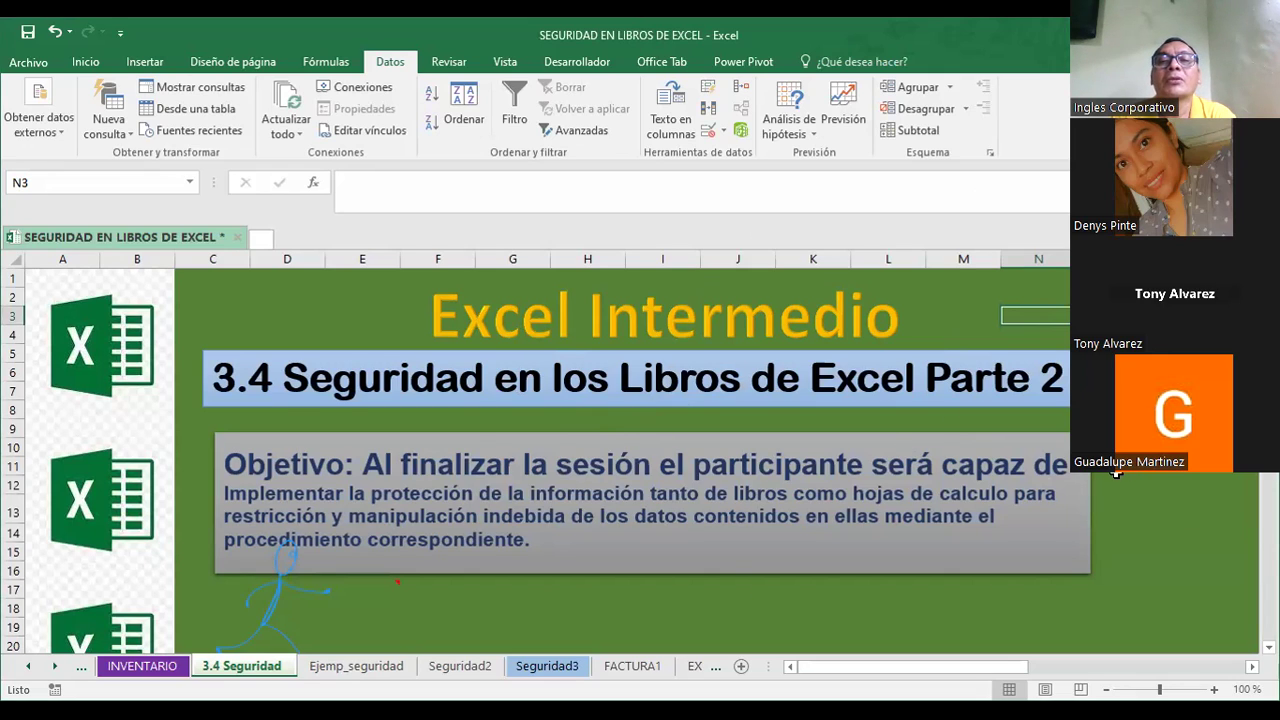
# Advance the slideshow to the slide on which protection level to use for Excel files.
pyautogui.click(673, 582)
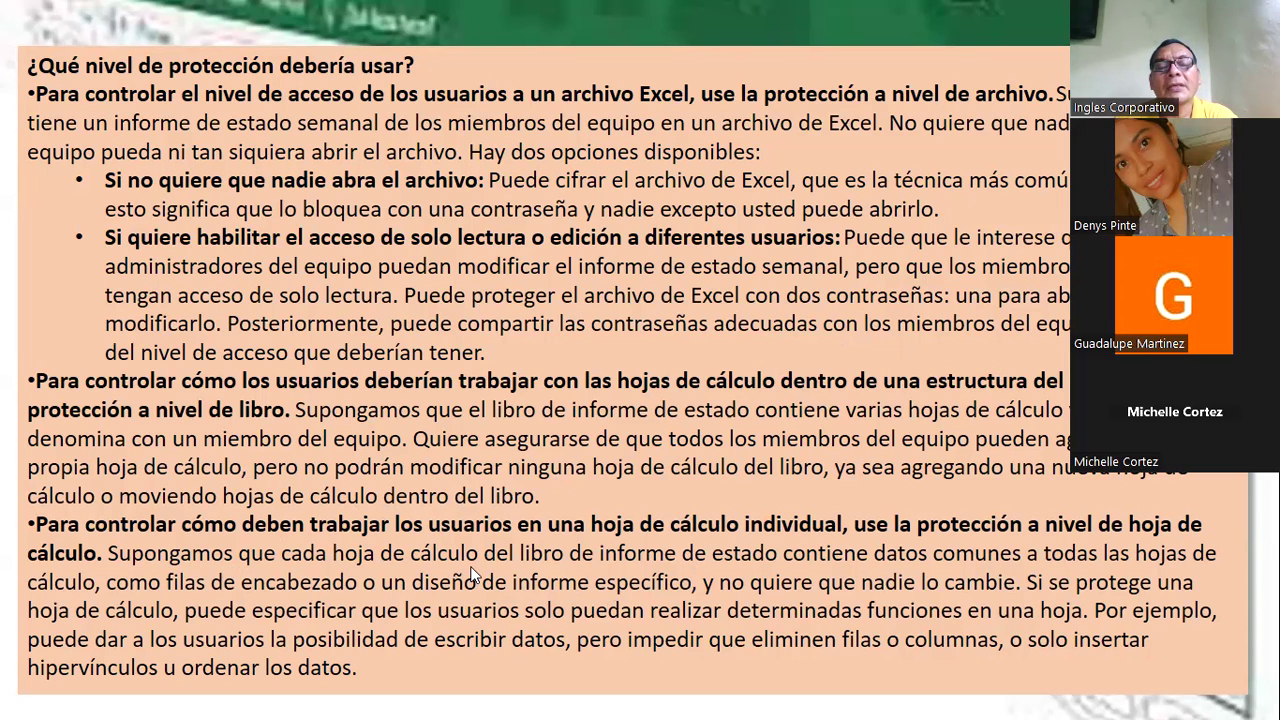
# Advance past the protection slide, leave the slideshow and switch to the Ejemp_seguridad sheet.
pyautogui.click(593, 477)
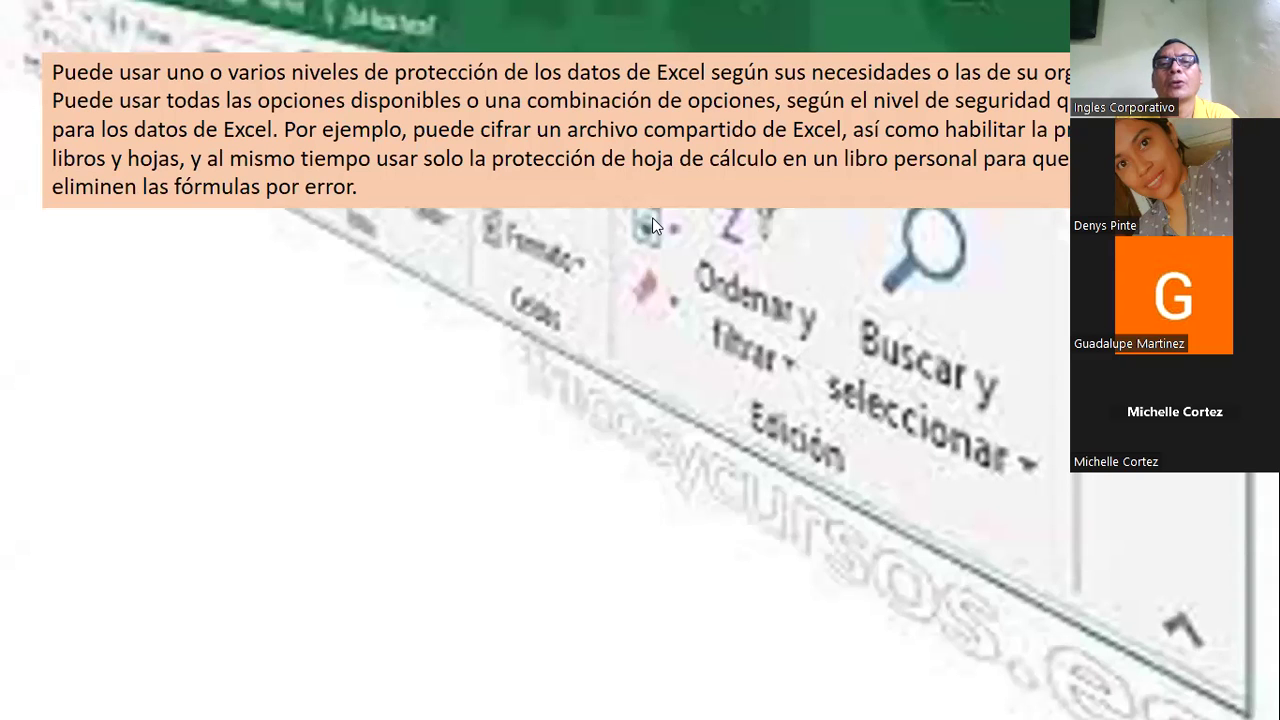
pyautogui.hotkey('alt', 'Tab')
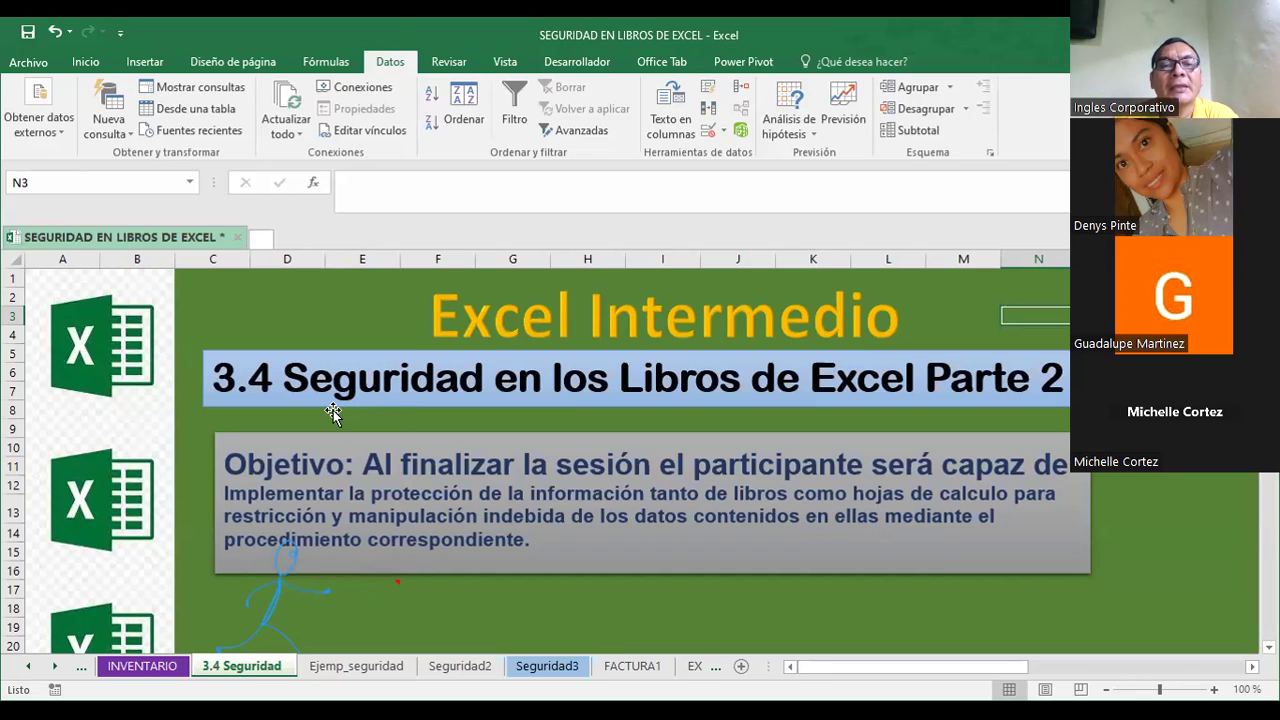
pyautogui.click(343, 666)
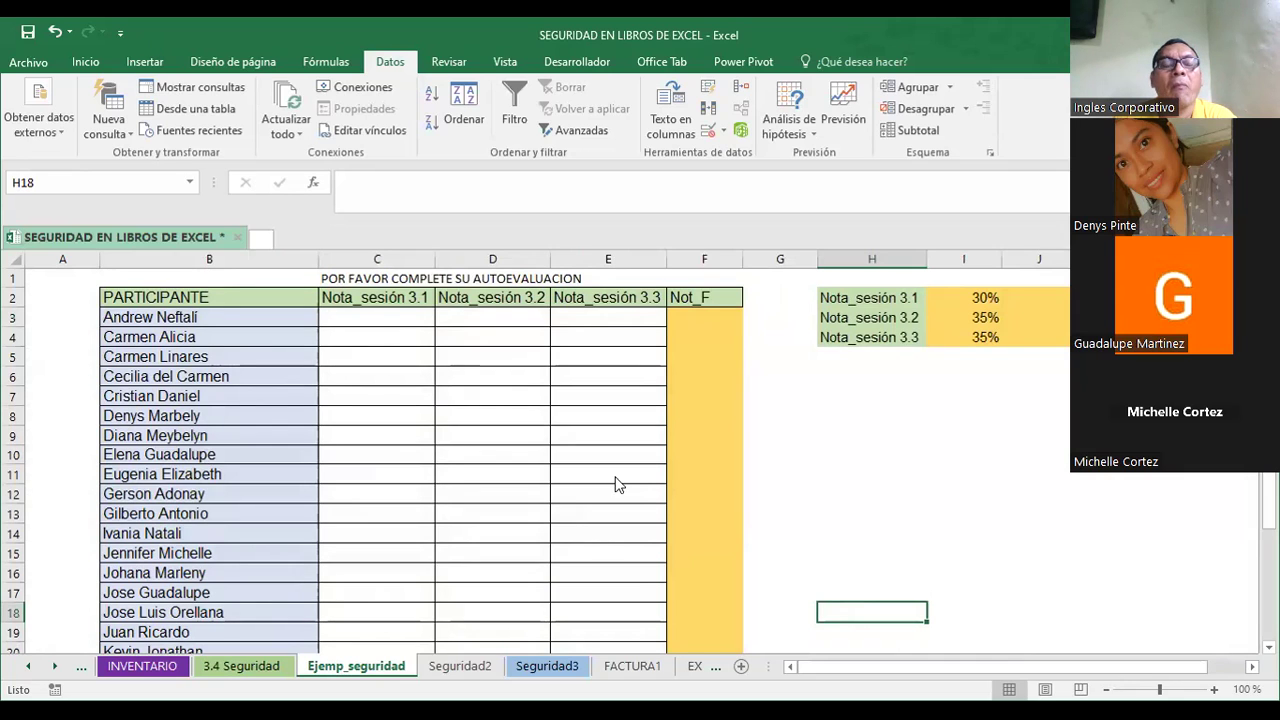
pyautogui.click(160, 317)
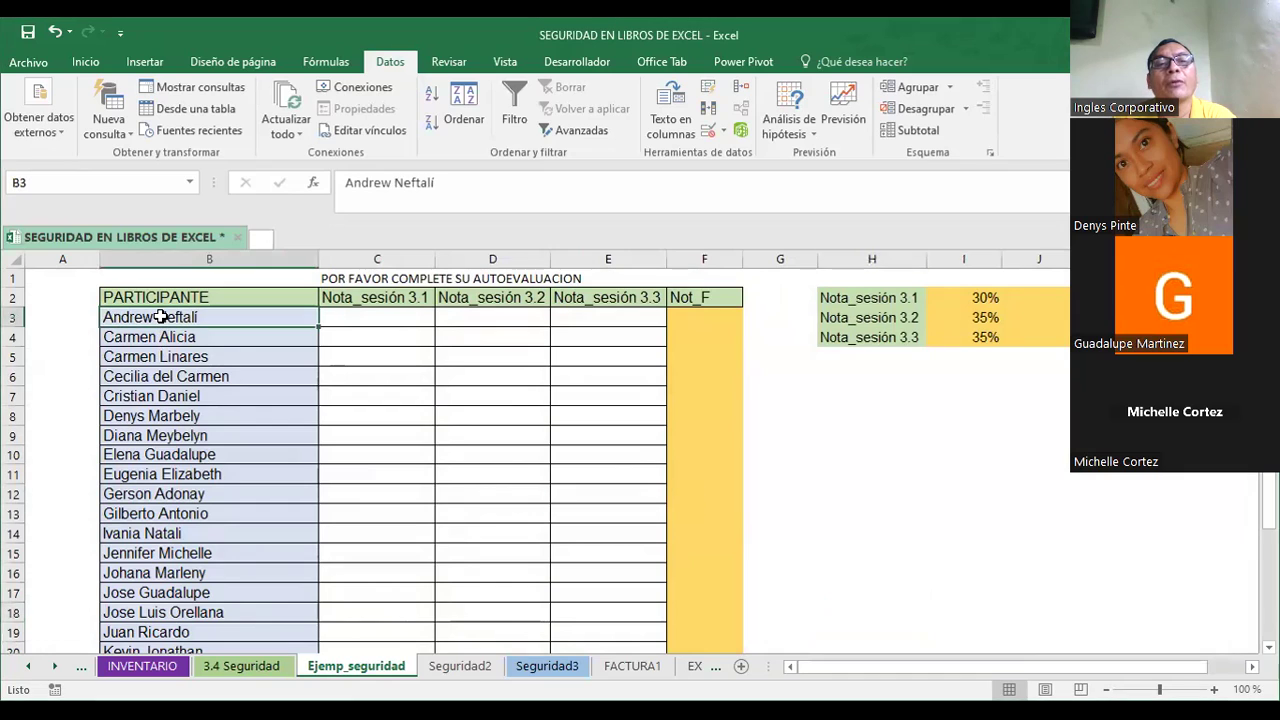
pyautogui.click(385, 297)
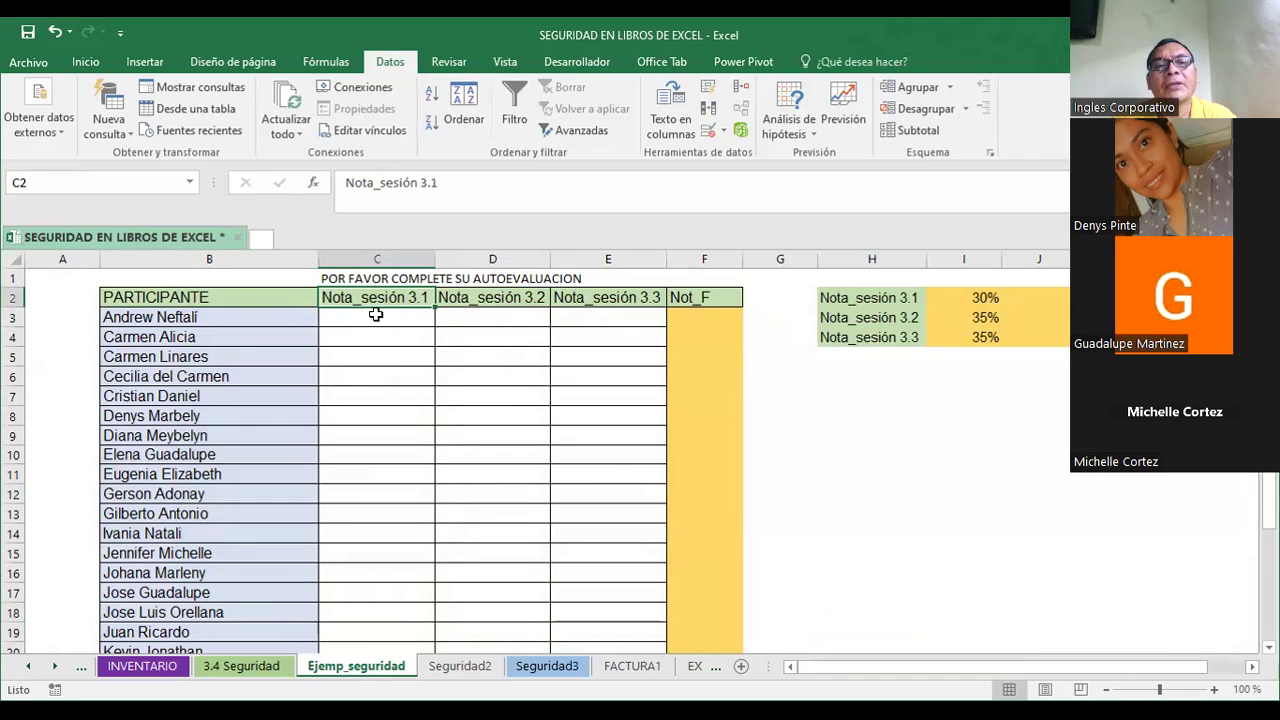
pyautogui.click(372, 316)
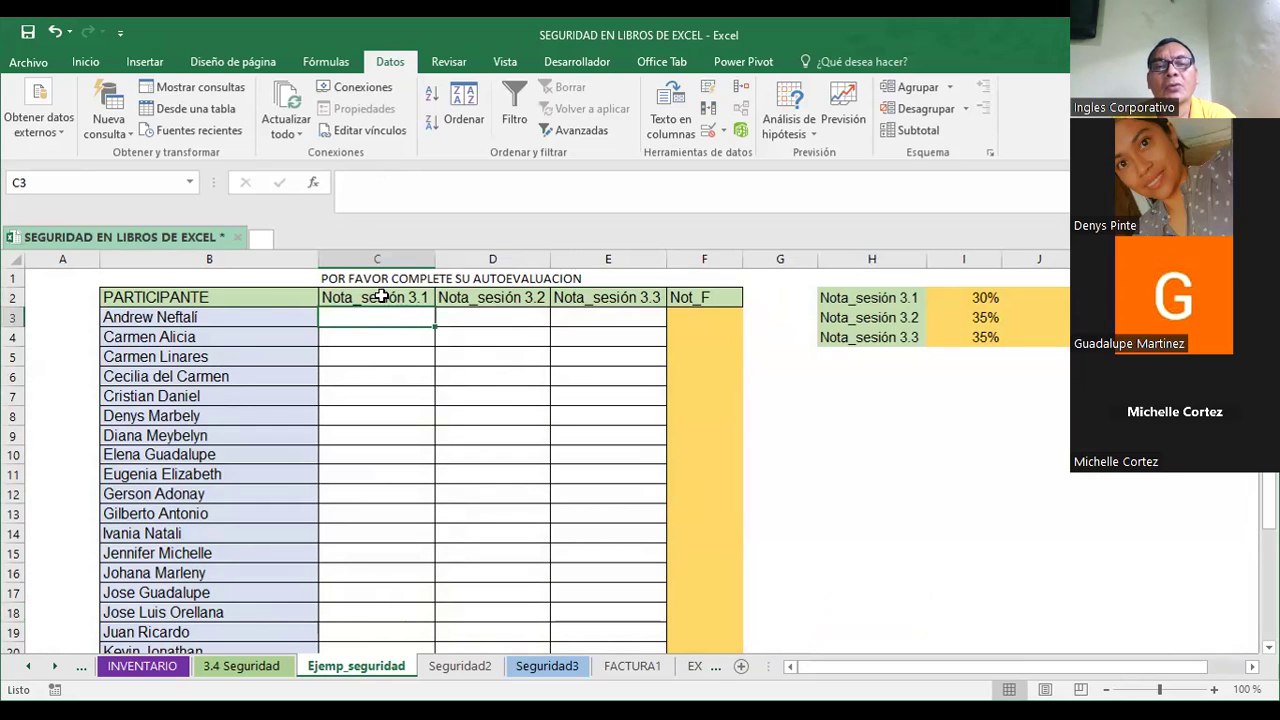
pyautogui.click(476, 318)
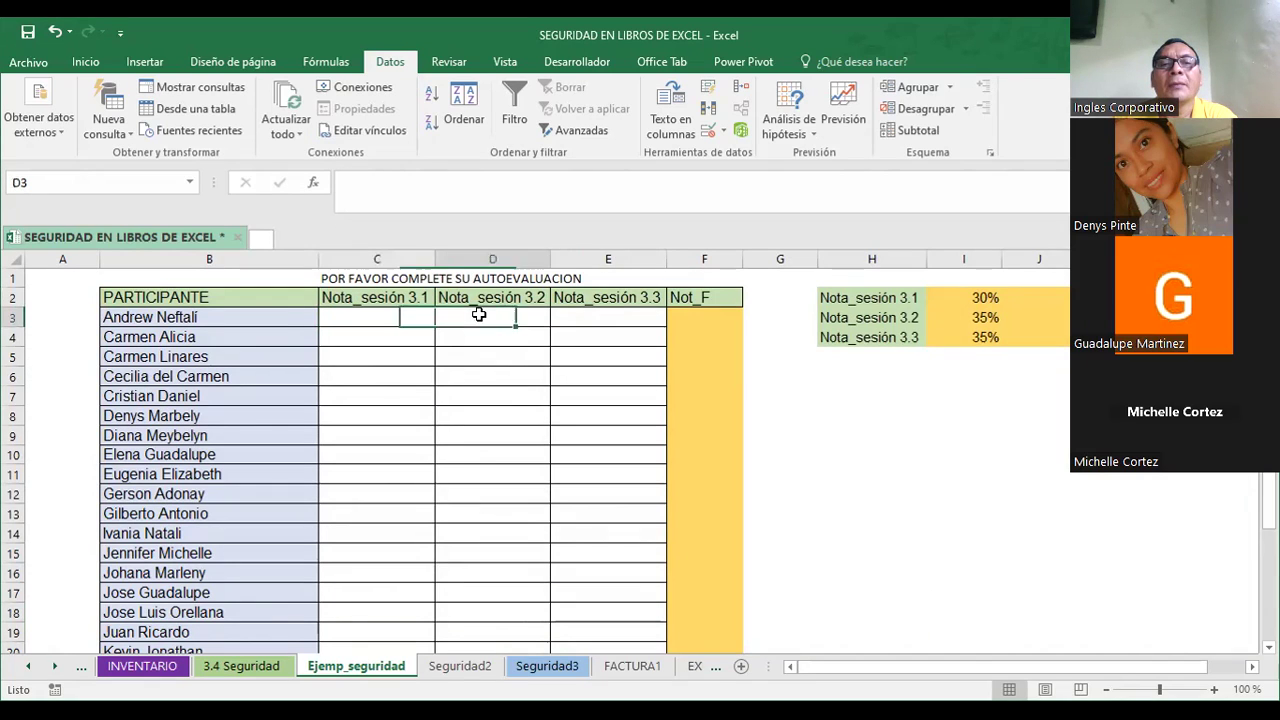
pyautogui.click(590, 312)
pyautogui.click(694, 314)
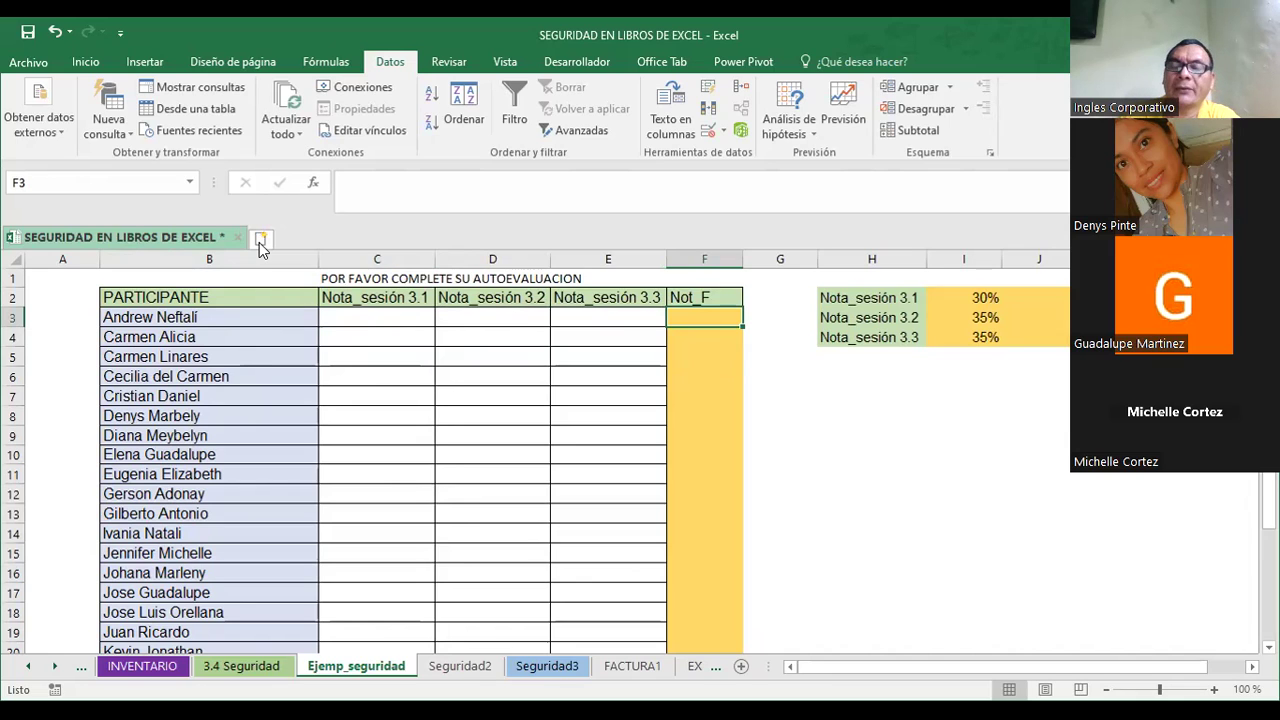
pyautogui.click(207, 320)
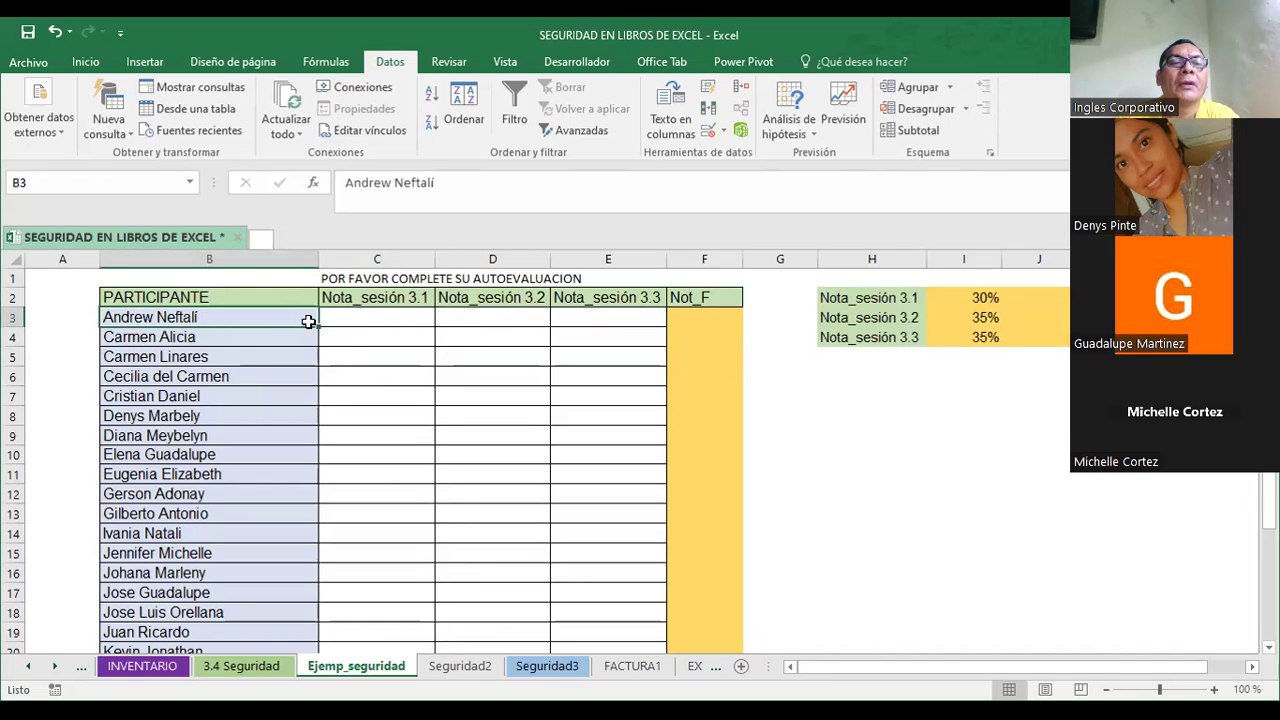
pyautogui.moveTo(354, 320); pyautogui.dragTo(355, 615)
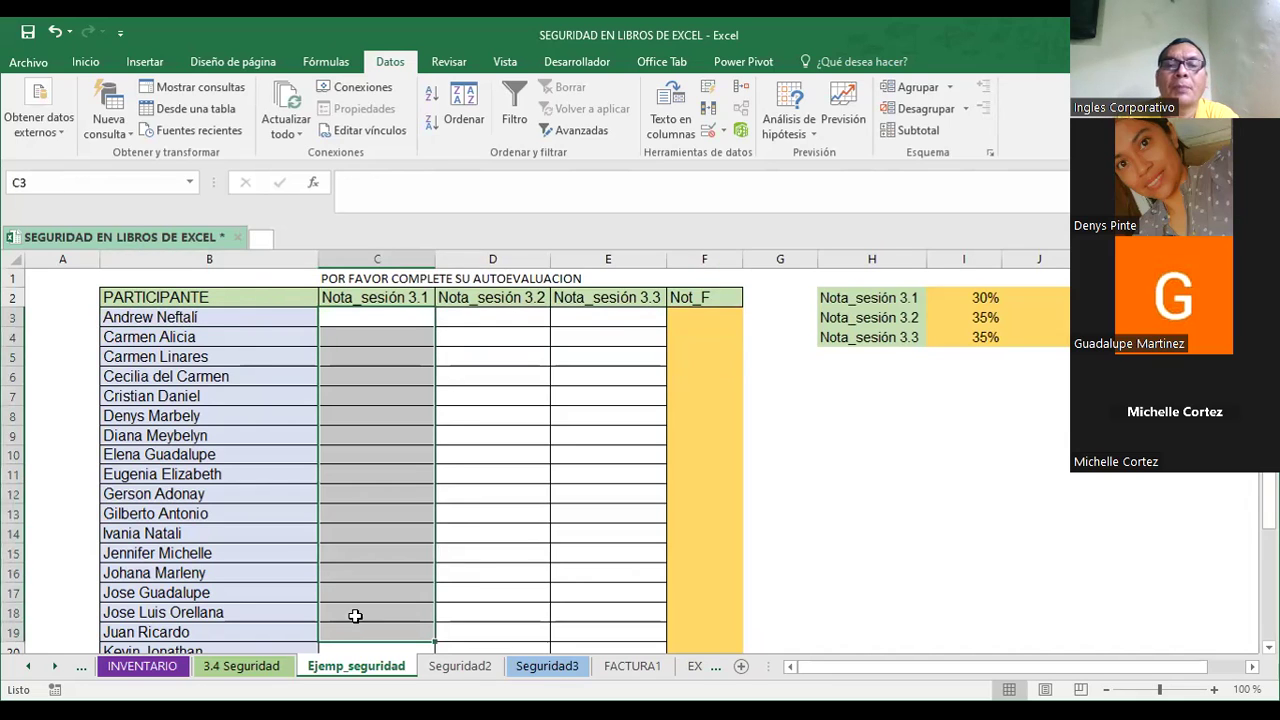
pyautogui.click(497, 320)
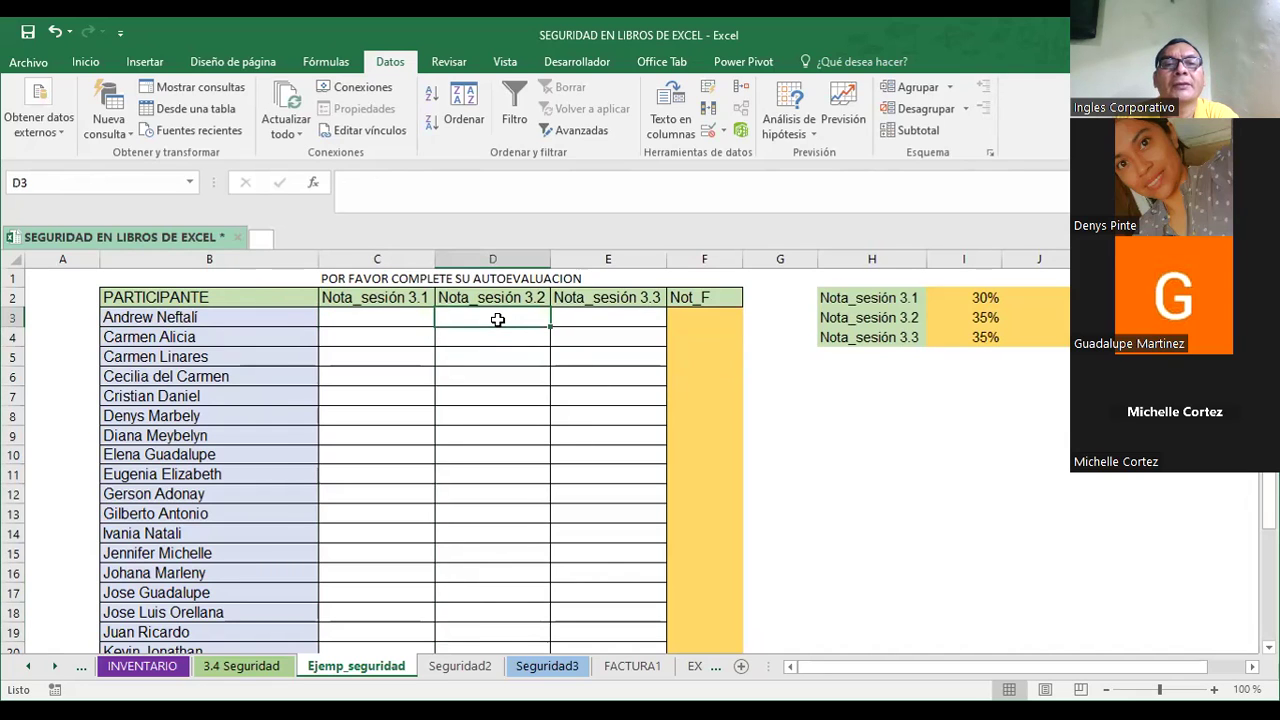
pyautogui.moveTo(497, 320); pyautogui.dragTo(497, 630)
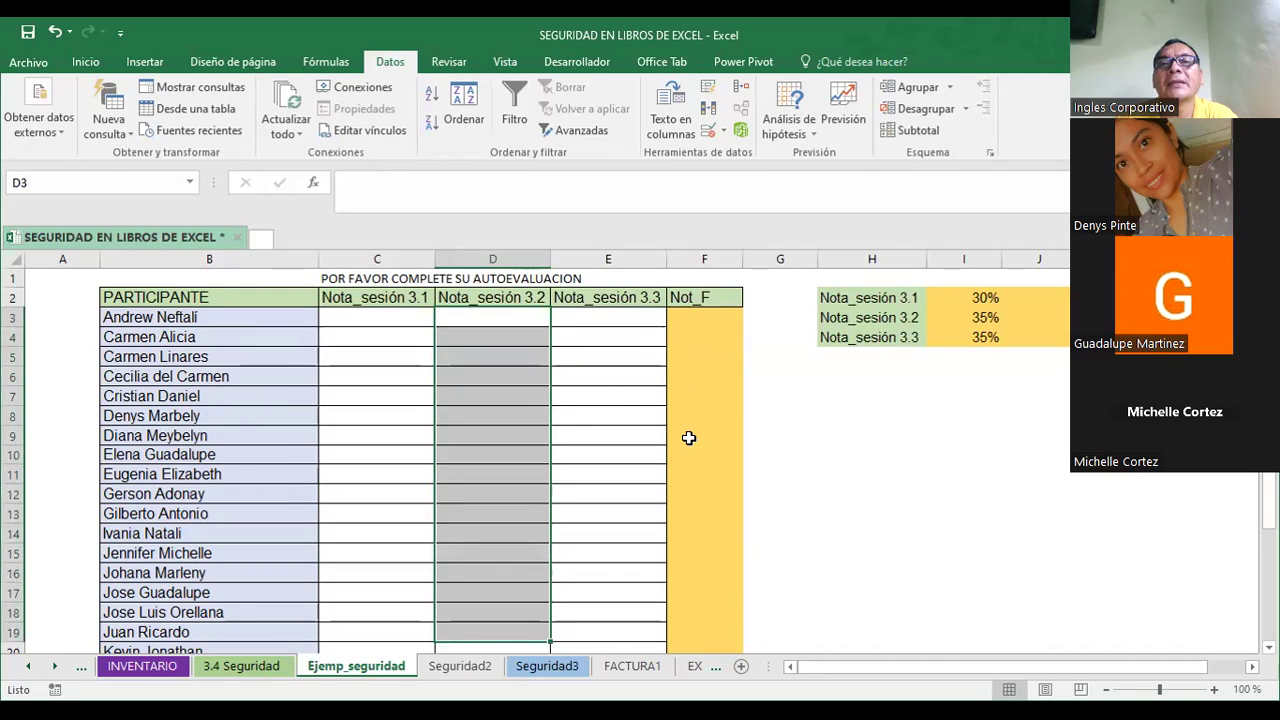
pyautogui.moveTo(604, 318); pyautogui.dragTo(582, 652)
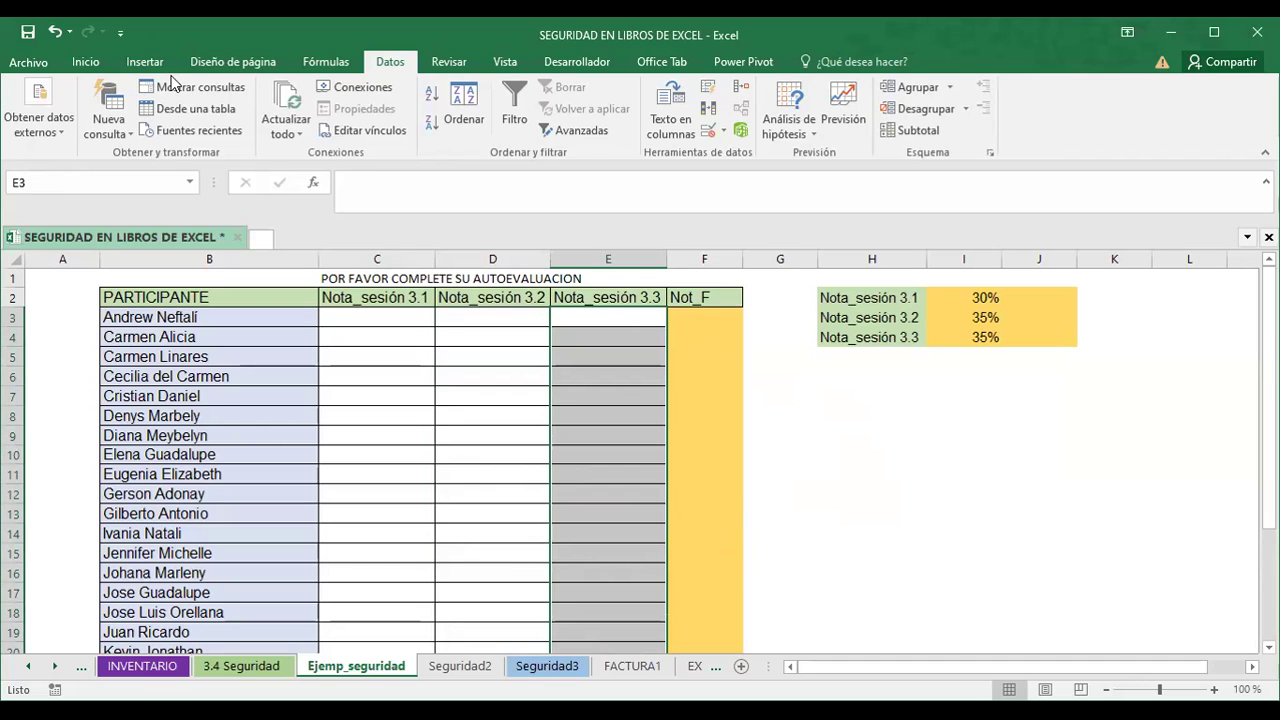
# Show the workbook's Información page with the Proteger libro options expanded.
pyautogui.click(29, 62)
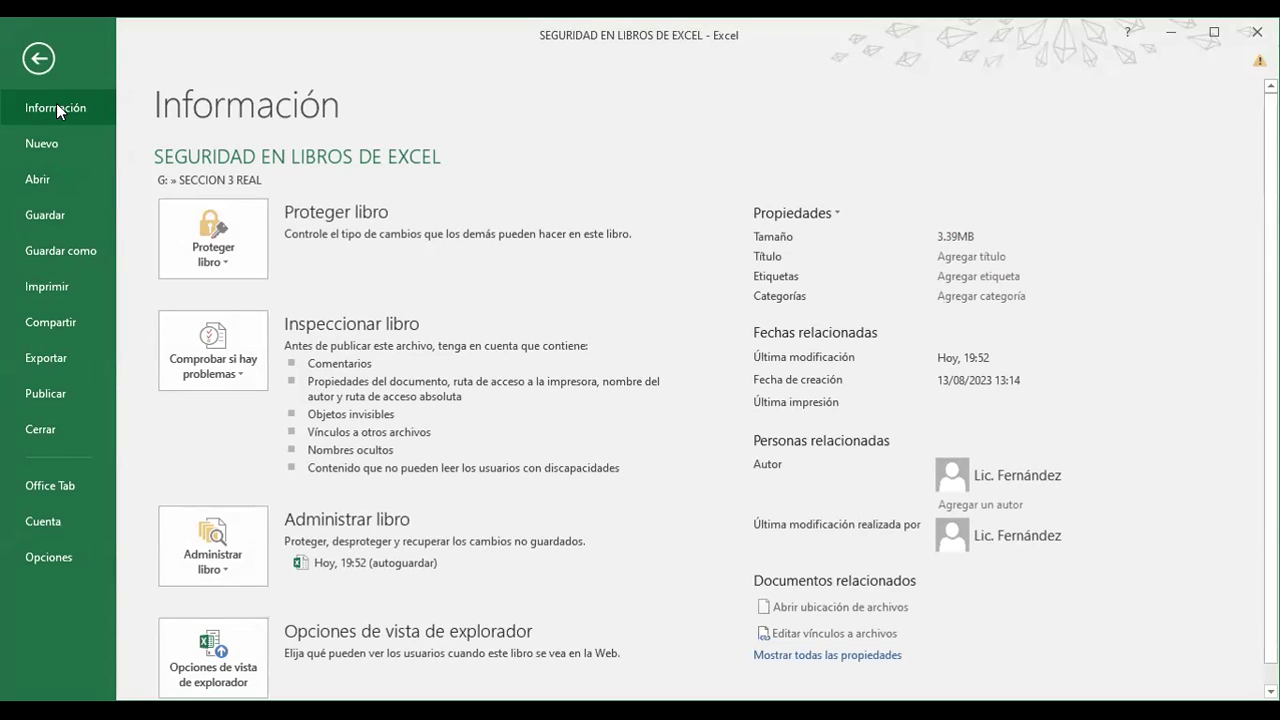
pyautogui.click(227, 263)
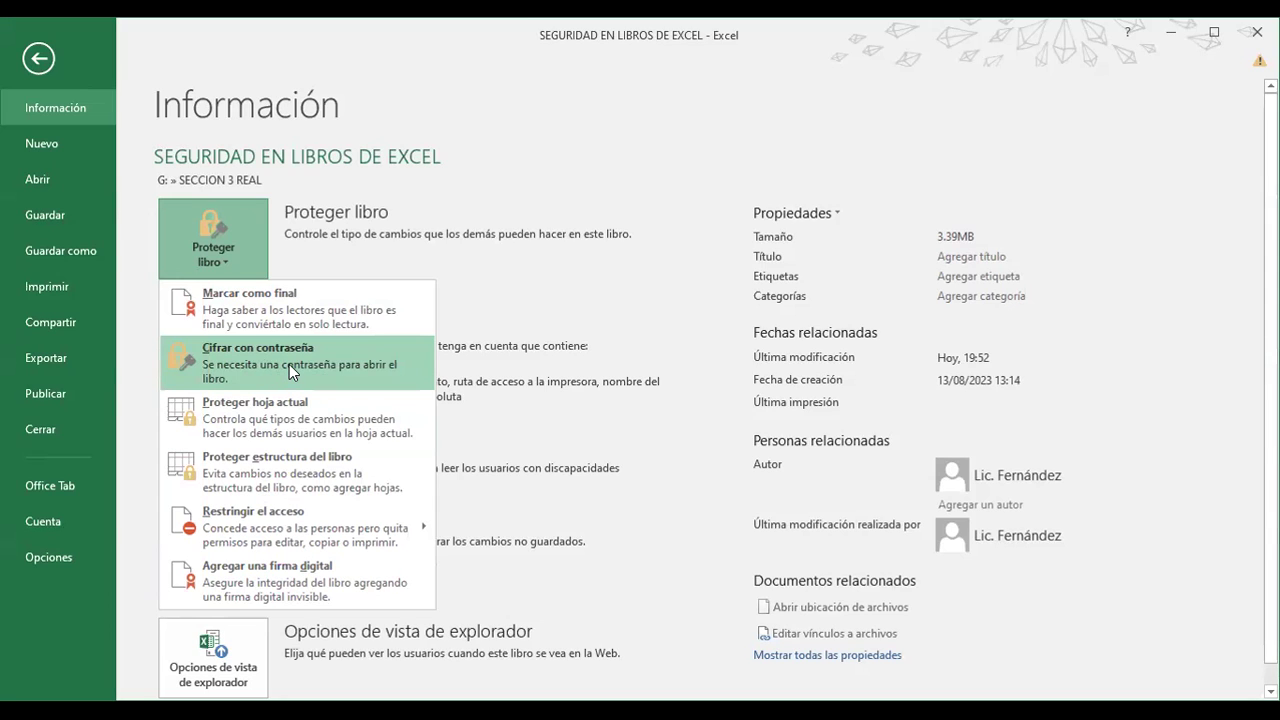
# Choose Cifrar con contraseña from the Proteger libro options.
pyautogui.click(289, 364)
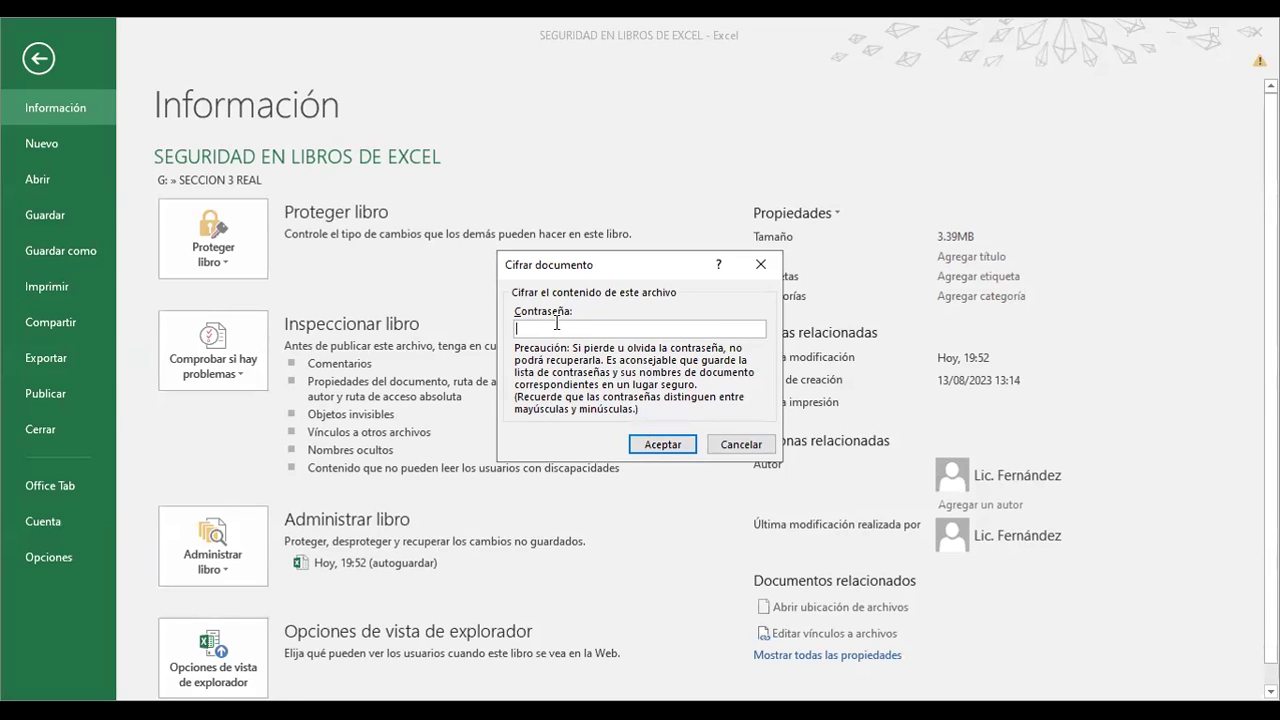
# Enter the encryption password and re-enter it to confirm encrypting the workbook.
pyautogui.click(662, 444)
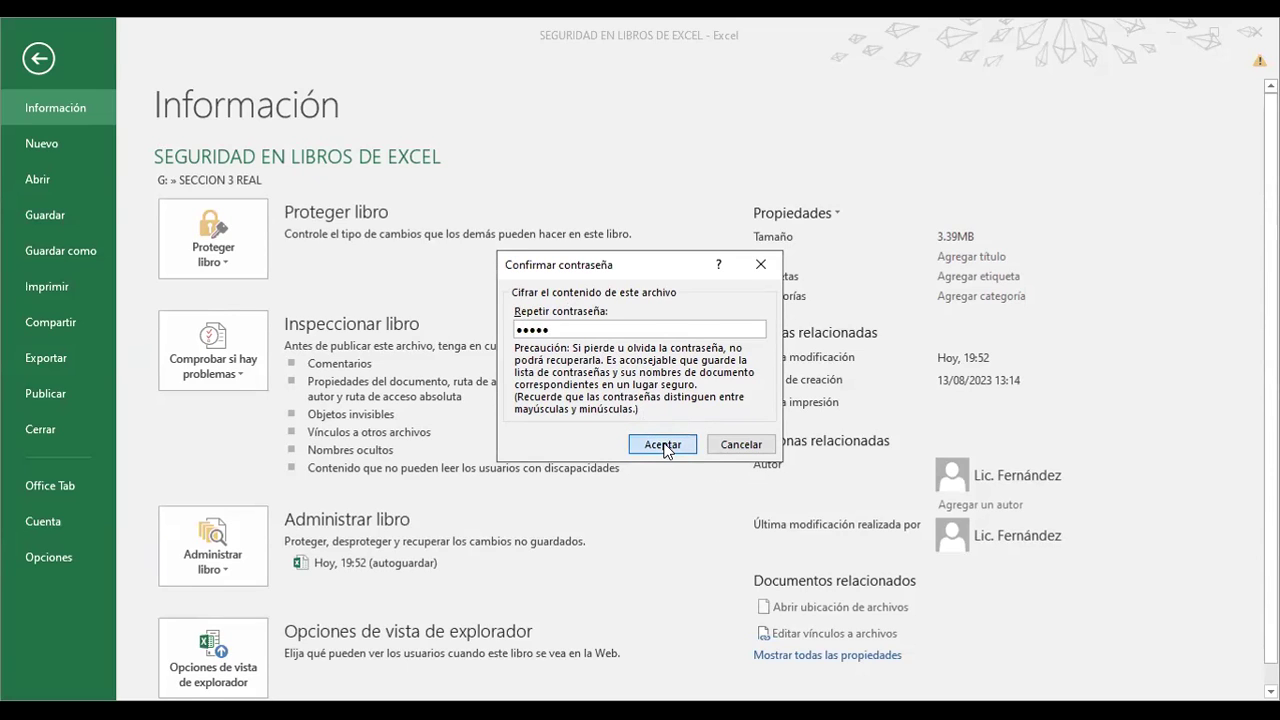
pyautogui.click(663, 446)
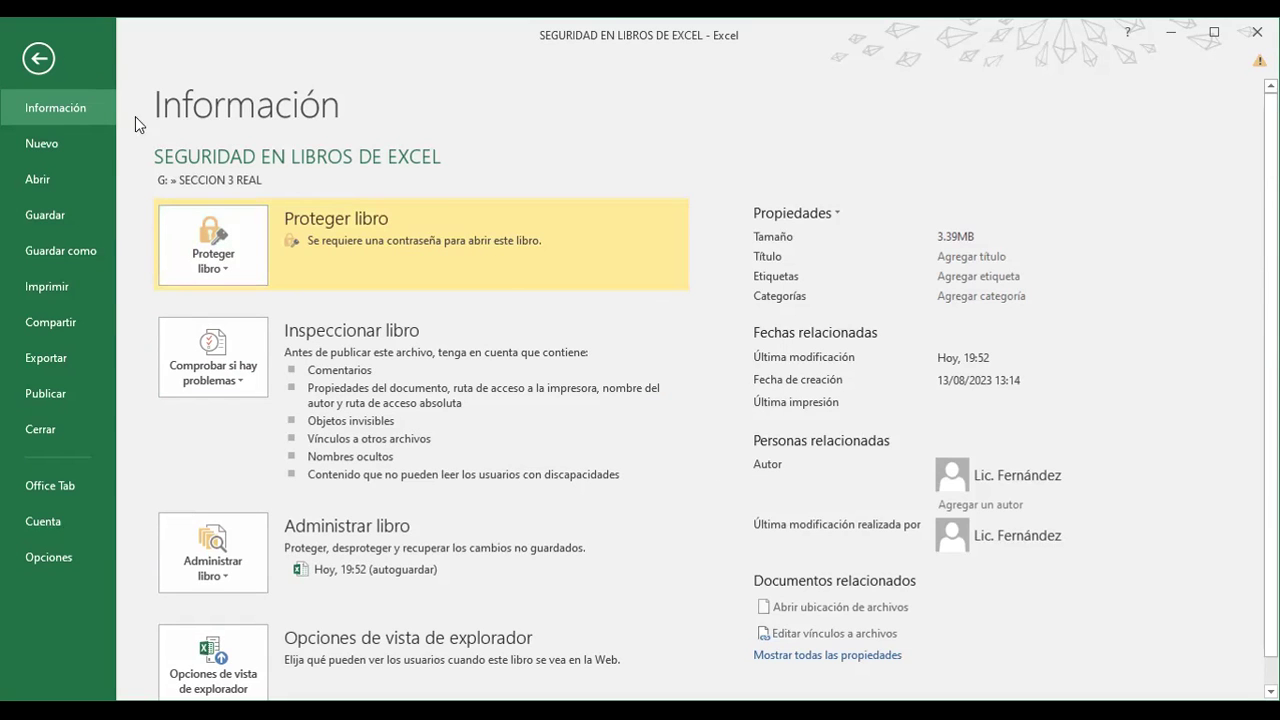
# Return to the worksheet and save the password-encrypted workbook.
pyautogui.click(38, 60)
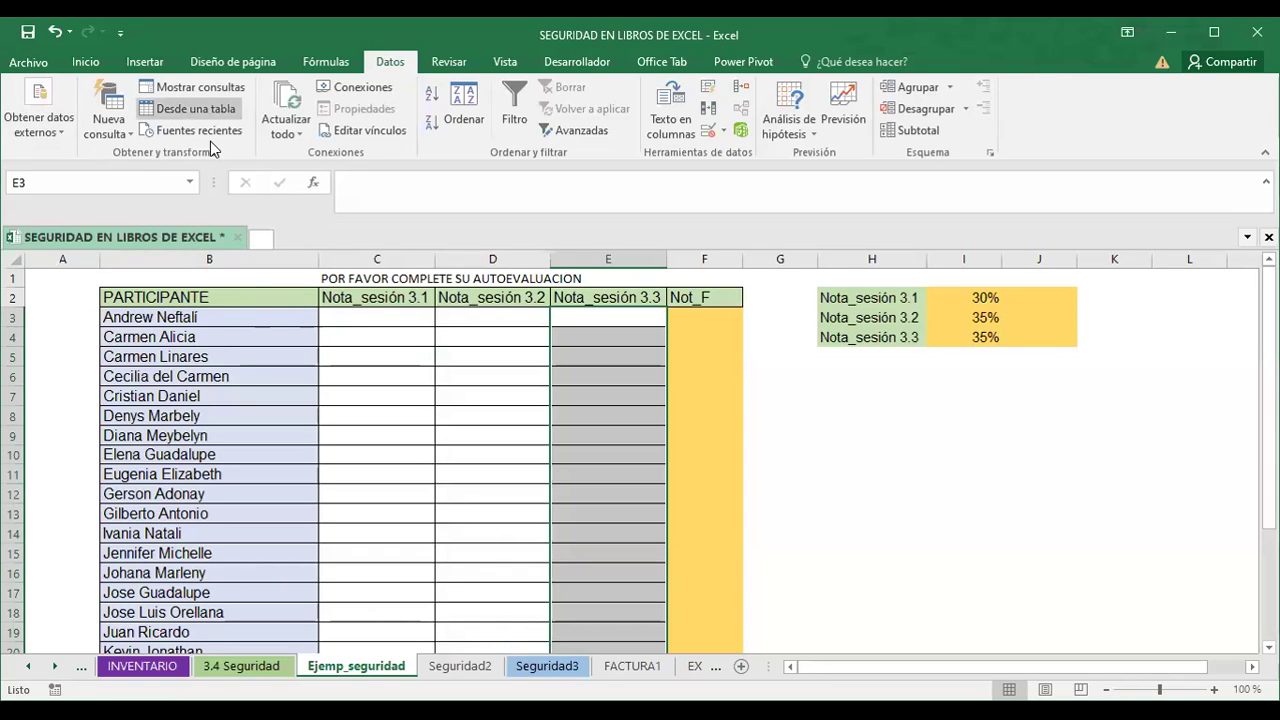
pyautogui.click(29, 33)
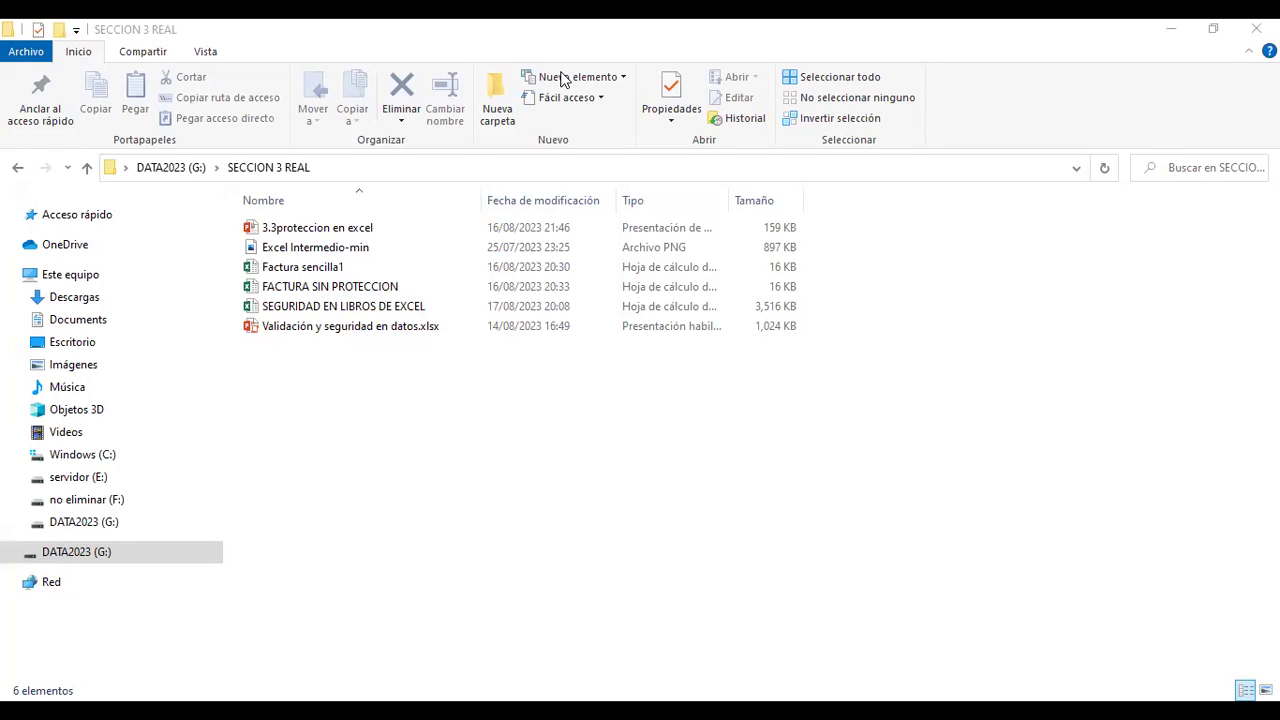
# Reopen the SEGURIDAD EN LIBROS DE EXCEL workbook from the SECCION 3 REAL folder.
pyautogui.click(408, 485)
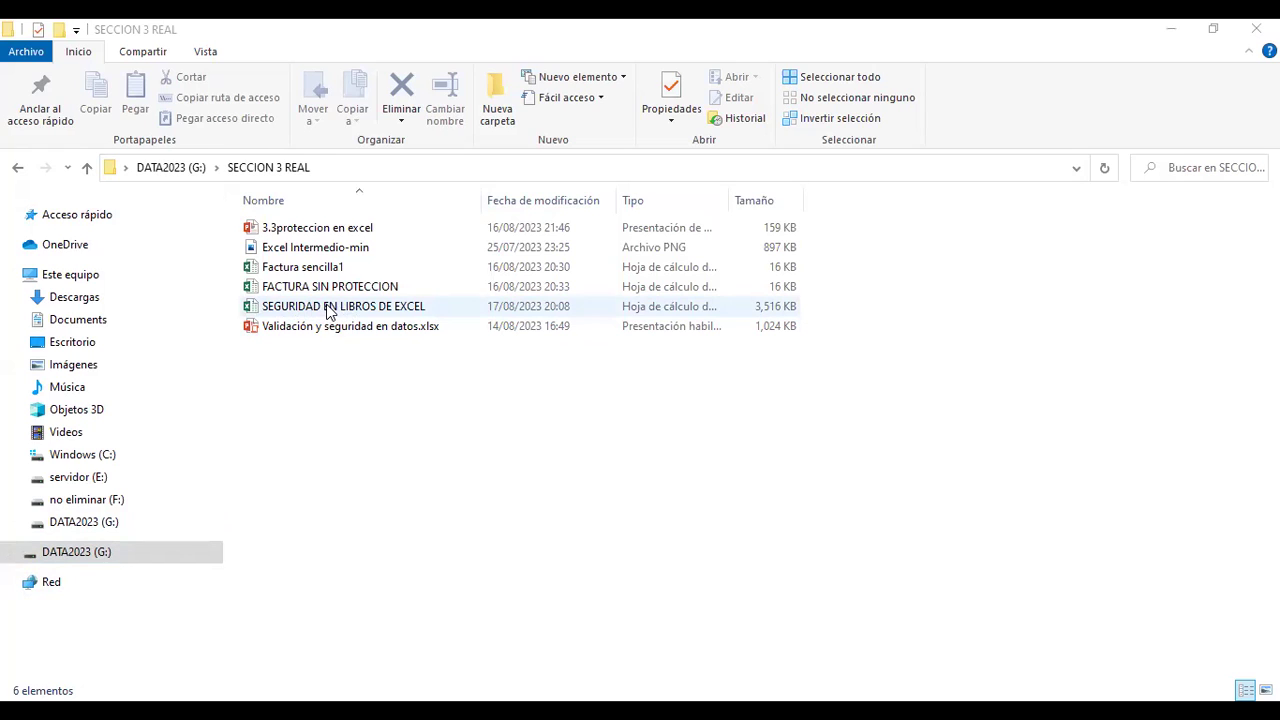
pyautogui.doubleClick(328, 312)
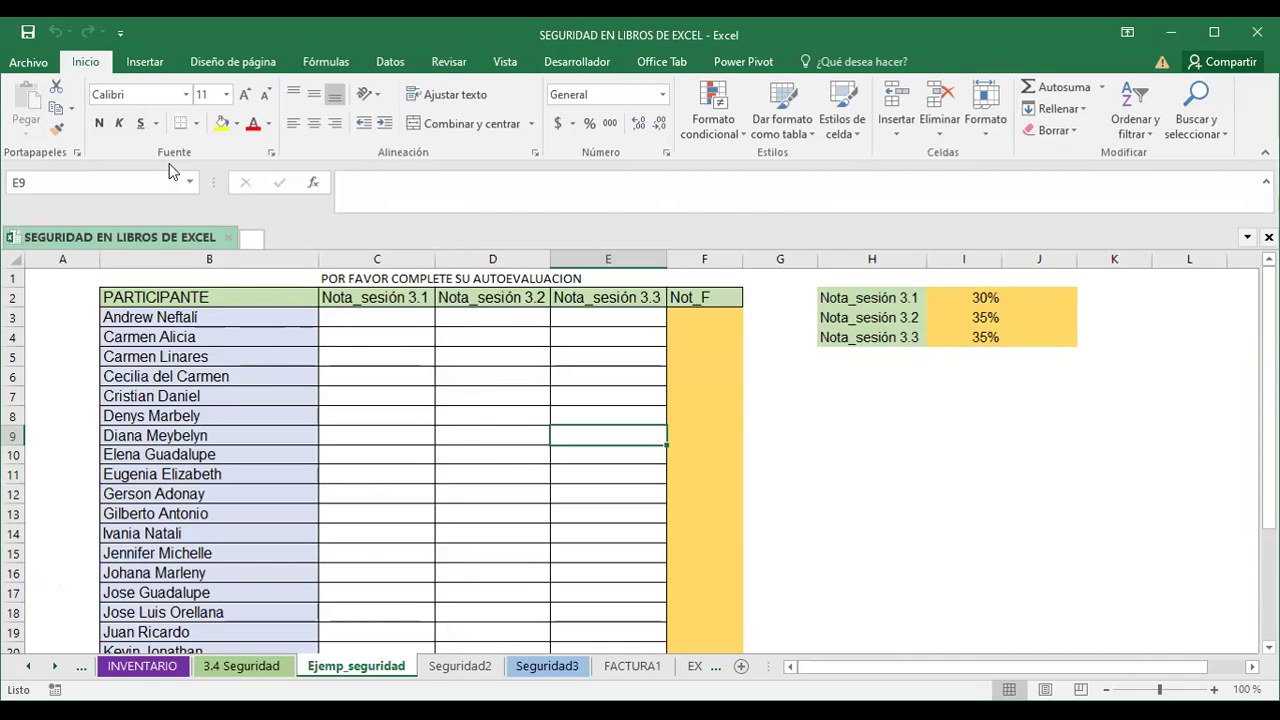
# Show the Proteger libro options on the reopened workbook's Información page.
pyautogui.click(30, 60)
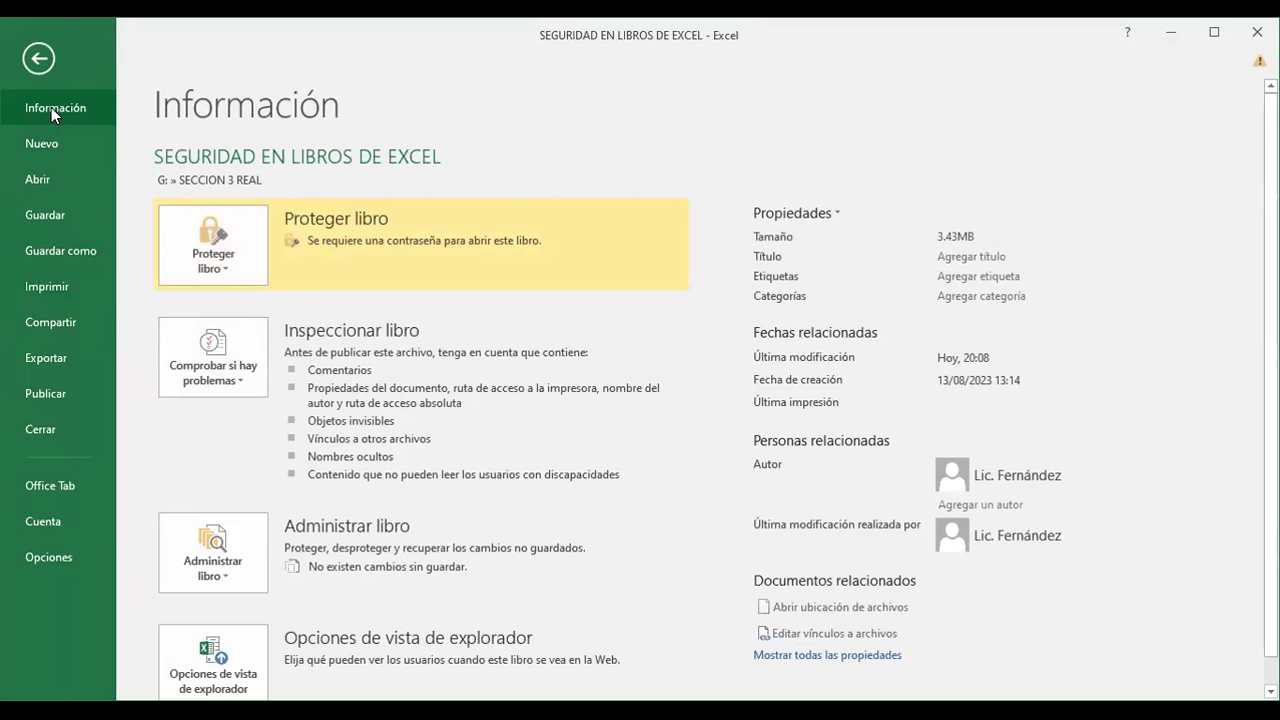
pyautogui.click(233, 276)
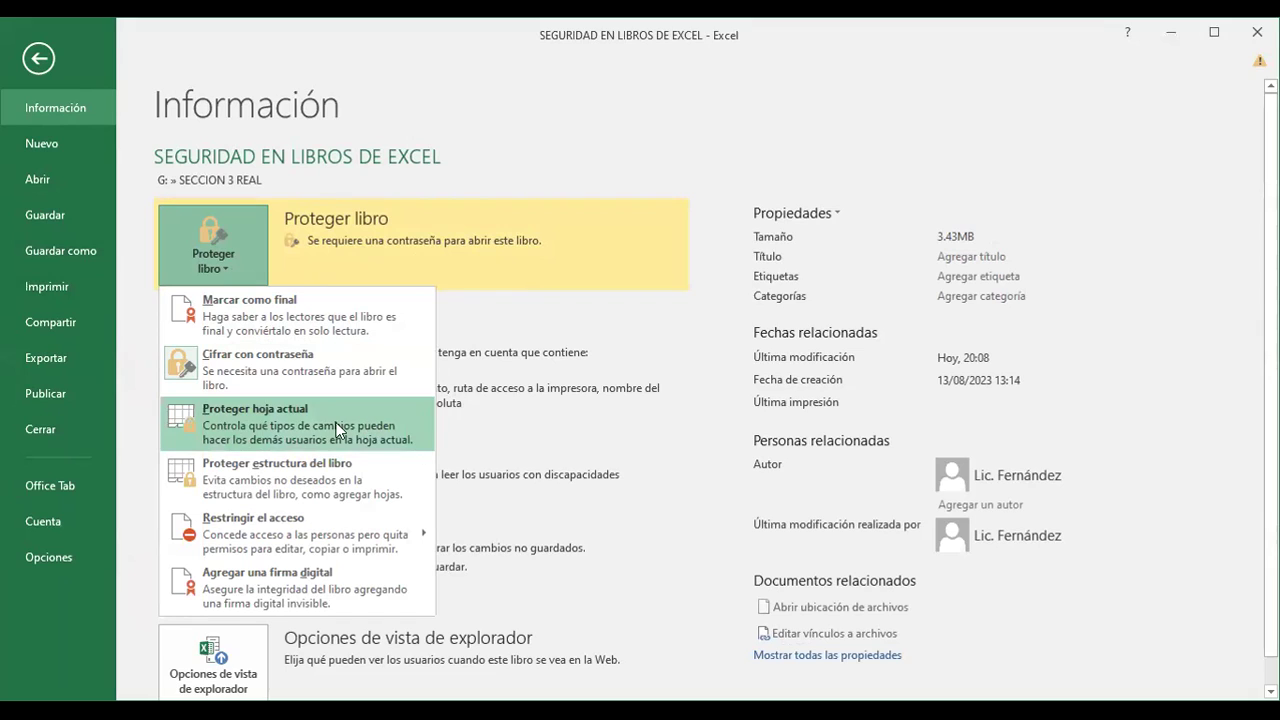
# Start Proteger hoja and disallow deleting columns, deleting rows and editing objects.
pyautogui.click(279, 428)
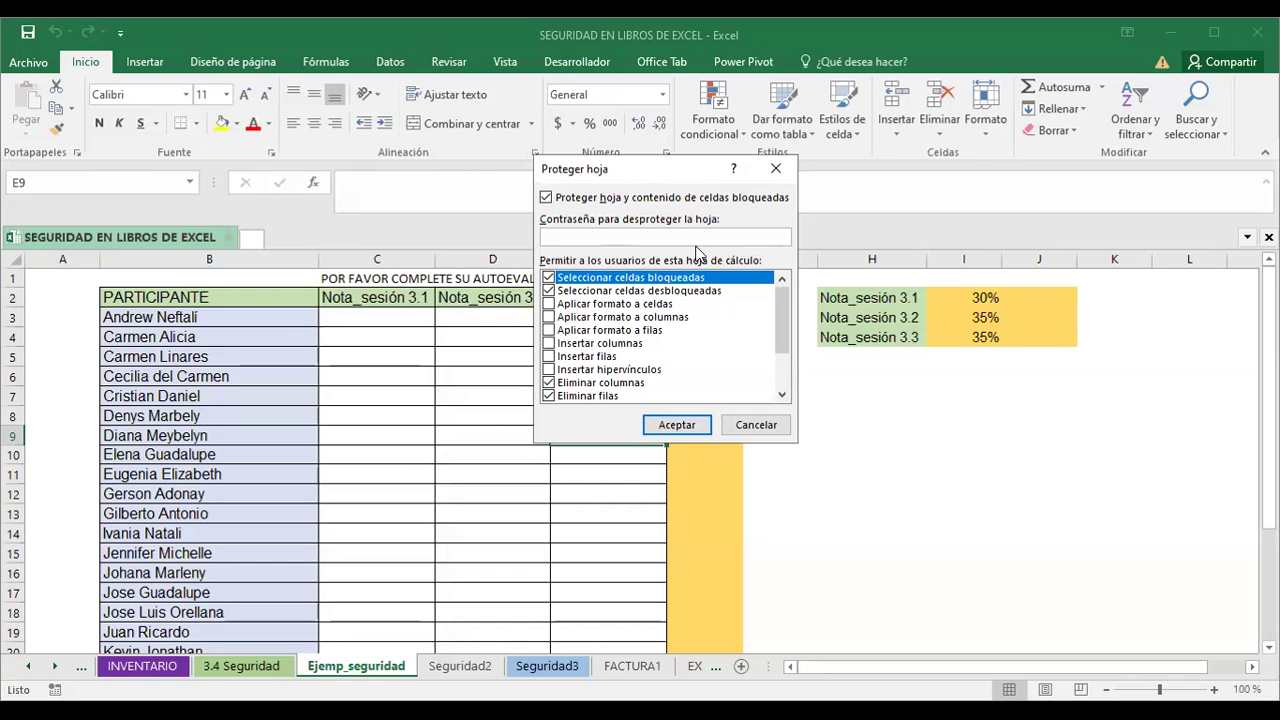
pyautogui.click(549, 383)
pyautogui.click(549, 394)
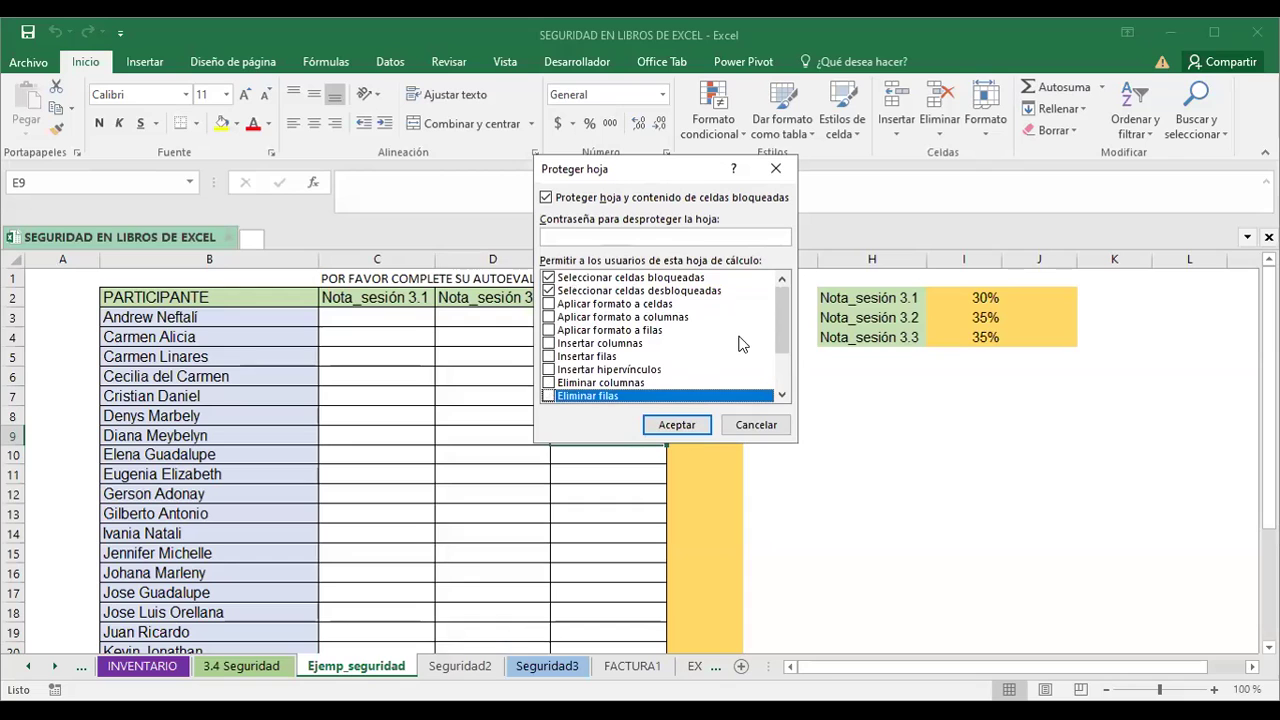
pyautogui.scroll(-1, 785, 322)
pyautogui.scroll(-1, 789, 345)
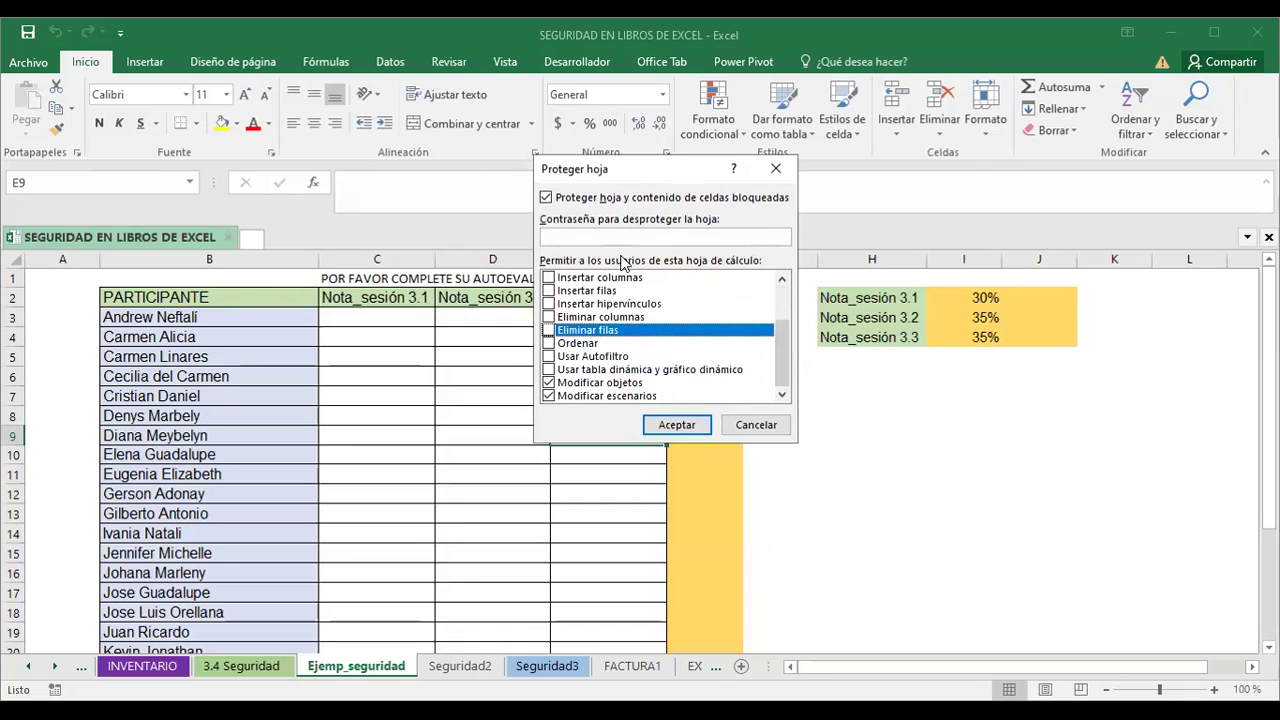
pyautogui.moveTo(650, 169); pyautogui.dragTo(516, 306)
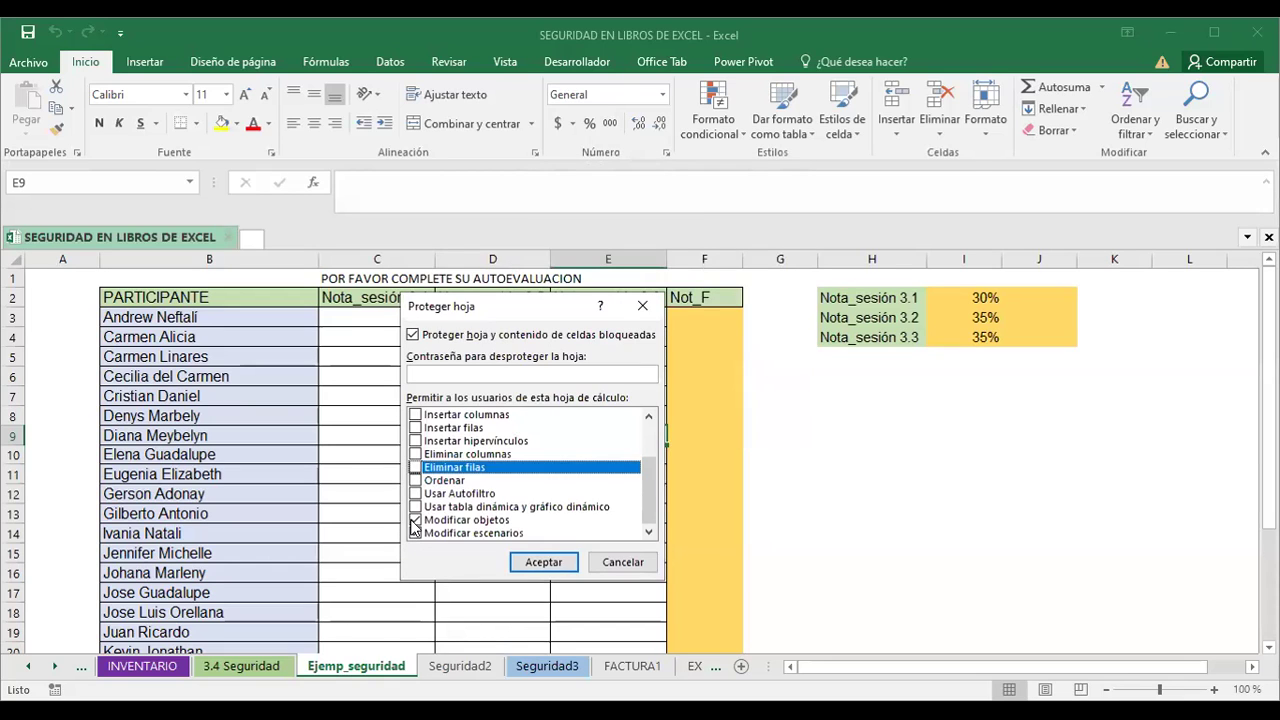
pyautogui.click(414, 520)
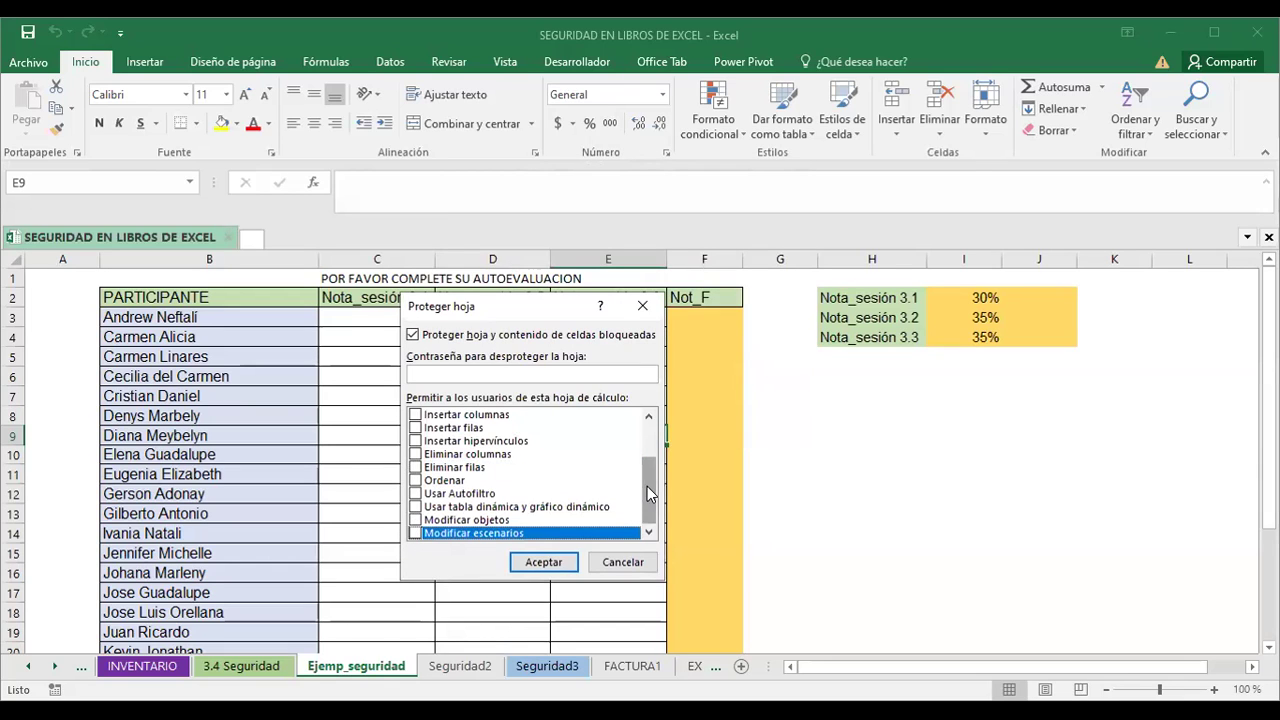
pyautogui.moveTo(648, 488); pyautogui.dragTo(657, 426)
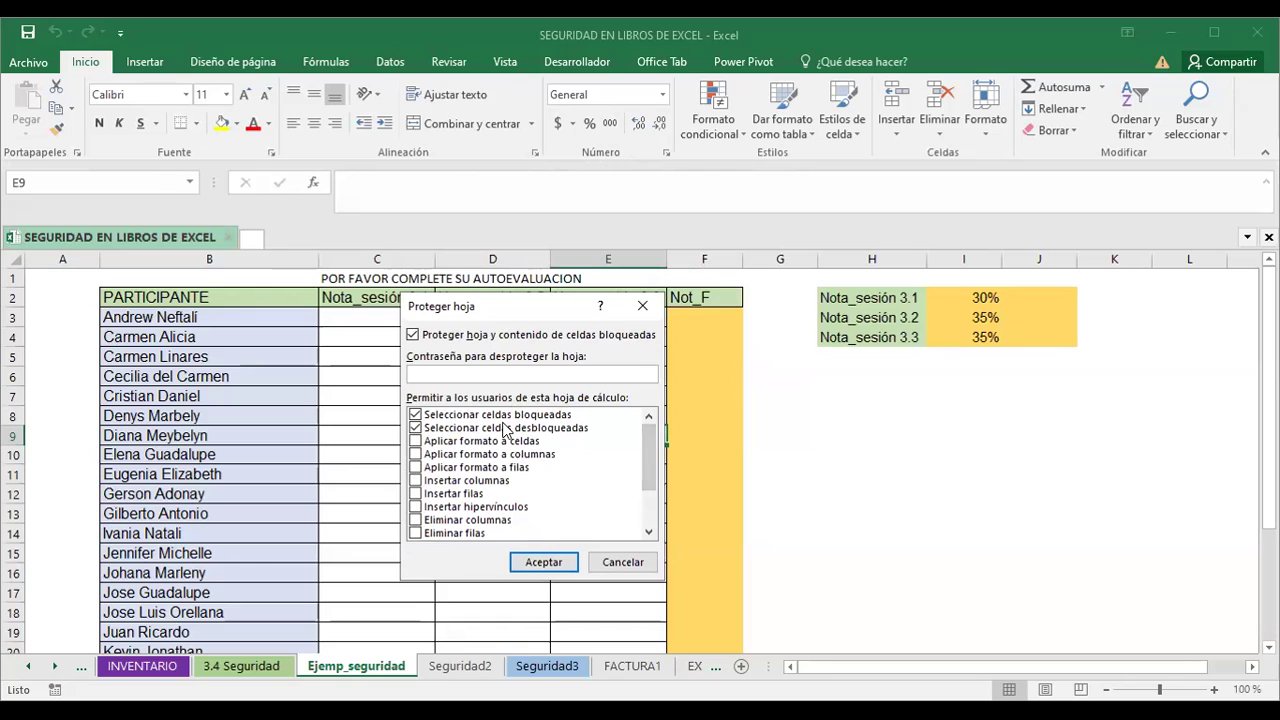
# Set the sheet's unprotect password and confirm it to protect Ejemp_seguridad.
pyautogui.click(465, 370)
pyautogui.click(541, 562)
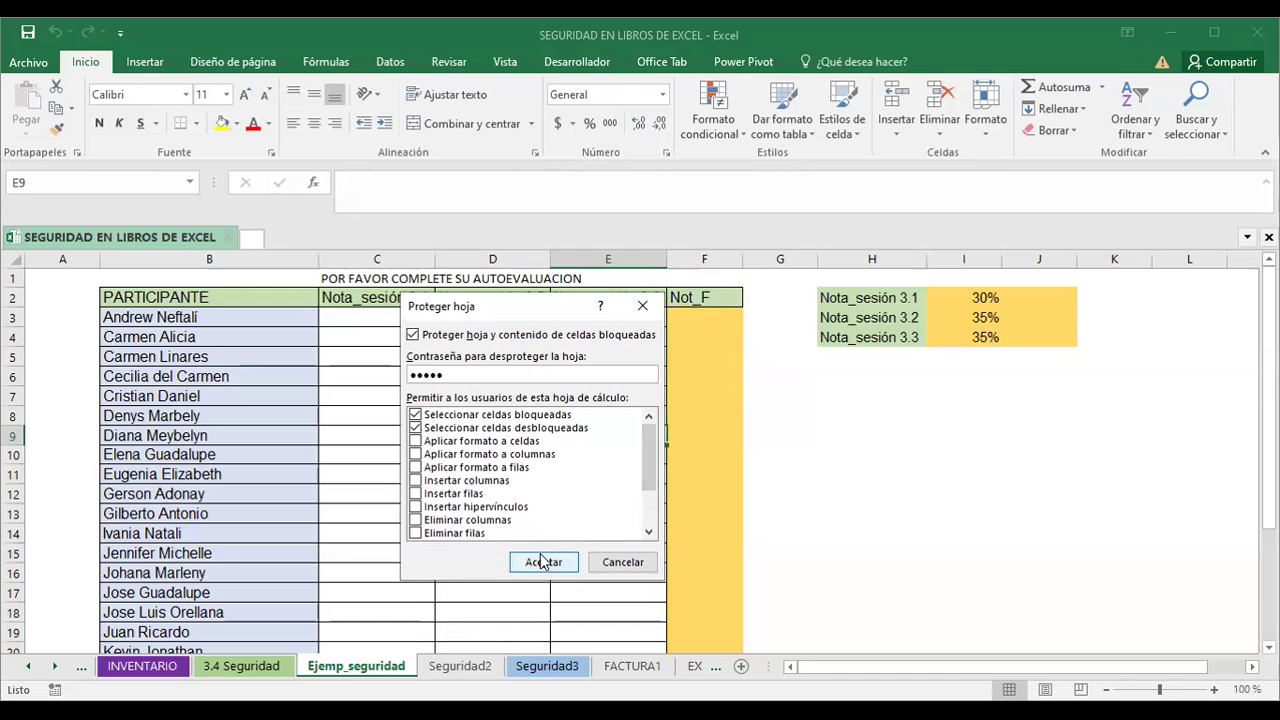
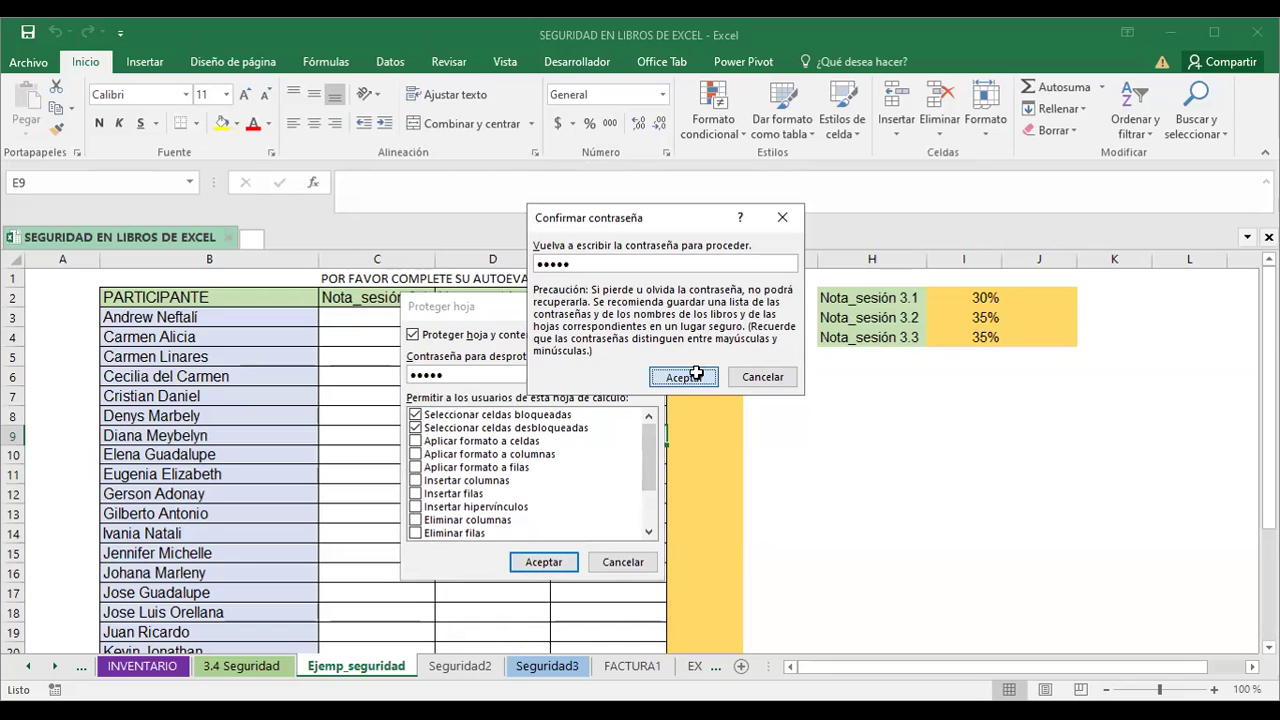
pyautogui.click(696, 376)
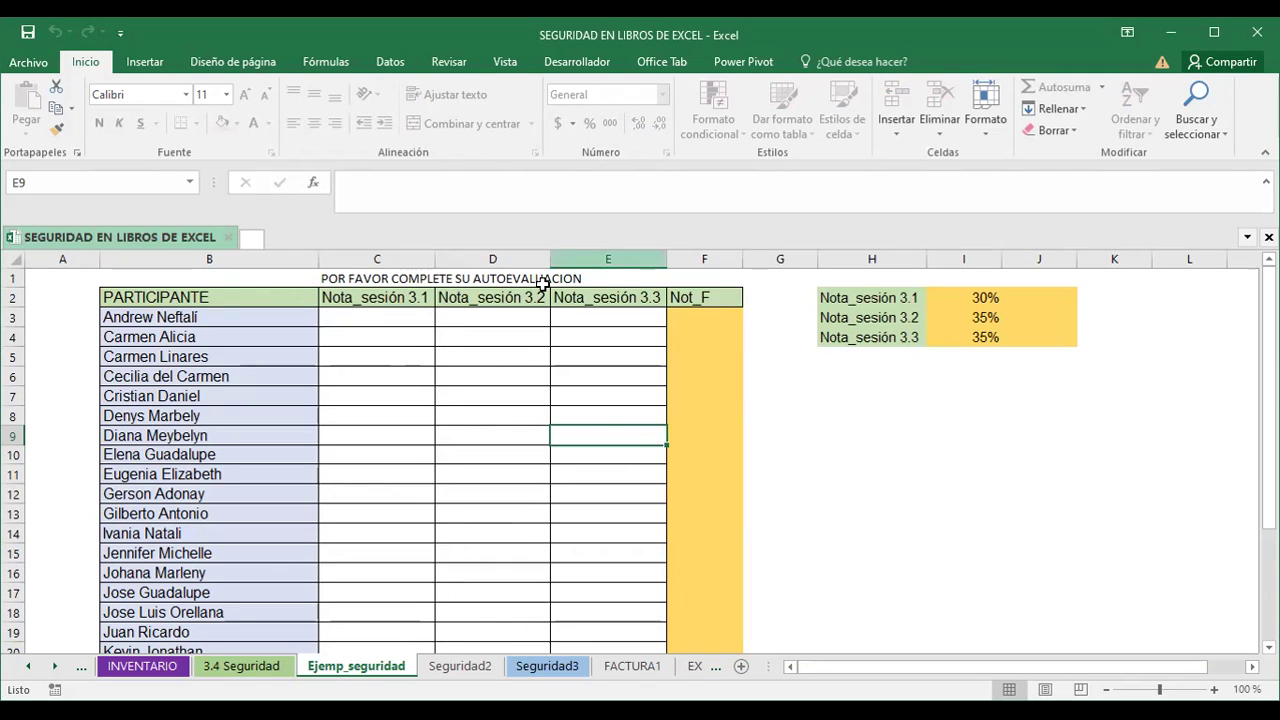
# Close Excel, saving the workbook with its sheet protection.
pyautogui.click(1257, 32)
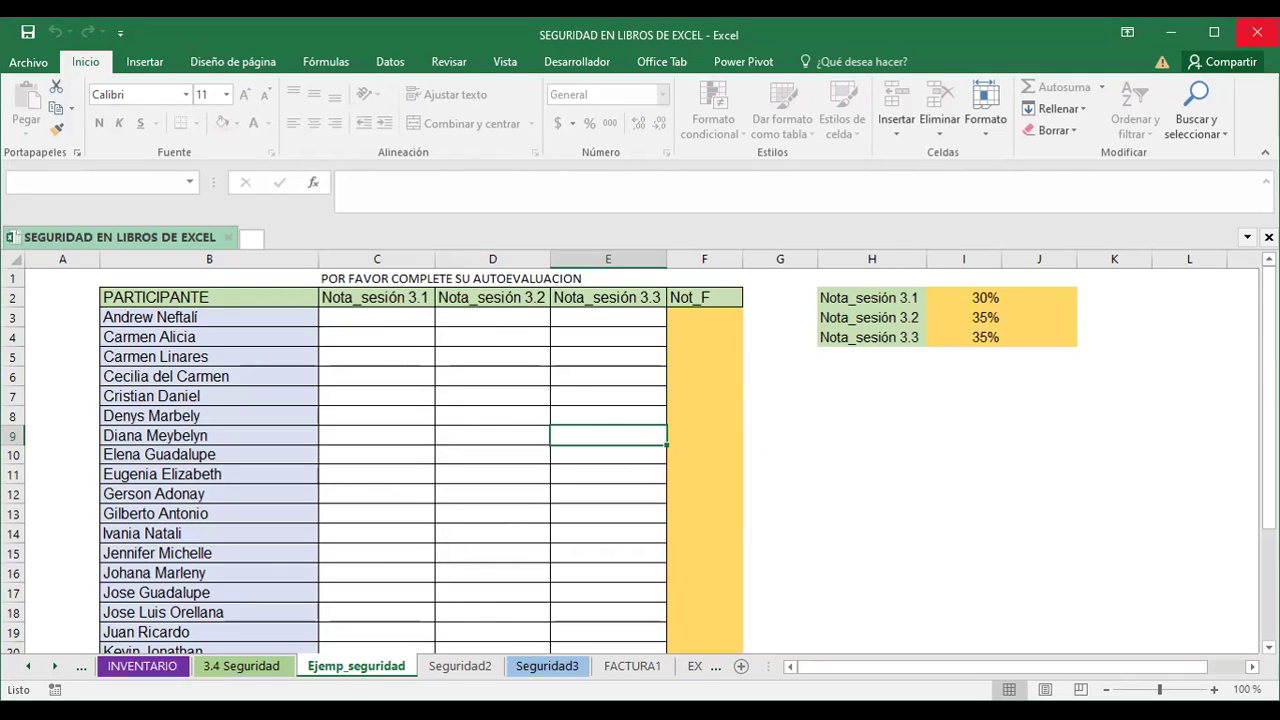
pyautogui.click(557, 390)
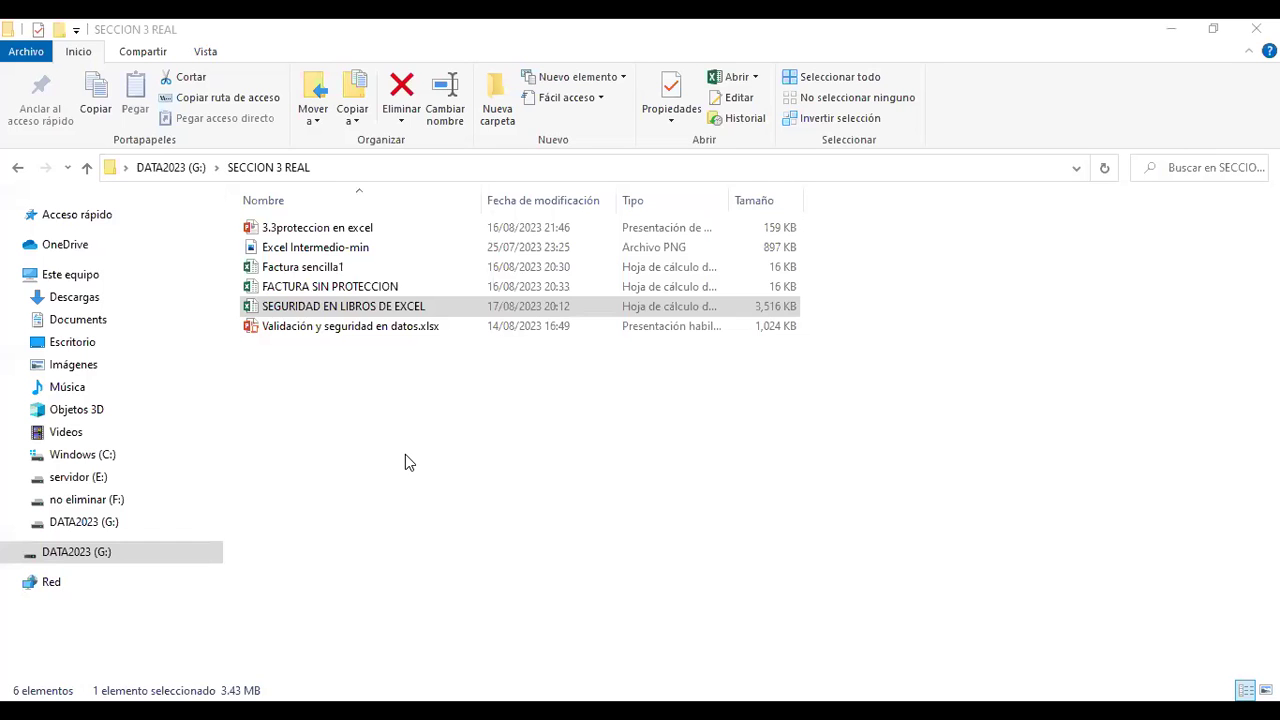
# Select the SEGURIDAD EN LIBROS DE EXCEL workbook in the SECCION 3 REAL folder.
pyautogui.click(405, 454)
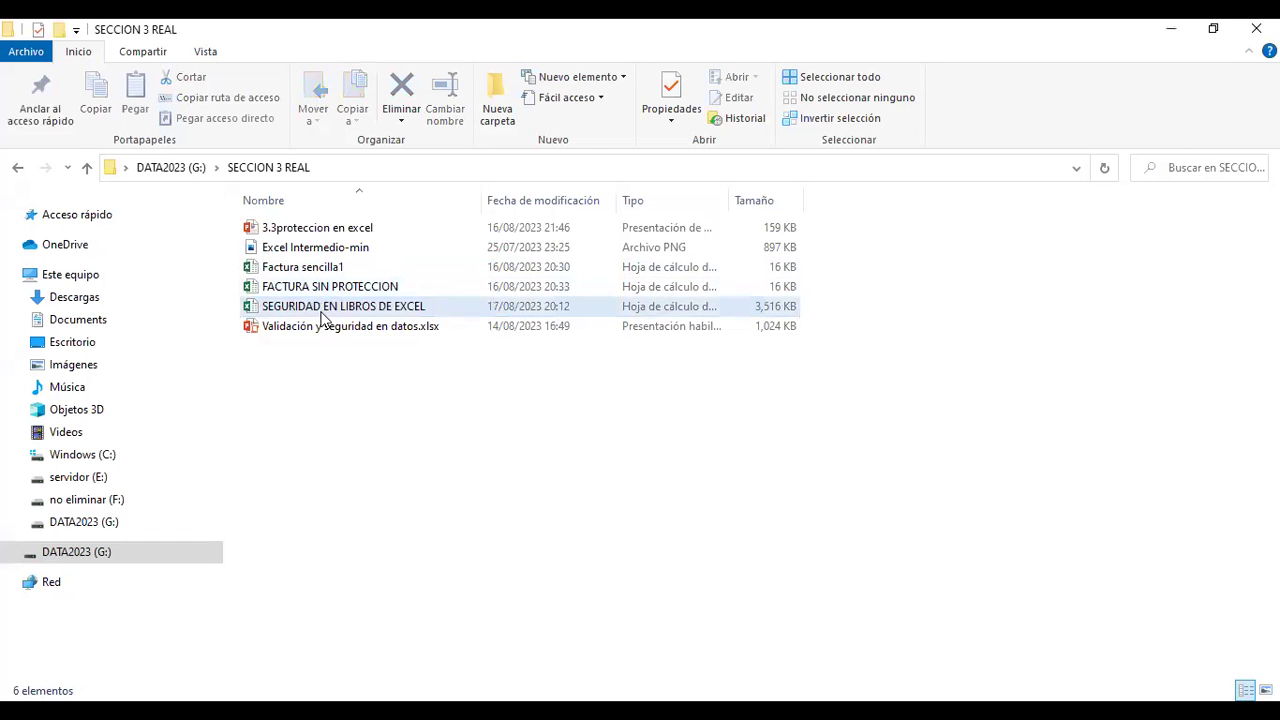
pyautogui.click(321, 307)
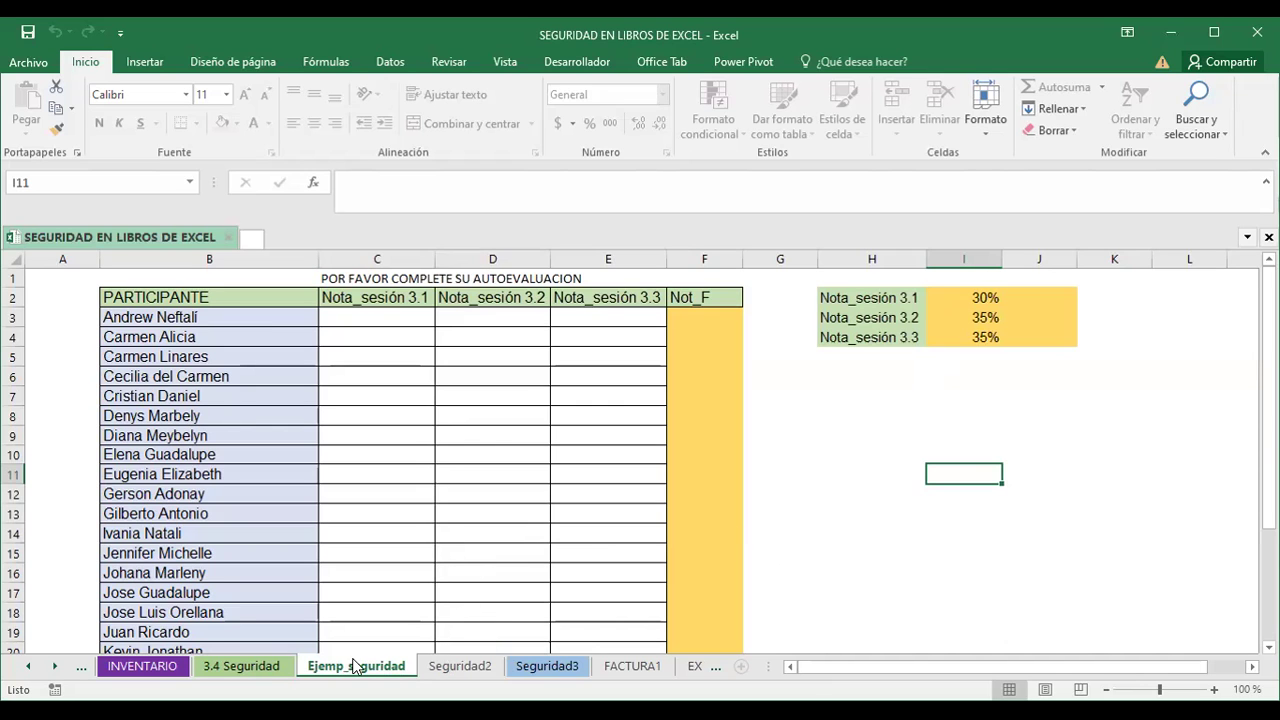
# Switch between the 3.4 Seguridad and Ejemp_seguridad sheets and view the sheet-tab options.
pyautogui.click(268, 672)
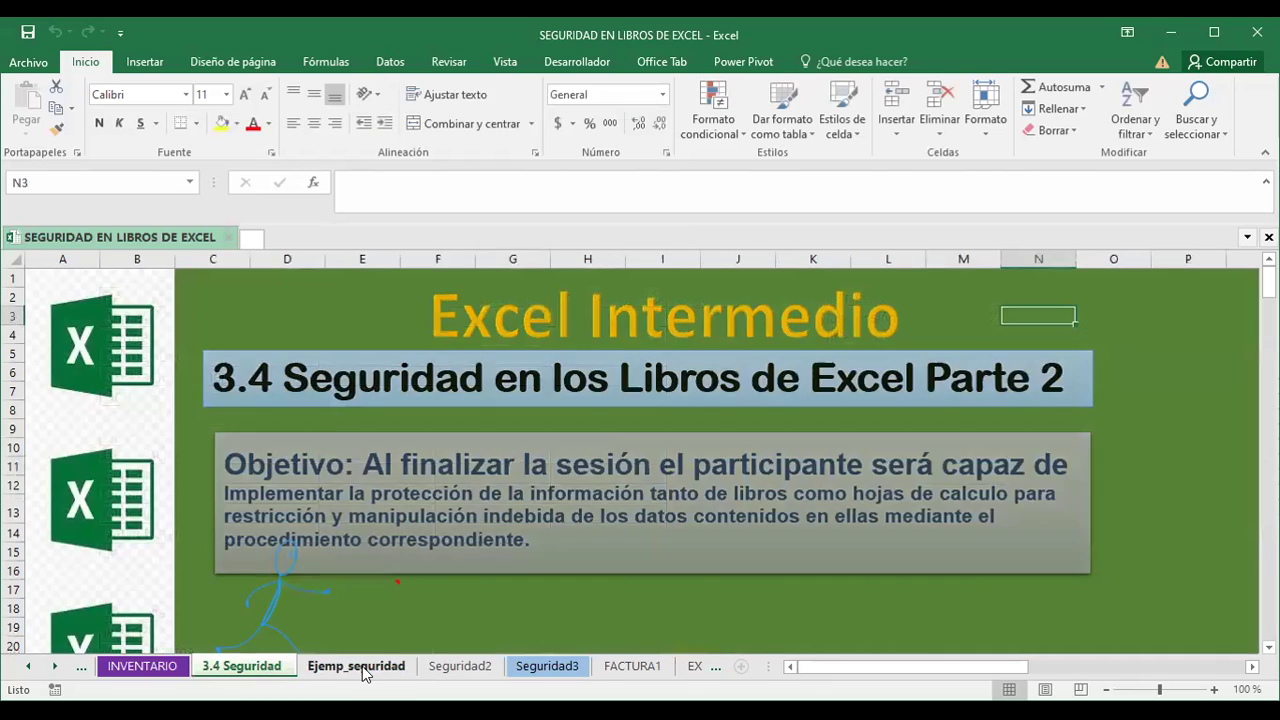
pyautogui.click(330, 668)
pyautogui.rightClick(366, 666)
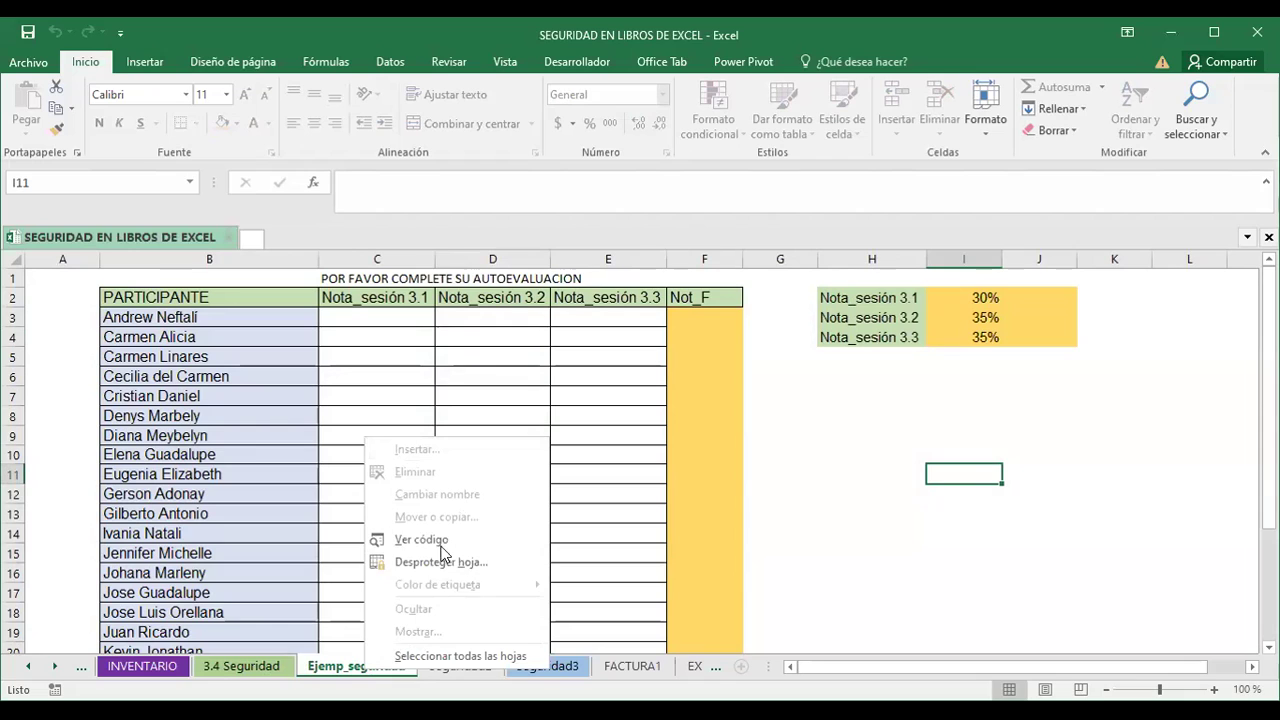
pyautogui.press('Escape')
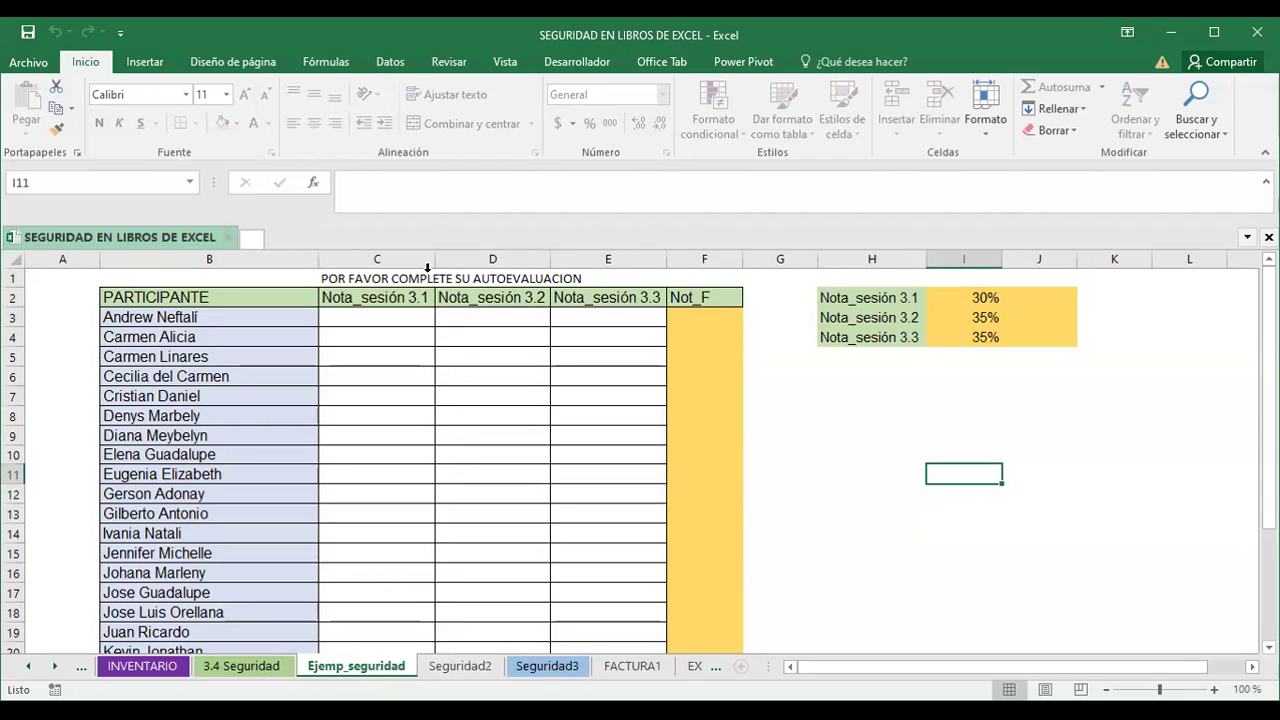
# Select the Nota_sesión columns, row 7, and several name and score cells on the protected sheet.
pyautogui.click(437, 263)
pyautogui.moveTo(436, 263); pyautogui.dragTo(389, 258)
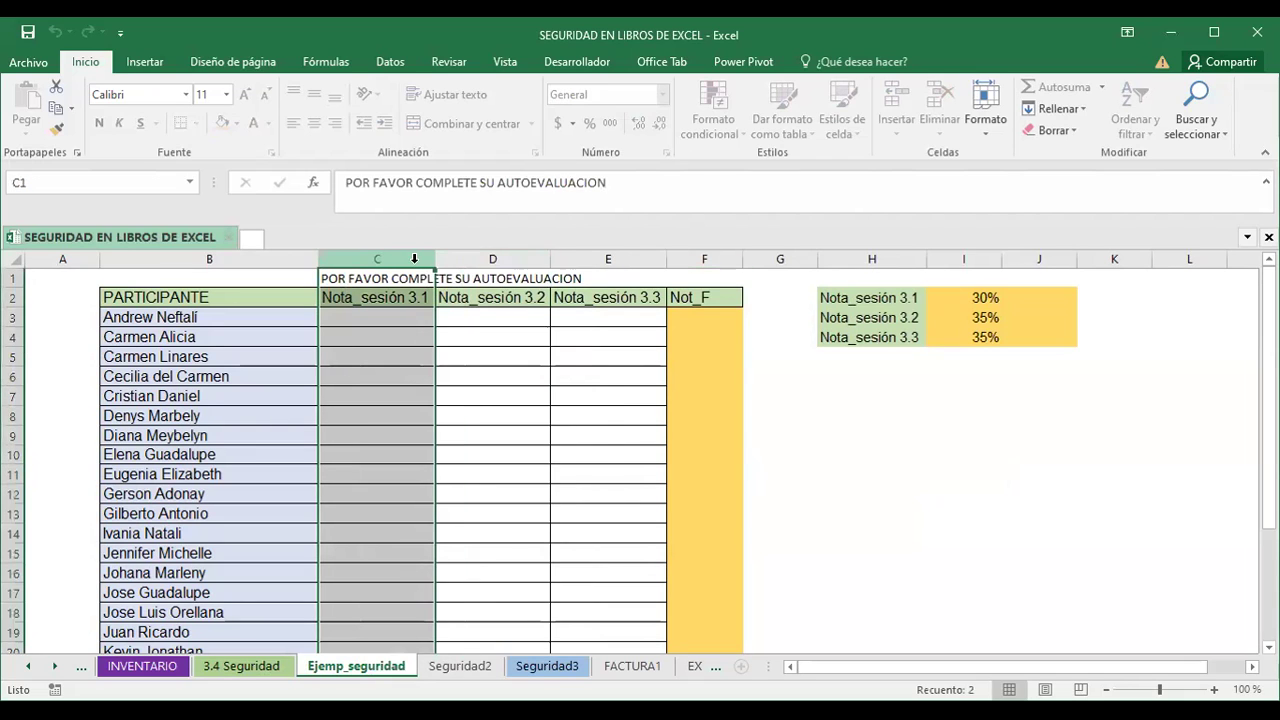
pyautogui.click(491, 261)
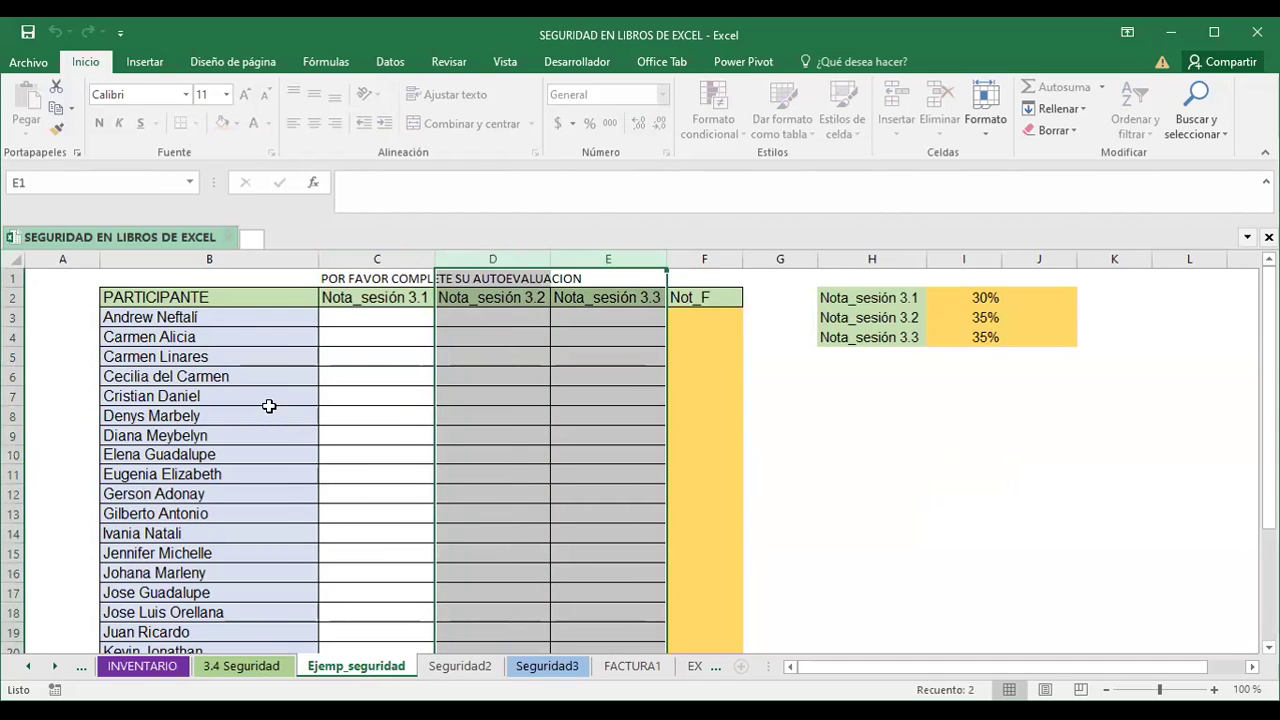
pyautogui.click(265, 414)
pyautogui.click(14, 396)
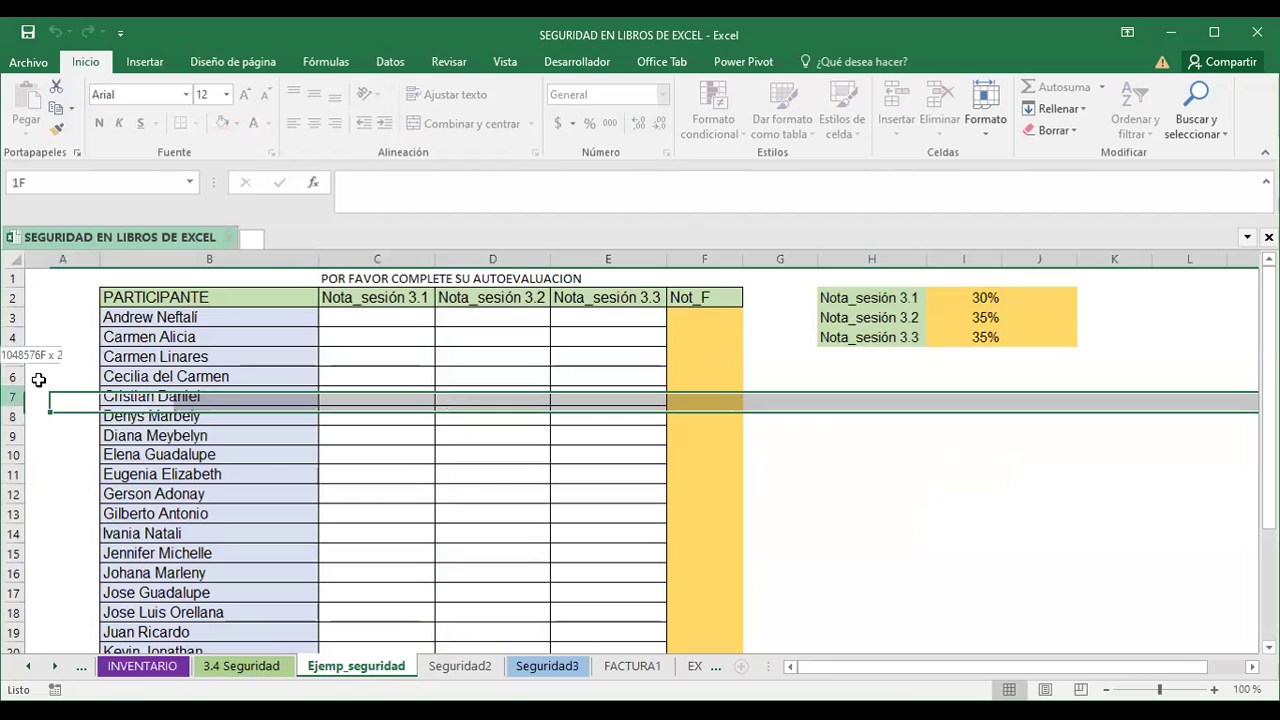
pyautogui.click(198, 504)
pyautogui.click(423, 511)
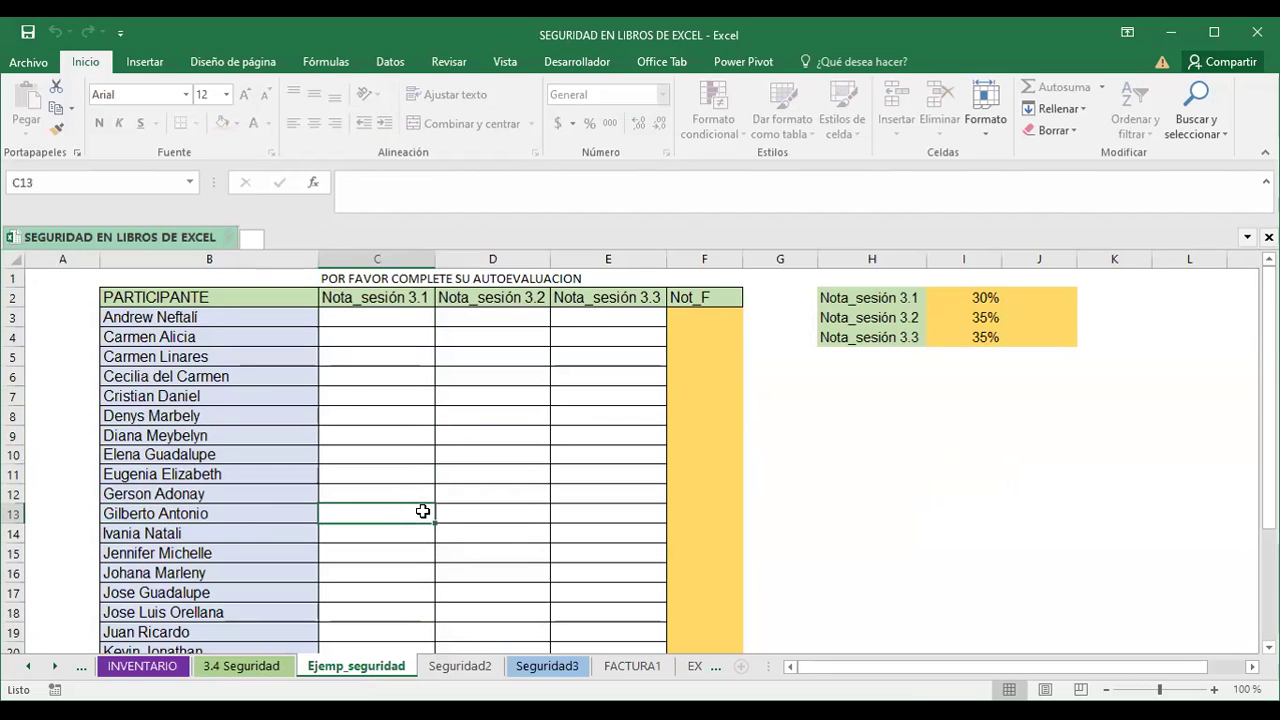
# Select the names and scores in rows 7 to 15, then open the Ejemp_seguridad tab options.
pyautogui.scroll(-4, 423, 511)
pyautogui.scroll(-9, 423, 511)
pyautogui.scroll(13, 423, 511)
pyautogui.moveTo(563, 396)
pyautogui.mouseDown()
pyautogui.moveTo(300, 543)
pyautogui.moveTo(302, 555)
pyautogui.mouseUp()
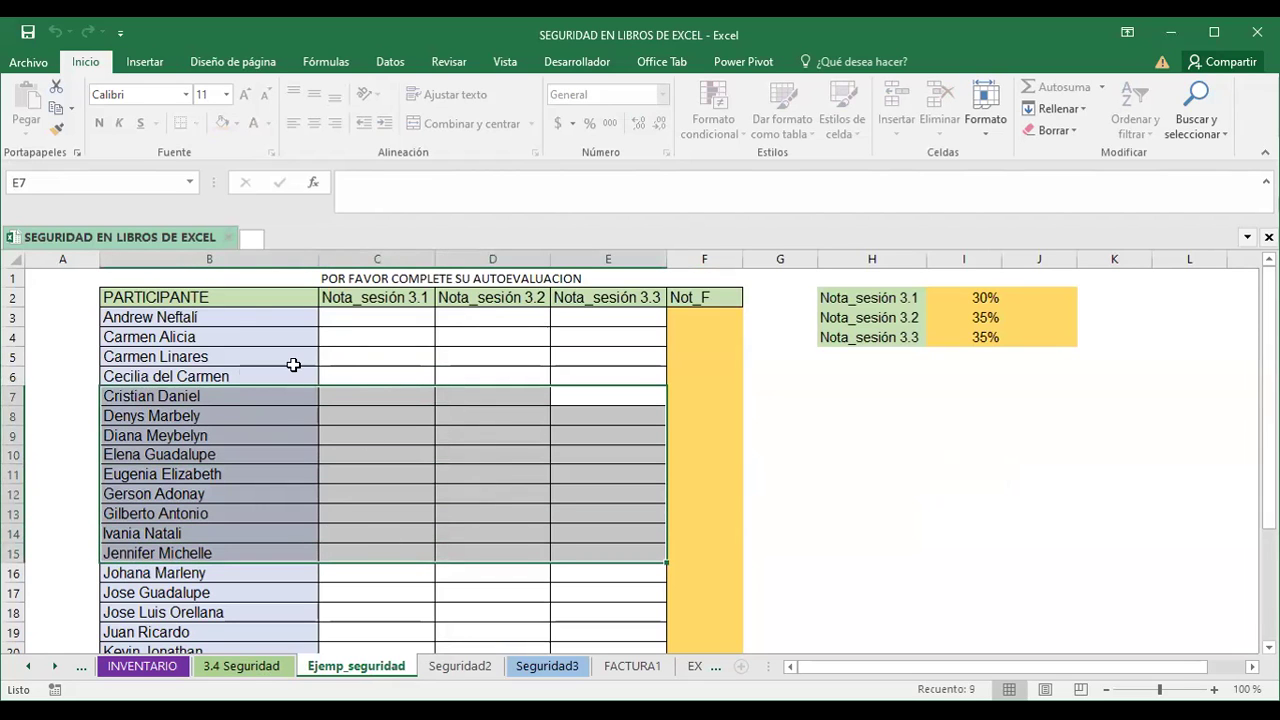
pyautogui.click(293, 365)
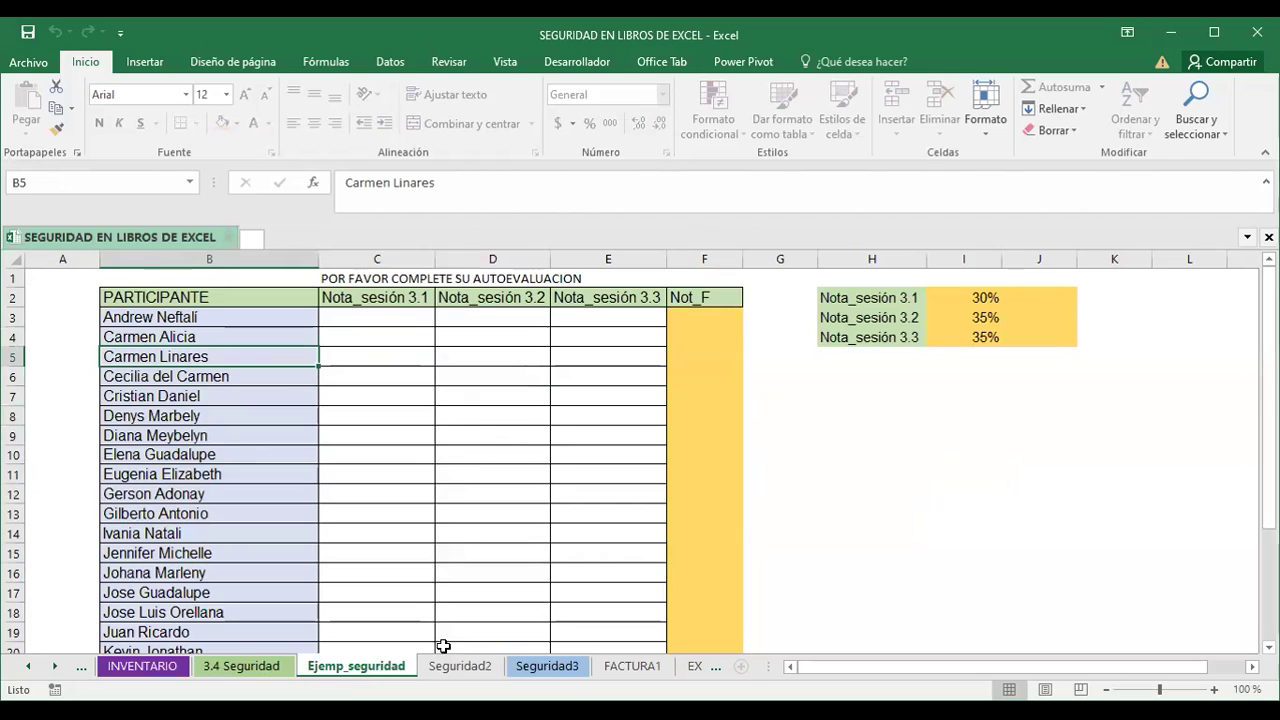
pyautogui.rightClick(356, 673)
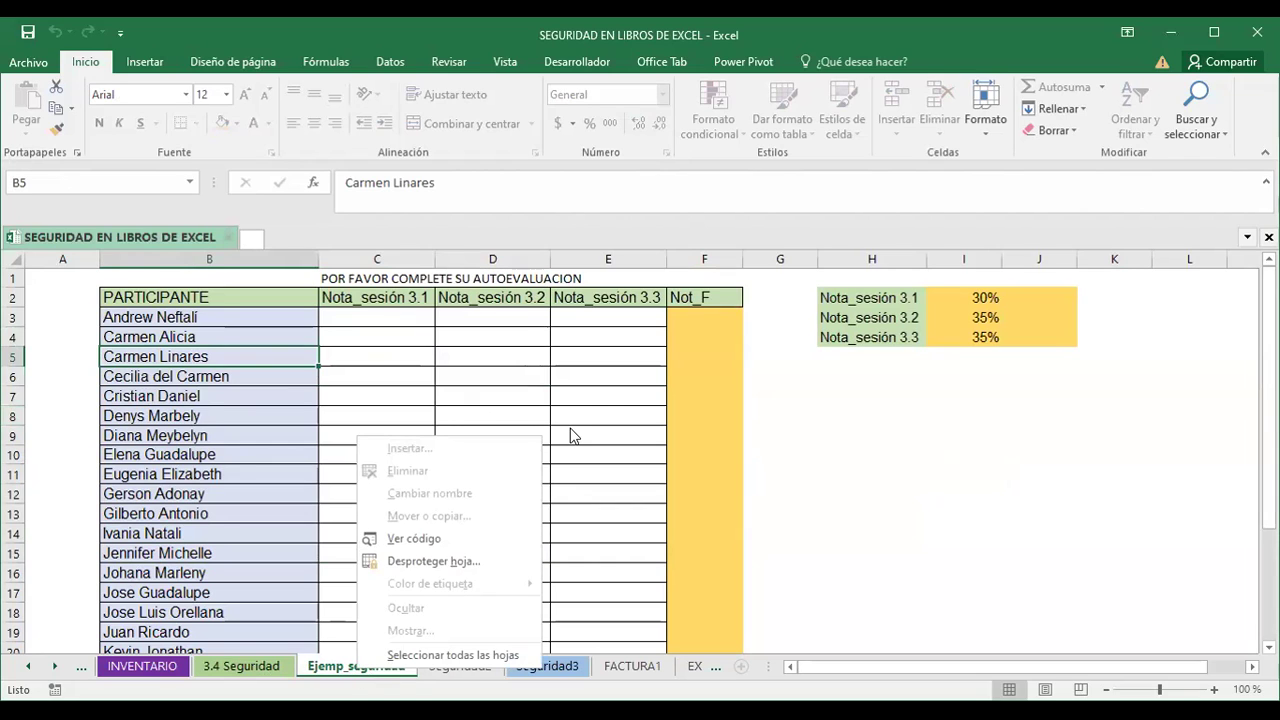
# Close the sheet-tab context menu without choosing an option.
pyautogui.click(696, 447)
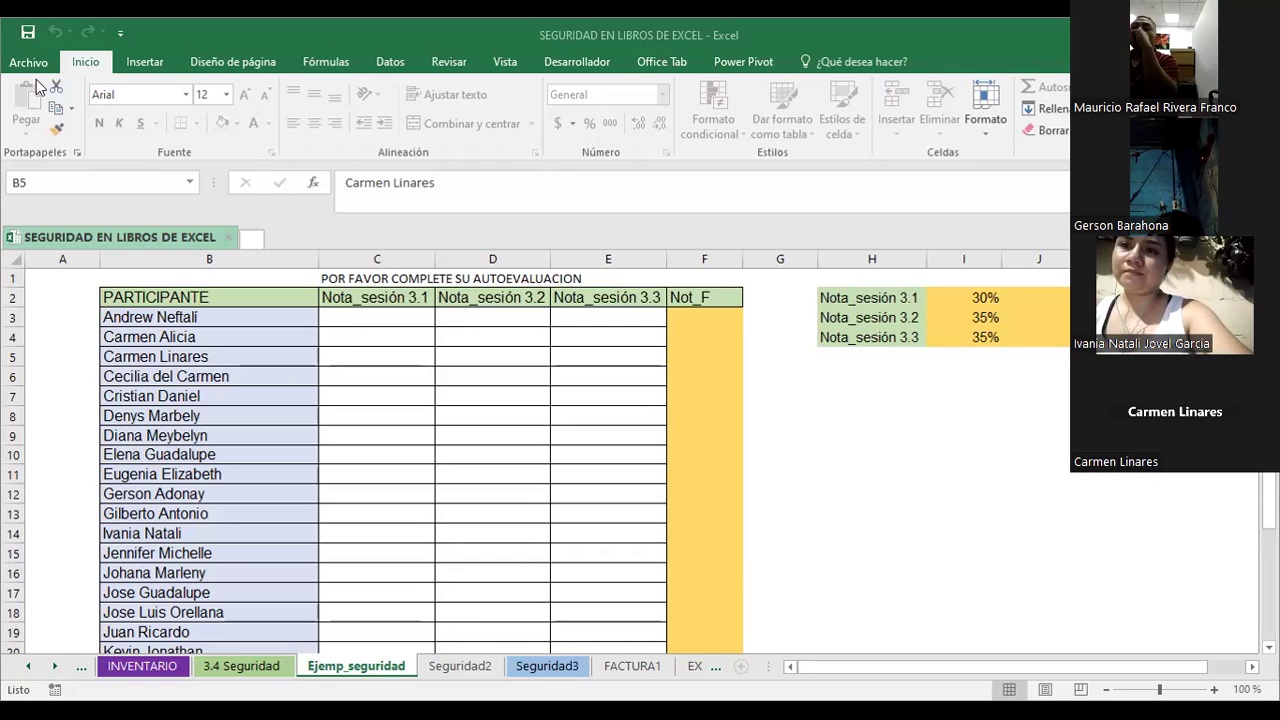
# Encrypt the workbook so that a password is required to open it.
pyautogui.click(68, 66)
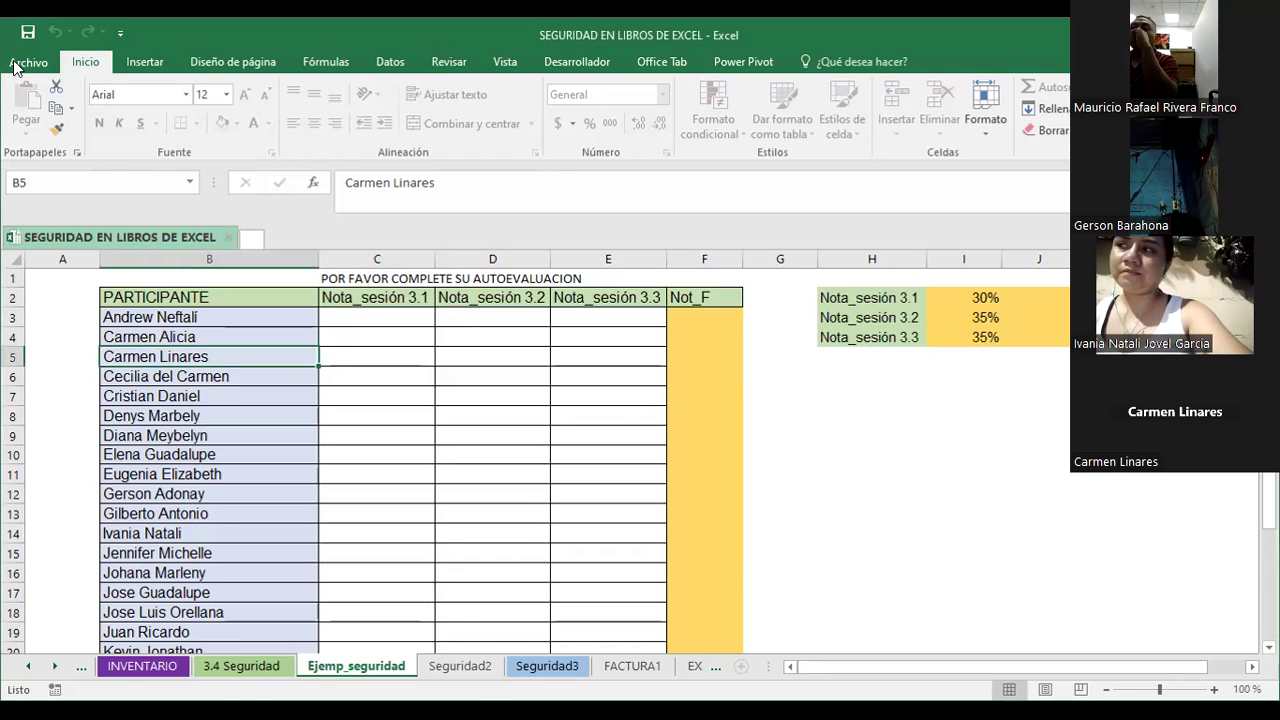
pyautogui.click(15, 66)
pyautogui.click(227, 268)
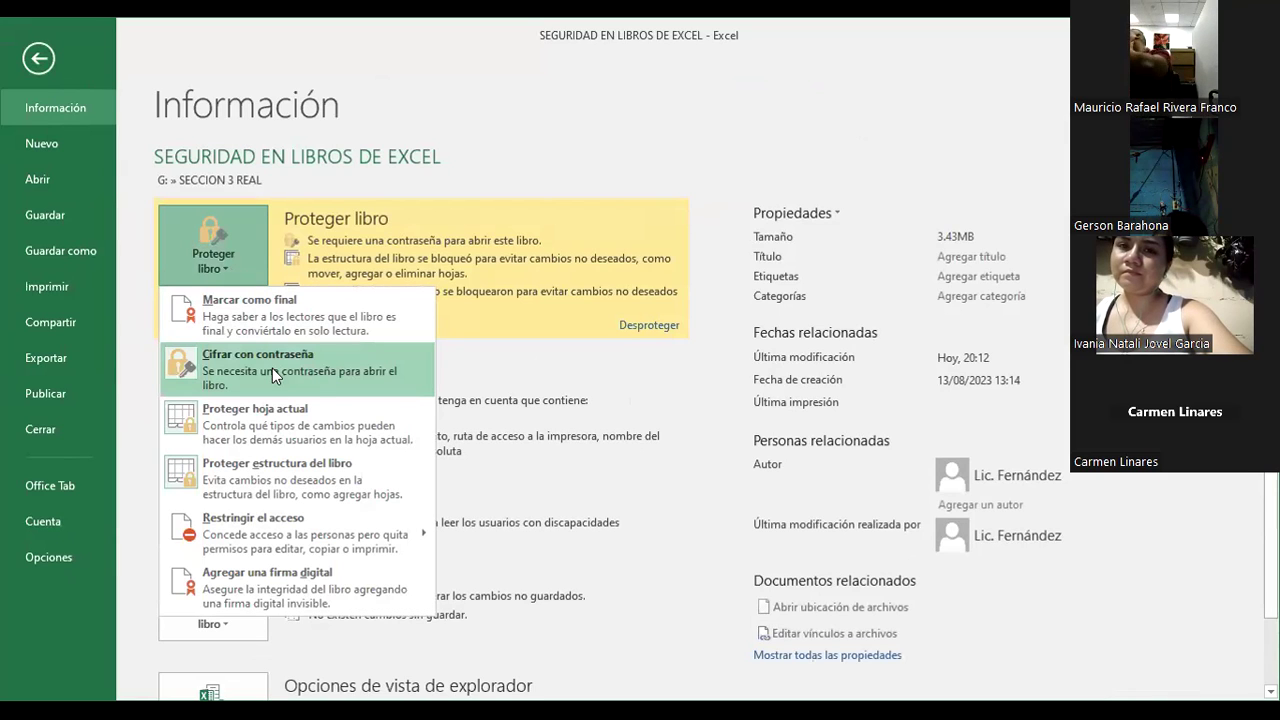
pyautogui.click(278, 370)
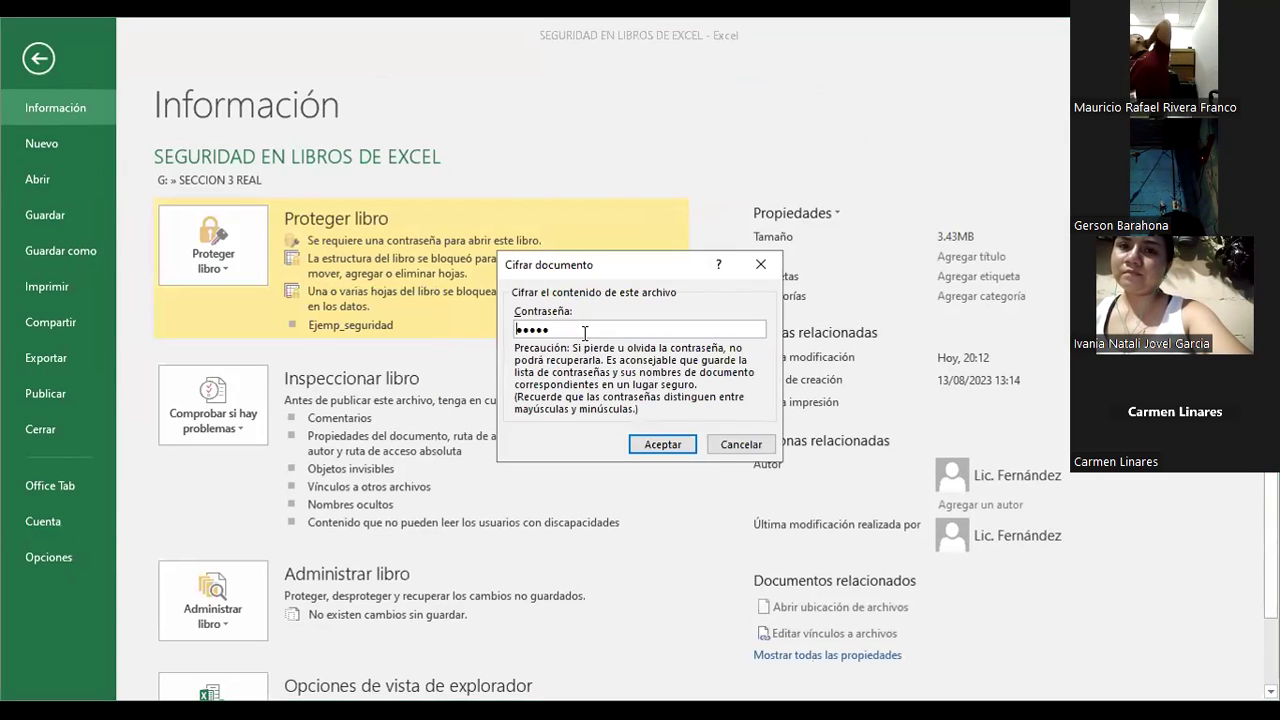
pyautogui.click(660, 445)
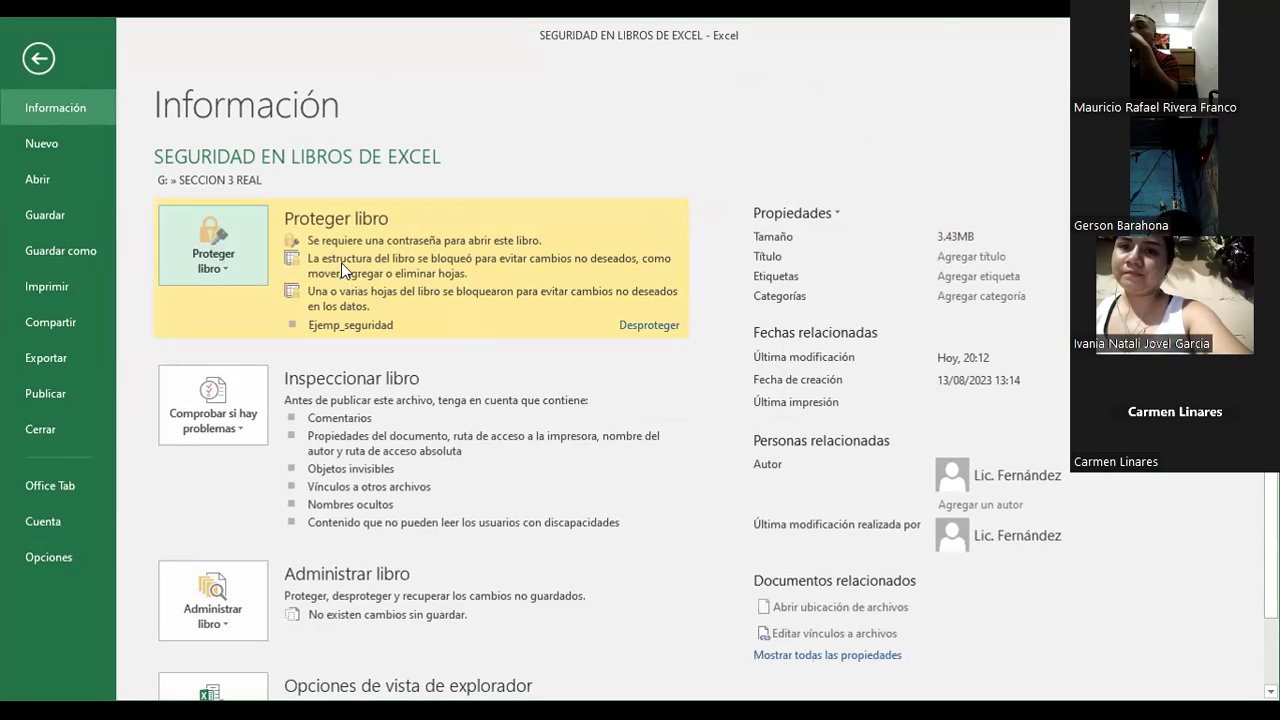
# Remove the Ejemp_seguridad sheet protection by entering the sheet password.
pyautogui.click(648, 326)
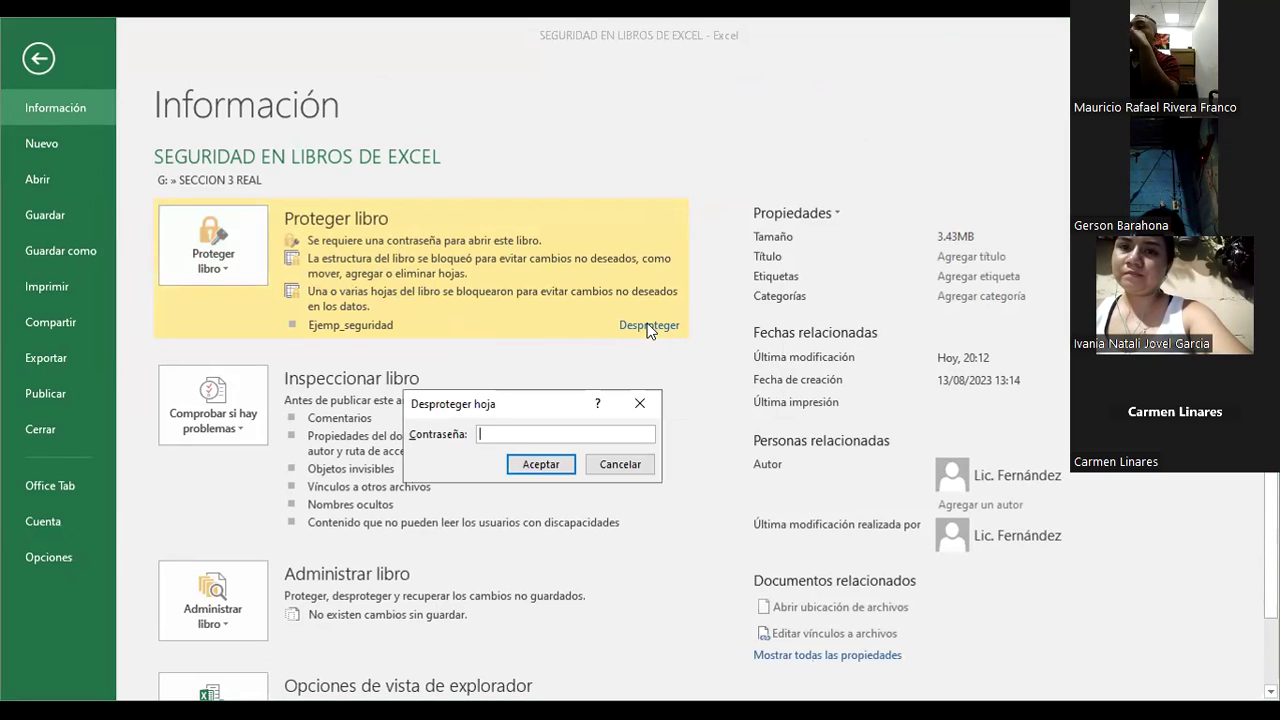
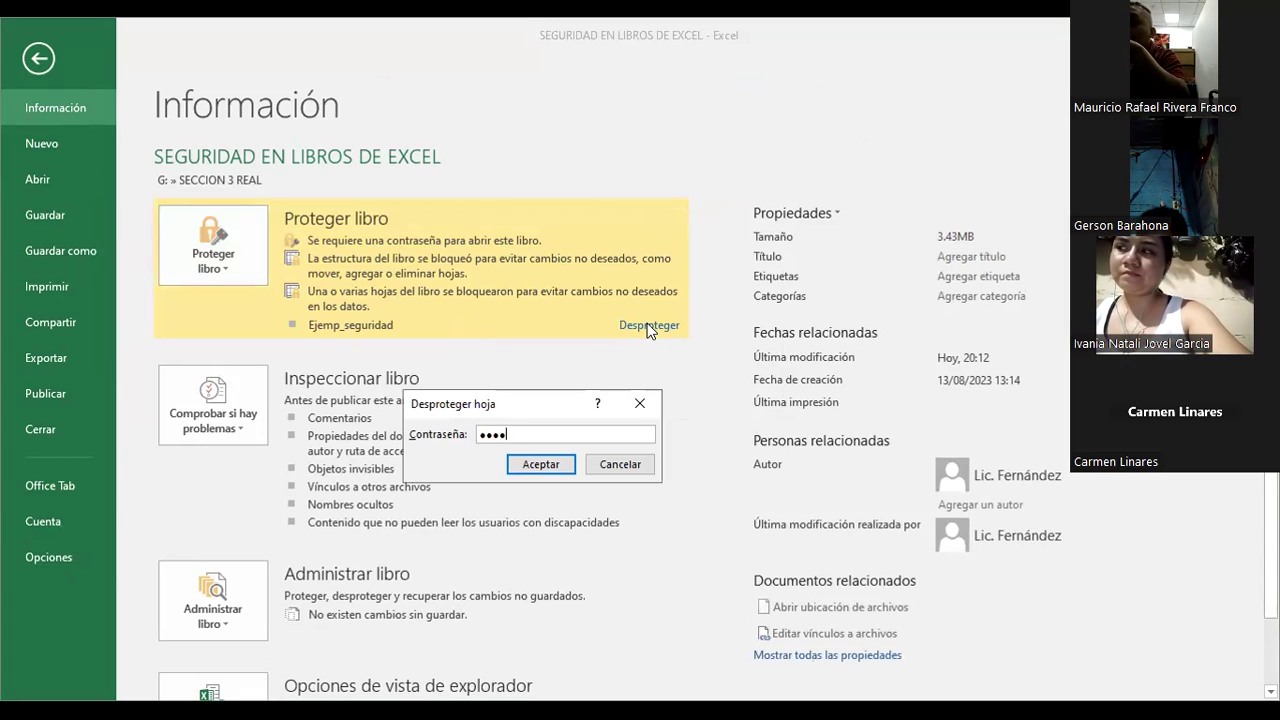
pyautogui.click(541, 466)
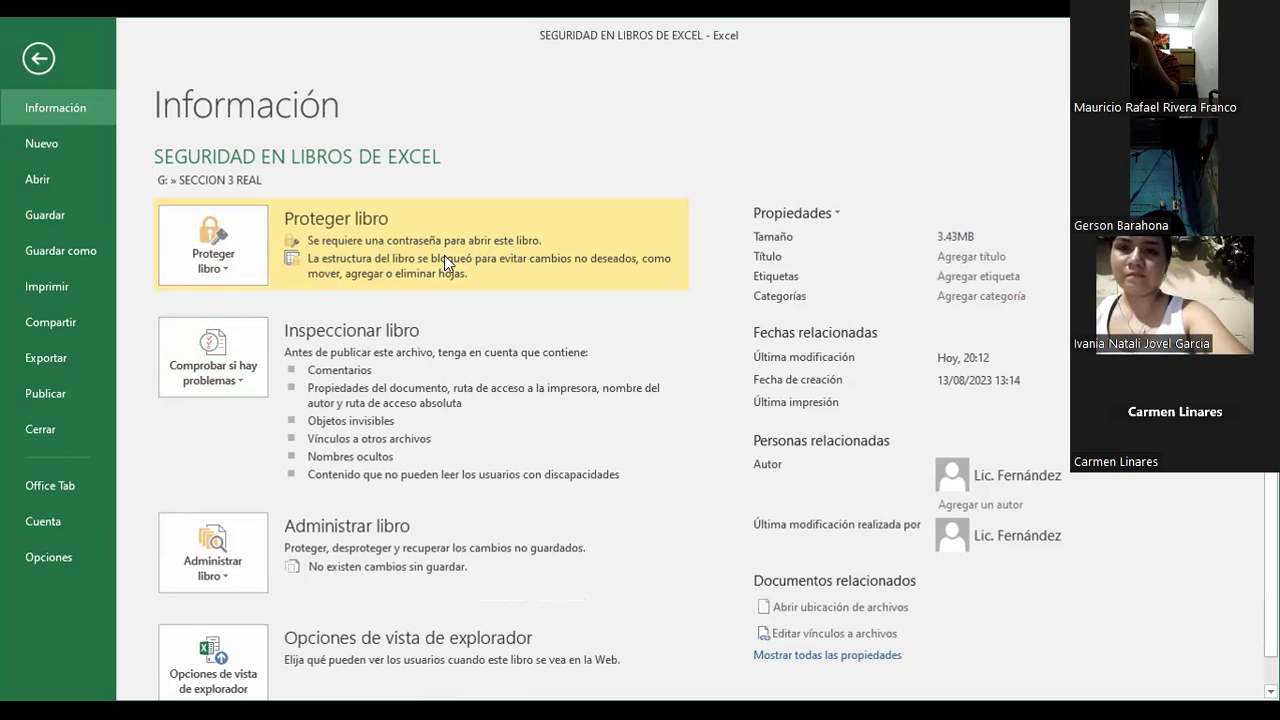
# Review the Protect Current Sheet permissions, then cancel without protecting the sheet.
pyautogui.click(227, 264)
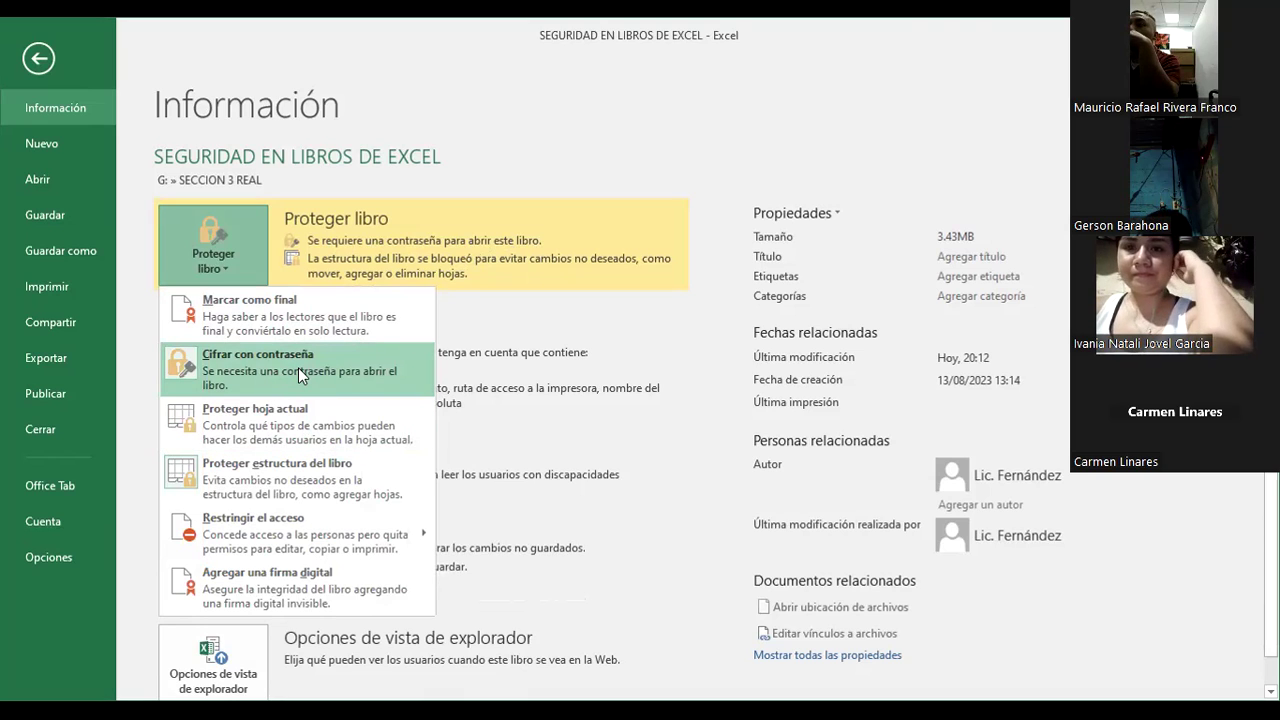
pyautogui.click(308, 438)
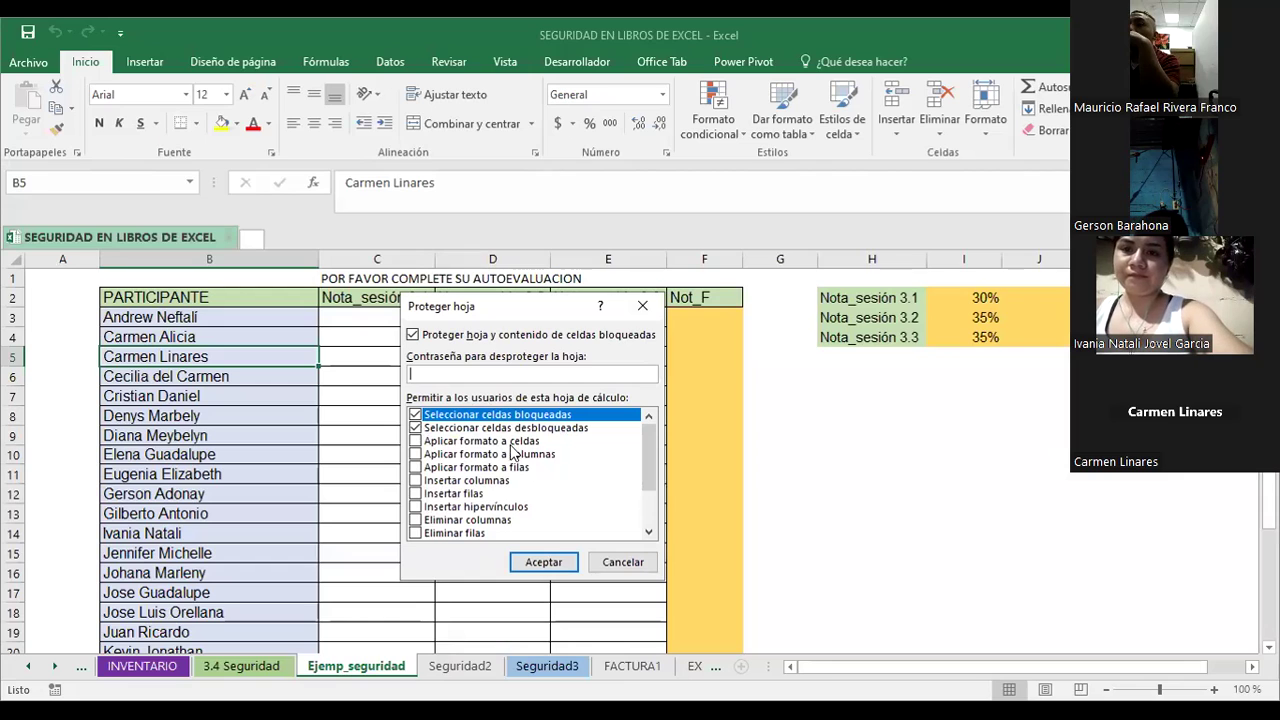
pyautogui.scroll(-2, 648, 490)
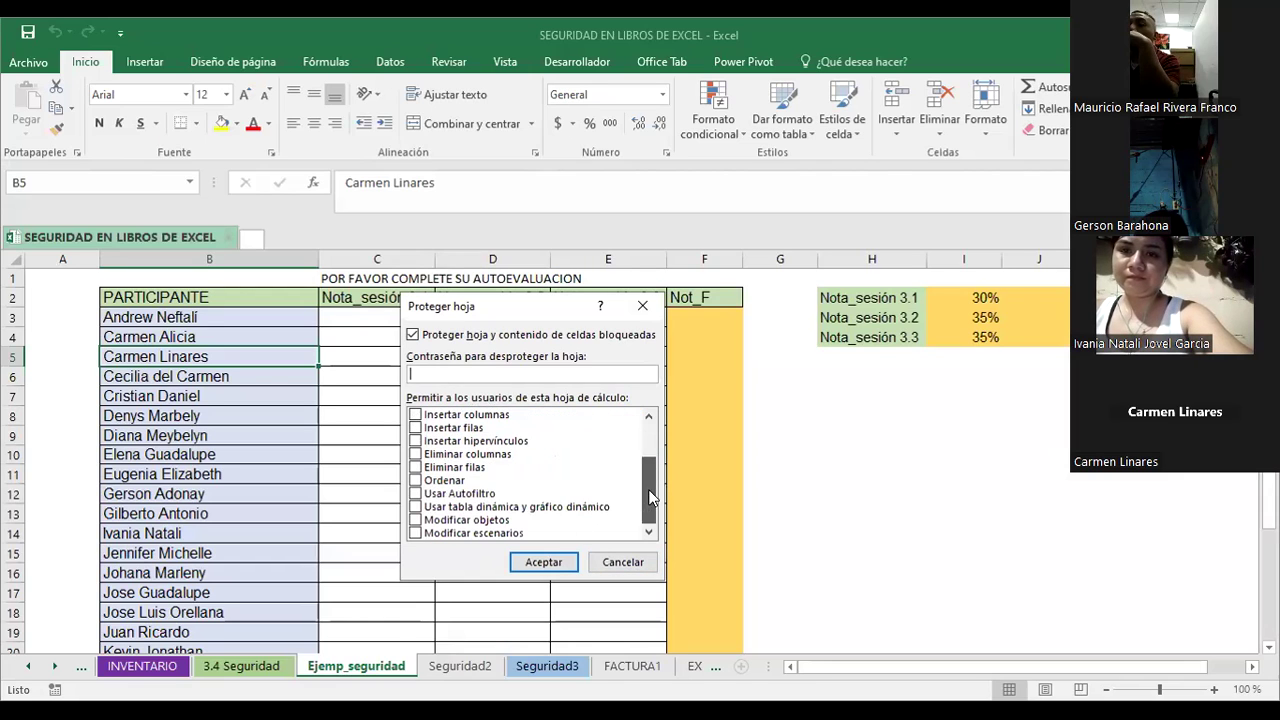
pyautogui.click(622, 562)
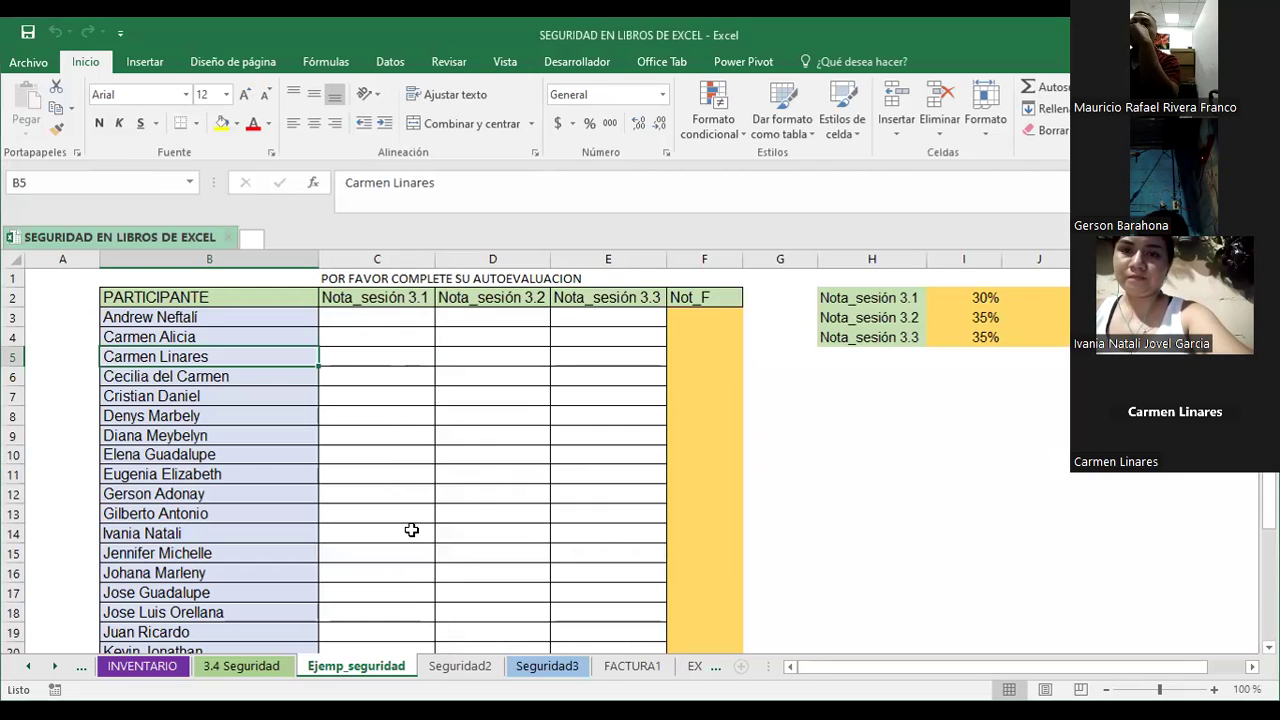
# Select cells C14 and C9 and check the Ejemp_seguridad tab options menu.
pyautogui.click(412, 530)
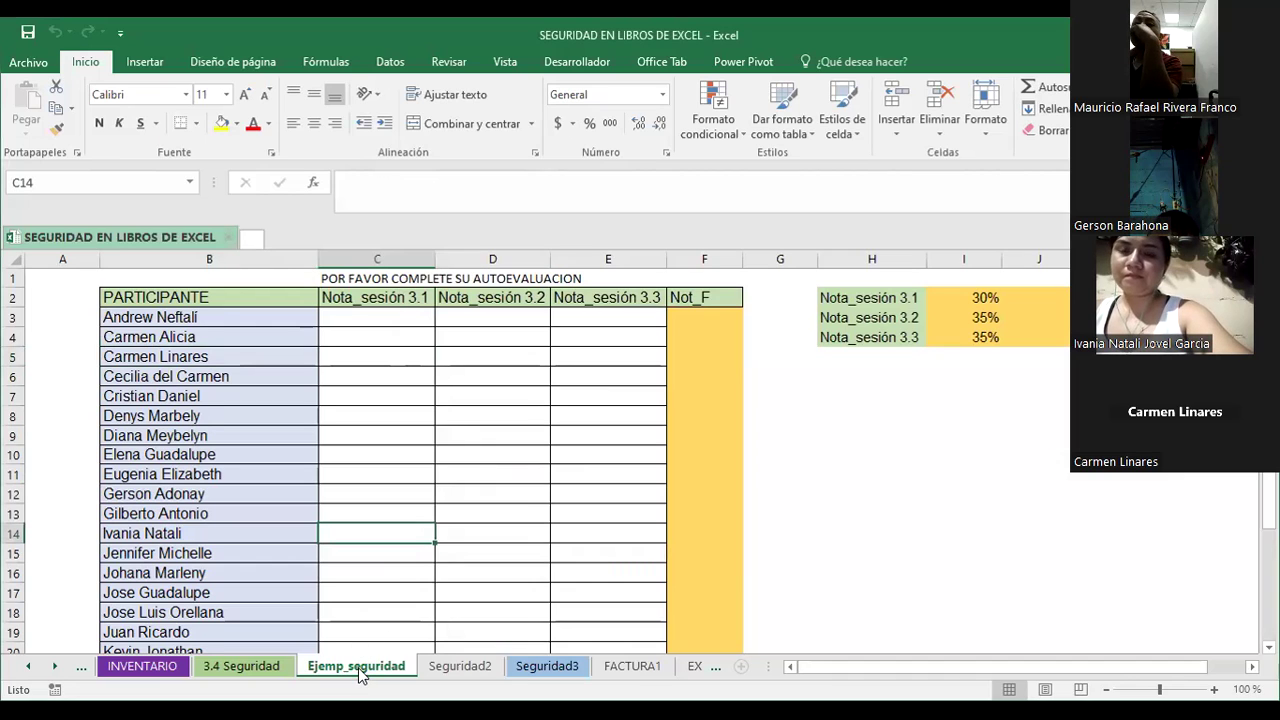
pyautogui.rightClick(360, 674)
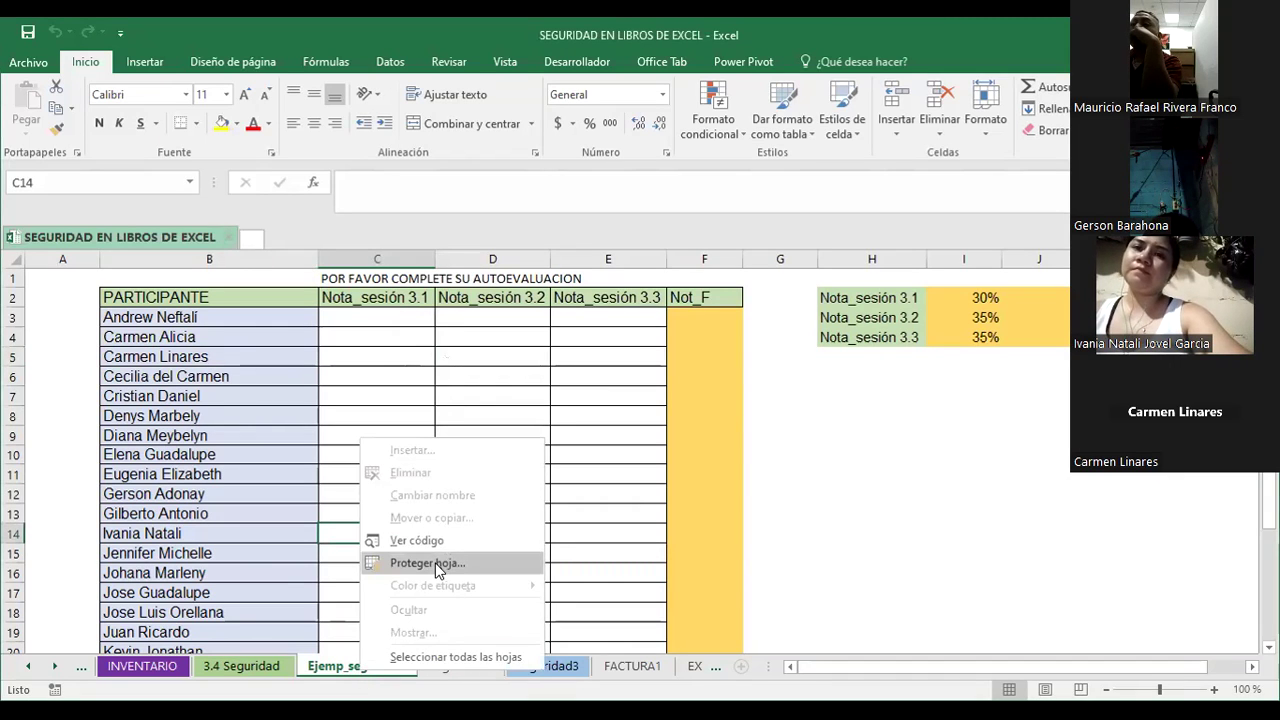
pyautogui.click(753, 438)
pyautogui.click(387, 441)
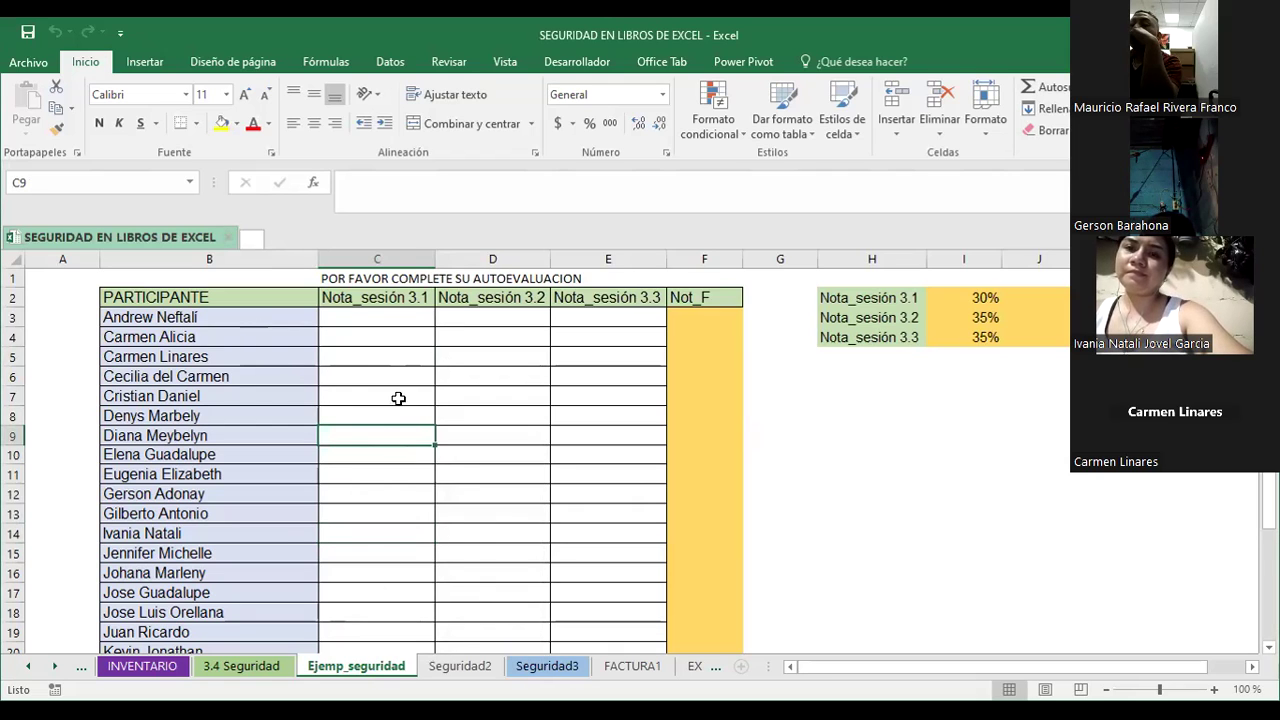
# Unprotect the workbook structure from File > Info by entering its password.
pyautogui.click(30, 62)
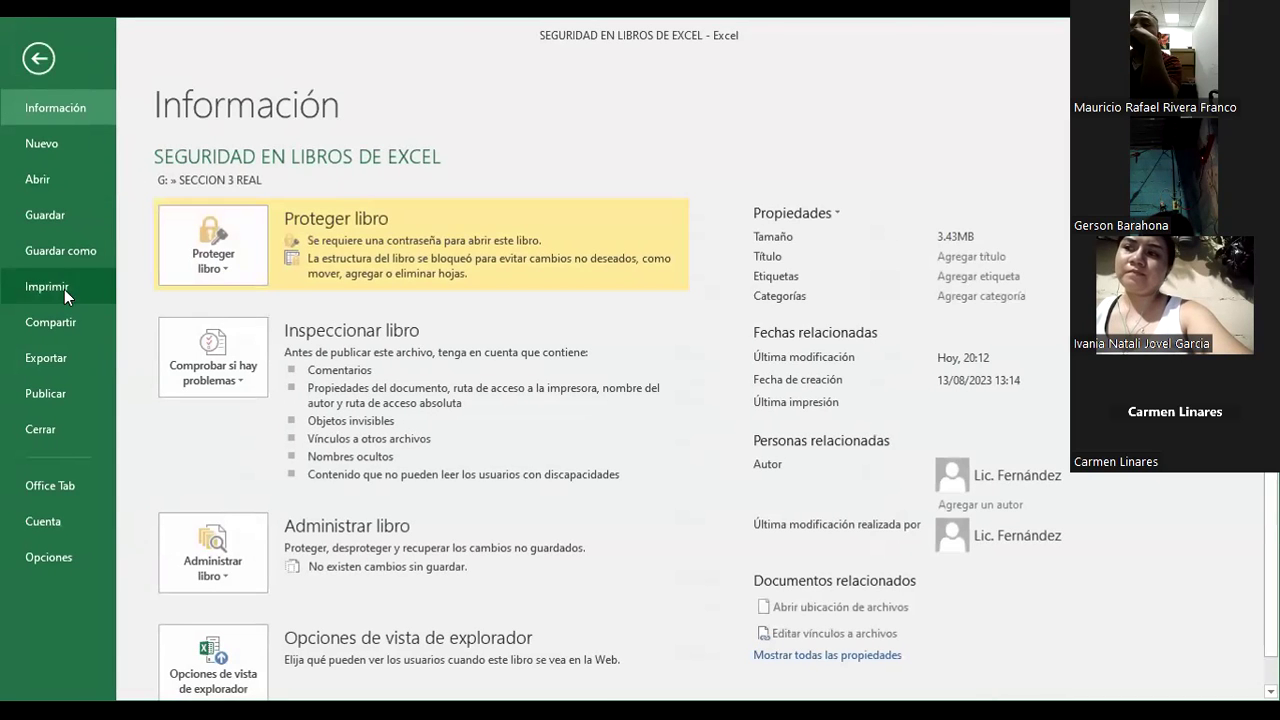
pyautogui.click(236, 280)
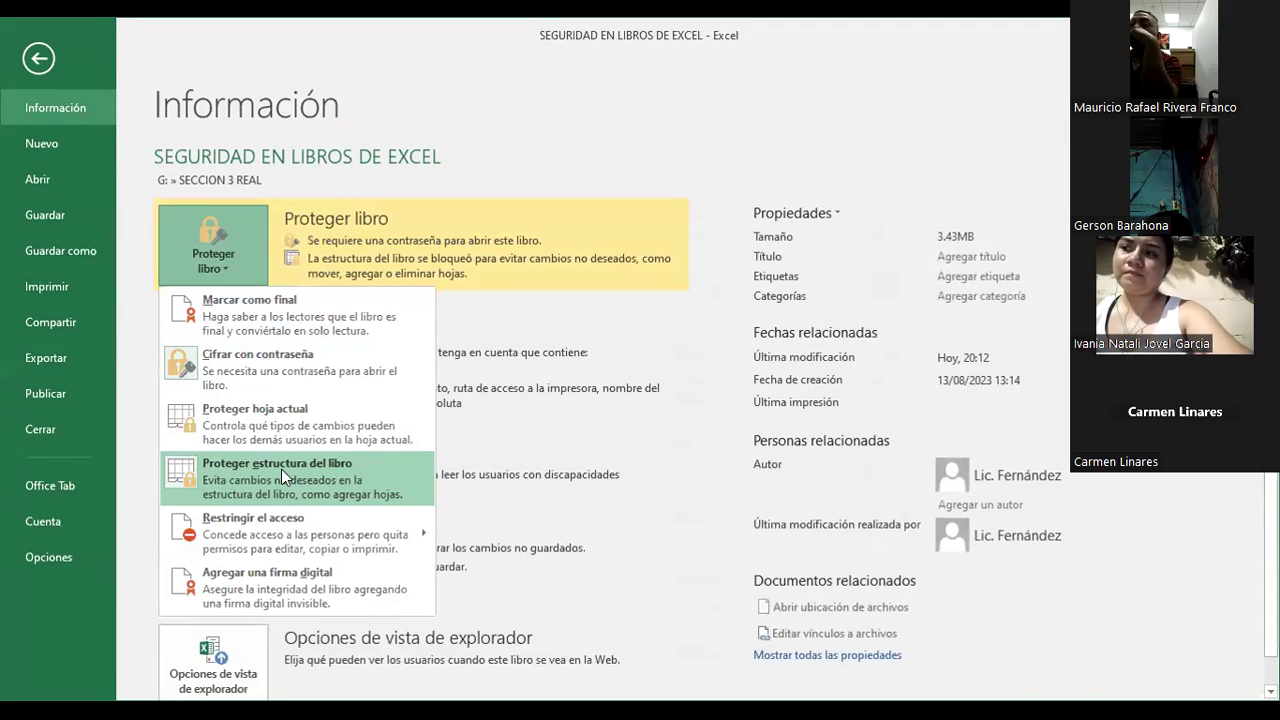
pyautogui.click(281, 469)
pyautogui.press('Return')
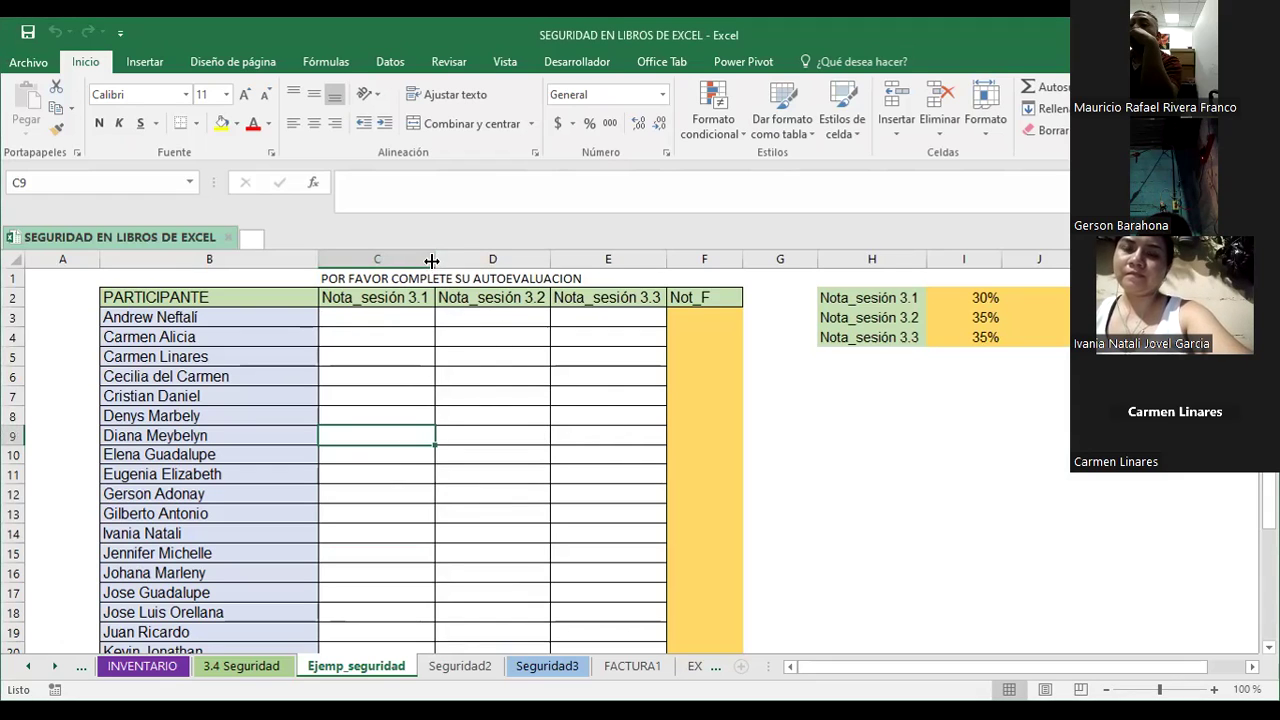
# Widen column C slightly, adjust the row 3 height, and click empty cells beside the table.
pyautogui.moveTo(431, 261); pyautogui.dragTo(438, 259)
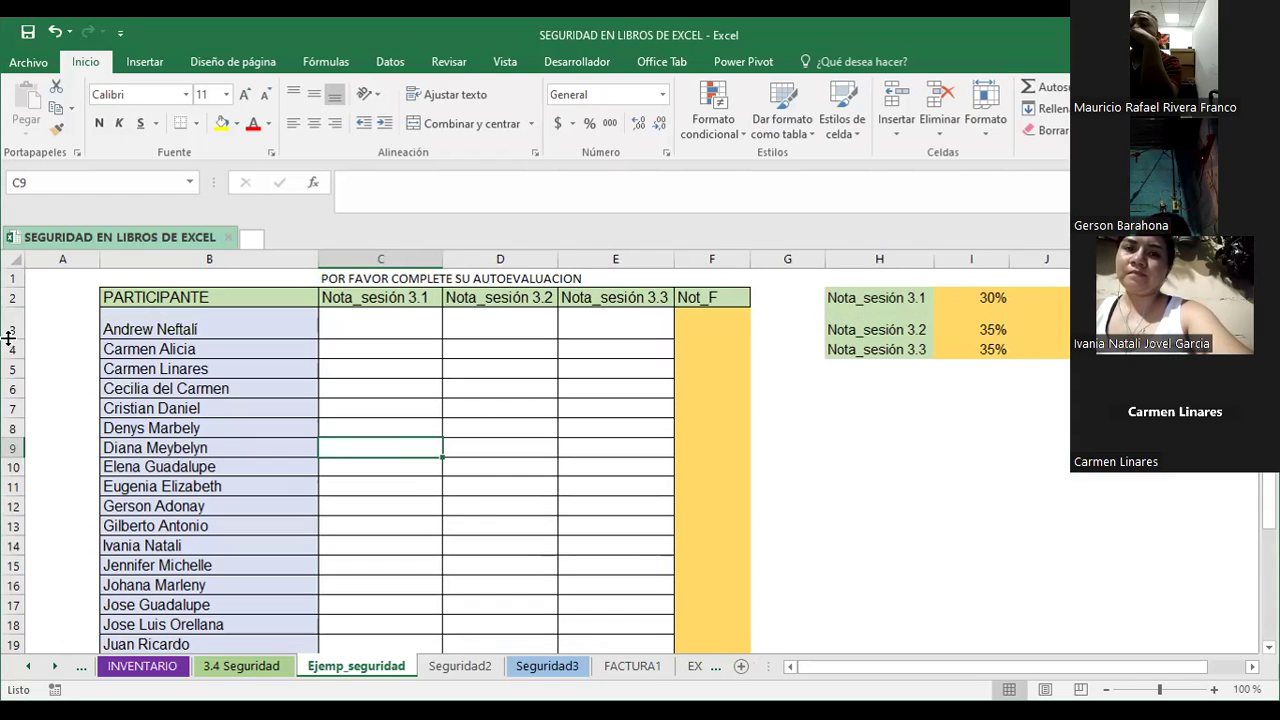
pyautogui.moveTo(12, 325); pyautogui.dragTo(8, 327)
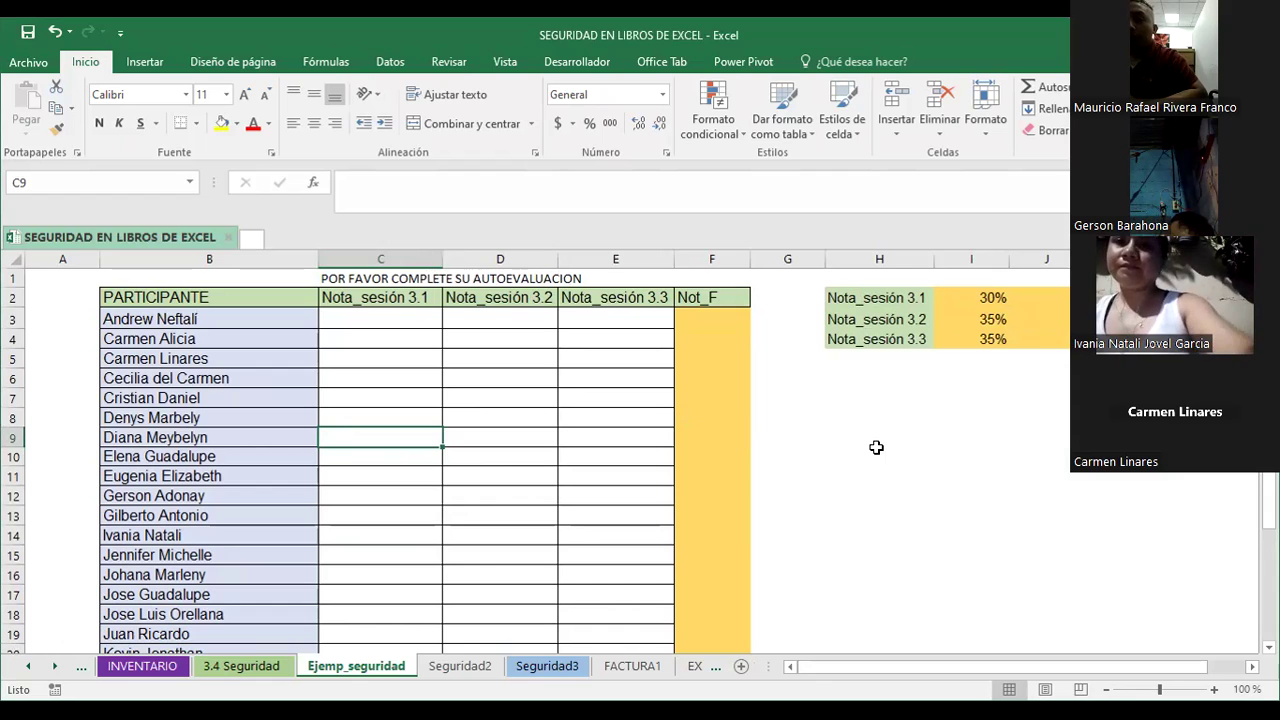
pyautogui.click(920, 418)
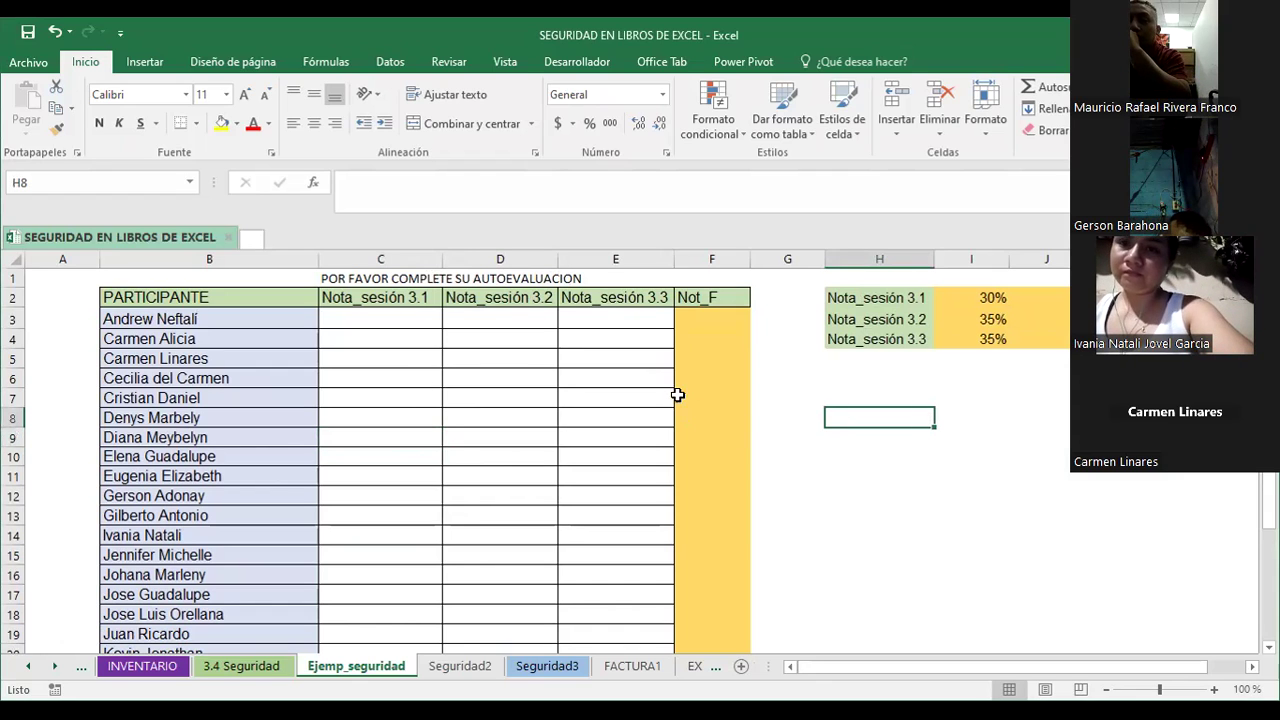
pyautogui.click(1028, 481)
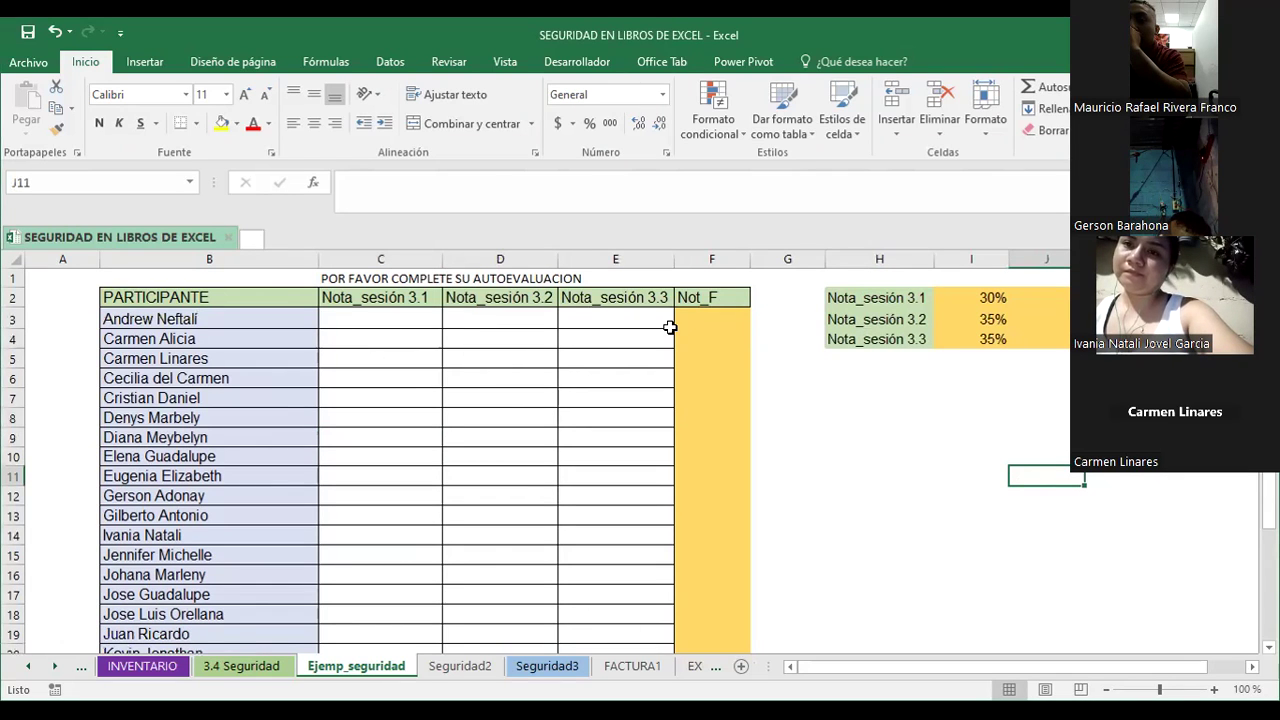
# Start a Not_F formula in F3 that references C3 and the I2 weight, then cancel it.
pyautogui.scroll(-6, 447, 432)
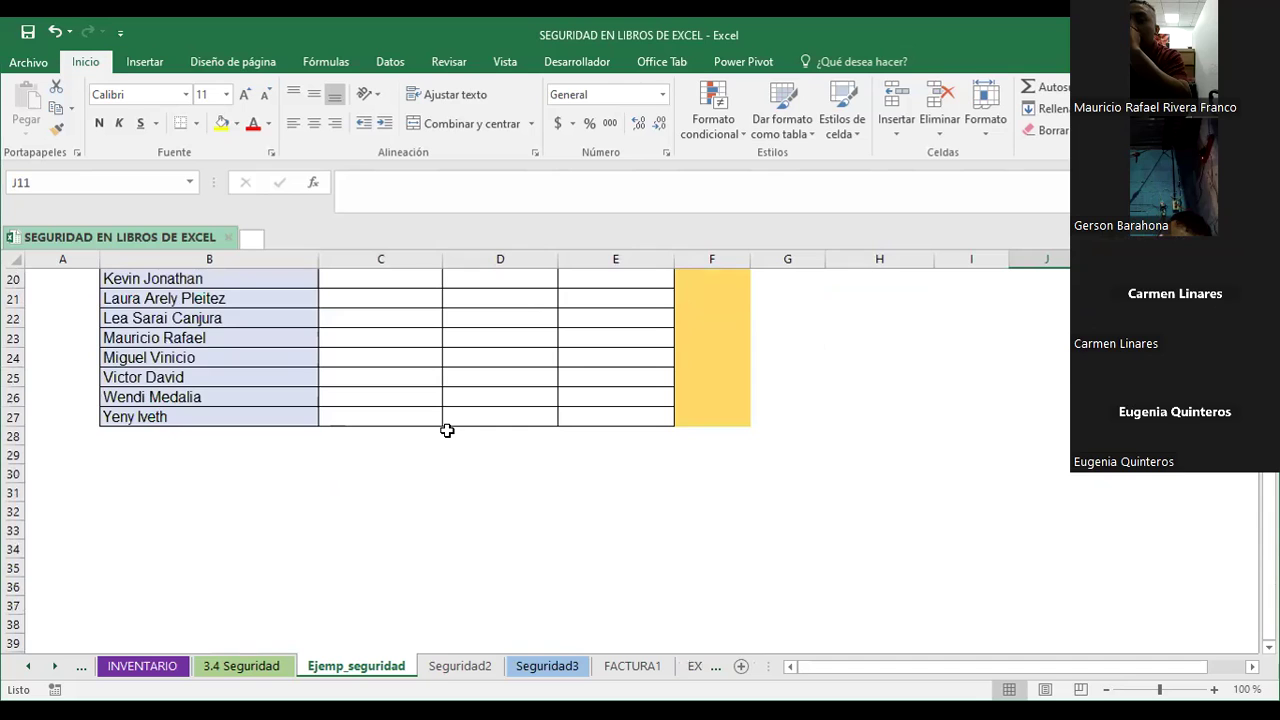
pyautogui.scroll(7, 447, 430)
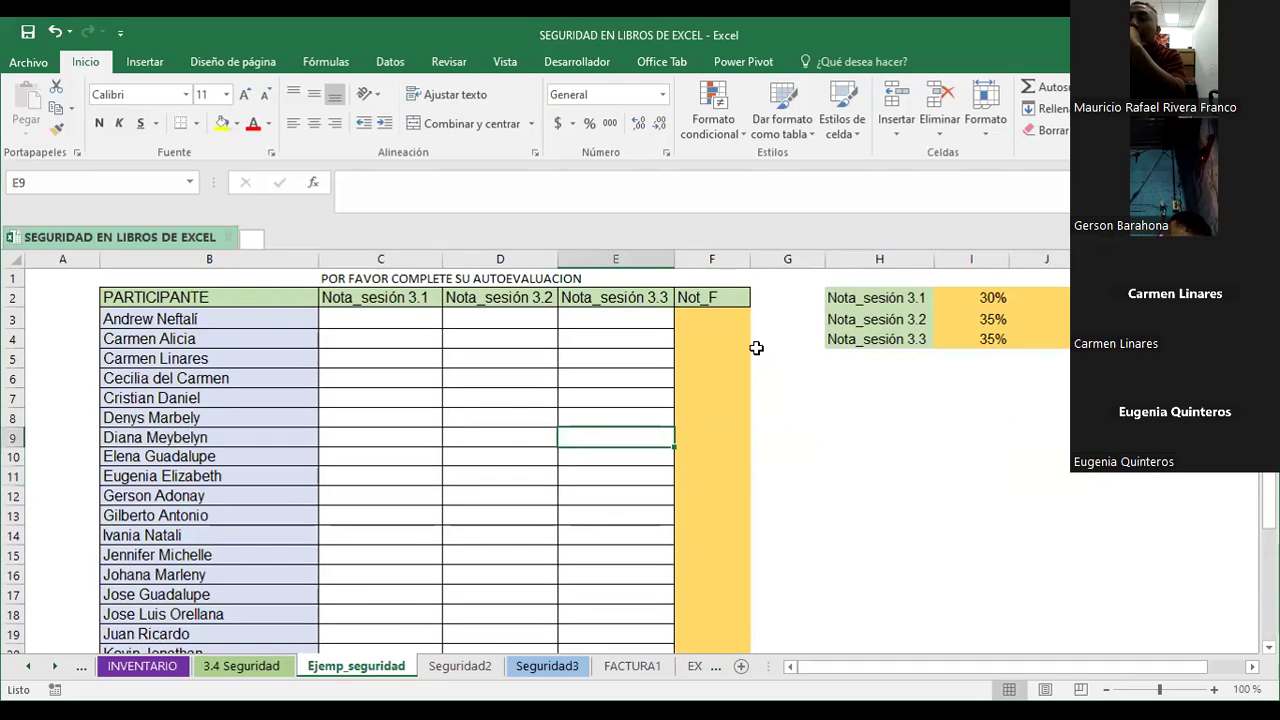
pyautogui.click(685, 315)
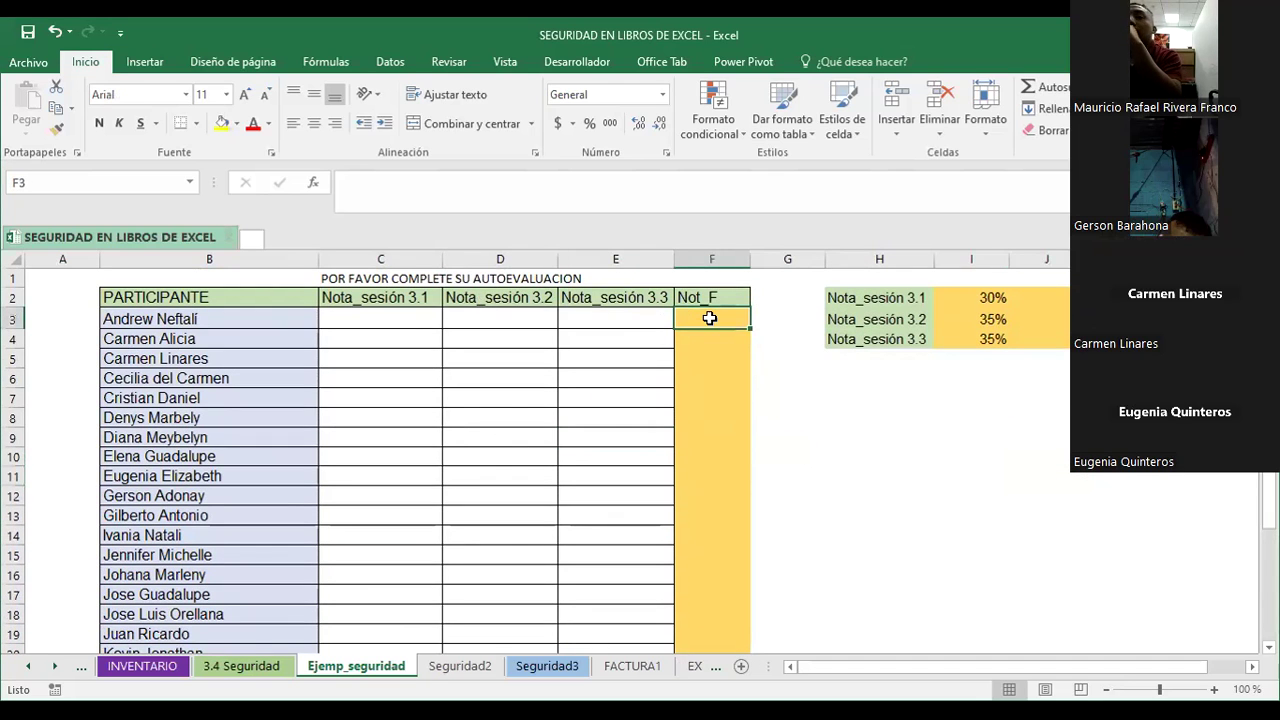
pyautogui.write('=')
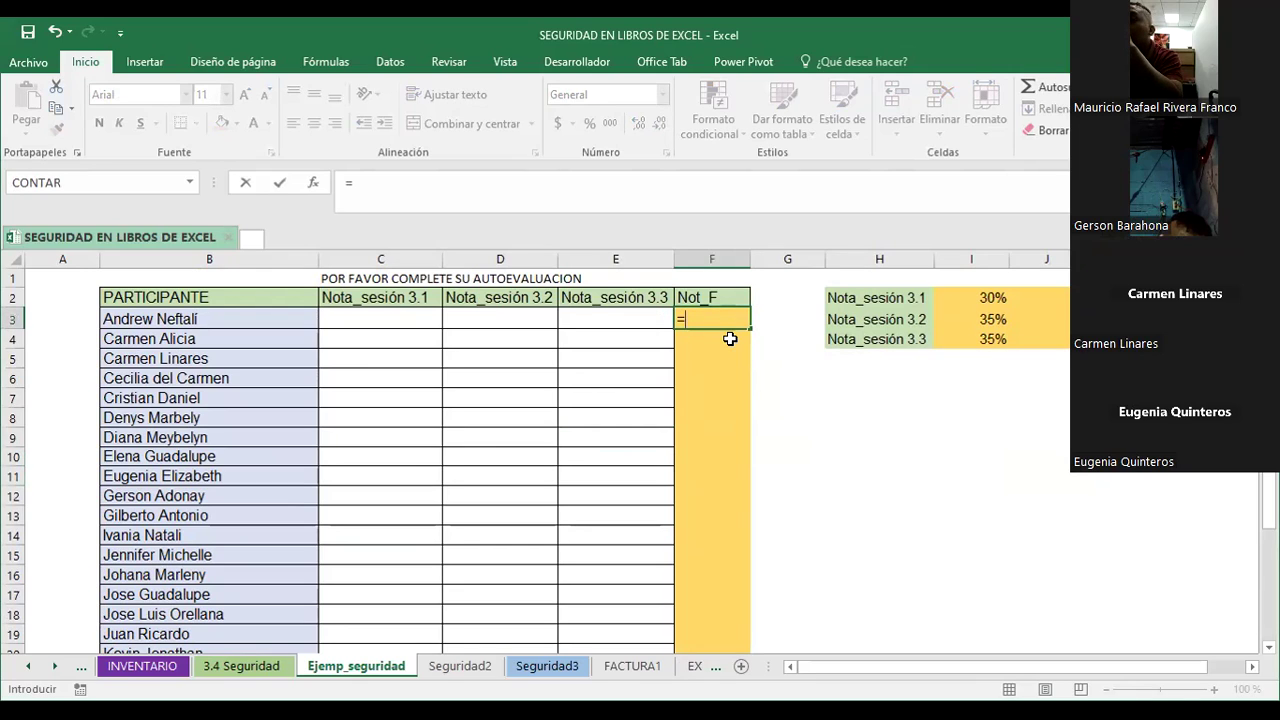
pyautogui.write('(')
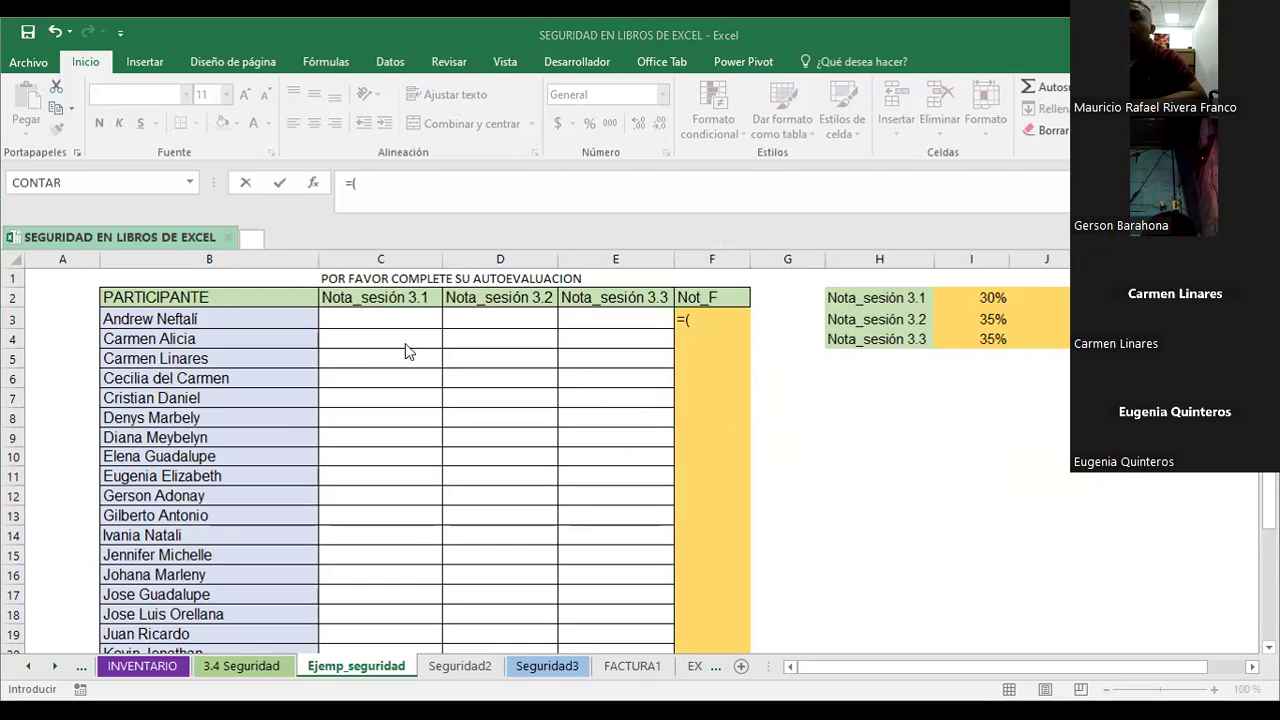
pyautogui.click(377, 317)
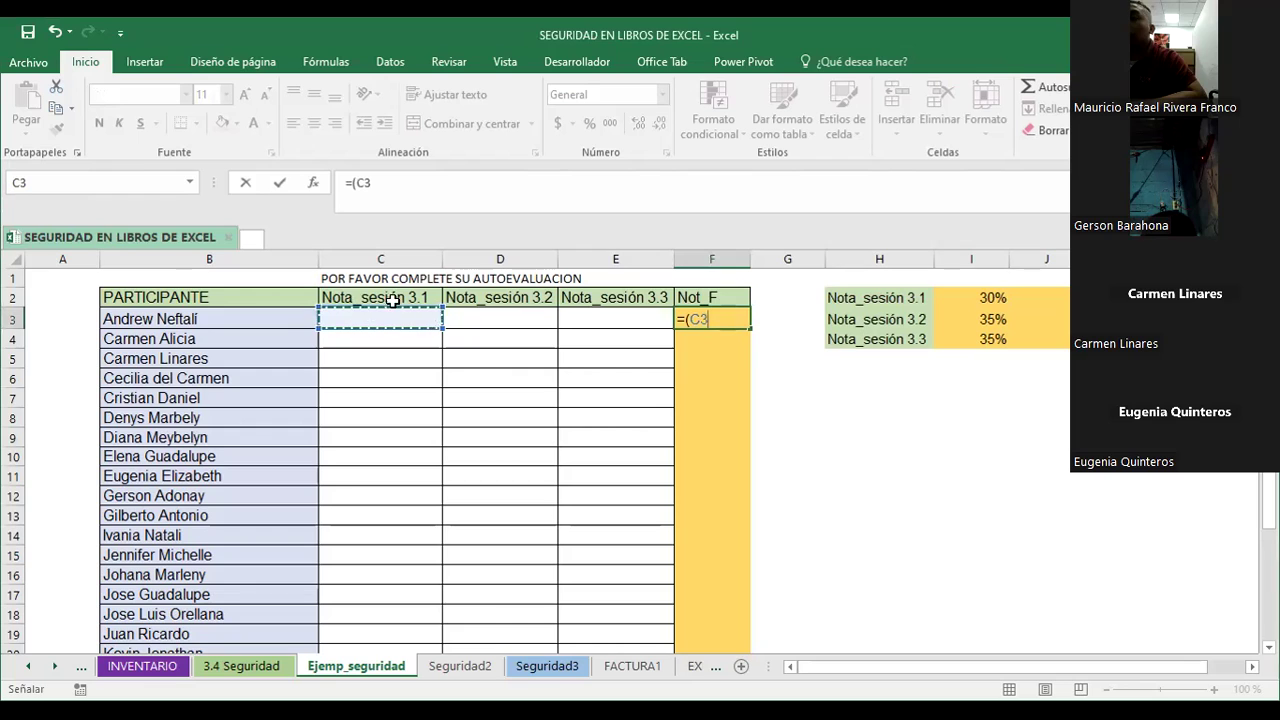
pyautogui.click(972, 297)
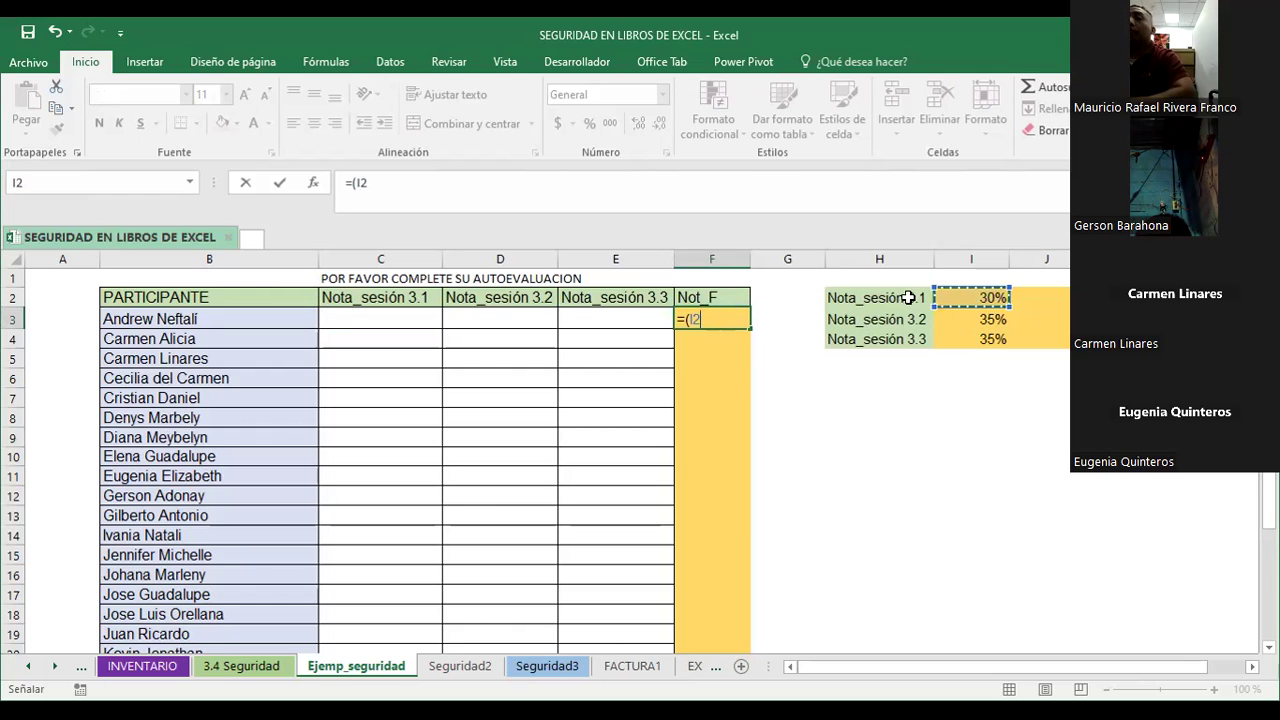
pyautogui.press('Escape')
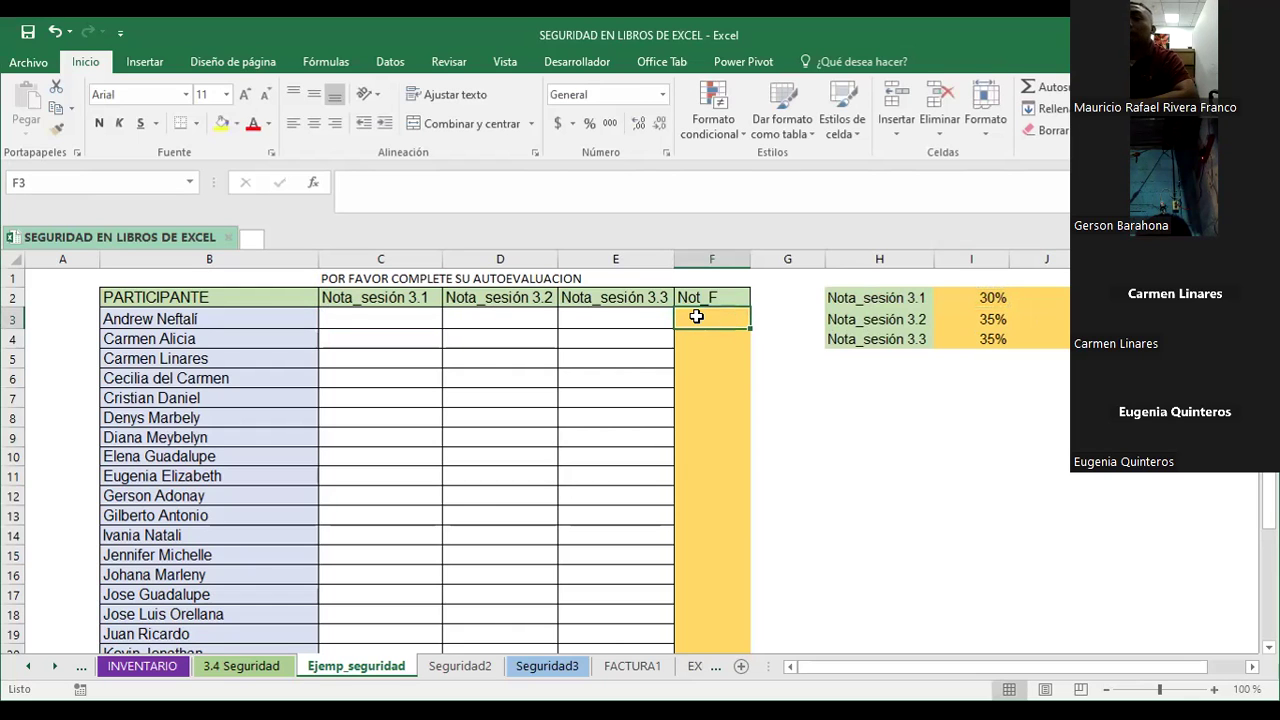
# In F3, begin the formula =(C3*$I$2 with the I2 weight made absolute.
pyautogui.write('=')
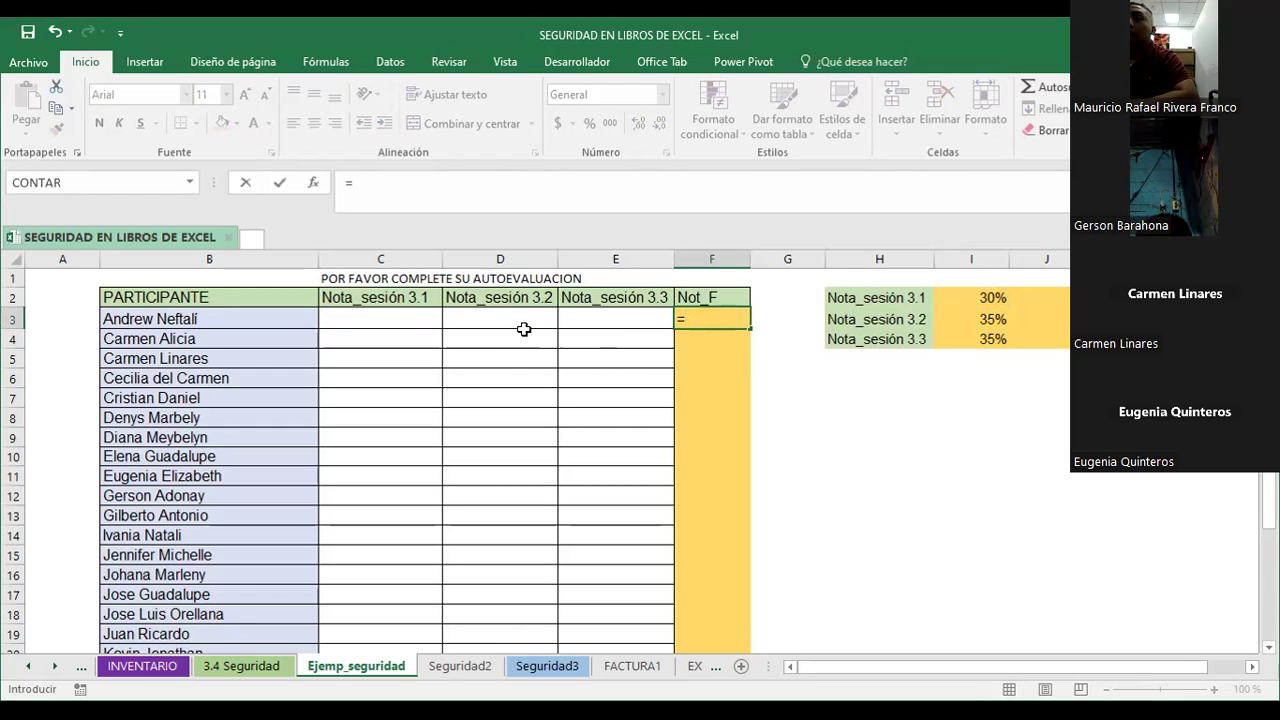
pyautogui.write('(')
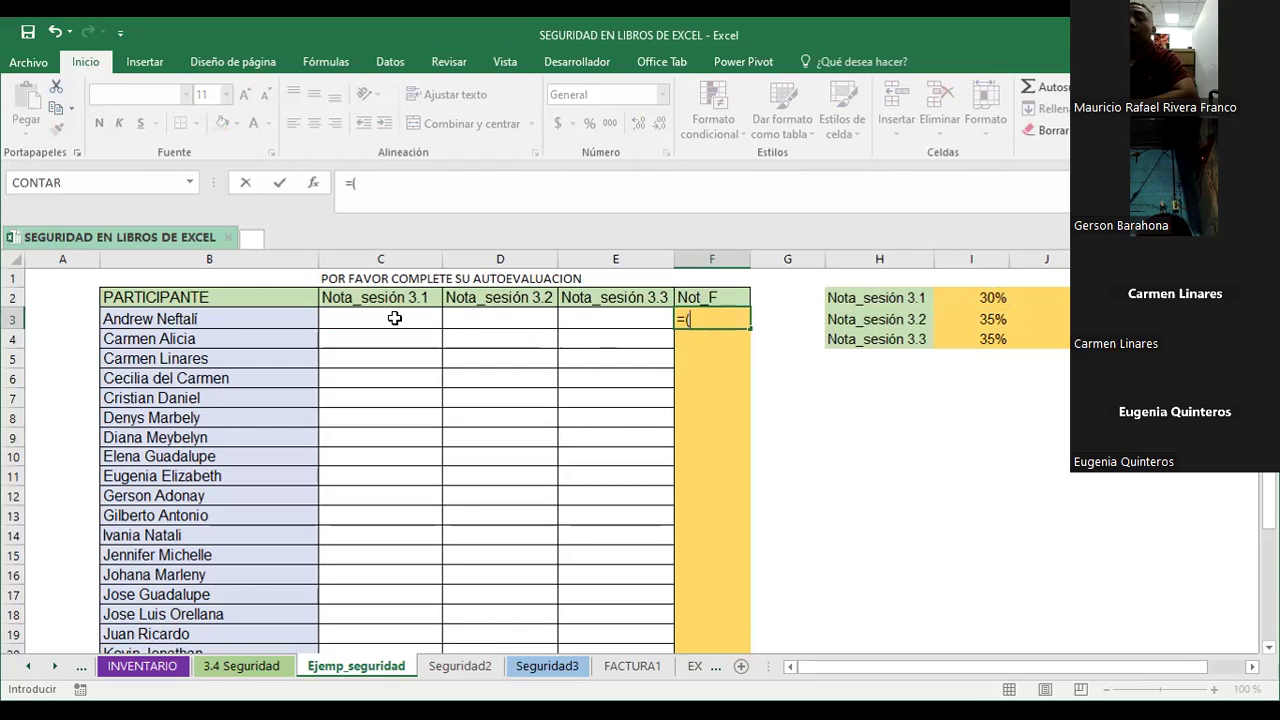
pyautogui.click(395, 318)
pyautogui.write('*')
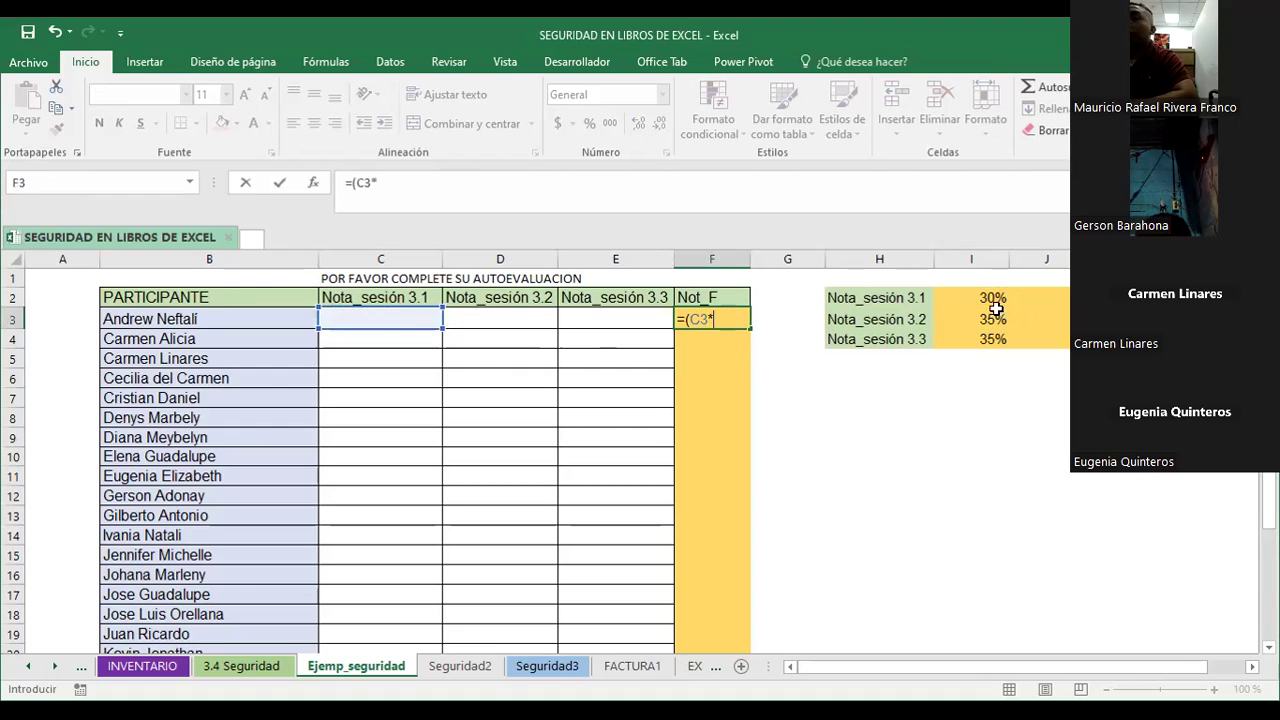
pyautogui.click(970, 298)
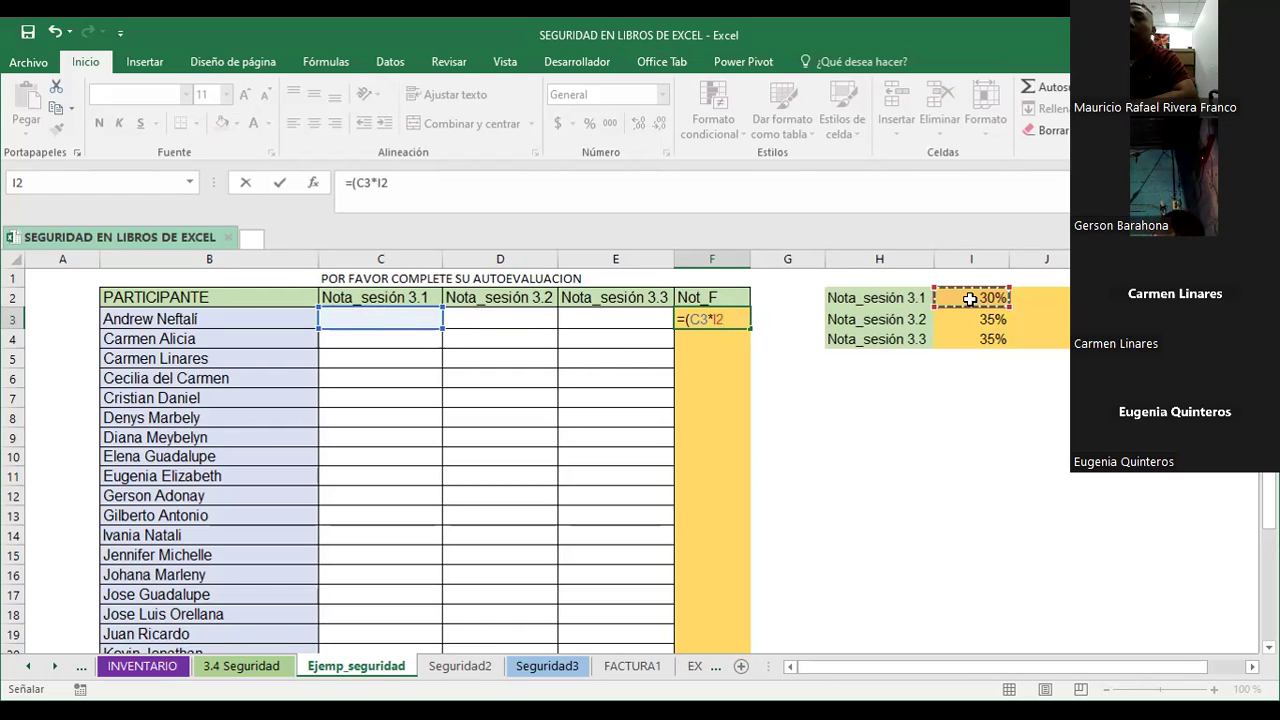
pyautogui.press('F4')
# Complete the formula with +D3*I3+E3*I4 and a closing parenthesis.
pyautogui.write('+')
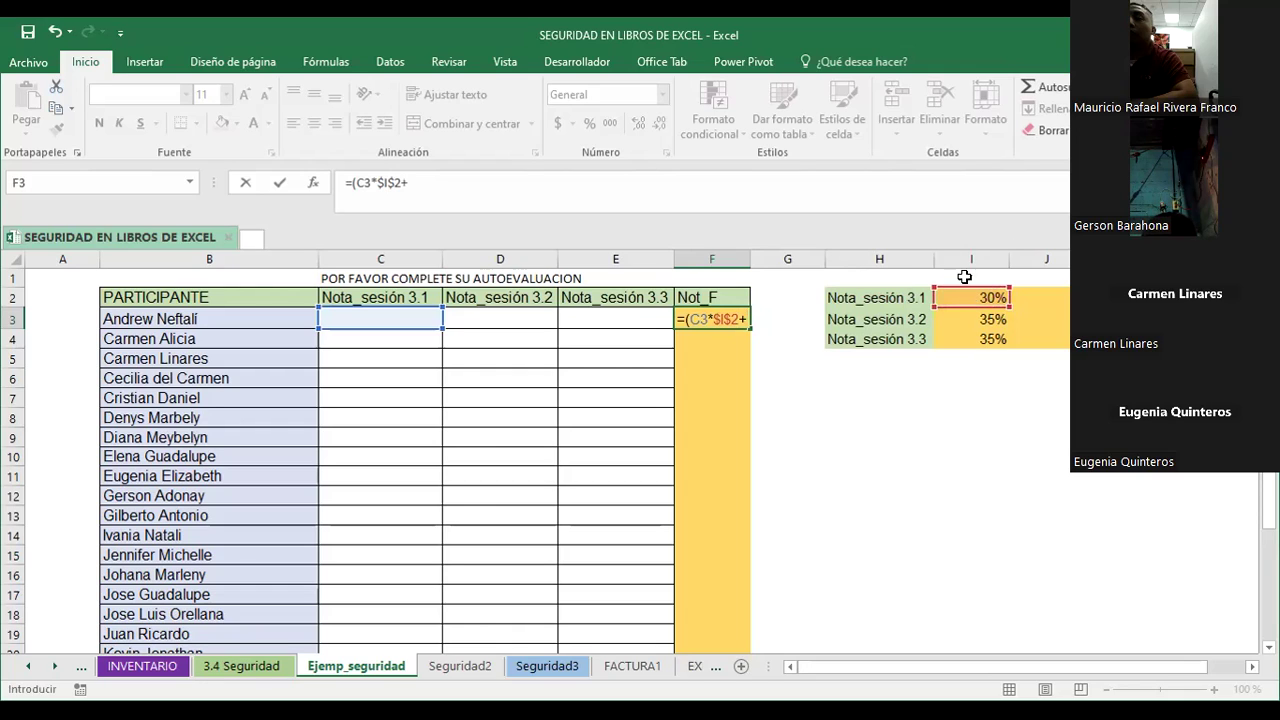
pyautogui.click(501, 318)
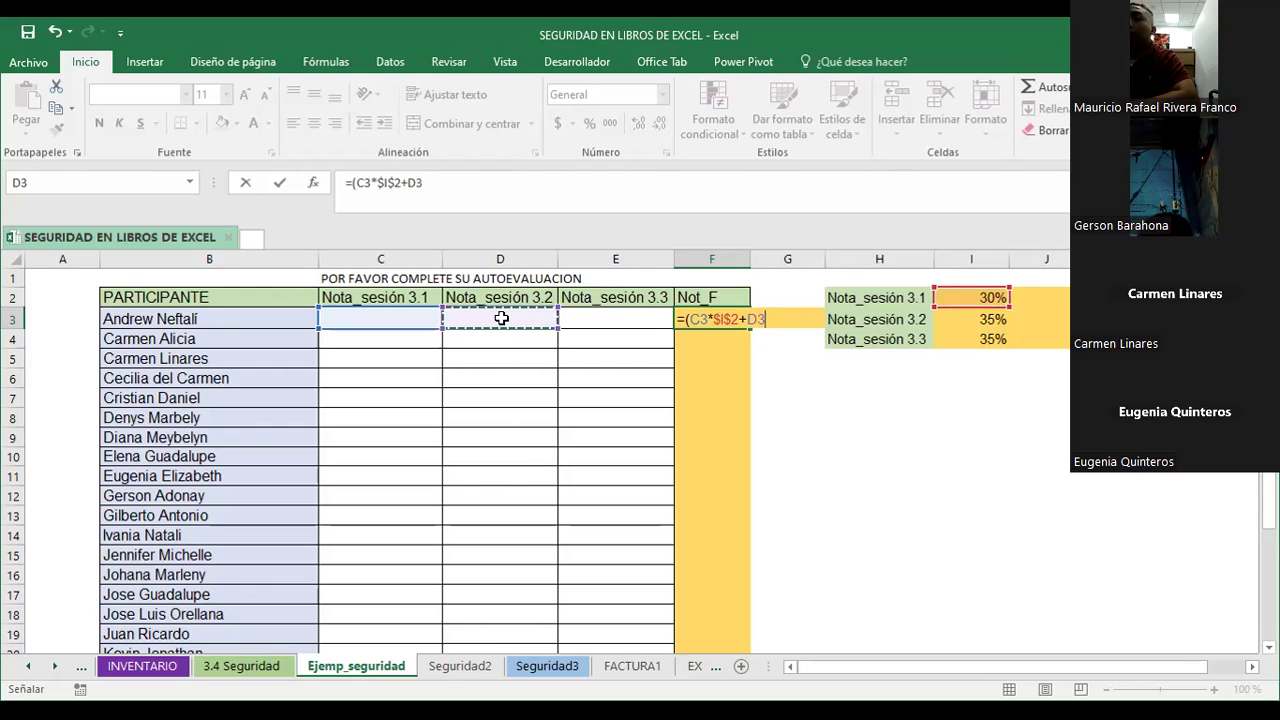
pyautogui.write('*')
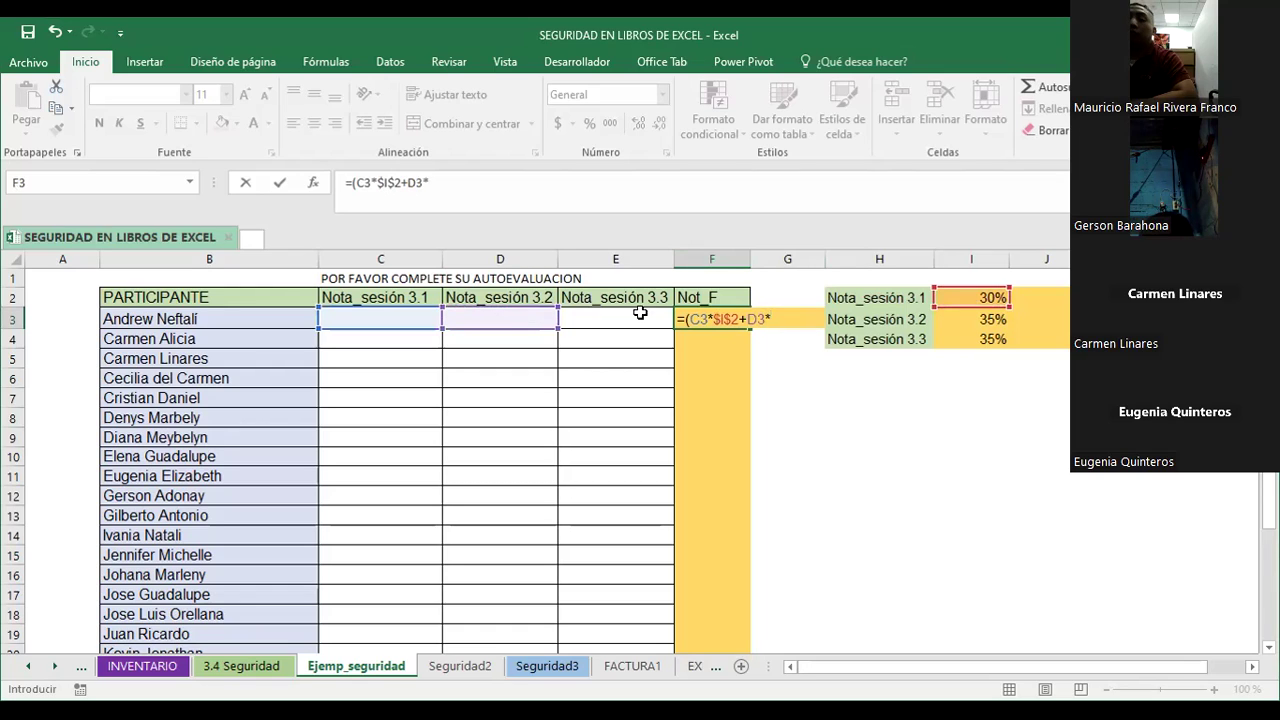
pyautogui.click(957, 319)
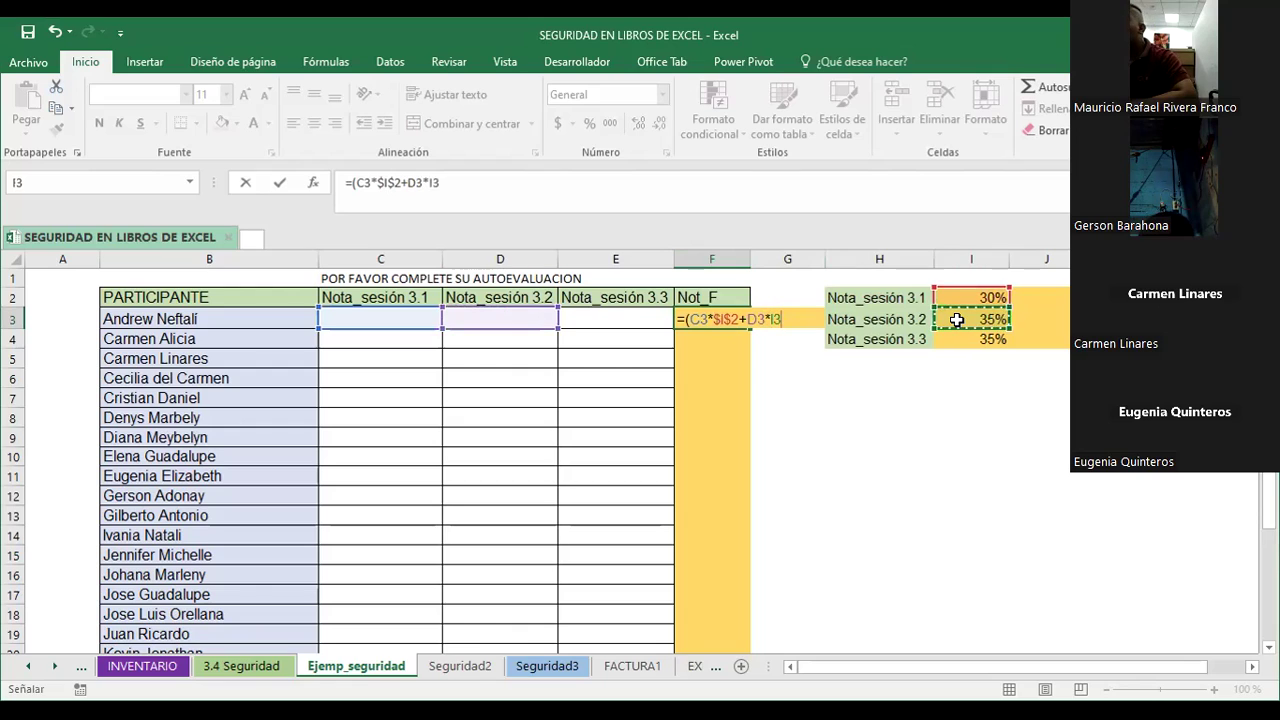
pyautogui.write('+')
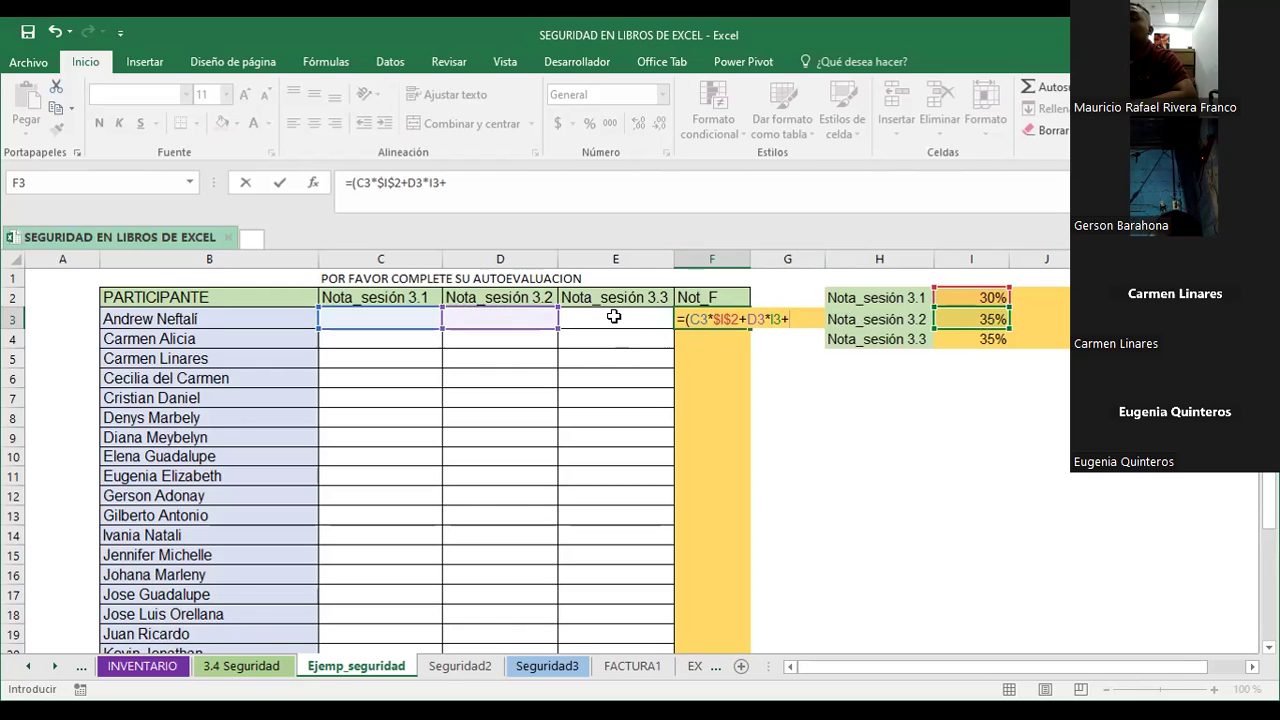
pyautogui.click(613, 316)
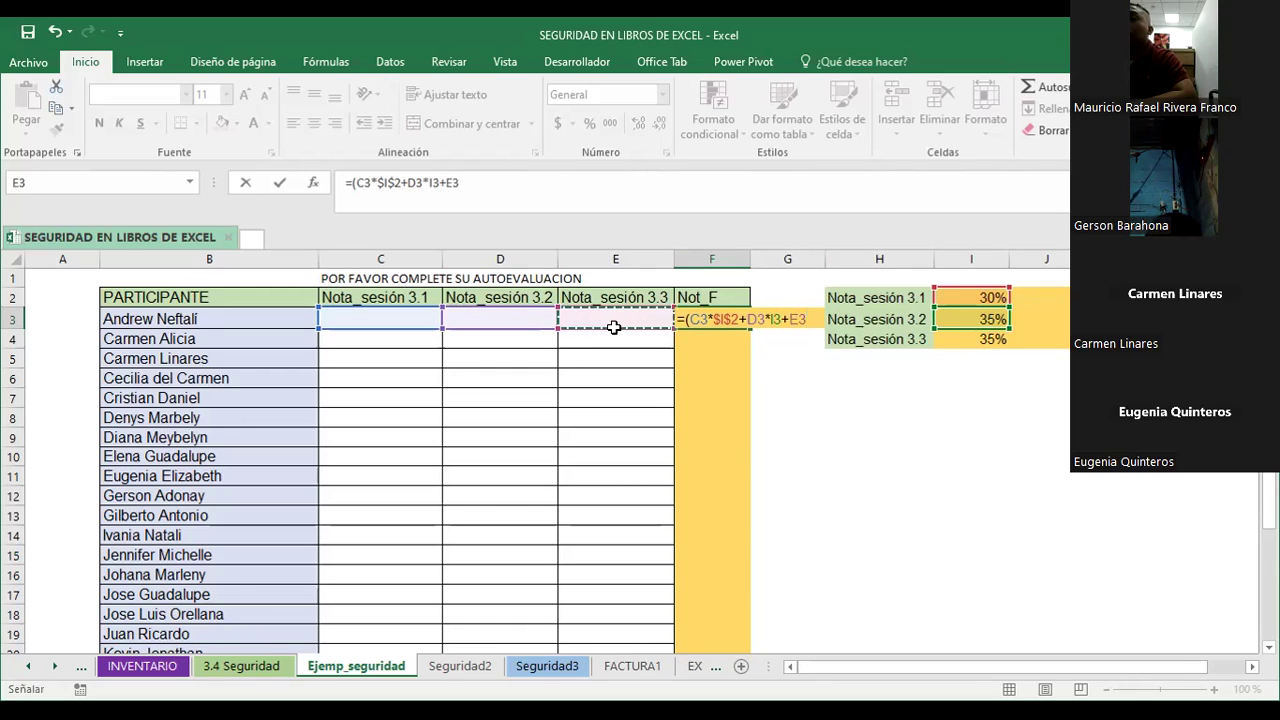
pyautogui.write('*')
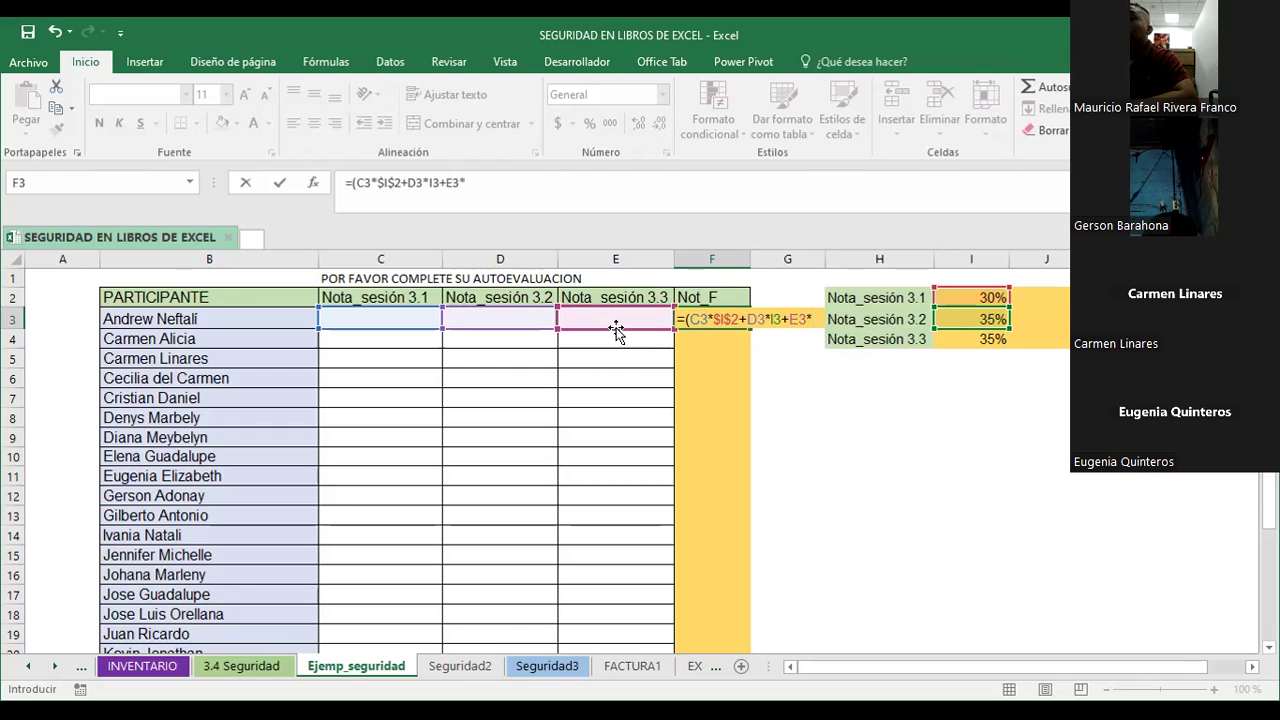
pyautogui.click(962, 341)
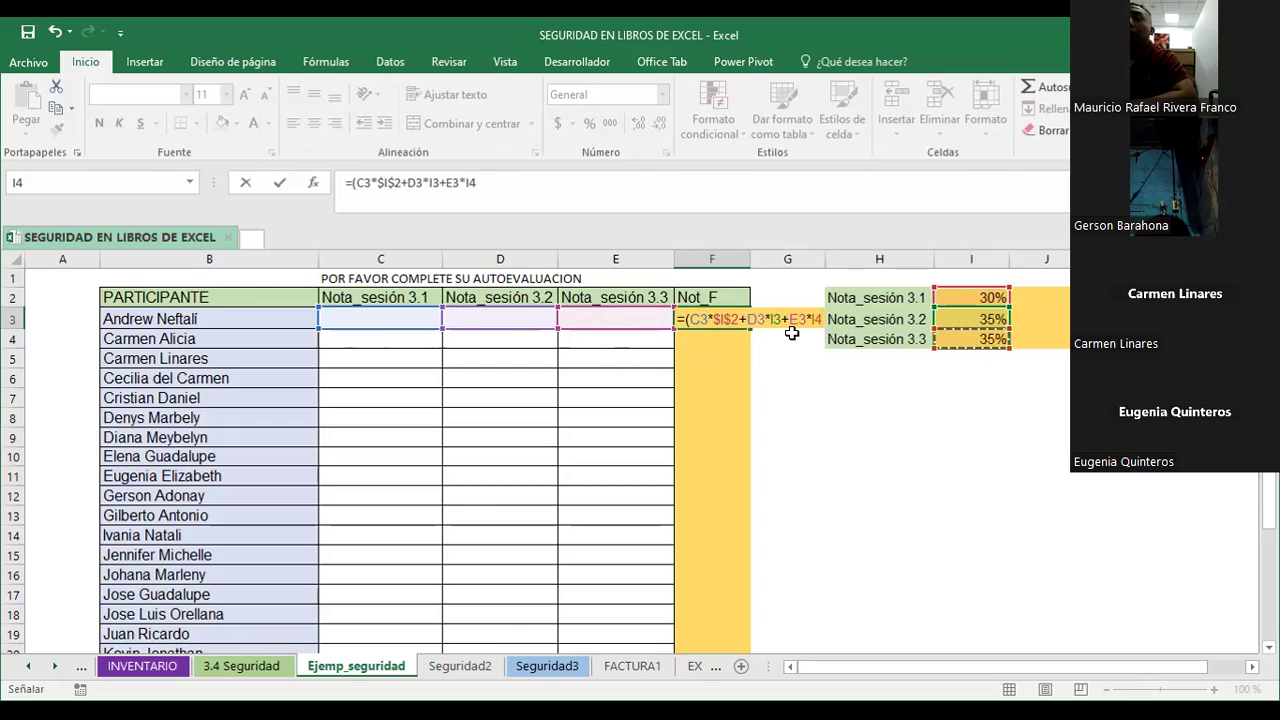
pyautogui.write(')')
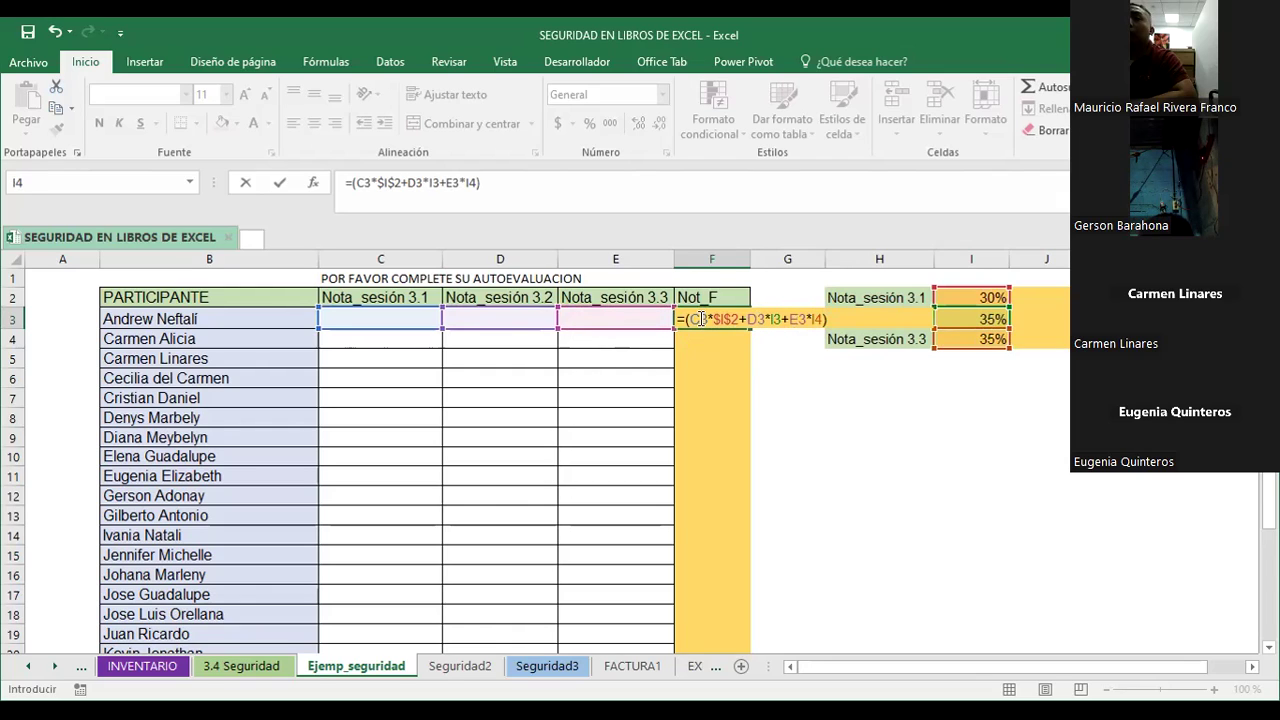
# Make the I3 and I4 weight references in F3's formula absolute ($I$3, $I$4).
pyautogui.click(775, 318)
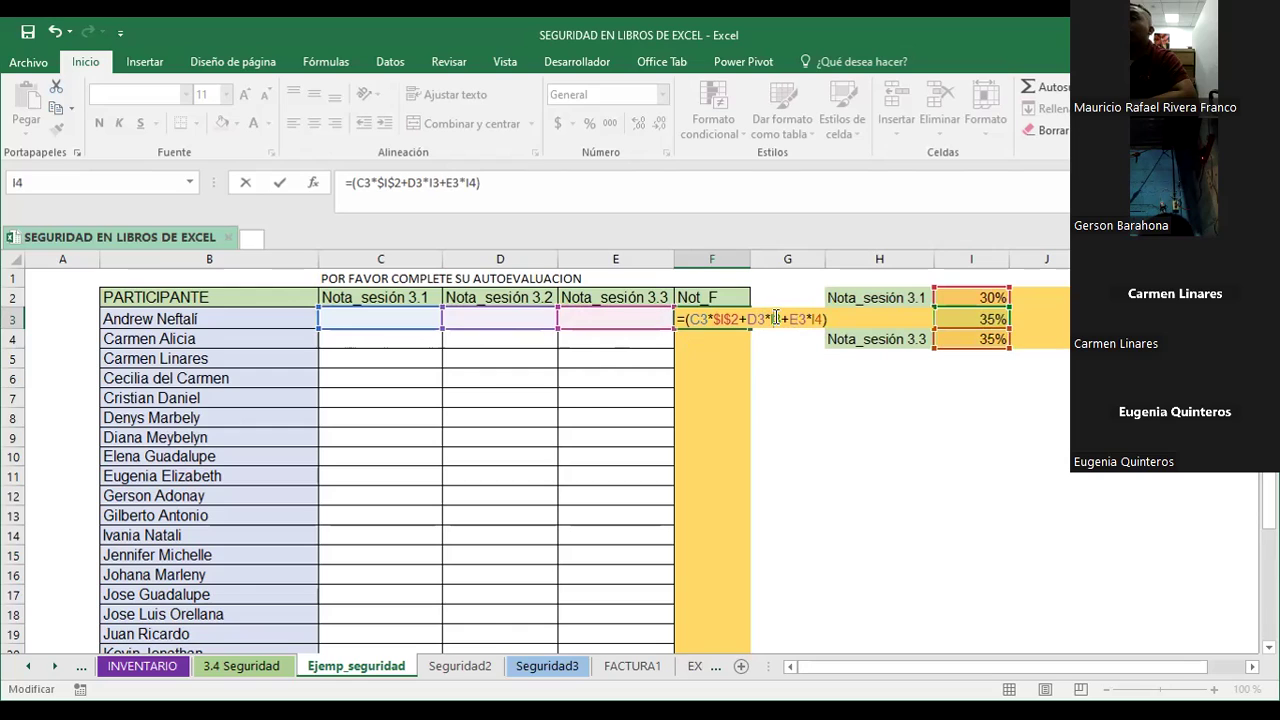
pyautogui.press('F4')
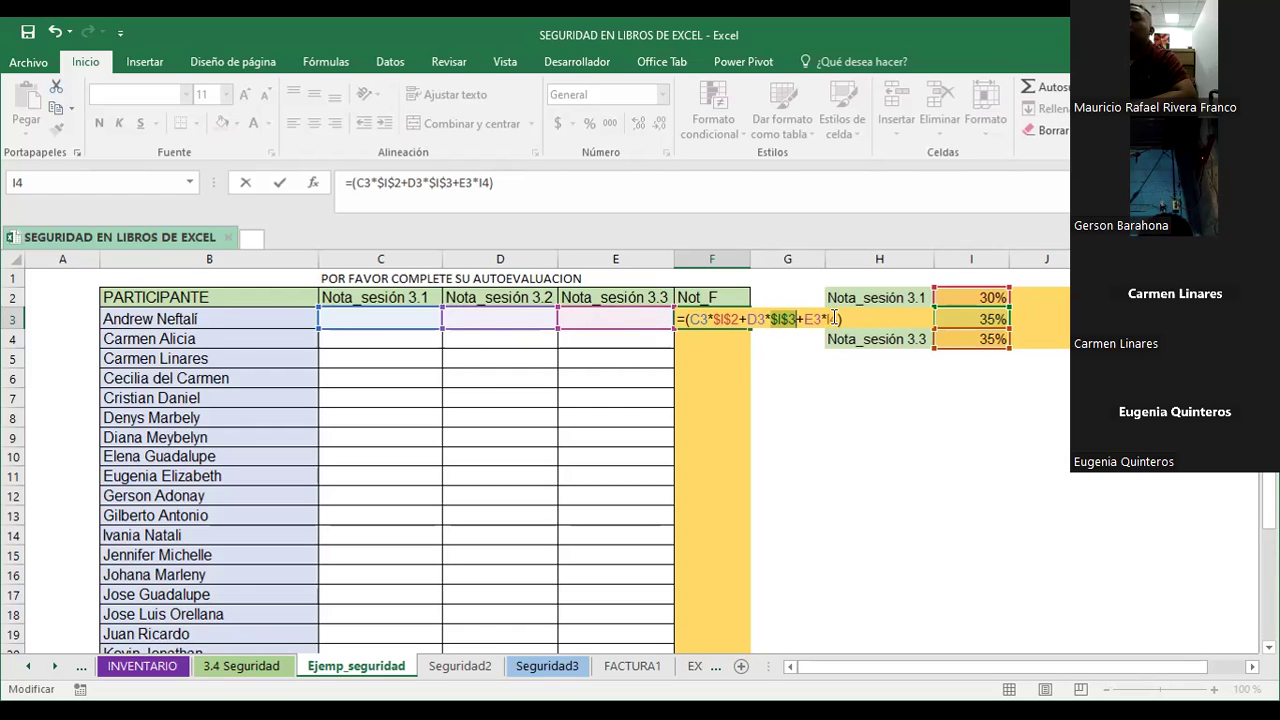
pyautogui.click(830, 318)
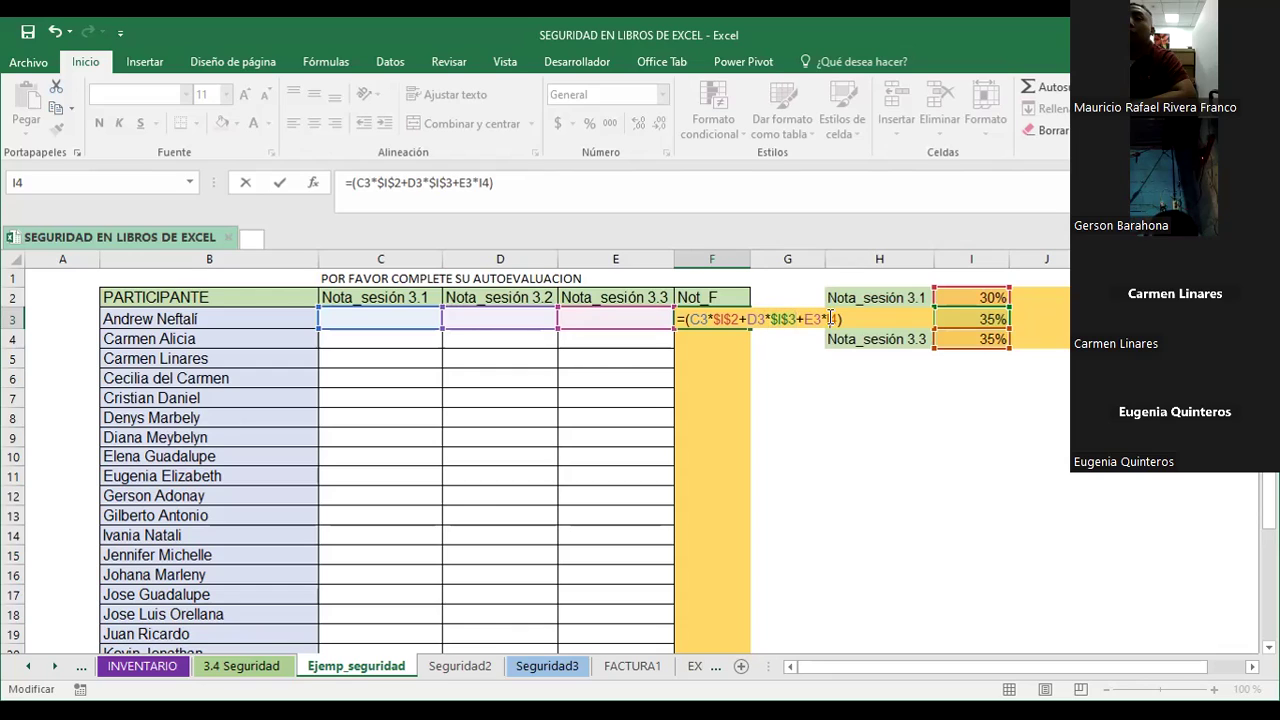
pyautogui.press('F4')
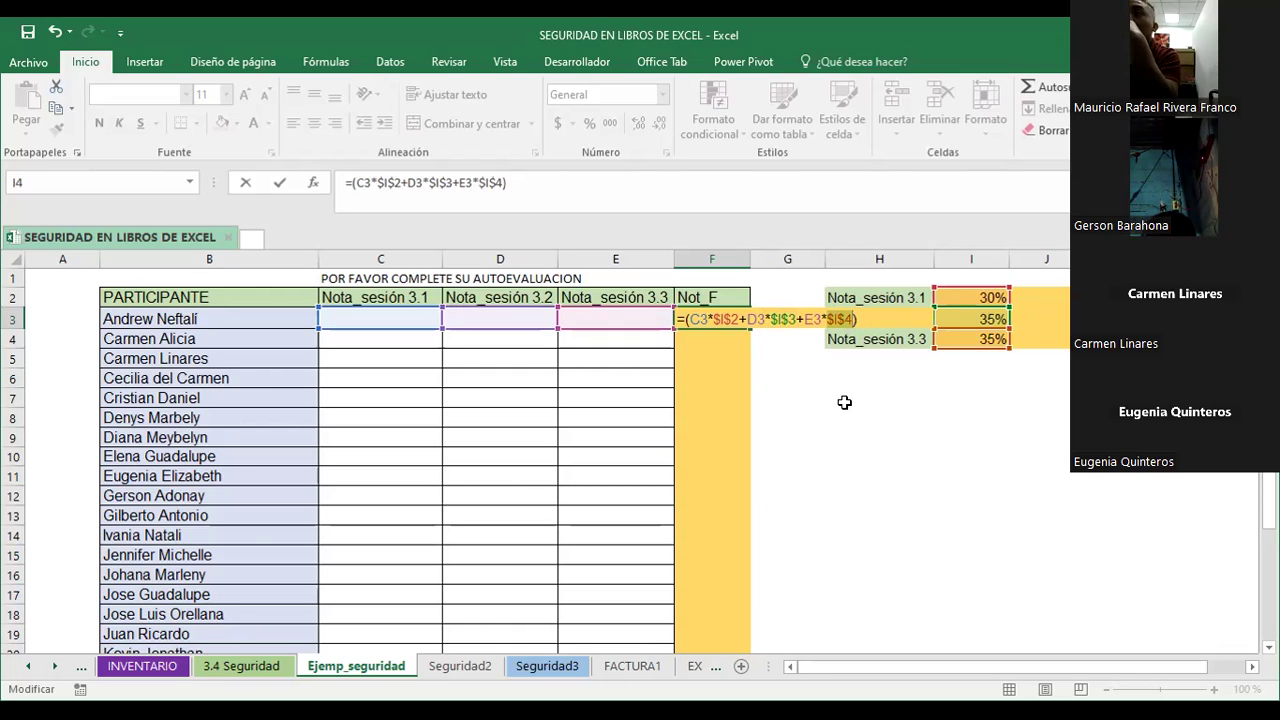
# Confirm F3's Not_F formula and enter scores 5, 6 and 8 in C3, D3 and E3.
pyautogui.press('Return')
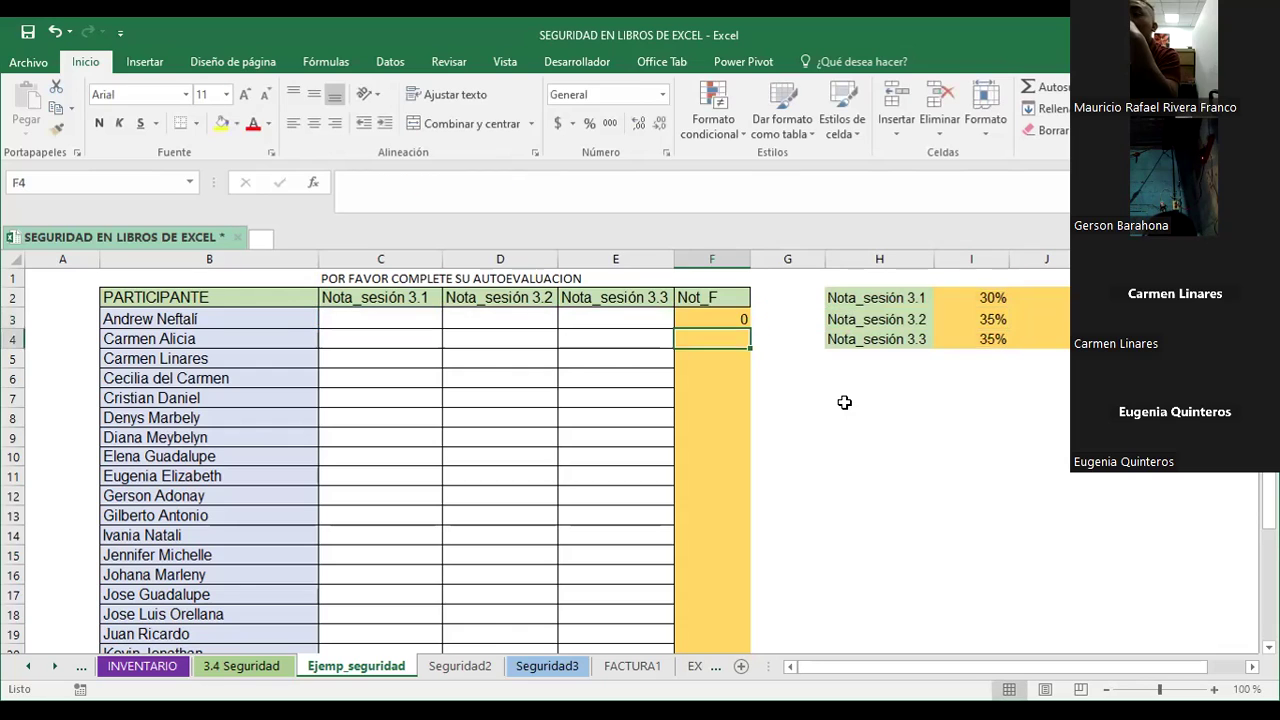
pyautogui.click(389, 324)
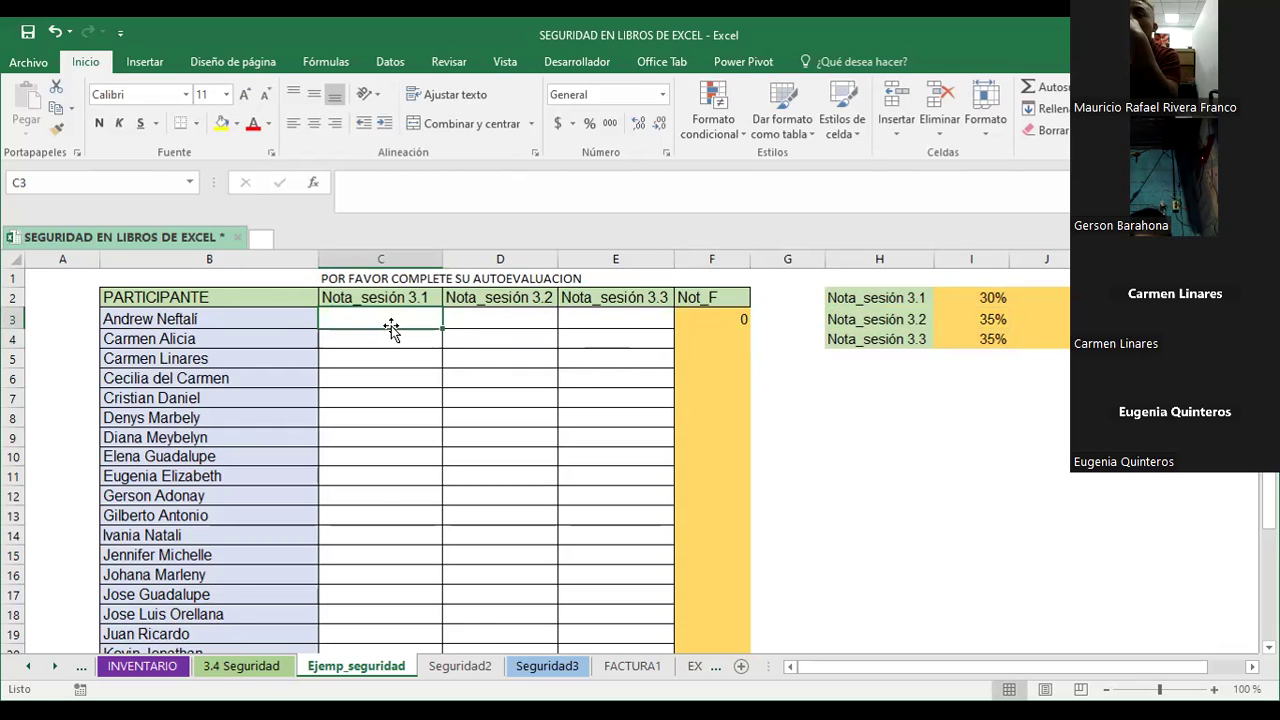
pyautogui.write('5')
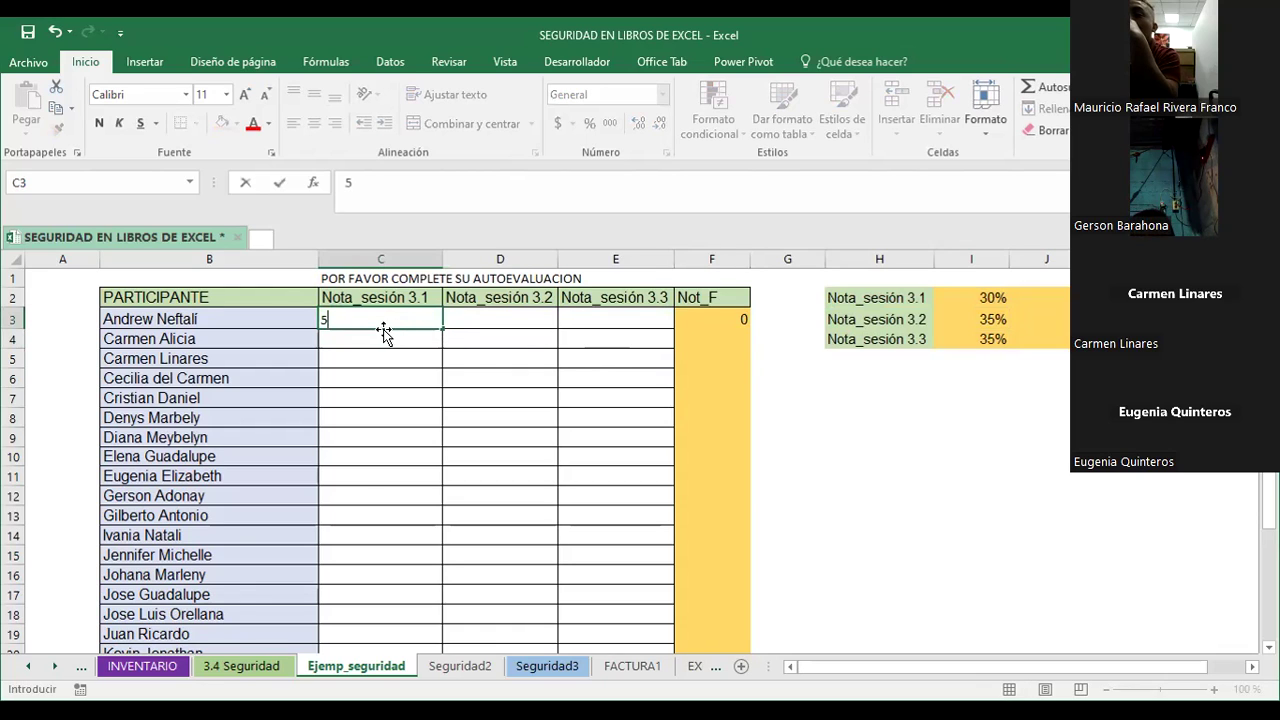
pyautogui.click(465, 320)
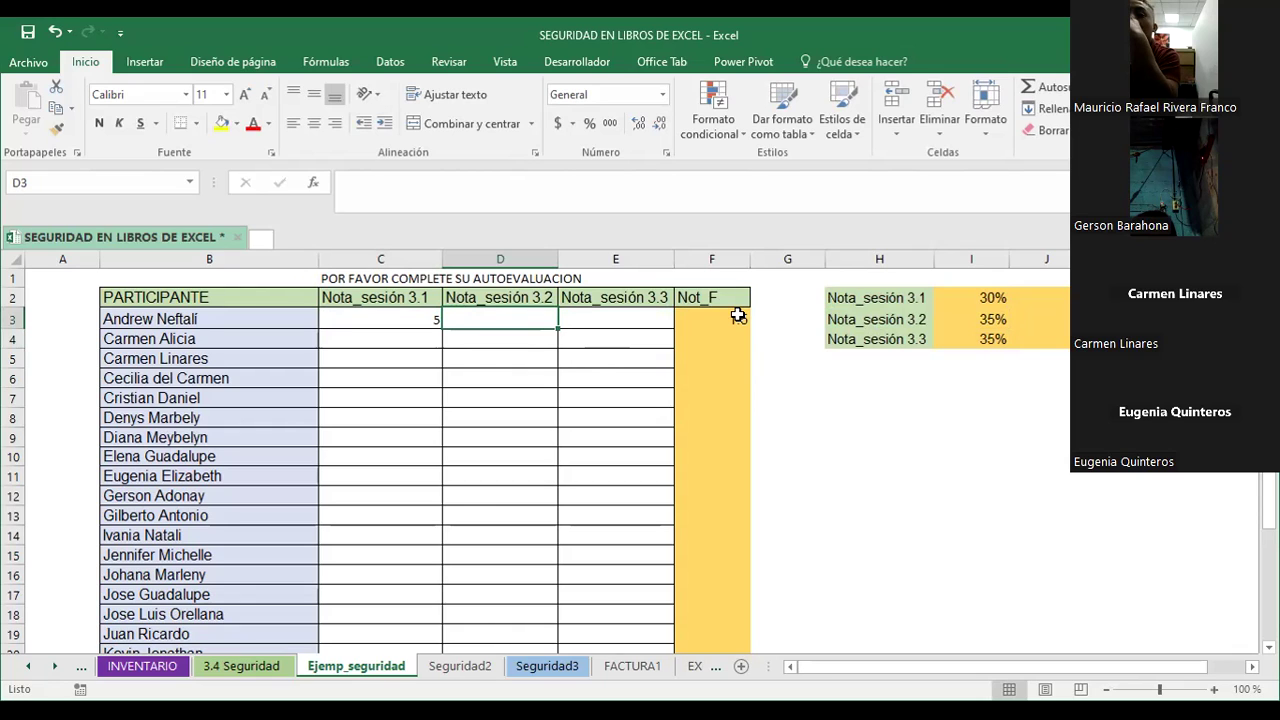
pyautogui.write('6')
pyautogui.press('Return')
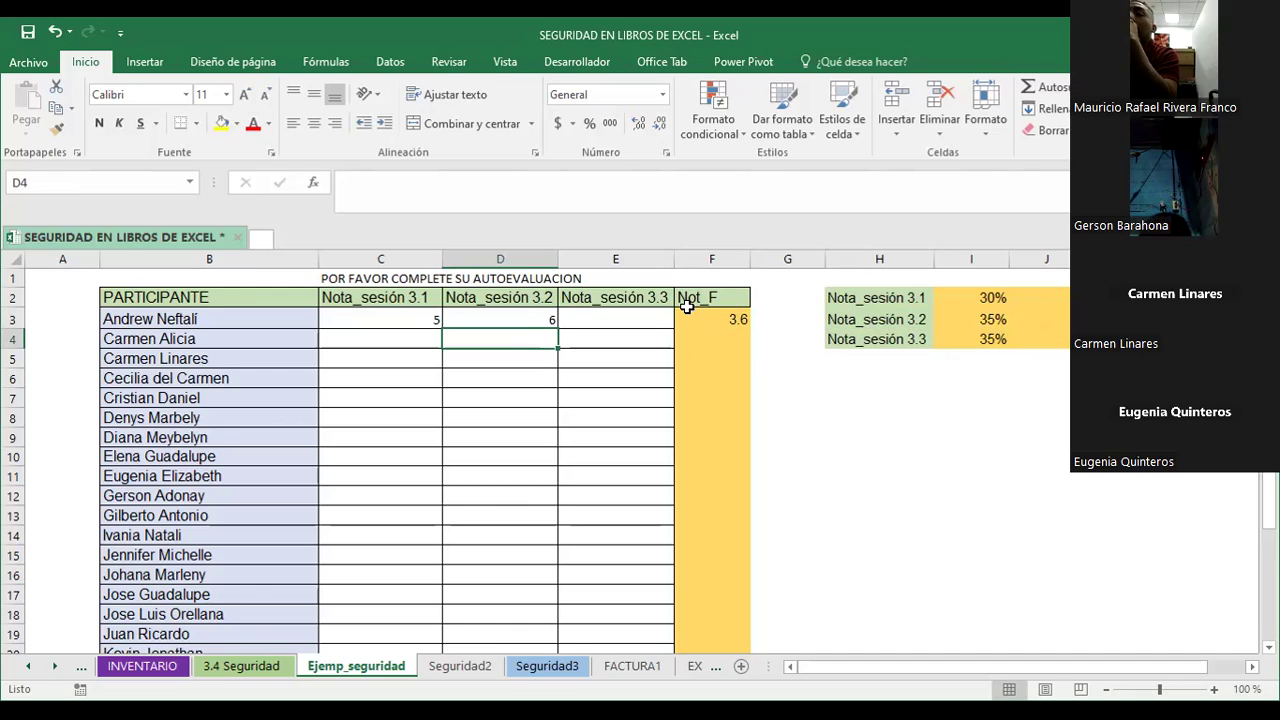
pyautogui.click(616, 316)
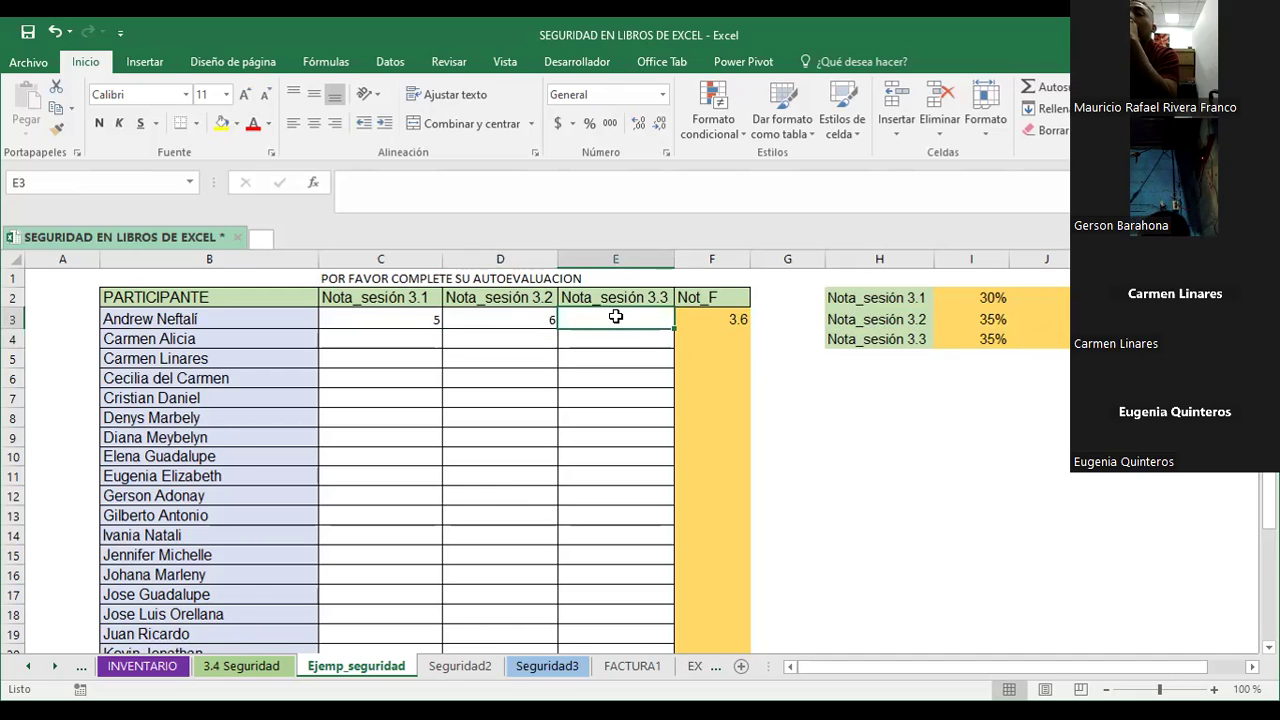
pyautogui.write('8')
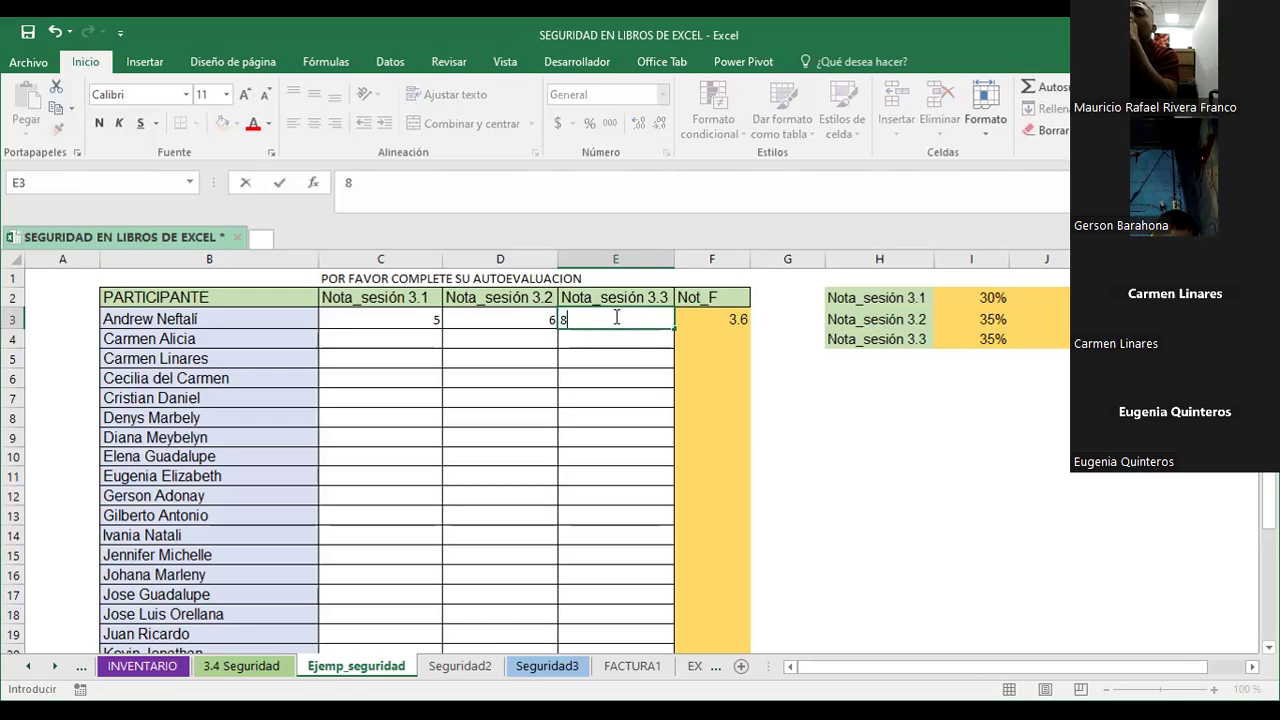
pyautogui.press('Return')
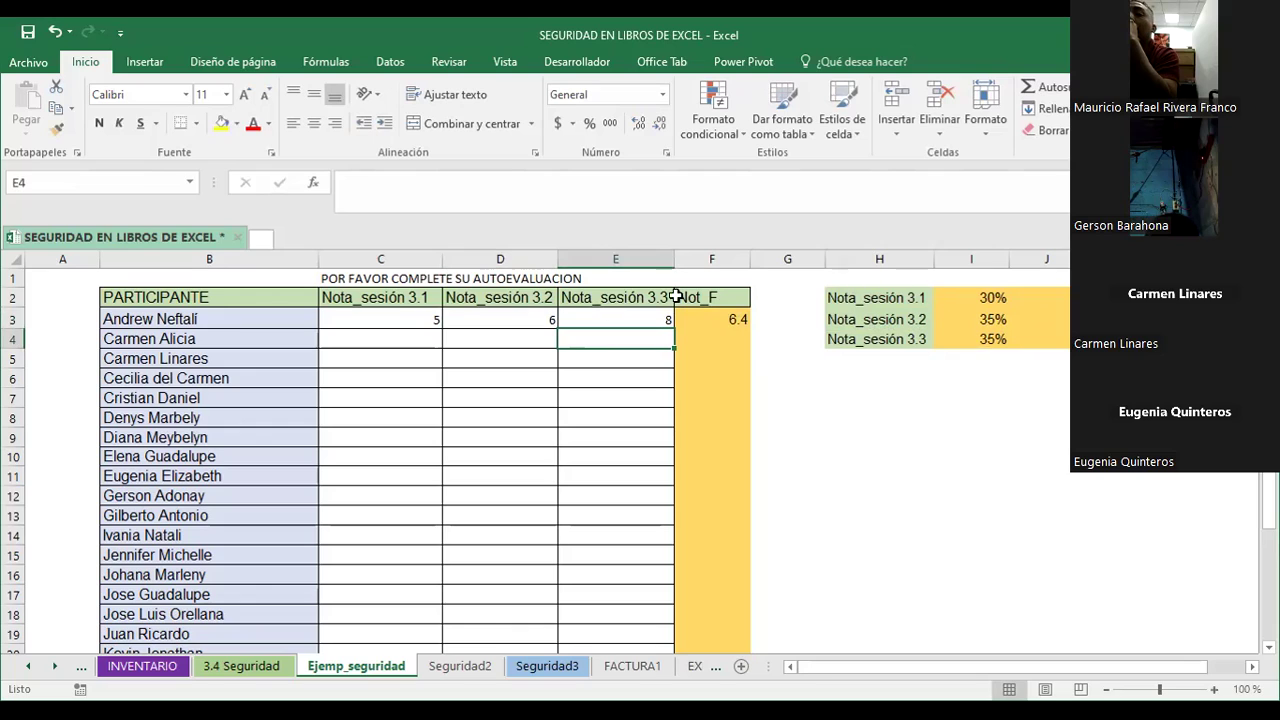
# Review F3's formula =(C3*$I$2+D3*$I$3+E3*$I$4), which returns 6.4.
pyautogui.click(710, 321)
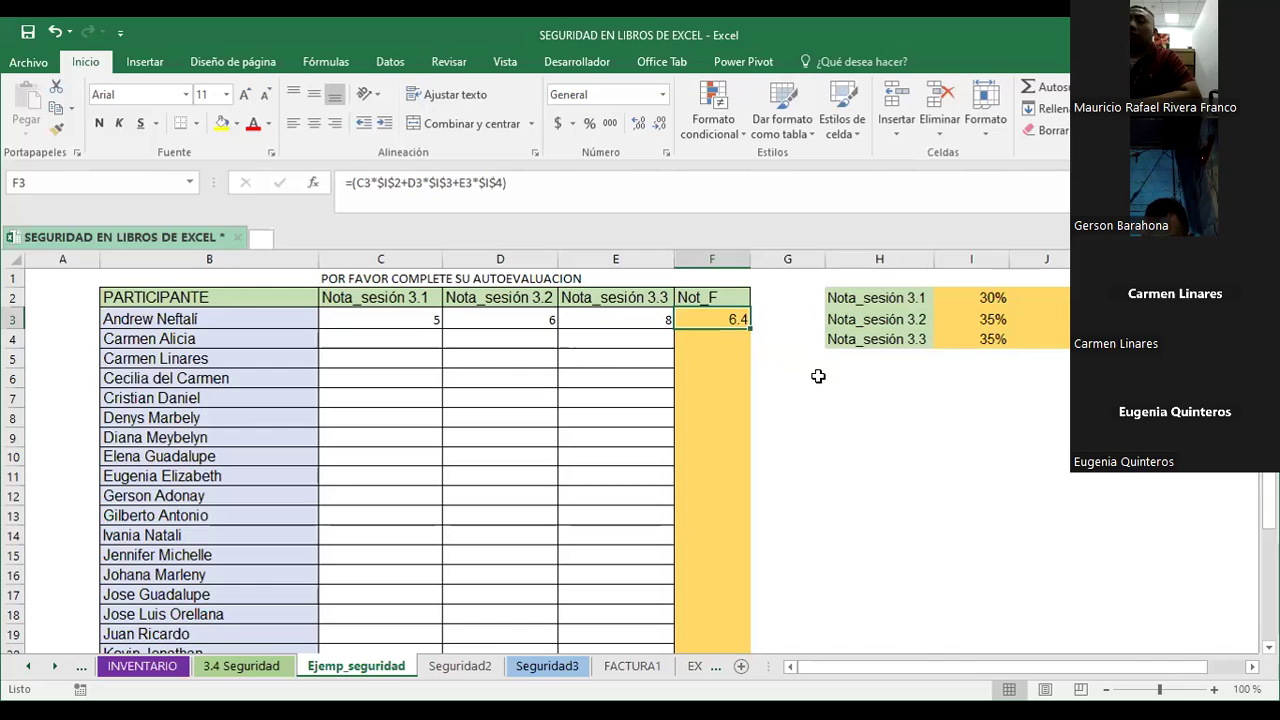
pyautogui.moveTo(849, 385); pyautogui.dragTo(850, 395)
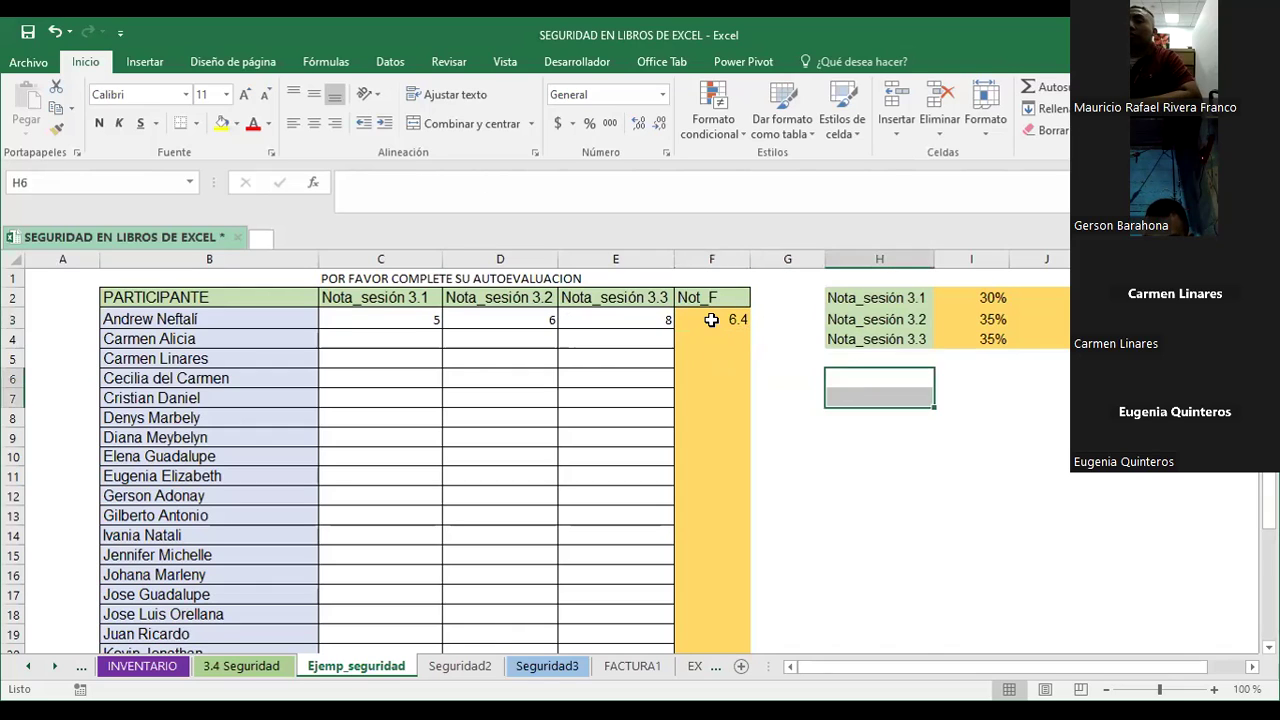
pyautogui.click(714, 320)
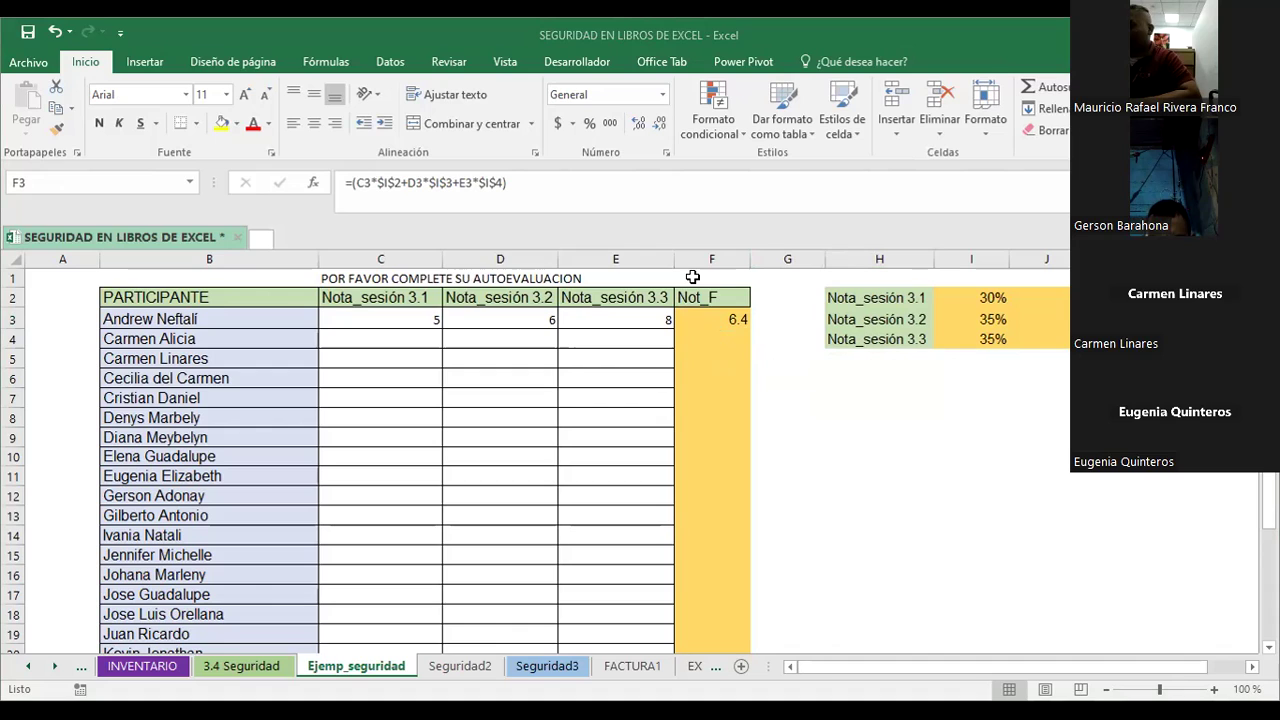
pyautogui.click(990, 296)
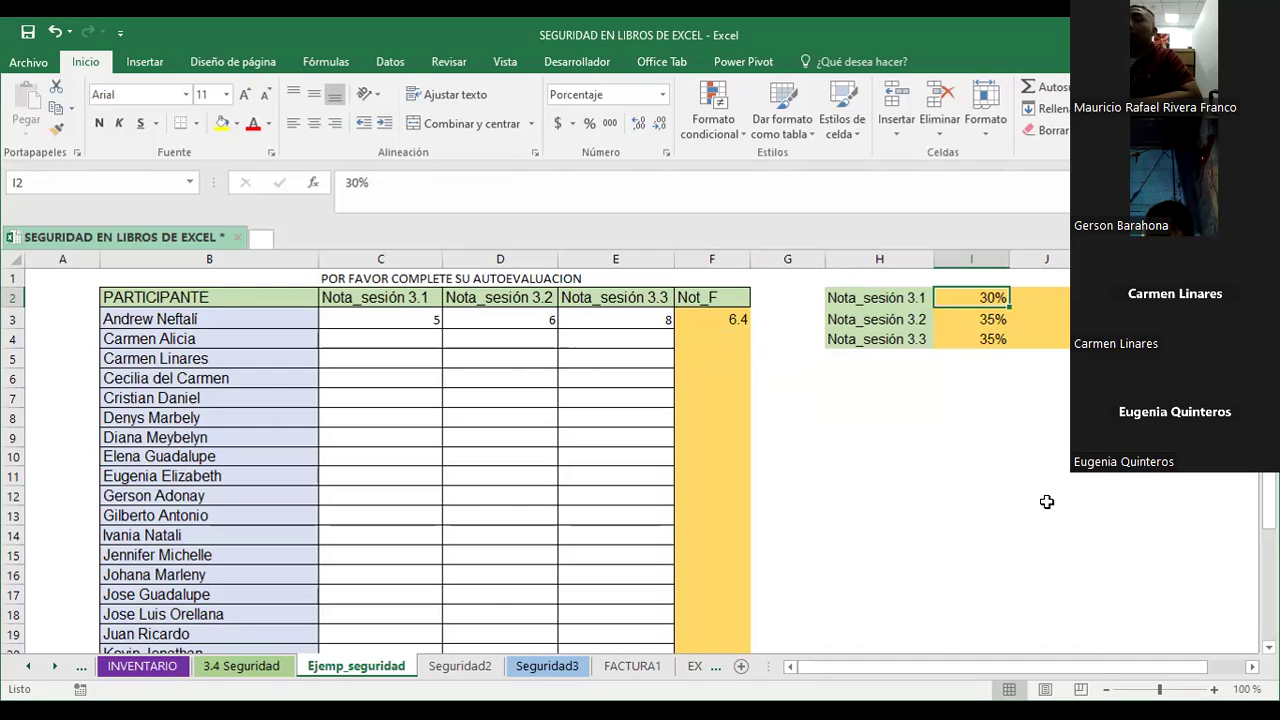
pyautogui.write('40')
pyautogui.press('Return')
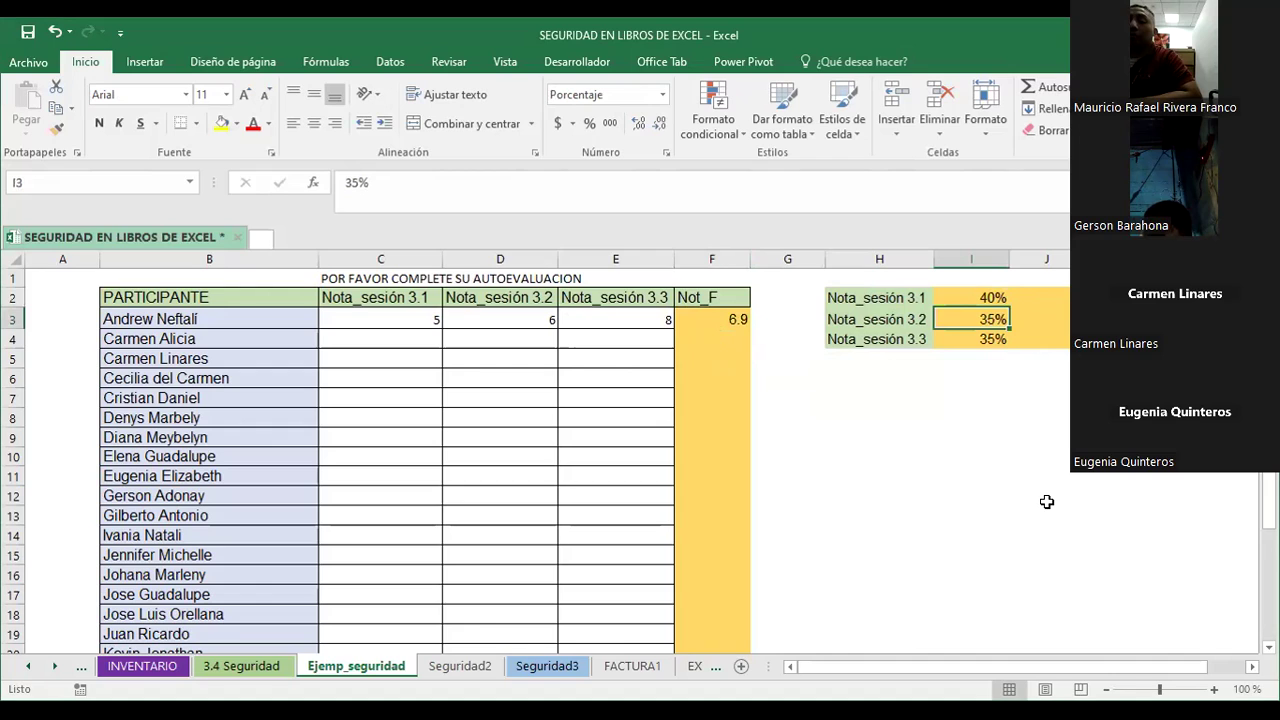
pyautogui.press('Up')
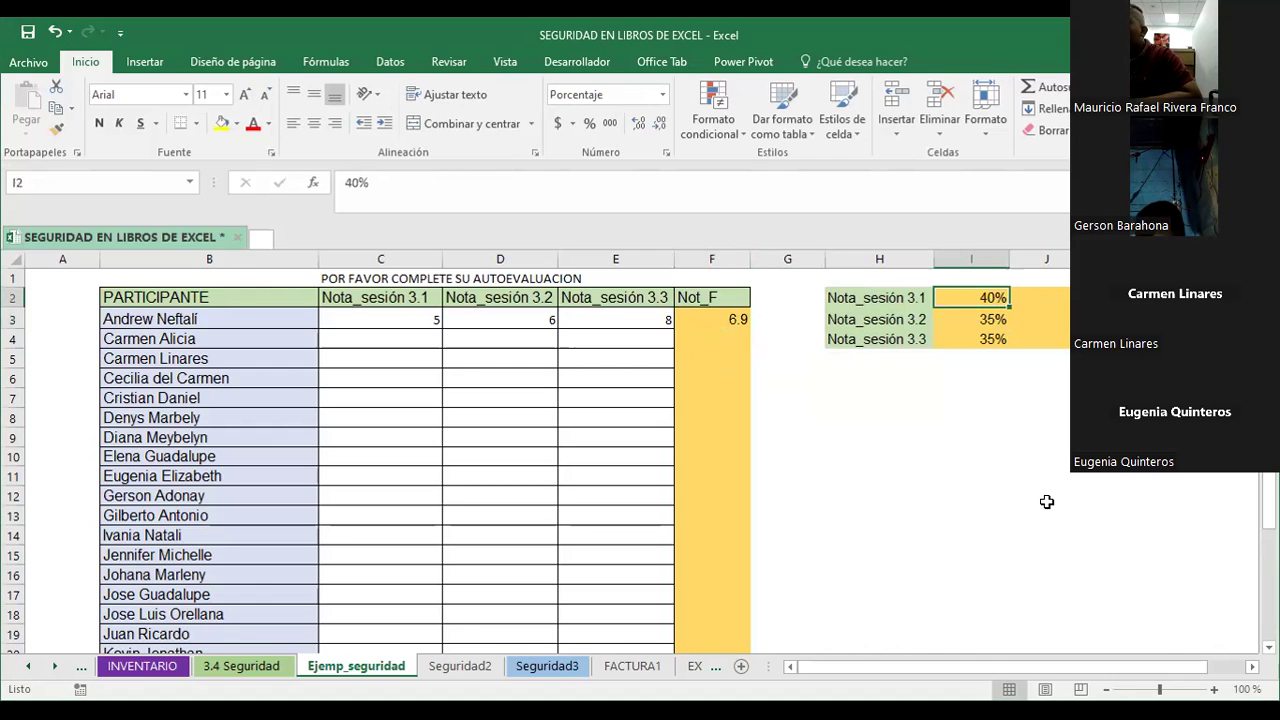
pyautogui.write('30')
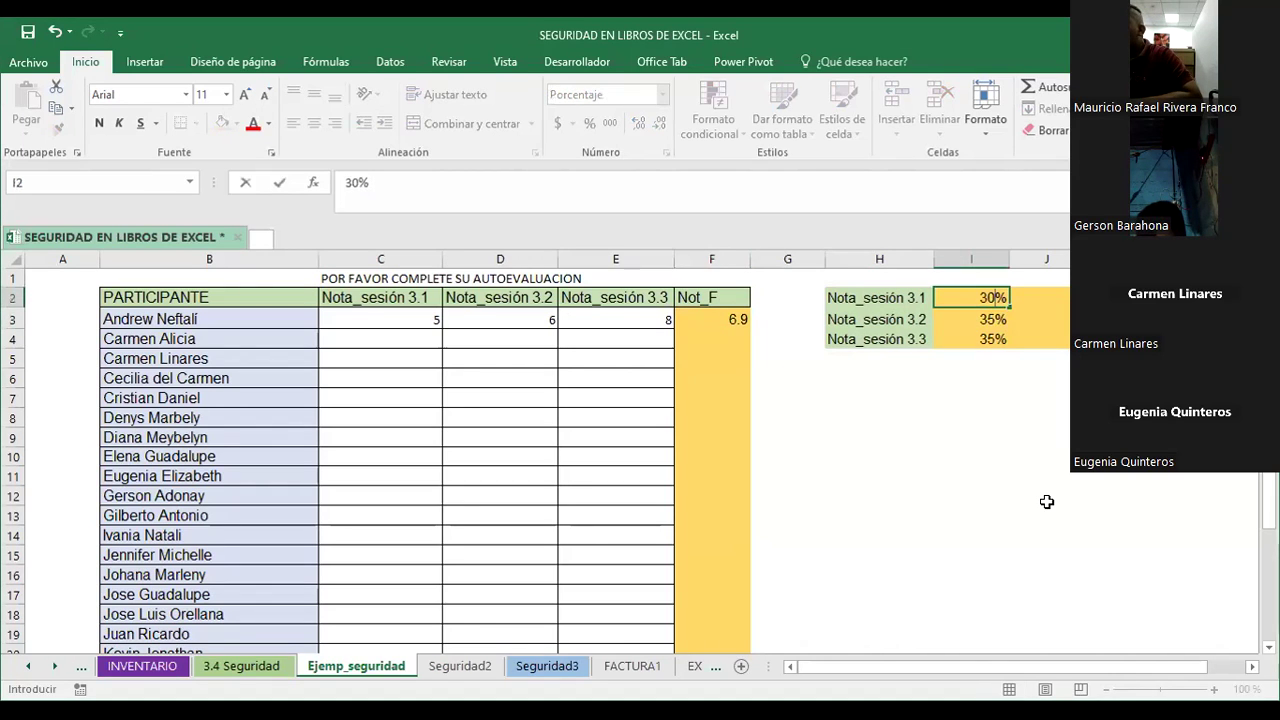
pyautogui.press('Return')
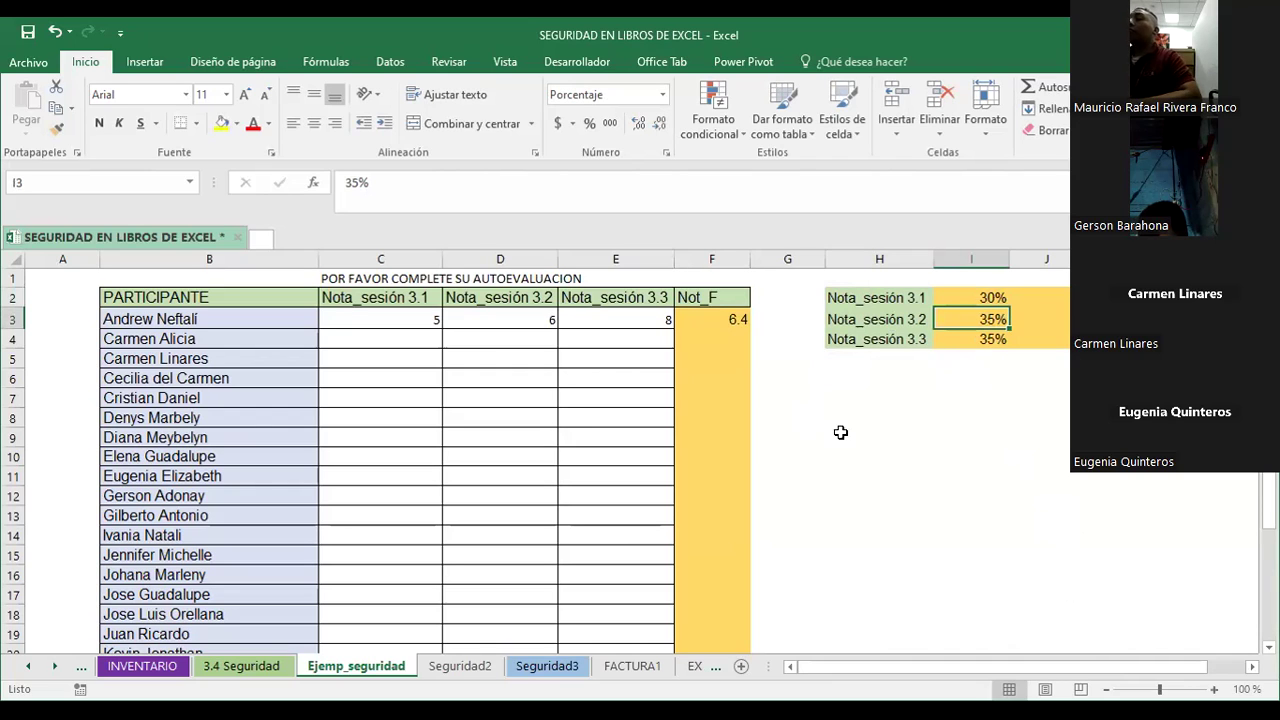
pyautogui.click(843, 380)
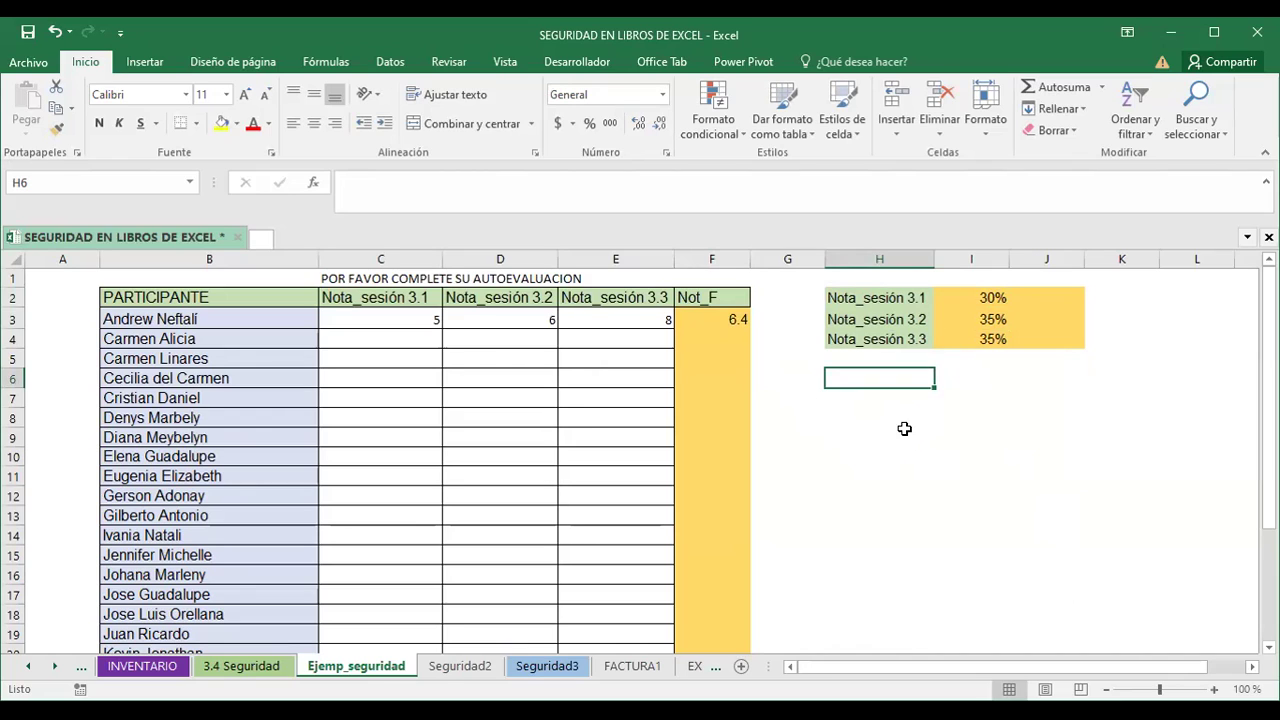
# Remove the yellow fill from J2:J4 with Fill Color set to Sin relleno.
pyautogui.click(940, 452)
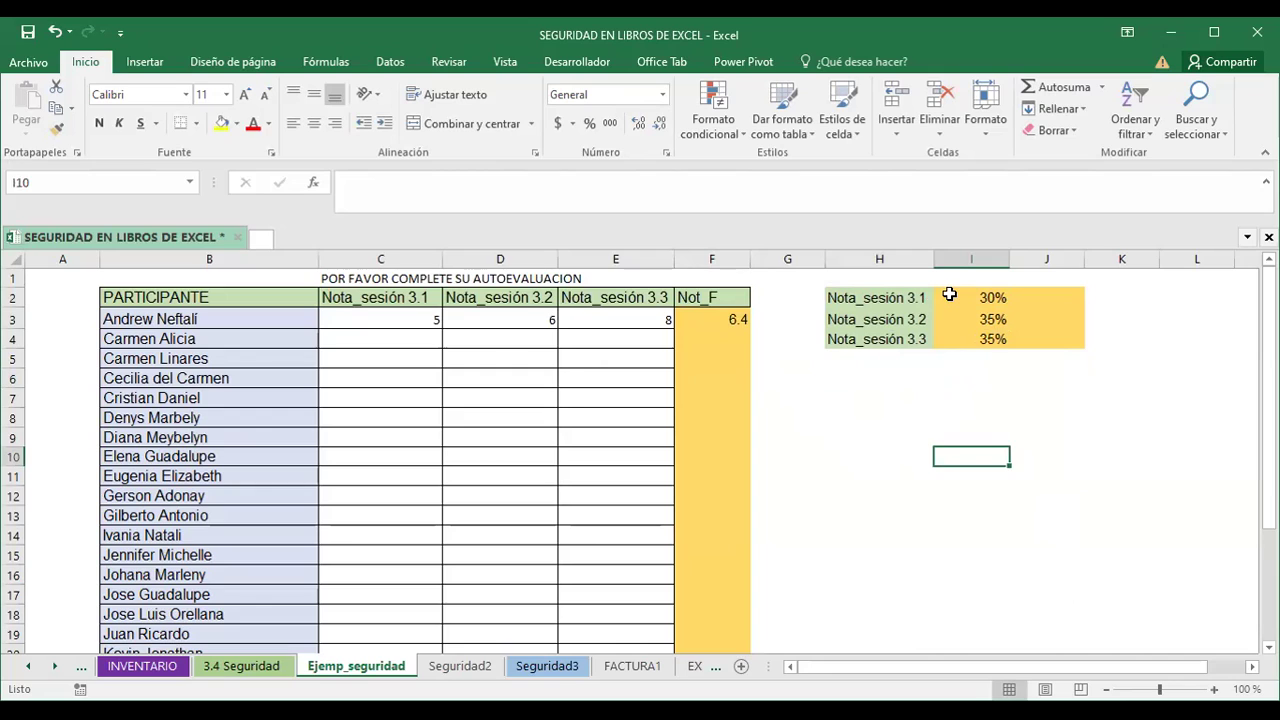
pyautogui.moveTo(949, 294); pyautogui.dragTo(1020, 339)
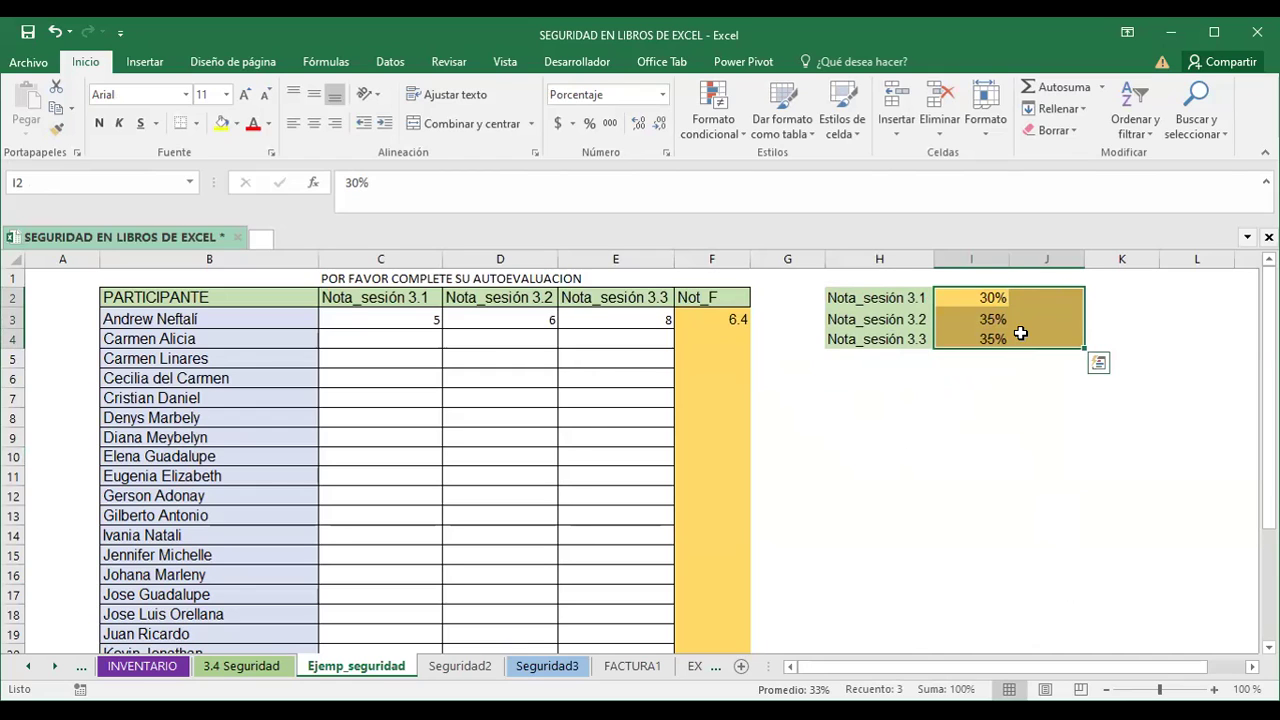
pyautogui.click(1014, 360)
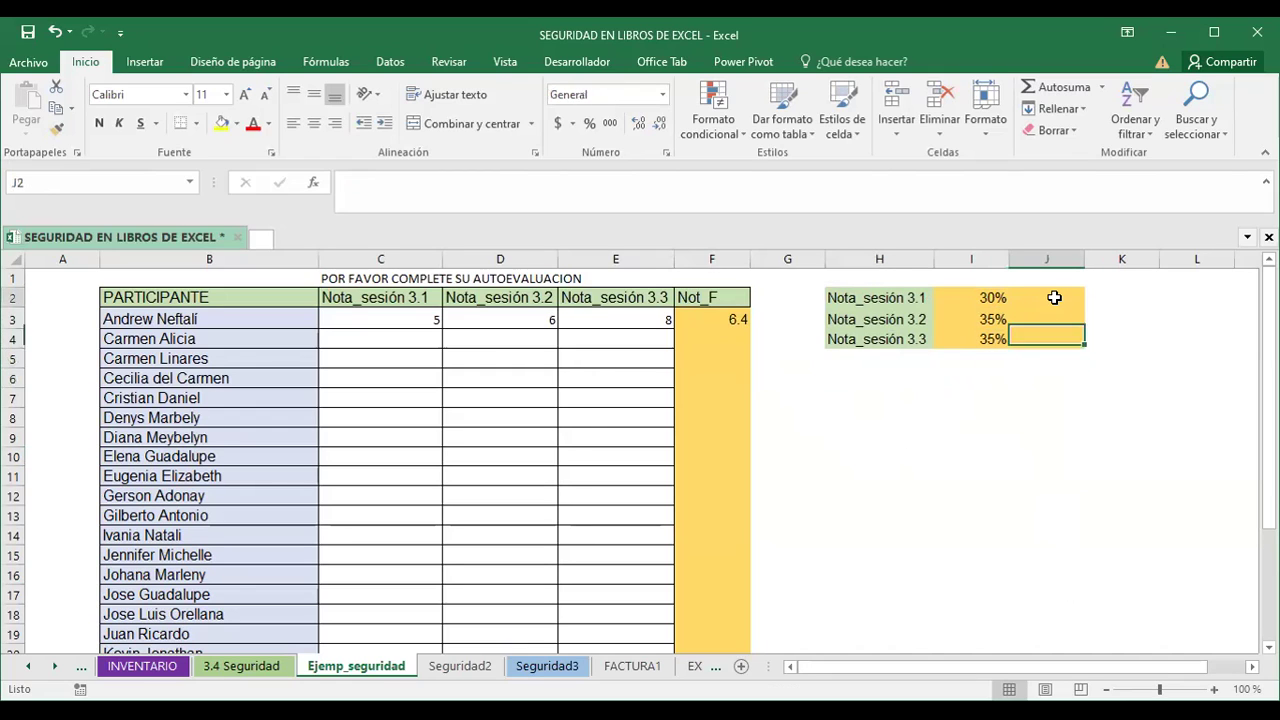
pyautogui.moveTo(1052, 298); pyautogui.dragTo(1060, 345)
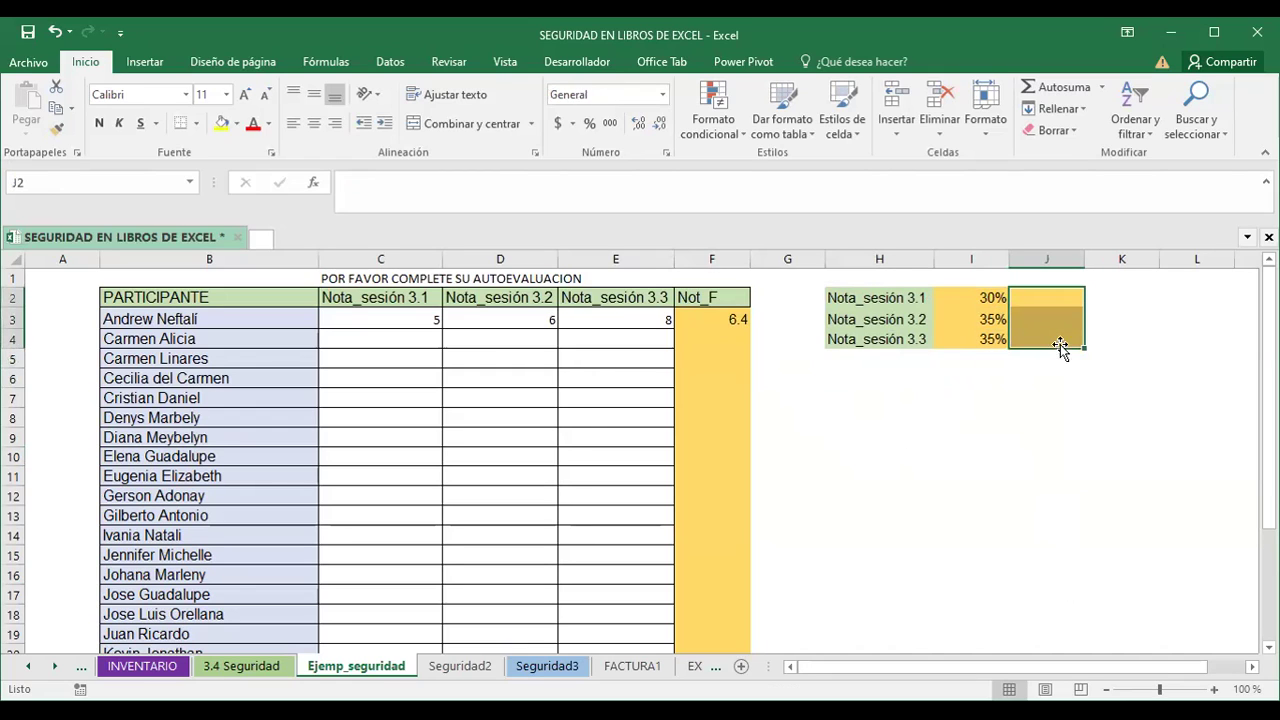
pyautogui.click(238, 122)
pyautogui.click(222, 168)
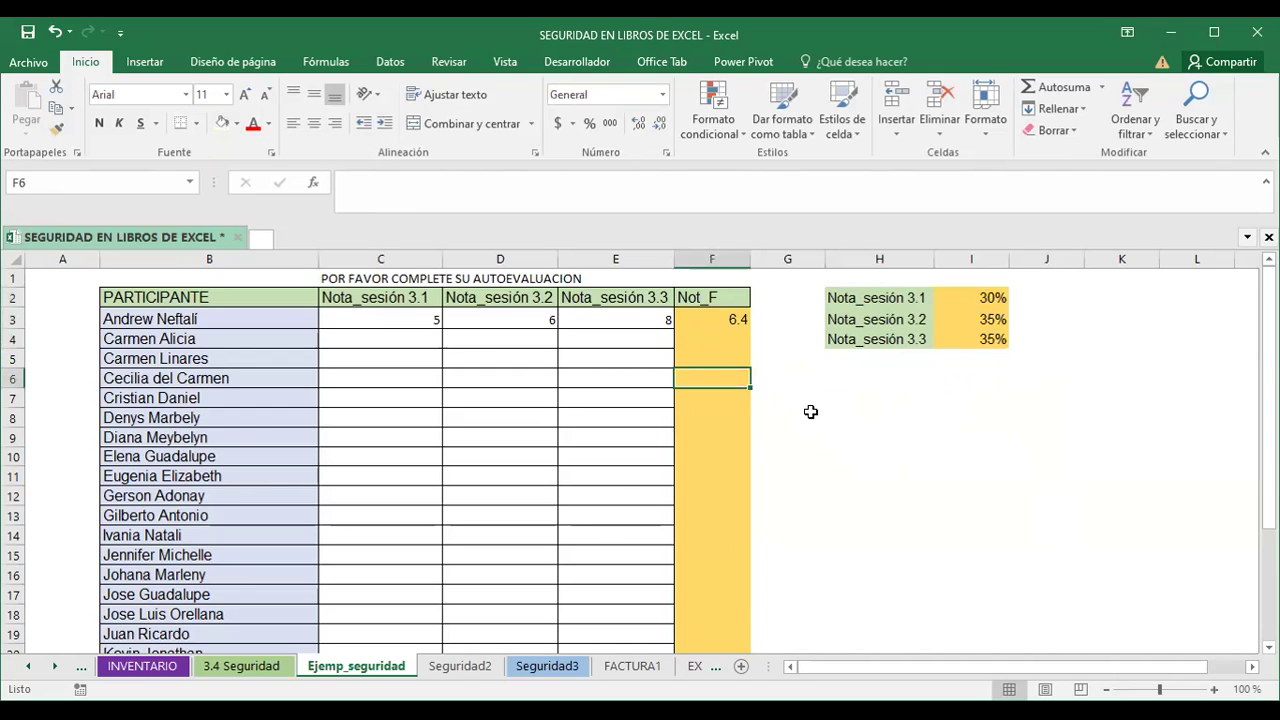
pyautogui.click(908, 437)
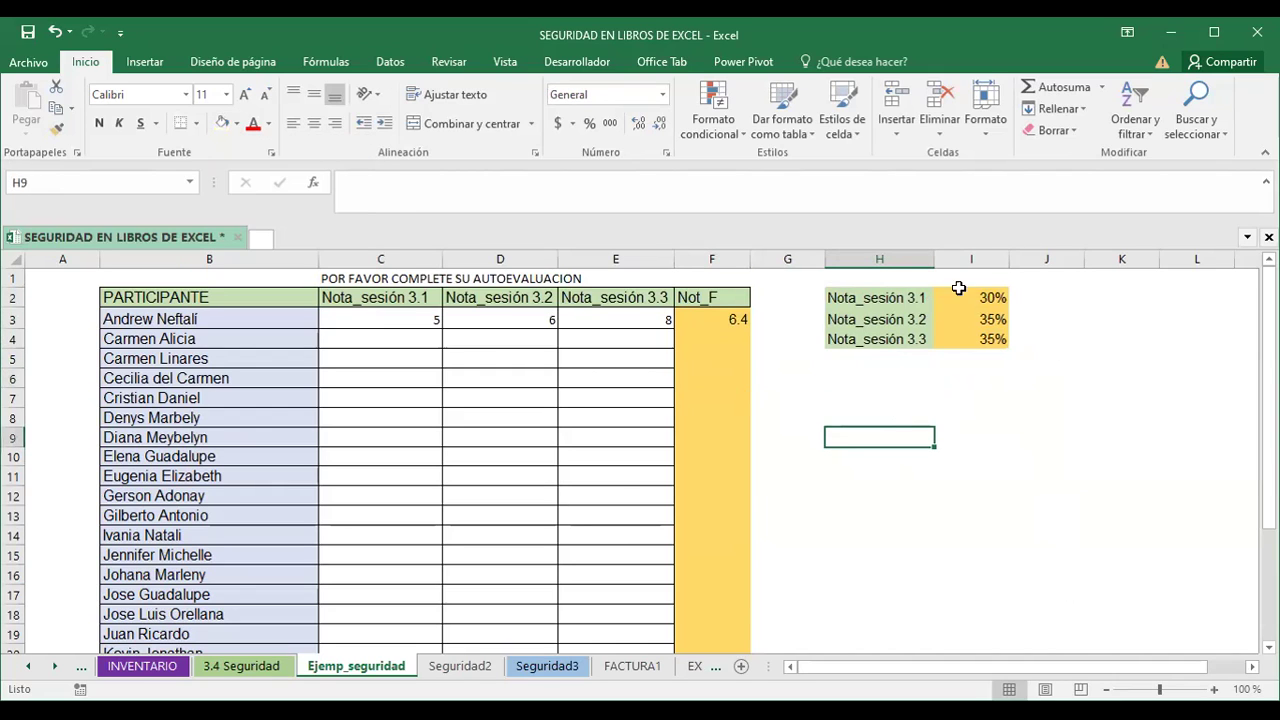
# Select the weights I2:I4 and the Not_F range F3:F27, then click H10.
pyautogui.moveTo(963, 297); pyautogui.dragTo(964, 331)
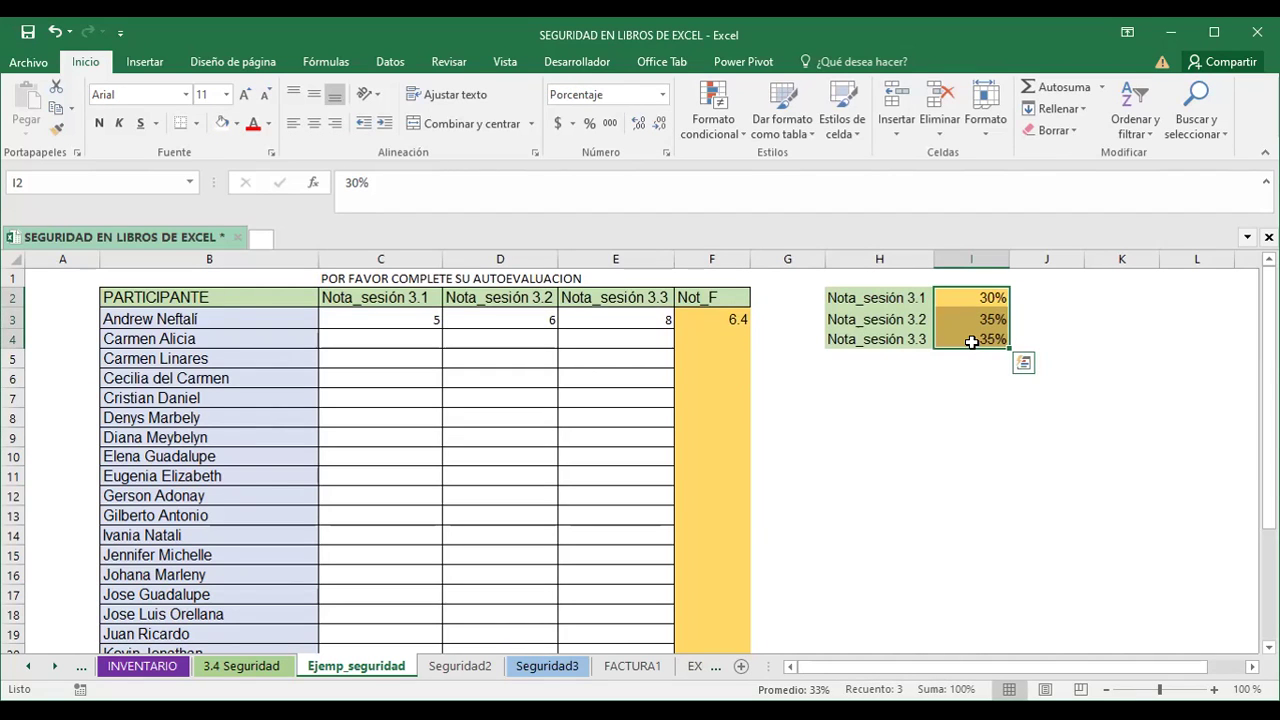
pyautogui.click(962, 380)
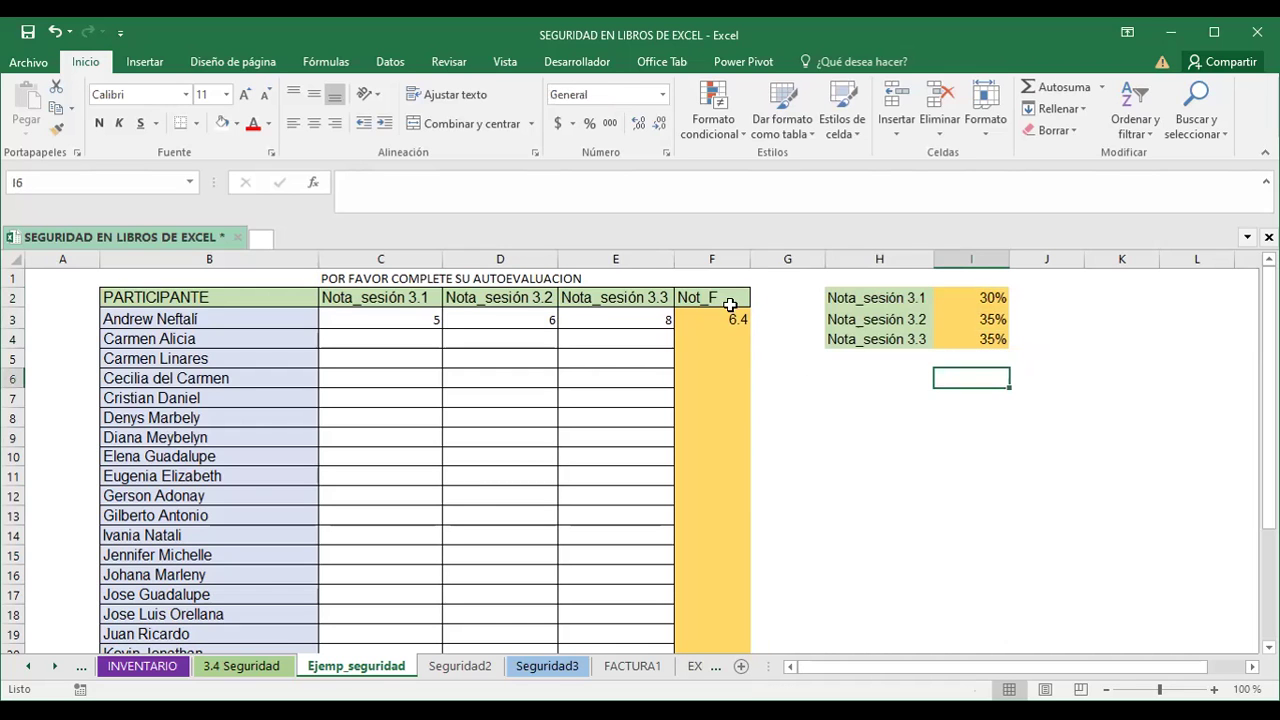
pyautogui.moveTo(722, 316)
pyautogui.mouseDown()
pyautogui.moveTo(711, 494)
pyautogui.moveTo(728, 648)
pyautogui.moveTo(720, 610)
pyautogui.mouseUp()
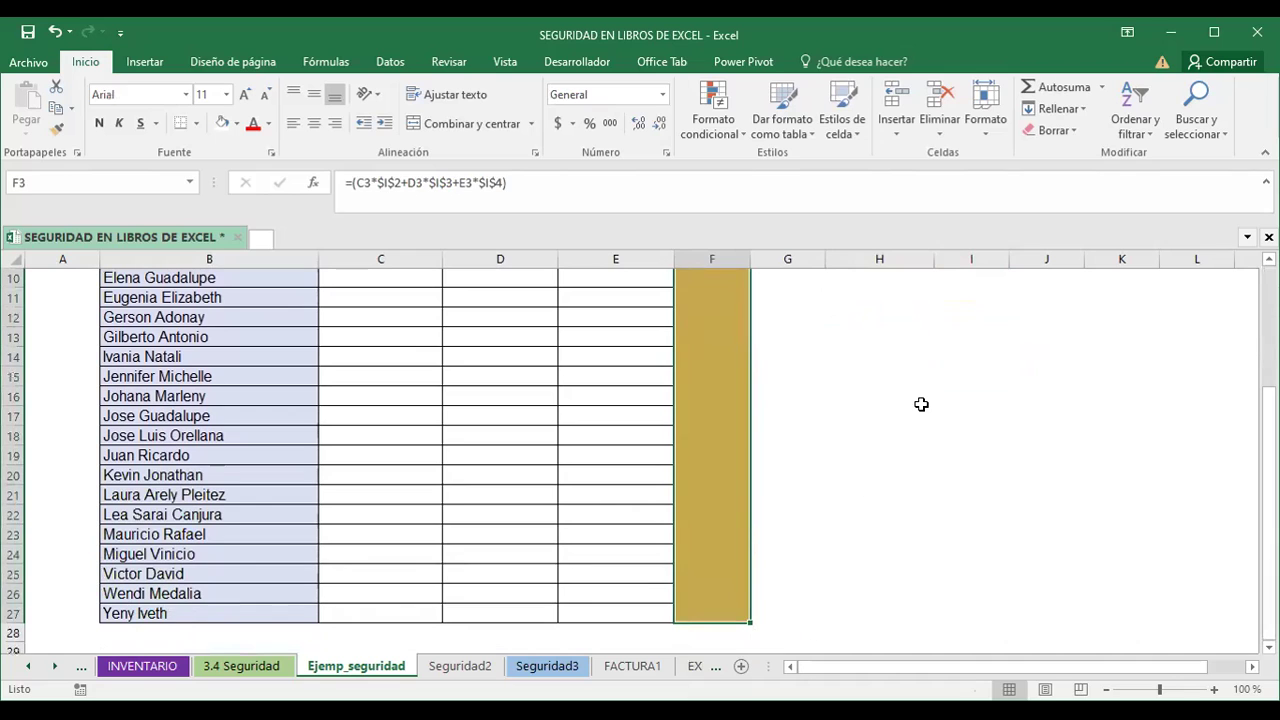
pyautogui.click(918, 400)
pyautogui.scroll(3, 986, 481)
pyautogui.click(980, 452)
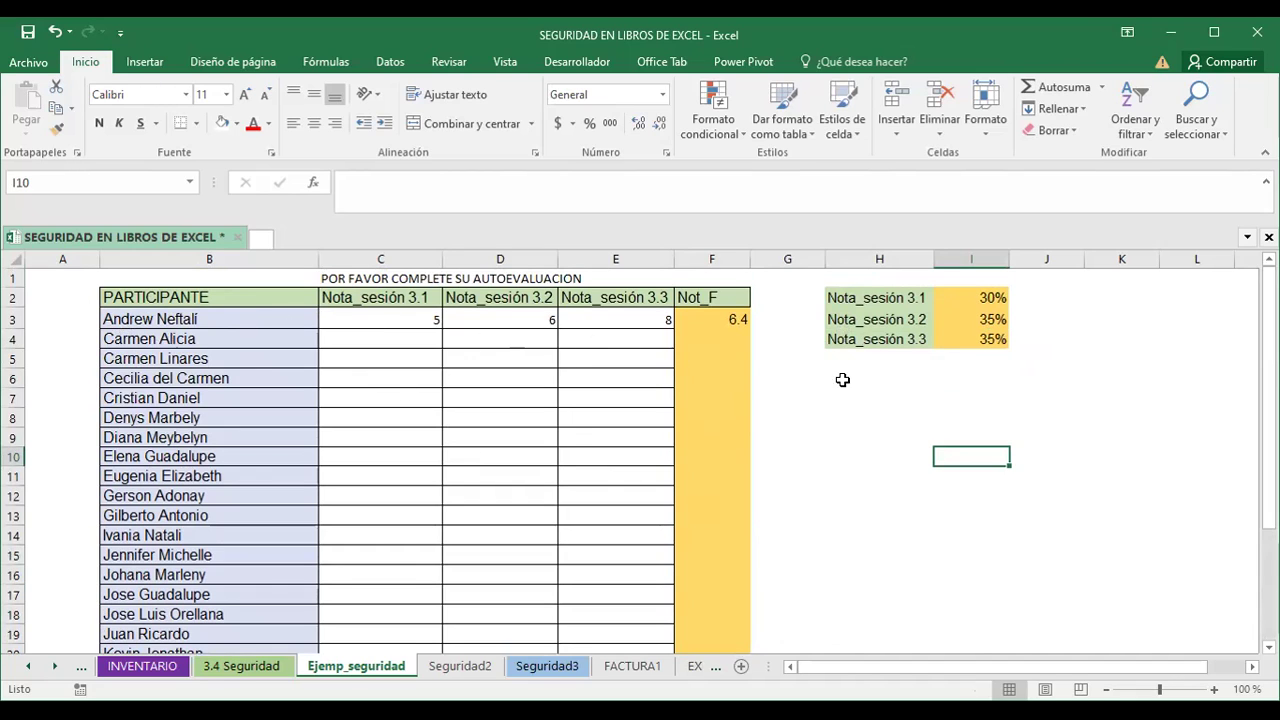
pyautogui.click(905, 452)
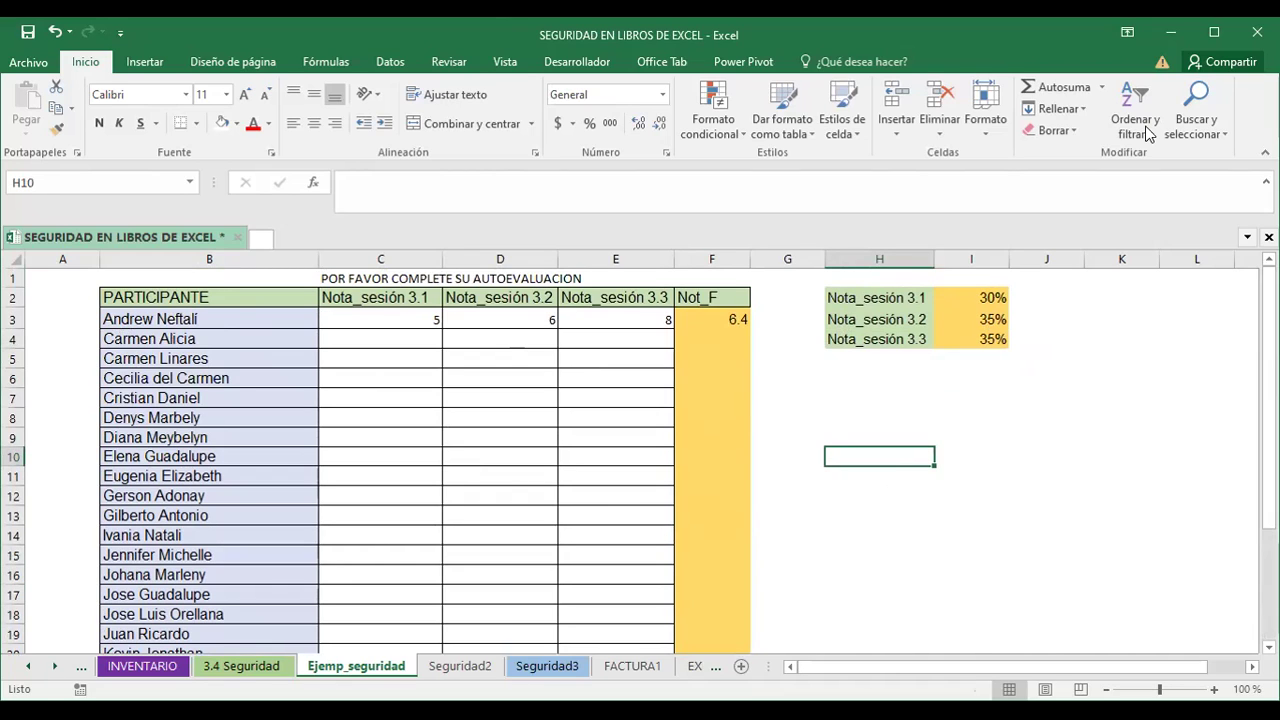
# Protect the sheet from Revisar and confirm a score cell can no longer be edited.
pyautogui.click(508, 62)
pyautogui.click(452, 62)
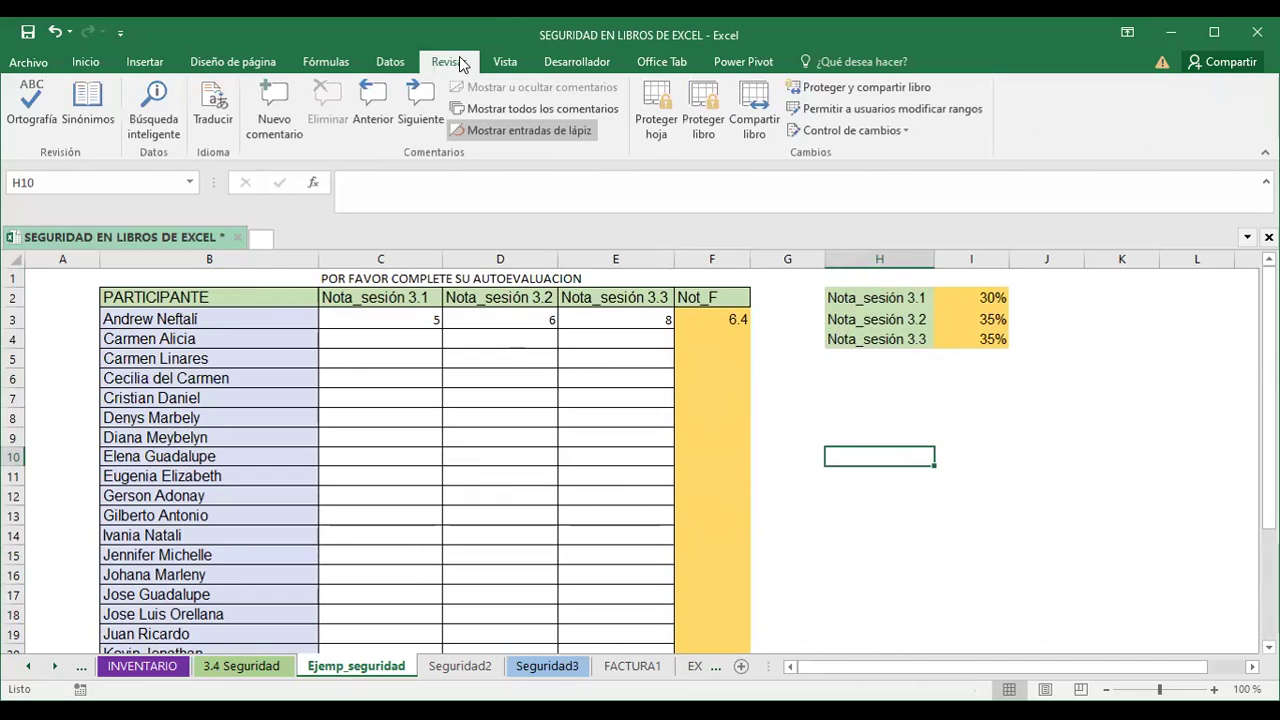
pyautogui.click(658, 125)
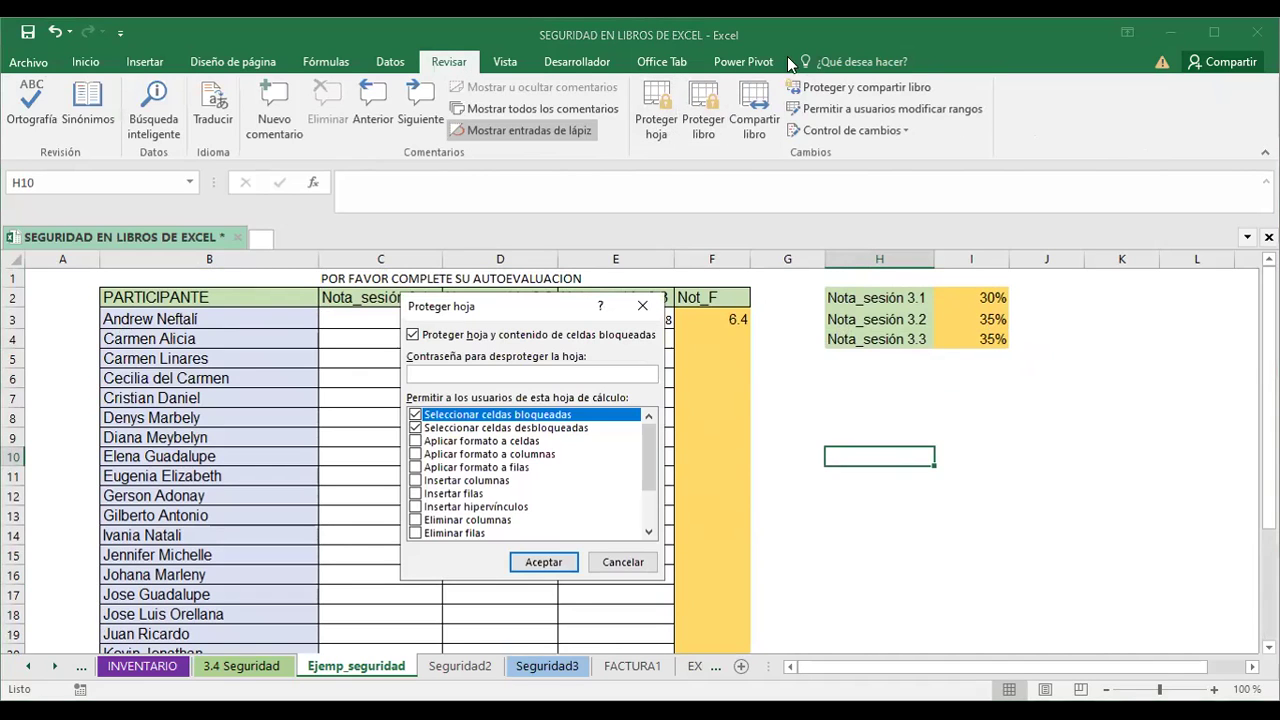
pyautogui.click(543, 562)
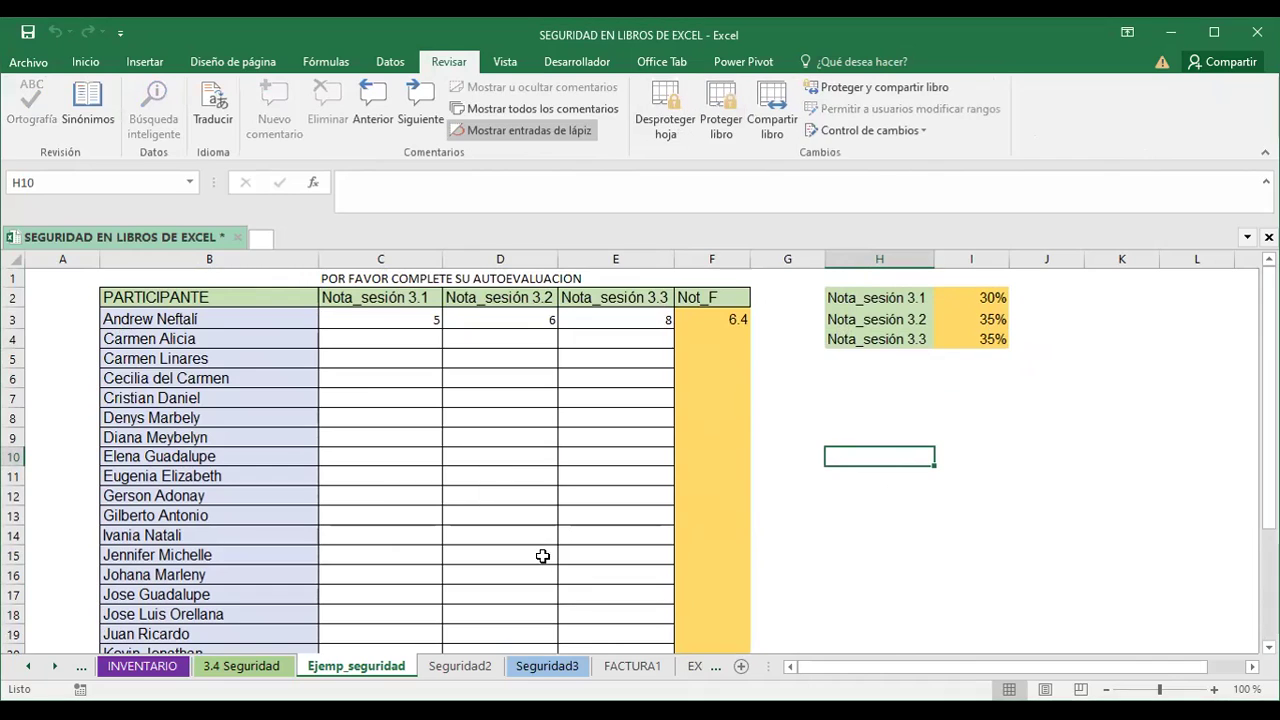
pyautogui.doubleClick(501, 478)
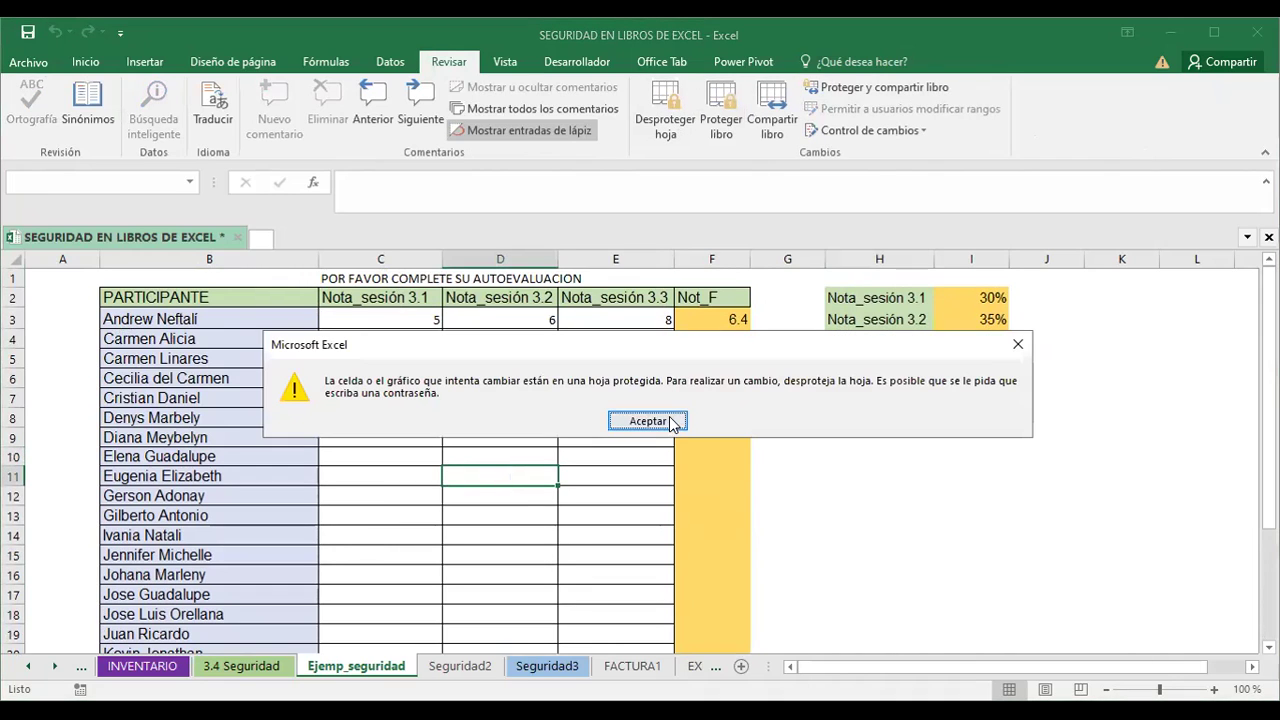
pyautogui.click(808, 533)
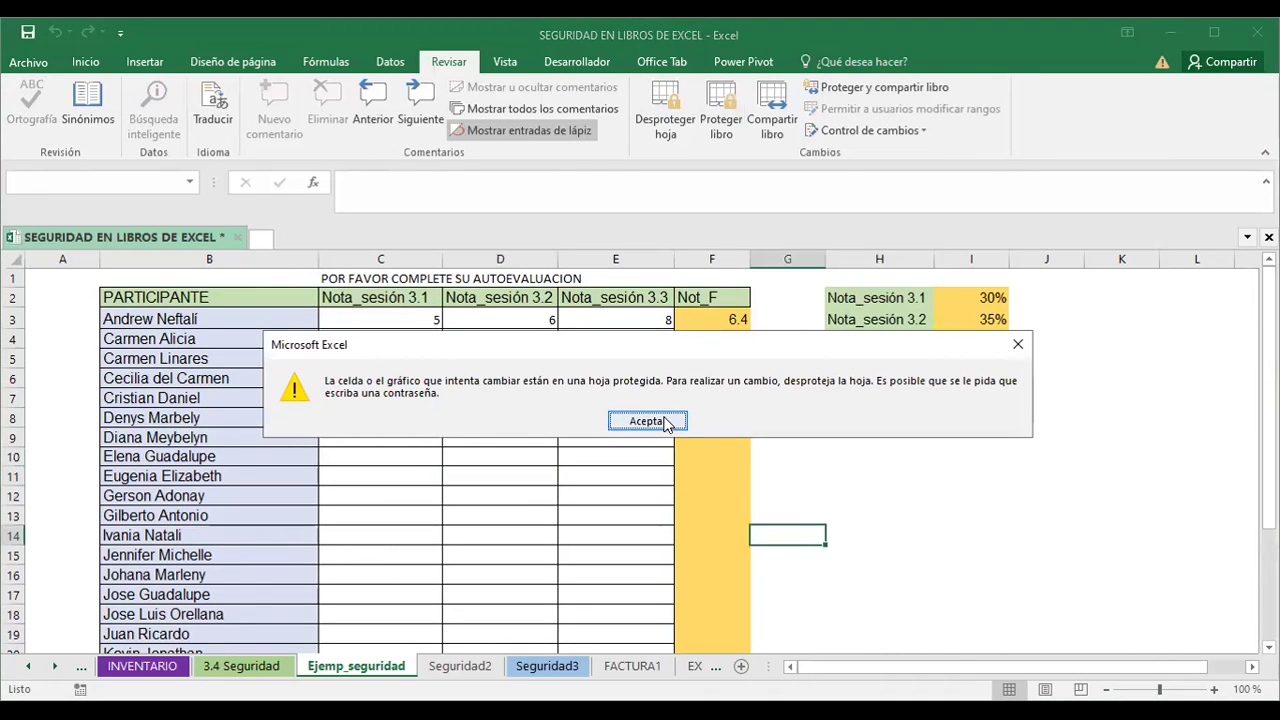
pyautogui.click(647, 421)
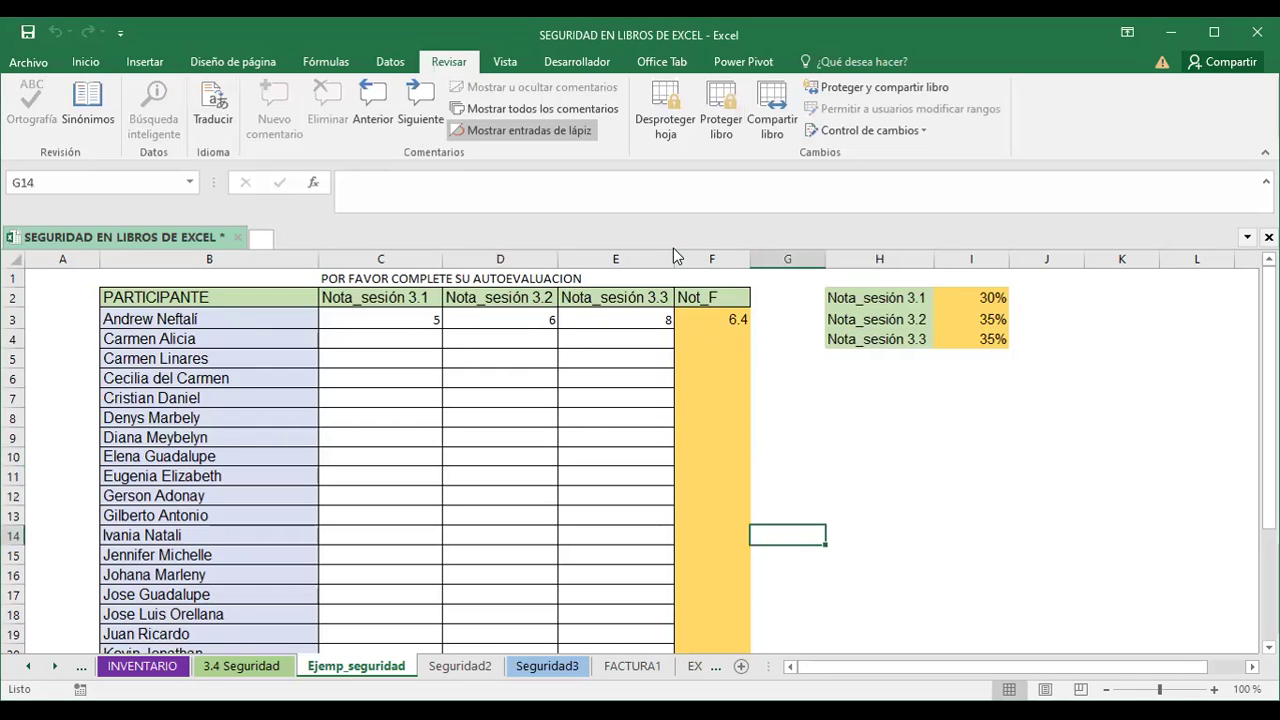
# Unprotect the sheet and select the entire worksheet.
pyautogui.click(670, 136)
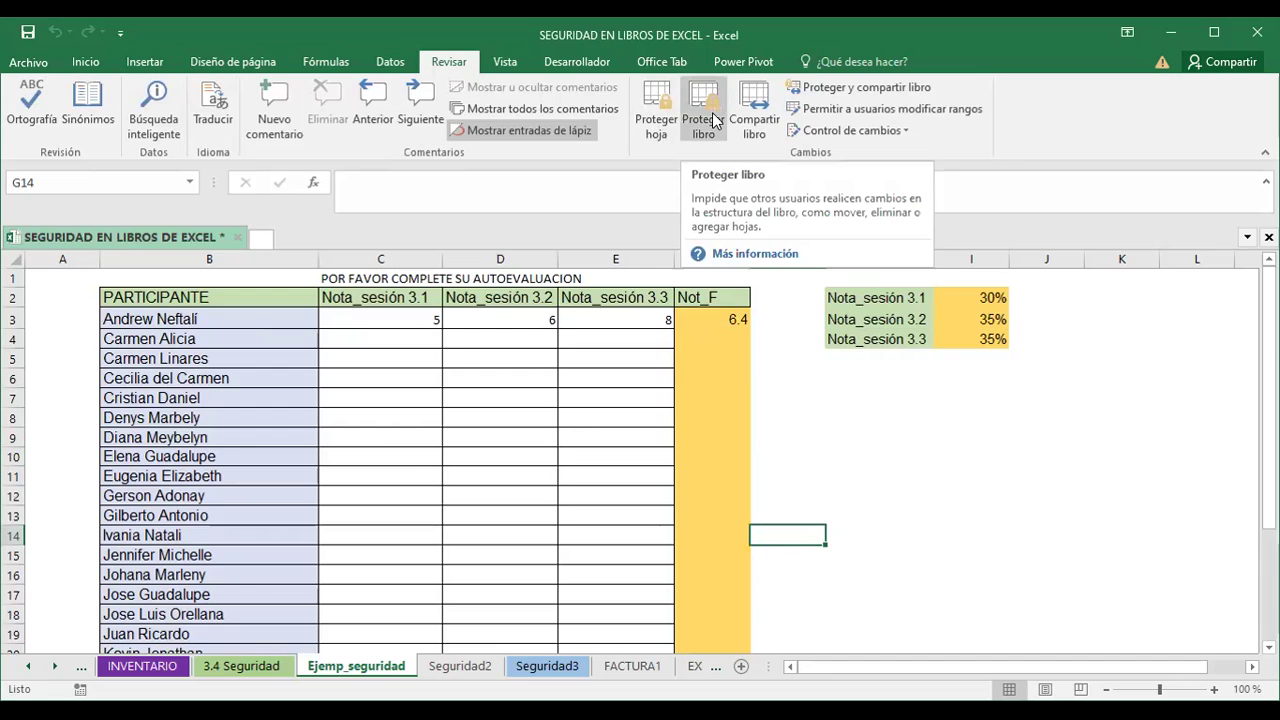
pyautogui.click(550, 359)
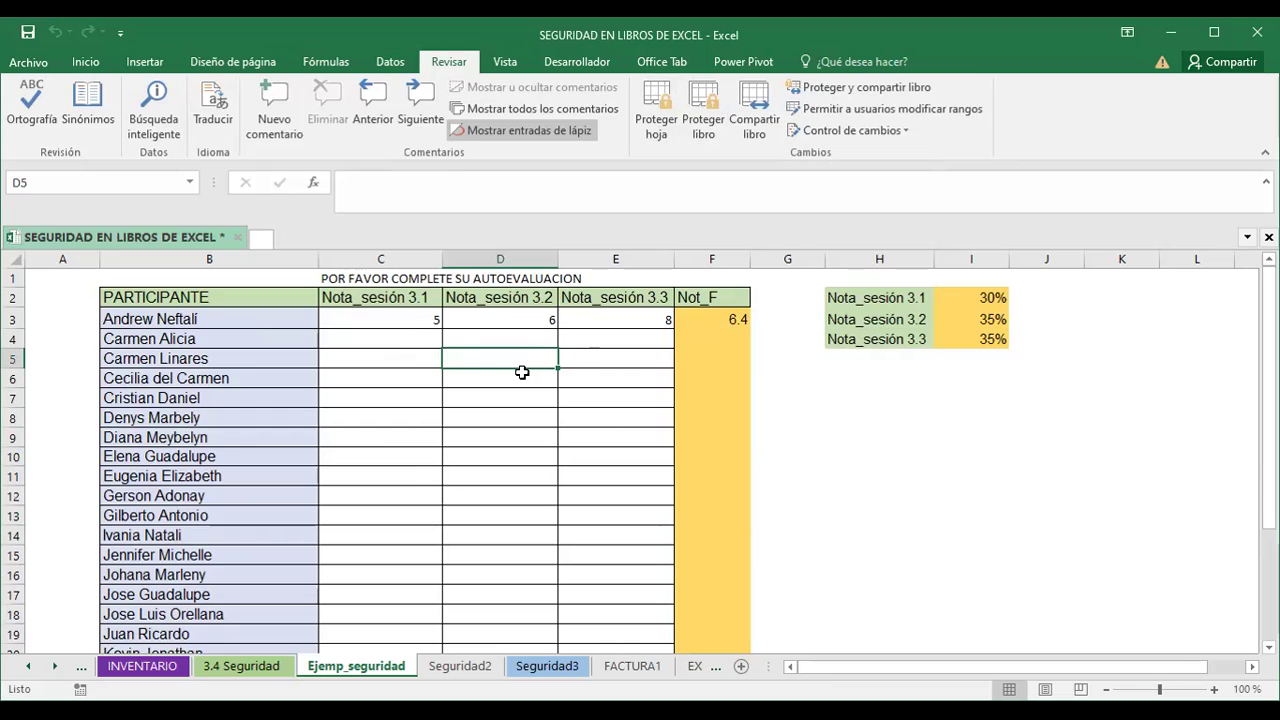
pyautogui.click(10, 261)
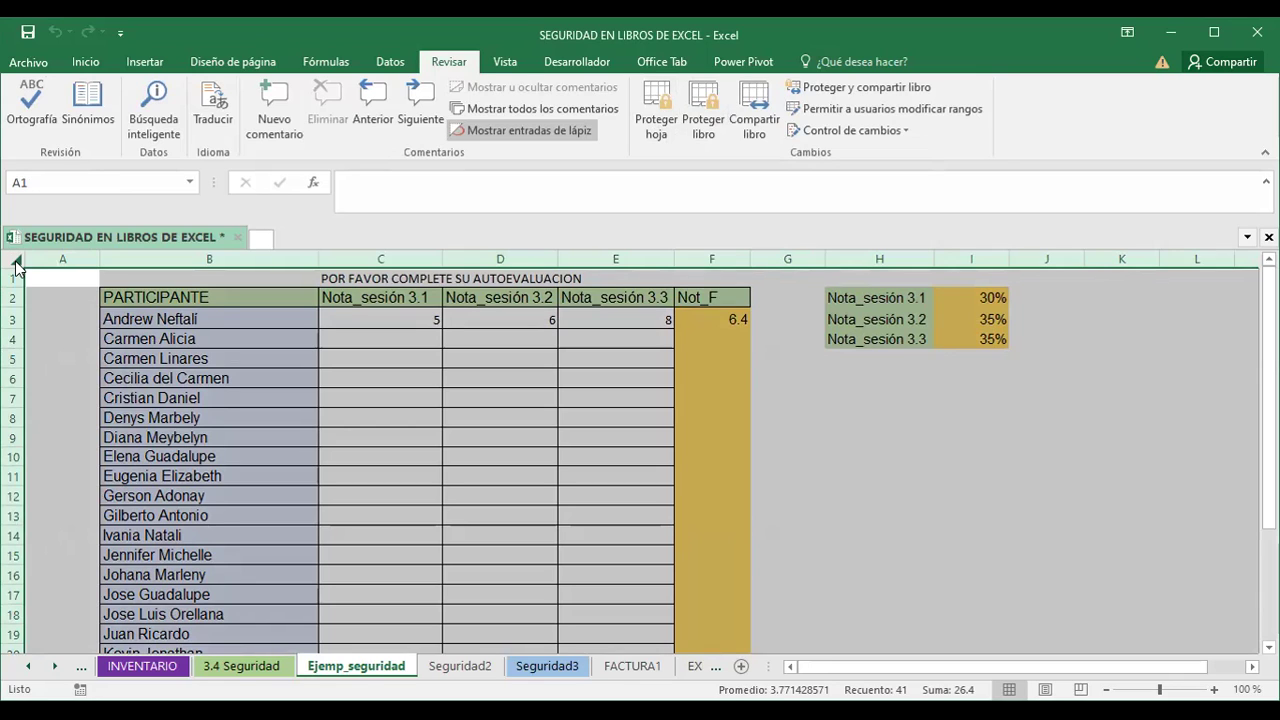
# Clear Locked in Format Cells > Protection for every cell on the sheet.
pyautogui.rightClick(15, 261)
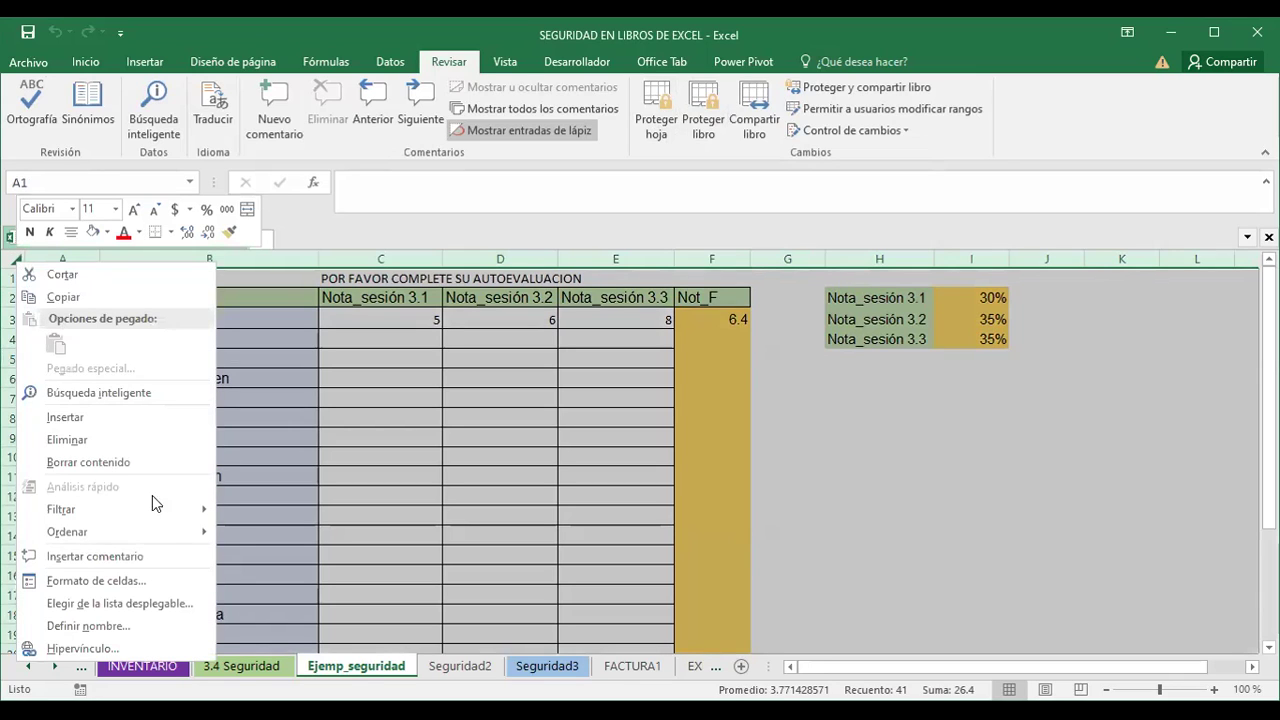
pyautogui.click(120, 582)
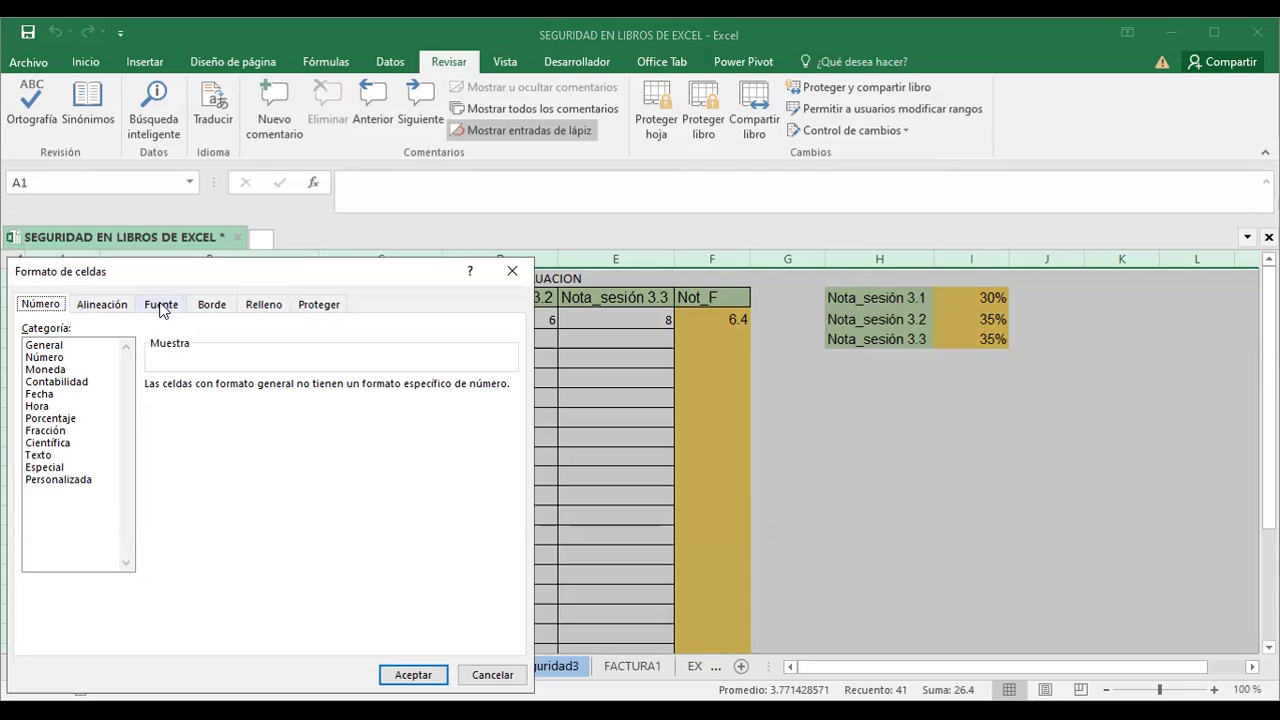
pyautogui.click(316, 305)
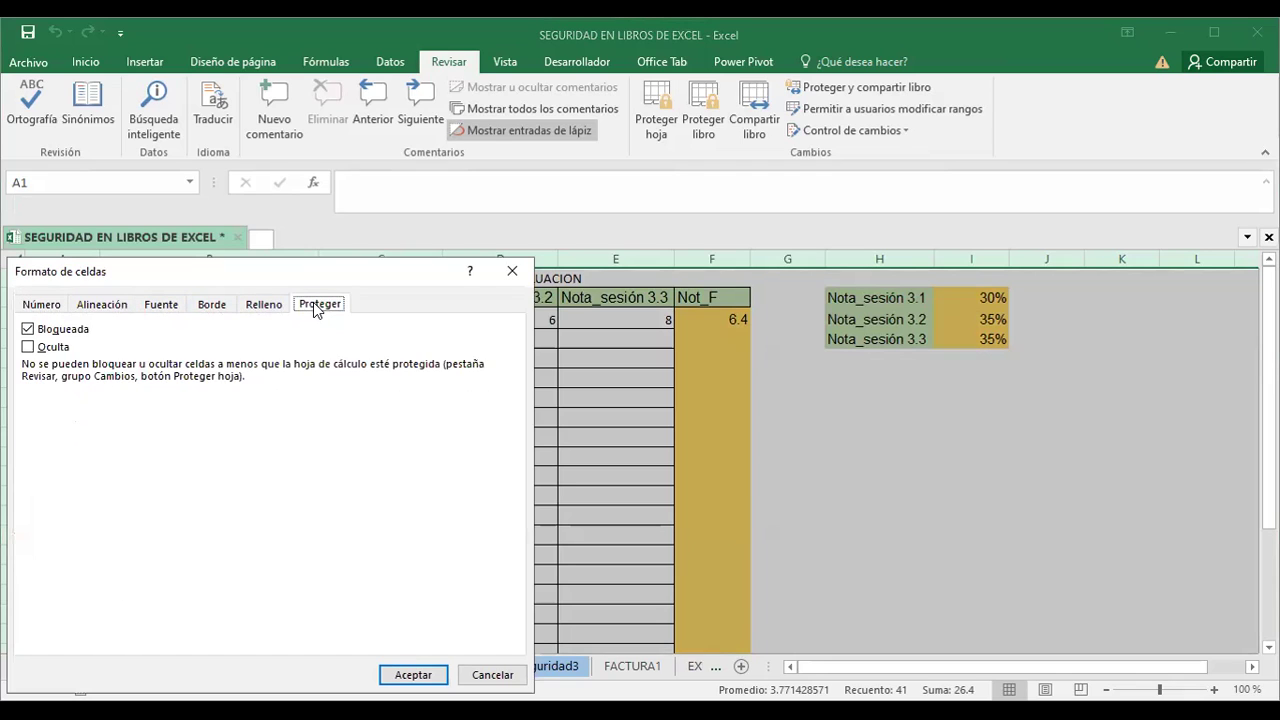
pyautogui.click(28, 330)
pyautogui.click(416, 677)
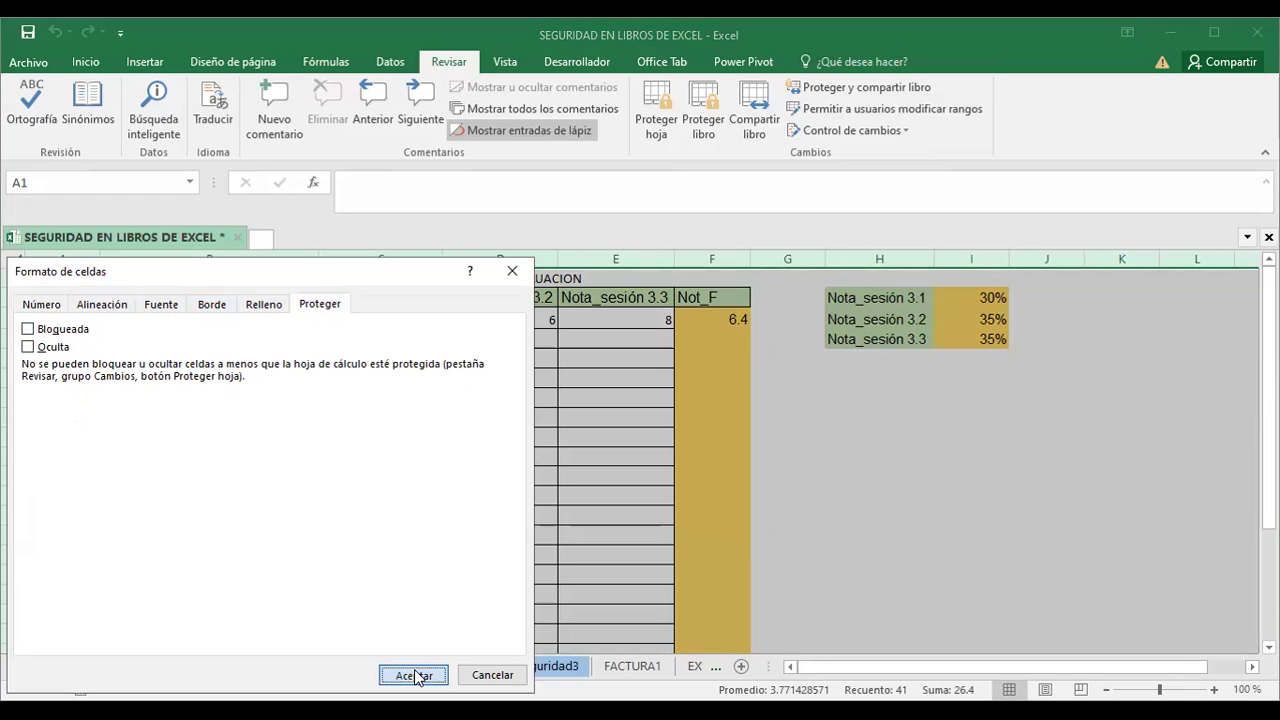
pyautogui.click(890, 548)
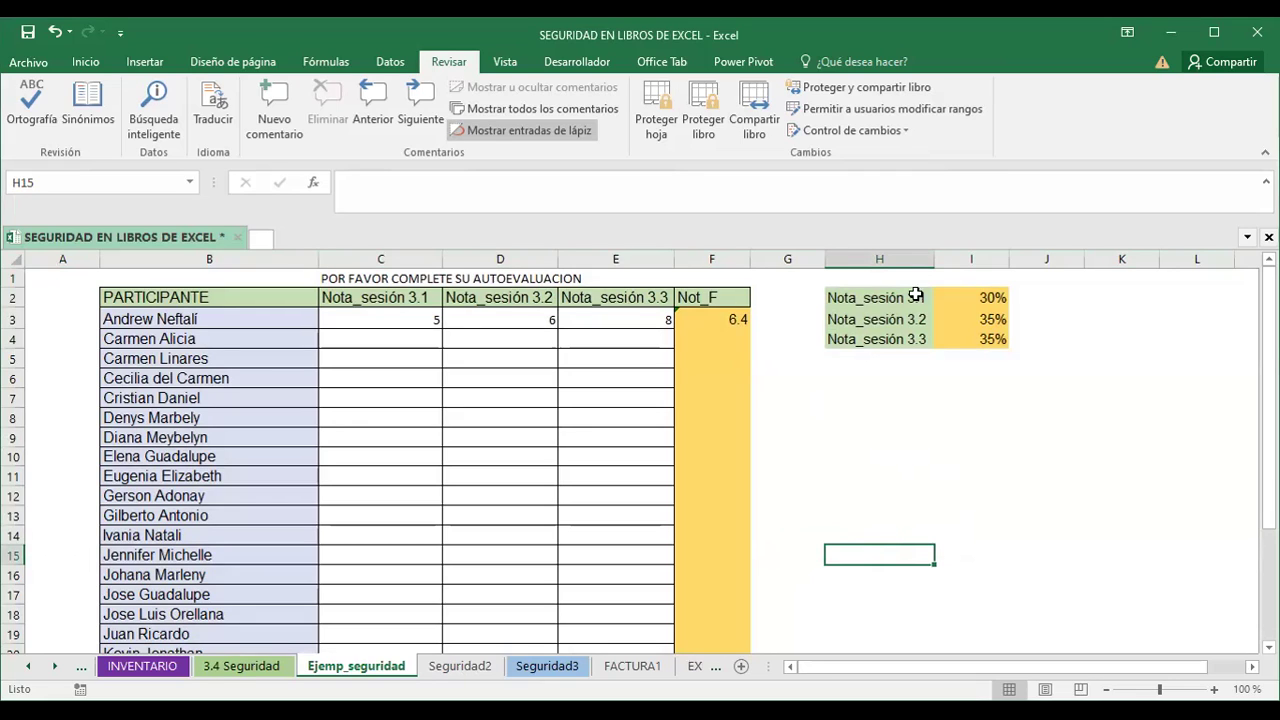
# Set the weight cells I2:I4 back to Locked.
pyautogui.moveTo(978, 296); pyautogui.dragTo(970, 338)
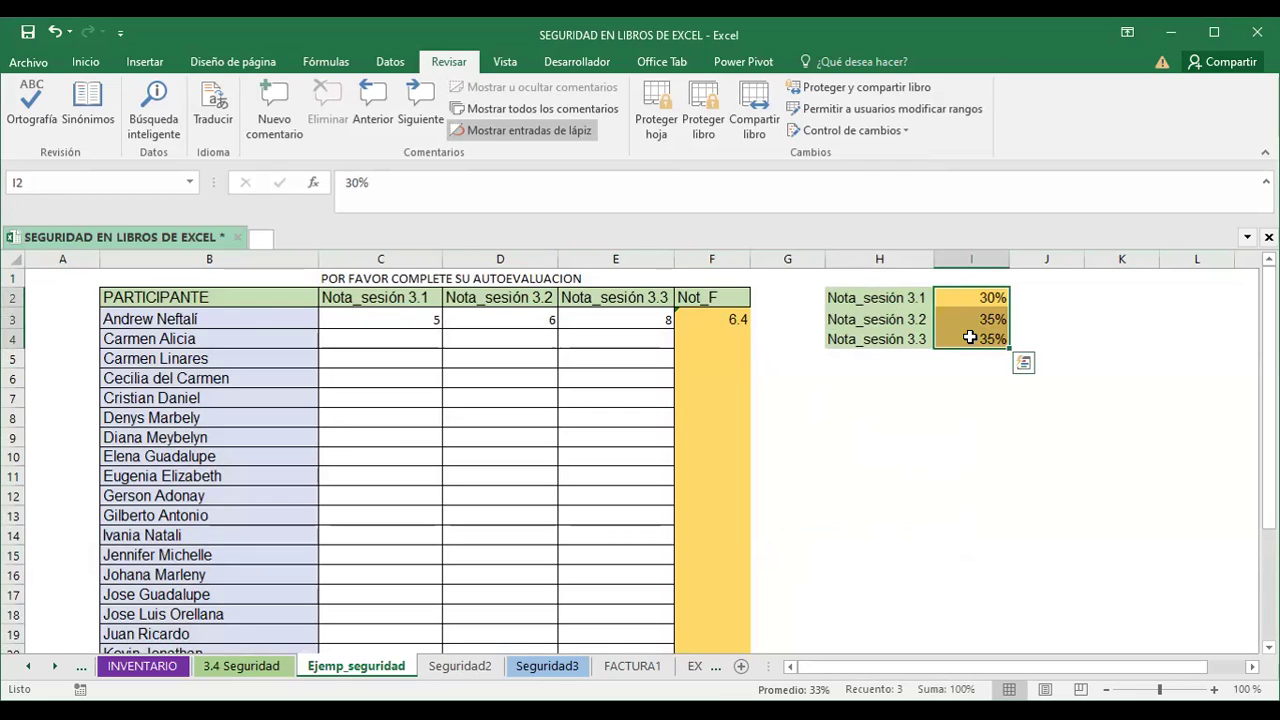
pyautogui.rightClick(970, 338)
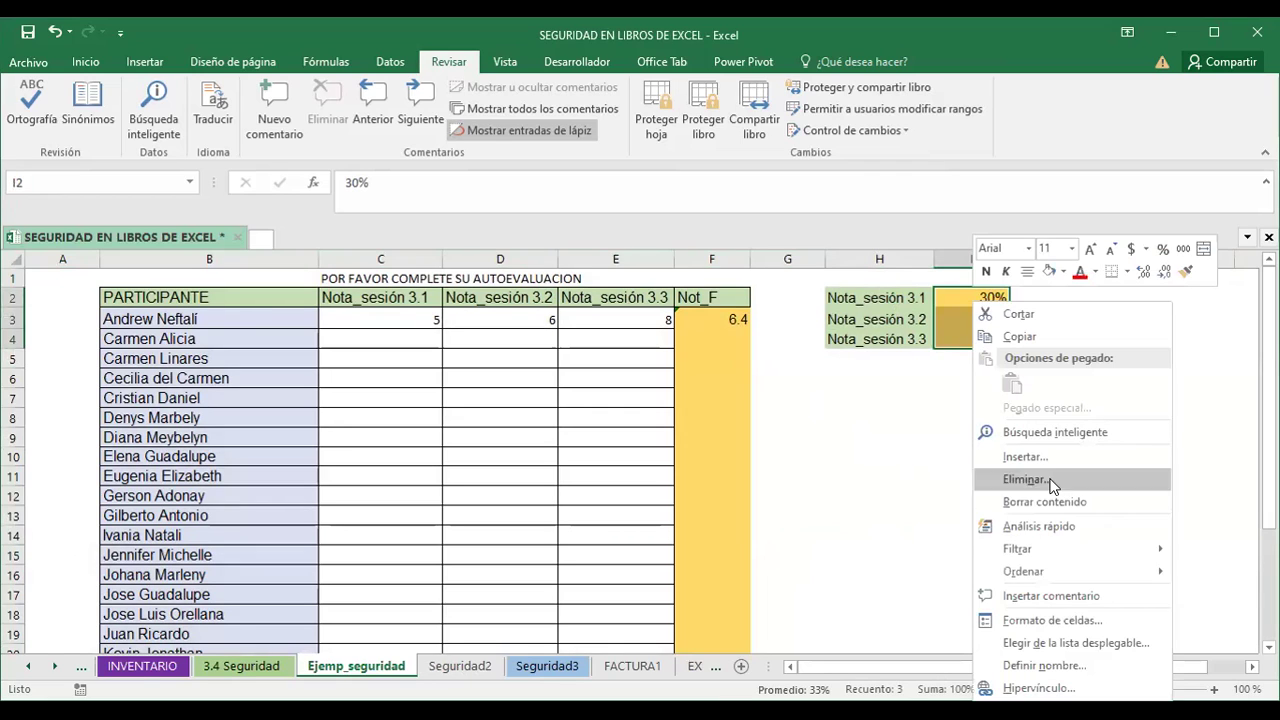
pyautogui.click(1078, 620)
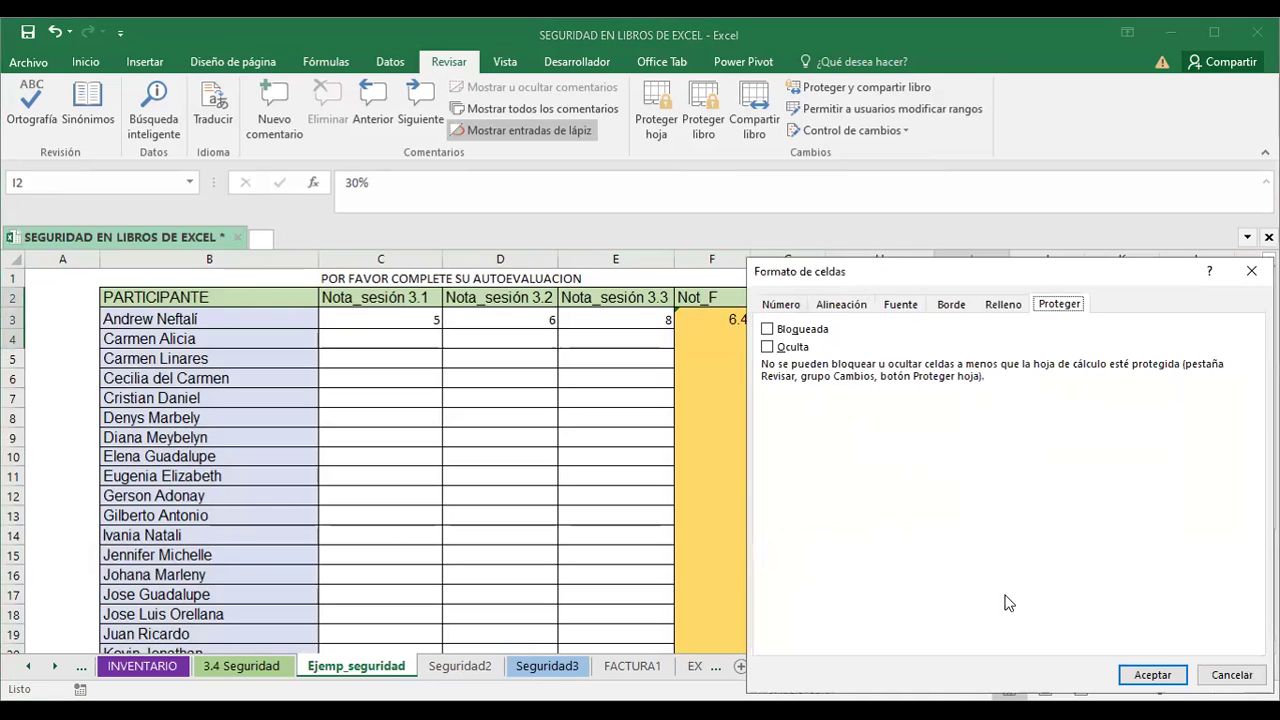
pyautogui.click(790, 329)
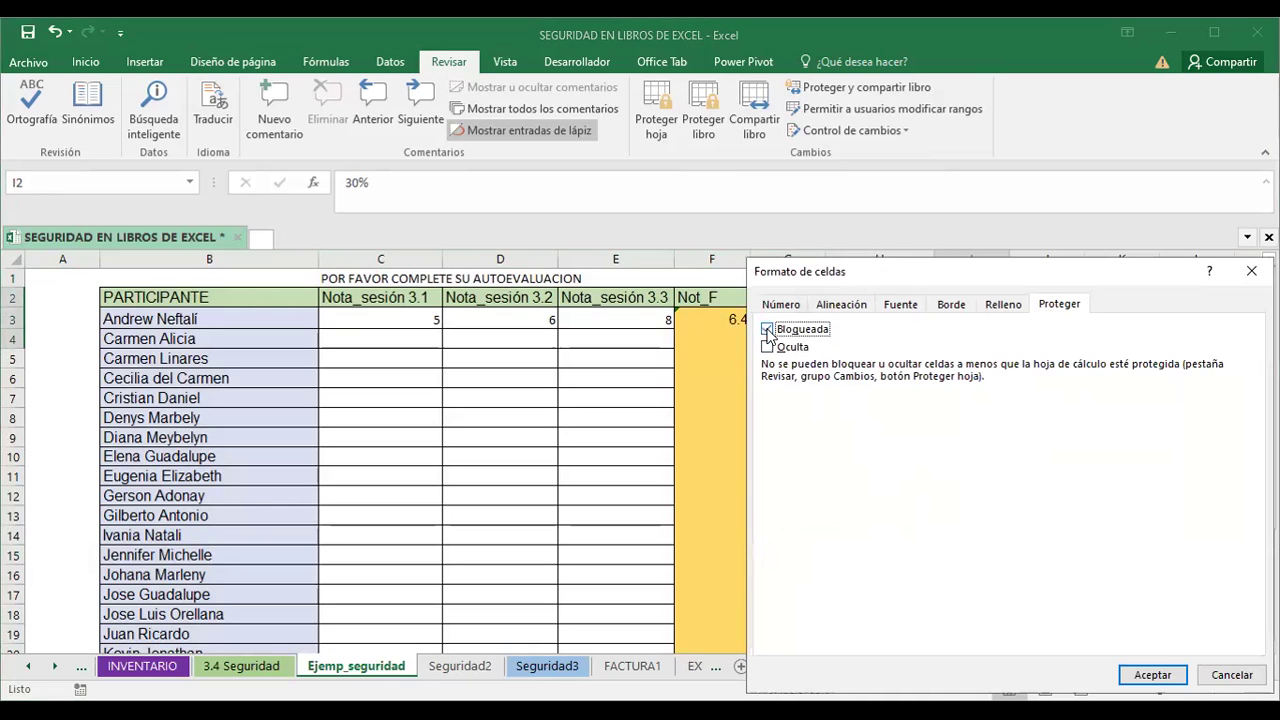
pyautogui.click(1152, 675)
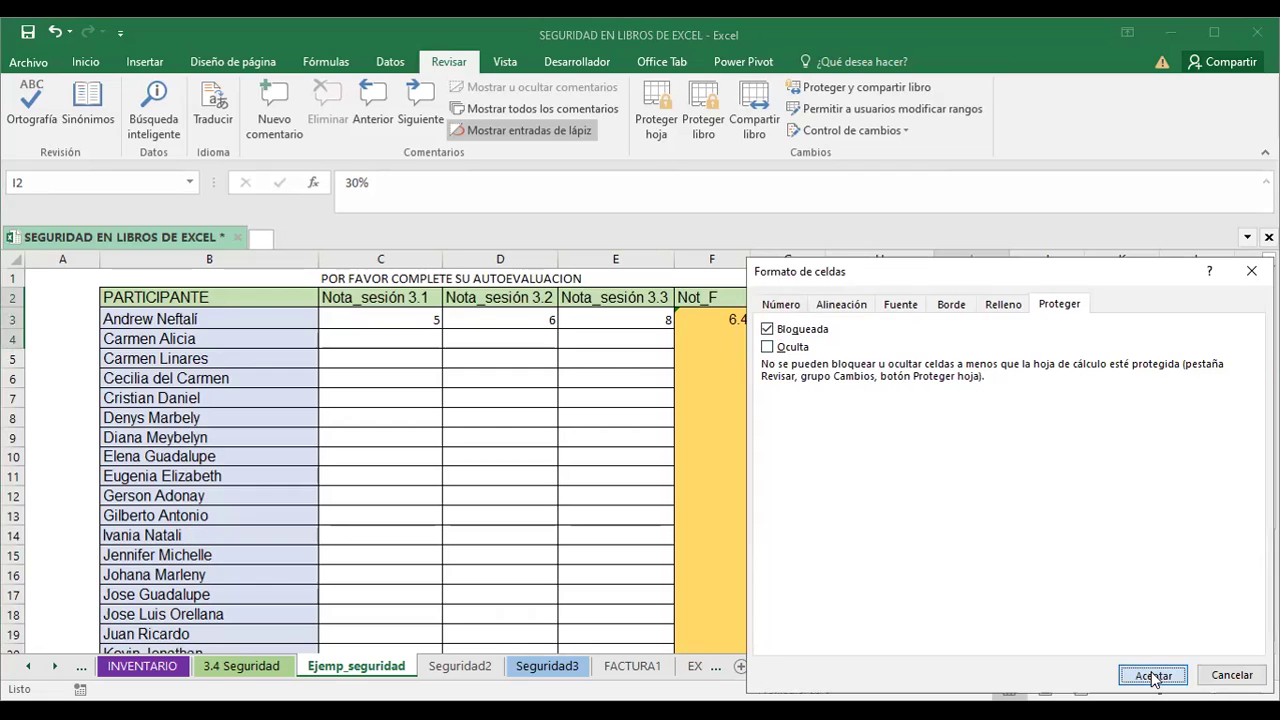
pyautogui.click(1006, 497)
# Type test entries 'ER' in E8 and 'WER' in D10 and I3.
pyautogui.click(567, 423)
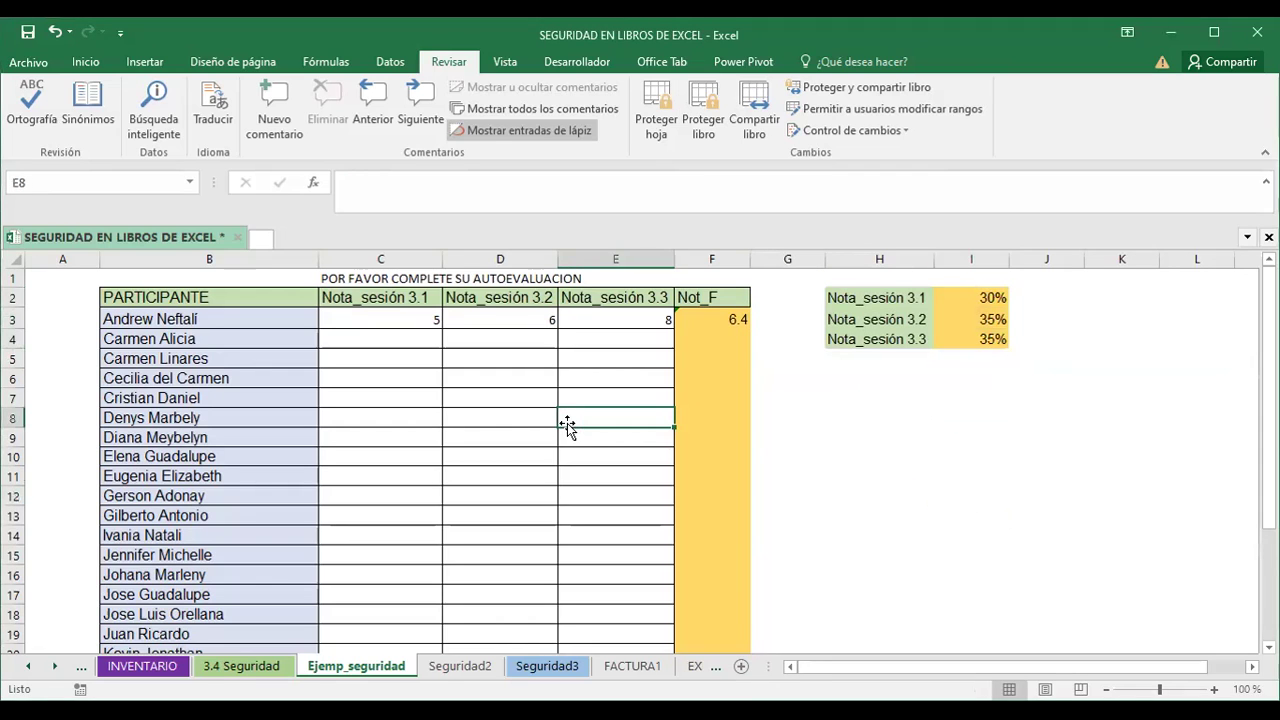
pyautogui.write('ER')
pyautogui.click(814, 484)
pyautogui.click(528, 455)
pyautogui.write('WER')
pyautogui.click(880, 495)
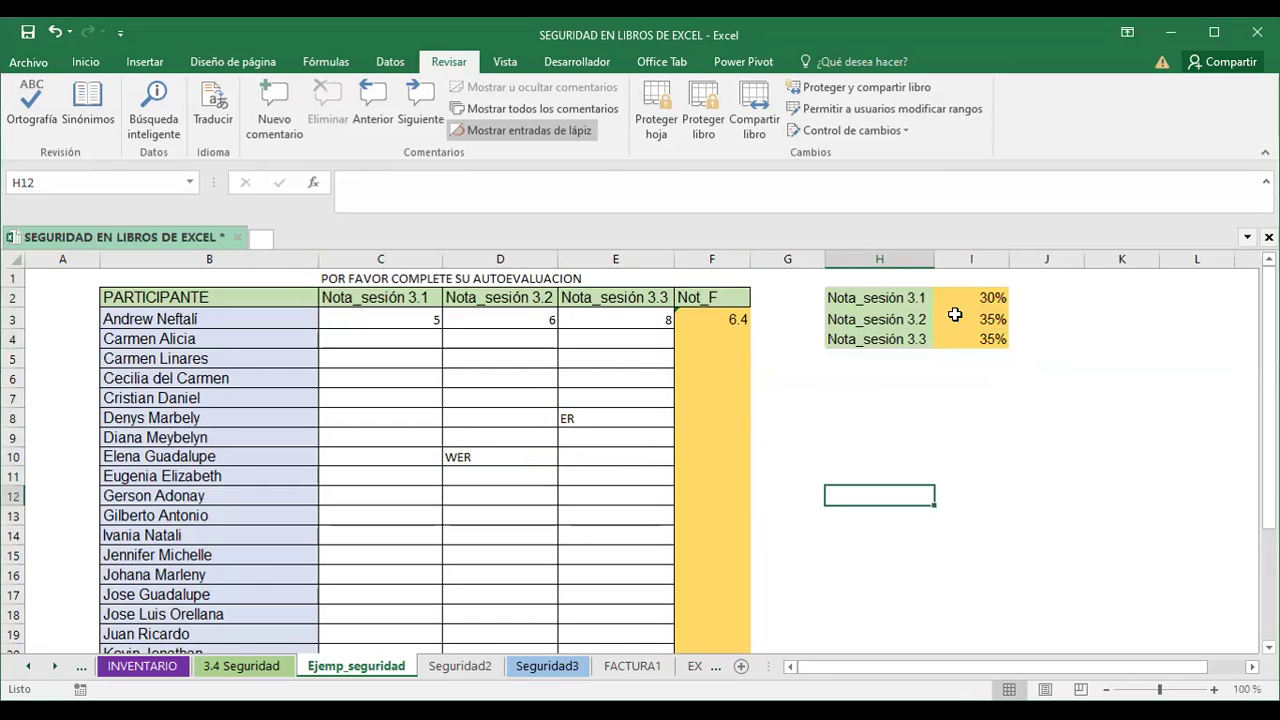
pyautogui.click(957, 318)
pyautogui.write('WER')
pyautogui.click(945, 408)
pyautogui.click(977, 285)
pyautogui.click(993, 410)
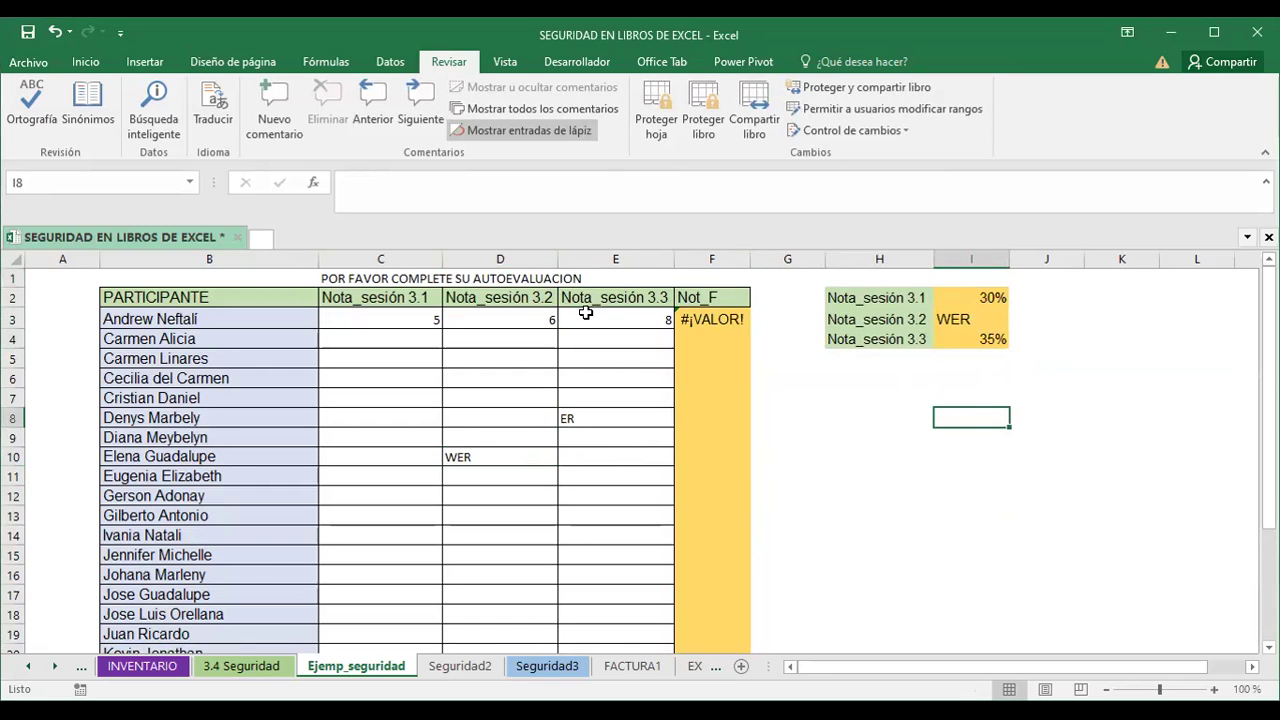
# Undo the I3 and D10 test entries and delete the one in E8.
pyautogui.click(55, 32)
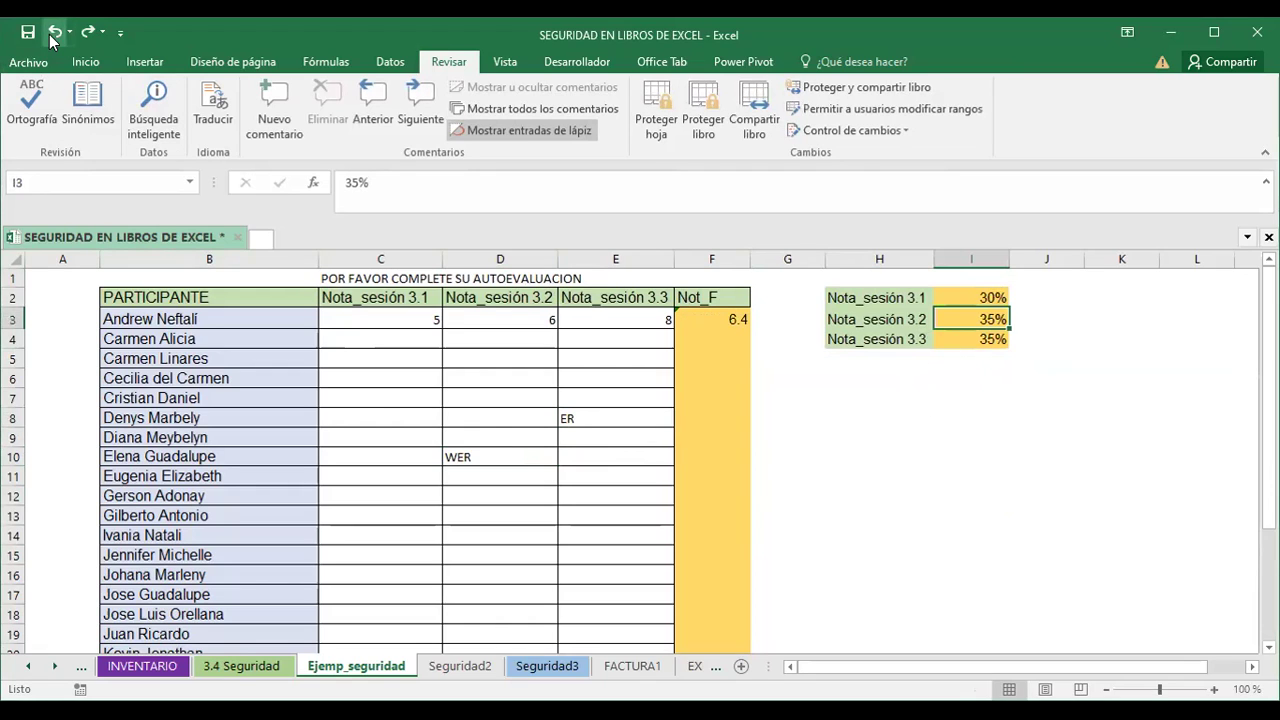
pyautogui.click(53, 32)
pyautogui.click(1143, 478)
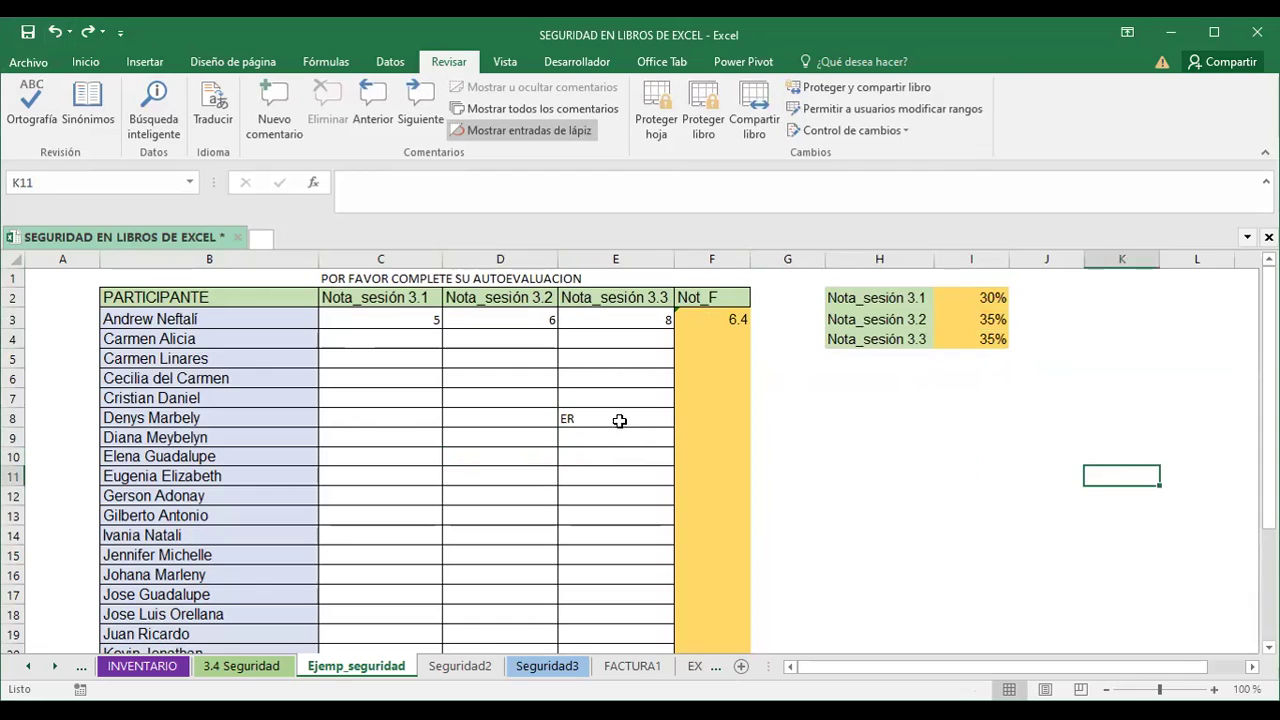
pyautogui.click(591, 418)
pyautogui.press('Delete')
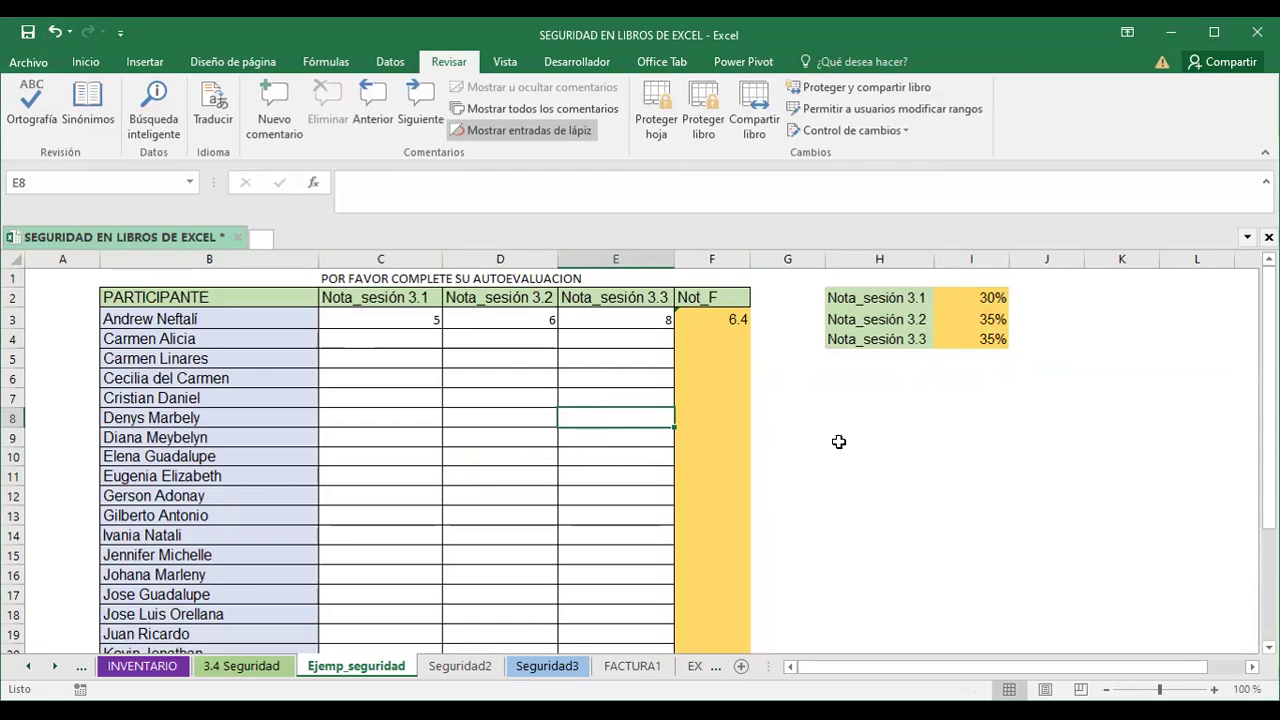
pyautogui.click(837, 440)
pyautogui.click(981, 304)
# Reopen Format Cells for I2:I4 and leave the weights locked.
pyautogui.moveTo(981, 304); pyautogui.dragTo(975, 336)
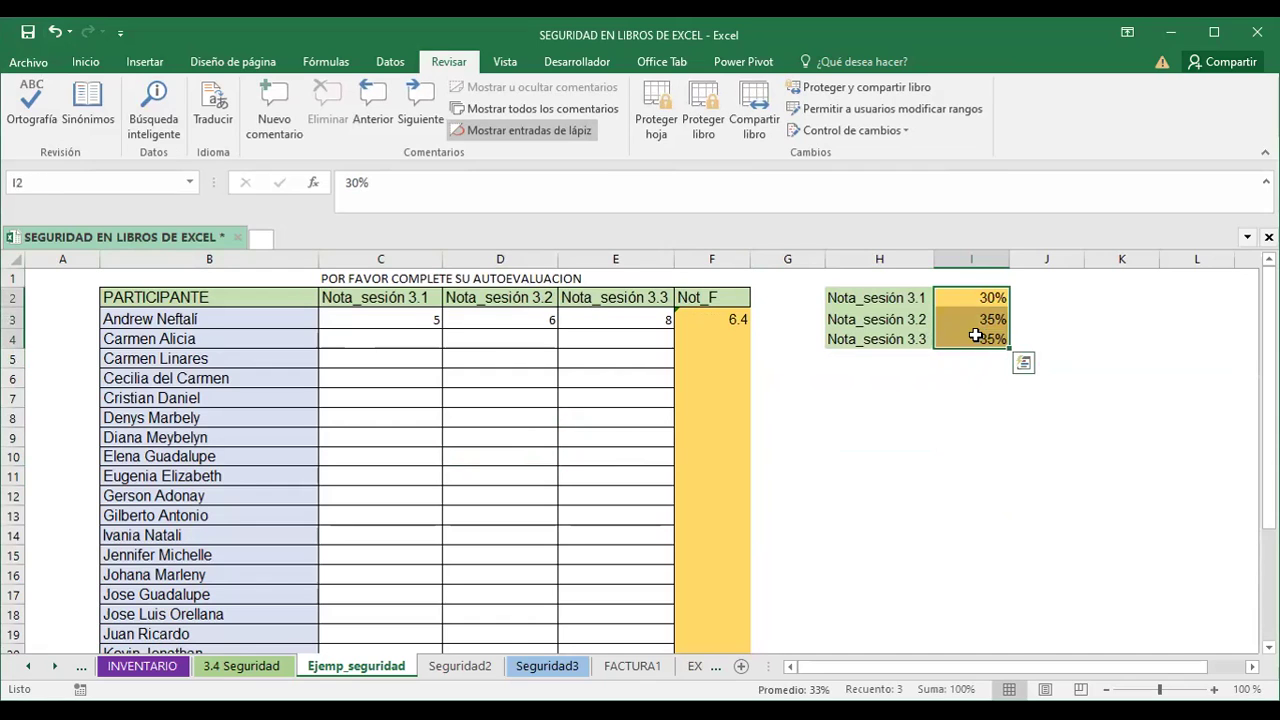
pyautogui.rightClick(979, 301)
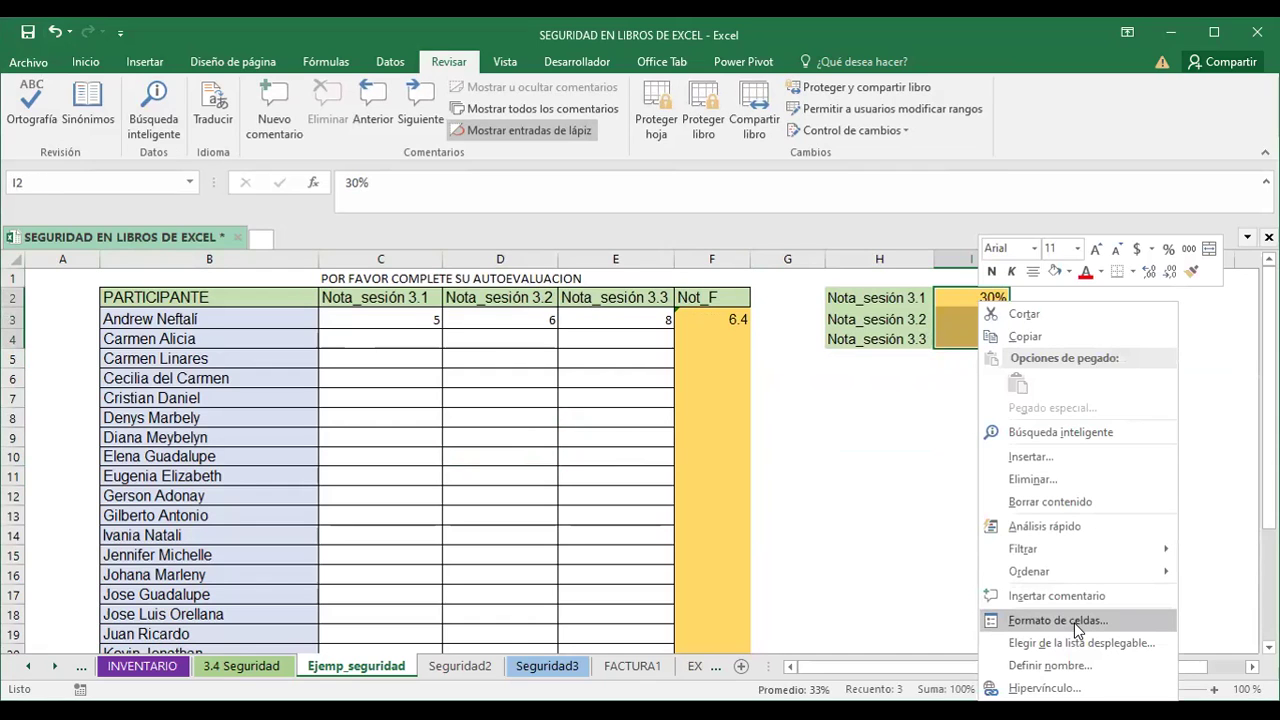
pyautogui.click(1057, 620)
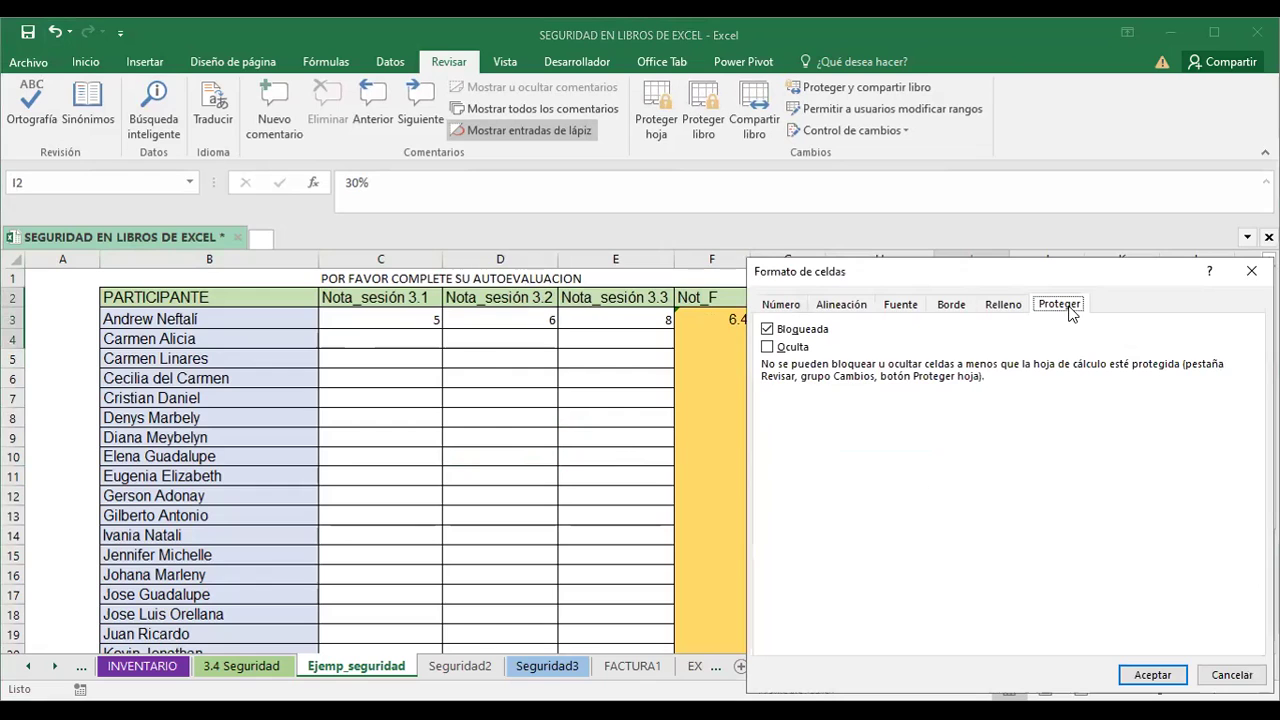
pyautogui.click(1153, 677)
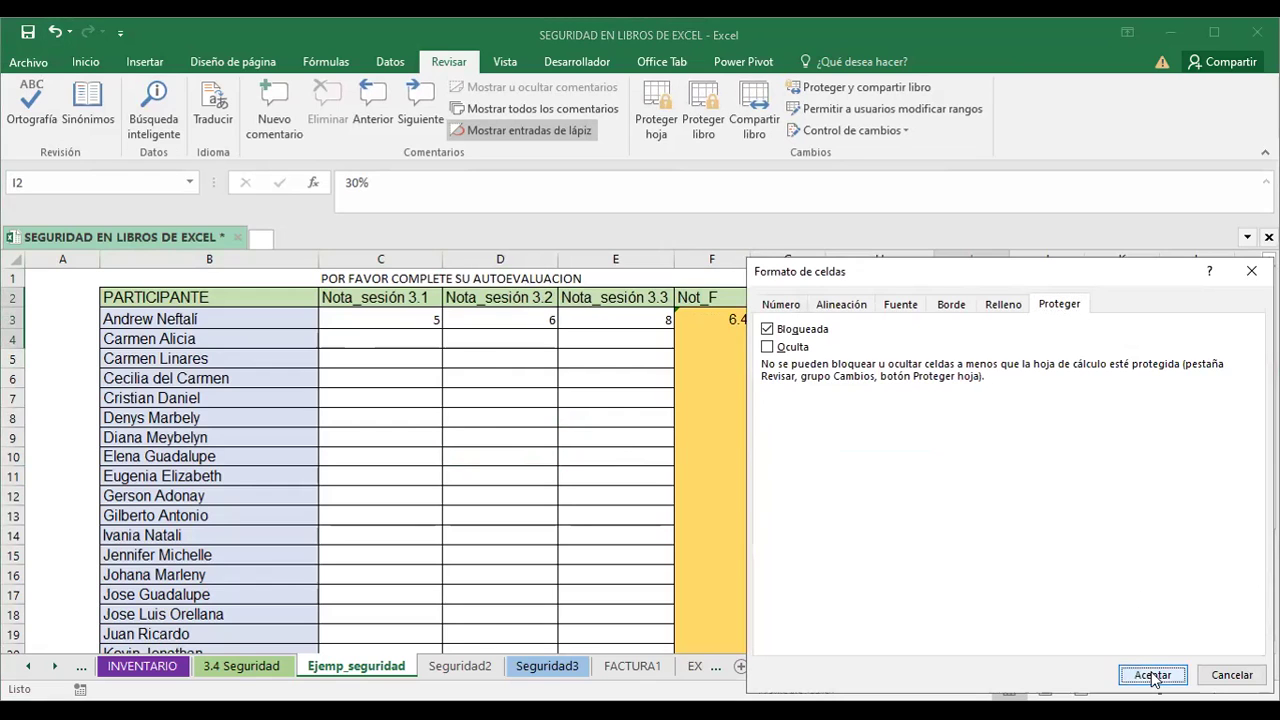
pyautogui.click(1121, 555)
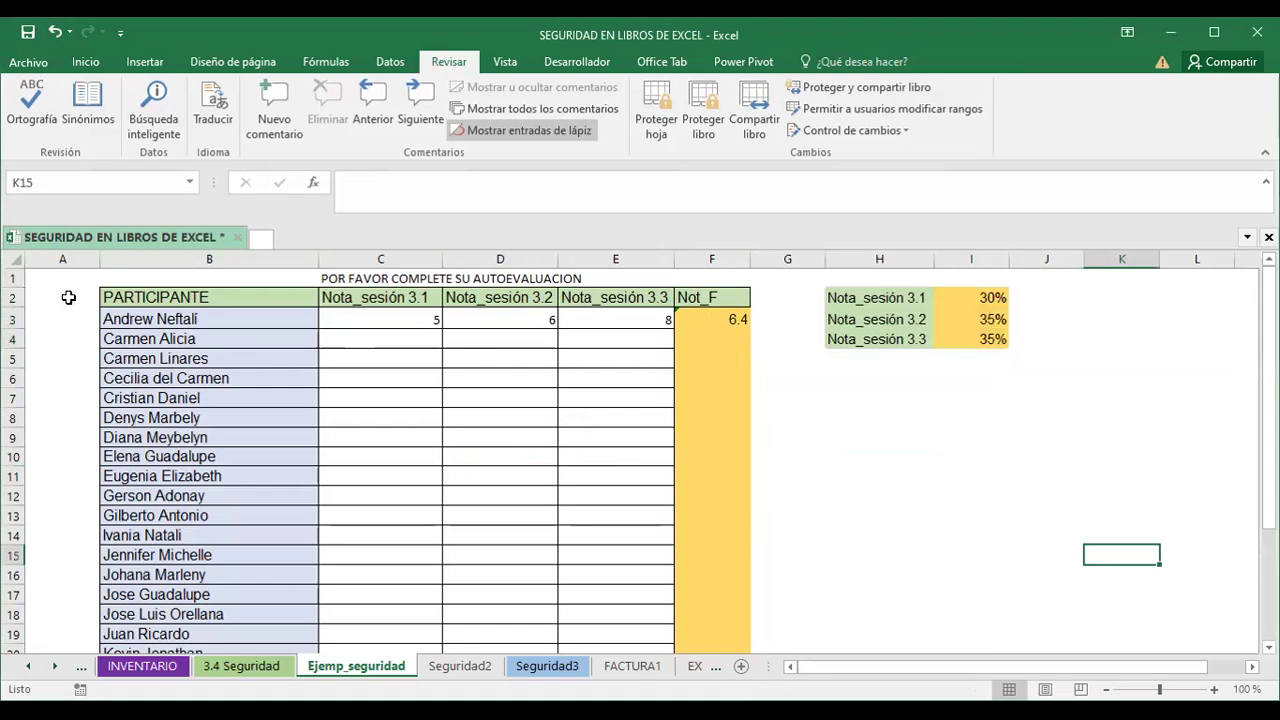
# Select the whole sheet and clear Bloqueada for all cells in Formato de celdas.
pyautogui.click(12, 259)
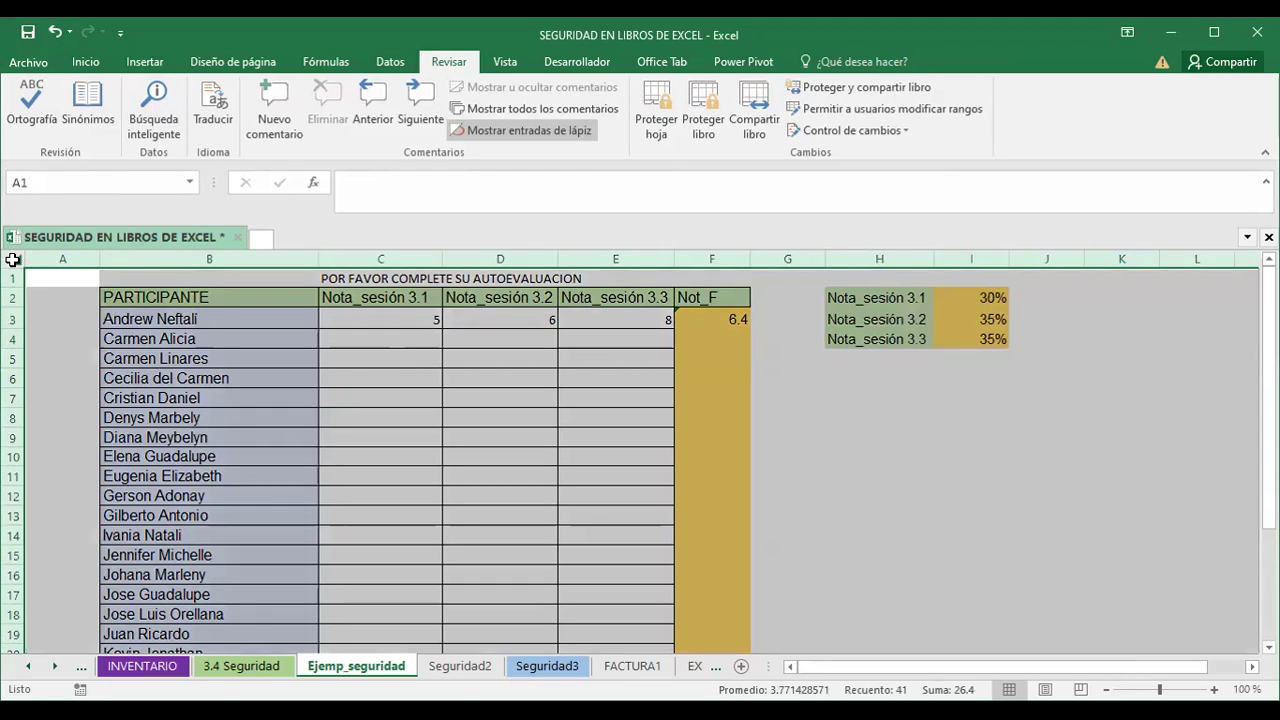
pyautogui.rightClick(12, 259)
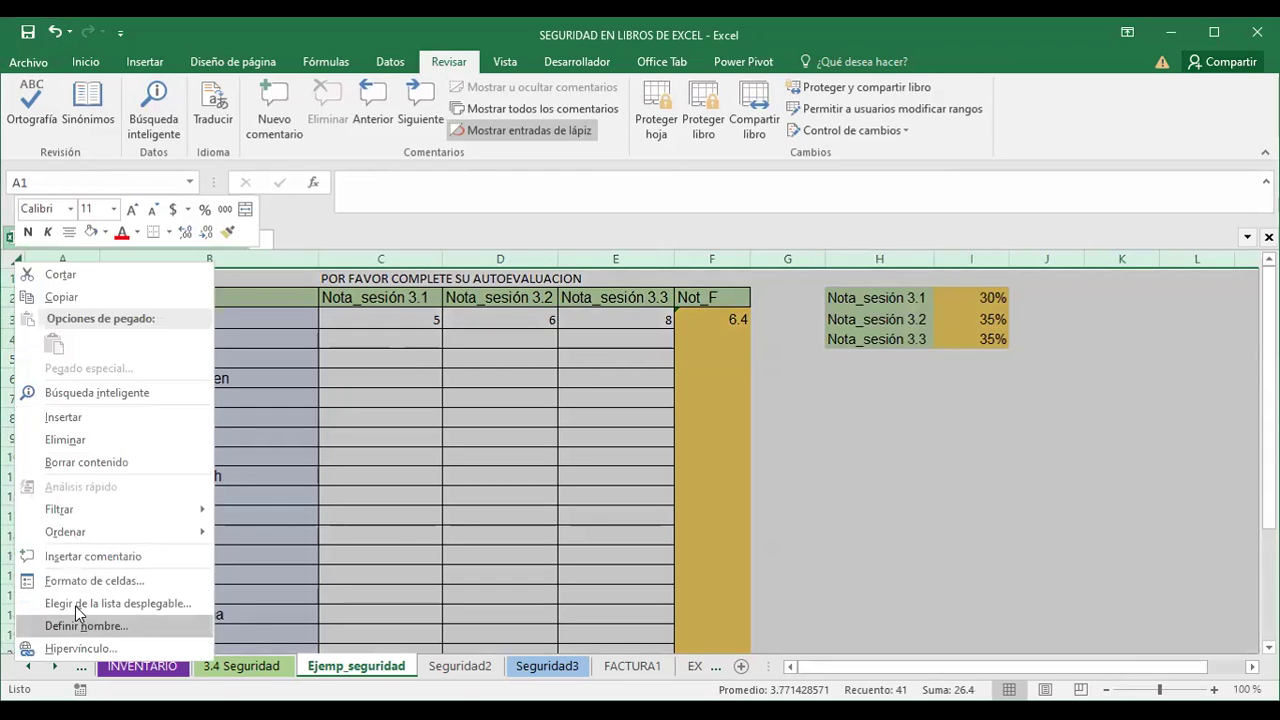
pyautogui.click(88, 583)
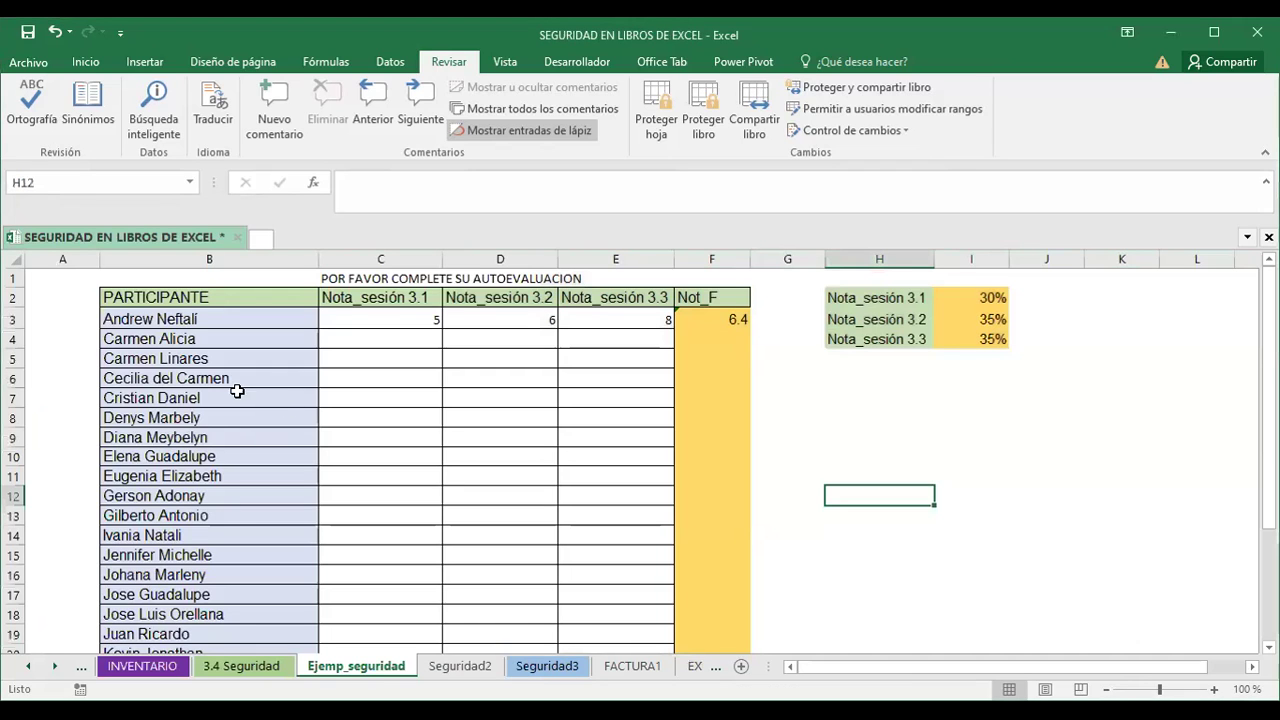
pyautogui.click(492, 674)
pyautogui.click(11, 258)
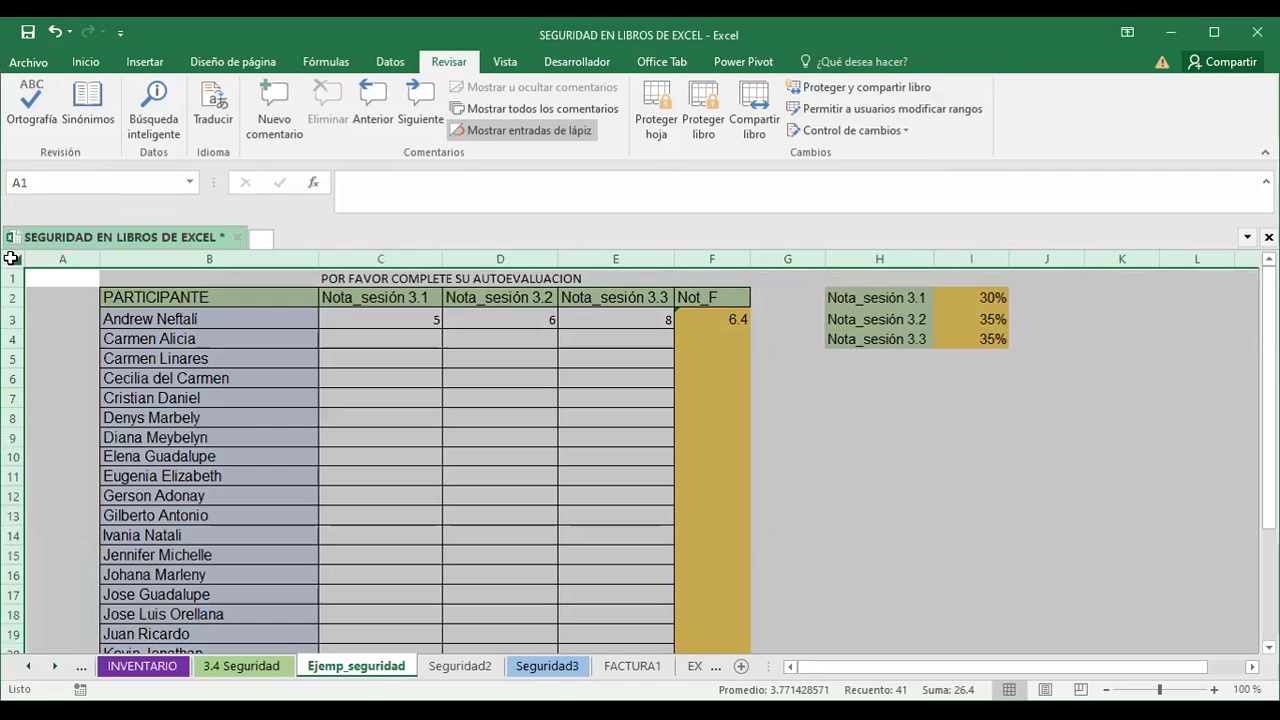
pyautogui.rightClick(11, 258)
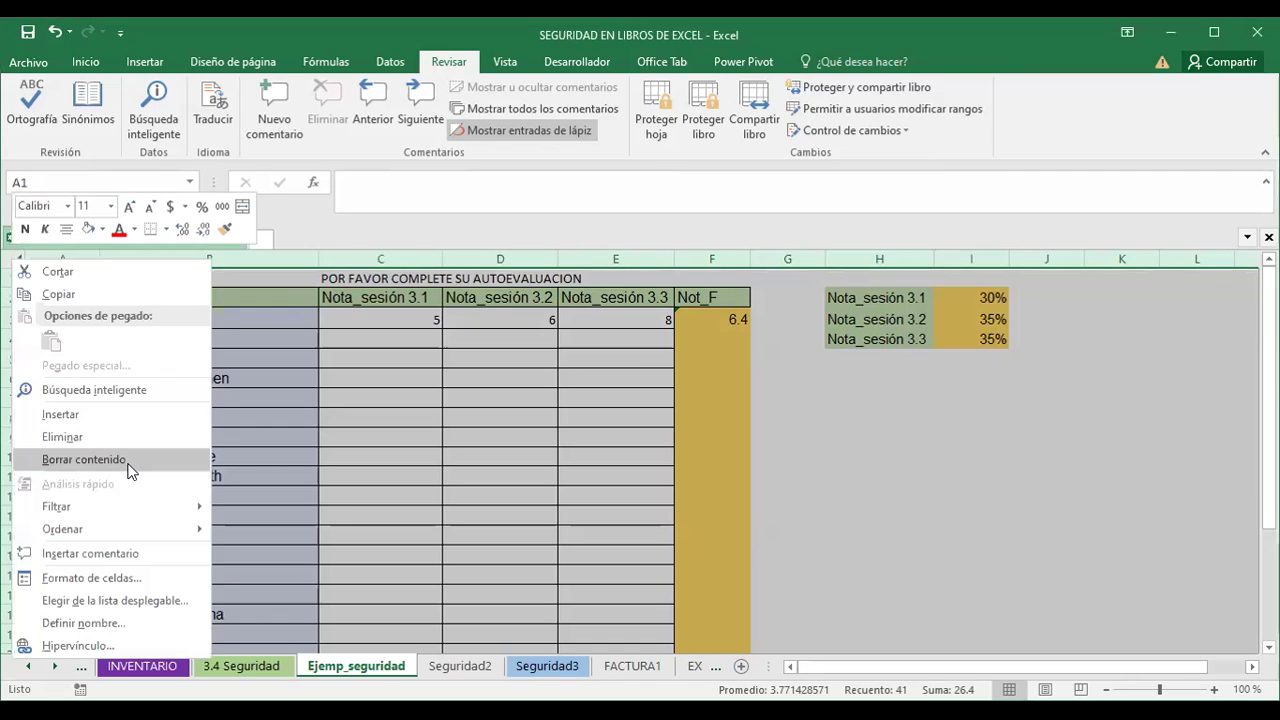
pyautogui.click(118, 580)
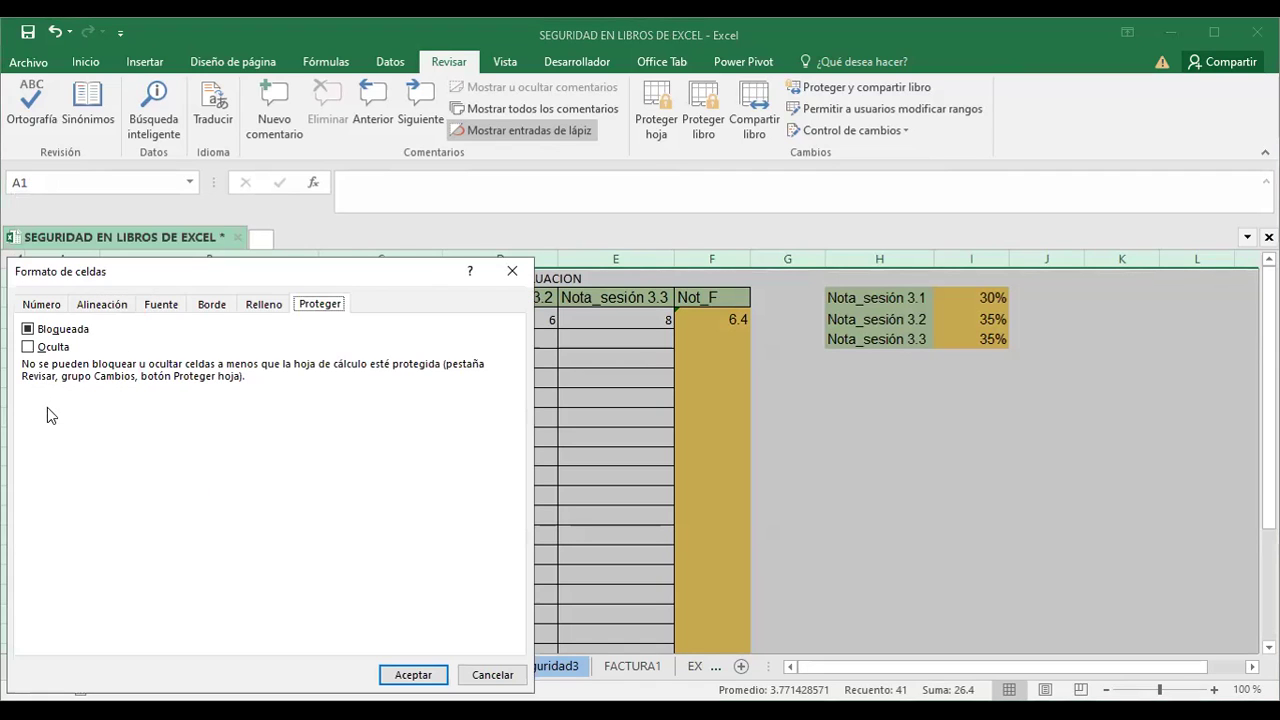
pyautogui.click(30, 331)
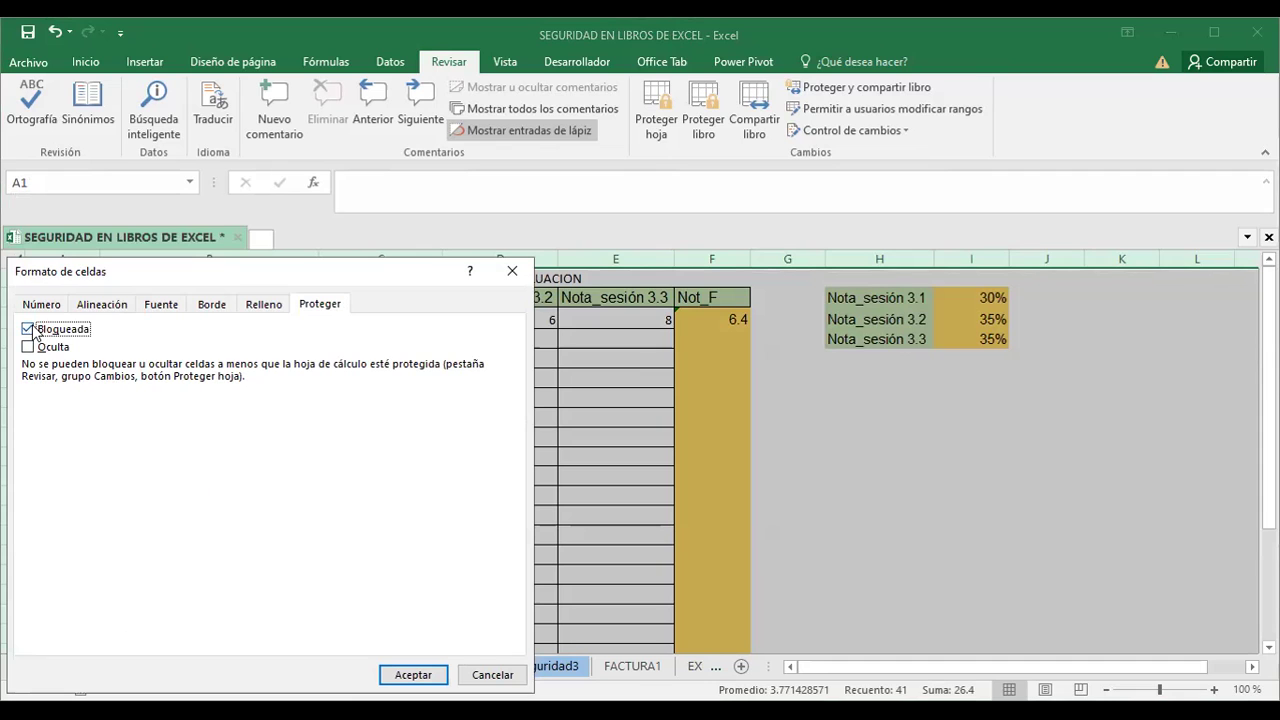
pyautogui.click(408, 675)
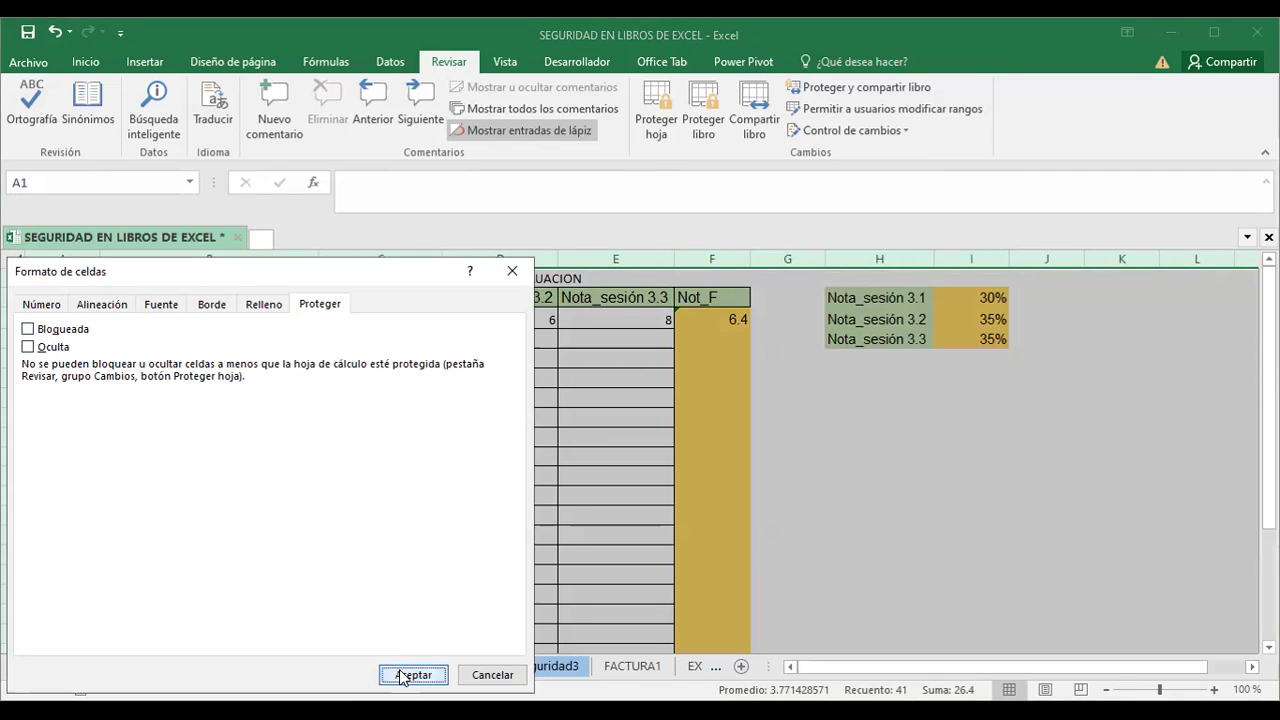
pyautogui.click(533, 485)
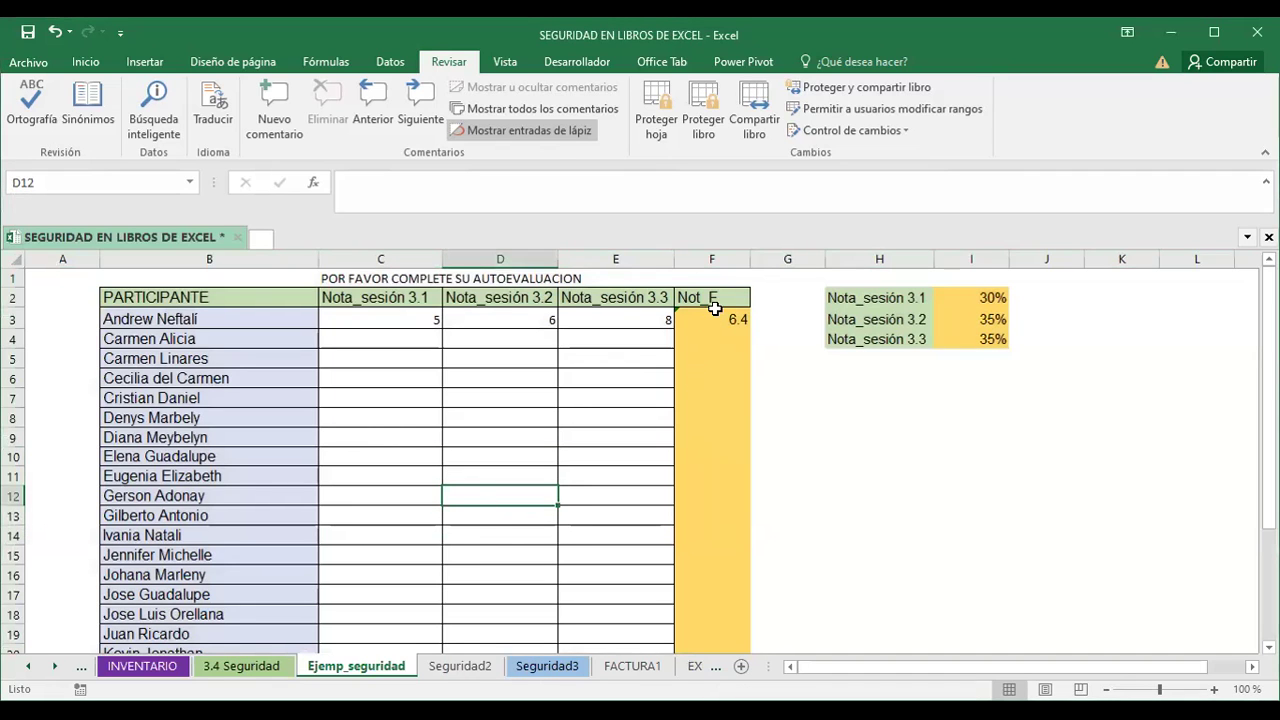
pyautogui.moveTo(715, 317); pyautogui.dragTo(707, 614)
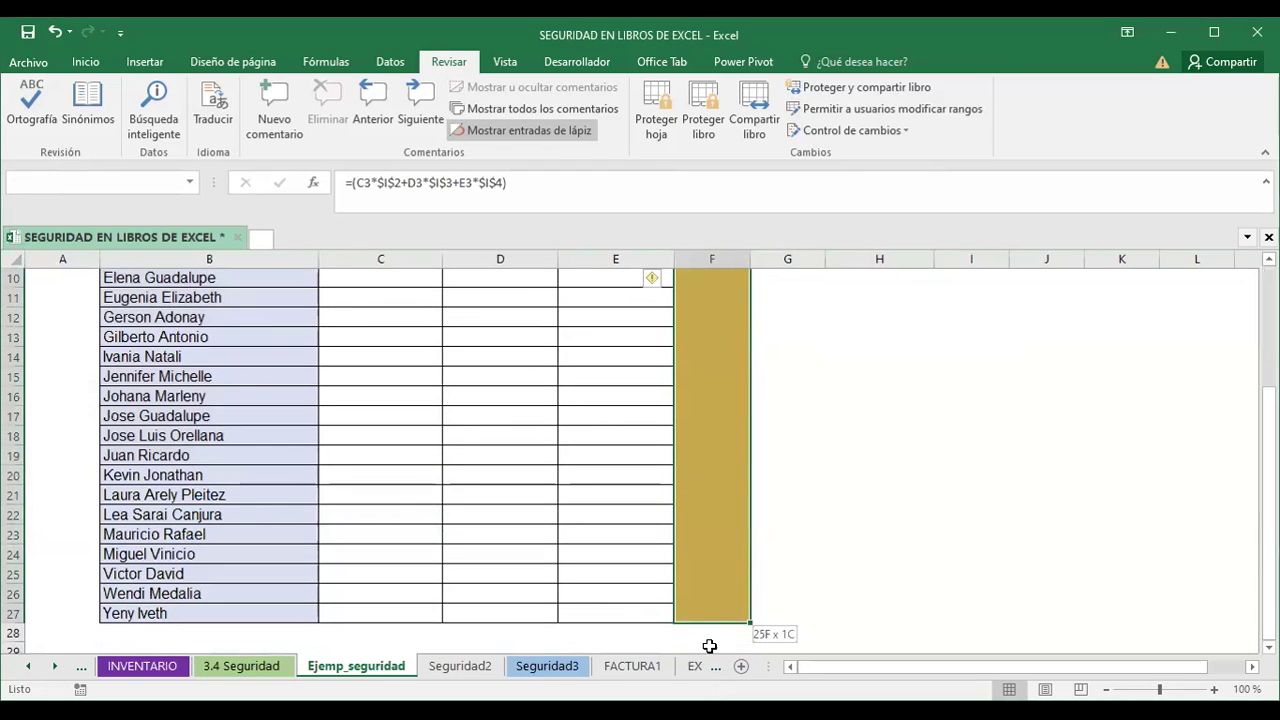
pyautogui.moveTo(1268, 450); pyautogui.dragTo(1268, 330)
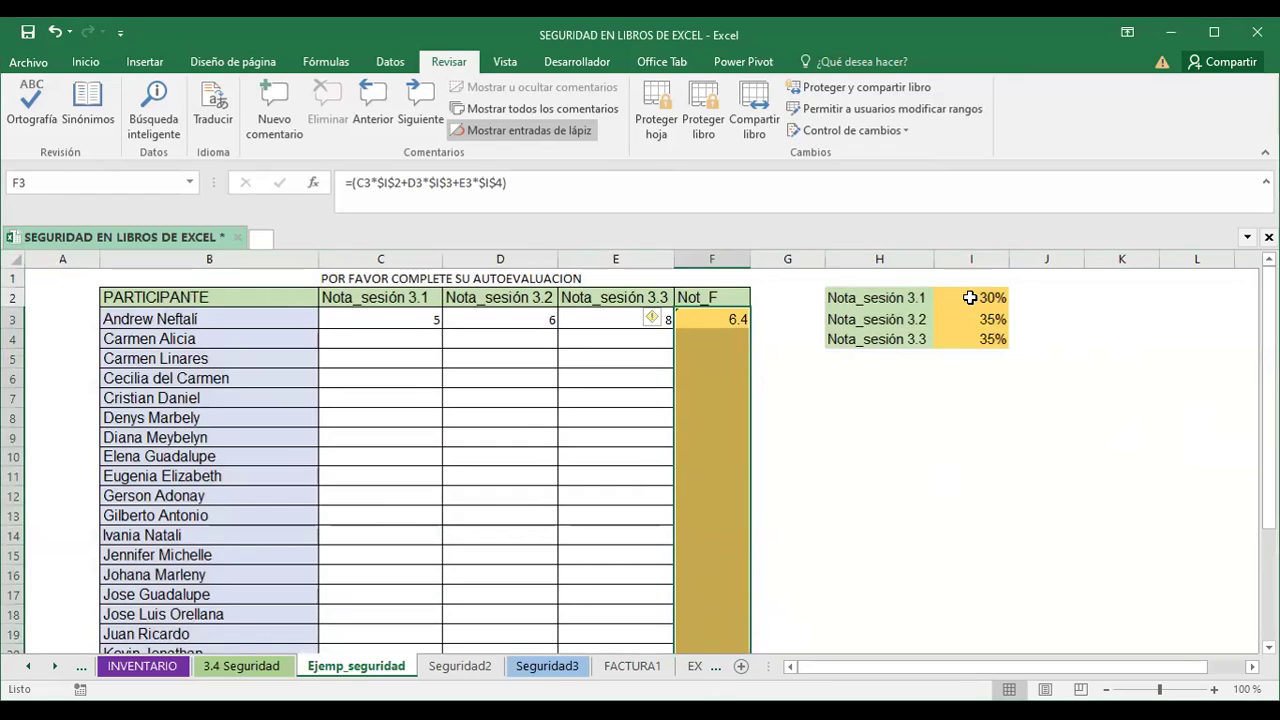
pyautogui.moveTo(971, 294); pyautogui.dragTo(966, 333)
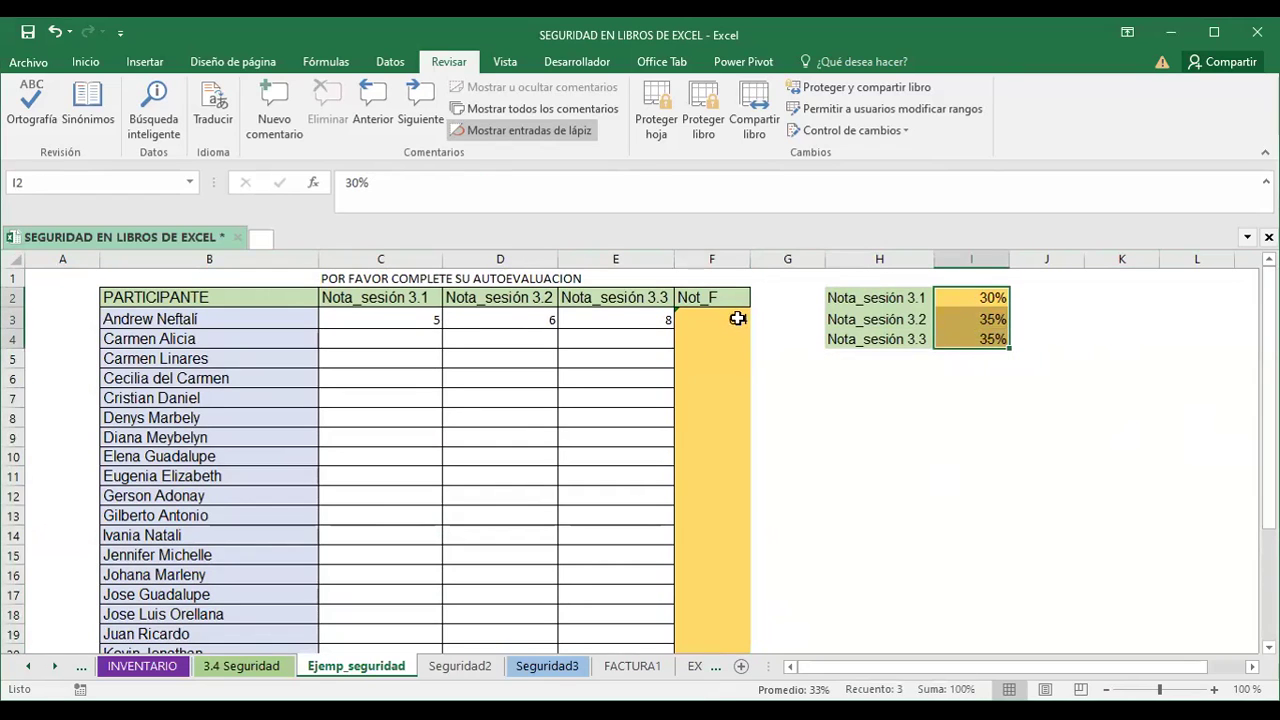
pyautogui.hotkey('ctrl', 'q')
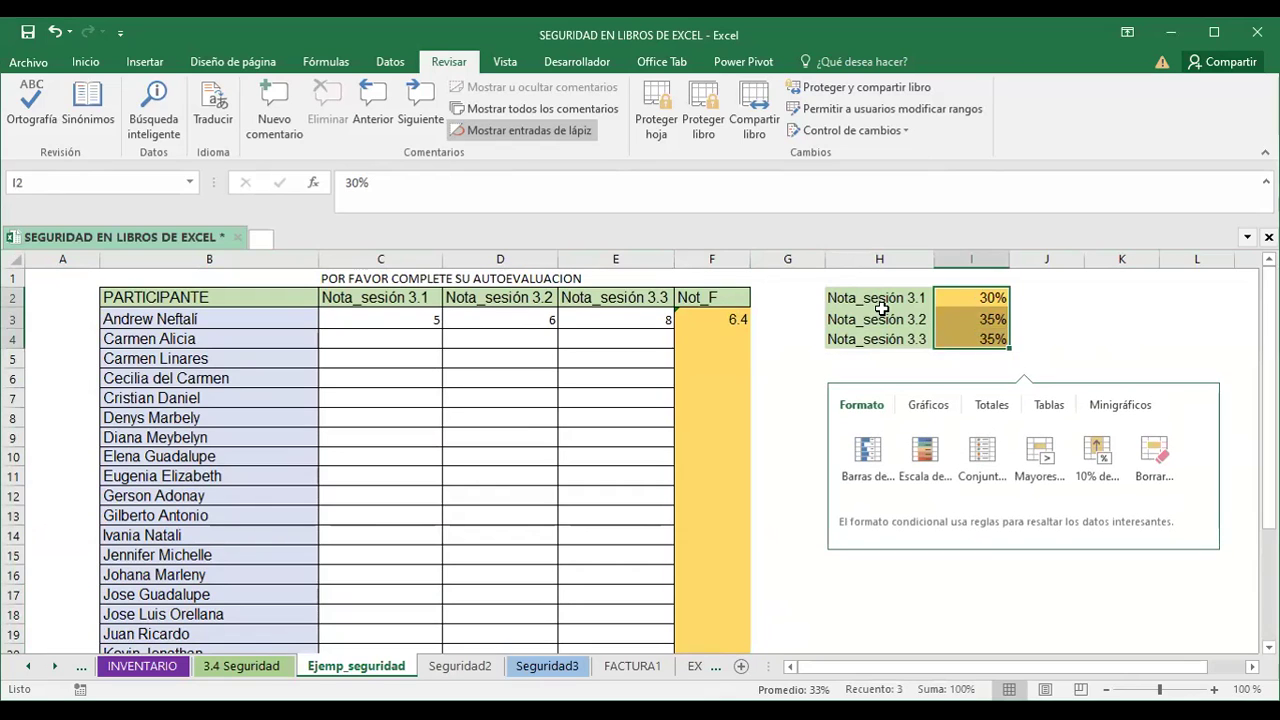
pyautogui.click(957, 297)
pyautogui.moveTo(957, 297); pyautogui.dragTo(960, 340)
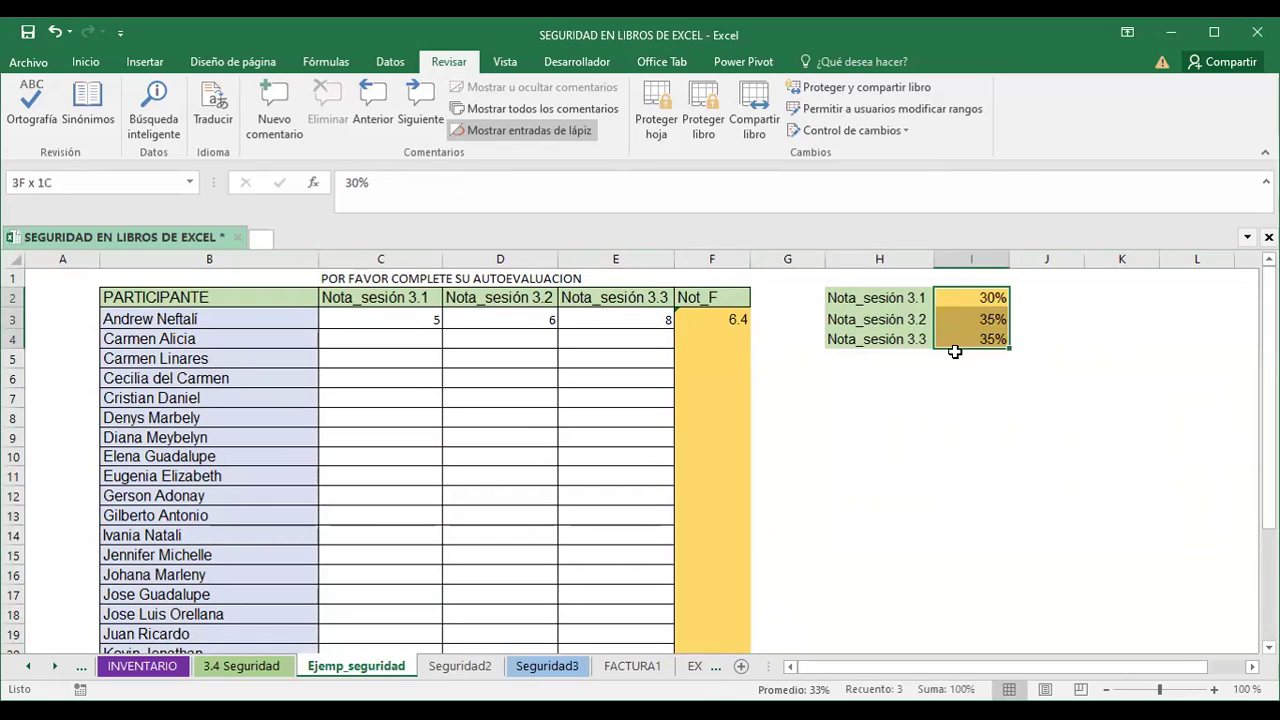
pyautogui.moveTo(720, 320); pyautogui.dragTo(745, 640)
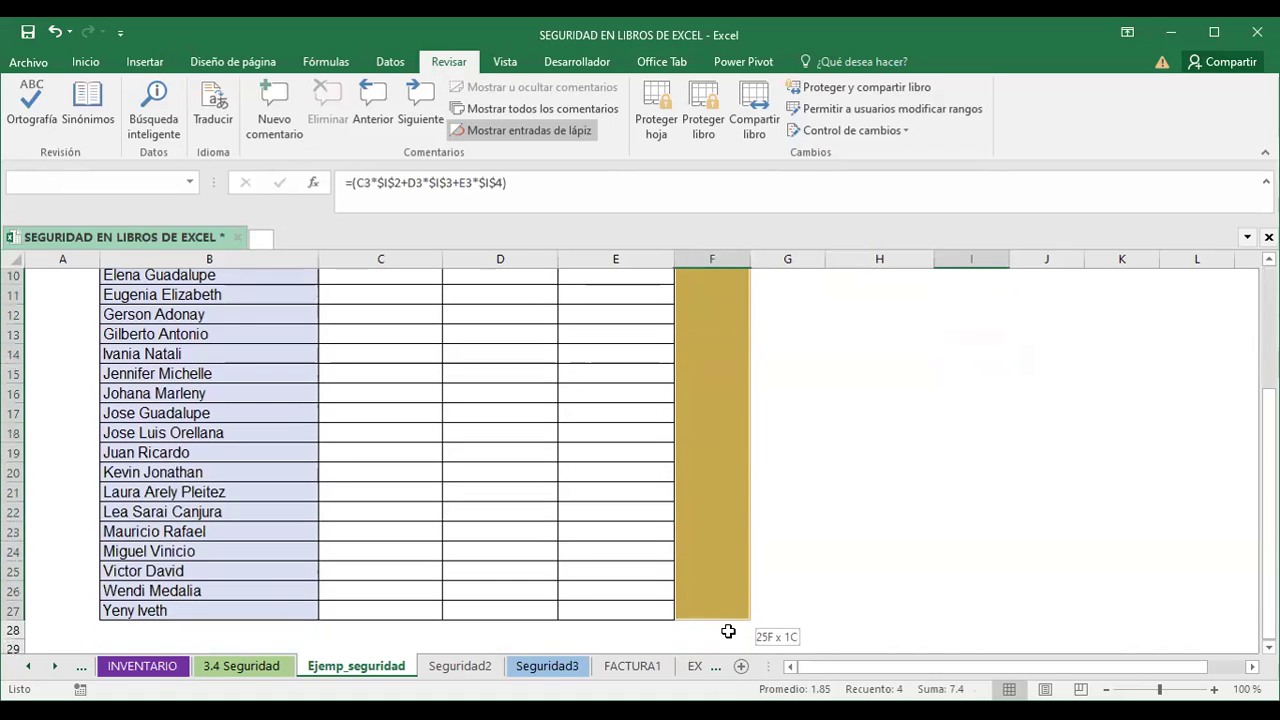
pyautogui.moveTo(745, 640); pyautogui.dragTo(722, 595)
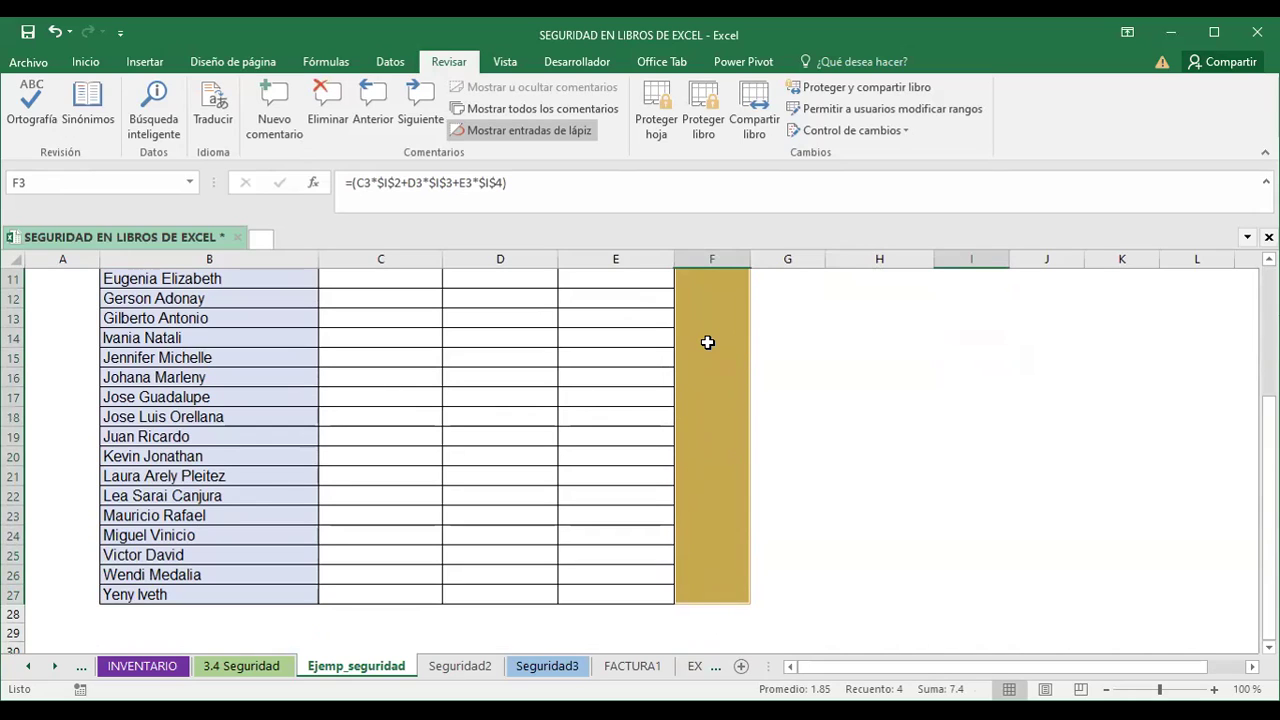
pyautogui.rightClick(707, 342)
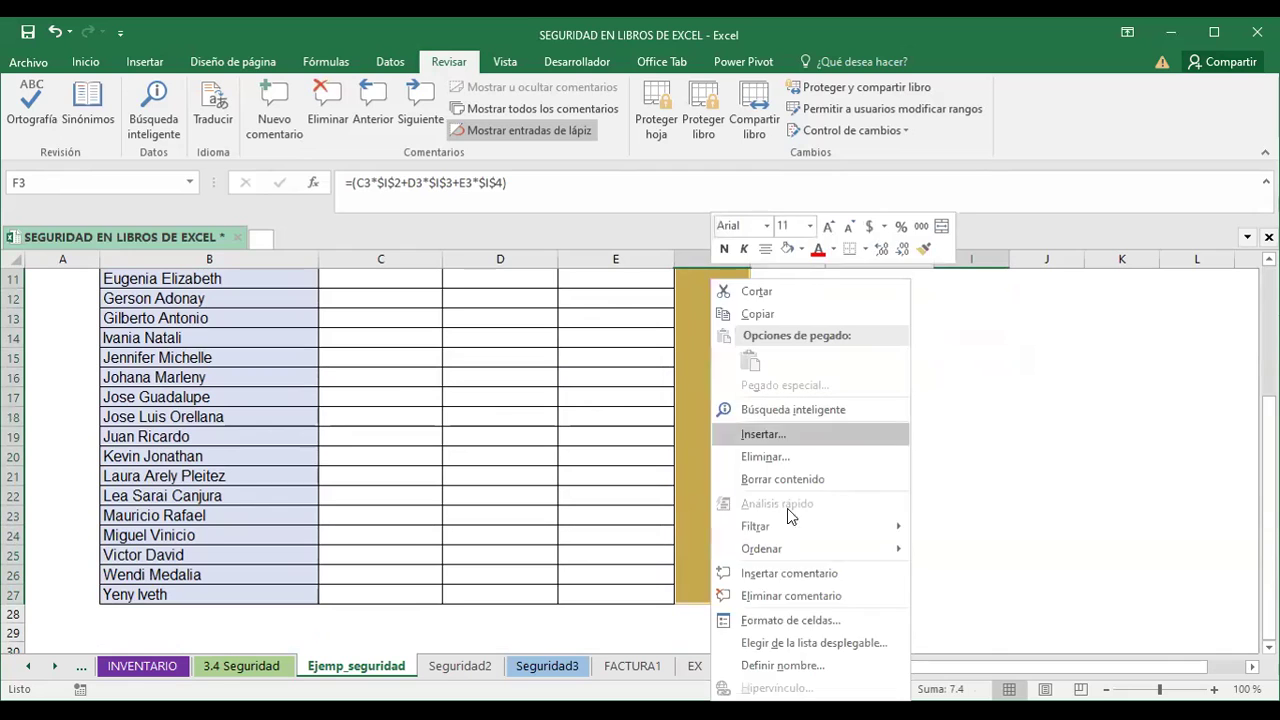
pyautogui.click(815, 621)
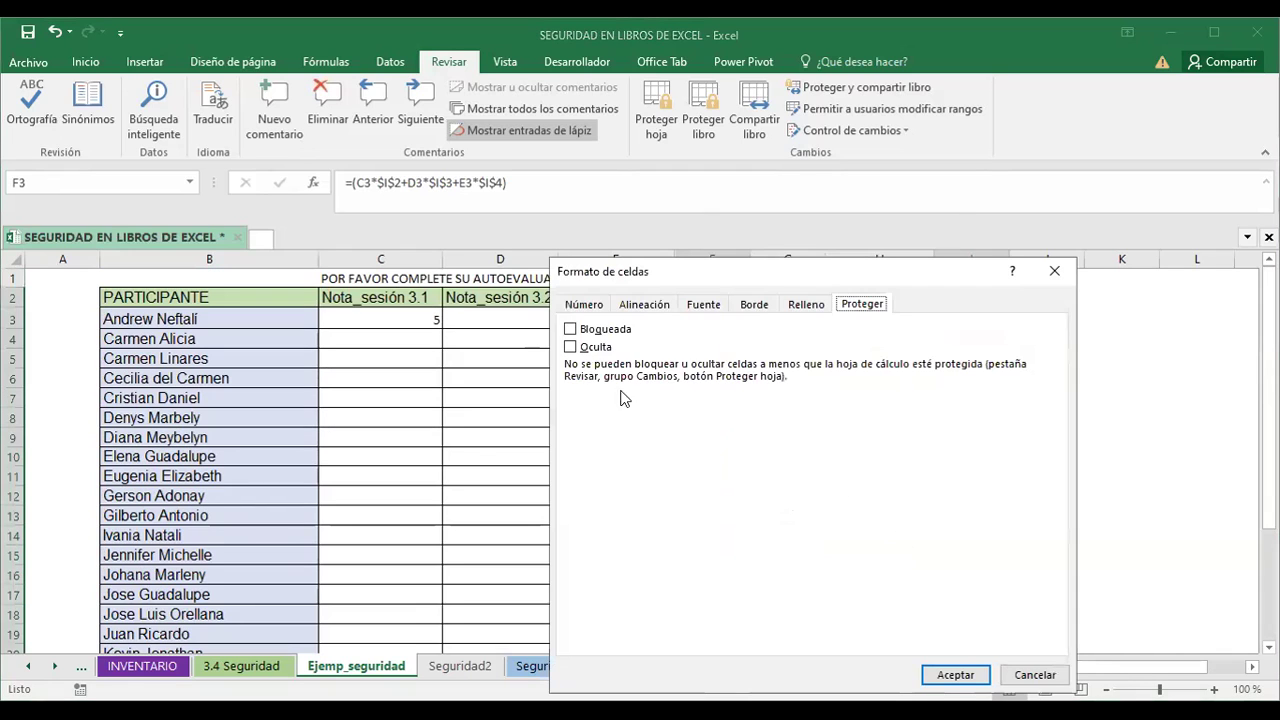
pyautogui.click(570, 329)
pyautogui.click(957, 675)
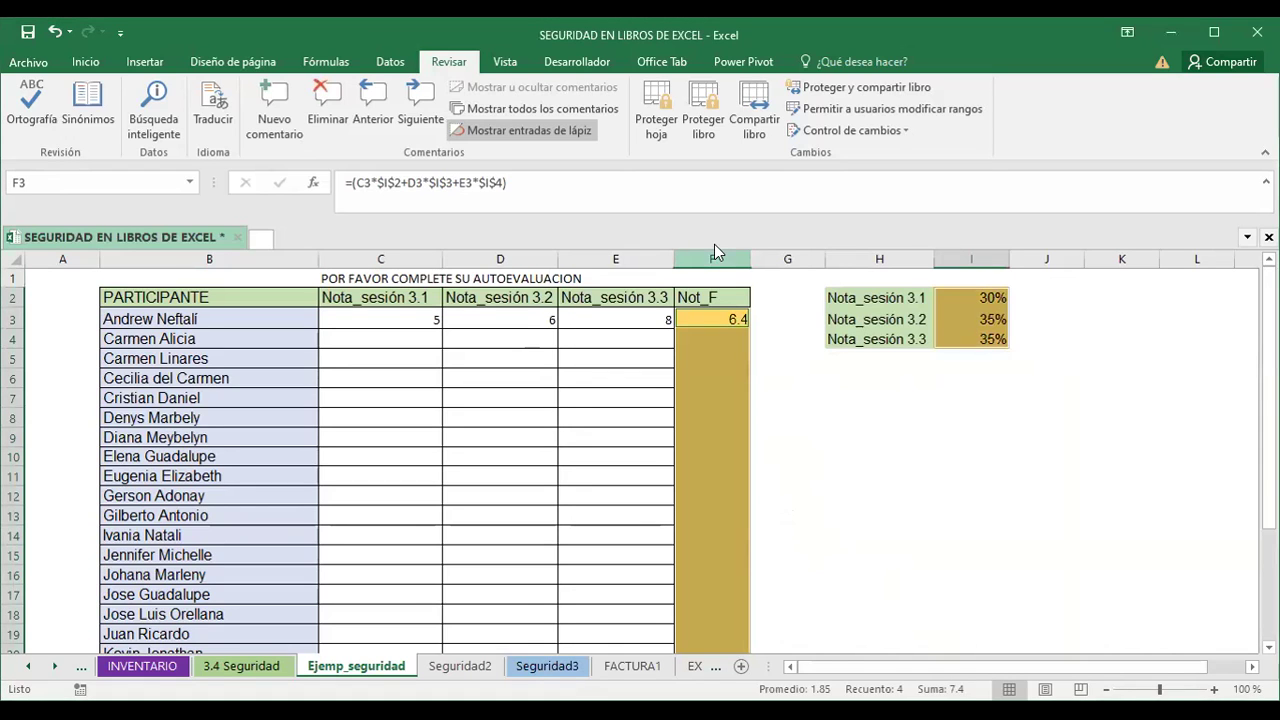
pyautogui.click(657, 110)
pyautogui.click(561, 567)
pyautogui.click(366, 376)
pyautogui.write('23')
pyautogui.click(473, 380)
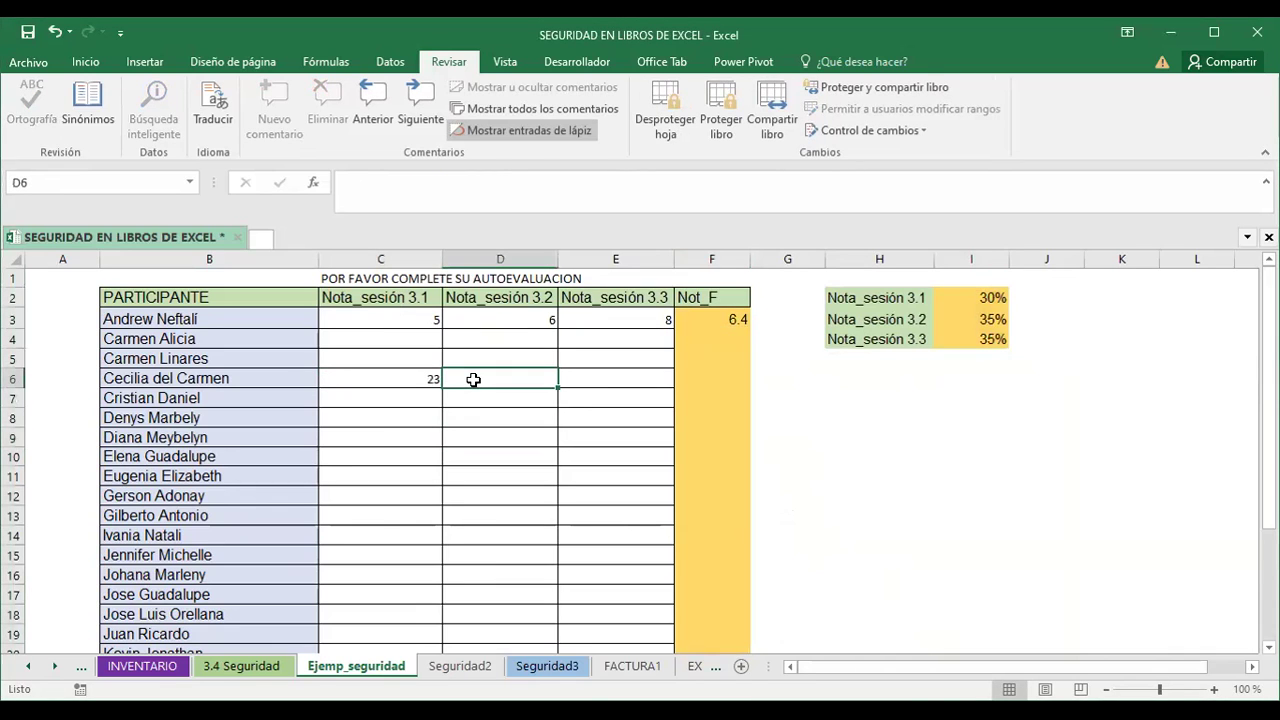
pyautogui.doubleClick(473, 380)
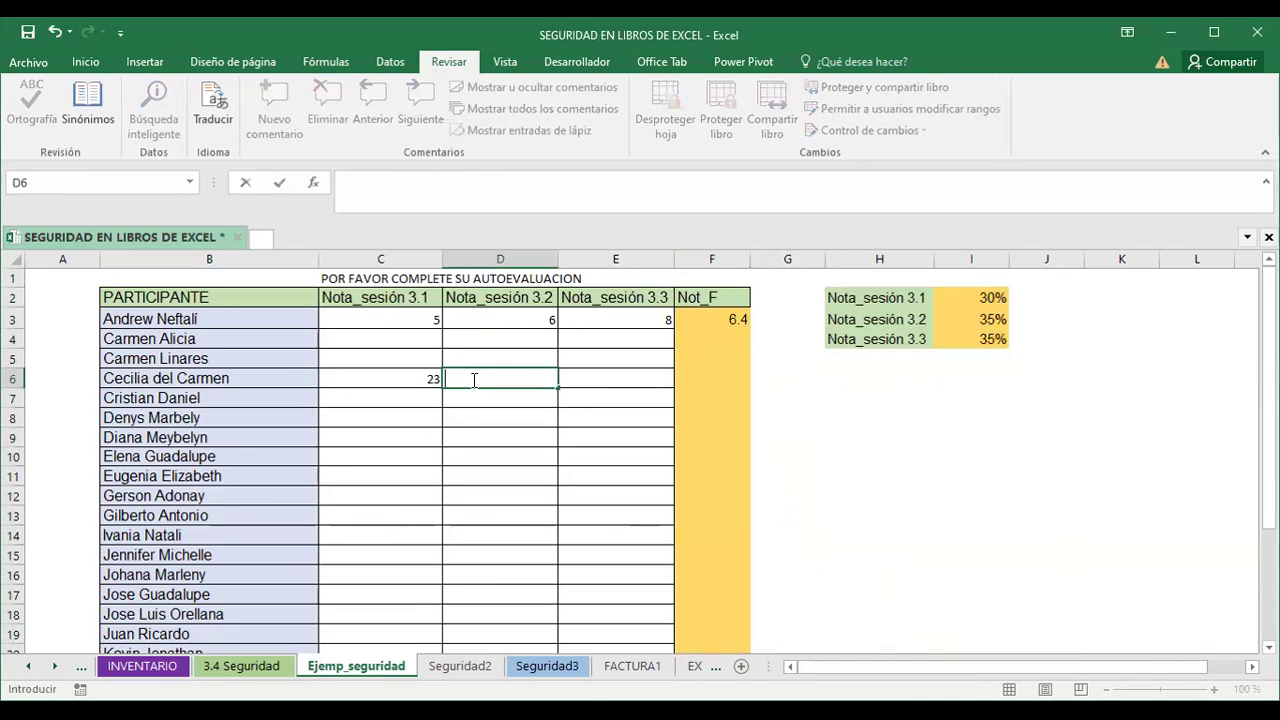
pyautogui.click(415, 376)
pyautogui.write('4')
pyautogui.press('Tab')
pyautogui.press('Up')
pyautogui.press('Up')
pyautogui.press('Up')
pyautogui.press('Left')
pyautogui.press('Down')
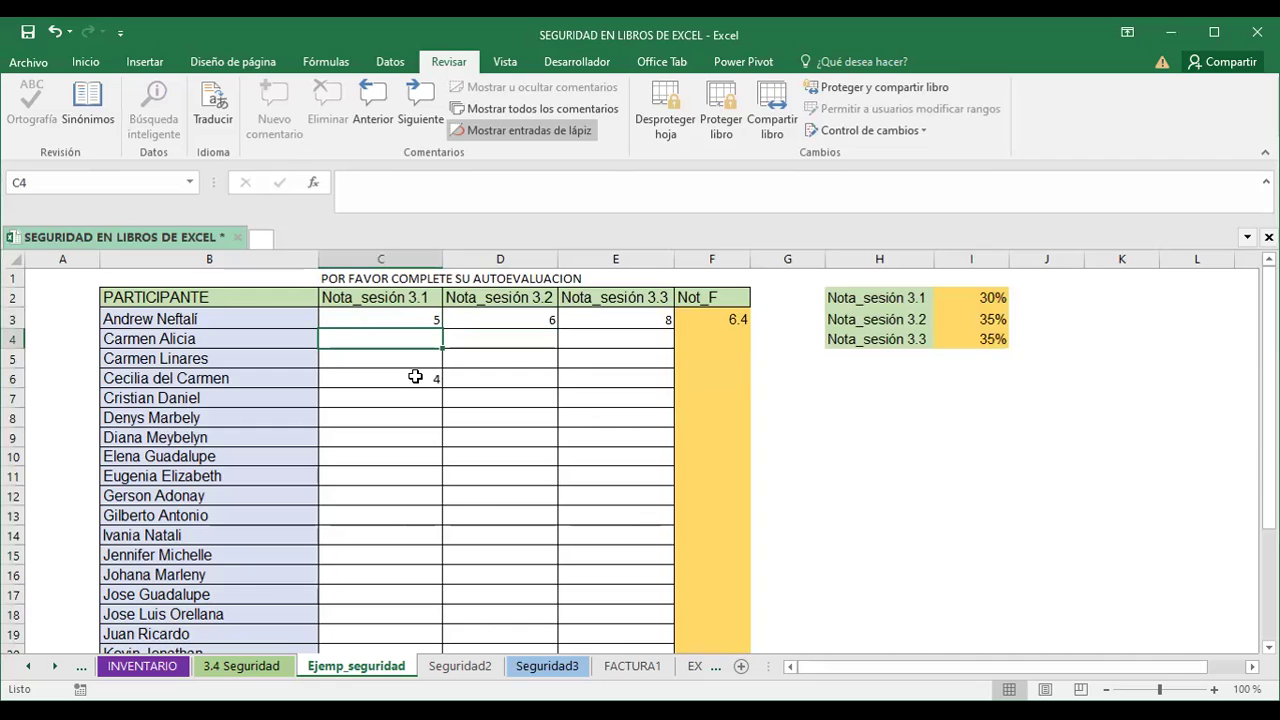
pyautogui.write('4')
pyautogui.press('Tab')
pyautogui.write('7')
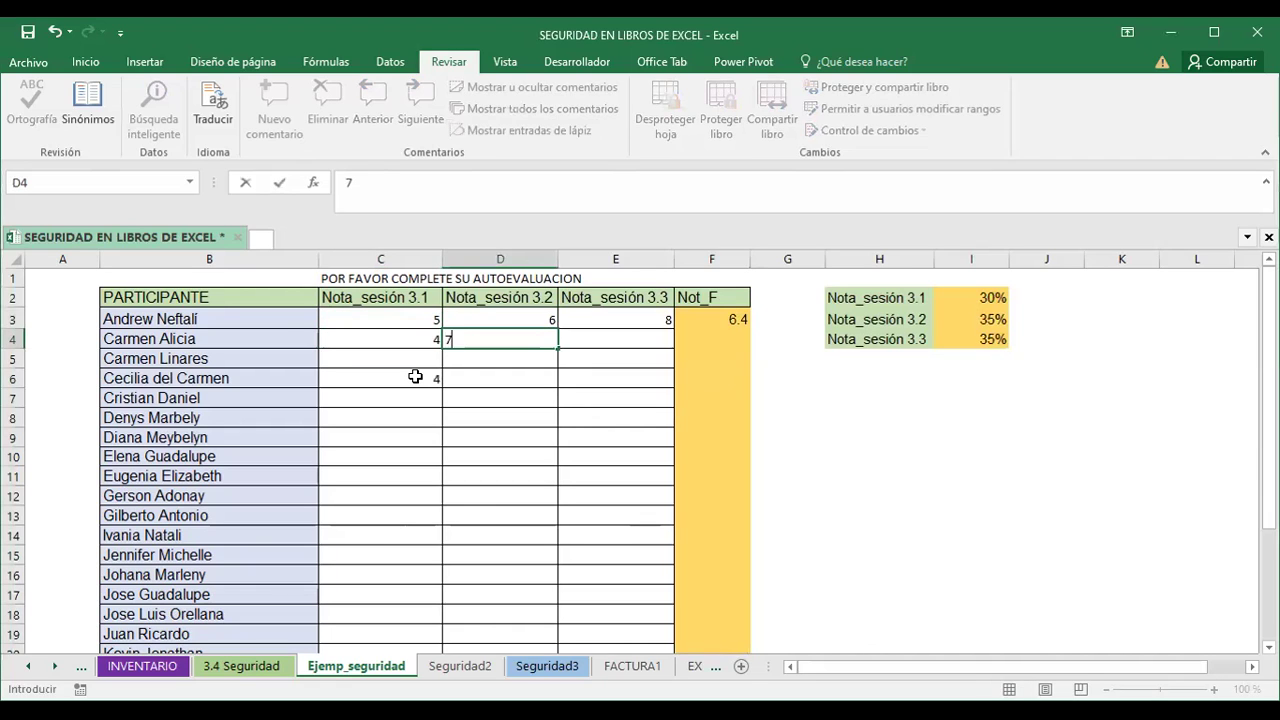
pyautogui.press('Tab')
pyautogui.write('8')
pyautogui.press('Tab')
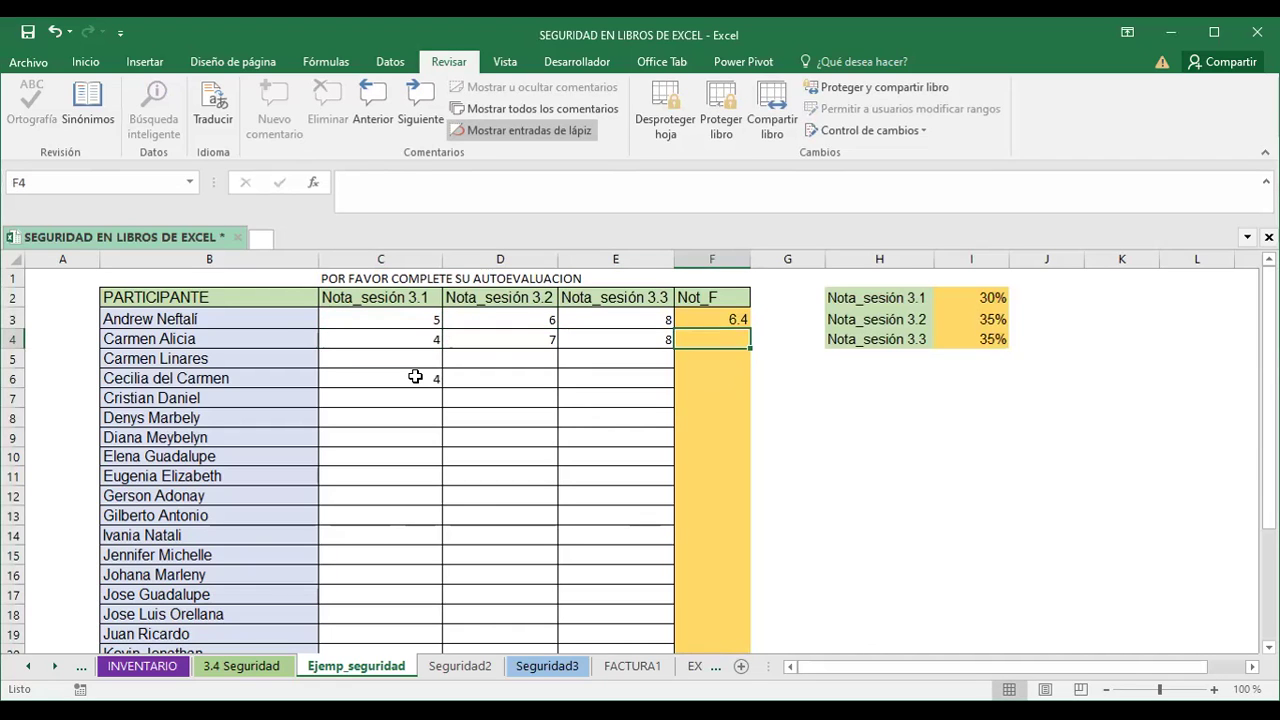
pyautogui.click(726, 320)
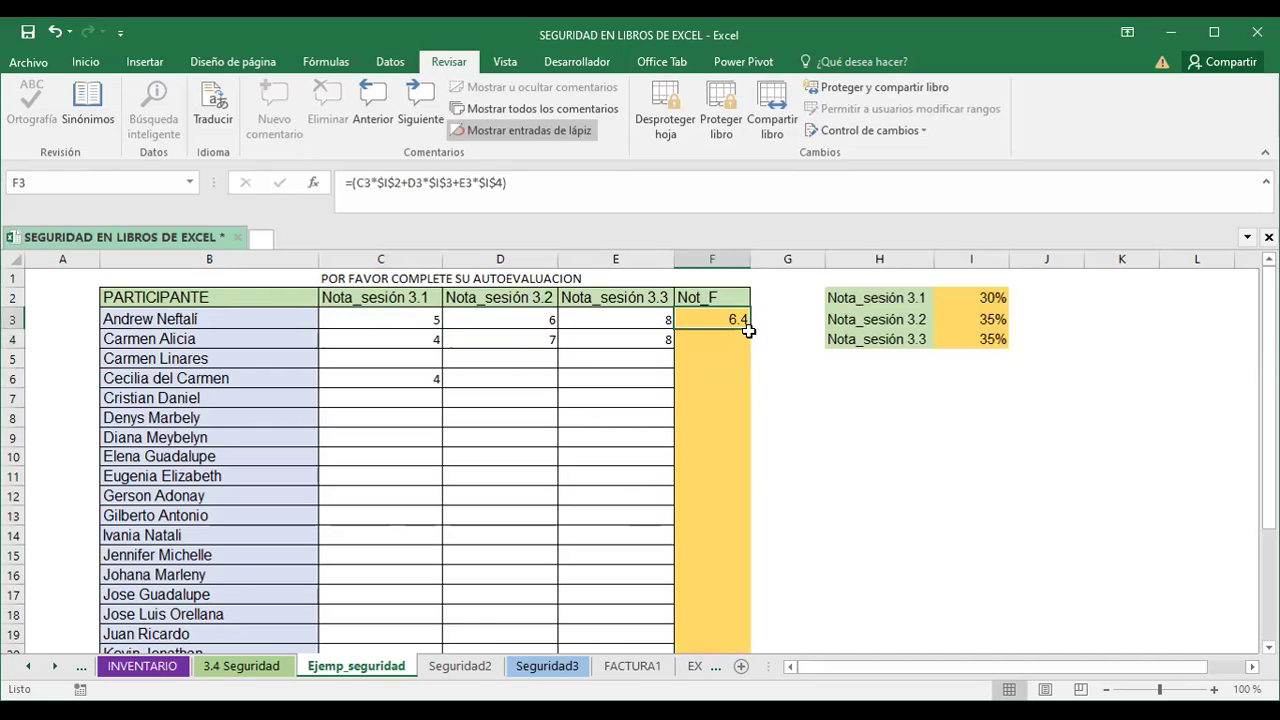
pyautogui.moveTo(749, 331); pyautogui.dragTo(759, 467)
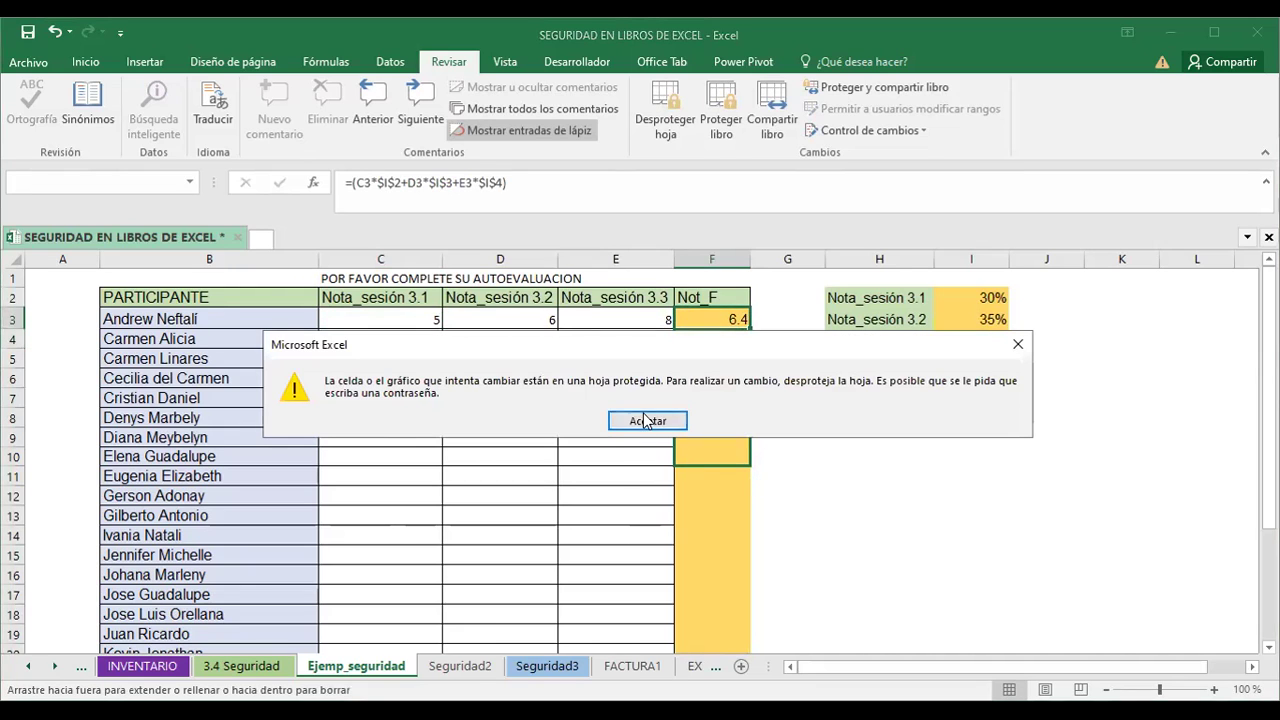
pyautogui.click(648, 420)
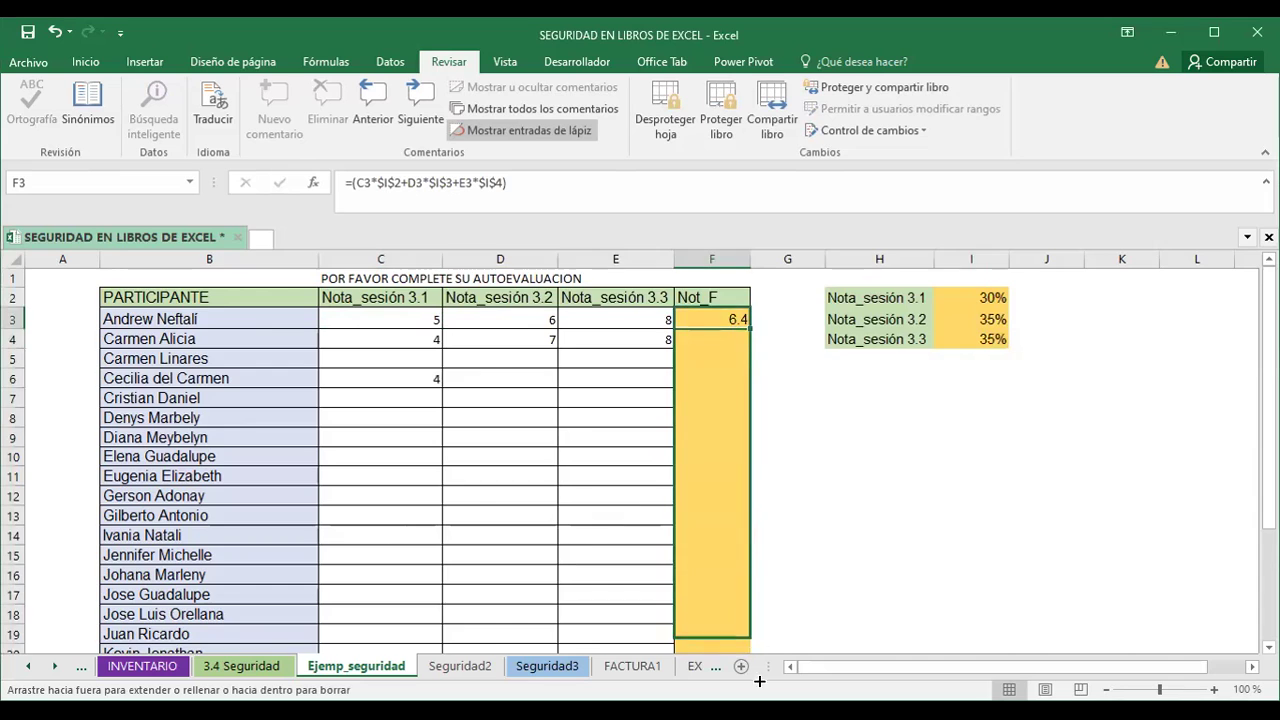
pyautogui.moveTo(751, 328); pyautogui.dragTo(874, 514)
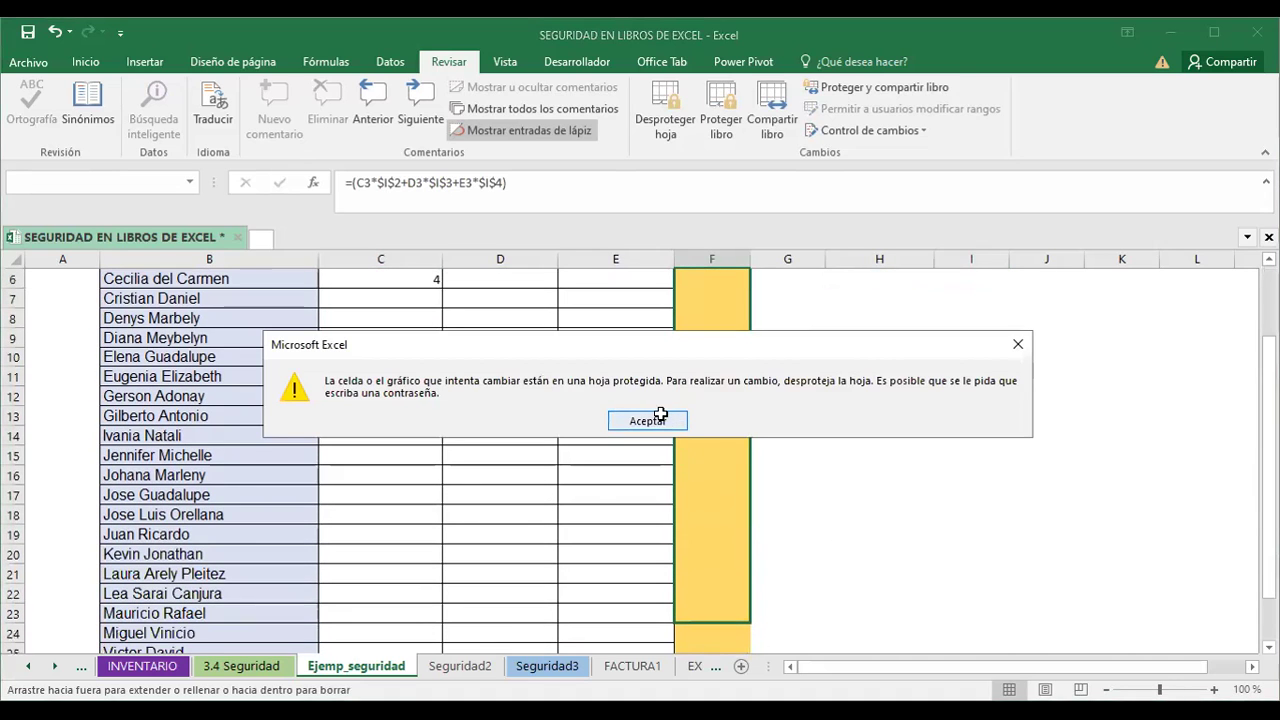
pyautogui.click(664, 421)
pyautogui.click(975, 300)
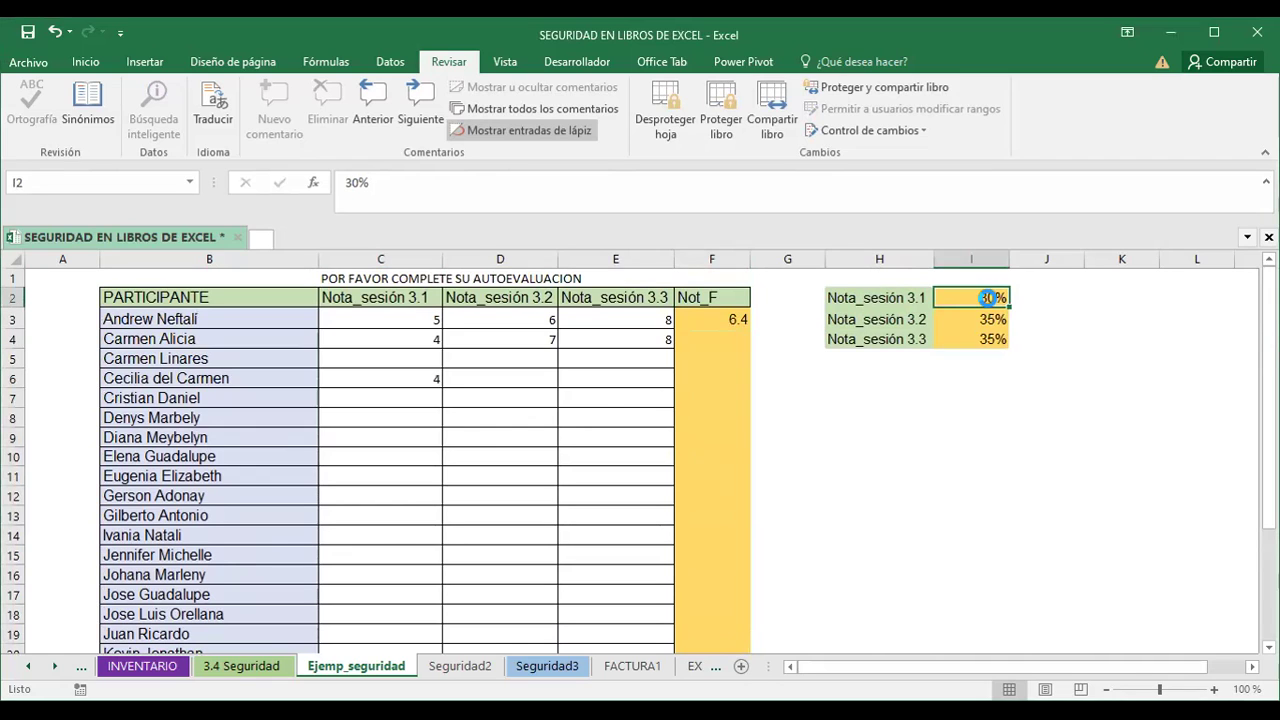
# Confirm the 30% weight is locked, then unprotect the sheet.
pyautogui.doubleClick(988, 298)
pyautogui.press('Return')
pyautogui.click(940, 492)
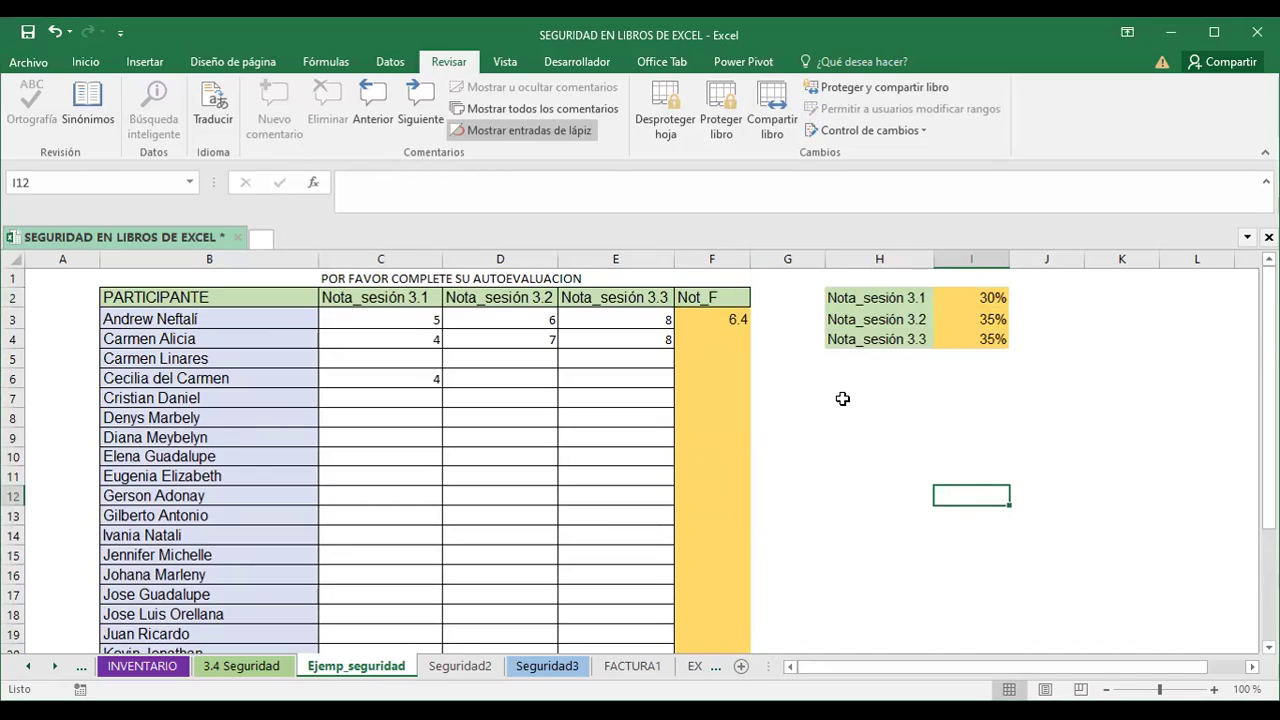
pyautogui.click(673, 126)
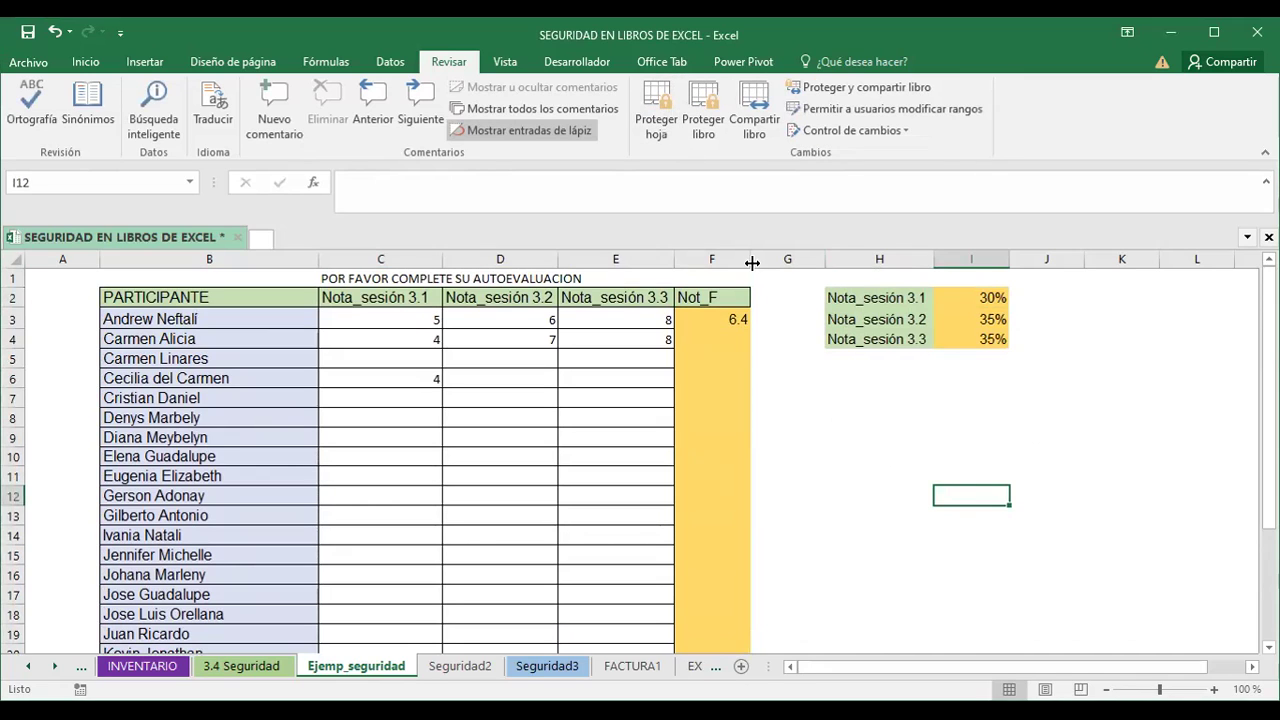
# Fill the Not_F formula from F3 down to F27, showing 6.45 and 1.2.
pyautogui.click(745, 320)
pyautogui.moveTo(750, 329)
pyautogui.mouseDown()
pyautogui.moveTo(744, 537)
pyautogui.moveTo(716, 640)
pyautogui.moveTo(710, 621)
pyautogui.mouseUp()
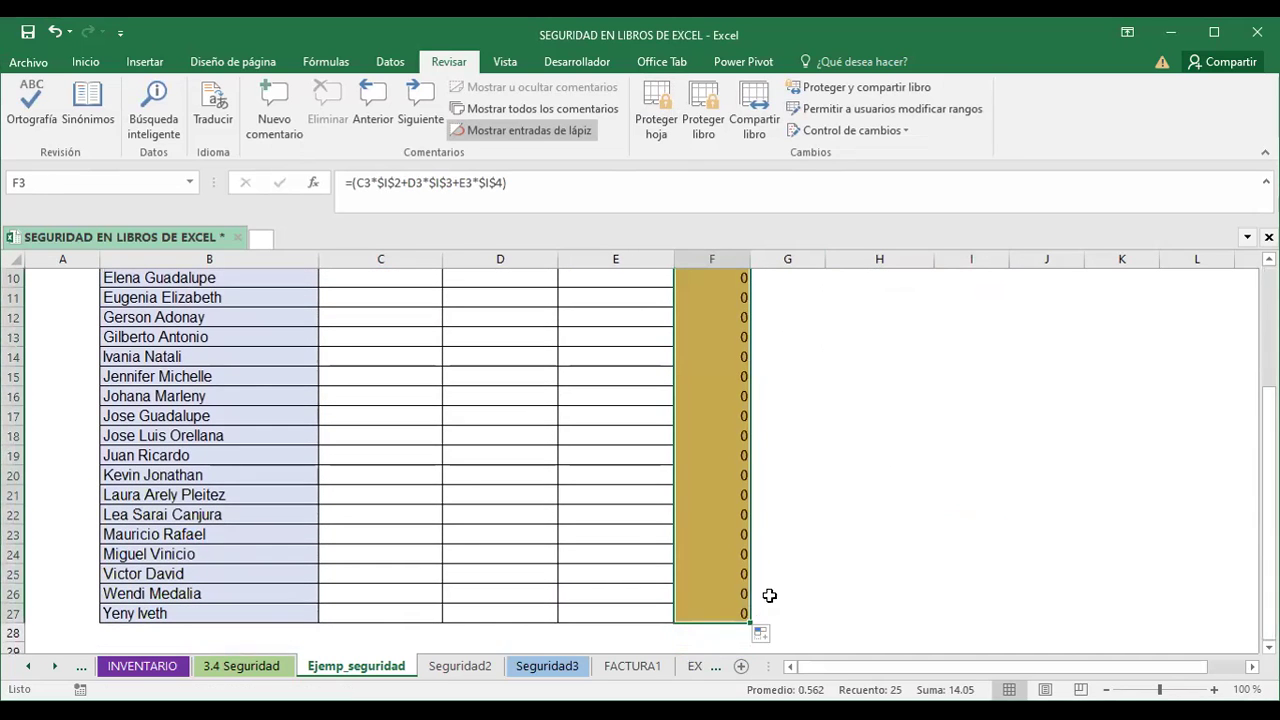
pyautogui.scroll(3, 904, 560)
pyautogui.click(903, 557)
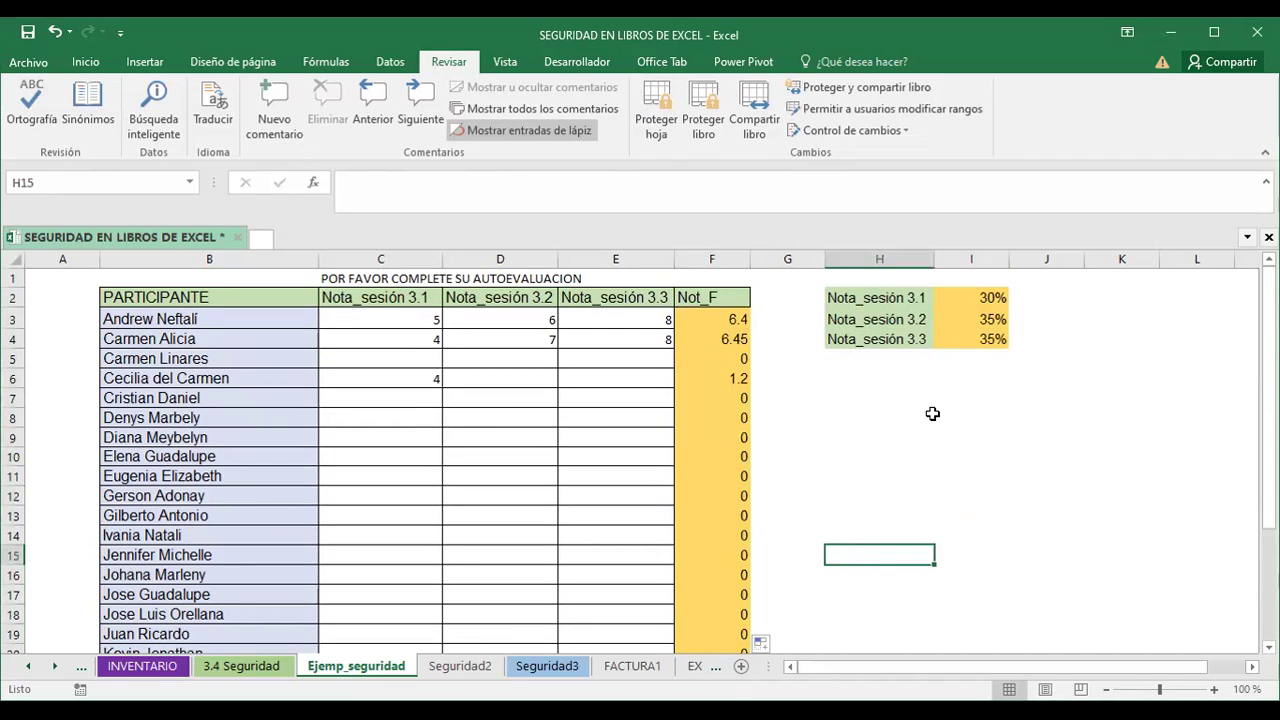
pyautogui.click(982, 336)
pyautogui.click(986, 455)
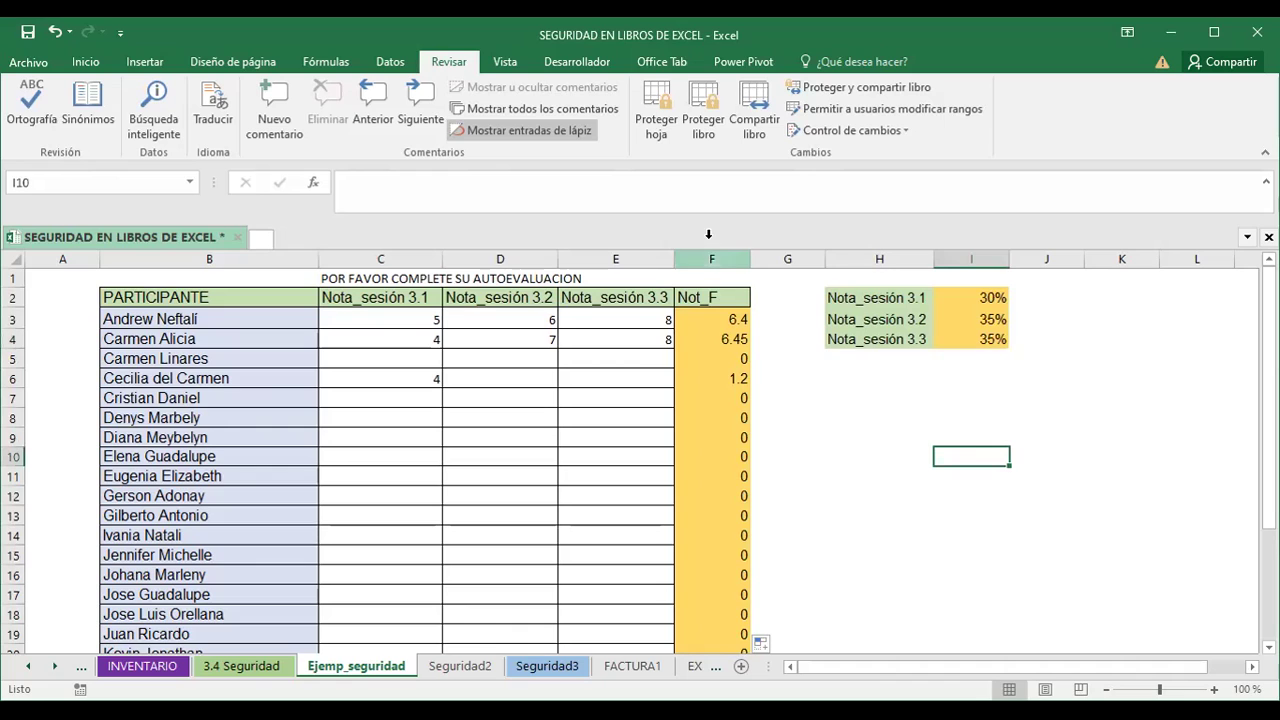
pyautogui.click(668, 118)
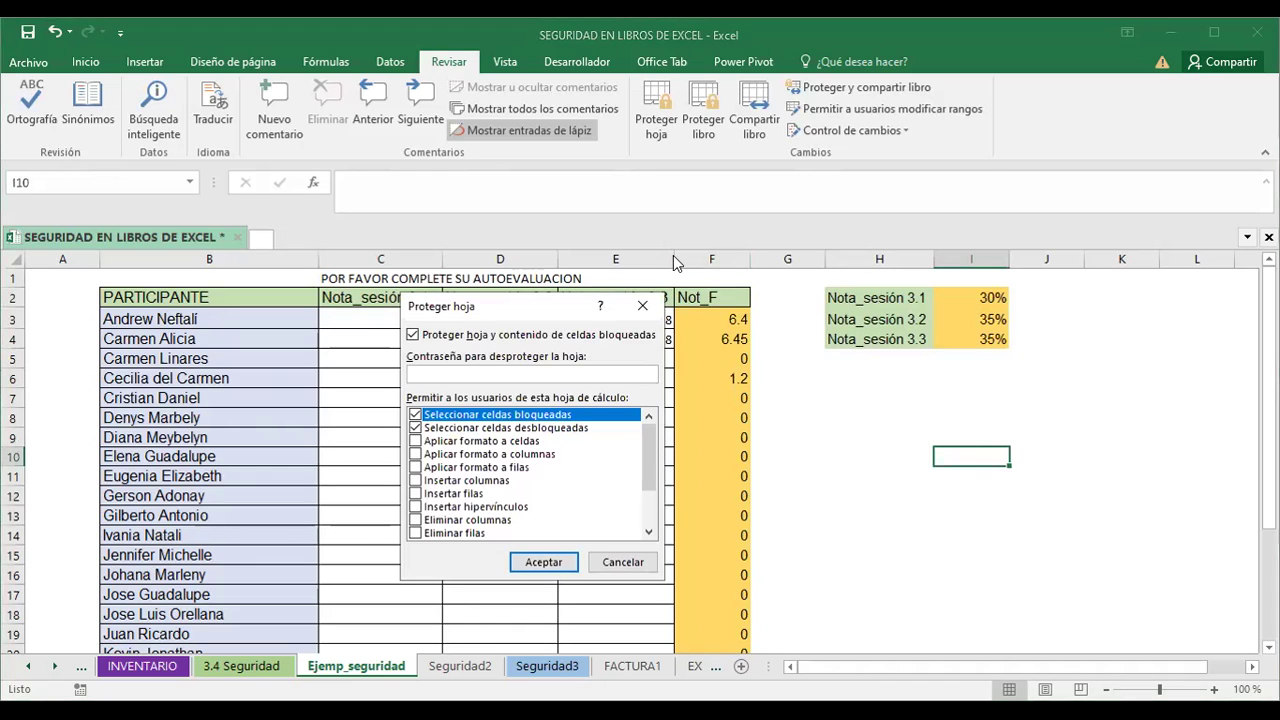
# Protect the sheet and verify the Not_F cells and the I3 weight reject edits.
pyautogui.click(552, 563)
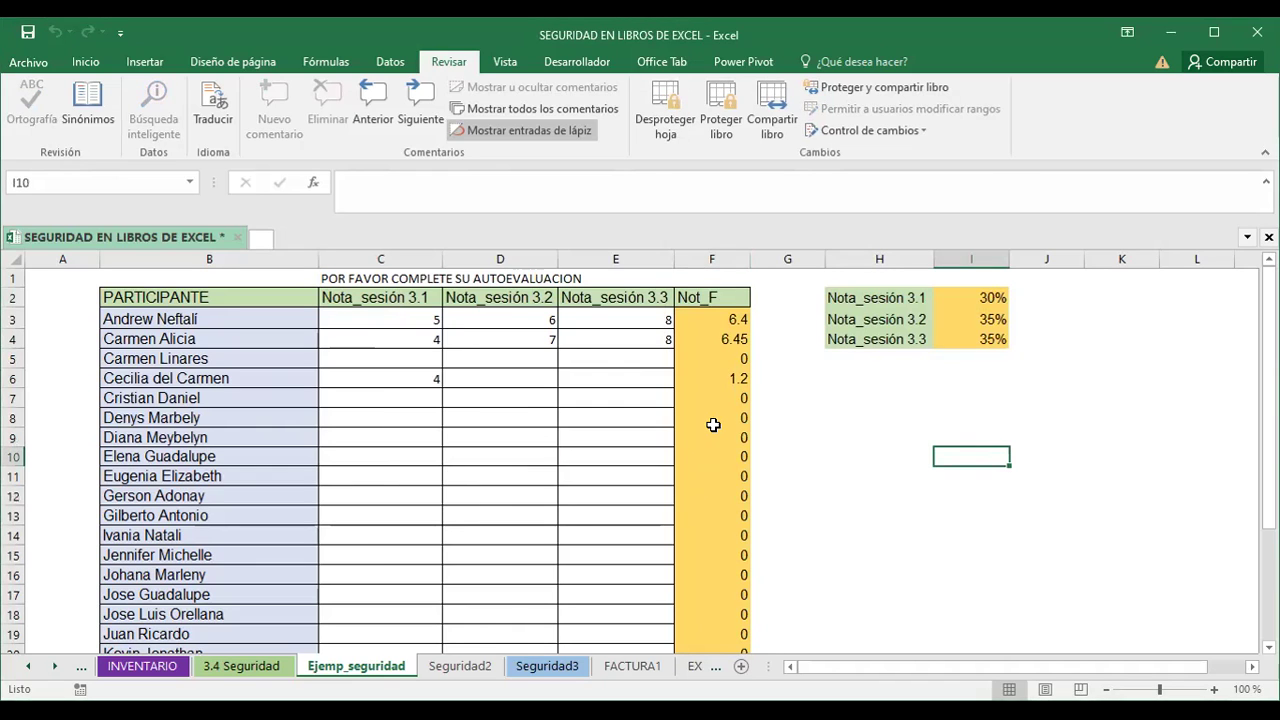
pyautogui.click(713, 425)
pyautogui.doubleClick(712, 424)
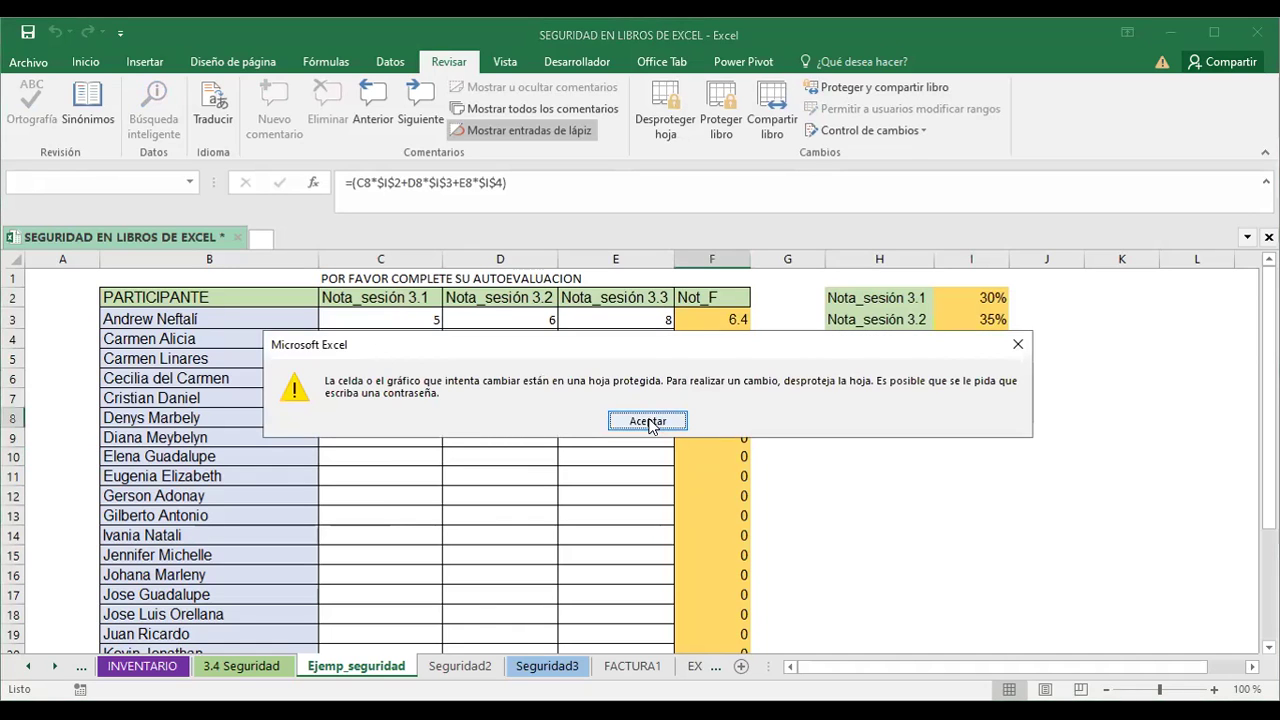
pyautogui.click(650, 425)
pyautogui.click(727, 364)
pyautogui.doubleClick(727, 364)
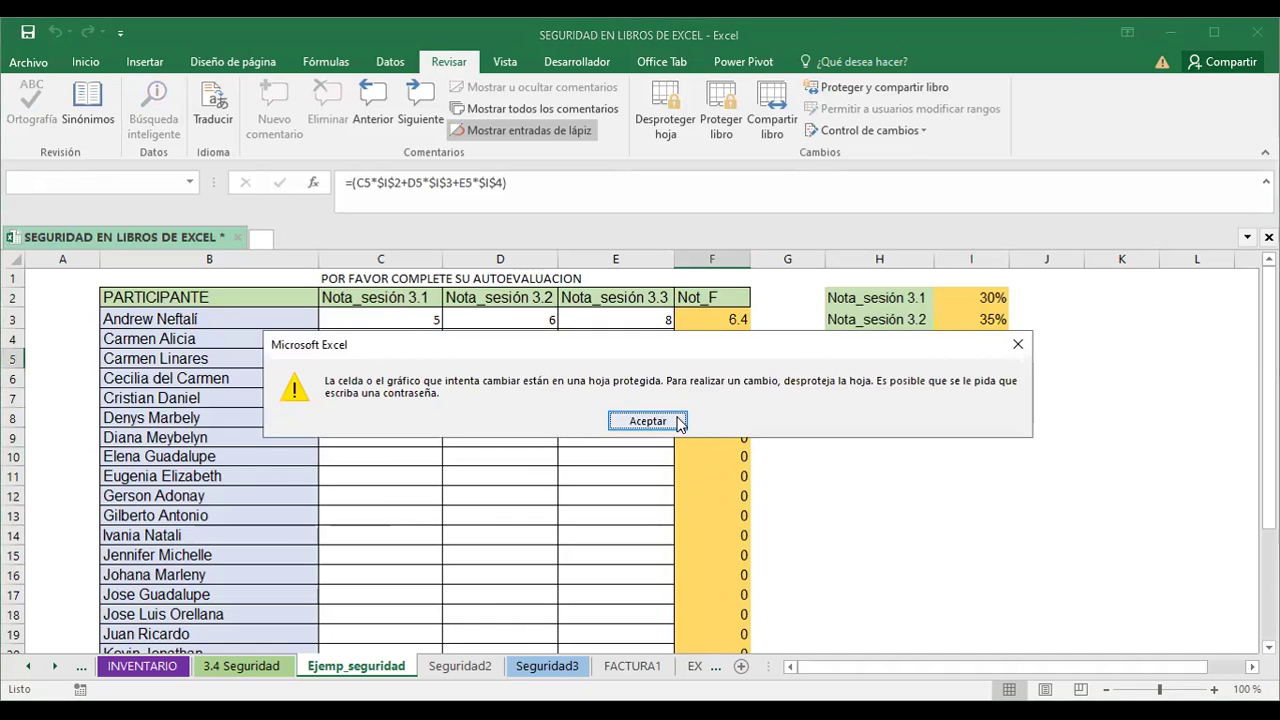
pyautogui.click(640, 421)
pyautogui.click(960, 319)
pyautogui.doubleClick(955, 320)
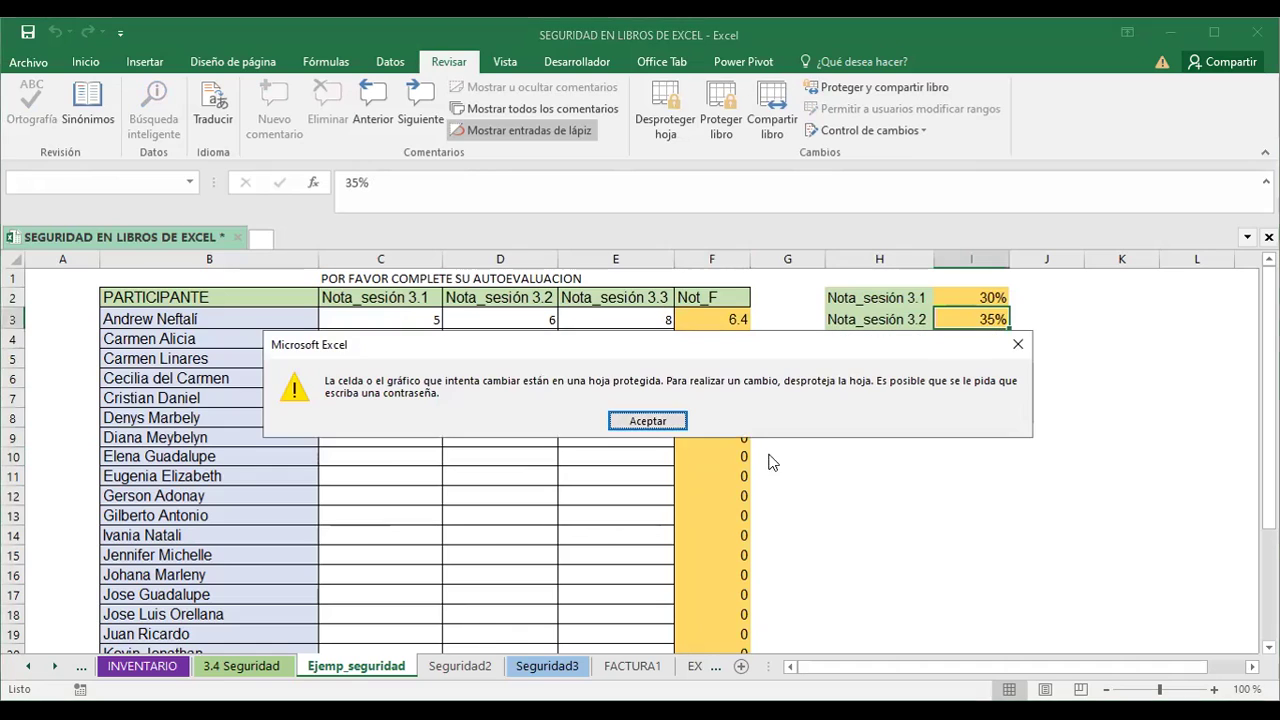
pyautogui.click(648, 420)
# Clear C6 and enter scores 6, 7, 8 in C5:E5, giving Not_F 7.05.
pyautogui.click(416, 386)
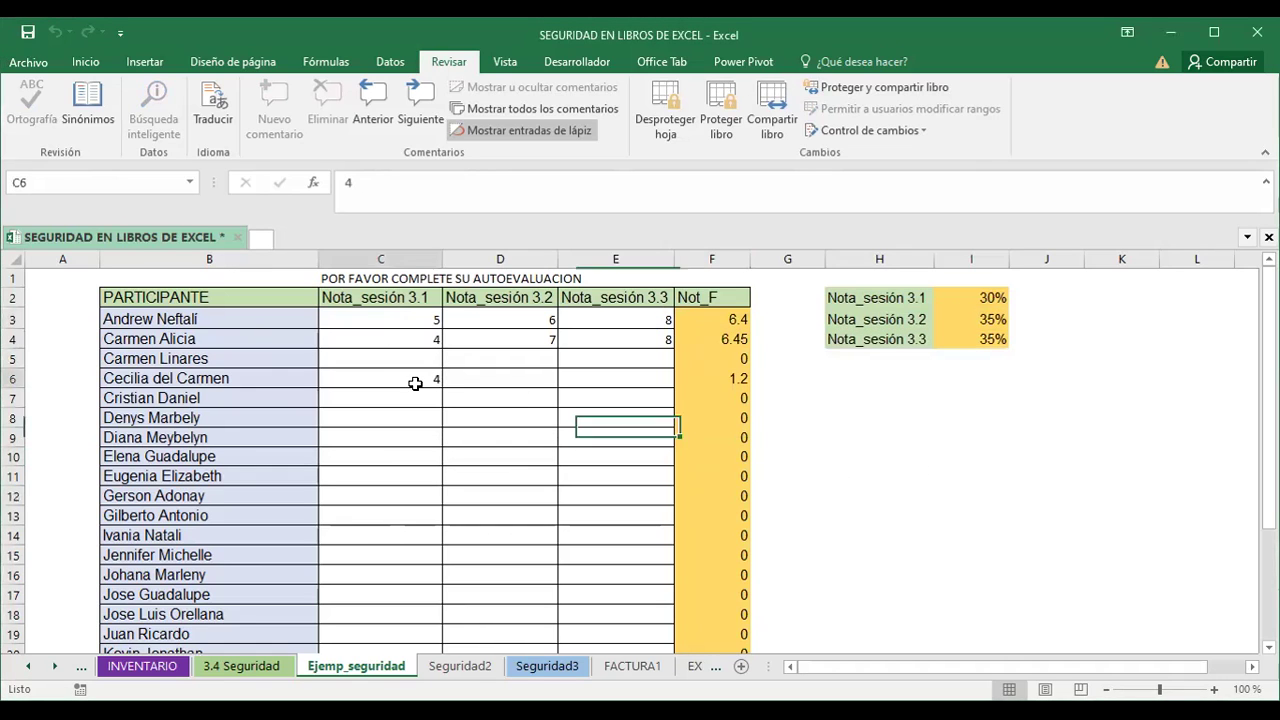
pyautogui.press('Delete')
pyautogui.click(428, 357)
pyautogui.write('6')
pyautogui.press('Tab')
pyautogui.write('7')
pyautogui.press('Tab')
pyautogui.write('8')
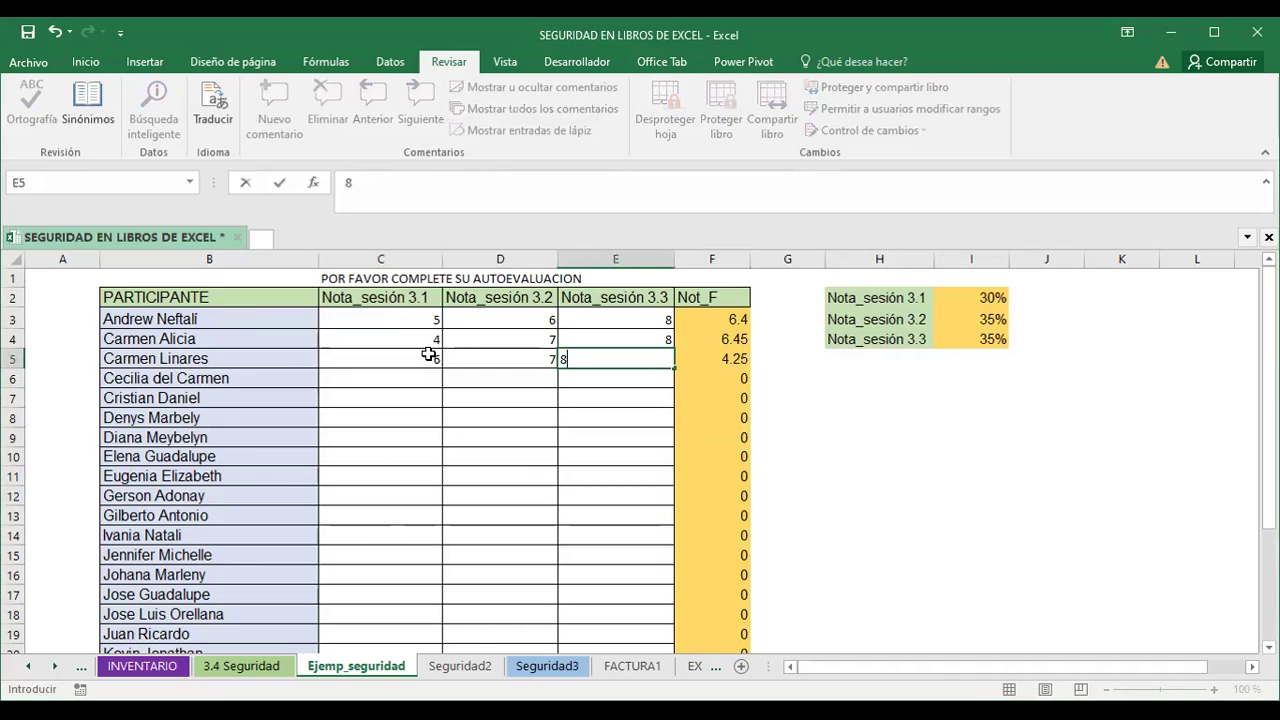
pyautogui.press('Tab')
pyautogui.press('Return')
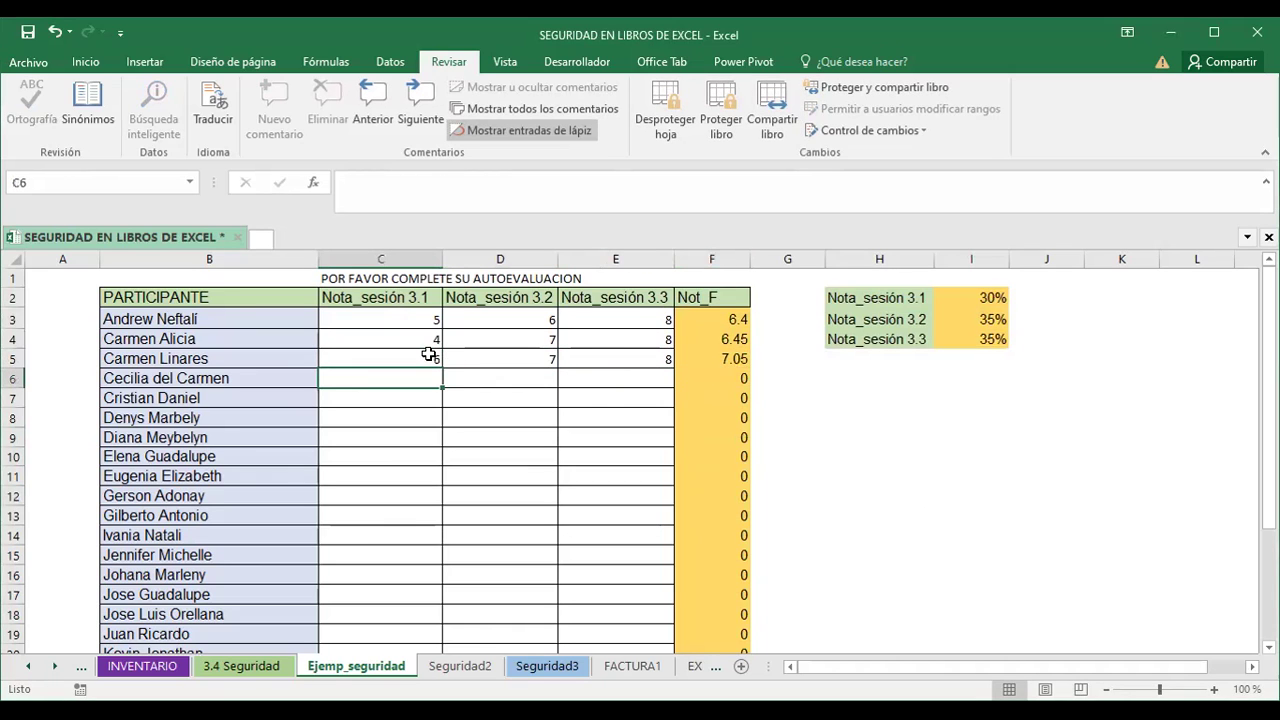
# Enter scores 4, 6, 8 in C6:E6 for Not_F 6.1; F6 stays locked.
pyautogui.write('4')
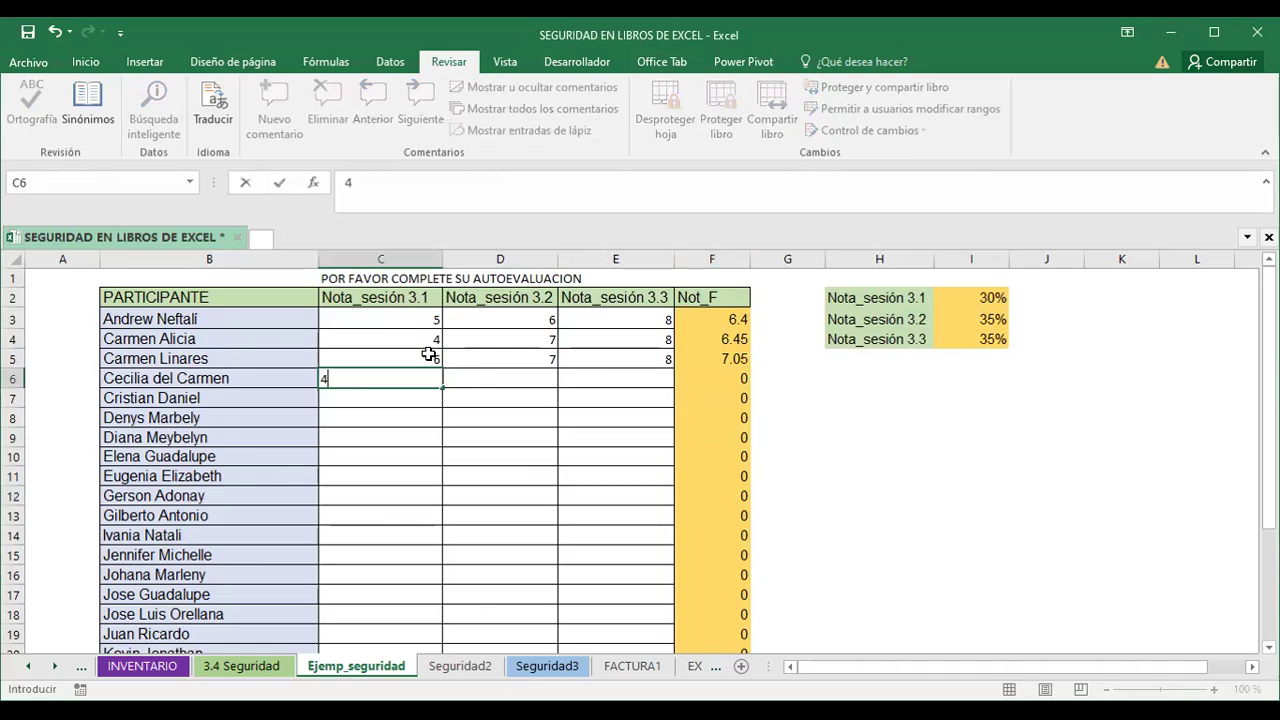
pyautogui.press('Tab')
pyautogui.write('6')
pyautogui.press('Tab')
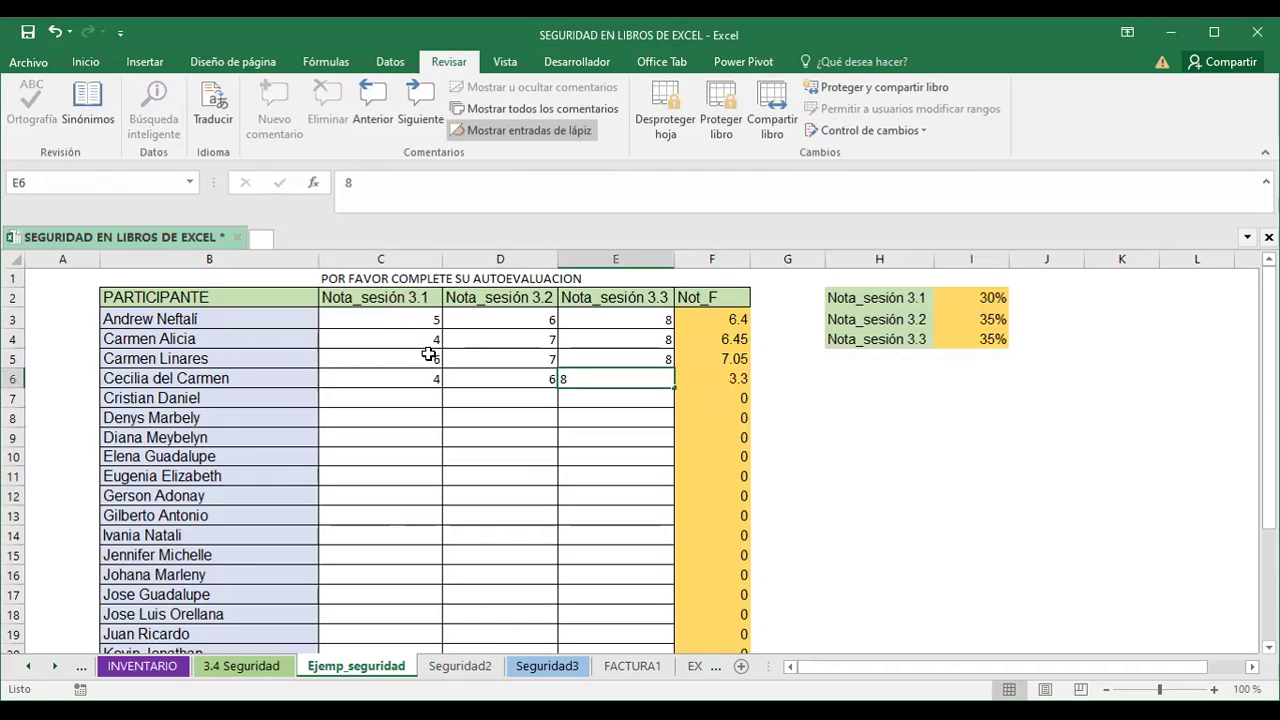
pyautogui.press('Tab')
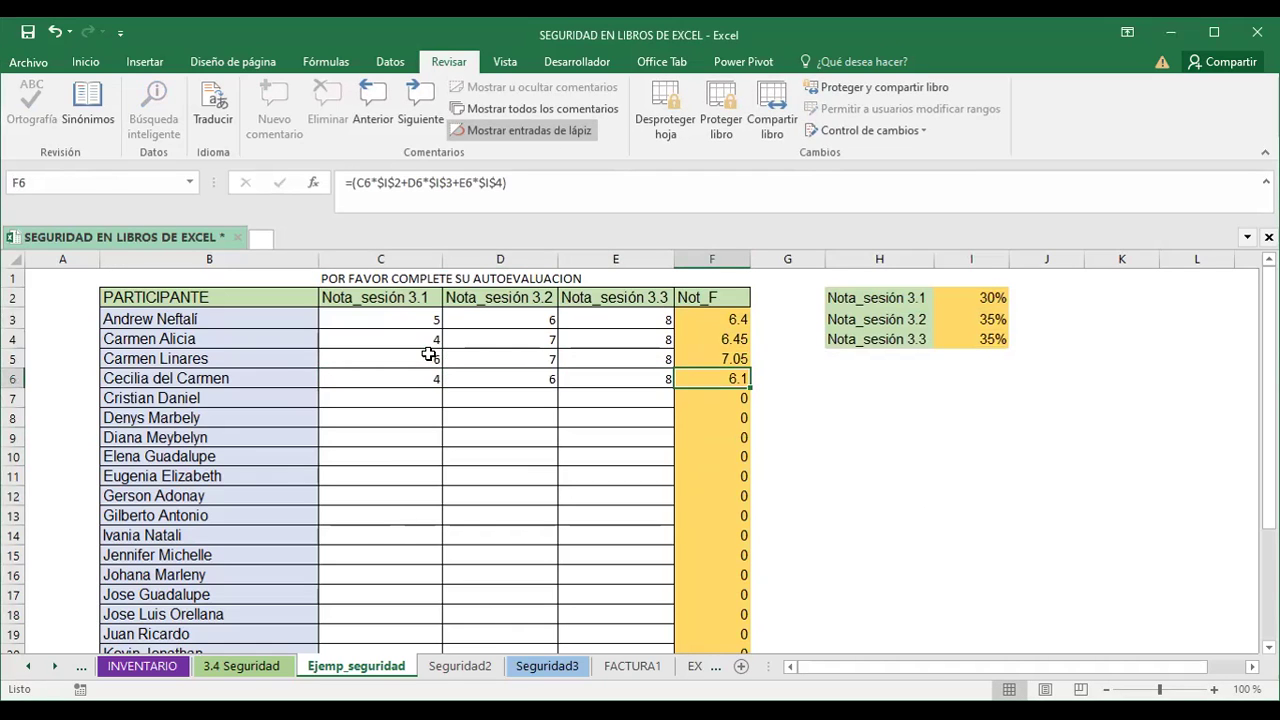
pyautogui.press('Delete')
pyautogui.press('Return')
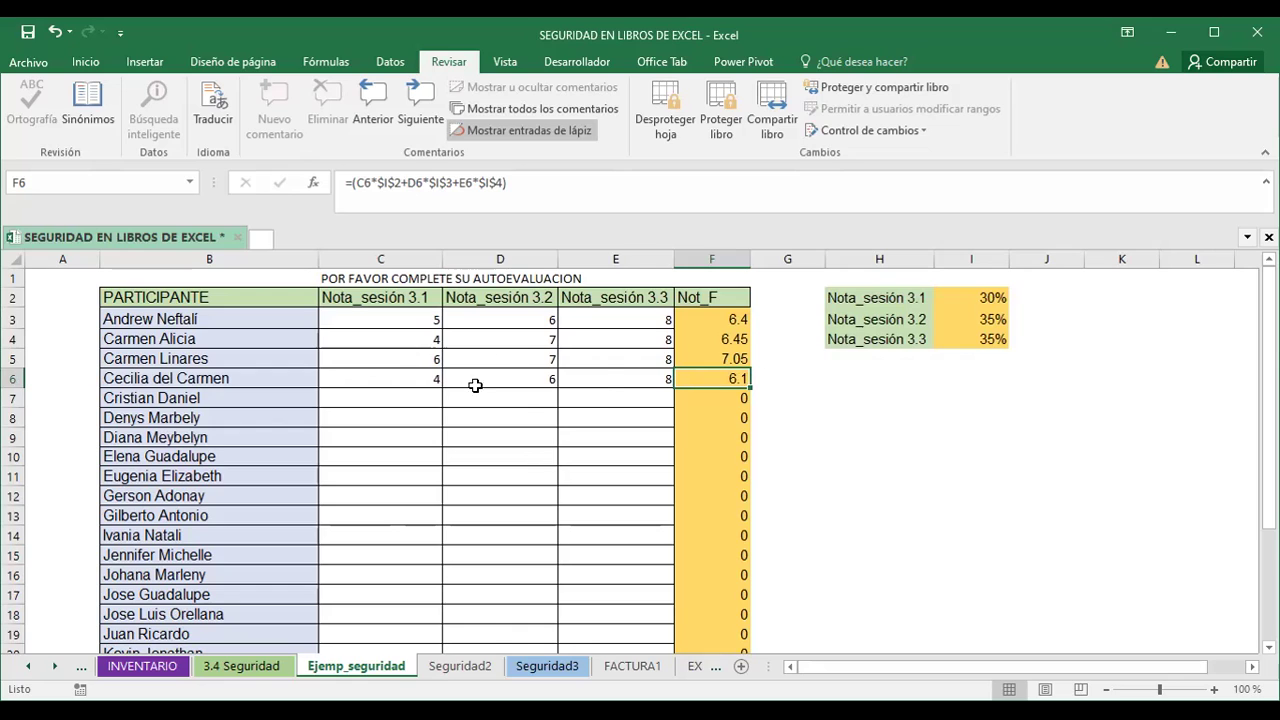
# Select empty cells and the block H7:K12 beside the table, switching the ribbon to Inicio.
pyautogui.click(478, 395)
pyautogui.click(804, 397)
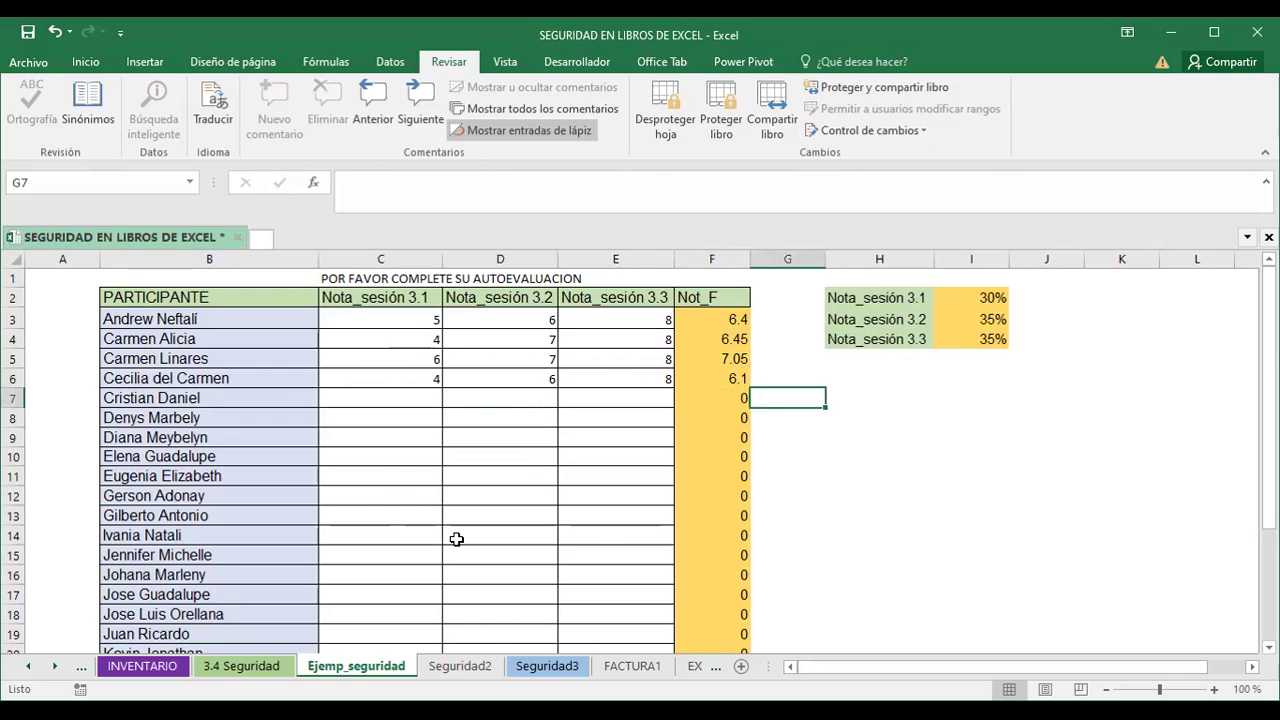
pyautogui.moveTo(829, 400)
pyautogui.mouseDown()
pyautogui.moveTo(1048, 562)
pyautogui.moveTo(1172, 478)
pyautogui.mouseUp()
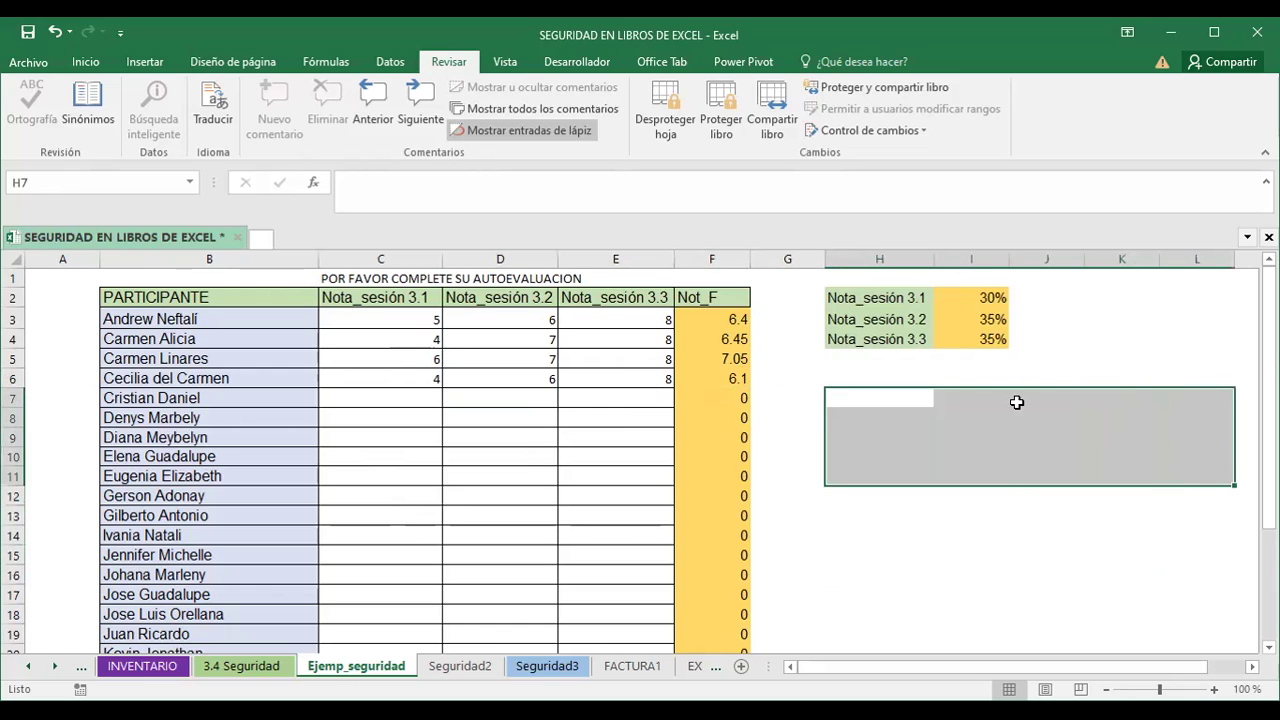
pyautogui.click(80, 58)
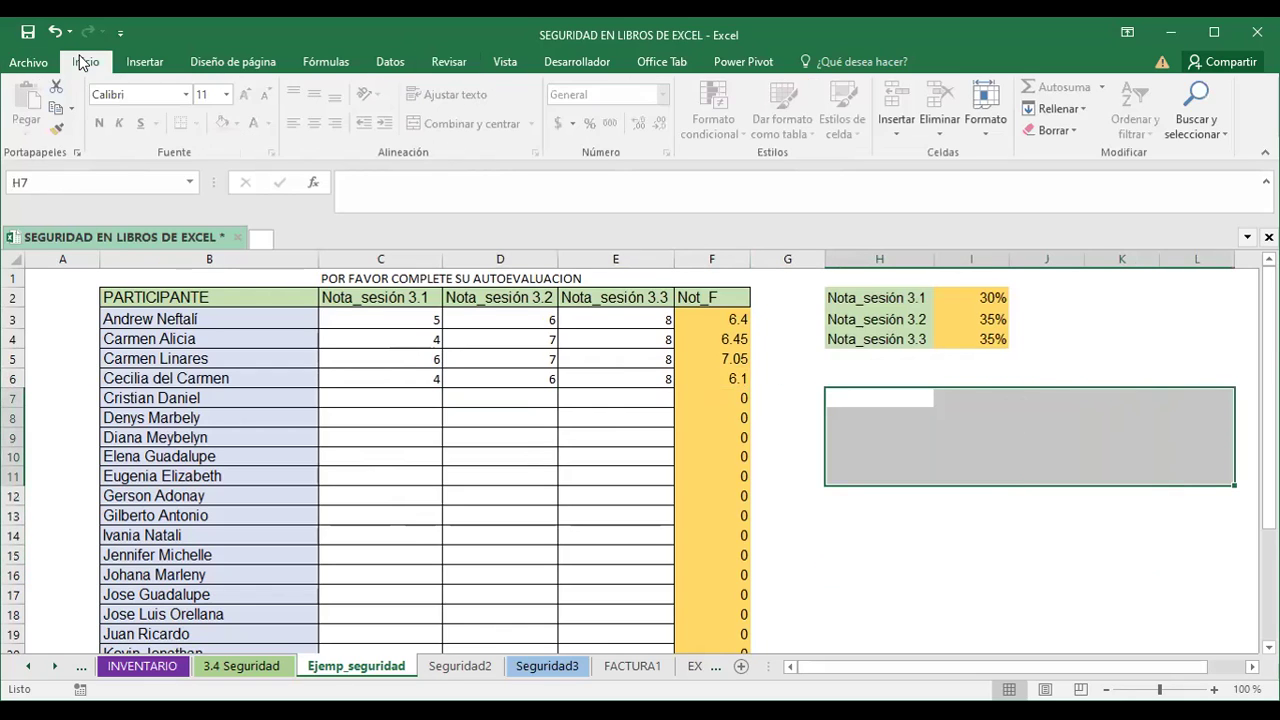
pyautogui.click(974, 539)
pyautogui.click(836, 394)
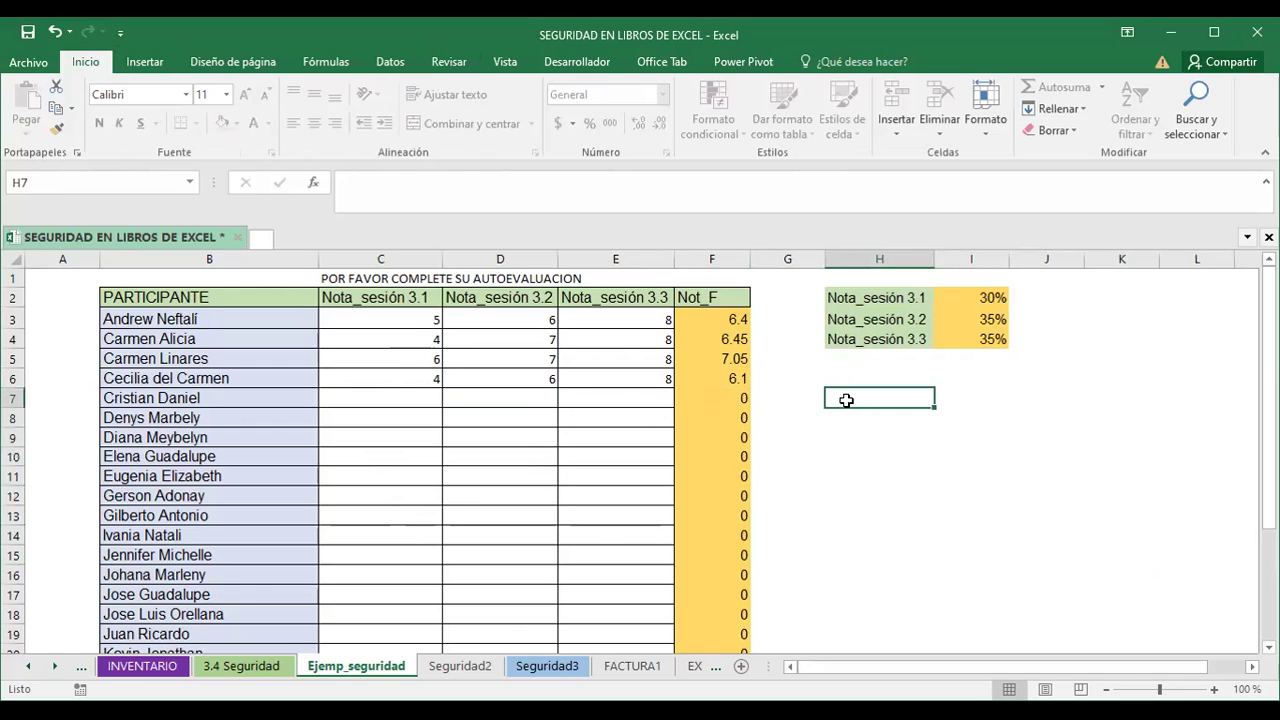
pyautogui.moveTo(846, 400); pyautogui.dragTo(1091, 500)
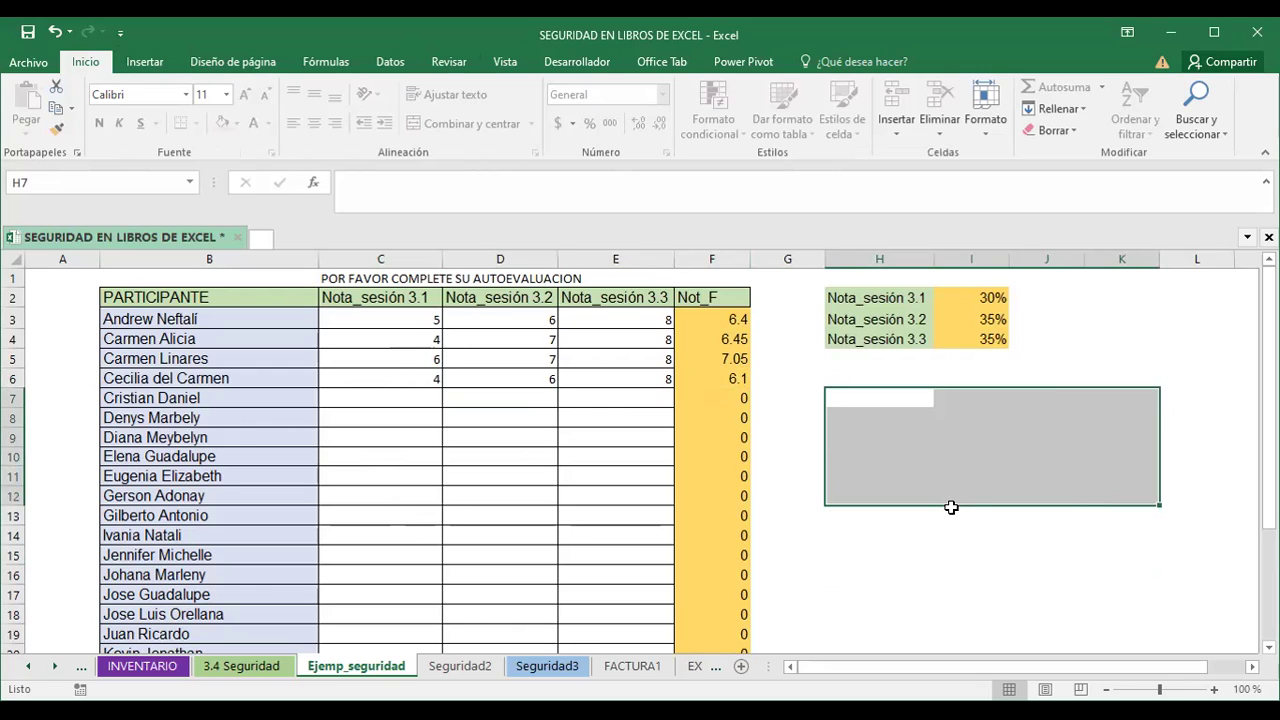
pyautogui.click(926, 571)
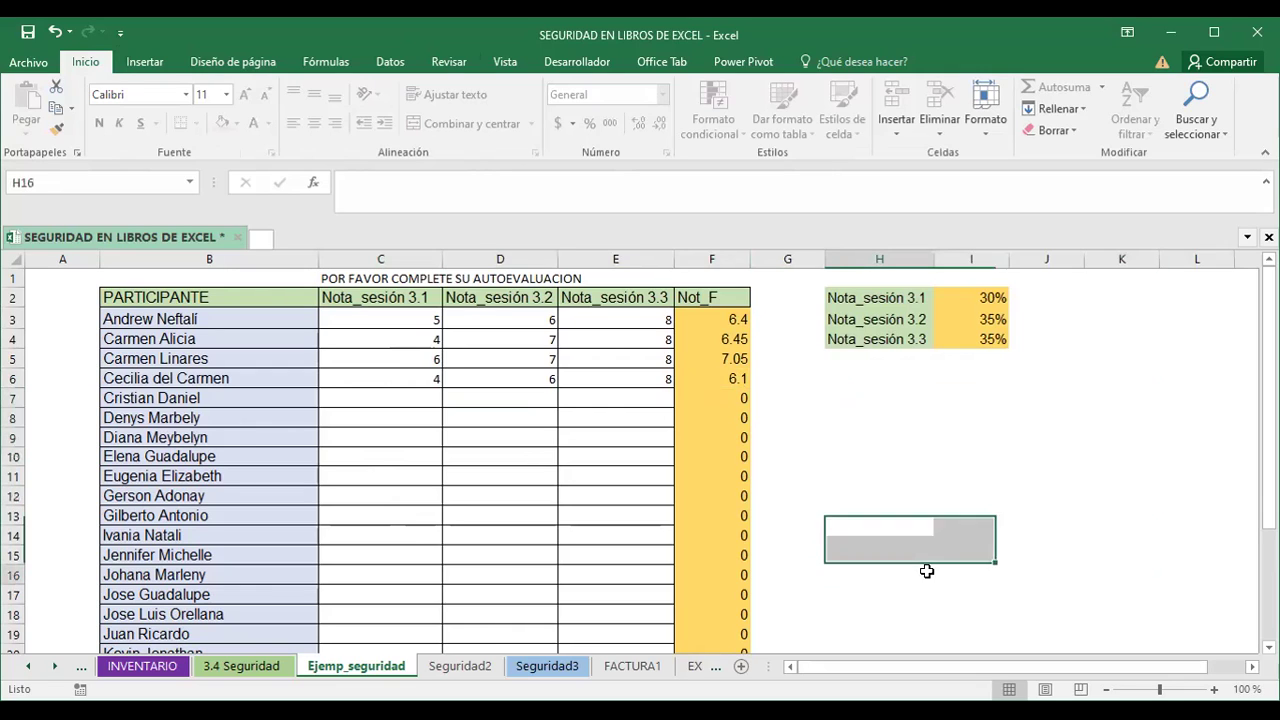
pyautogui.click(834, 432)
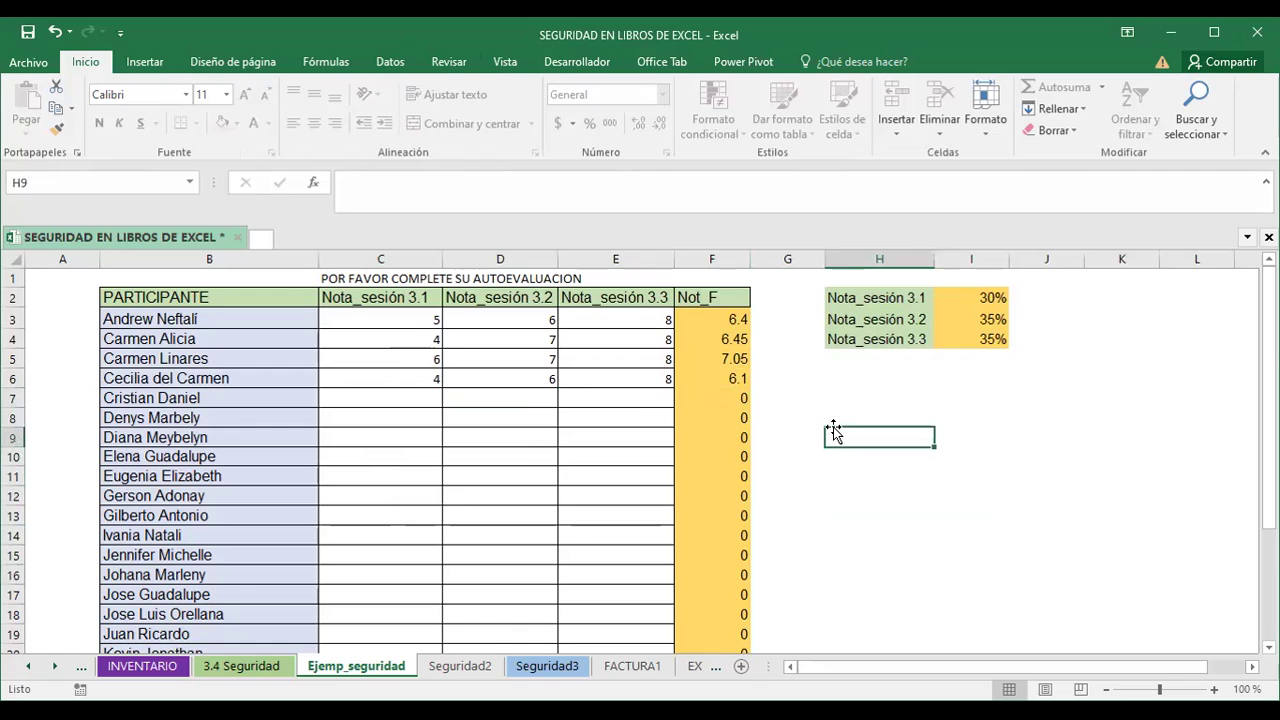
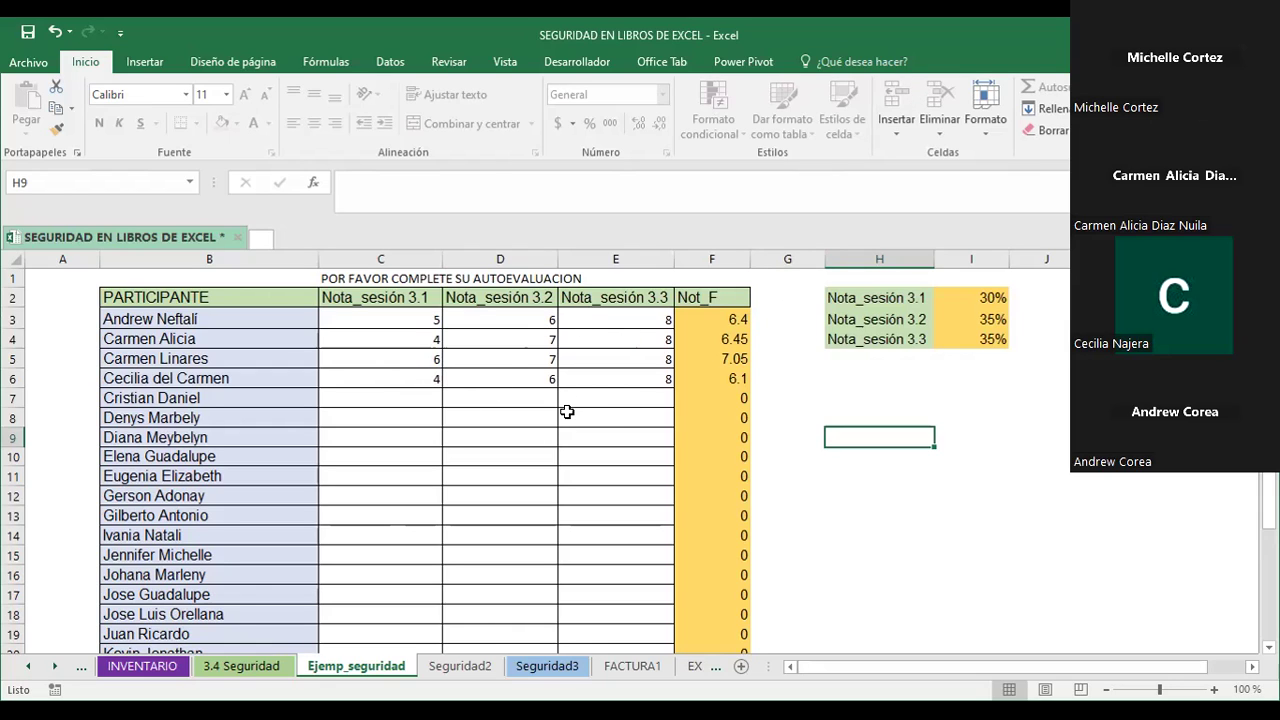
# Review the Not_F formula cells in column F and the empty cells near the session weights.
pyautogui.click(567, 411)
pyautogui.click(391, 396)
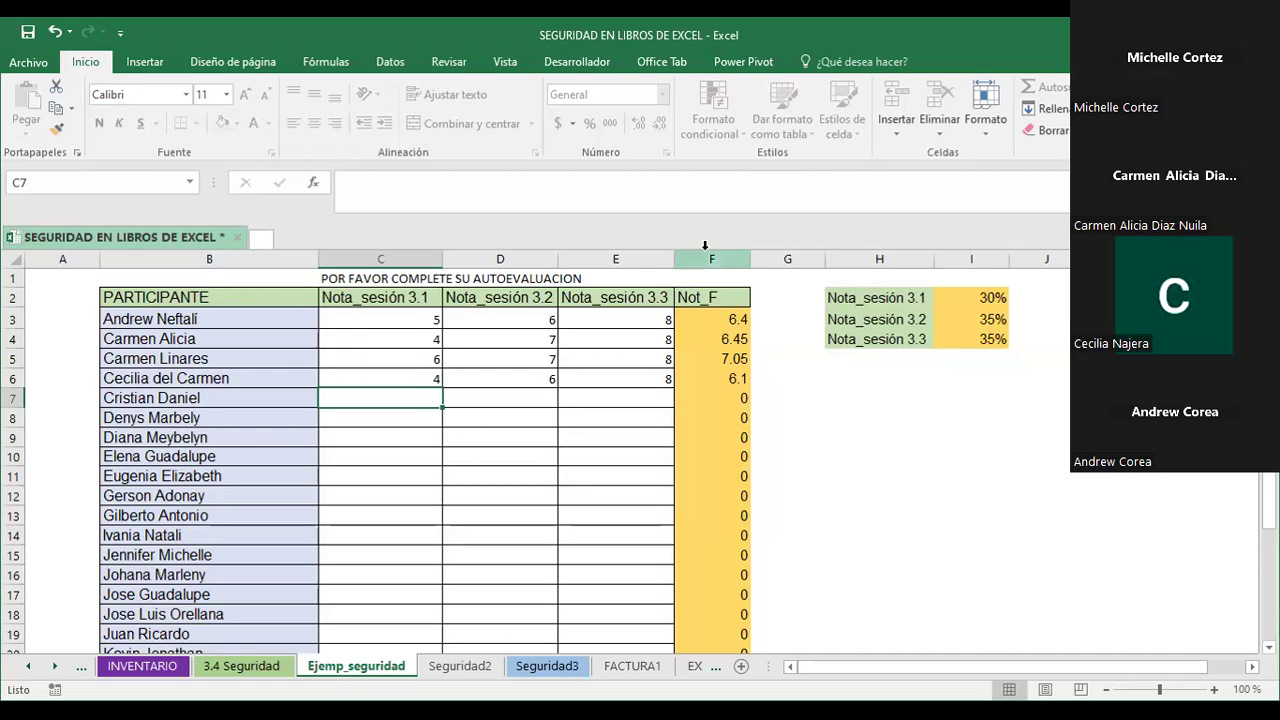
pyautogui.click(731, 320)
pyautogui.moveTo(731, 341); pyautogui.dragTo(709, 608)
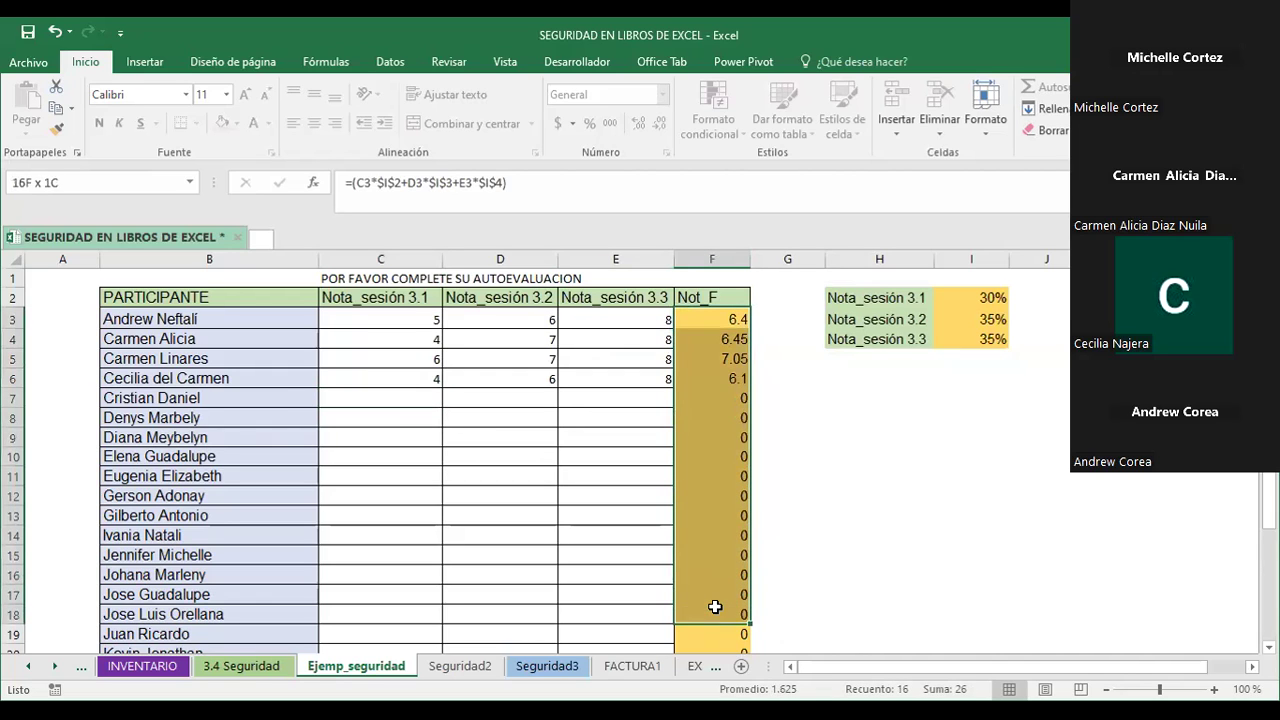
pyautogui.click(924, 533)
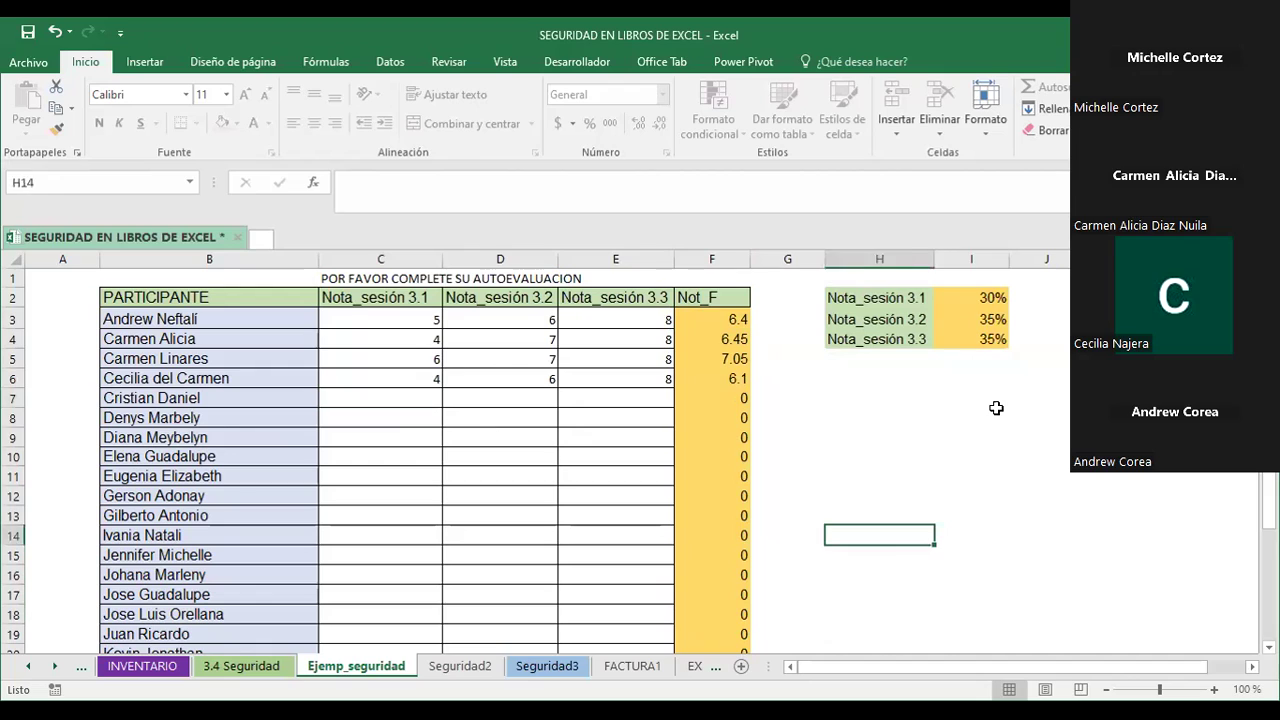
pyautogui.click(996, 412)
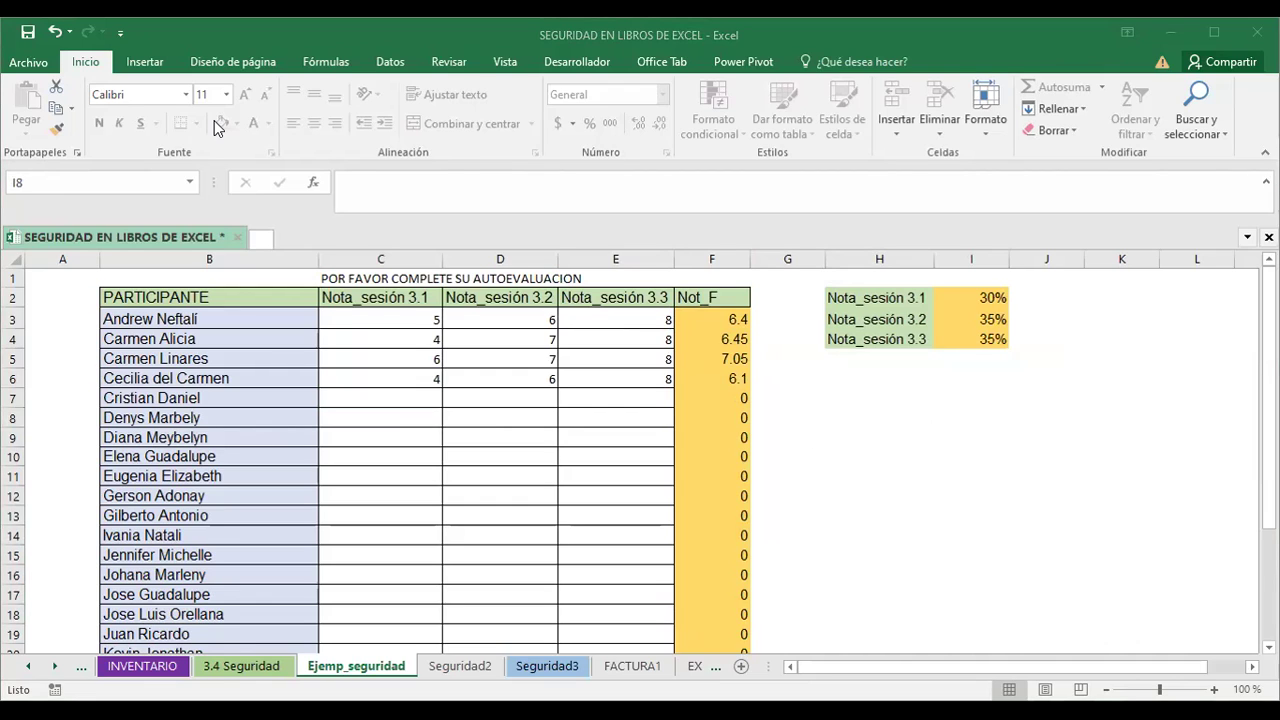
pyautogui.click(851, 366)
pyautogui.click(851, 401)
pyautogui.click(458, 668)
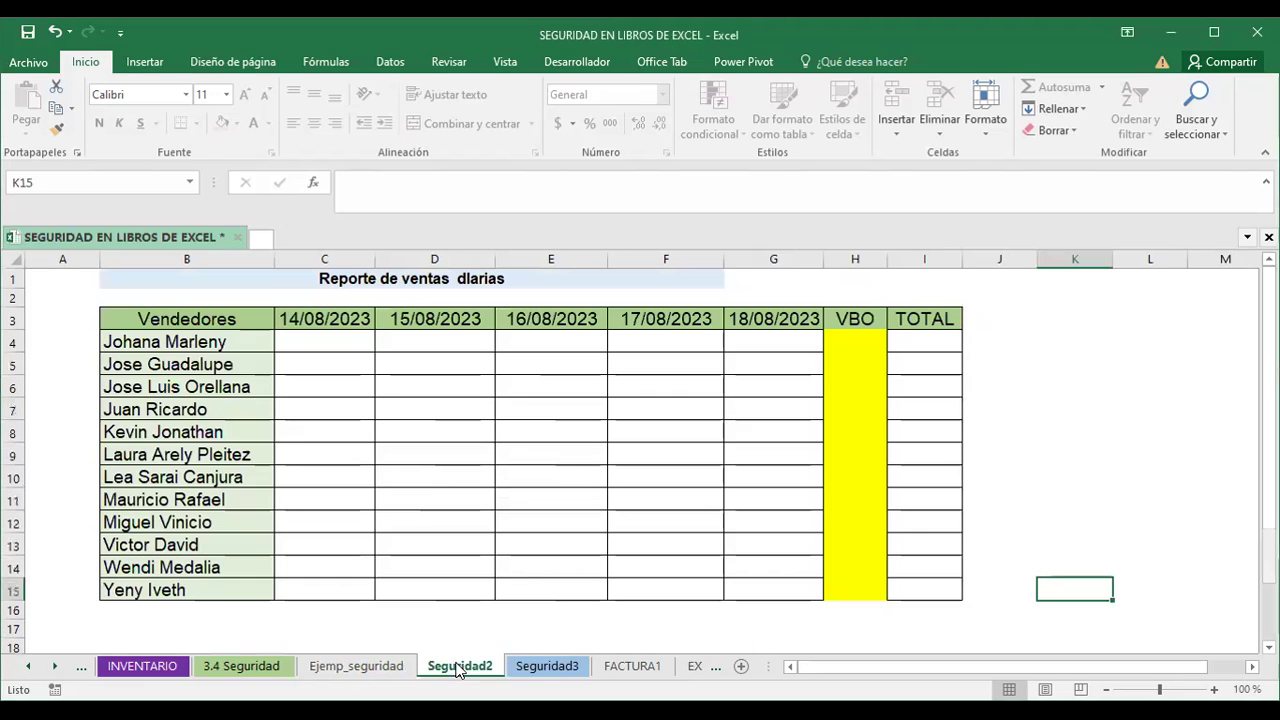
pyautogui.click(1022, 392)
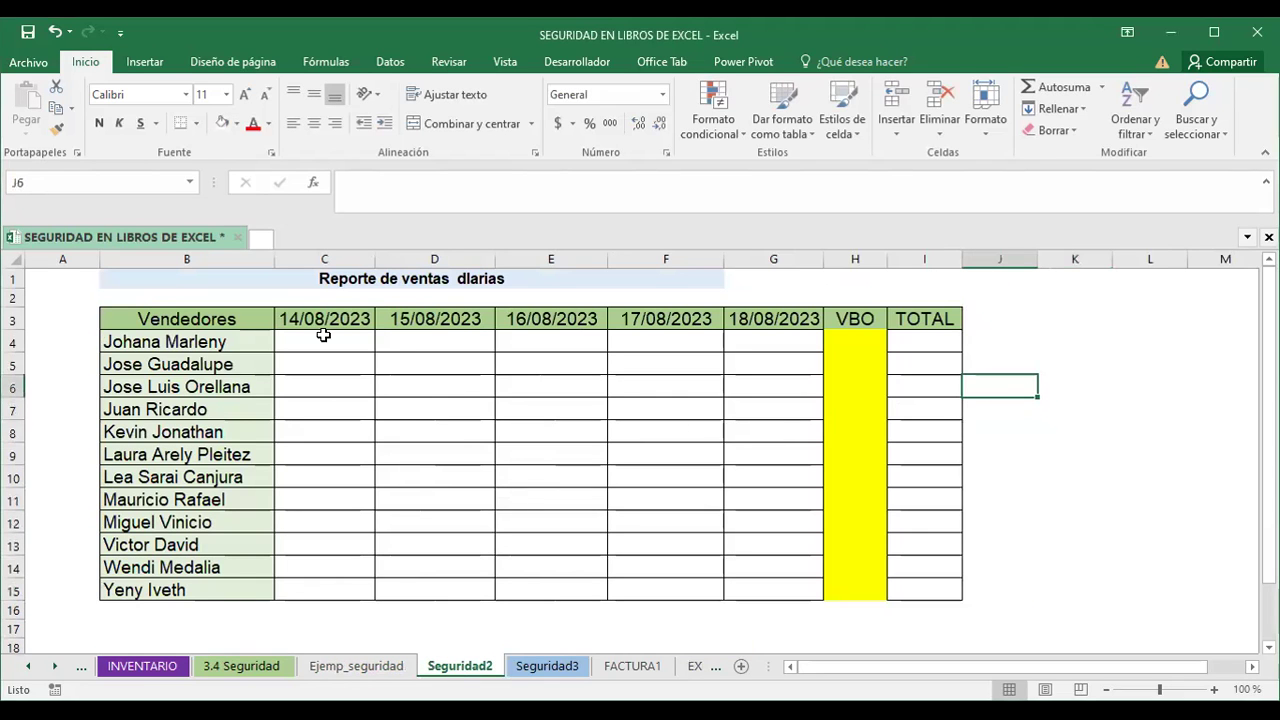
pyautogui.moveTo(140, 316)
pyautogui.mouseDown()
pyautogui.moveTo(720, 470)
pyautogui.moveTo(912, 588)
pyautogui.mouseUp()
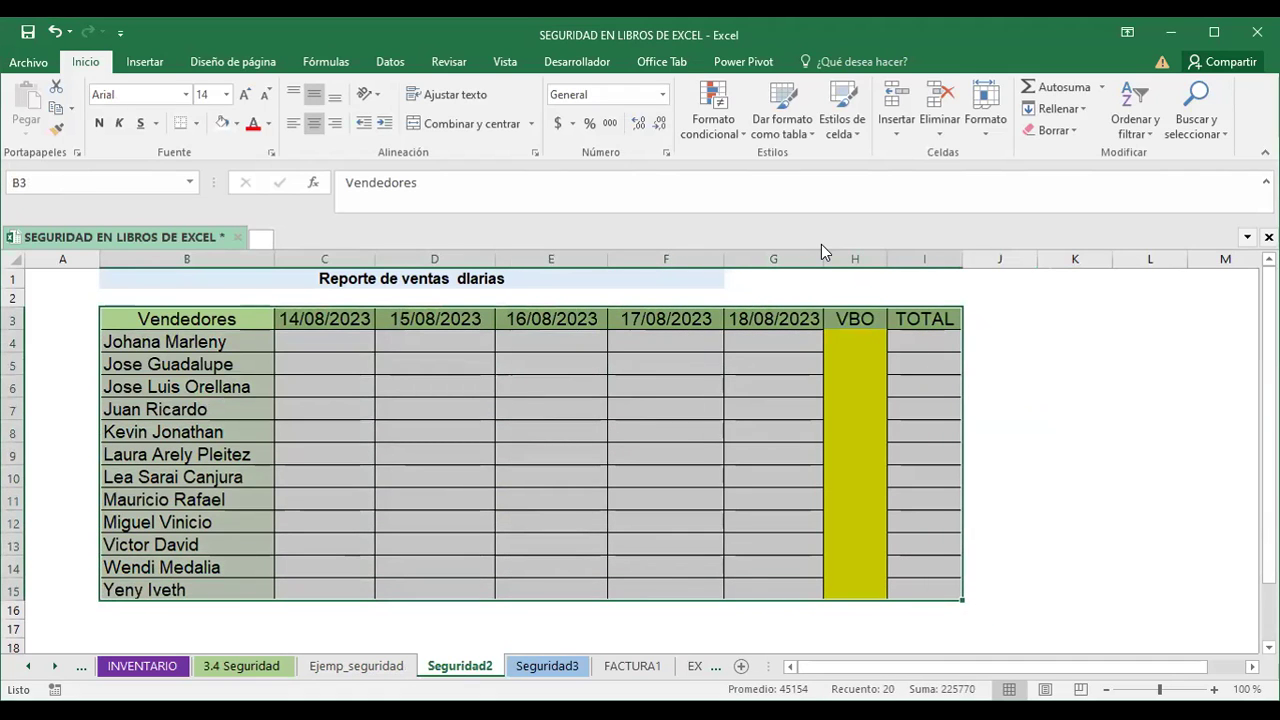
pyautogui.hotkey('ctrl', '1')
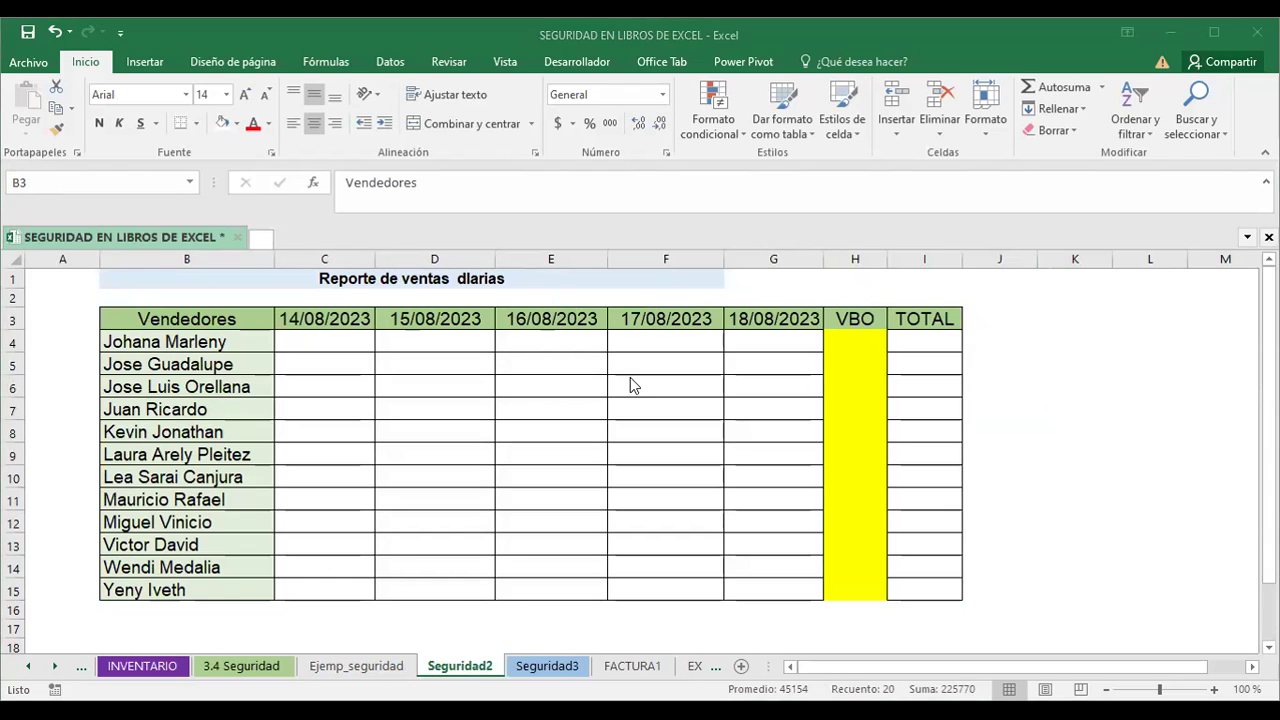
pyautogui.click(437, 387)
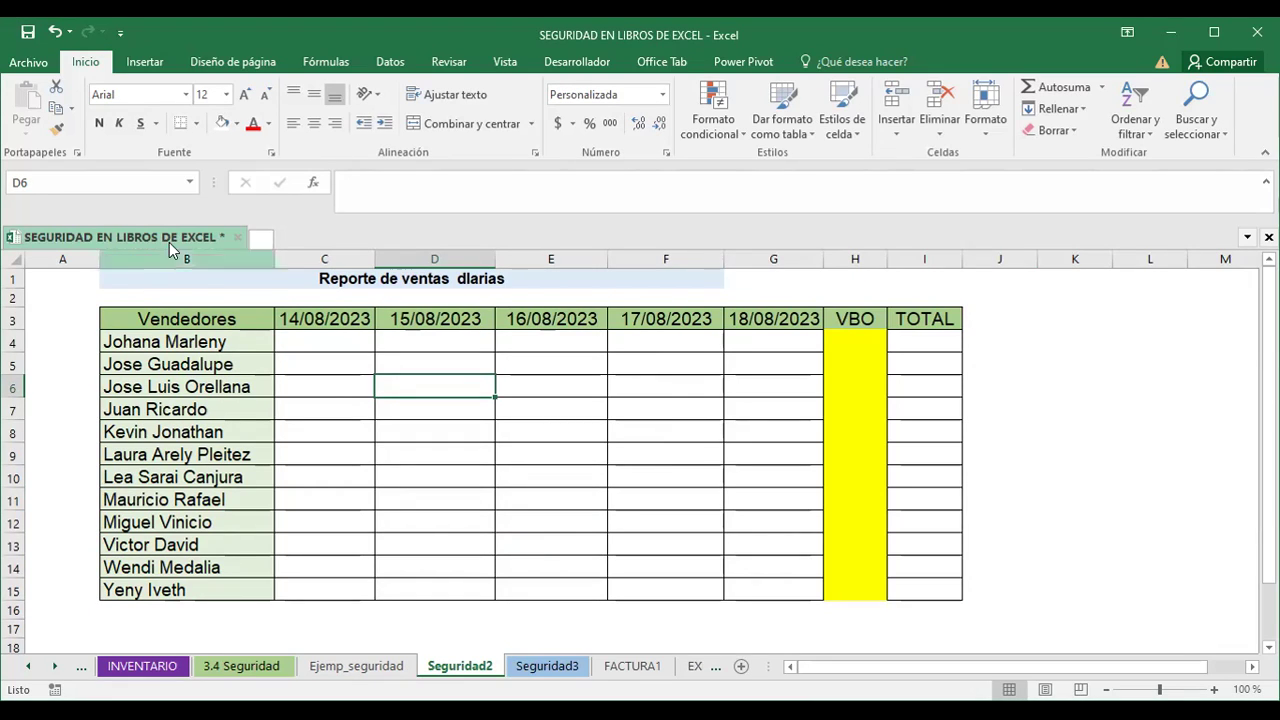
# Give C4:G15 the Moneda format with 2 decimals and no currency symbol.
pyautogui.moveTo(312, 341)
pyautogui.mouseDown()
pyautogui.moveTo(651, 486)
pyautogui.moveTo(657, 517)
pyautogui.moveTo(739, 567)
pyautogui.moveTo(734, 586)
pyautogui.mouseUp()
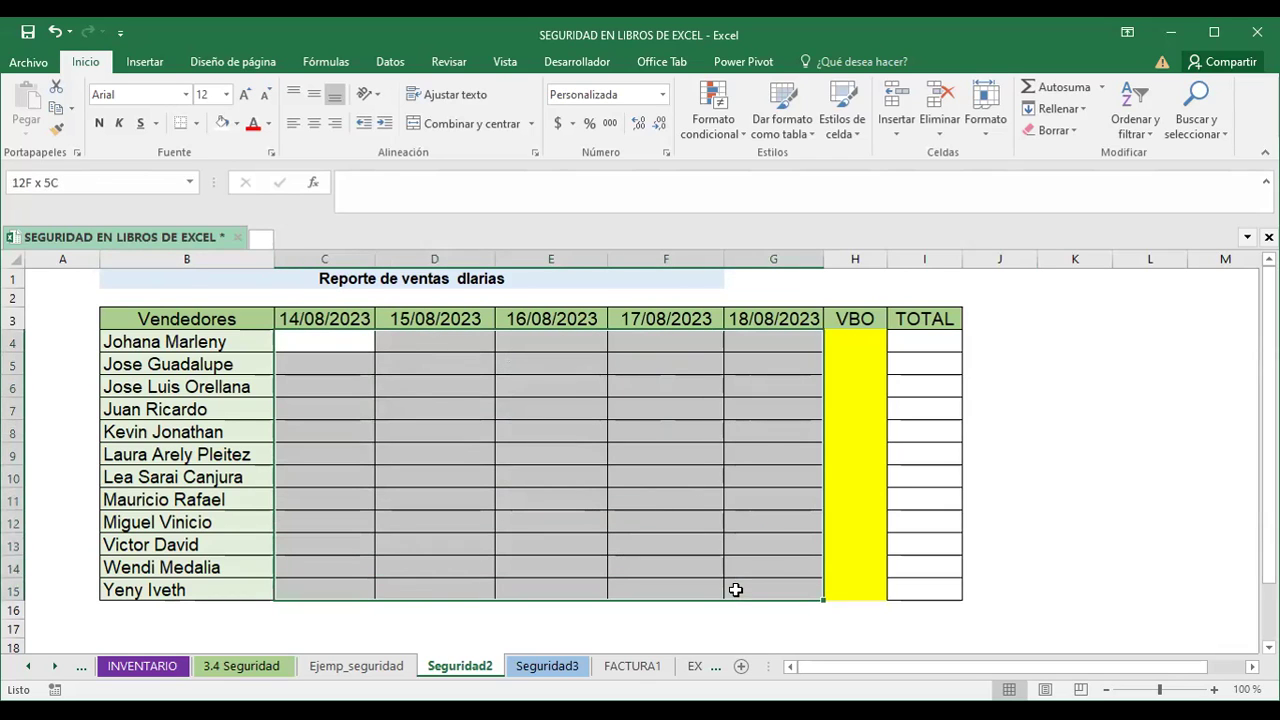
pyautogui.rightClick(424, 362)
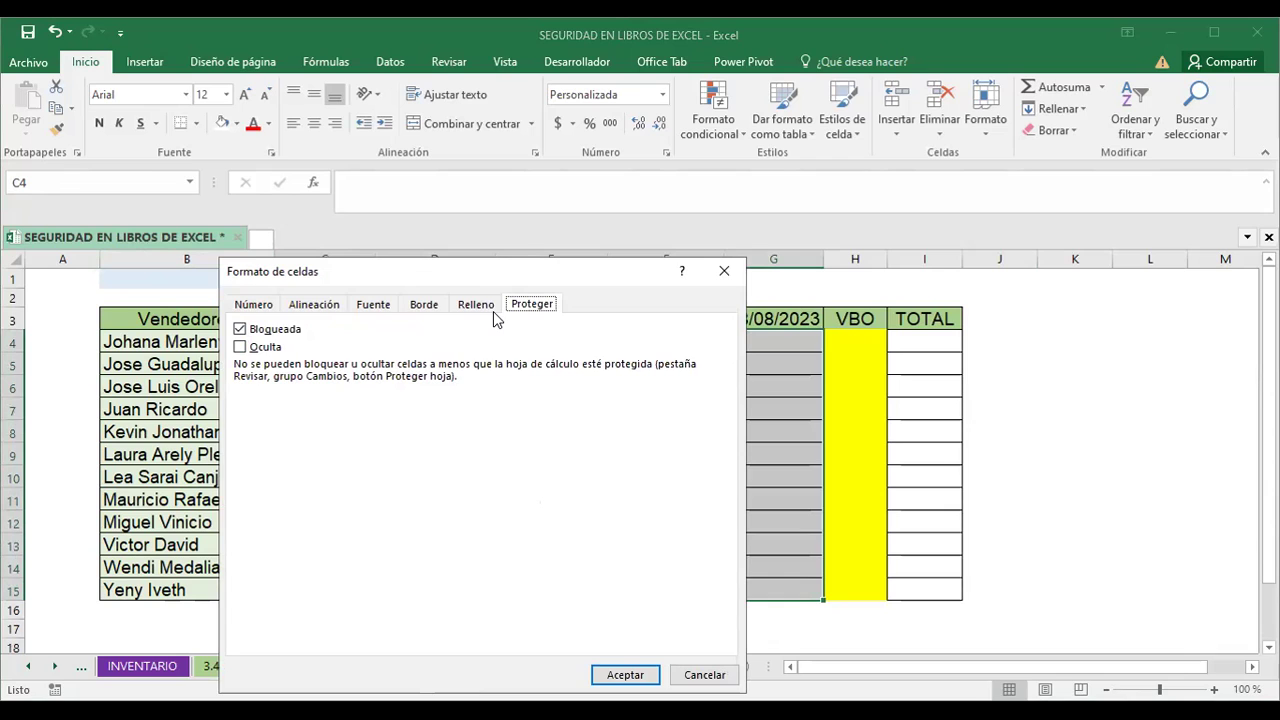
pyautogui.click(260, 305)
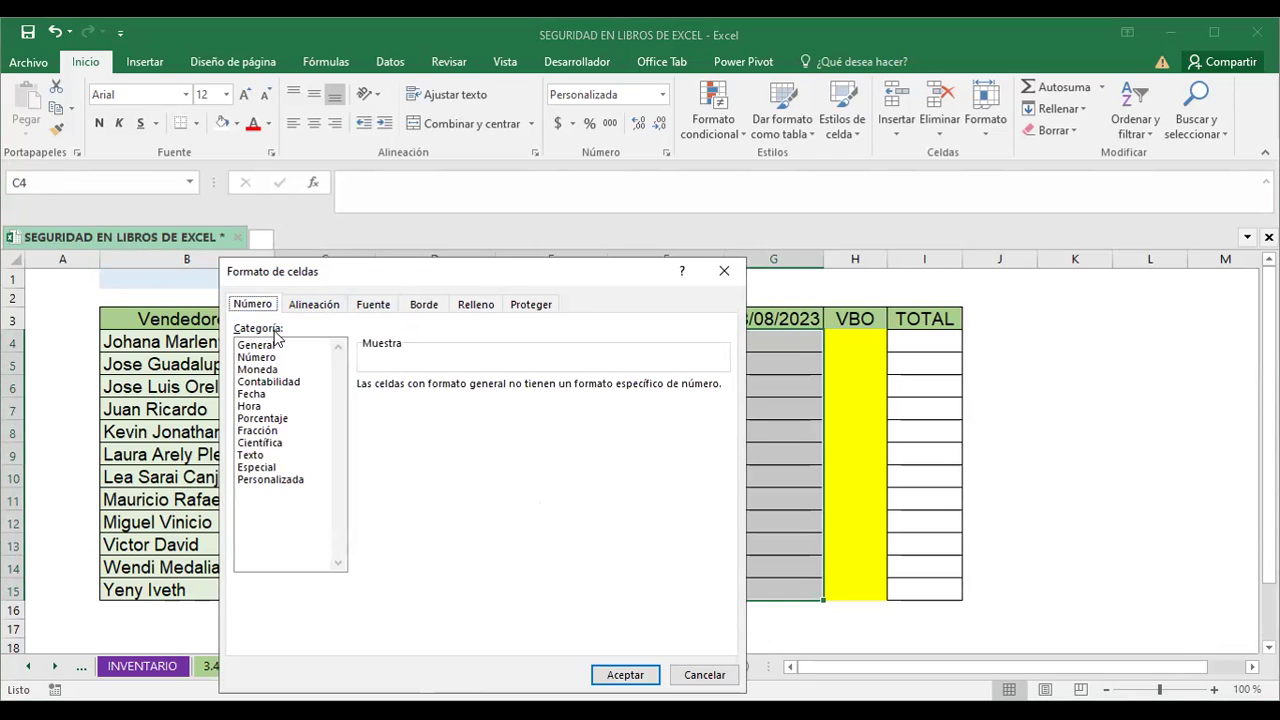
pyautogui.click(268, 370)
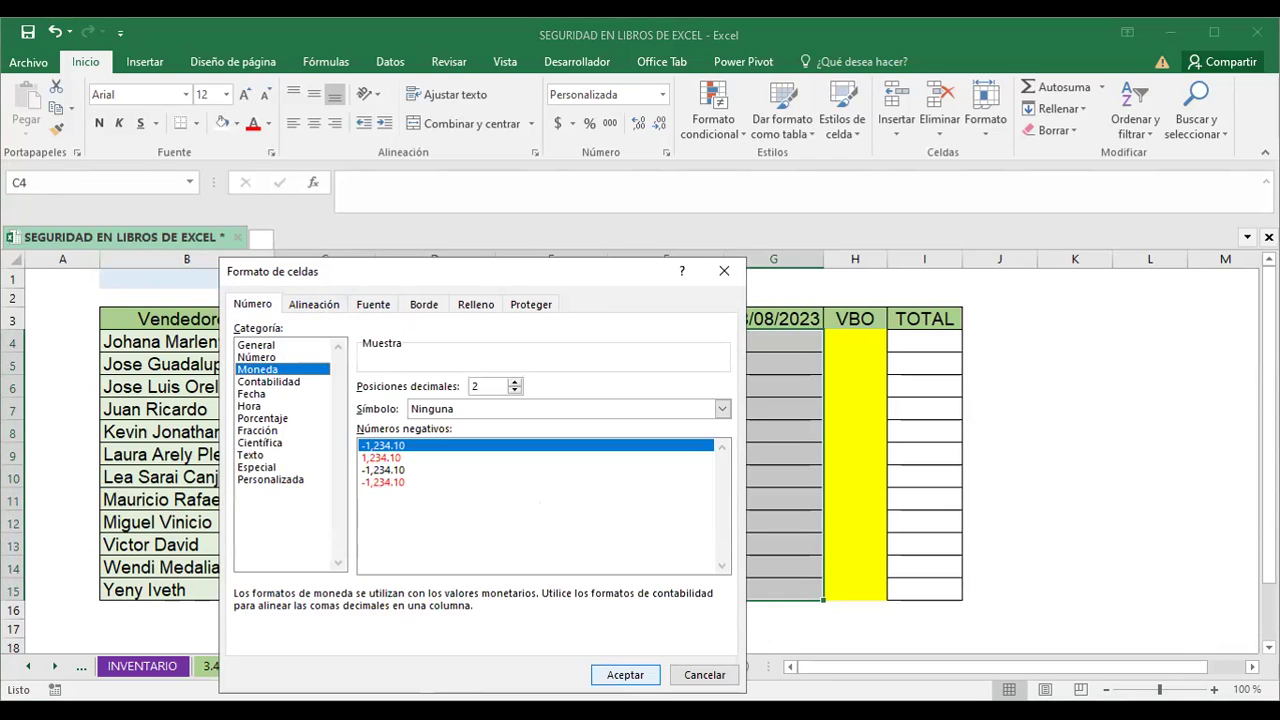
pyautogui.click(610, 676)
pyautogui.click(417, 363)
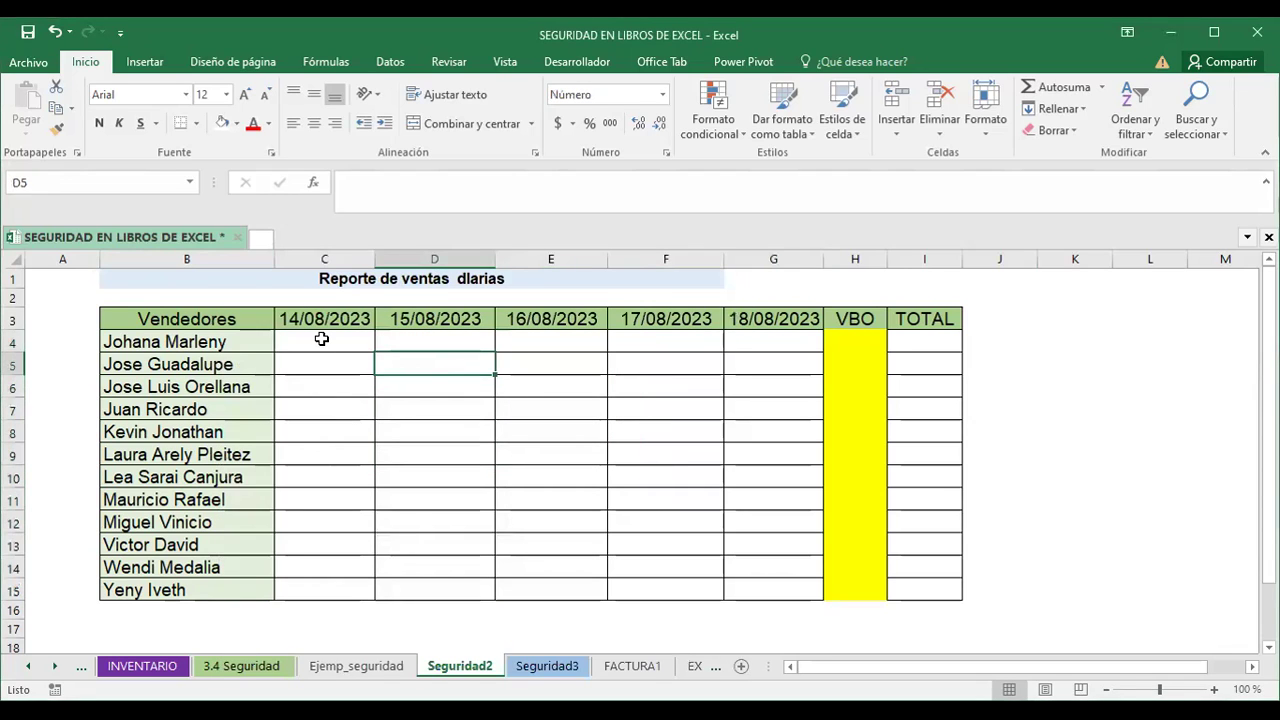
pyautogui.click(322, 339)
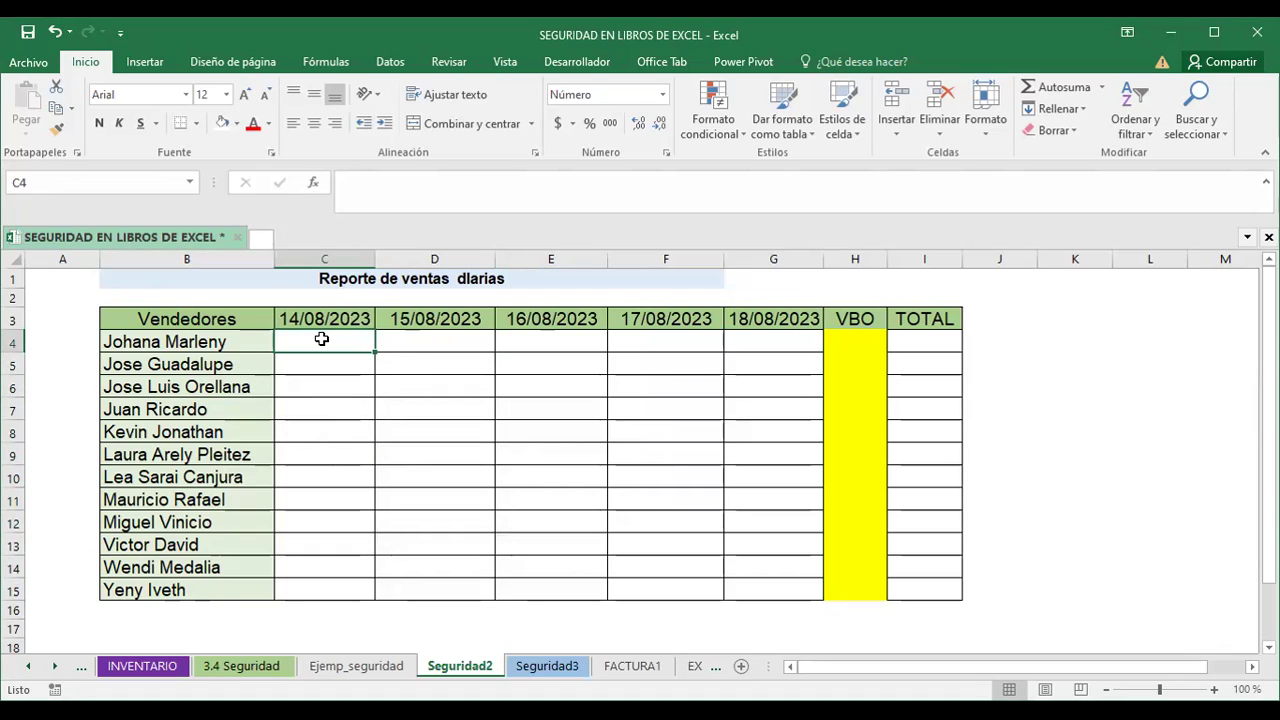
# Enter the twelve 14/08/2023 sales in C4:C15, from 75 at the top down to 65.
pyautogui.write('75')
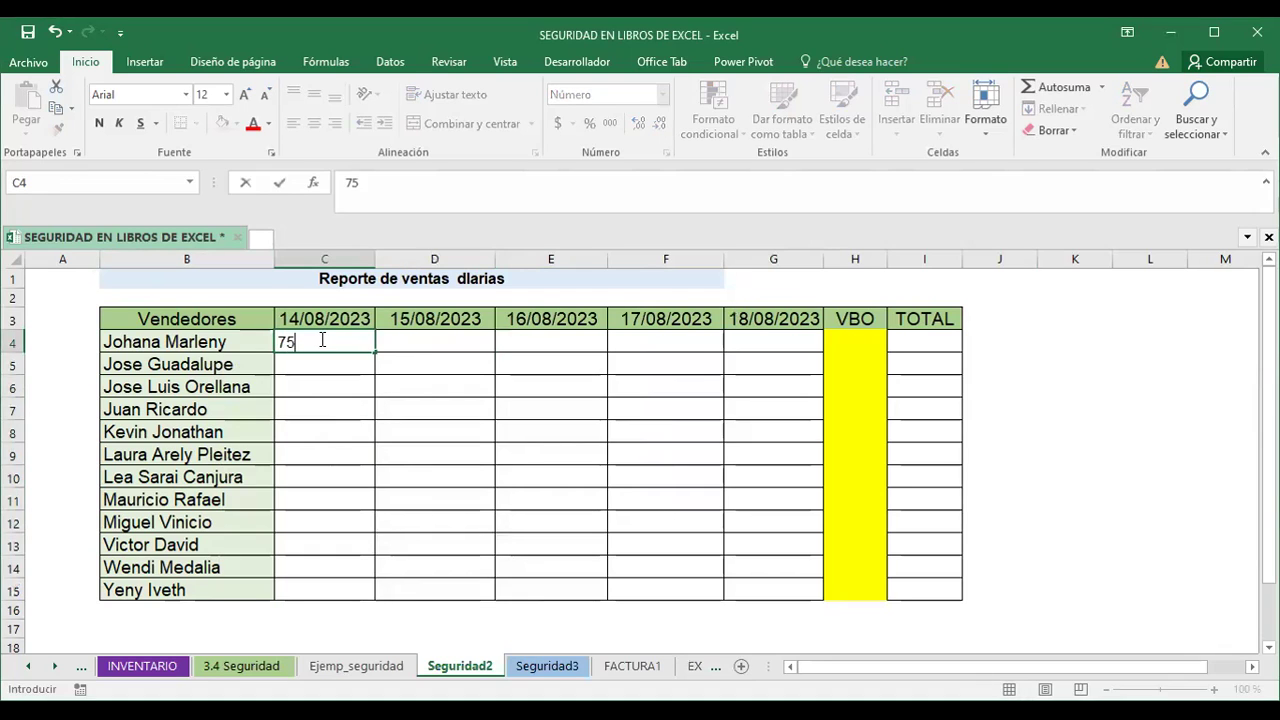
pyautogui.press('Return')
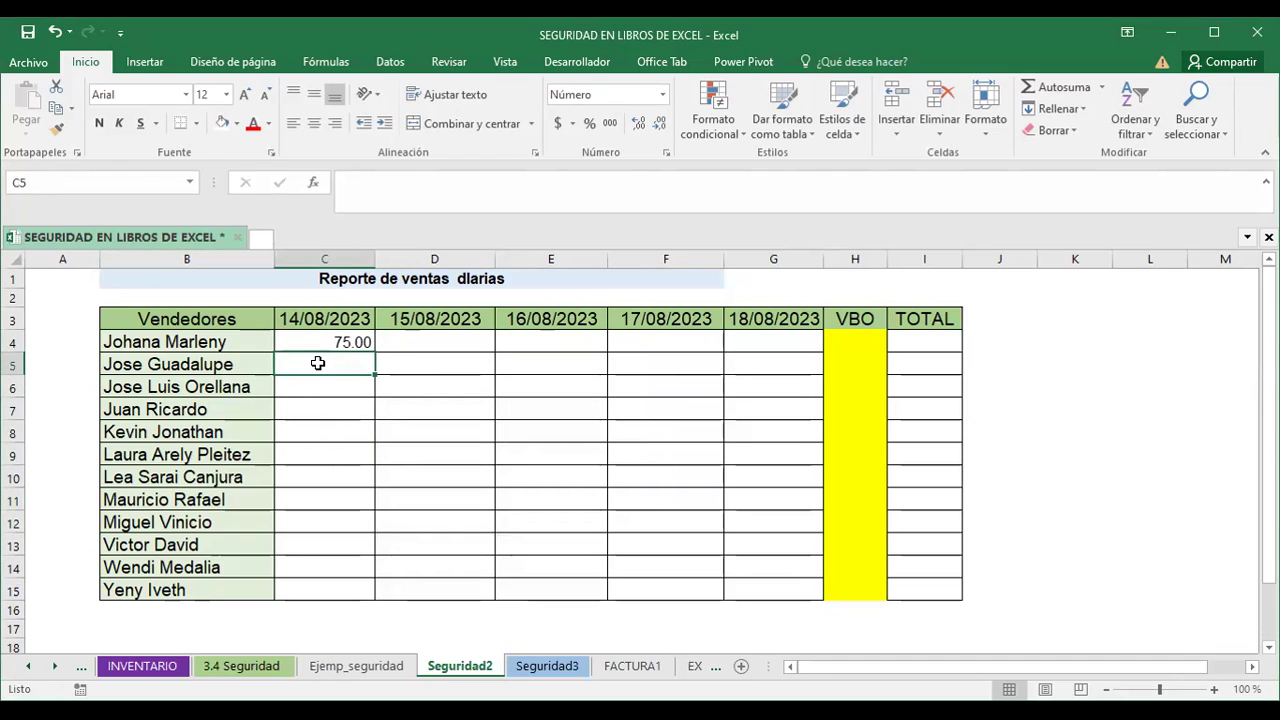
pyautogui.write('125')
pyautogui.press('Return')
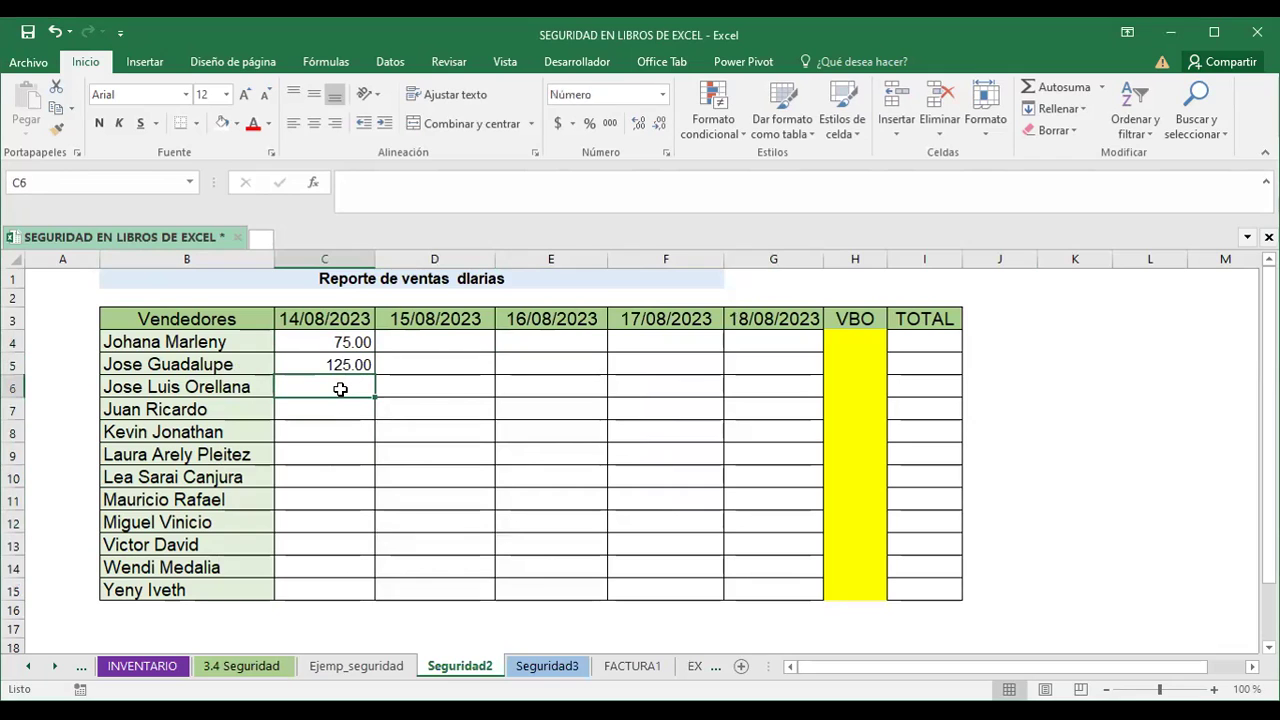
pyautogui.write('50')
pyautogui.press('Return')
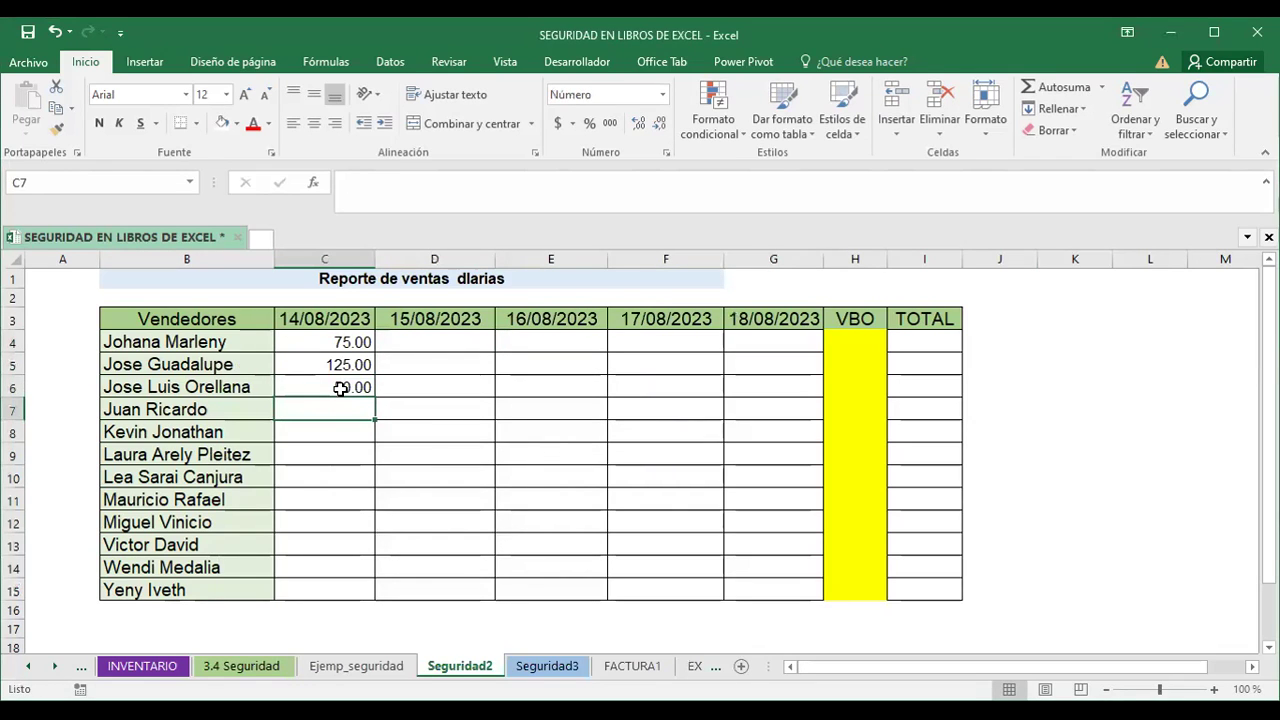
pyautogui.write('200')
pyautogui.press('Return')
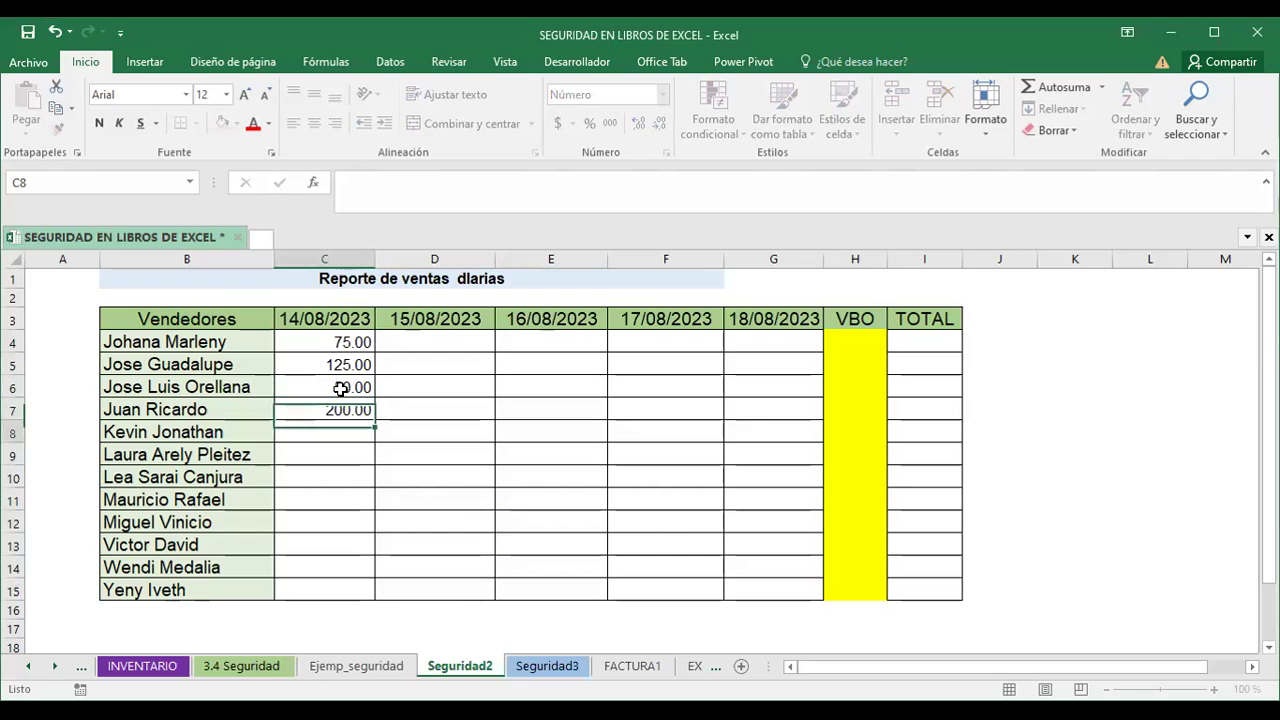
pyautogui.write('1')
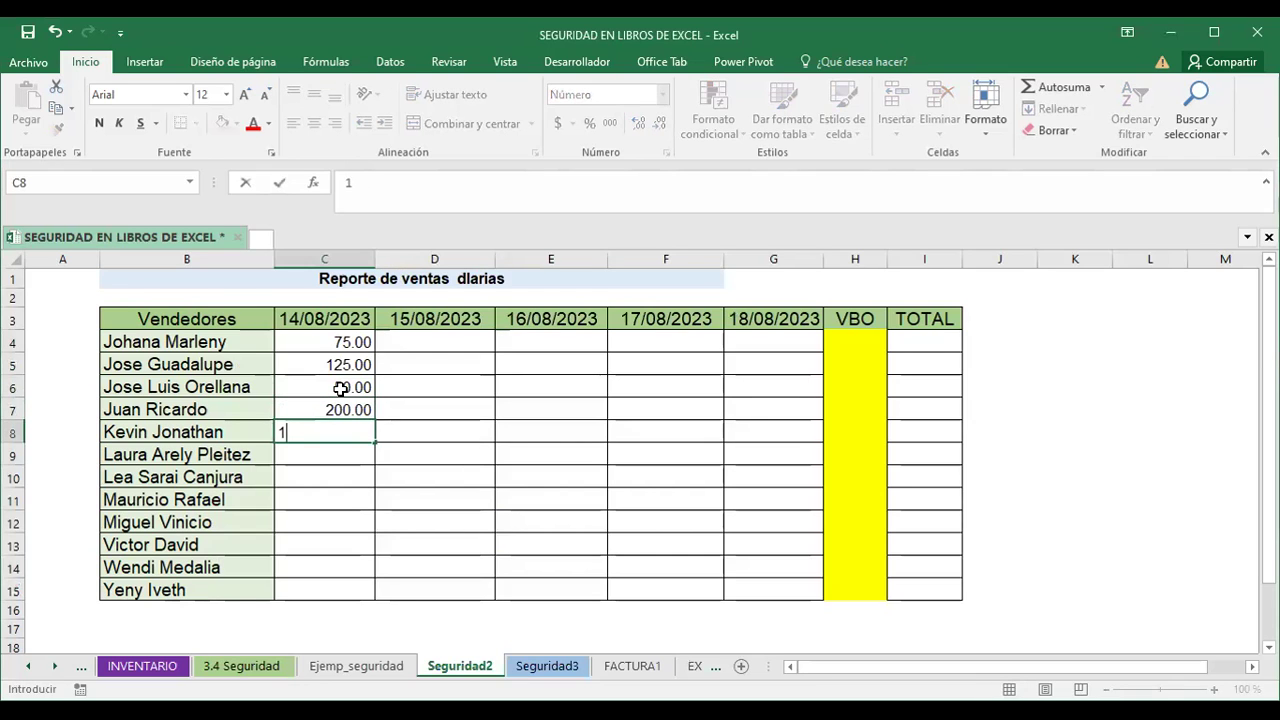
pyautogui.write('00')
pyautogui.press('Return')
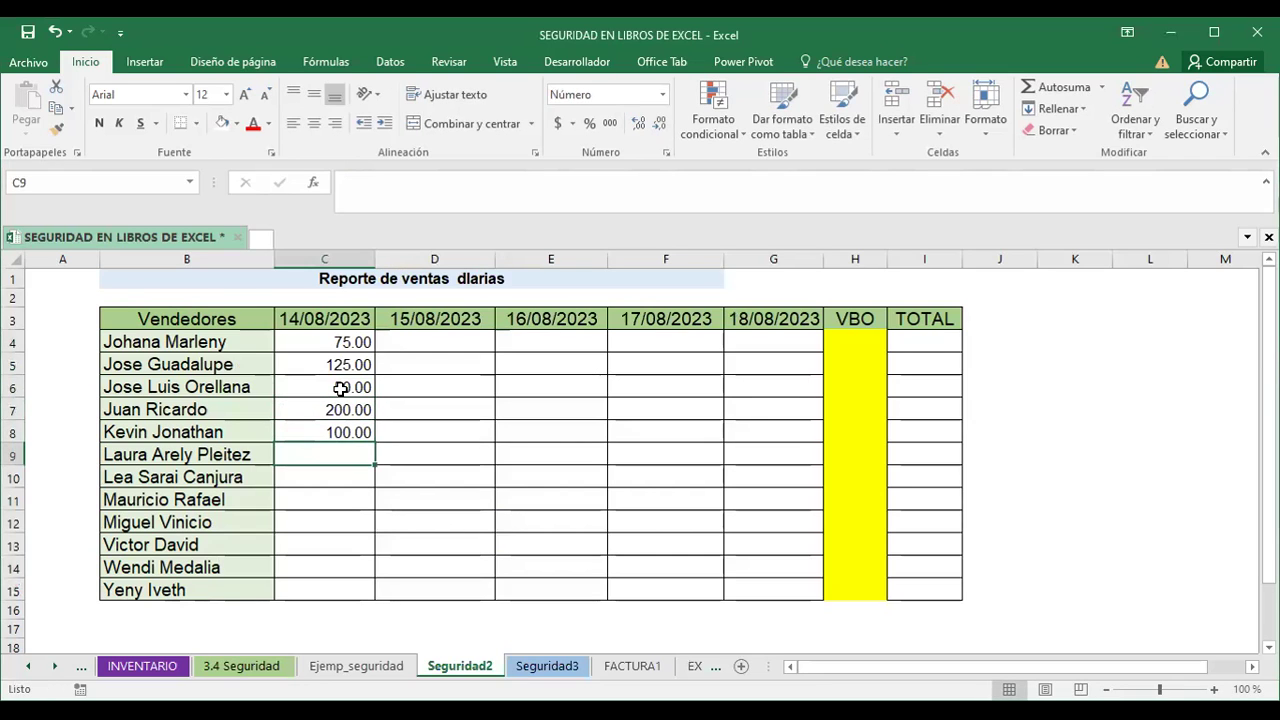
pyautogui.write('35')
pyautogui.press('Return')
pyautogui.write('45')
pyautogui.press('Return')
pyautogui.write('78')
pyautogui.press('Return')
pyautogui.write('54')
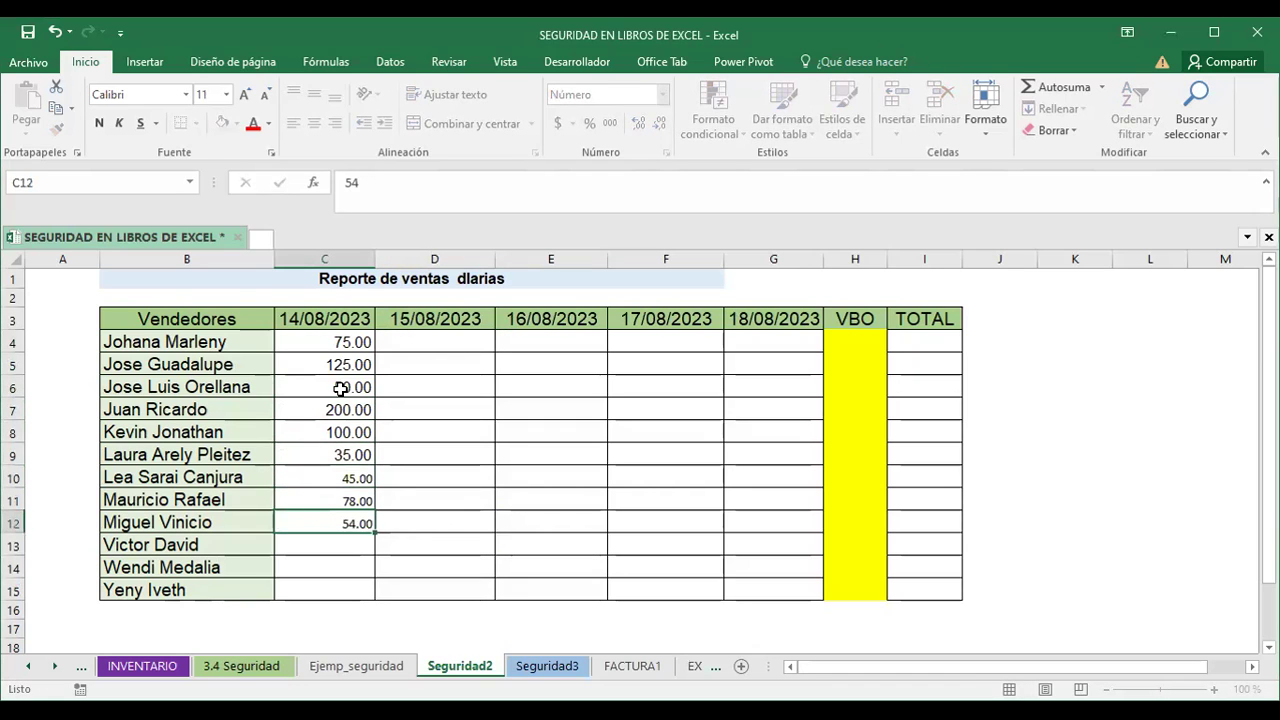
pyautogui.press('Return')
pyautogui.write('12')
pyautogui.press('Return')
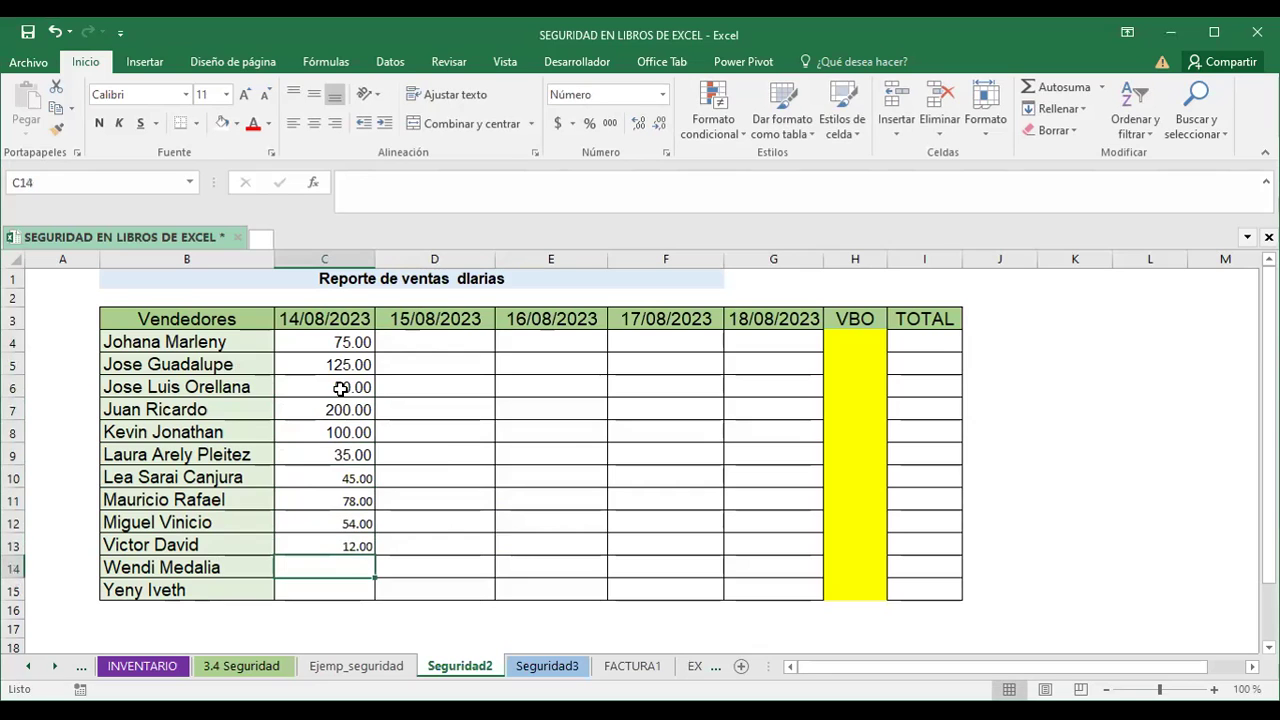
pyautogui.write('45')
pyautogui.press('Return')
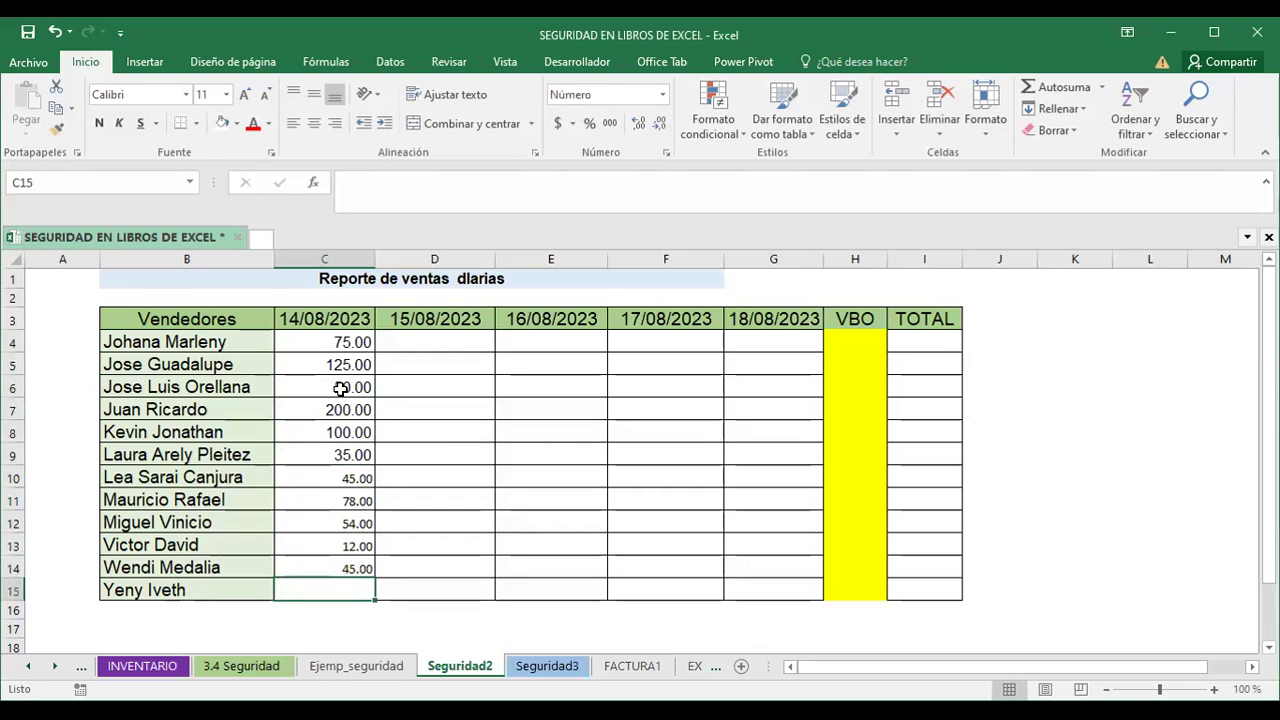
pyautogui.write('65')
pyautogui.press('Return')
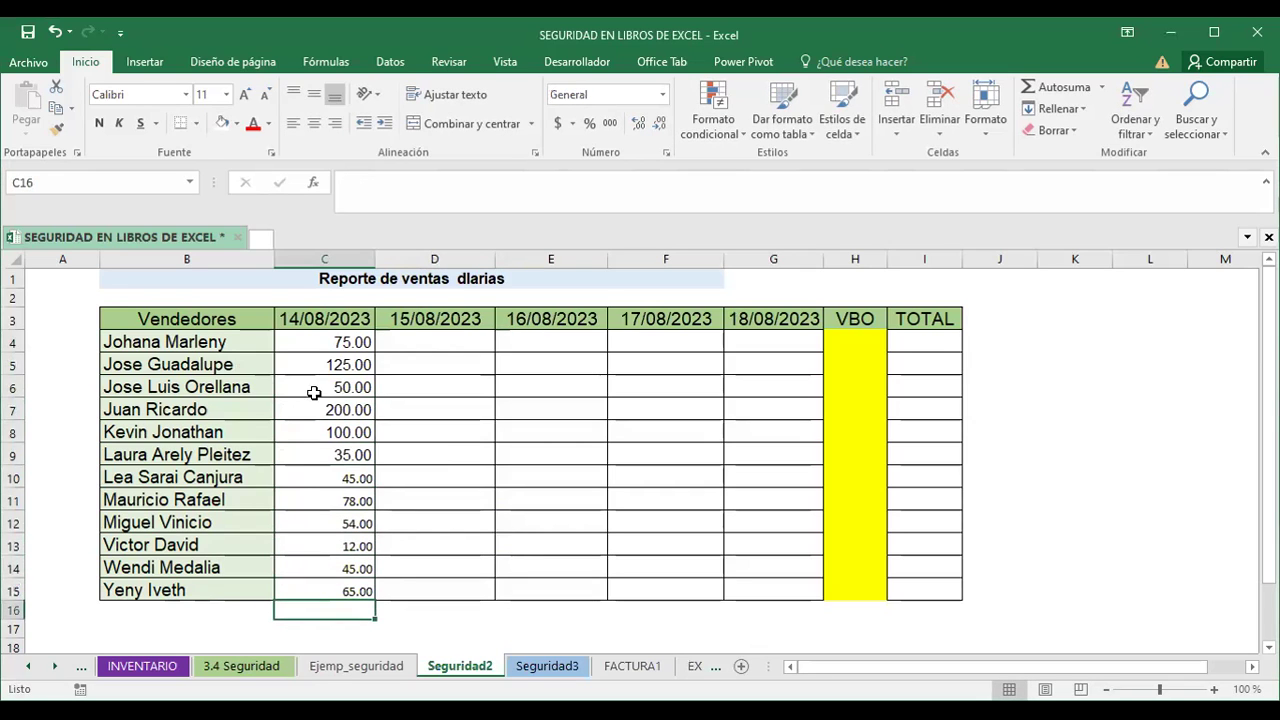
pyautogui.click(365, 391)
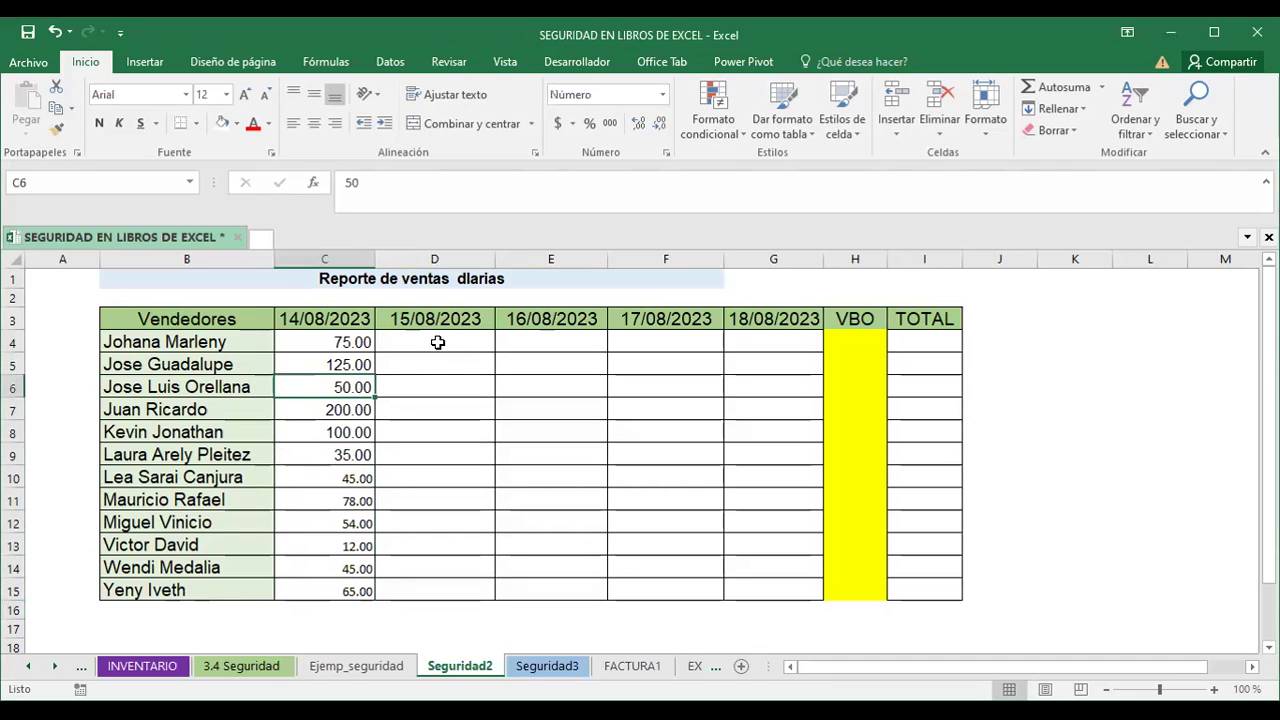
# Fill the 15/08 sales in D4:D15, ending with 78, and narrow column D slightly.
pyautogui.click(438, 342)
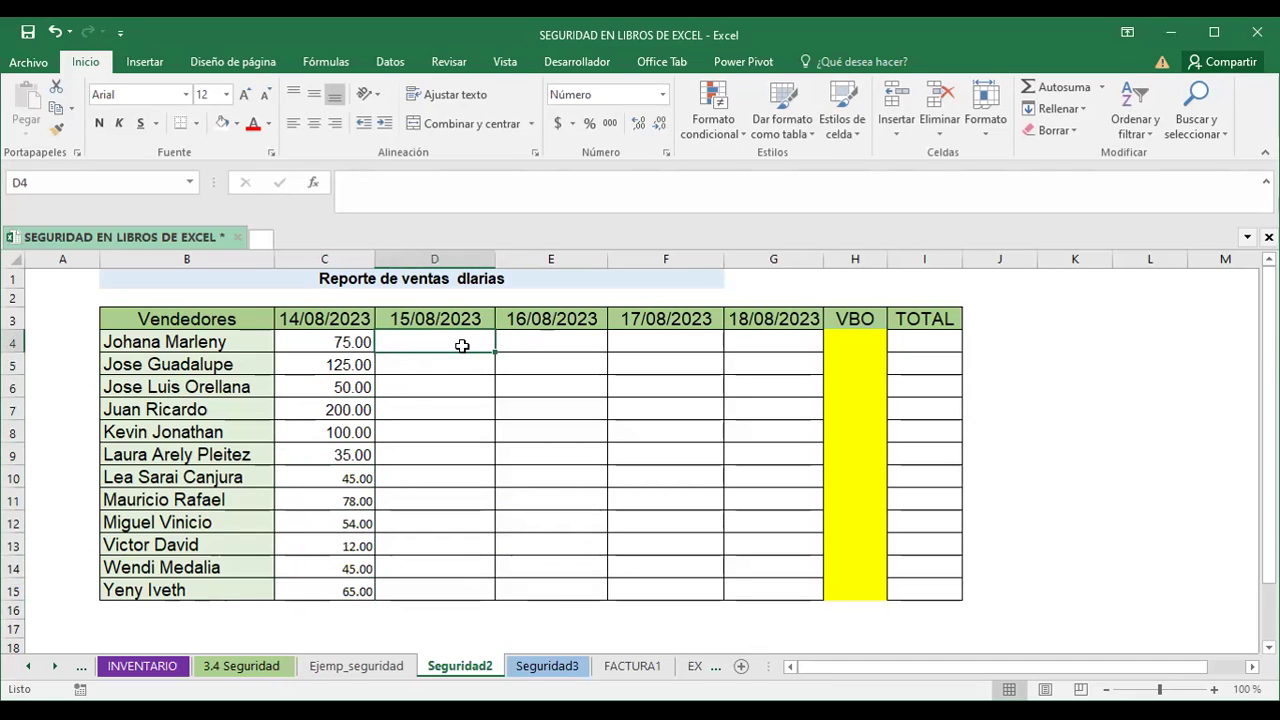
pyautogui.write('5 6 5 9 5 8')
pyautogui.press('Return')
pyautogui.write('9')
pyautogui.press('Return')
pyautogui.write('8')
pyautogui.press('Return')
pyautogui.write('9')
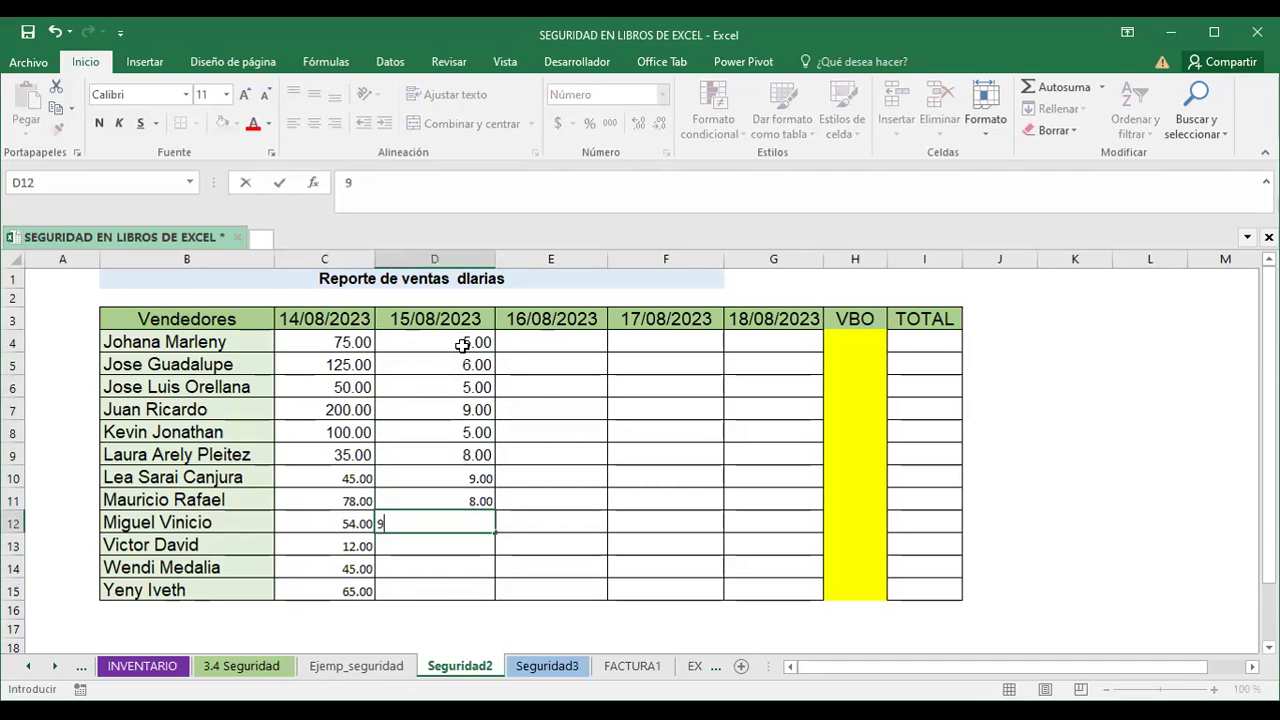
pyautogui.press('Return')
pyautogui.write('4')
pyautogui.press('Return')
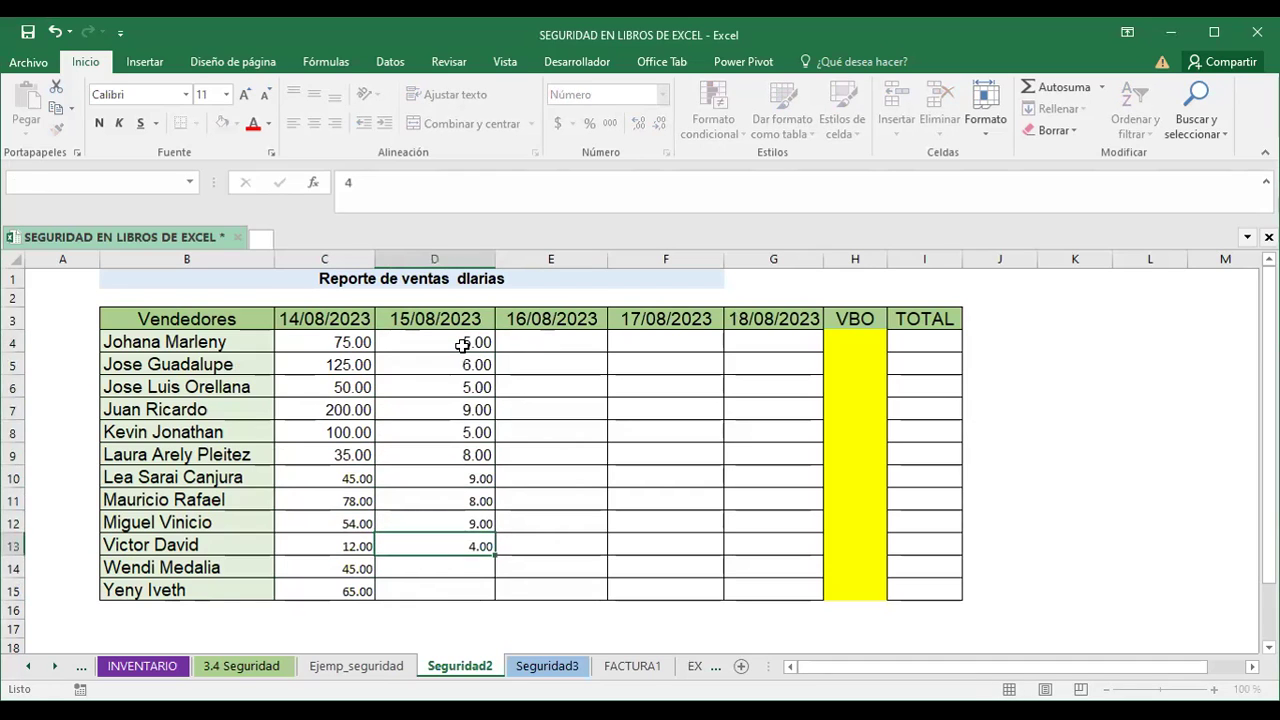
pyautogui.write('5')
pyautogui.press('Return')
pyautogui.write('78')
pyautogui.press('Return')
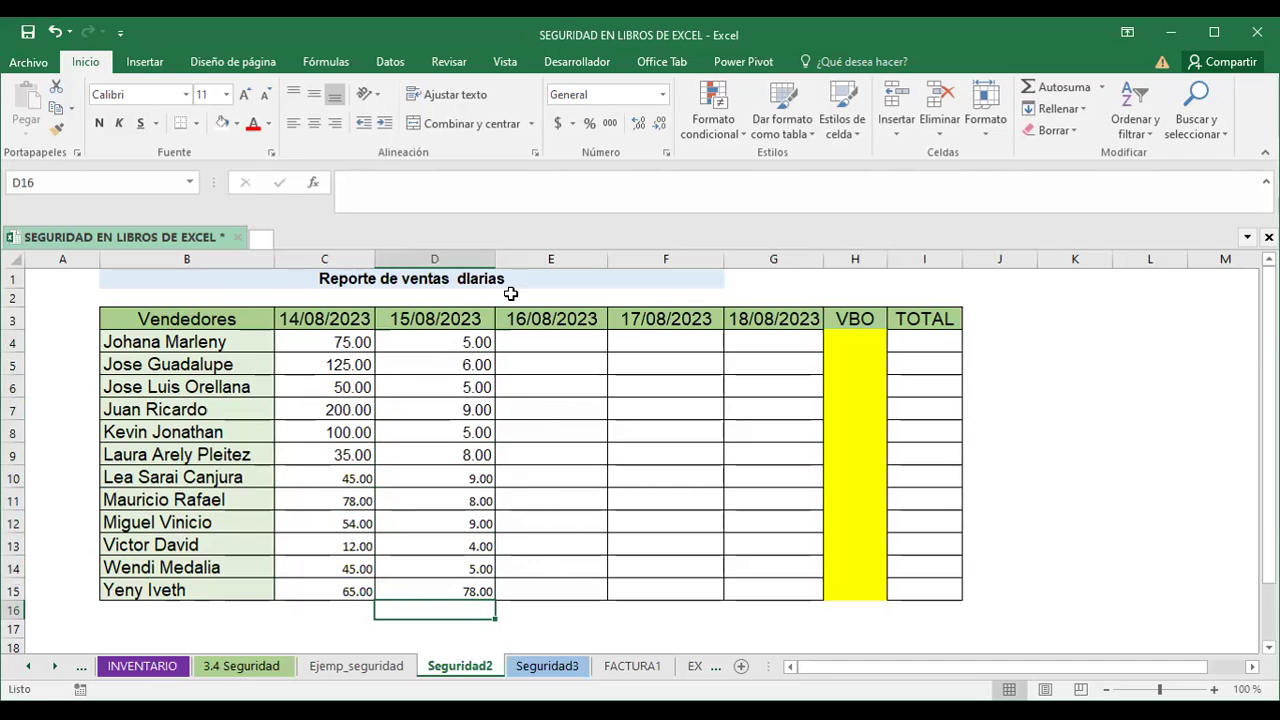
pyautogui.moveTo(497, 261); pyautogui.dragTo(474, 261)
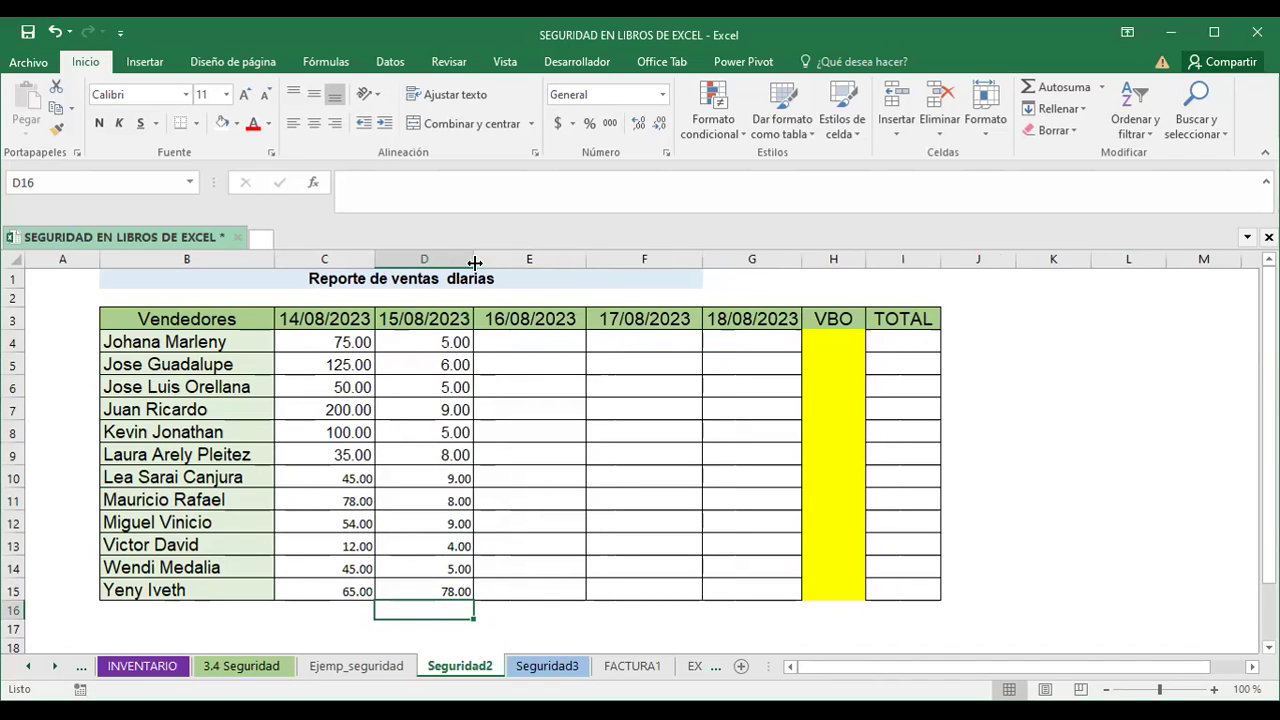
# Enter the 16/08 sales down E4:E15, starting with 66 and 48.
pyautogui.click(516, 341)
pyautogui.write('66')
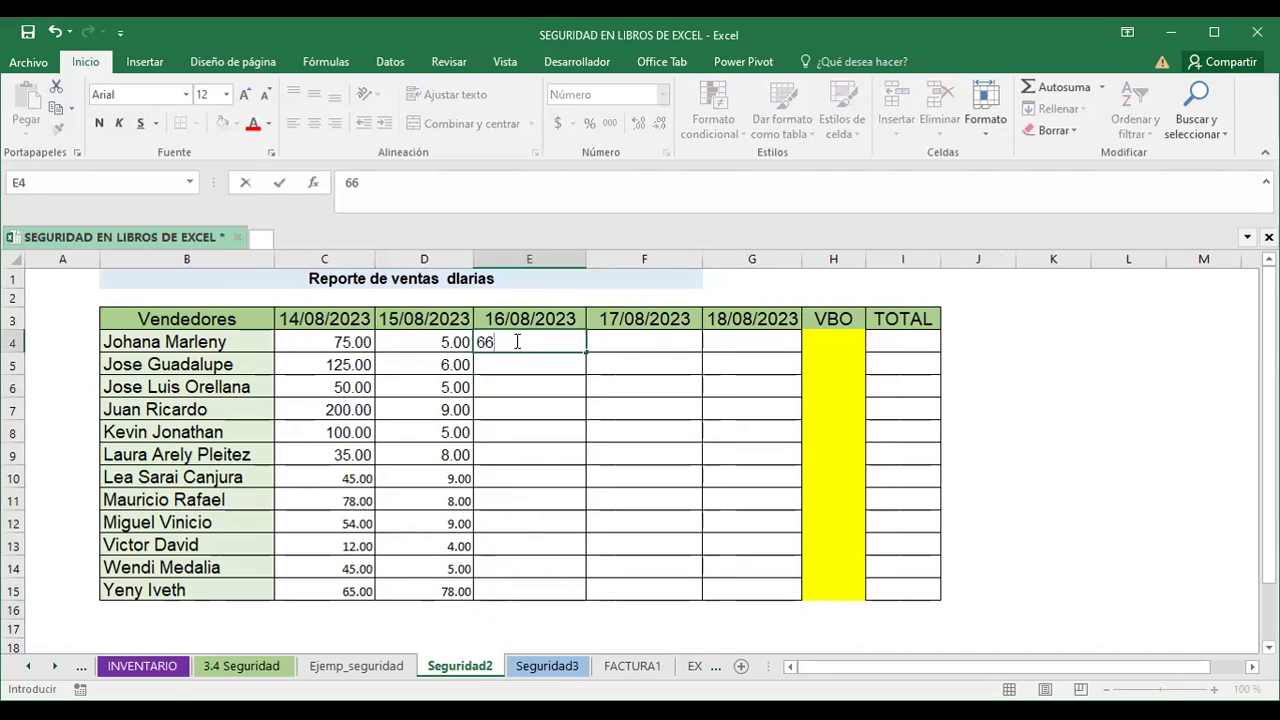
pyautogui.press('Return')
pyautogui.write('48')
pyautogui.press('Return')
pyautogui.write('6 2 32 2 58 2 852')
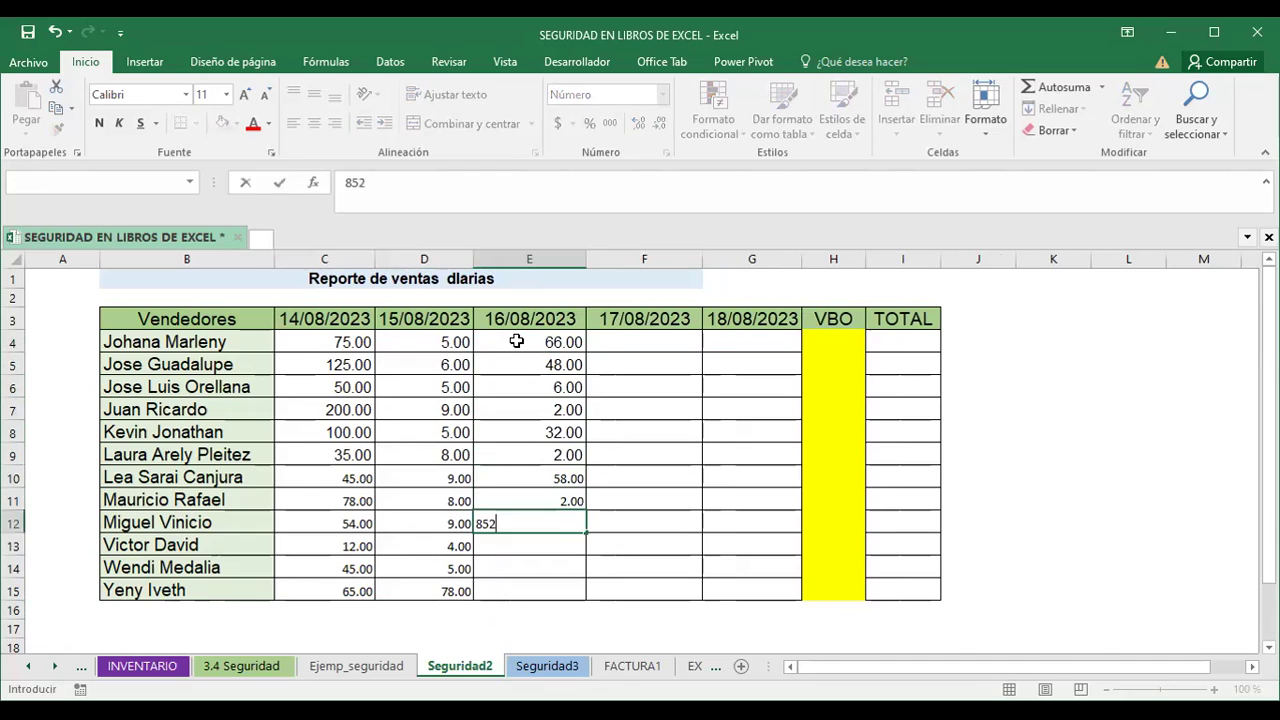
pyautogui.write(' 5 25 2')
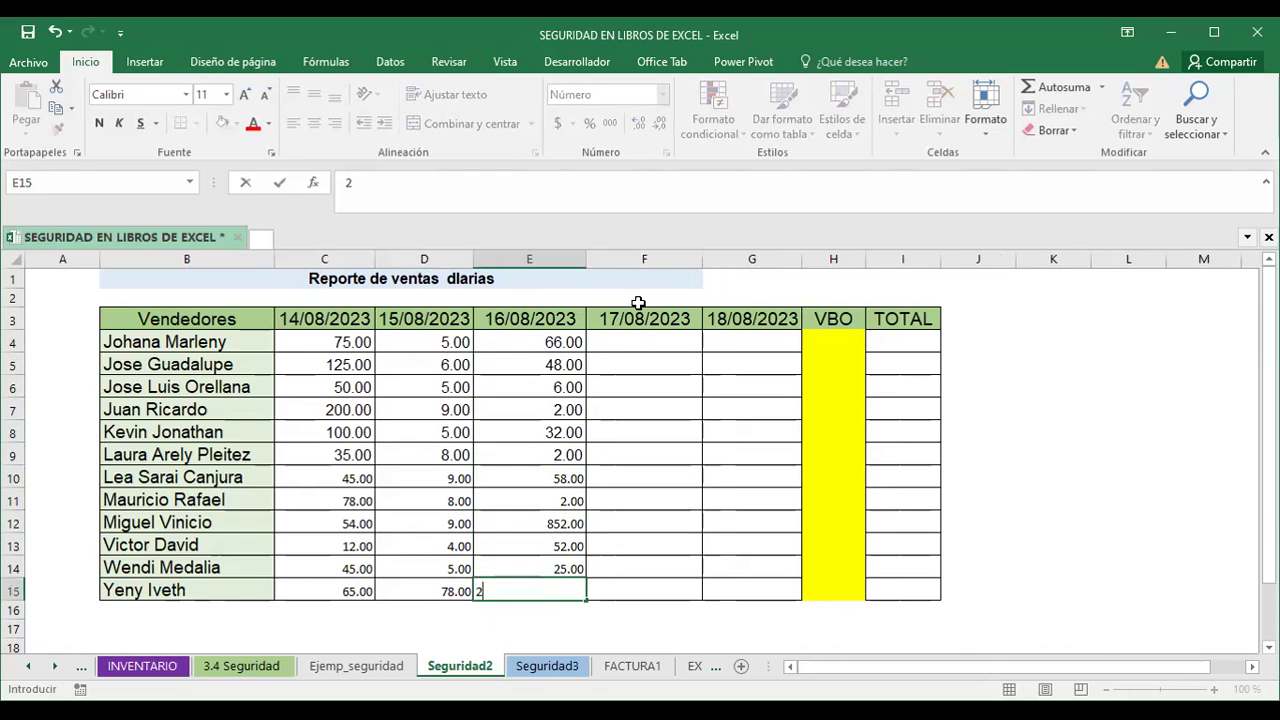
# Enter the 17/08 sales down F4:F15, running from 7 to 4.
pyautogui.click(640, 342)
pyautogui.write('7')
pyautogui.press('Return')
pyautogui.write('8 5 5 1 2 0 2 0 ')
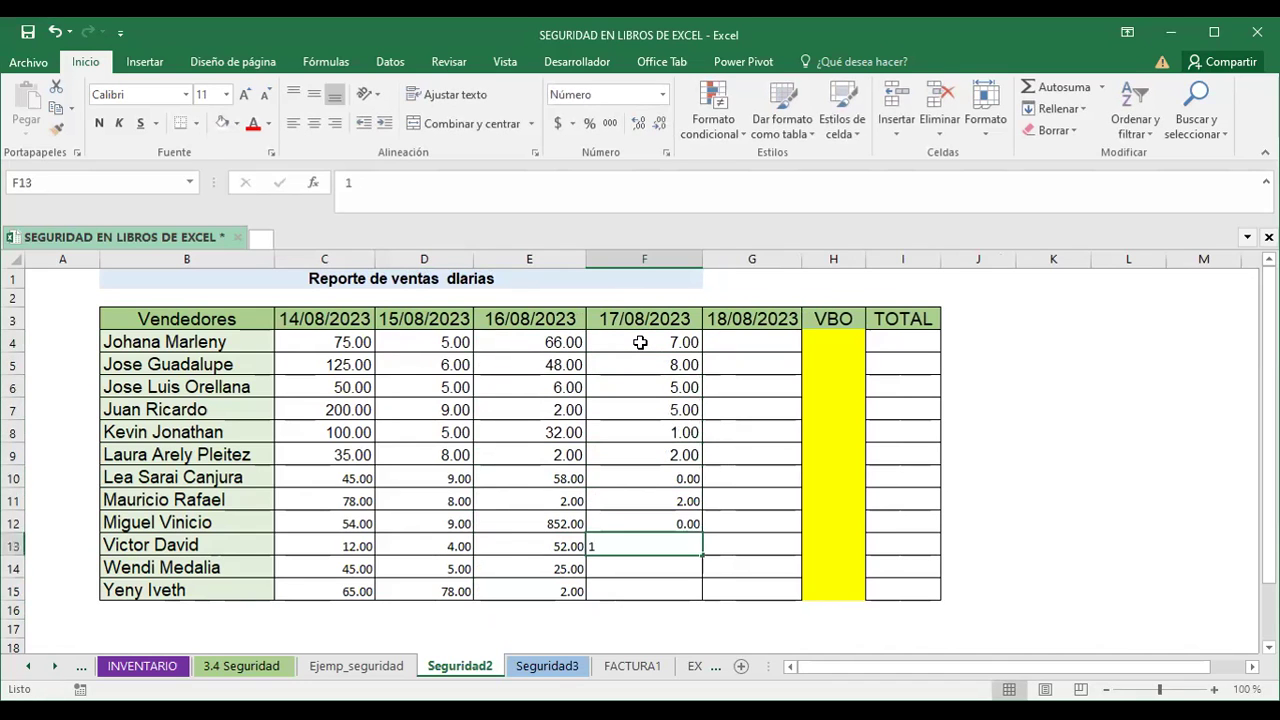
pyautogui.write('1 1')
pyautogui.write(' 4')
pyautogui.press('Return')
pyautogui.write('7')
pyautogui.press('Escape')
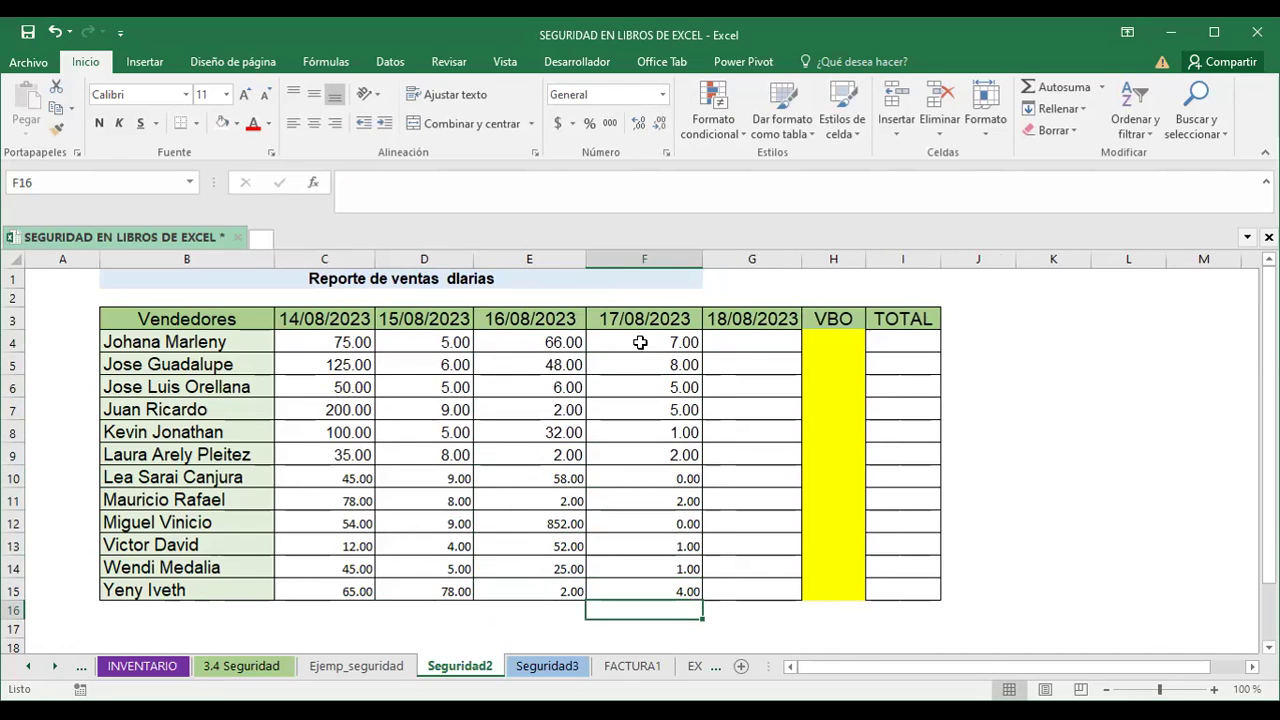
# Enter the 18/08 sales down G4:G14 starting at 9, with G8 set to 45 and G9 to 2.
pyautogui.click(751, 339)
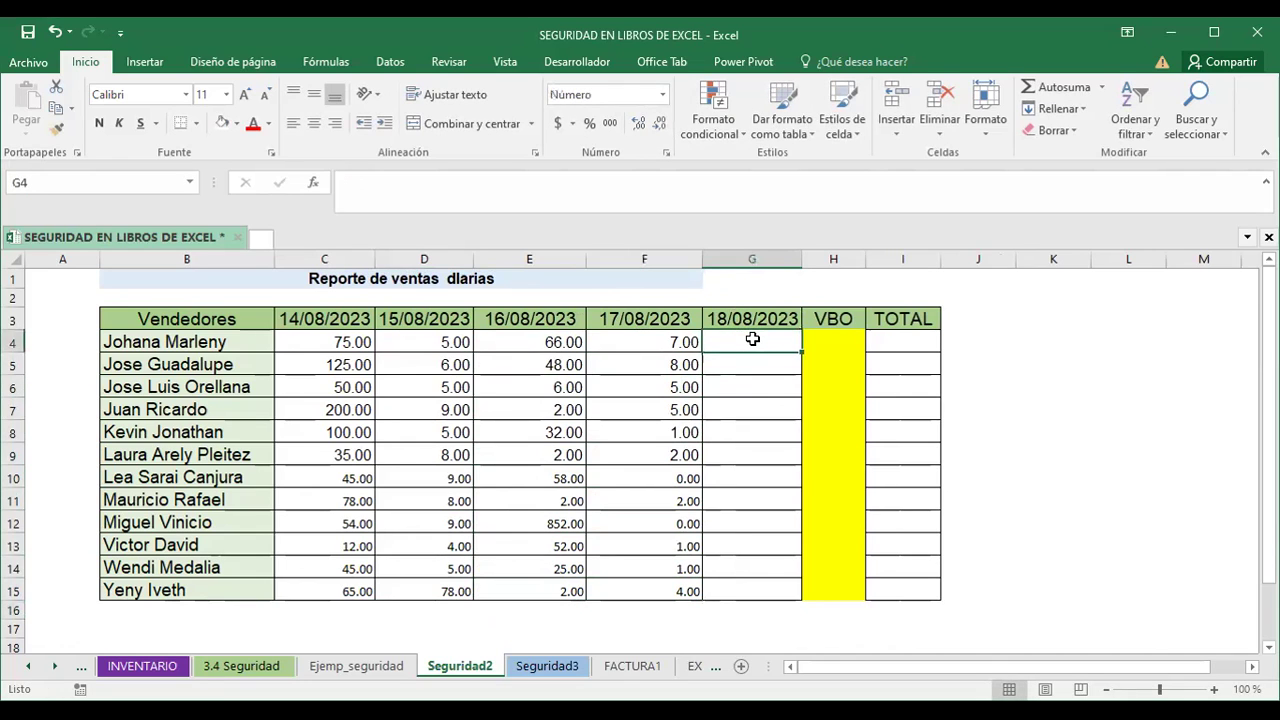
pyautogui.write('9')
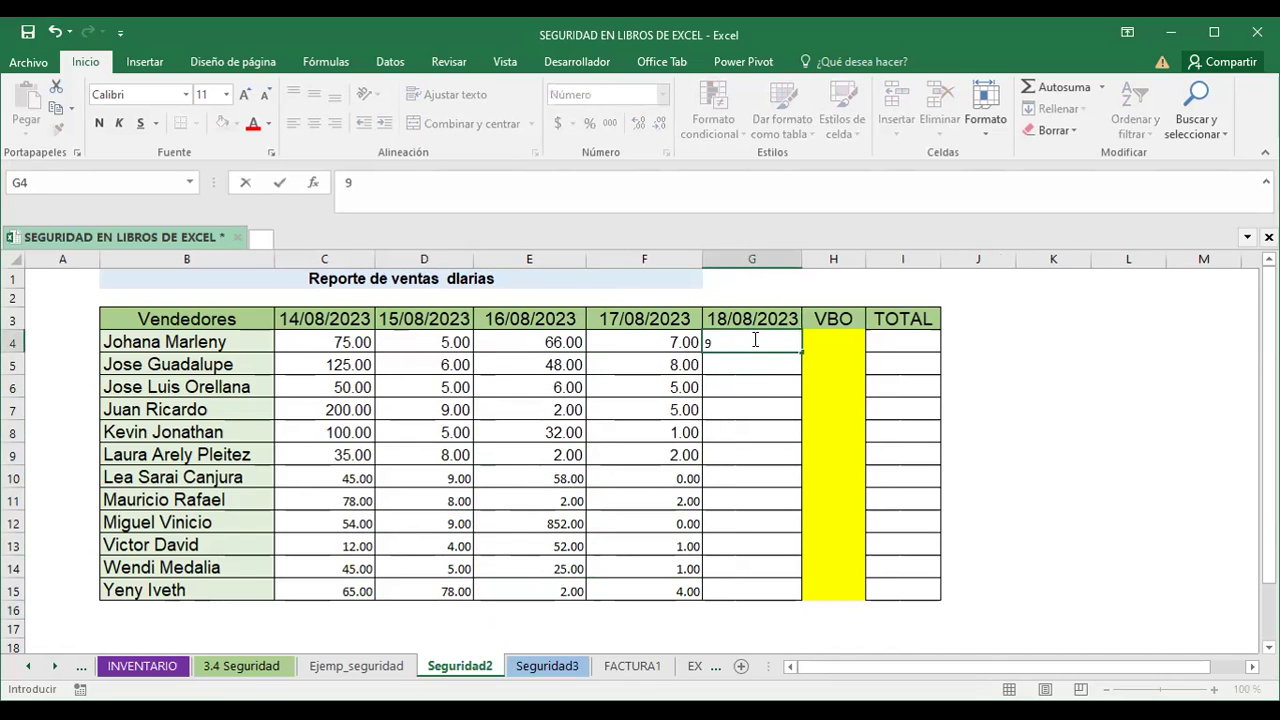
pyautogui.press('Return')
pyautogui.write('65')
pyautogui.press('Return')
pyautogui.write('48')
pyautogui.press('Return')
pyautogui.write('20')
pyautogui.press('Return')
pyautogui.press('Return')
pyautogui.write('5')
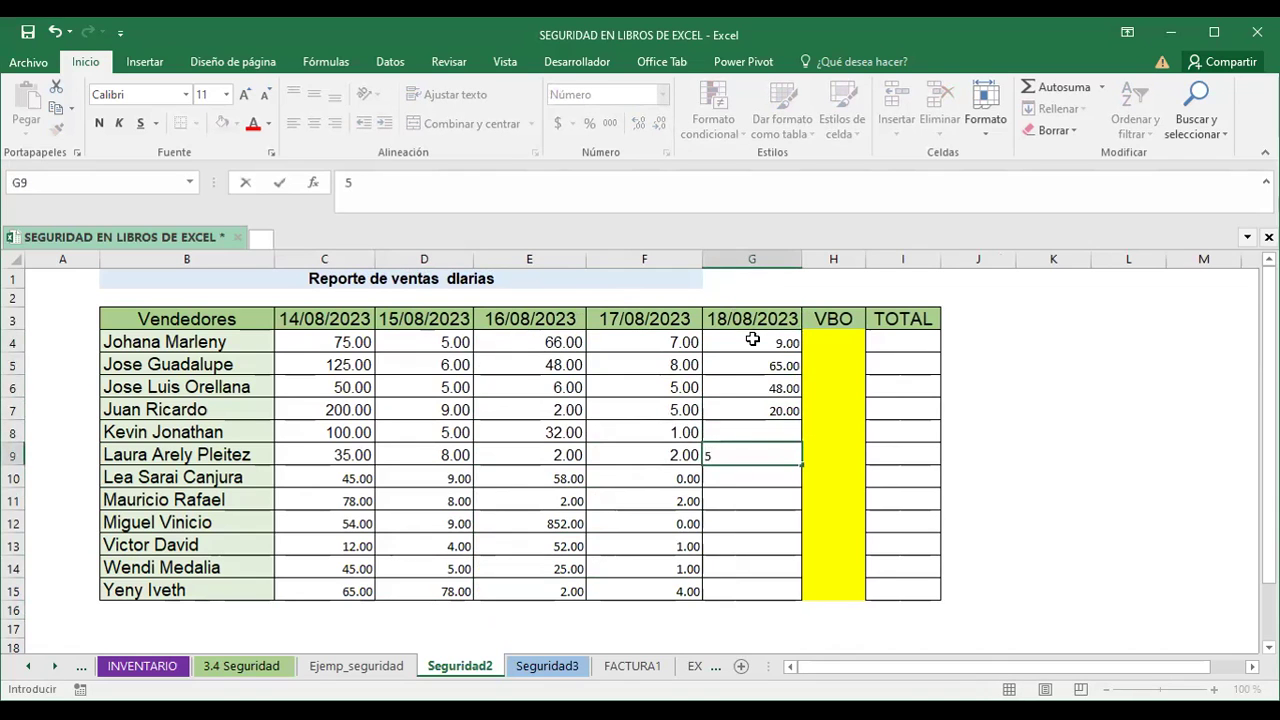
pyautogui.press('Up')
pyautogui.write('45')
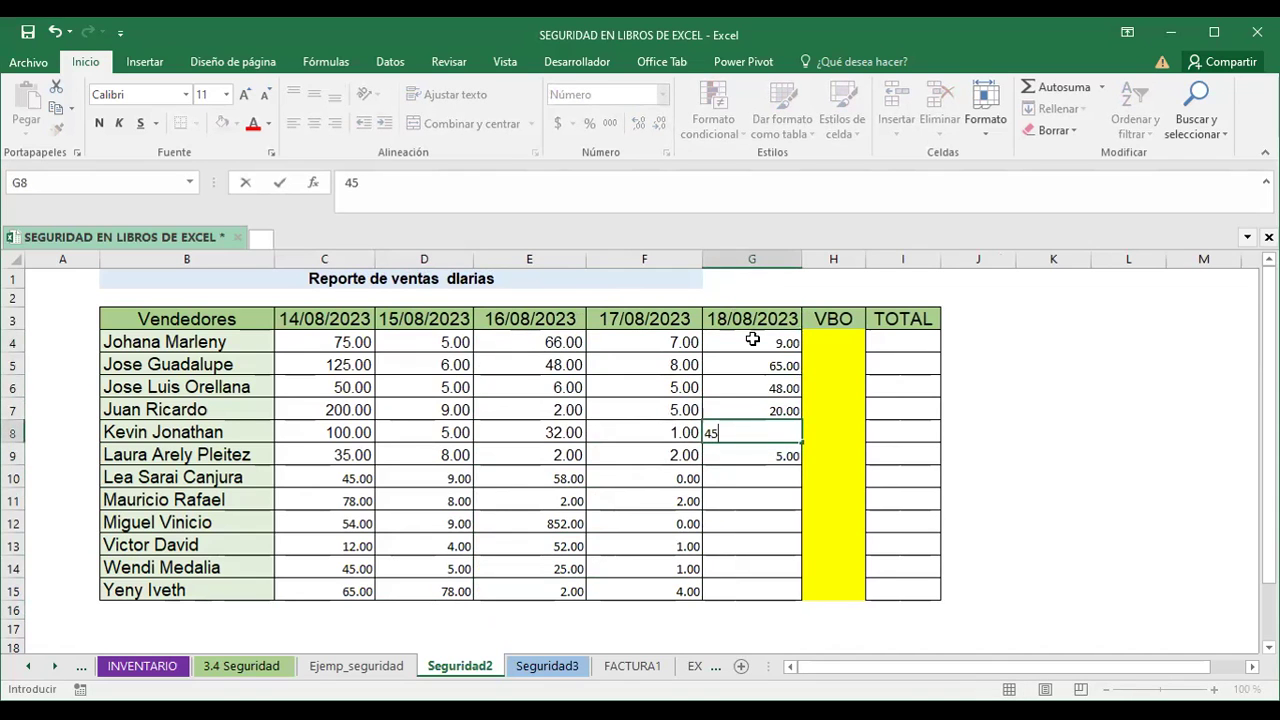
pyautogui.press('Return')
pyautogui.write('2')
pyautogui.press('Return')
pyautogui.write('4')
pyautogui.press('Return')
pyautogui.write('25')
pyautogui.press('Return')
pyautogui.press('Return')
pyautogui.write('7')
pyautogui.press('Return')
pyautogui.write('6')
pyautogui.press('Return')
# Put 5 in G15 to finish the 18/08 column, then go to VBO cell H4.
pyautogui.write('5')
pyautogui.press('Return')
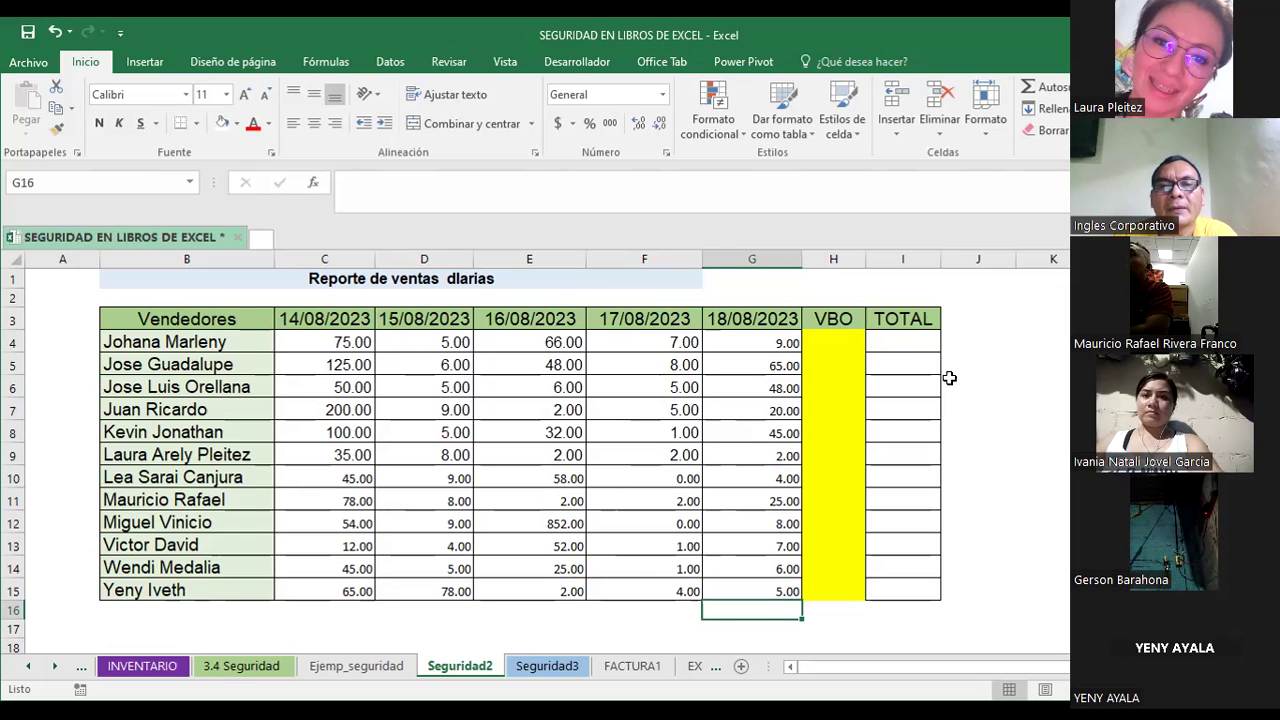
pyautogui.click(1042, 341)
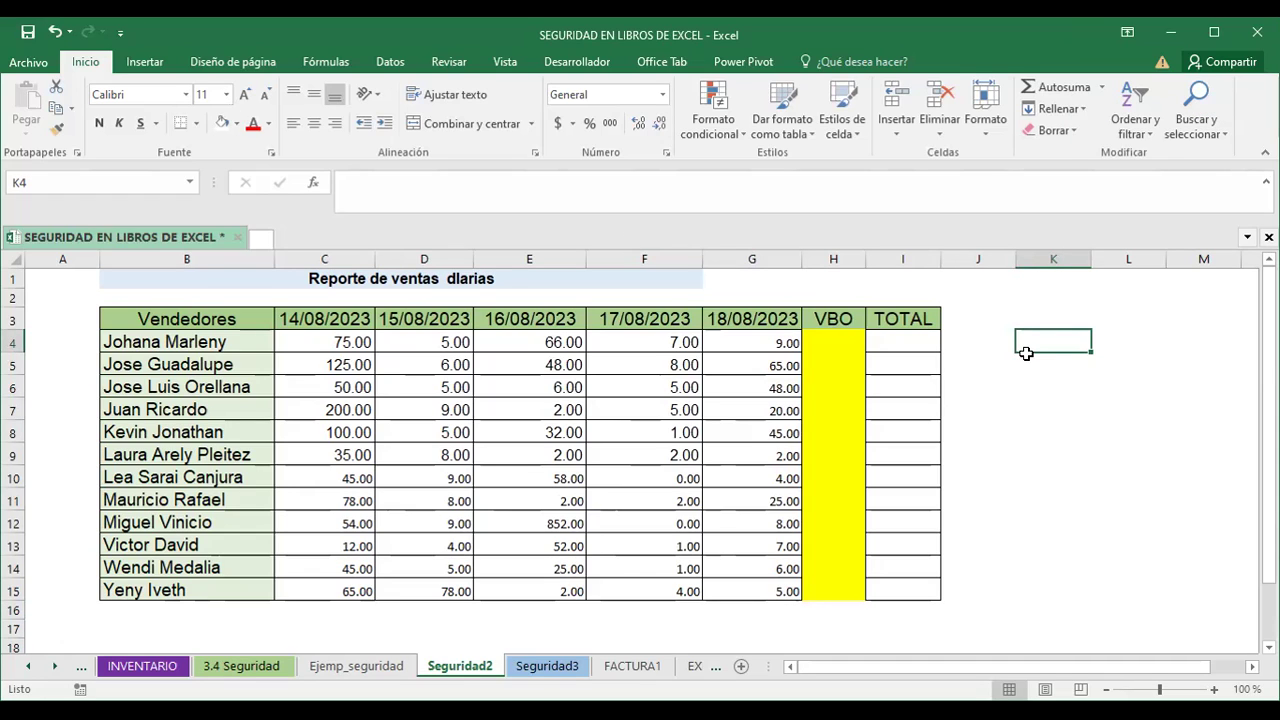
pyautogui.click(971, 337)
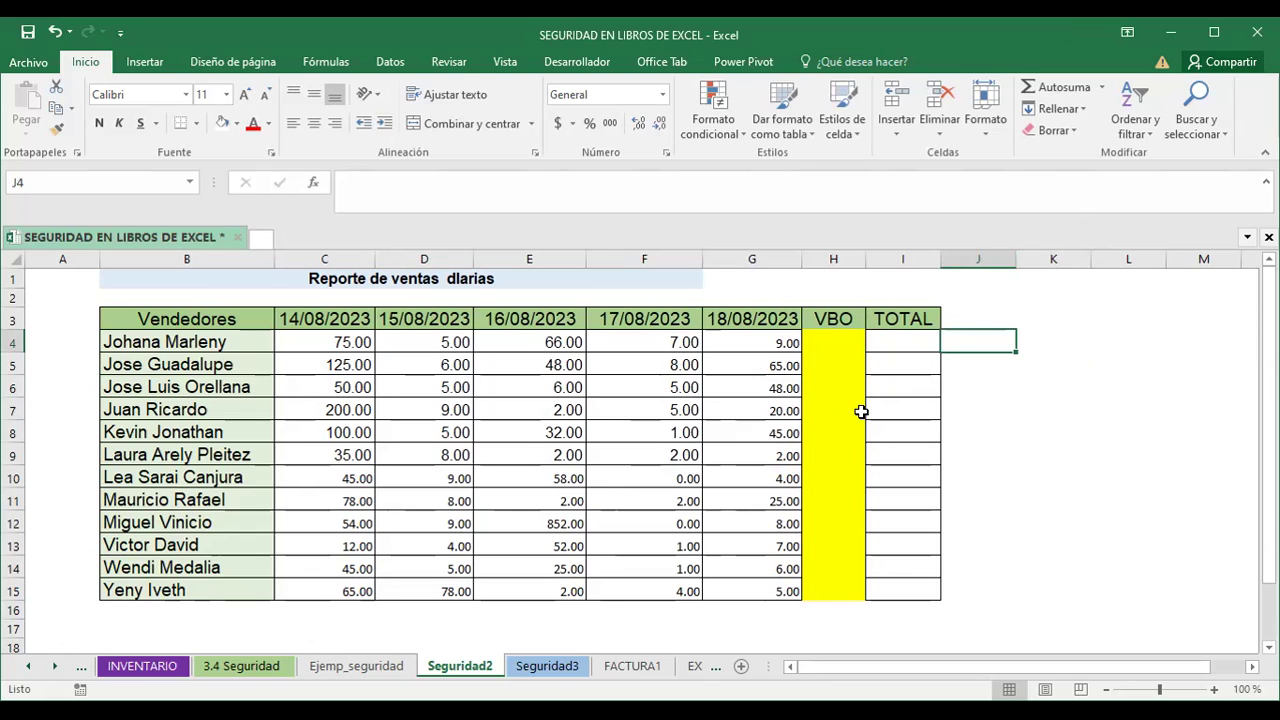
pyautogui.click(835, 343)
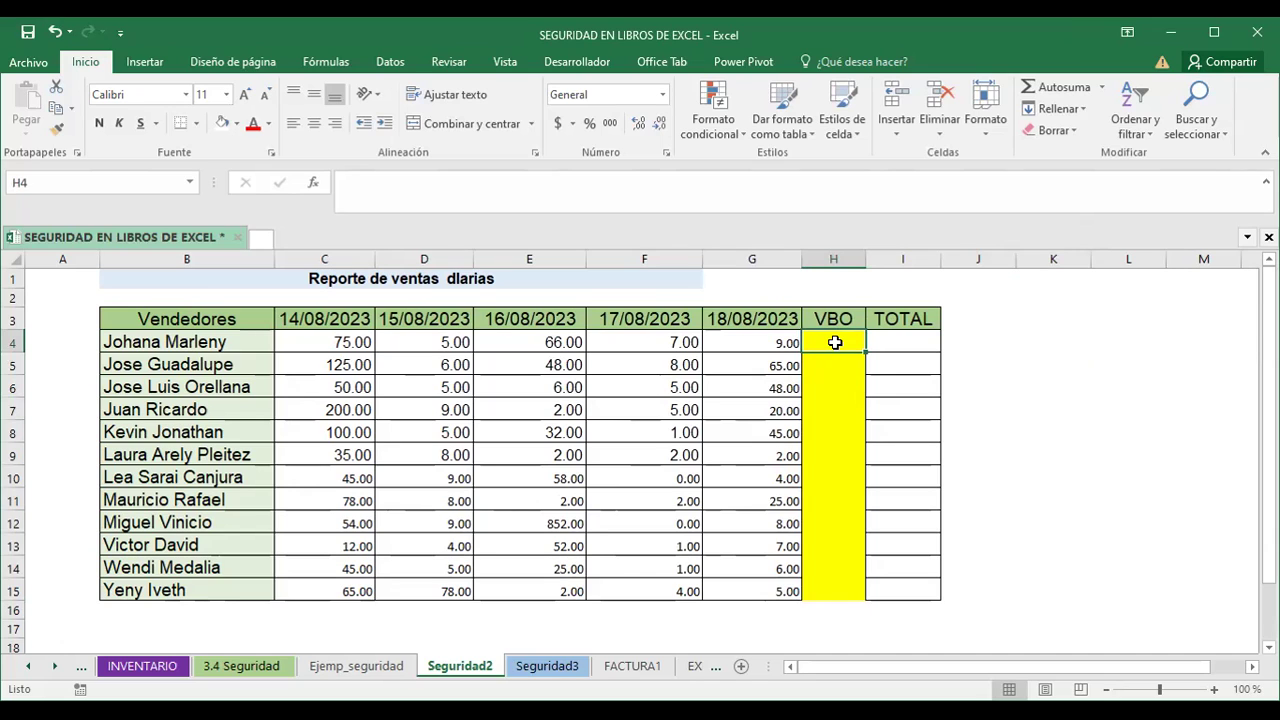
# Mark x in H4:H9, then clear the x from H6 and H9.
pyautogui.write('x x x ')
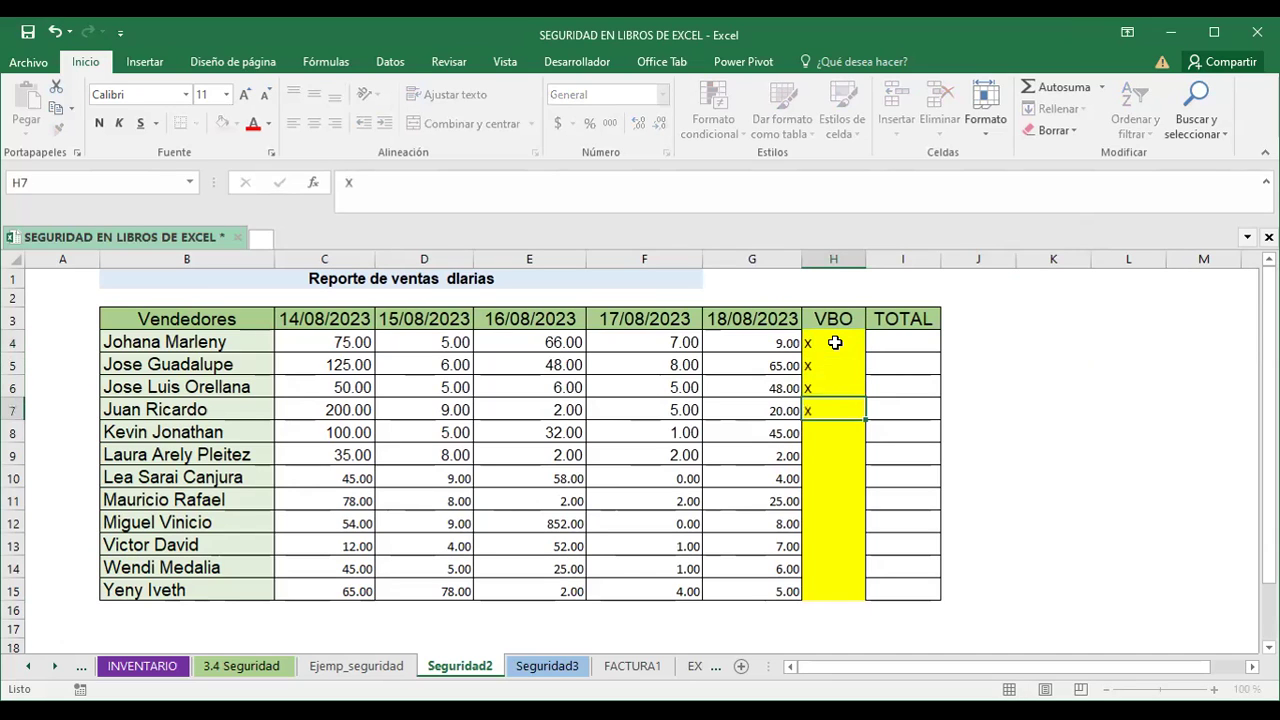
pyautogui.write('x x x')
pyautogui.click(749, 378)
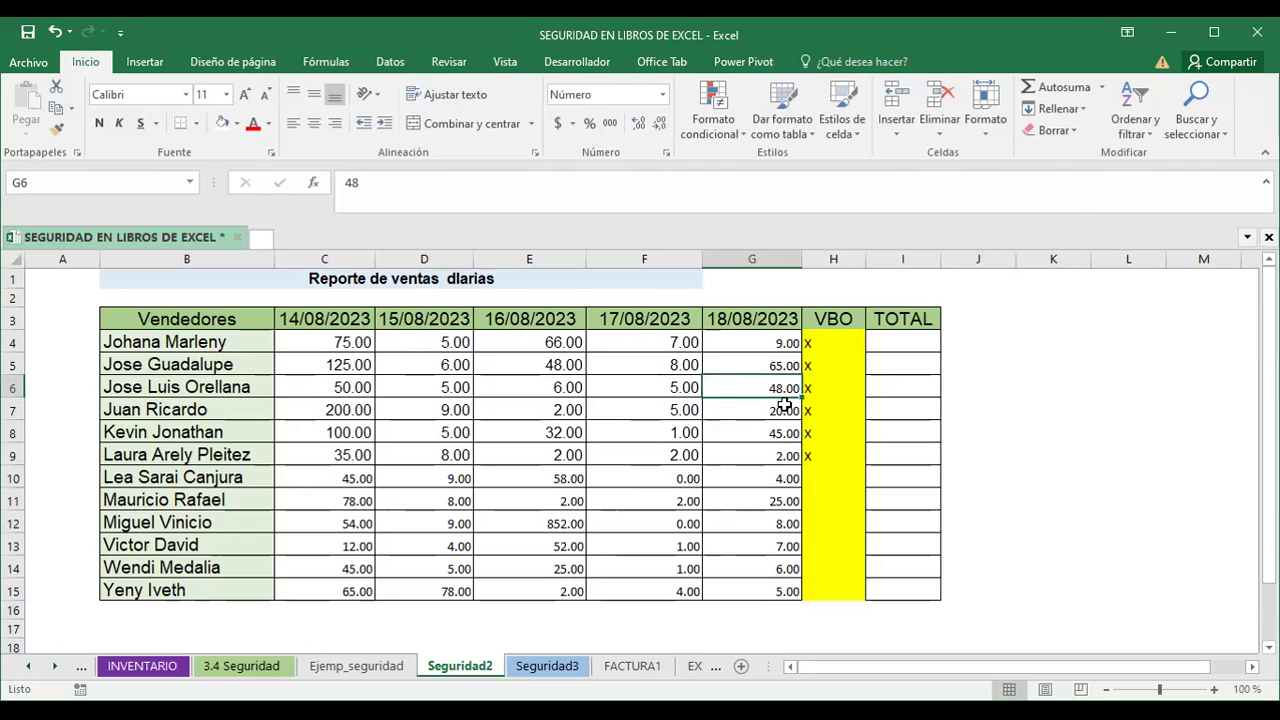
pyautogui.click(833, 343)
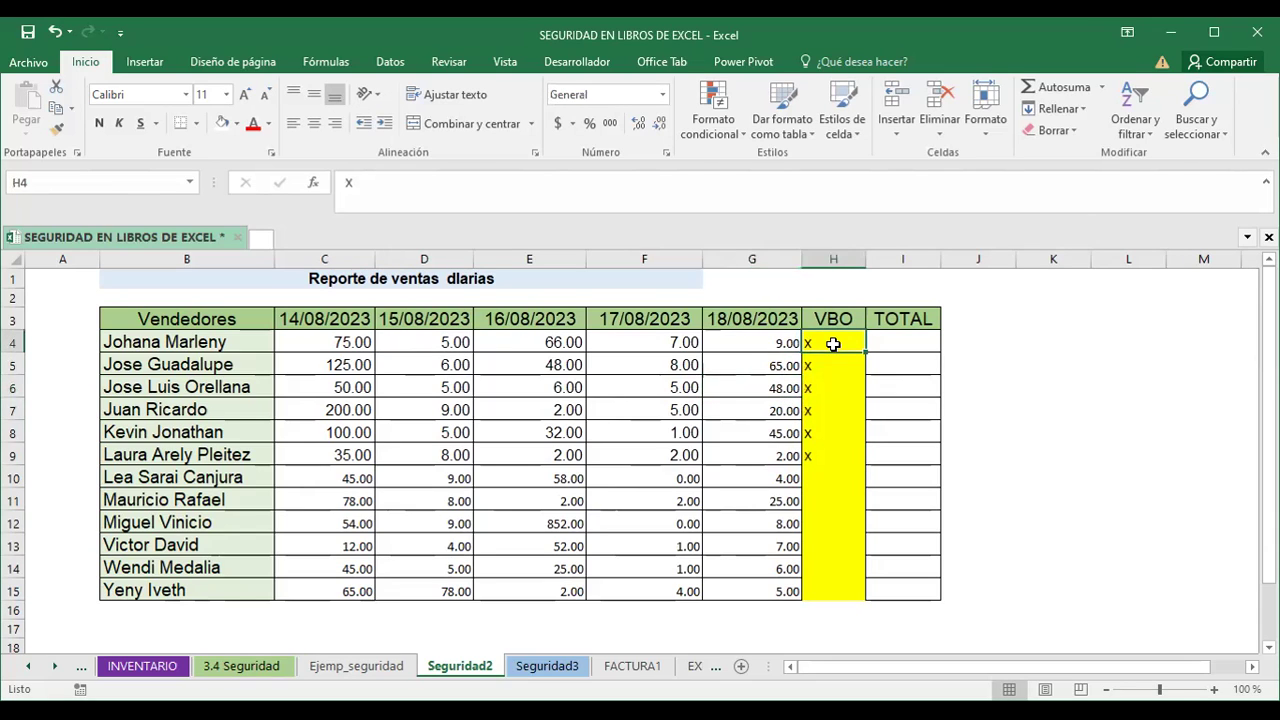
pyautogui.click(1030, 382)
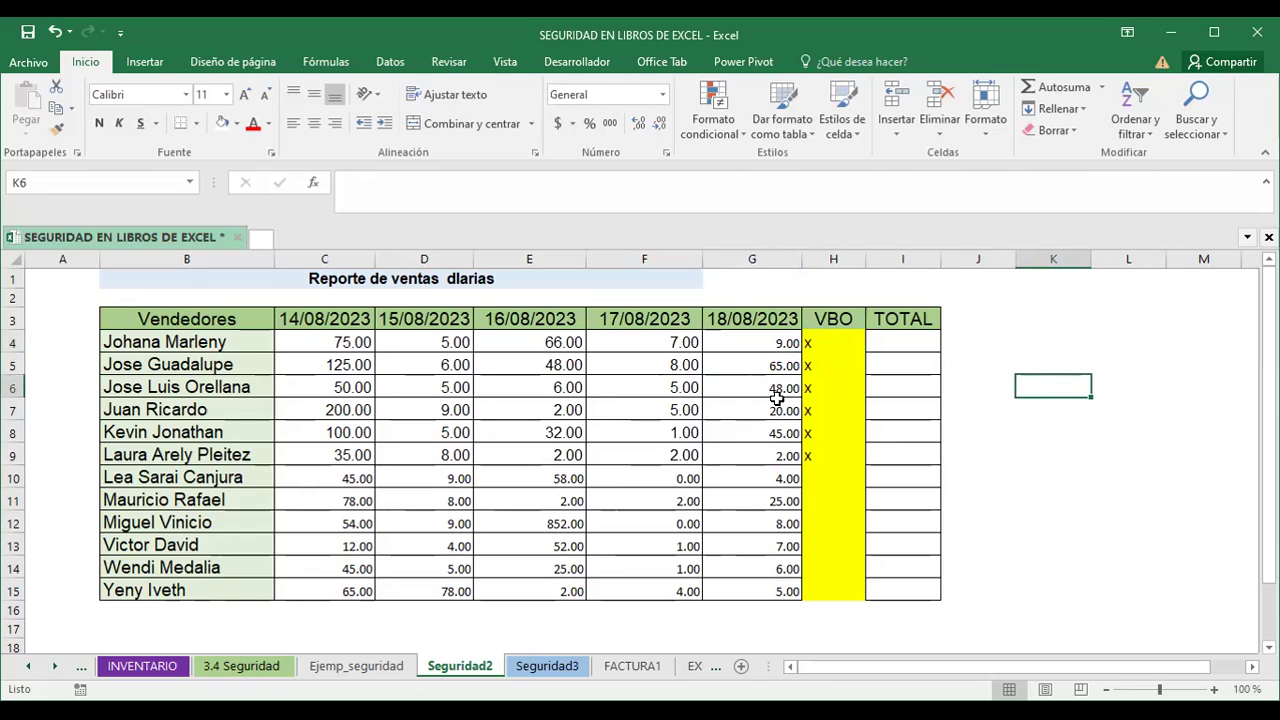
pyautogui.click(820, 453)
pyautogui.press('Delete')
pyautogui.click(816, 387)
pyautogui.press('Delete')
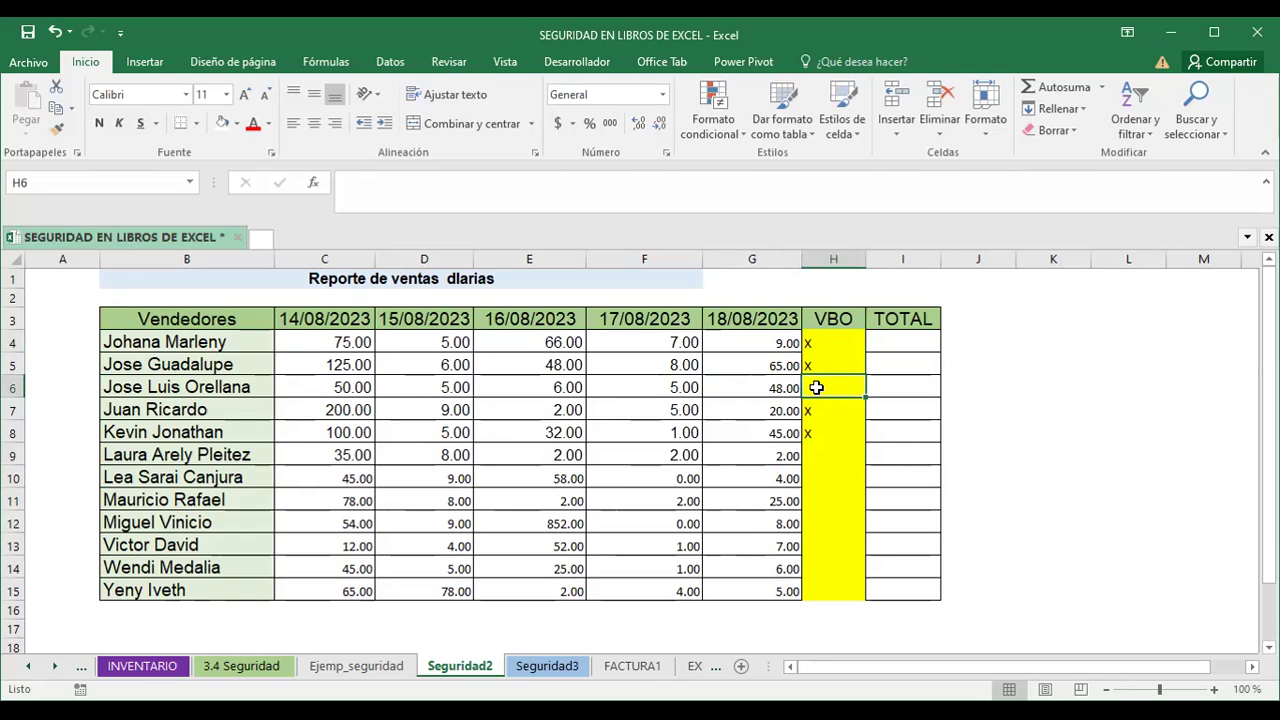
pyautogui.click(903, 410)
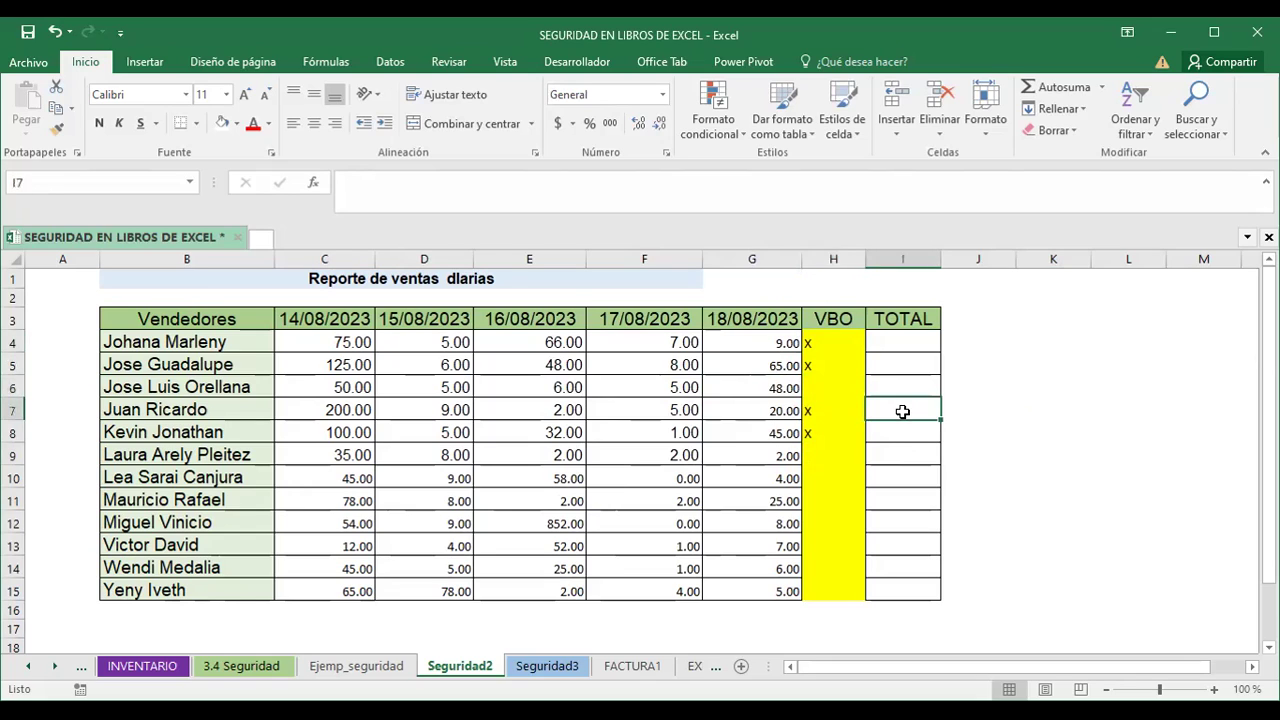
pyautogui.click(810, 455)
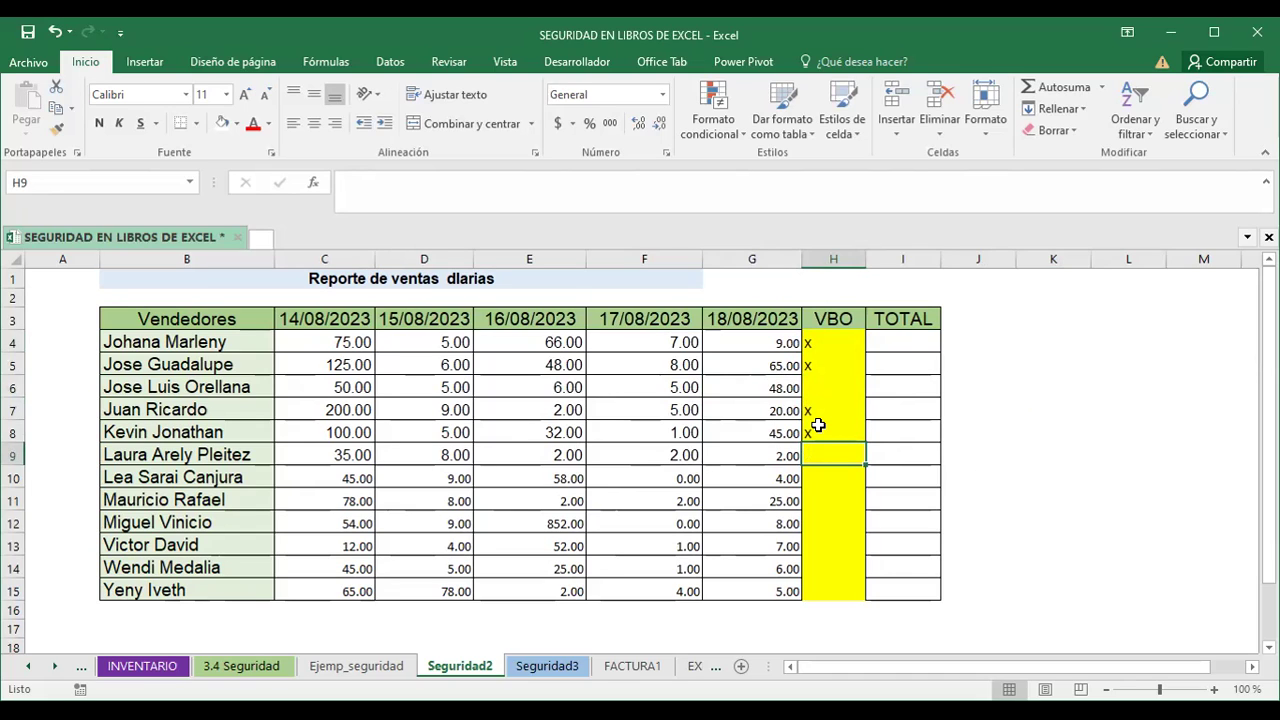
# Replace the sixth seller's sales with 3455 in G9 and 567 in F9.
pyautogui.click(753, 455)
pyautogui.write('3455')
pyautogui.click(661, 458)
pyautogui.write('4533')
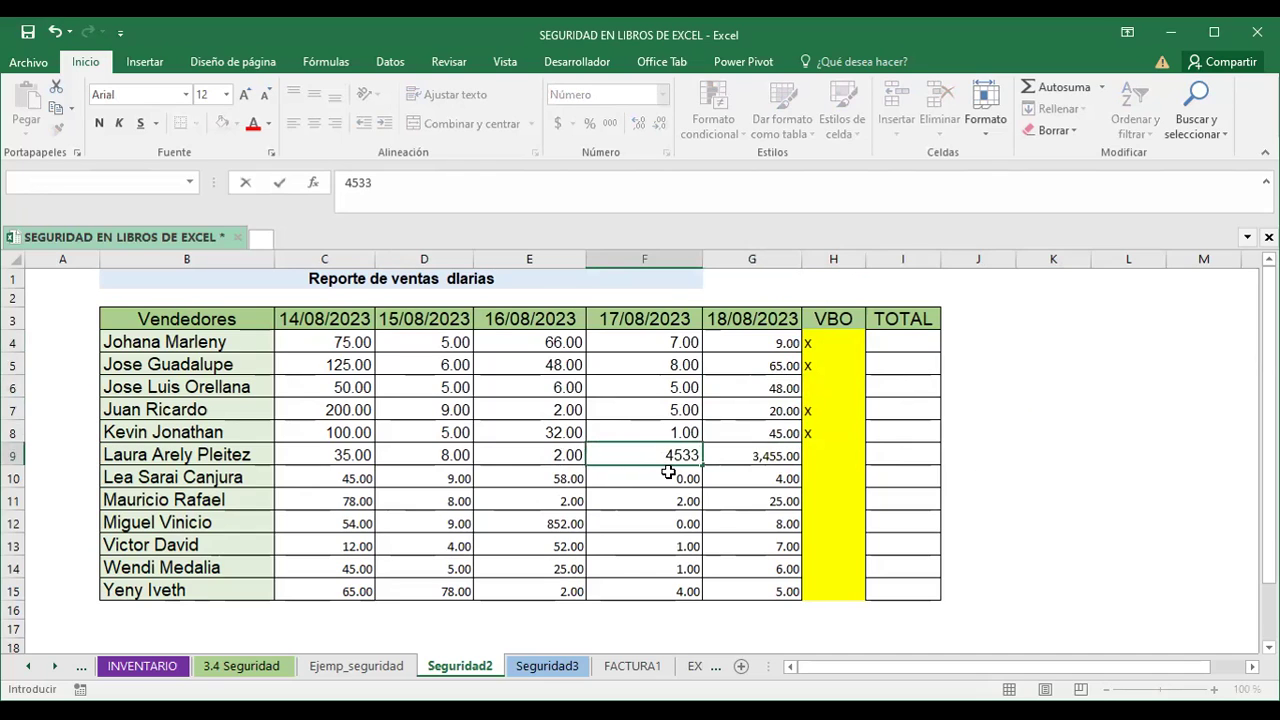
pyautogui.click(667, 470)
pyautogui.write('567')
pyautogui.click(717, 512)
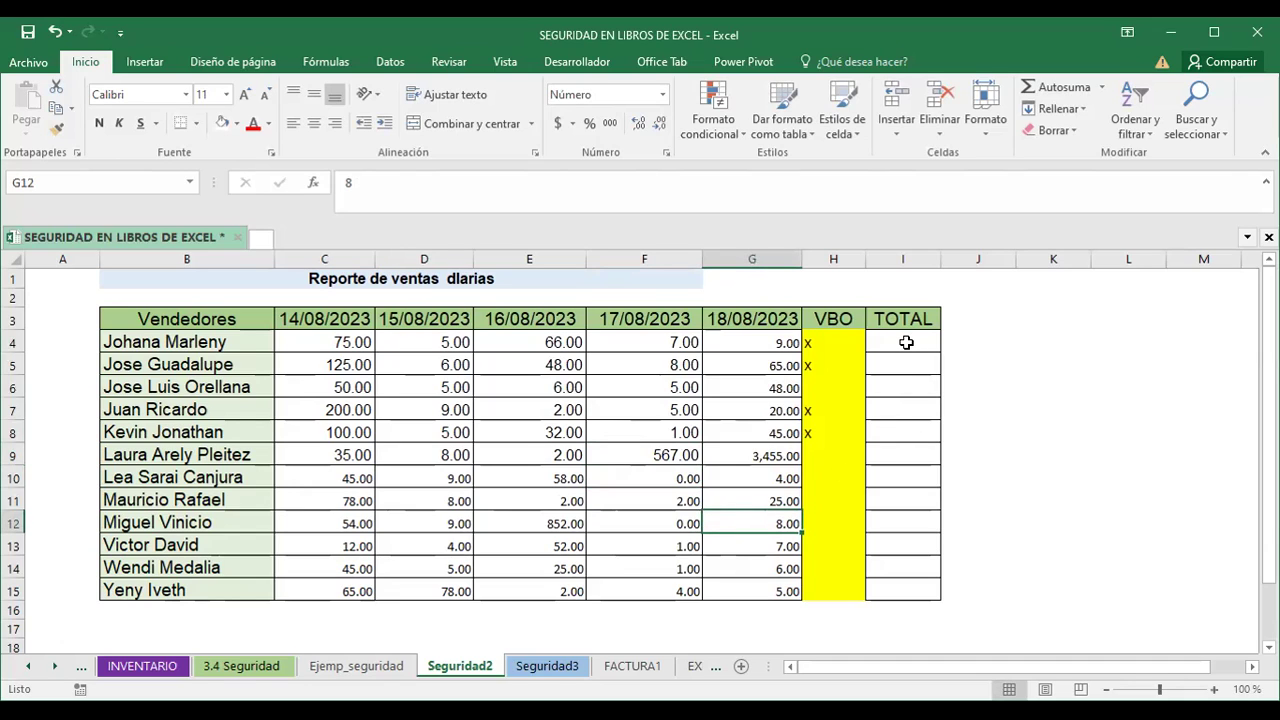
pyautogui.moveTo(906, 342); pyautogui.dragTo(900, 591)
pyautogui.click(1050, 455)
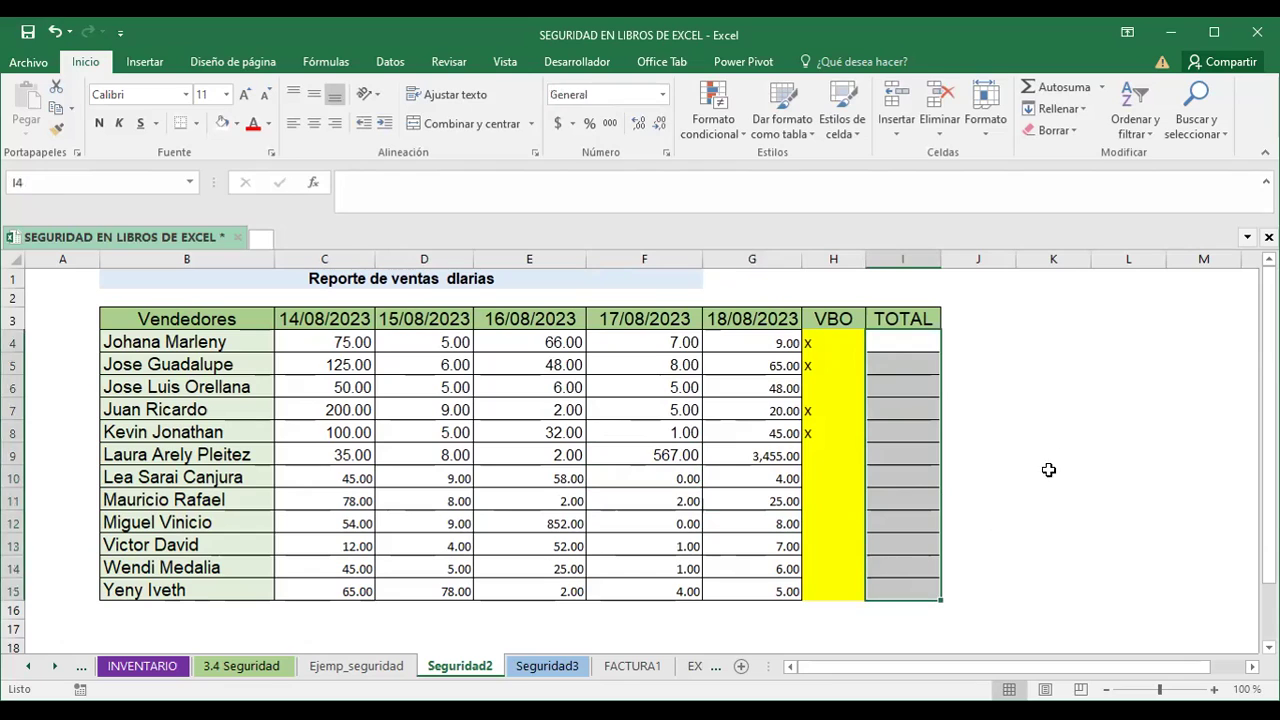
pyautogui.click(820, 343)
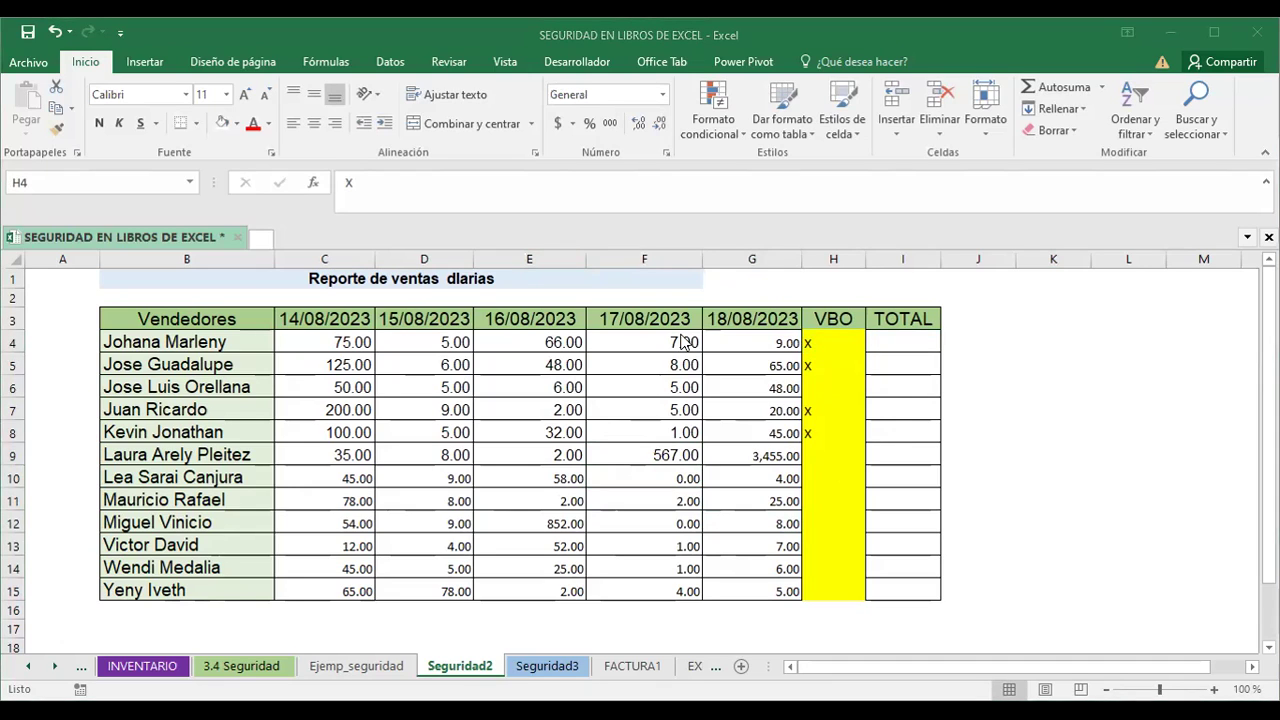
pyautogui.click(820, 452)
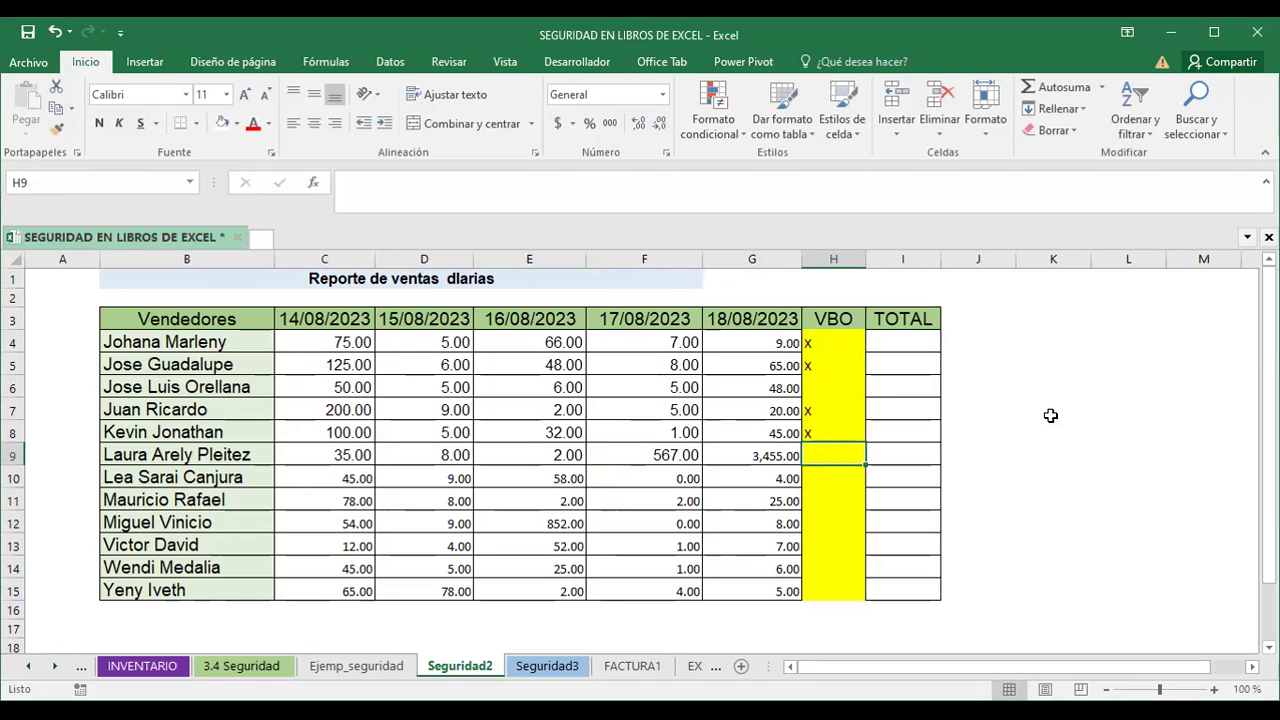
pyautogui.click(1050, 415)
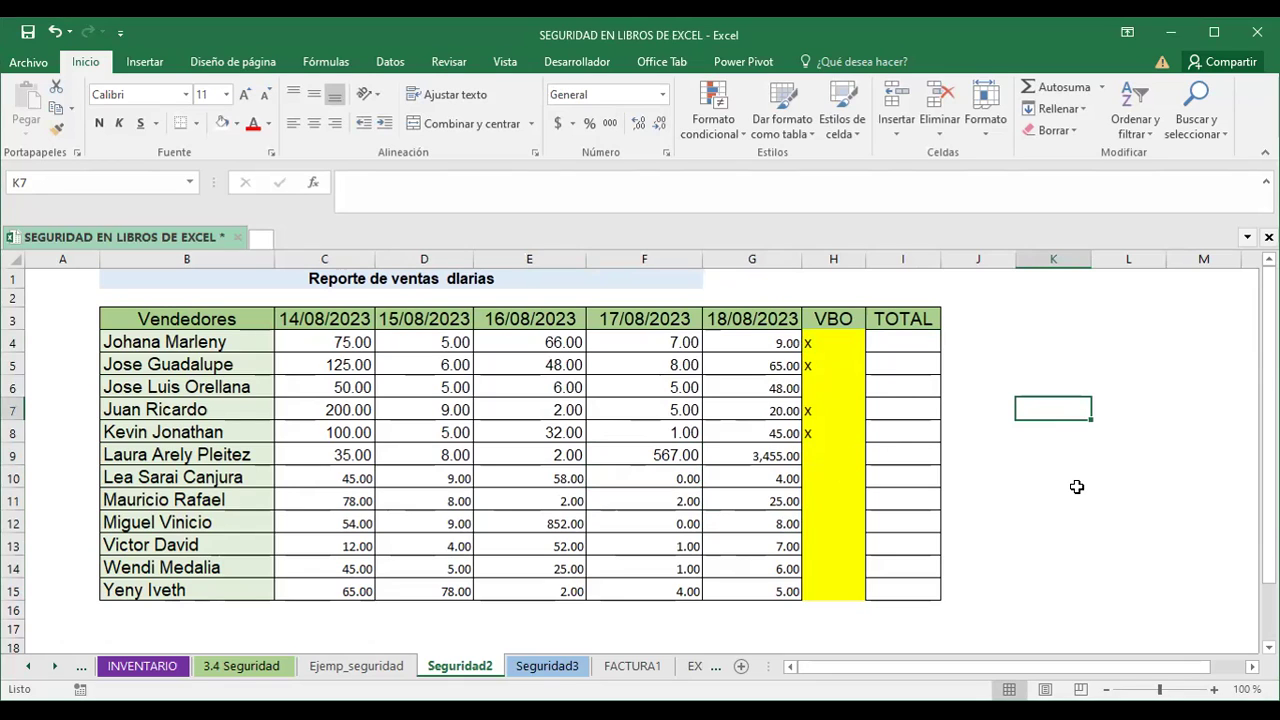
pyautogui.click(810, 450)
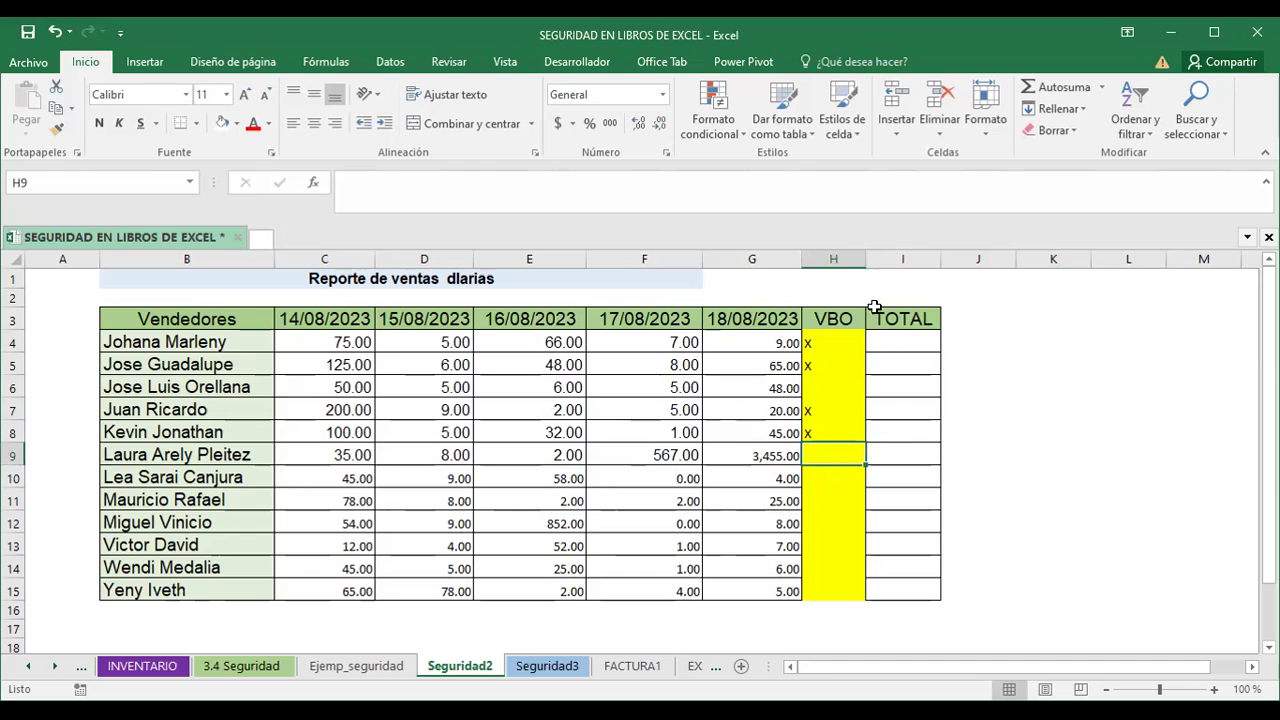
pyautogui.moveTo(868, 258); pyautogui.dragTo(861, 258)
pyautogui.click(1088, 472)
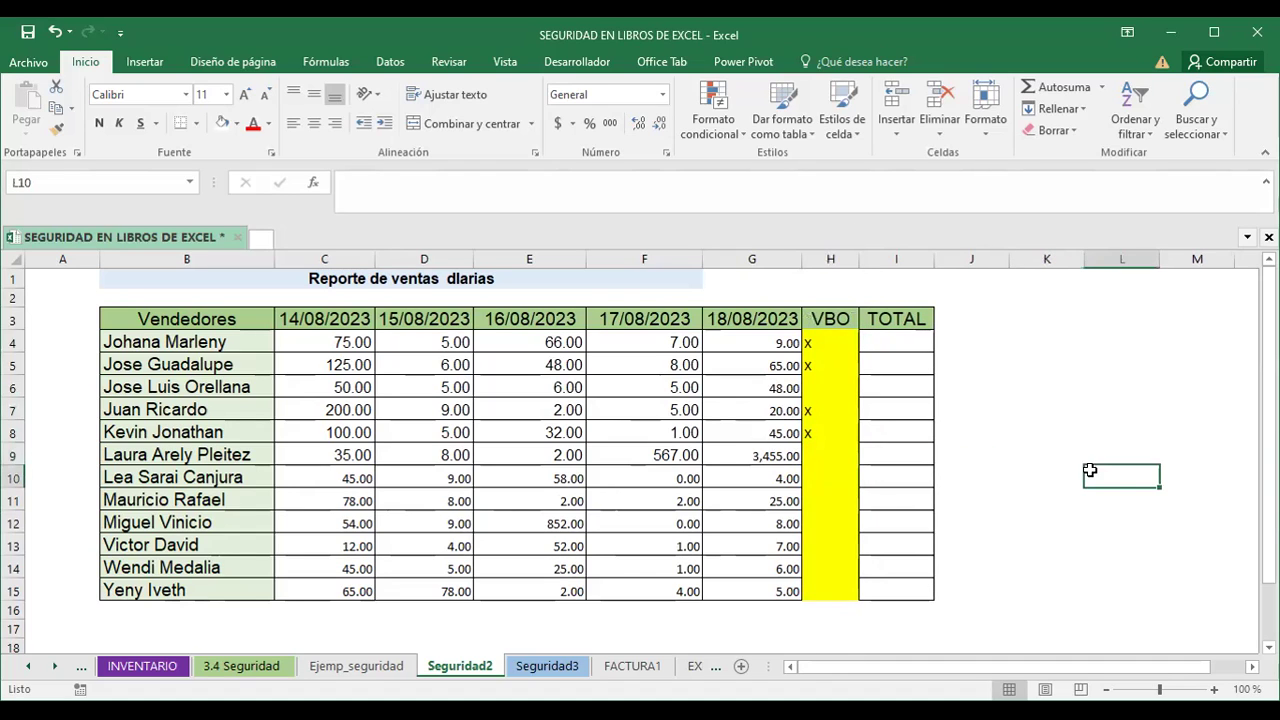
pyautogui.click(1016, 379)
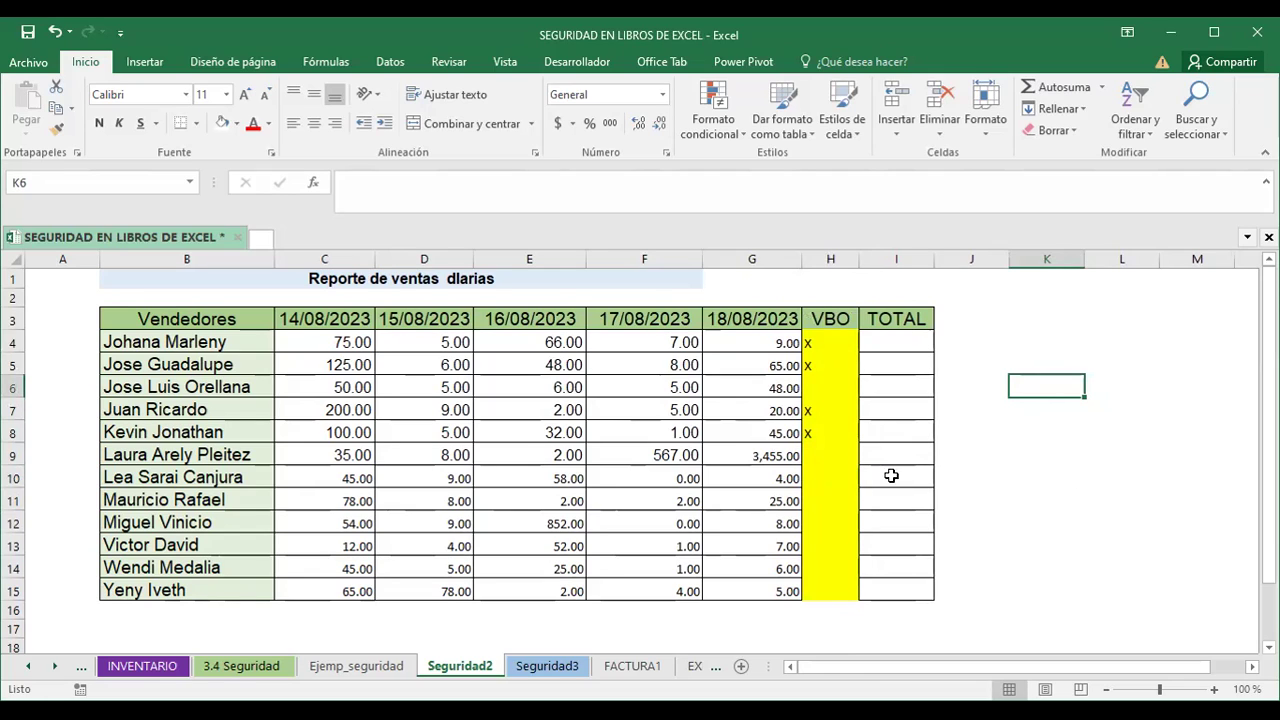
pyautogui.moveTo(810, 338); pyautogui.dragTo(823, 588)
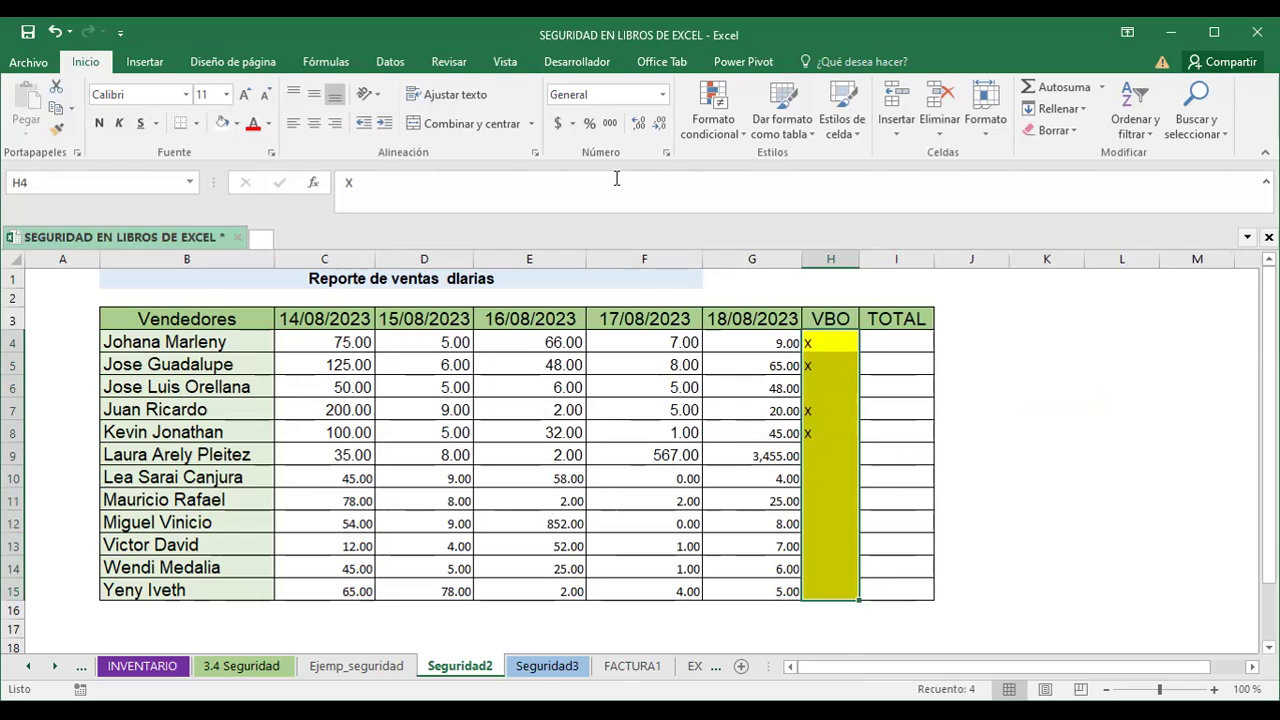
pyautogui.hotkey('ctrl', '1')
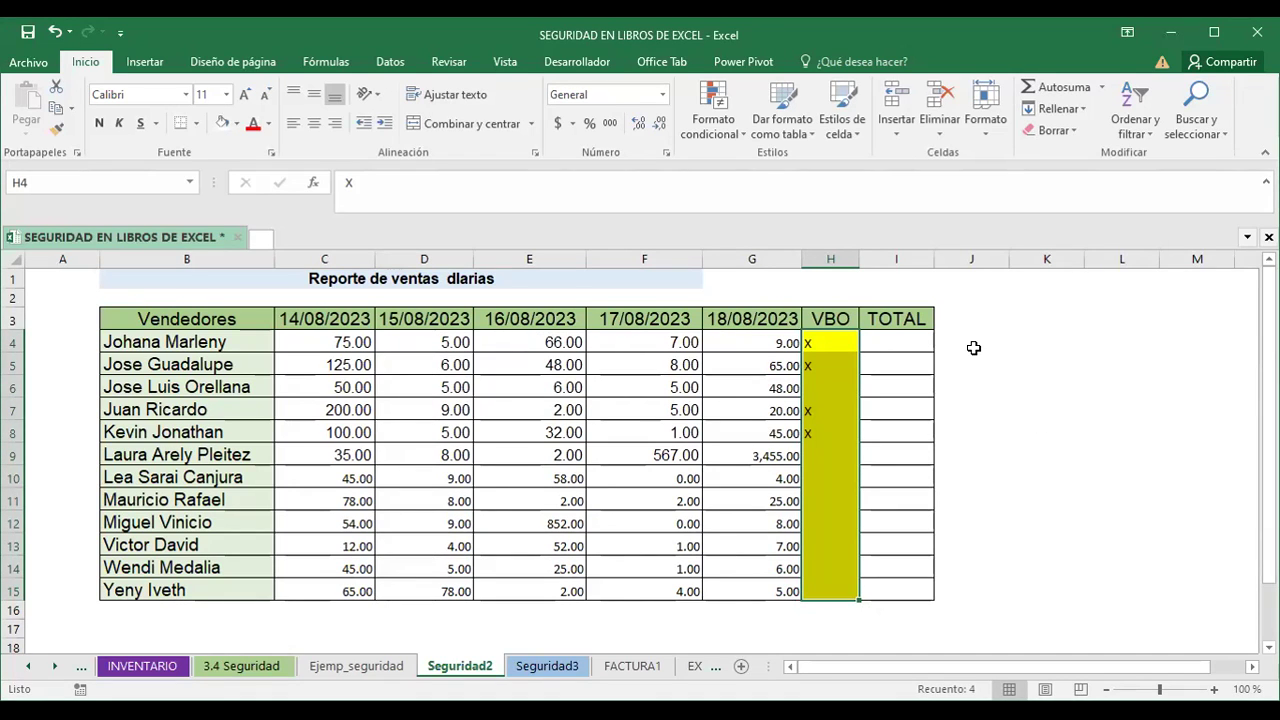
pyautogui.click(830, 343)
pyautogui.click(1110, 335)
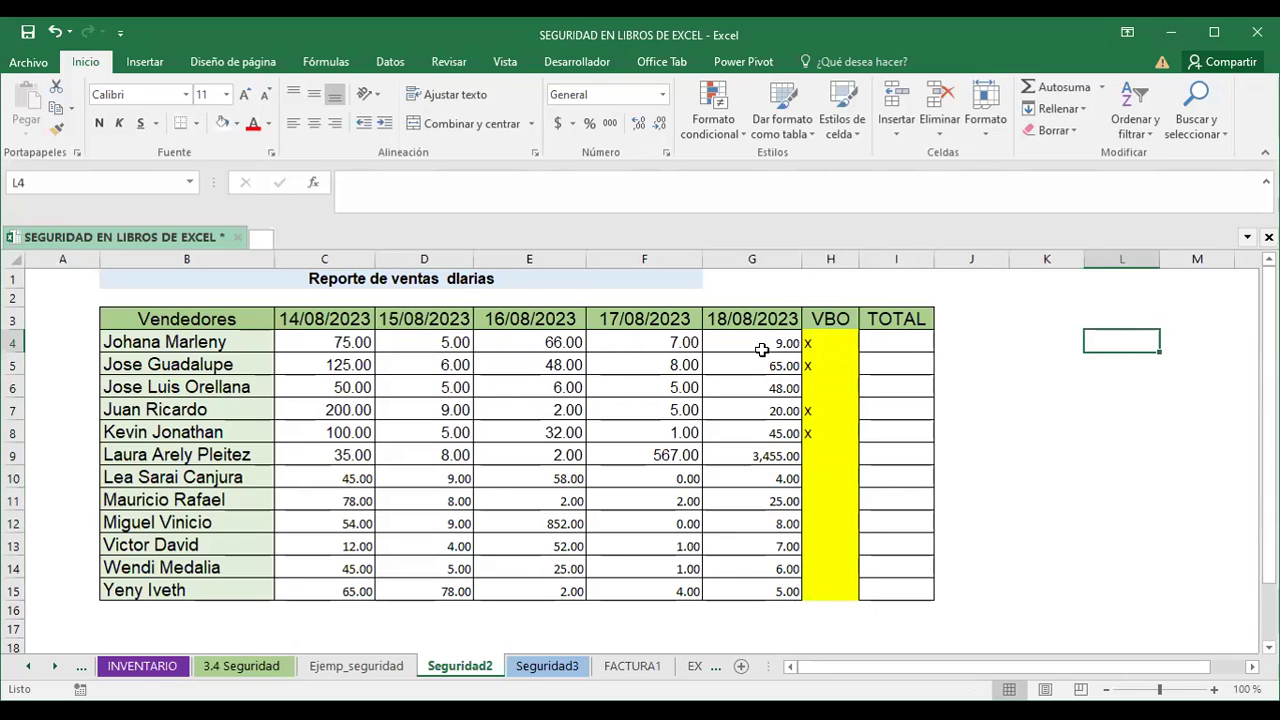
pyautogui.click(10, 261)
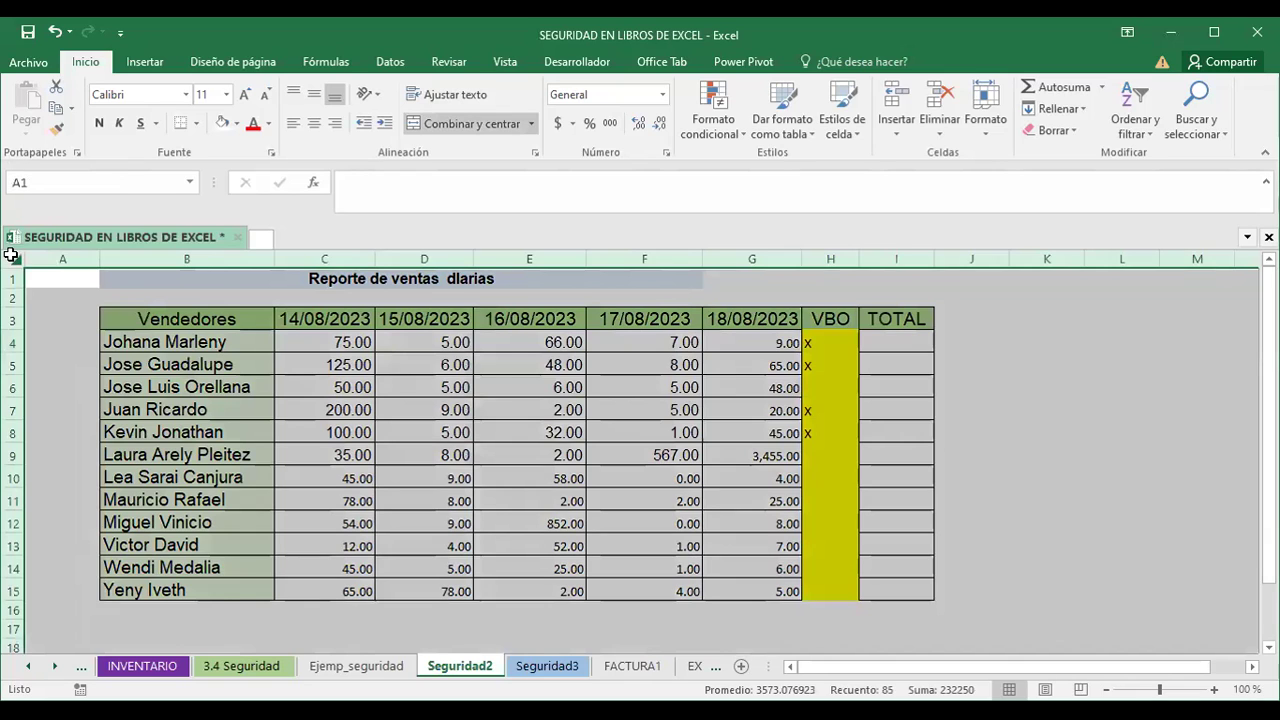
# Select the whole sheet and untick Bloqueada on the Proteger tab of Formato de celdas.
pyautogui.rightClick(11, 256)
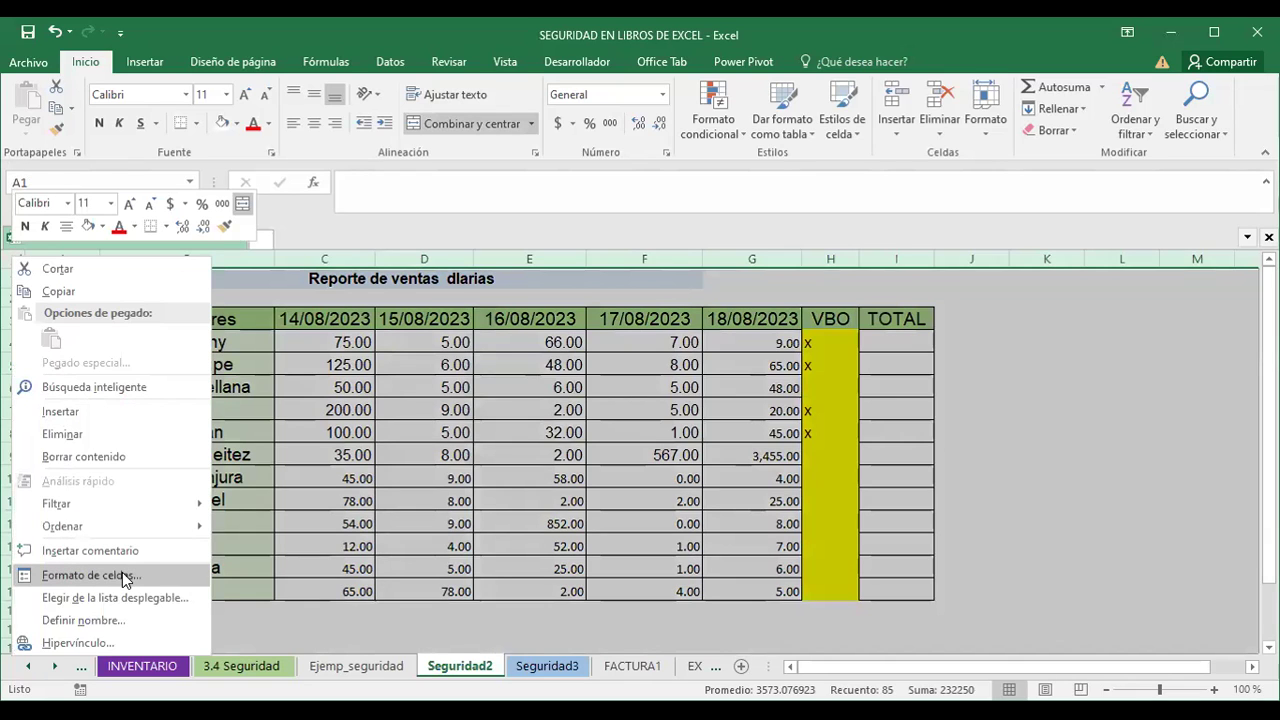
pyautogui.click(173, 577)
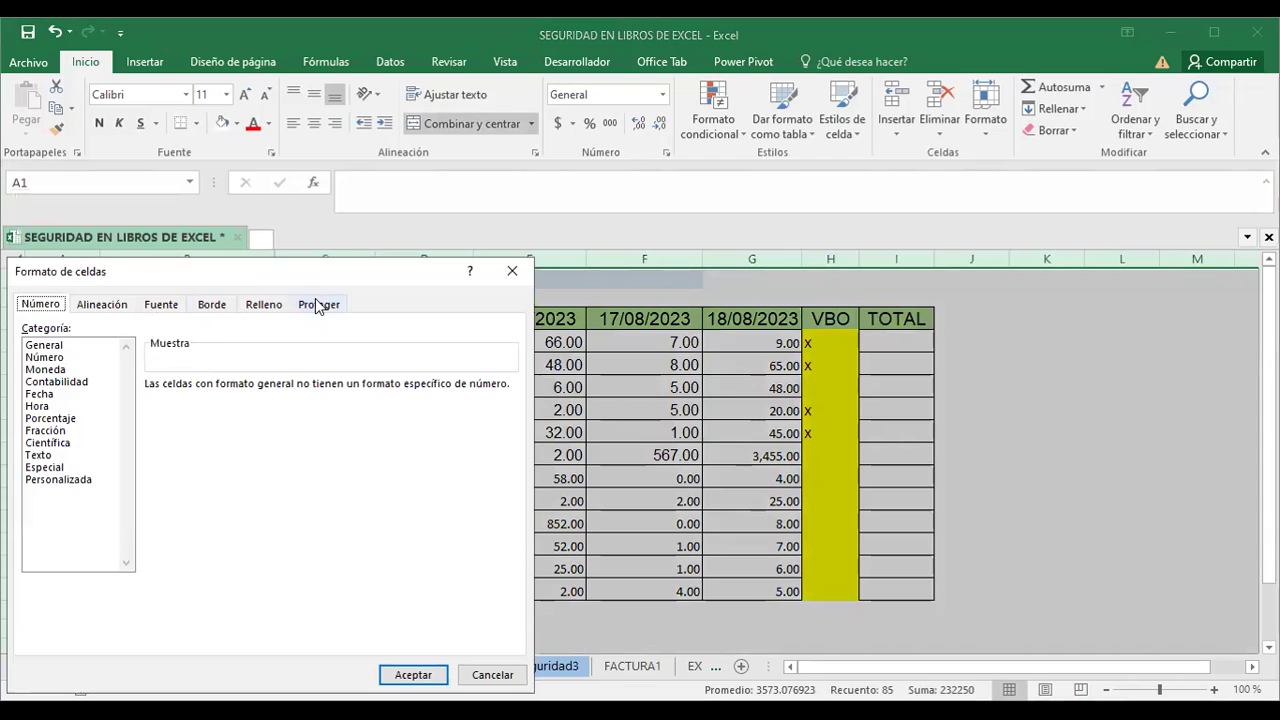
pyautogui.click(315, 304)
pyautogui.click(28, 329)
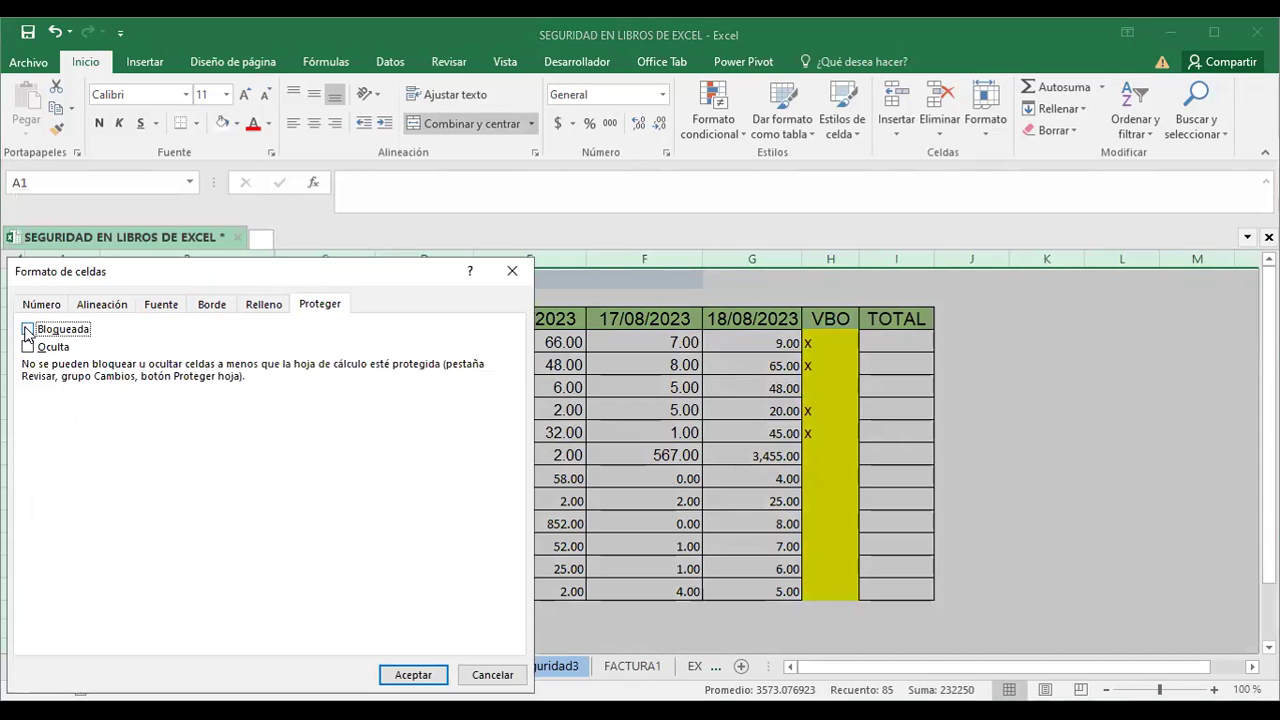
pyautogui.click(412, 677)
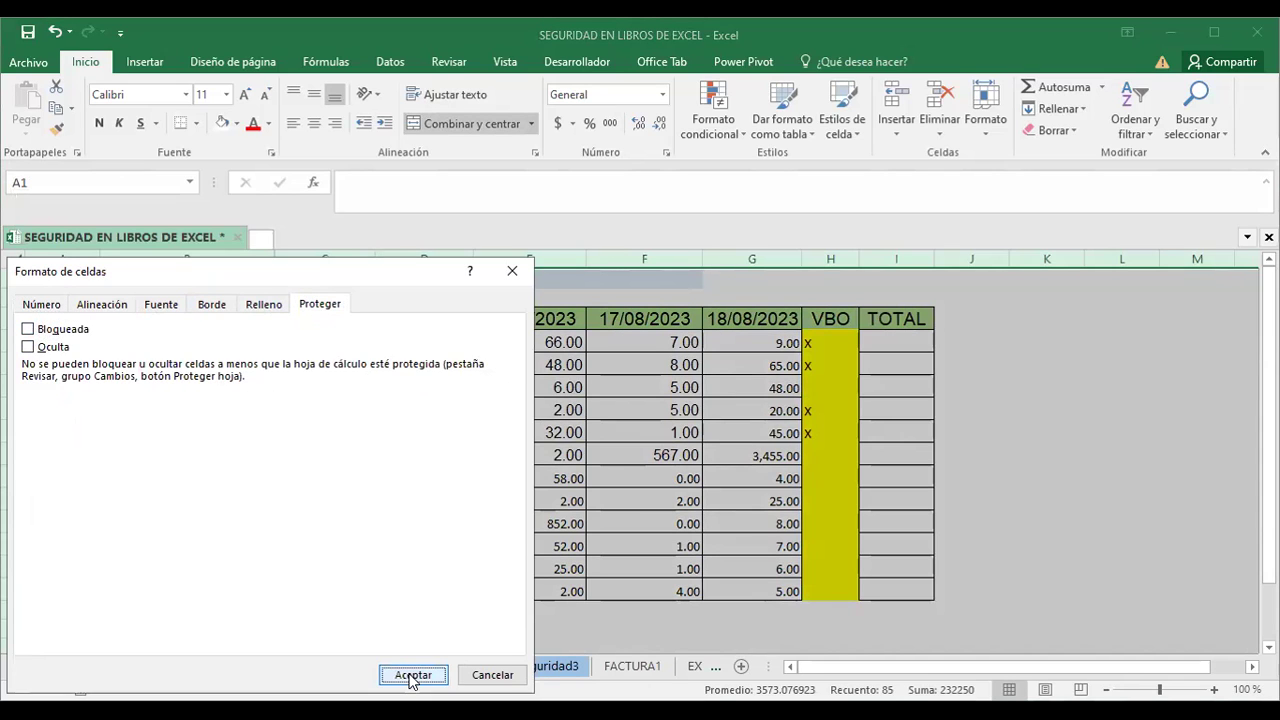
pyautogui.click(1054, 363)
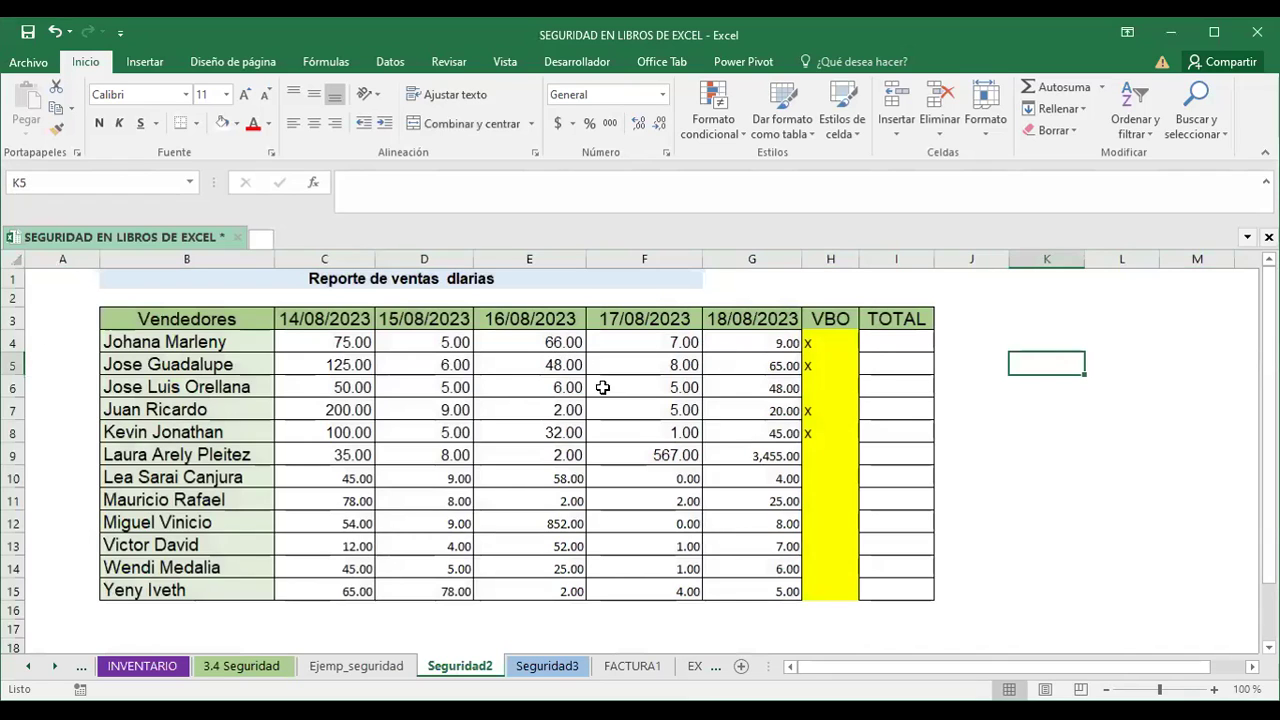
# Tick Bloqueada for B4:B15, H4:H15 and I4:I15 under Formato de celdas > Proteger.
pyautogui.click(826, 344)
pyautogui.moveTo(822, 360); pyautogui.dragTo(831, 592)
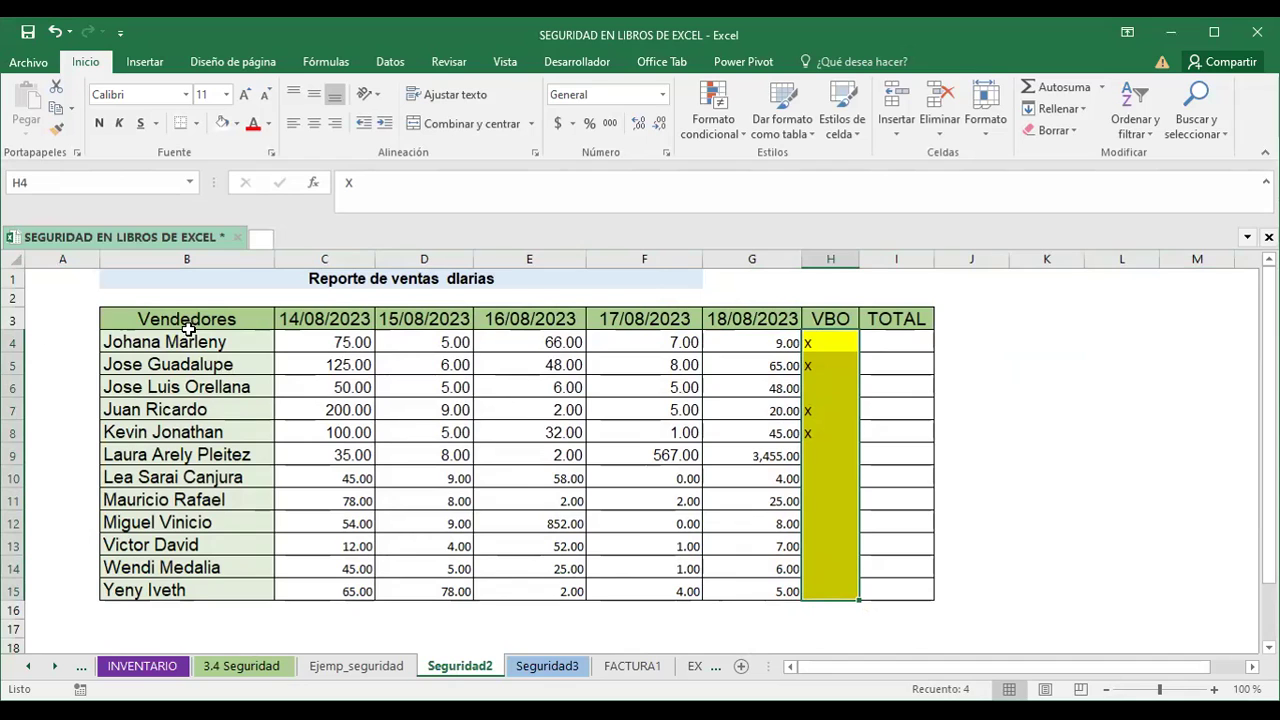
pyautogui.moveTo(188, 342)
pyautogui.mouseDown()
pyautogui.moveTo(189, 521)
pyautogui.moveTo(170, 590)
pyautogui.mouseUp()
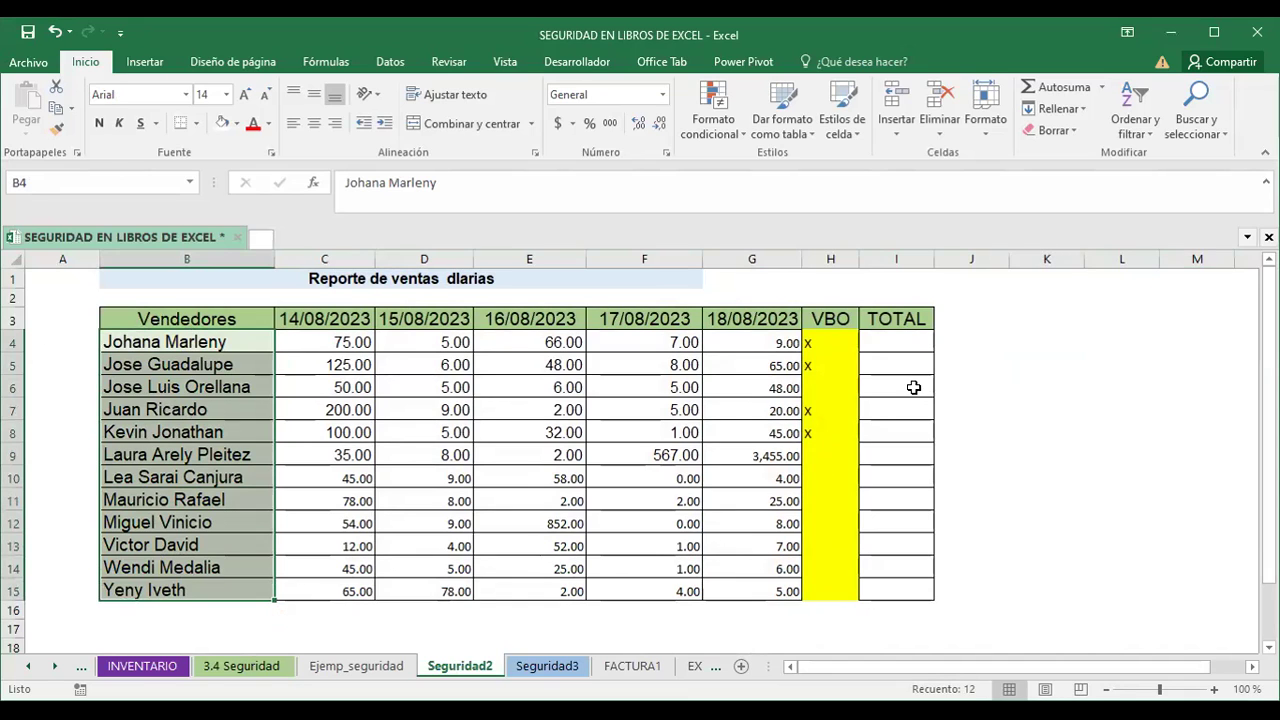
pyautogui.moveTo(897, 345); pyautogui.dragTo(894, 590)
pyautogui.moveTo(830, 342); pyautogui.dragTo(829, 597)
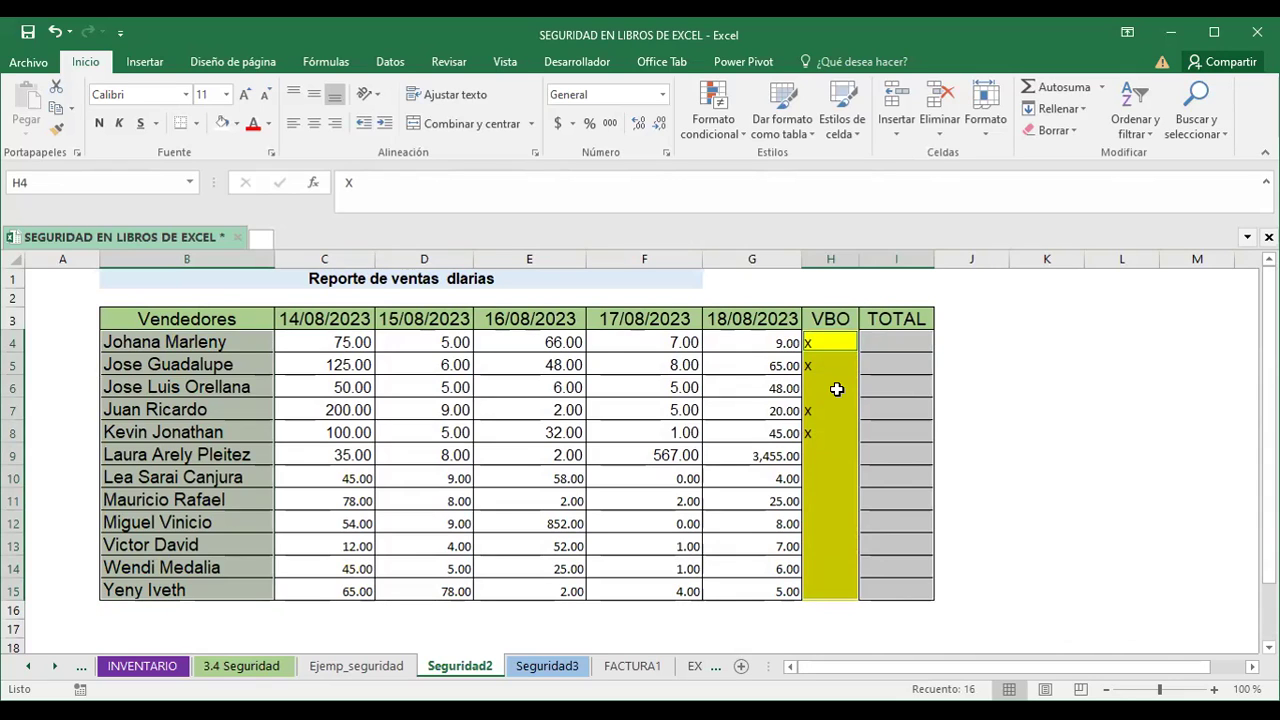
pyautogui.rightClick(836, 389)
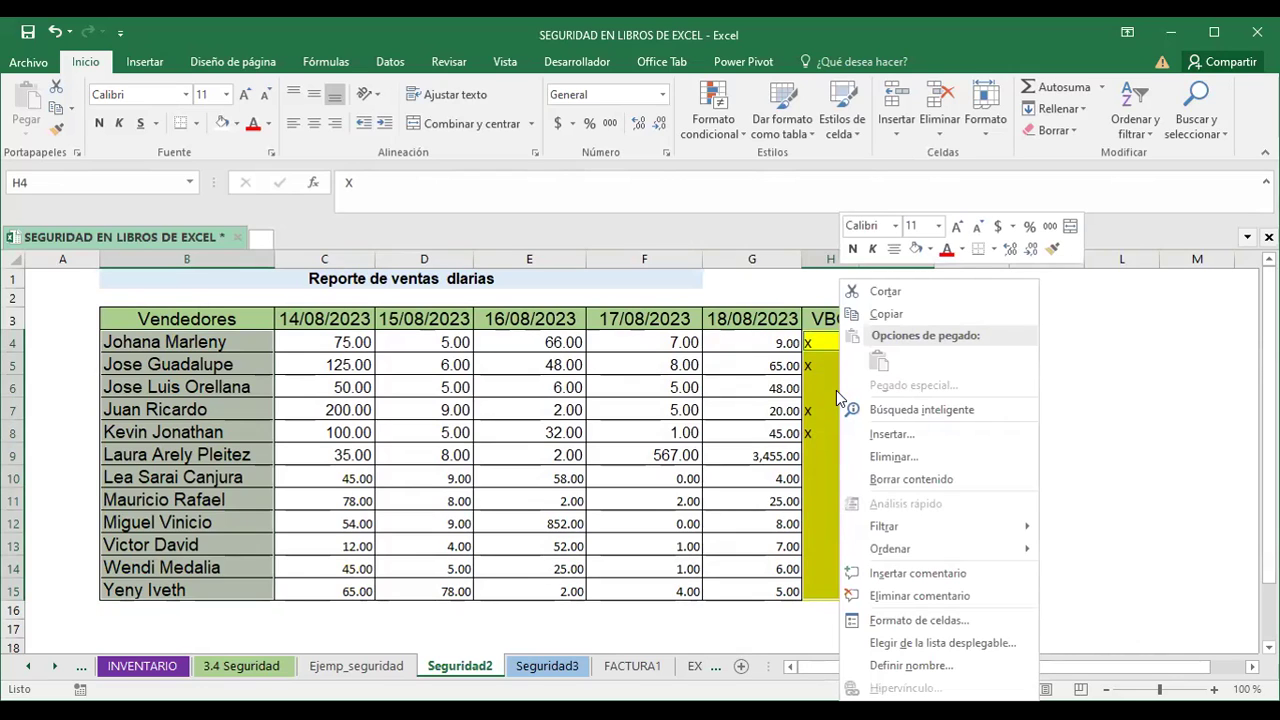
pyautogui.click(967, 626)
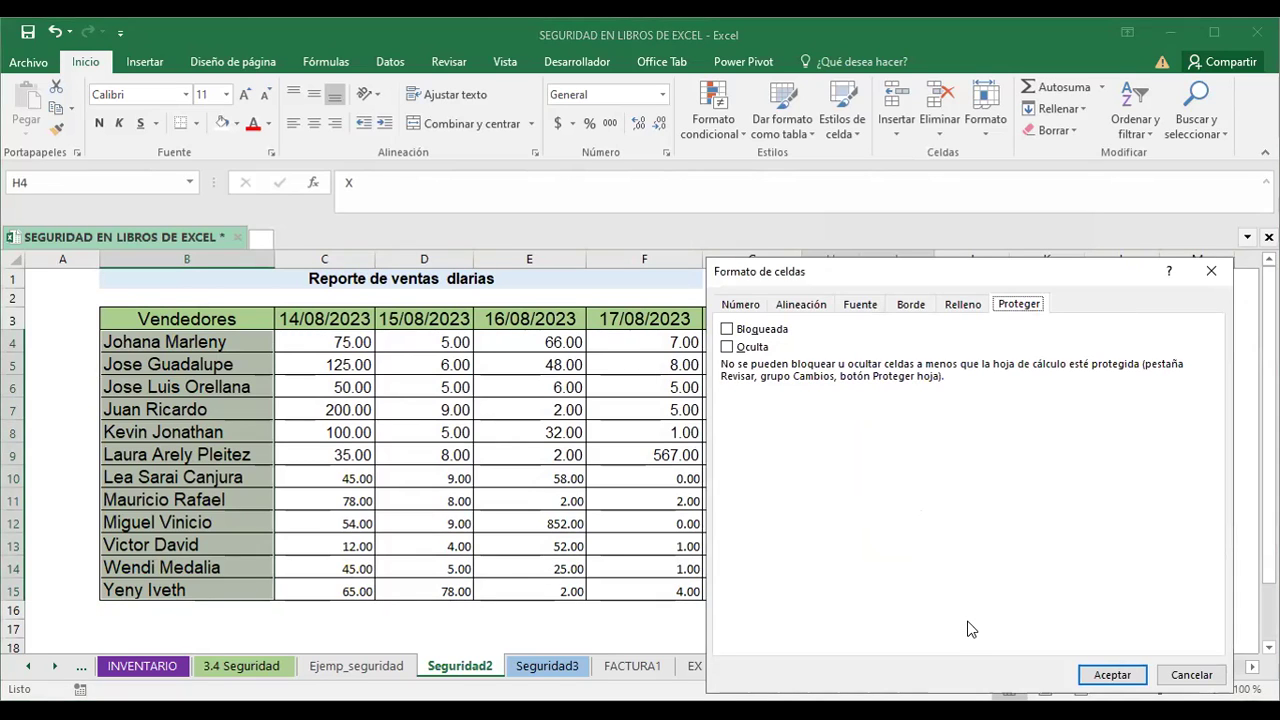
pyautogui.click(727, 332)
pyautogui.click(1114, 678)
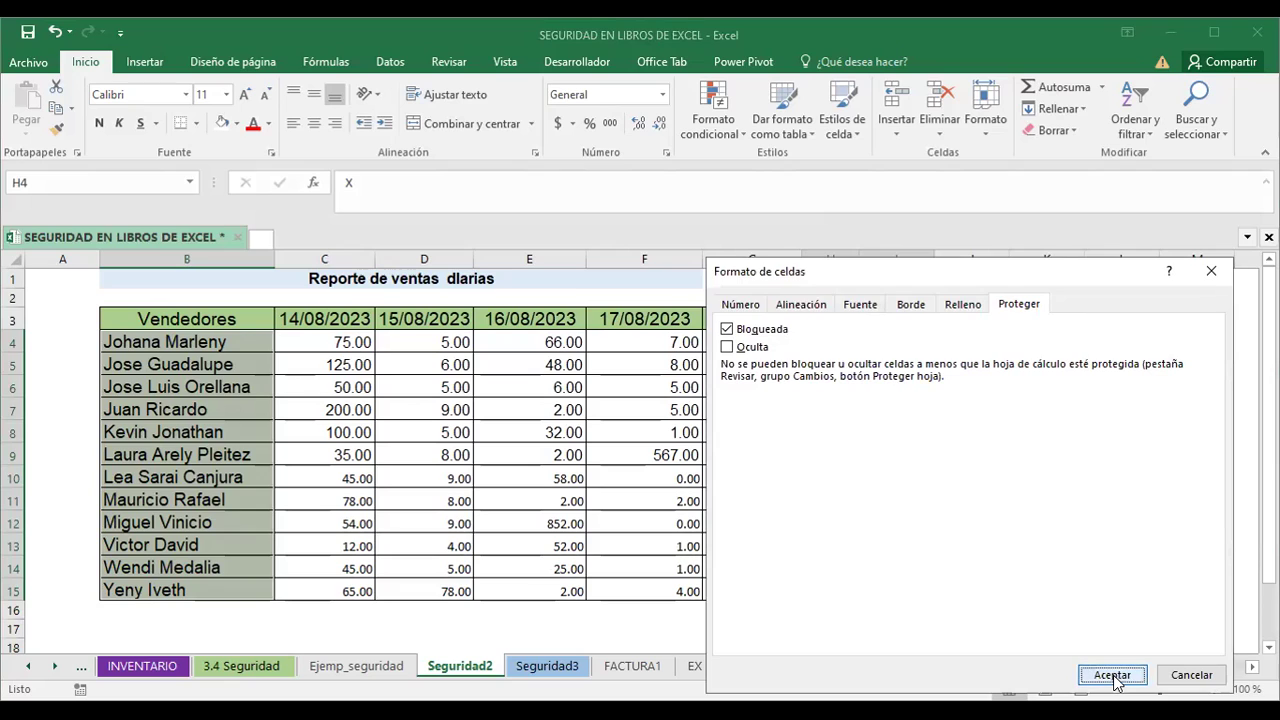
pyautogui.click(1113, 677)
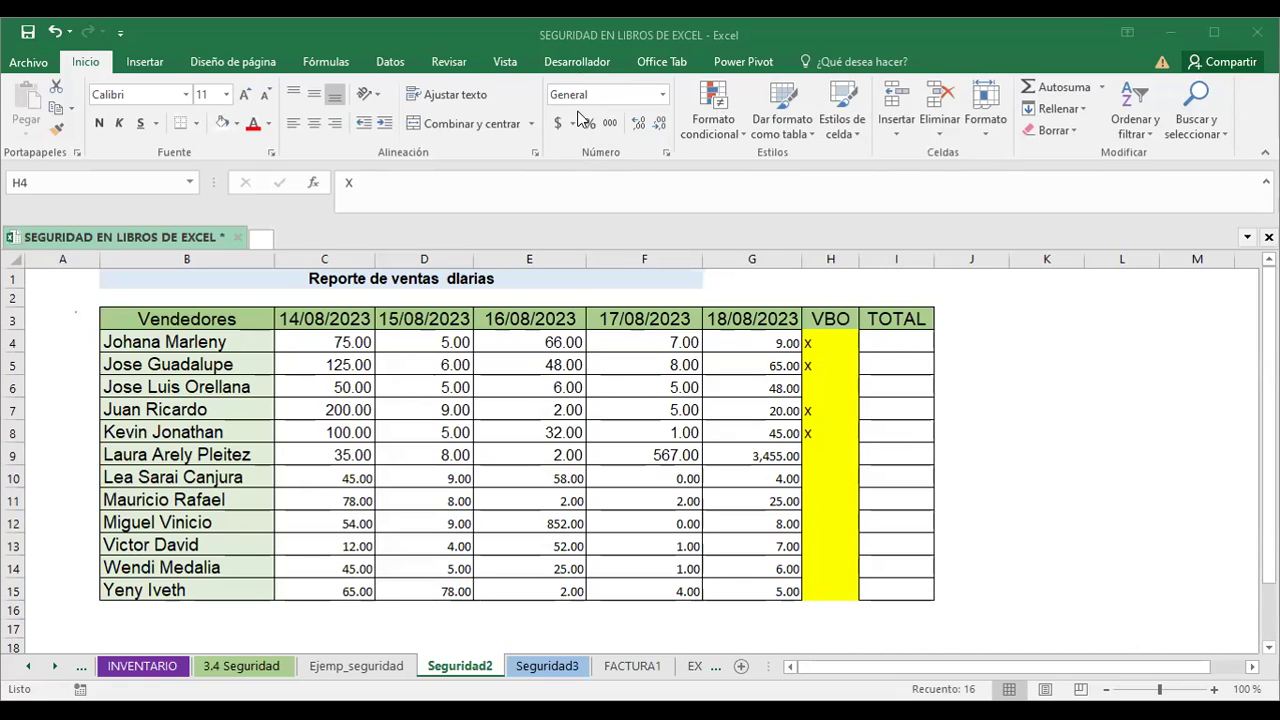
# Search the Formato menu, Desarrollador and Vista tabs for protection commands, ending on Revisar.
pyautogui.click(985, 120)
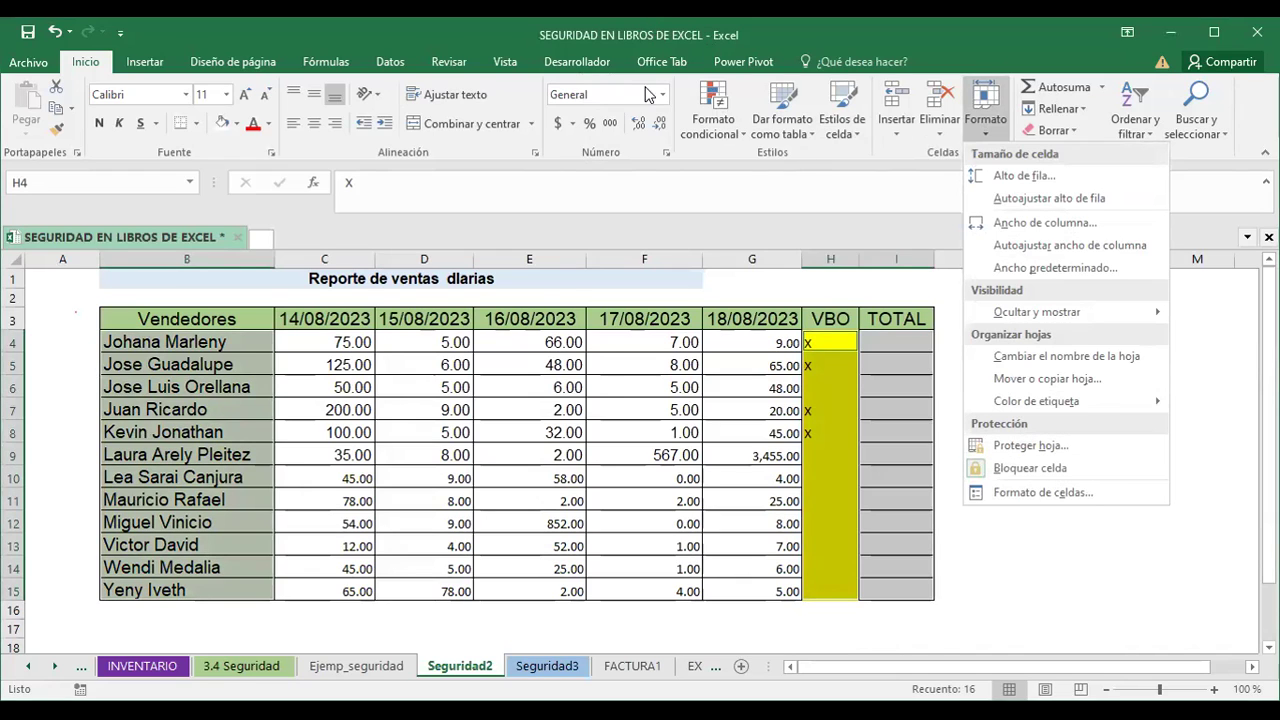
pyautogui.click(573, 66)
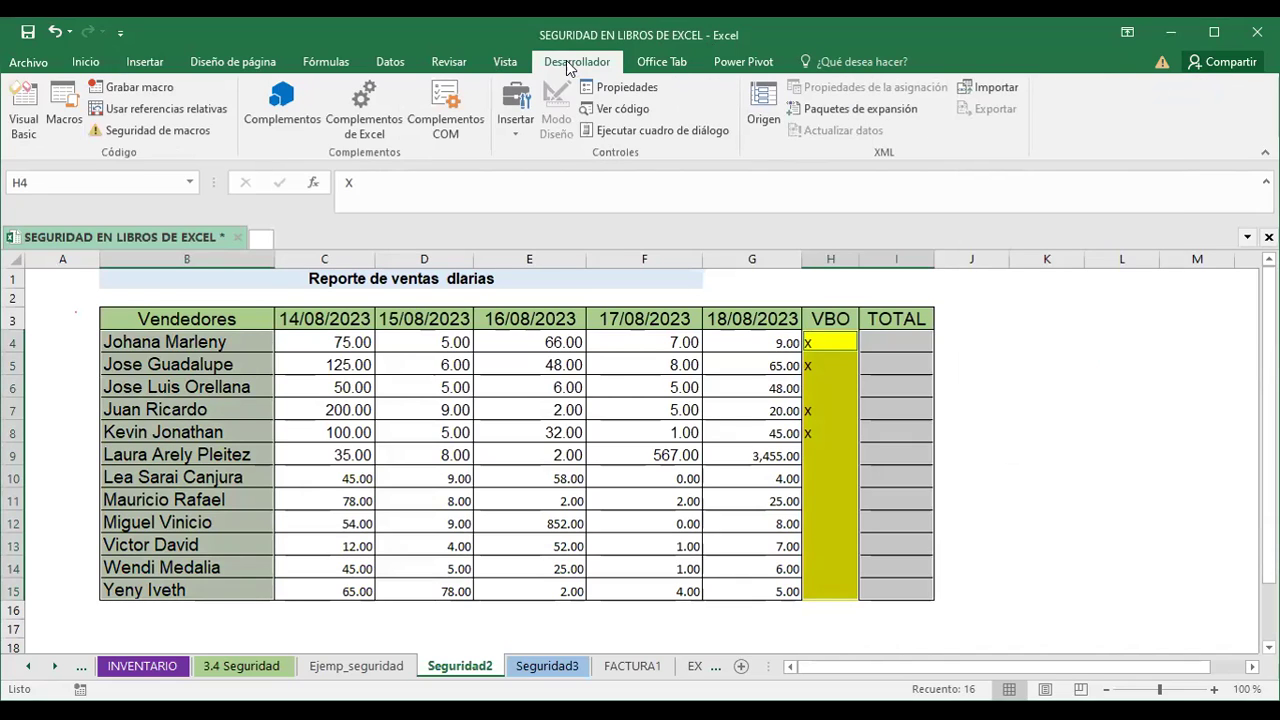
pyautogui.click(505, 62)
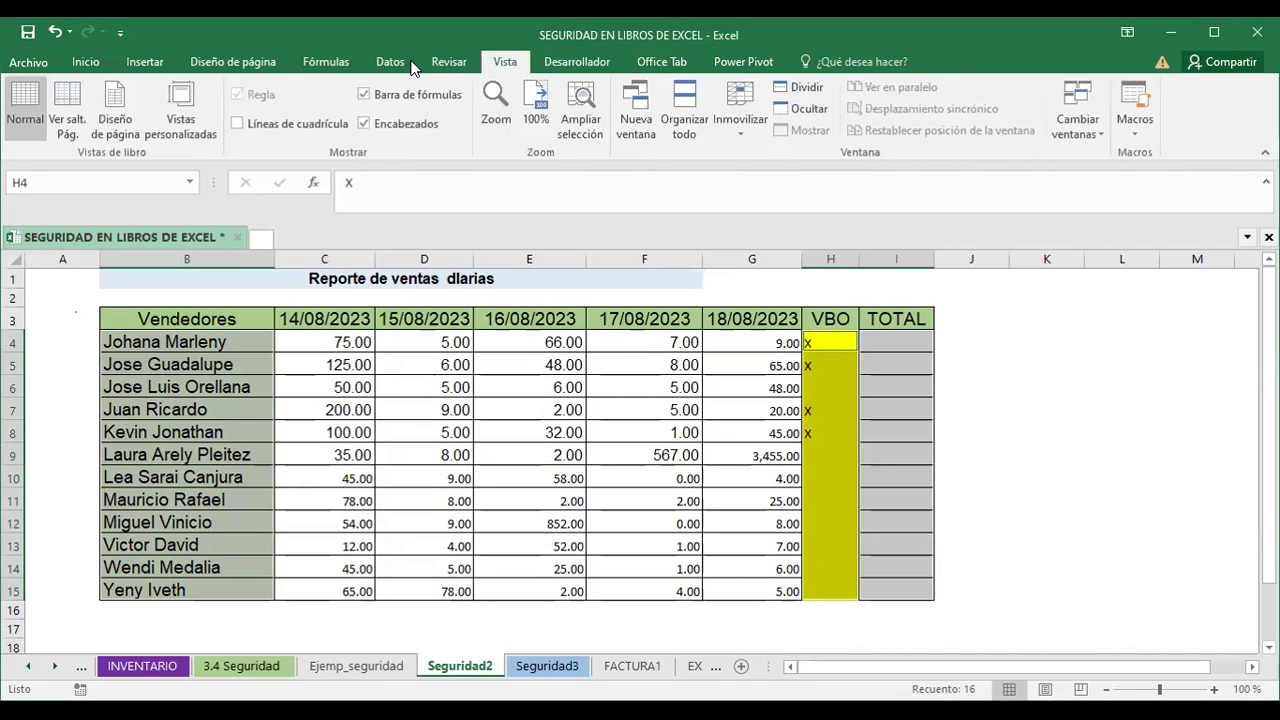
pyautogui.click(448, 62)
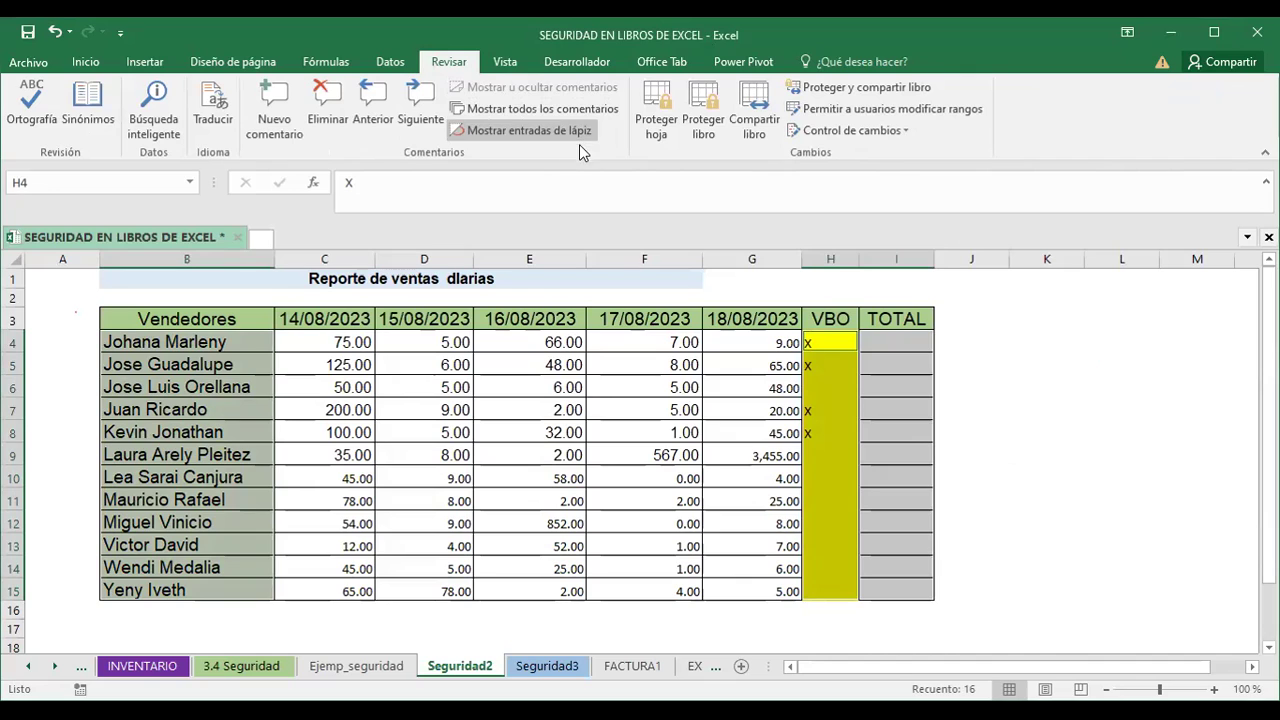
# Protect Seguridad2 without a password and confirm locked VBO cell H8 rejects editing.
pyautogui.click(655, 115)
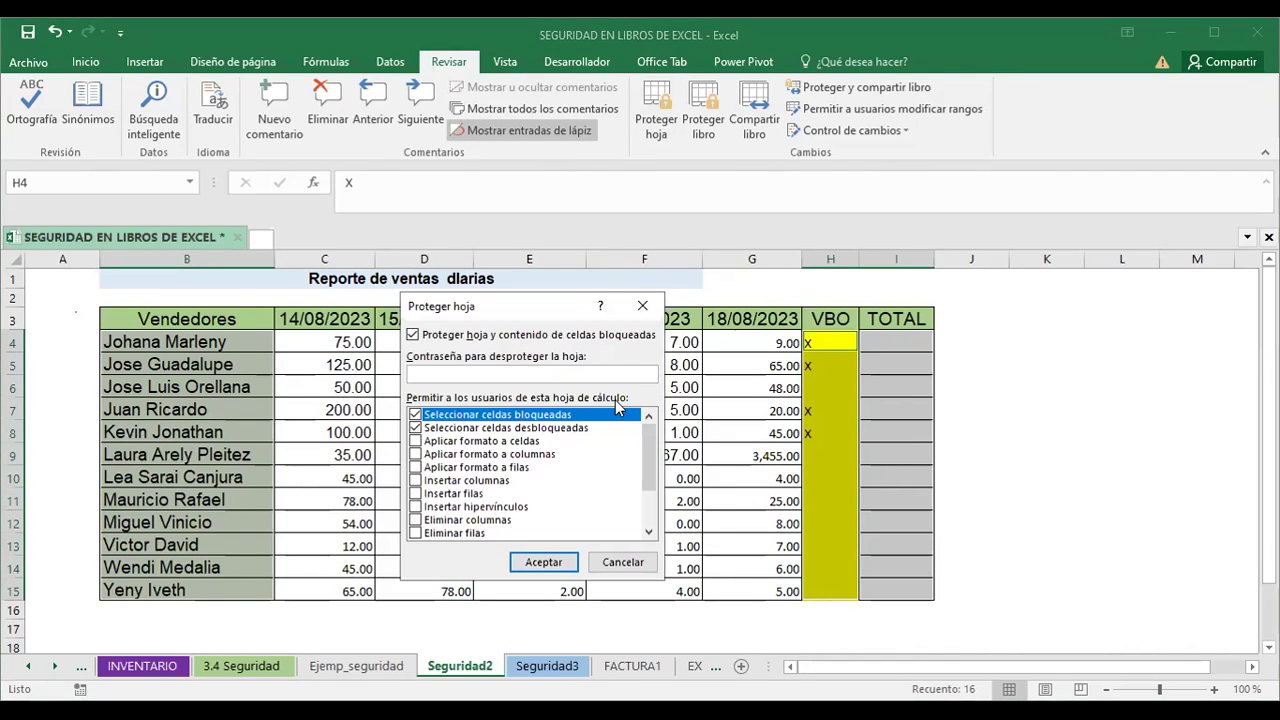
pyautogui.click(555, 563)
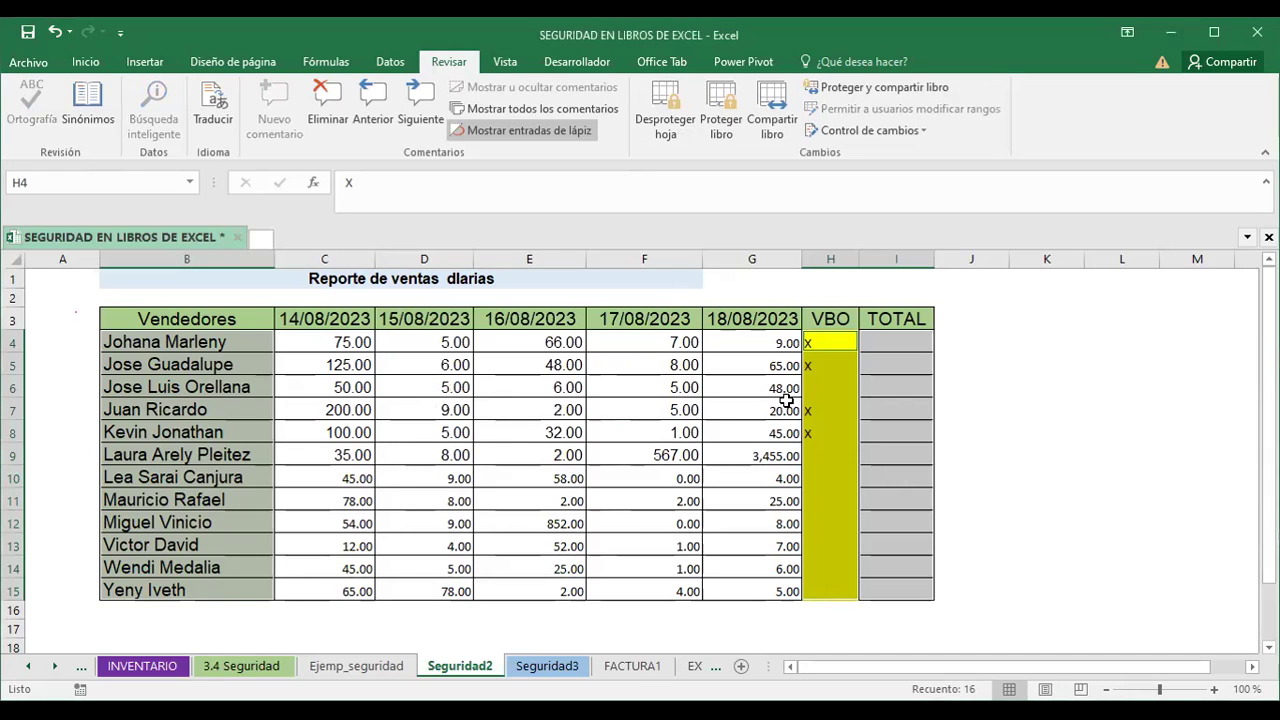
pyautogui.click(786, 400)
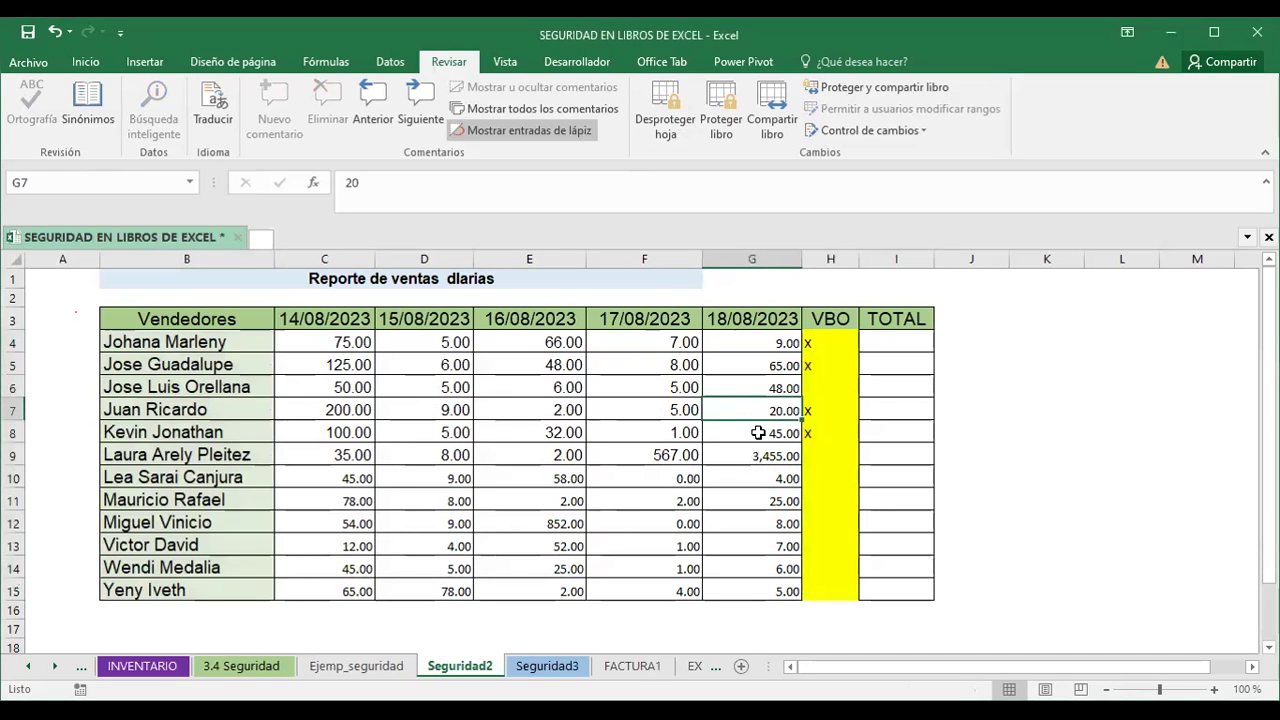
pyautogui.click(828, 430)
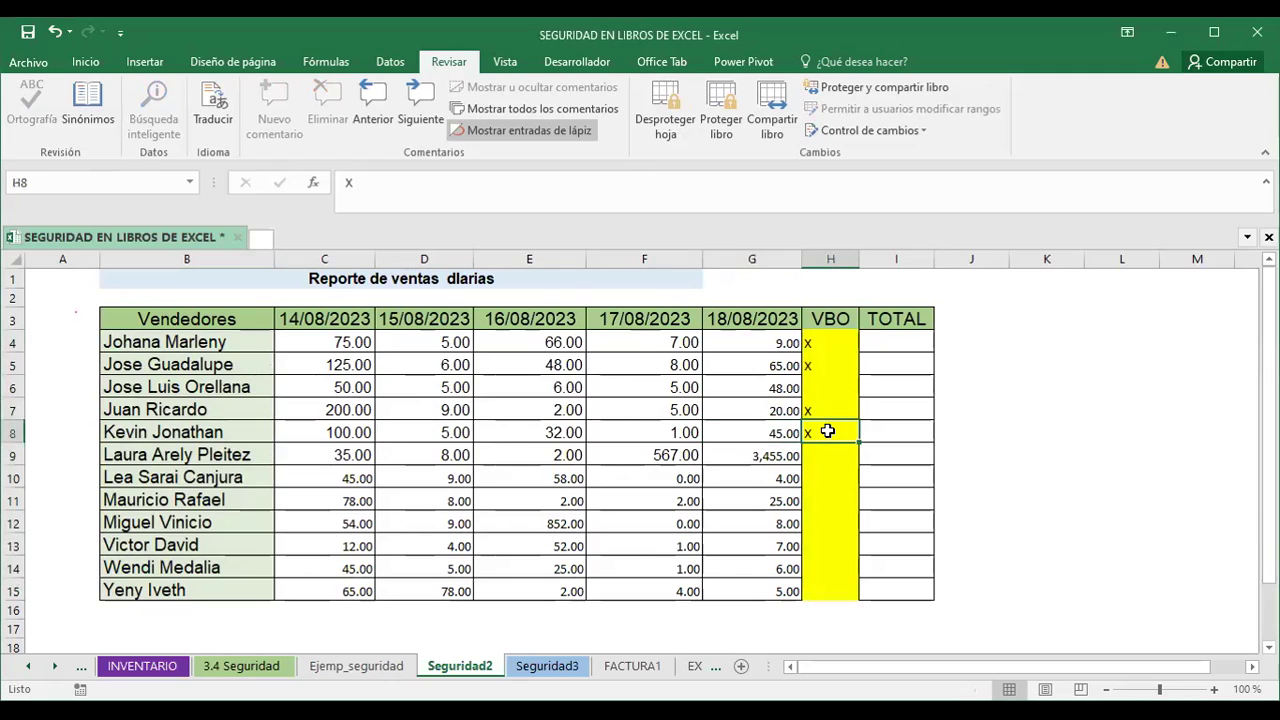
pyautogui.doubleClick(828, 430)
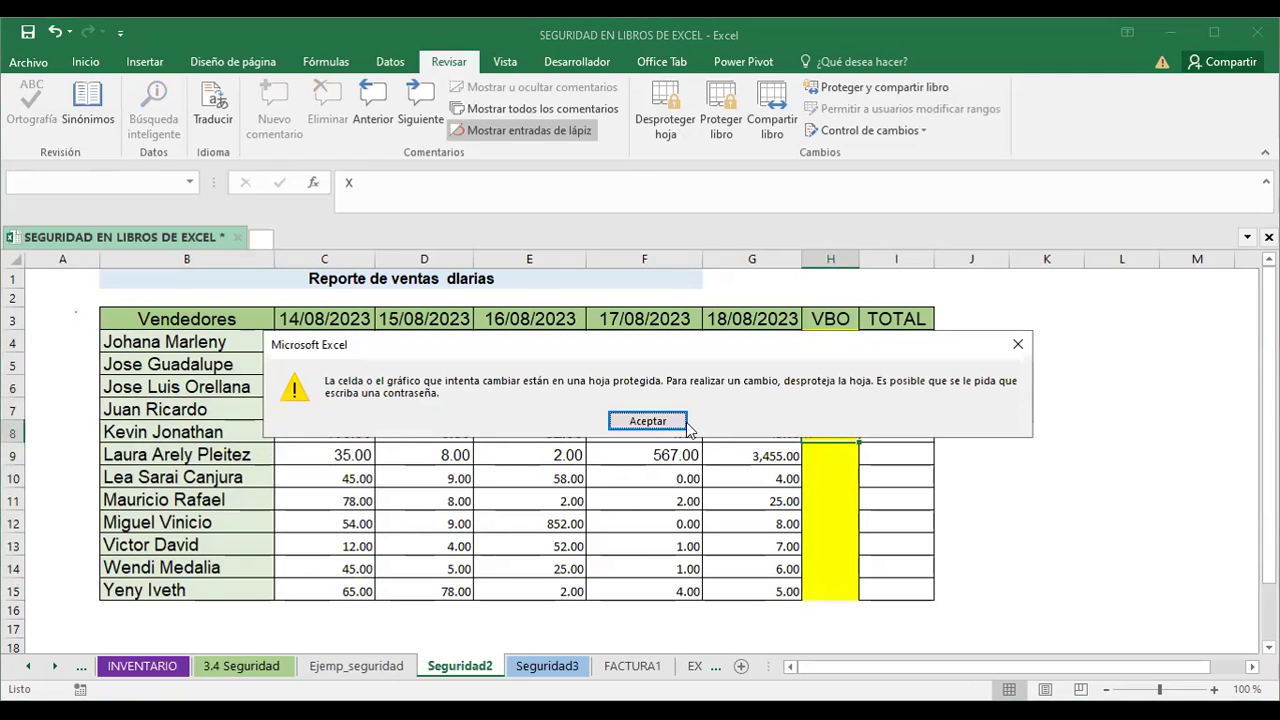
pyautogui.click(645, 422)
# Verify locked cells H10 and I4 also show the protected-sheet warning.
pyautogui.click(828, 474)
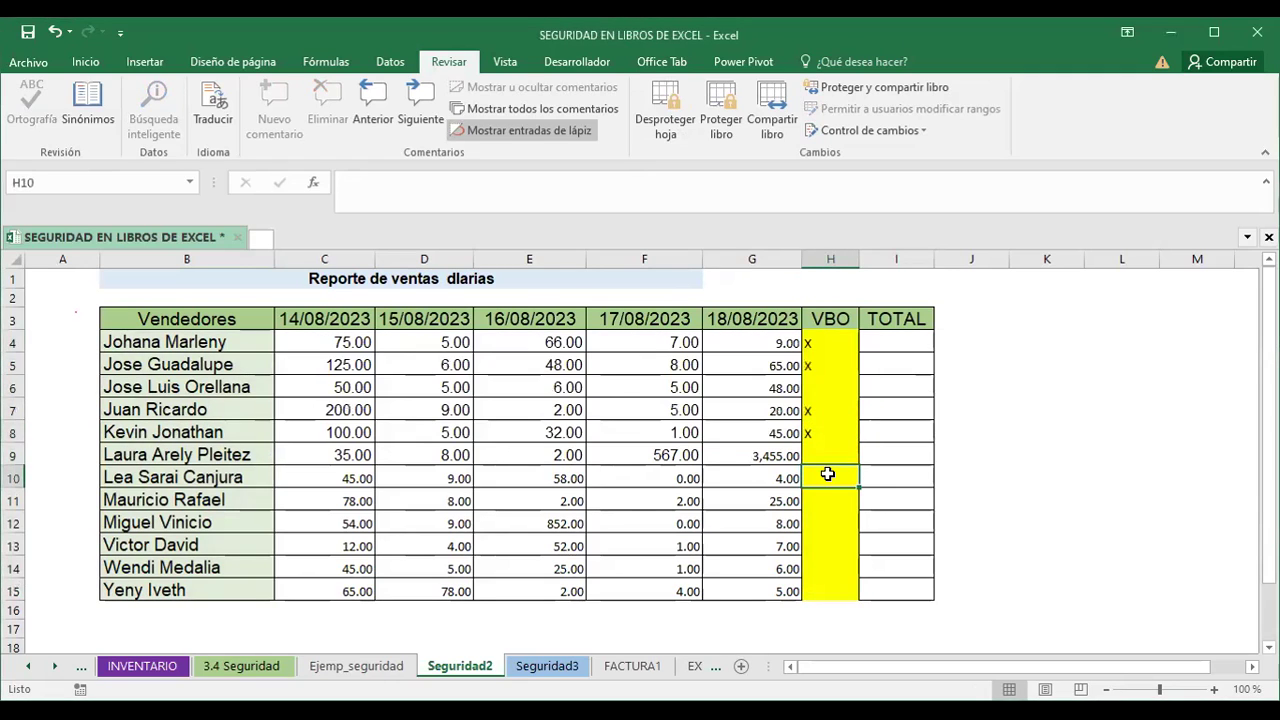
pyautogui.doubleClick(828, 474)
pyautogui.press('Return')
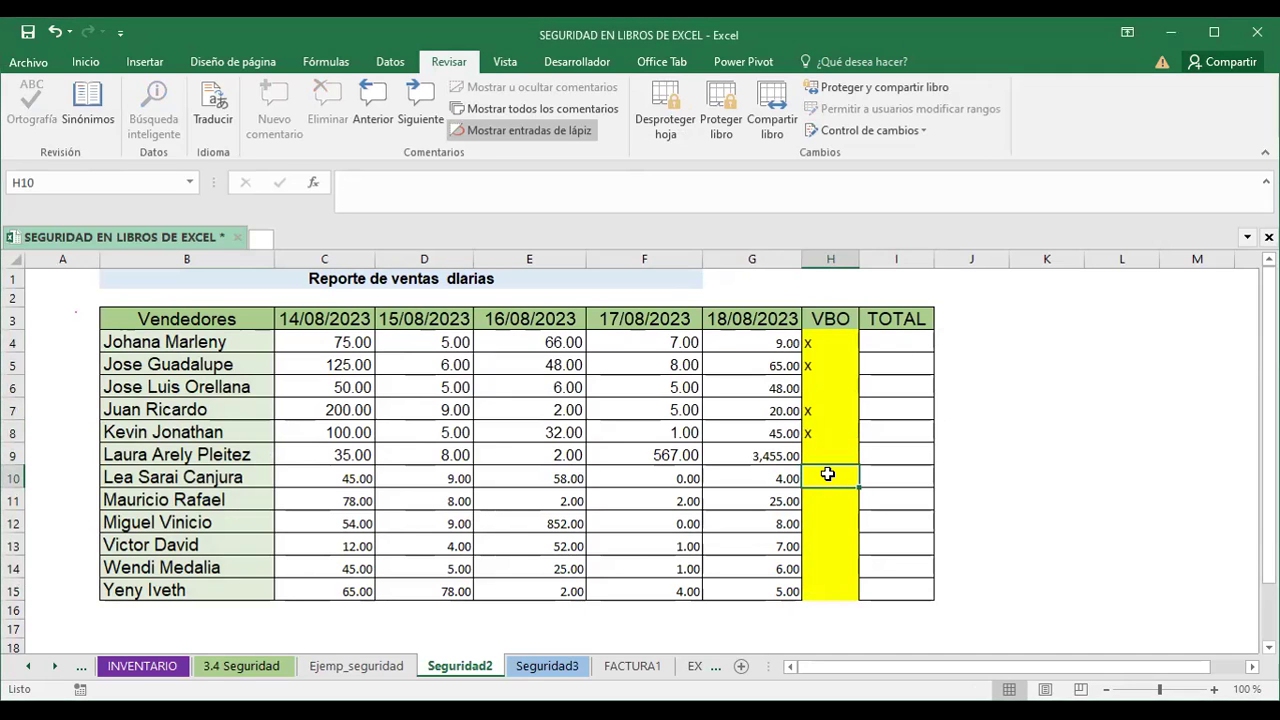
pyautogui.click(910, 340)
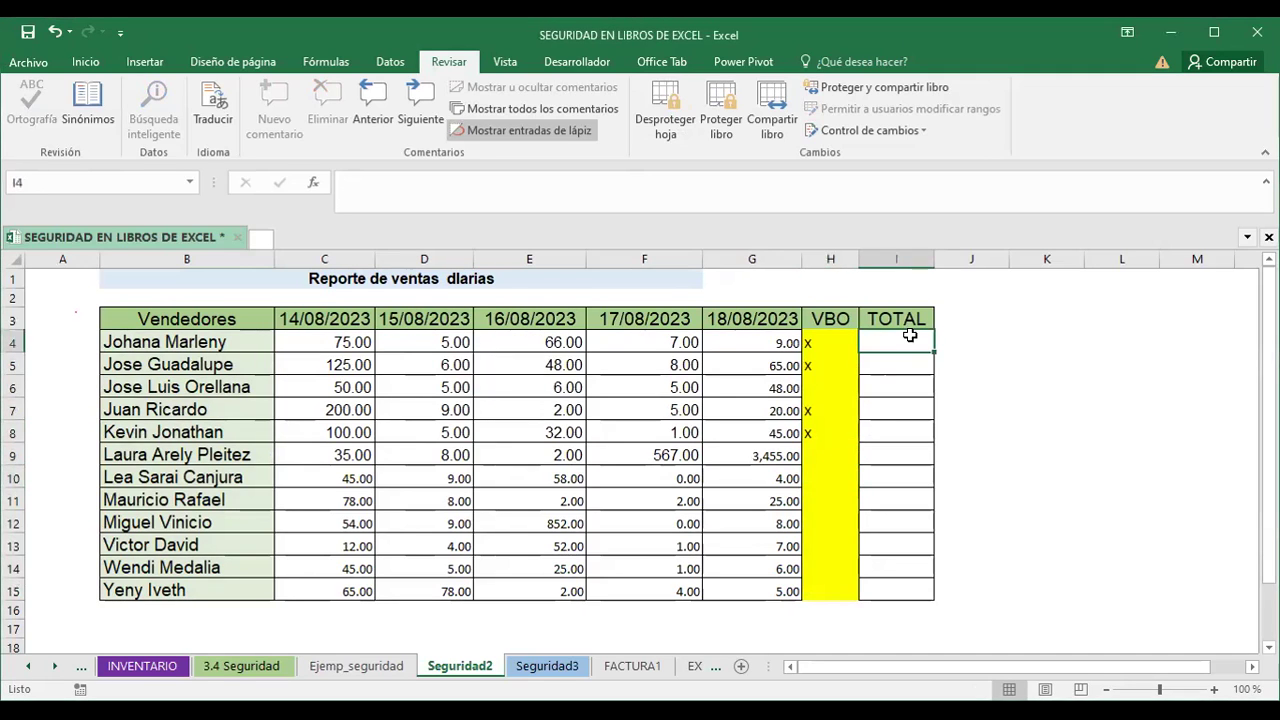
pyautogui.doubleClick(910, 343)
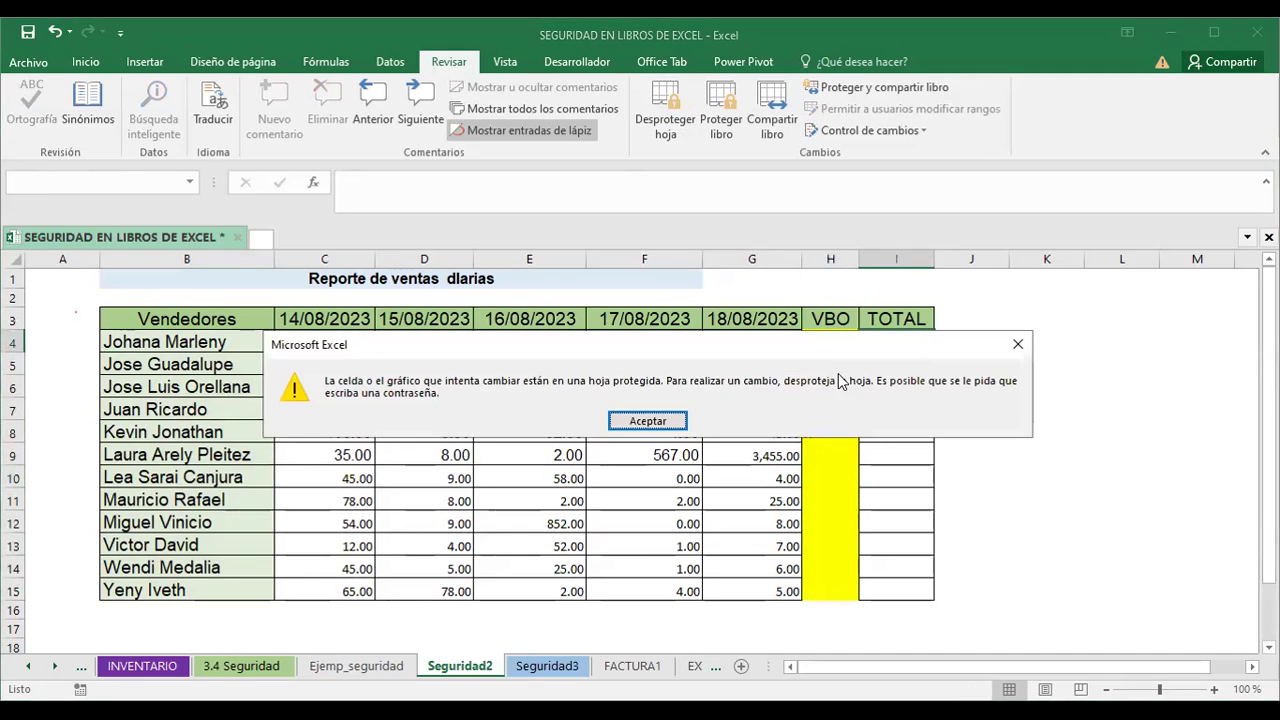
pyautogui.click(640, 421)
pyautogui.click(135, 341)
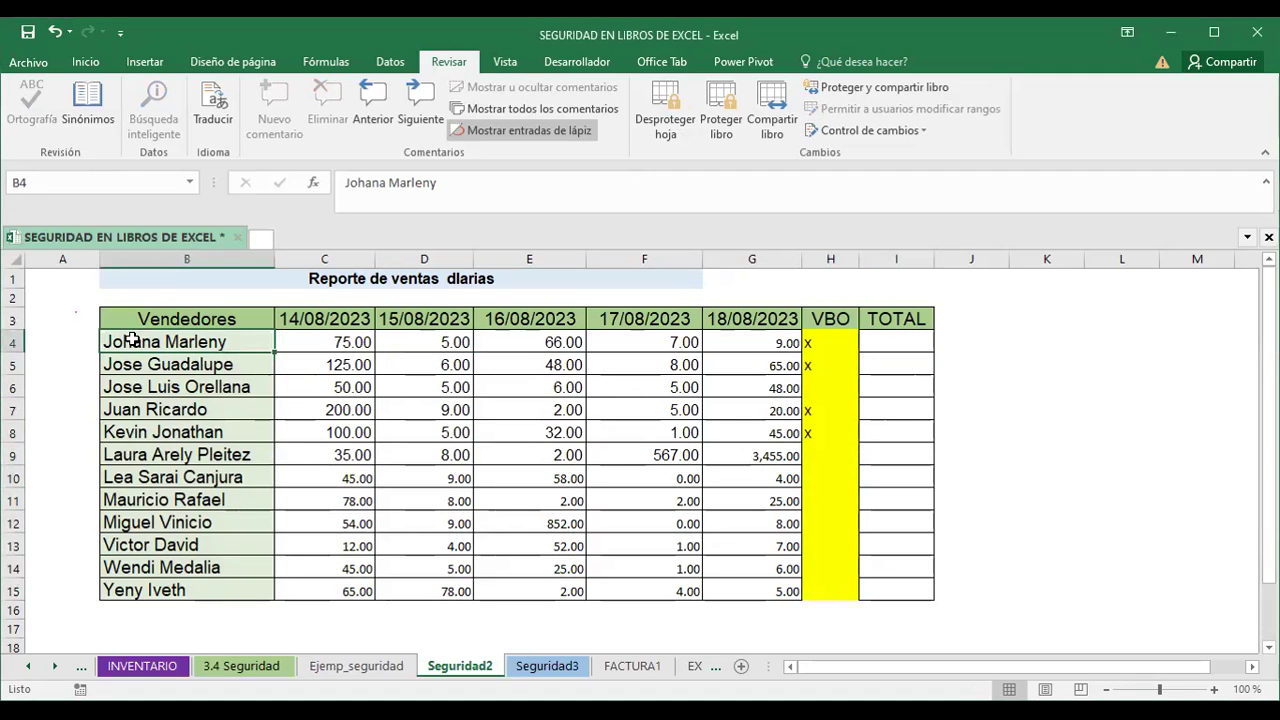
pyautogui.rightClick(133, 340)
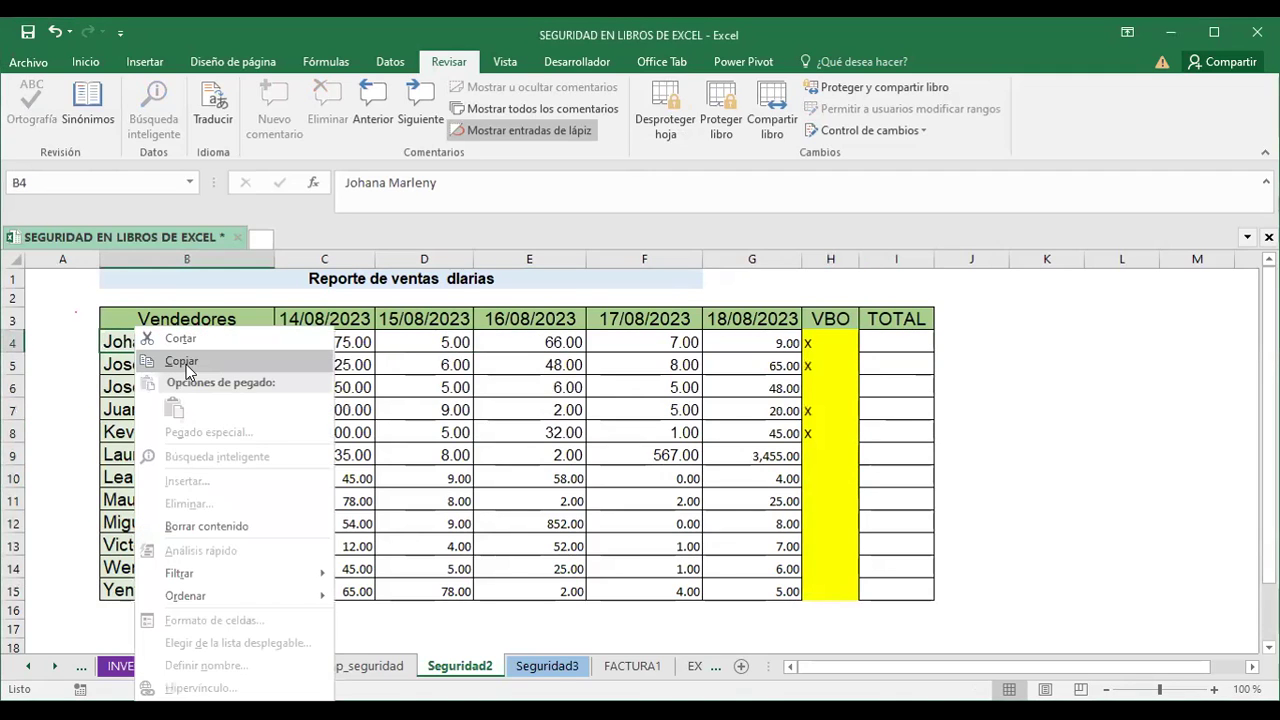
pyautogui.click(186, 368)
pyautogui.click(160, 387)
pyautogui.rightClick(161, 387)
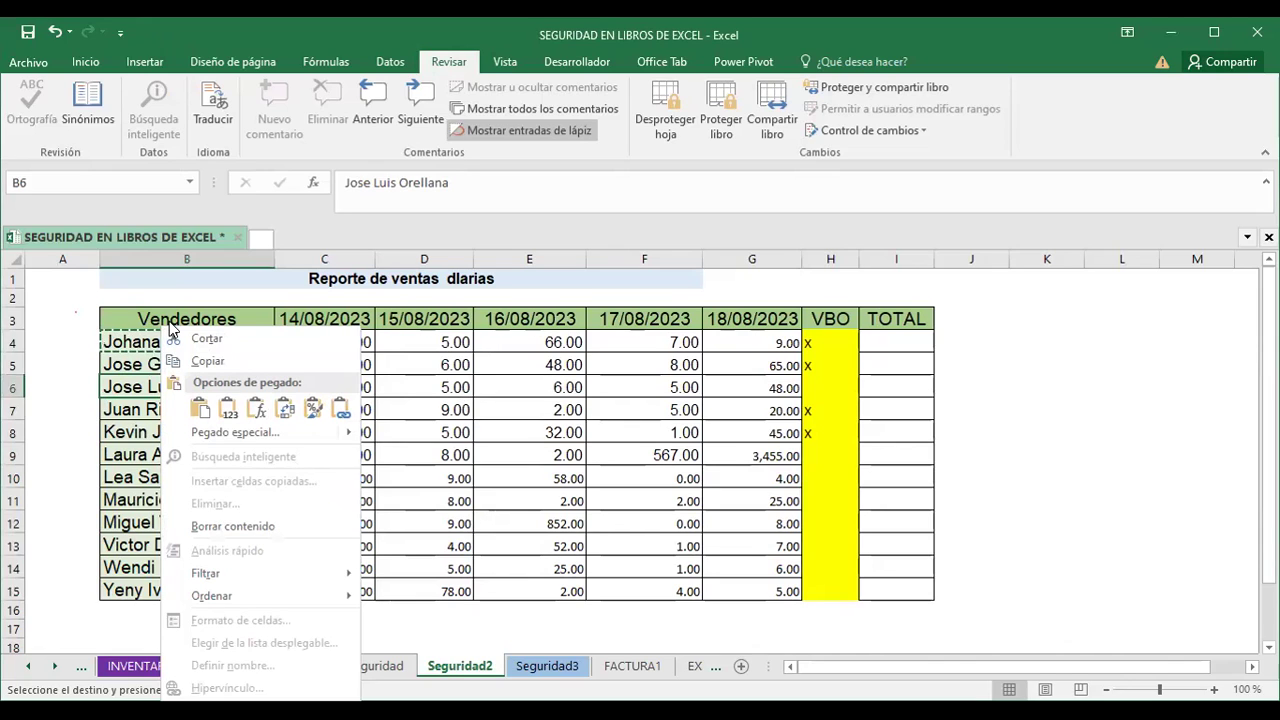
pyautogui.click(202, 409)
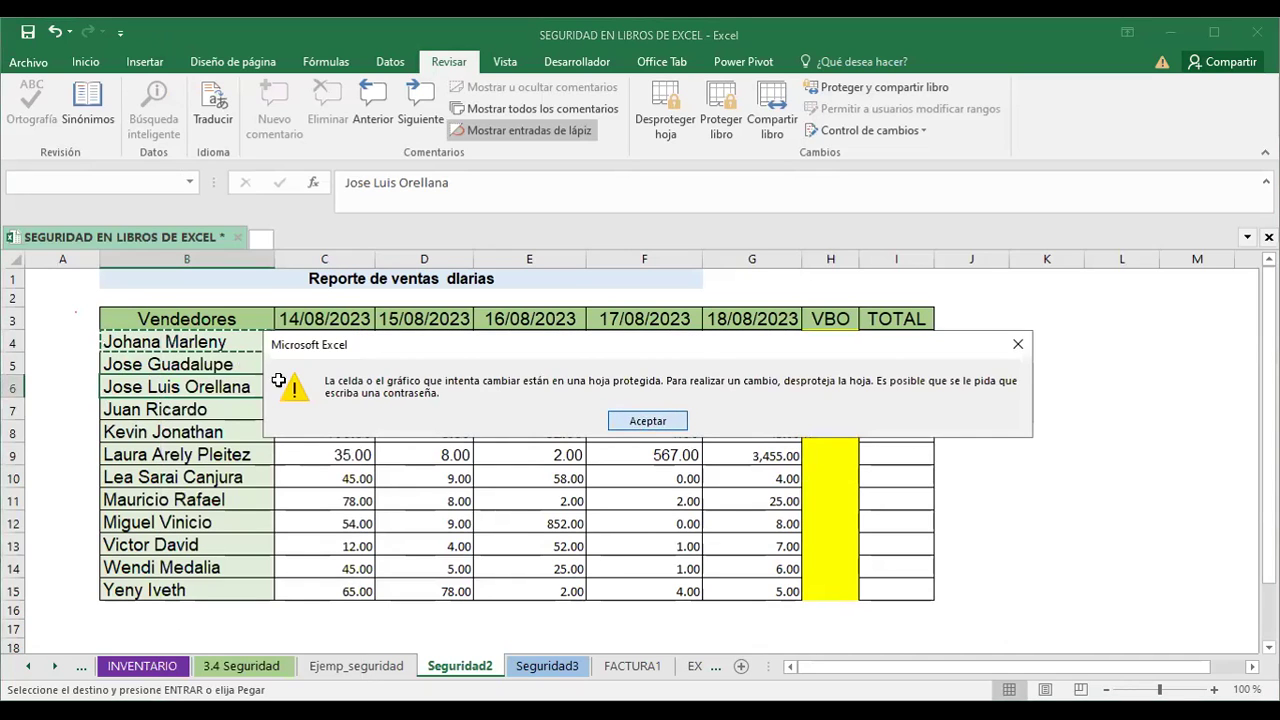
pyautogui.press('Return')
pyautogui.moveTo(185, 343); pyautogui.dragTo(155, 487)
pyautogui.click(155, 497)
pyautogui.click(240, 409)
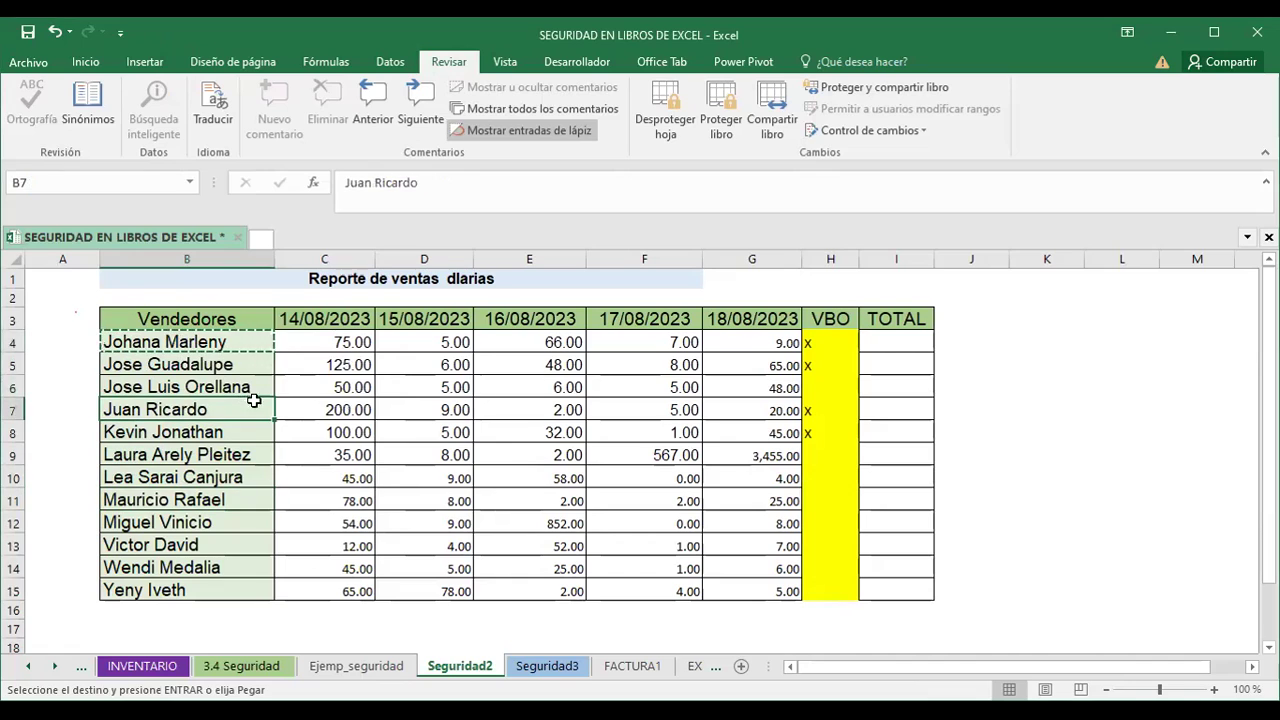
pyautogui.click(1150, 431)
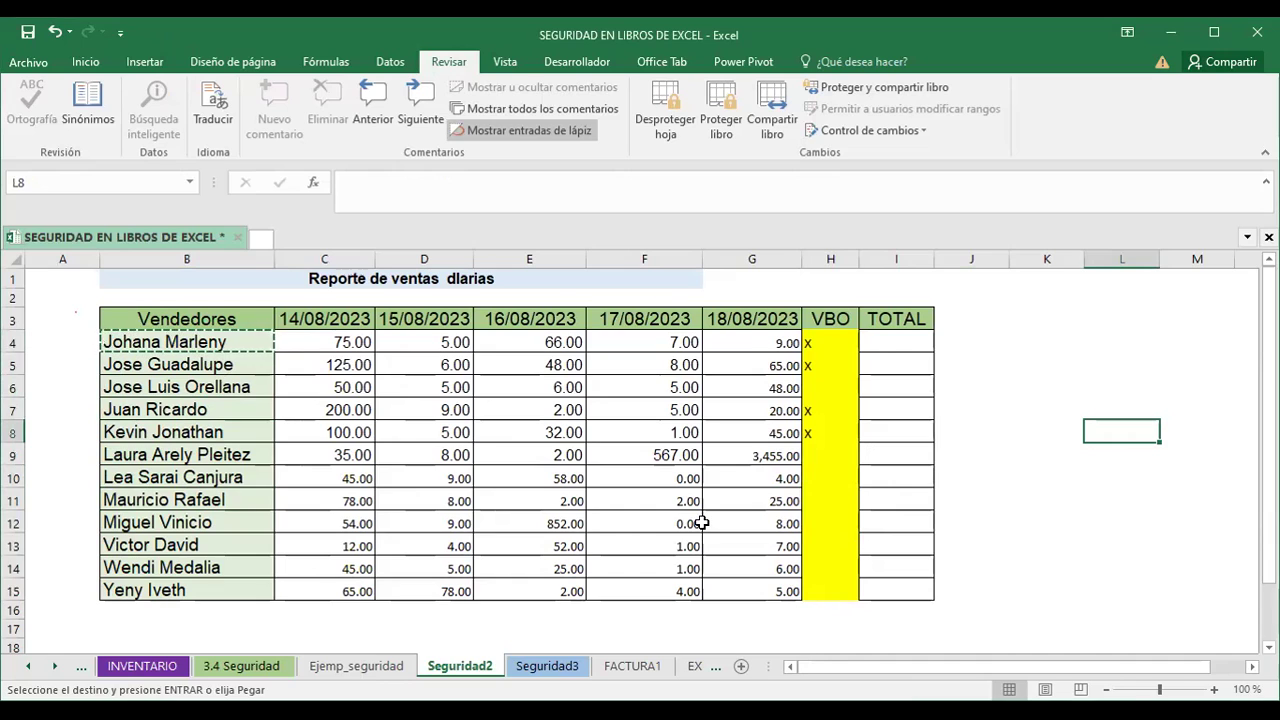
pyautogui.click(914, 355)
pyautogui.hotkey('ctrl', 'v')
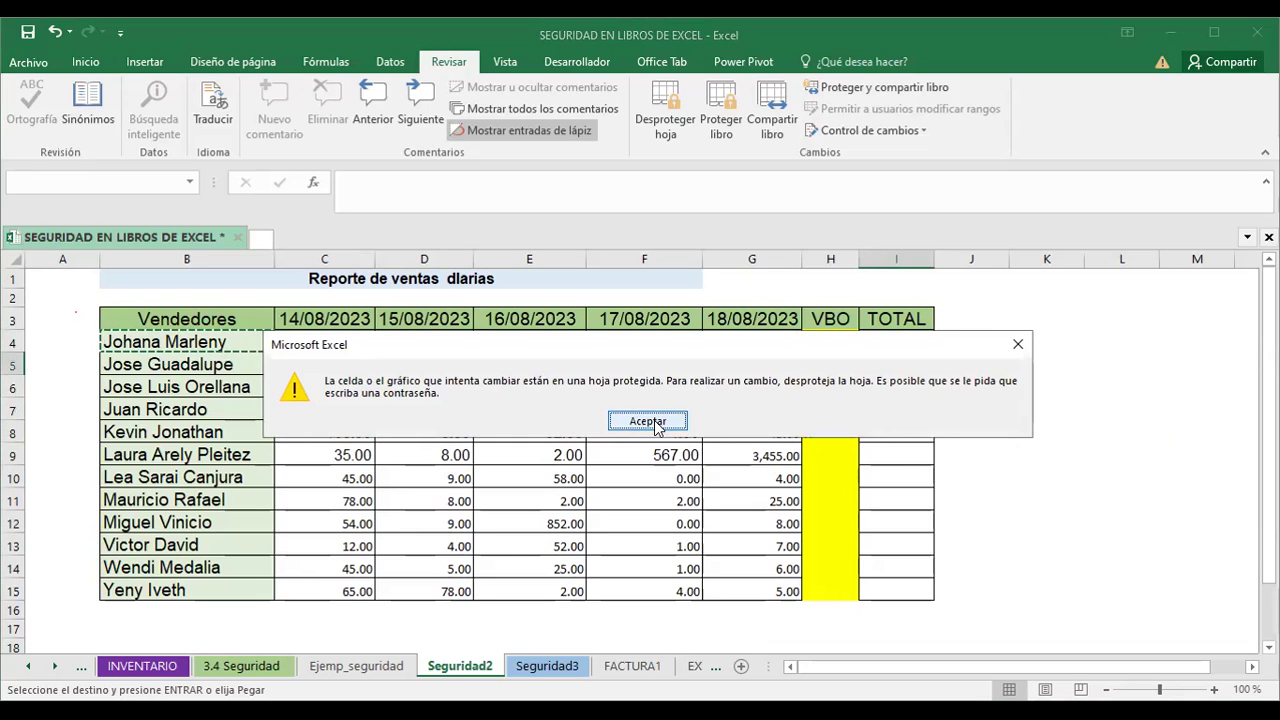
pyautogui.click(655, 423)
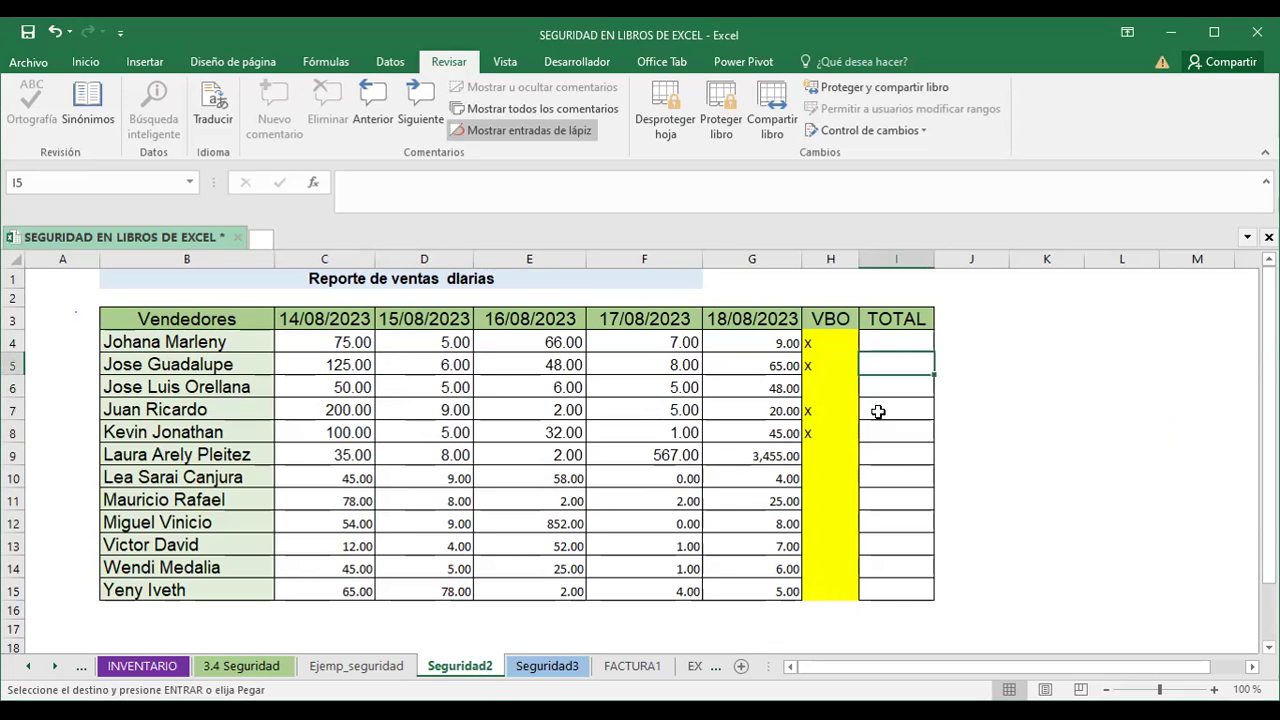
# Unprotect the Seguridad2 sheet with Desproteger hoja from its tab menu.
pyautogui.rightClick(463, 674)
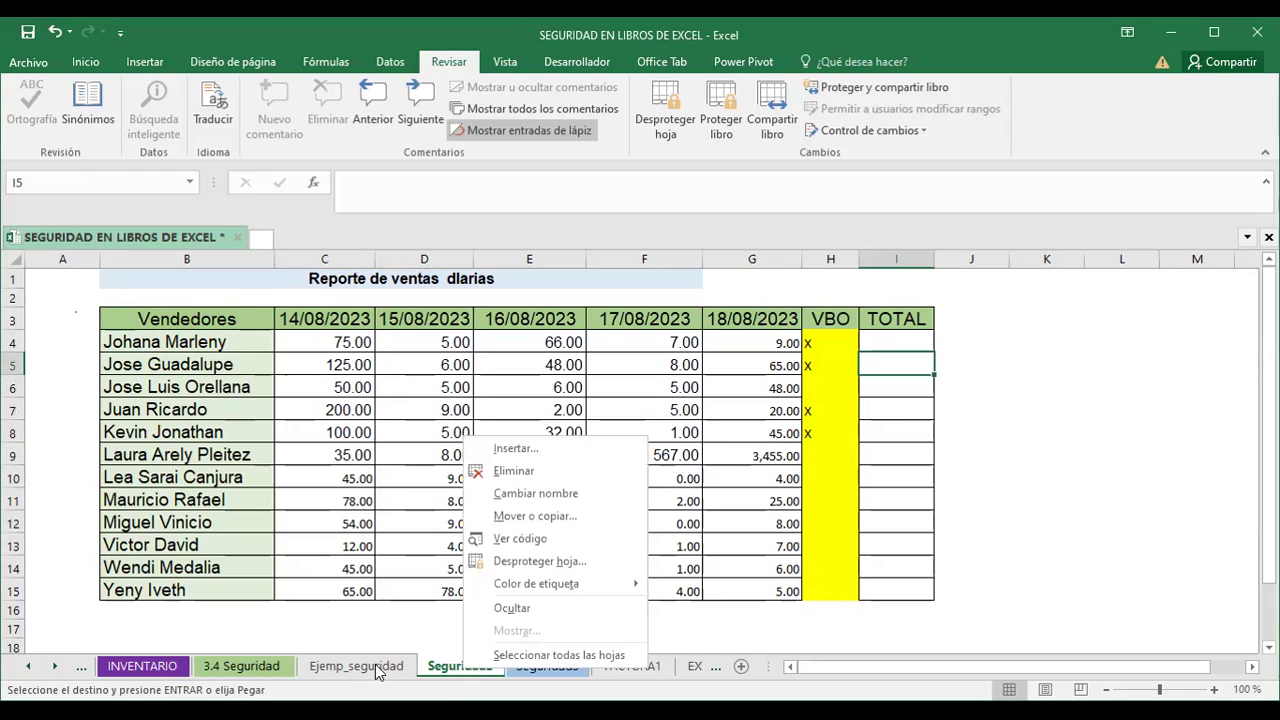
pyautogui.press('Escape')
pyautogui.click(530, 666)
pyautogui.click(459, 666)
pyautogui.click(403, 666)
pyautogui.click(457, 668)
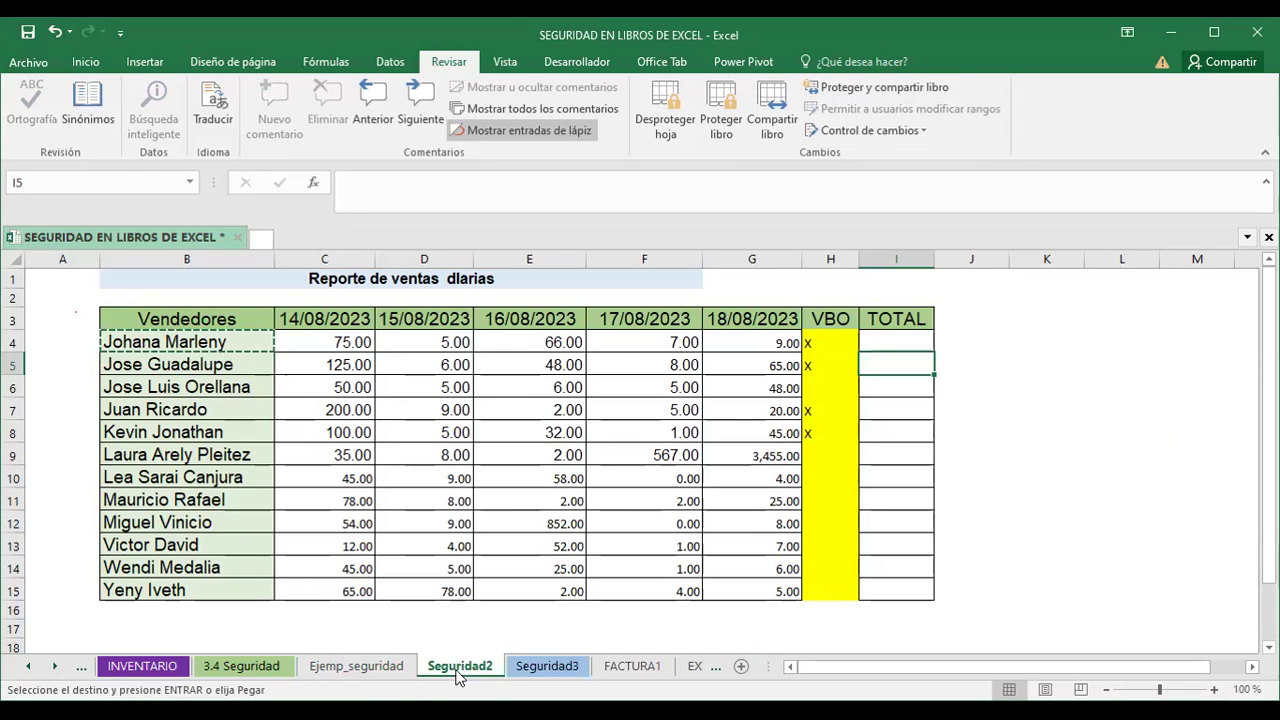
pyautogui.rightClick(459, 677)
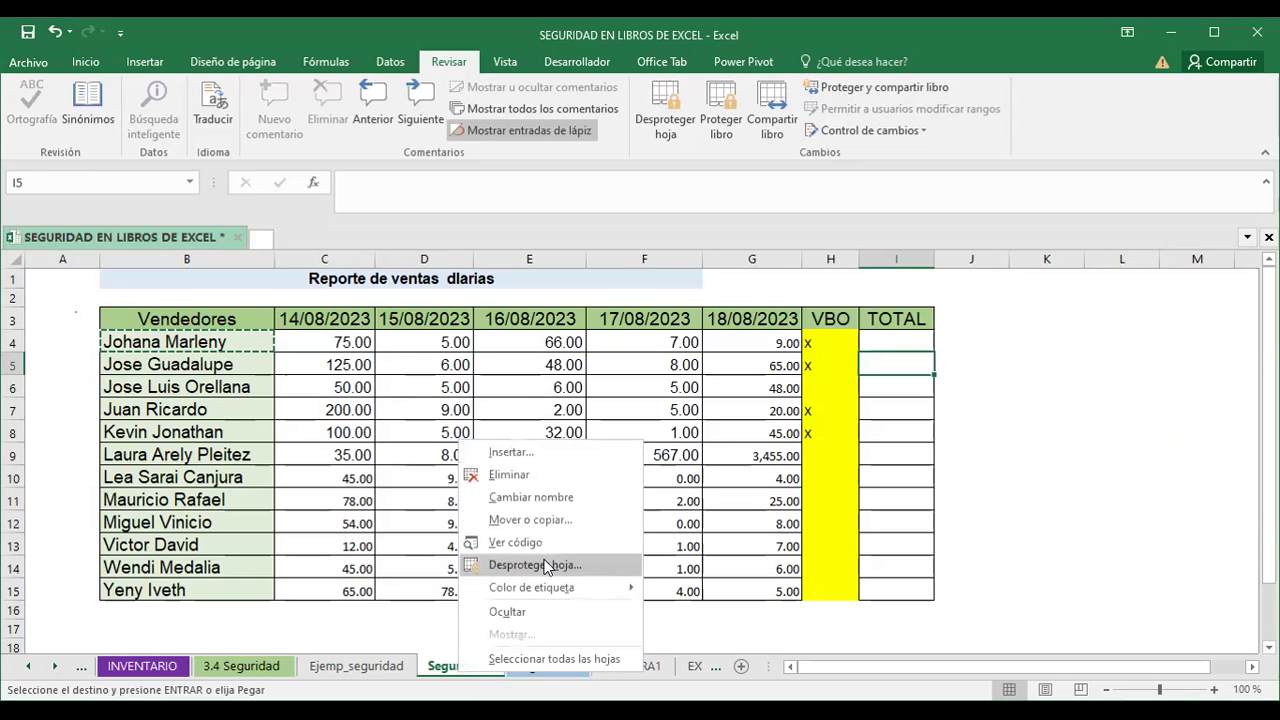
pyautogui.click(544, 560)
# Delete the x approval marks from the yellow VBO column, including H5 and H8.
pyautogui.click(546, 594)
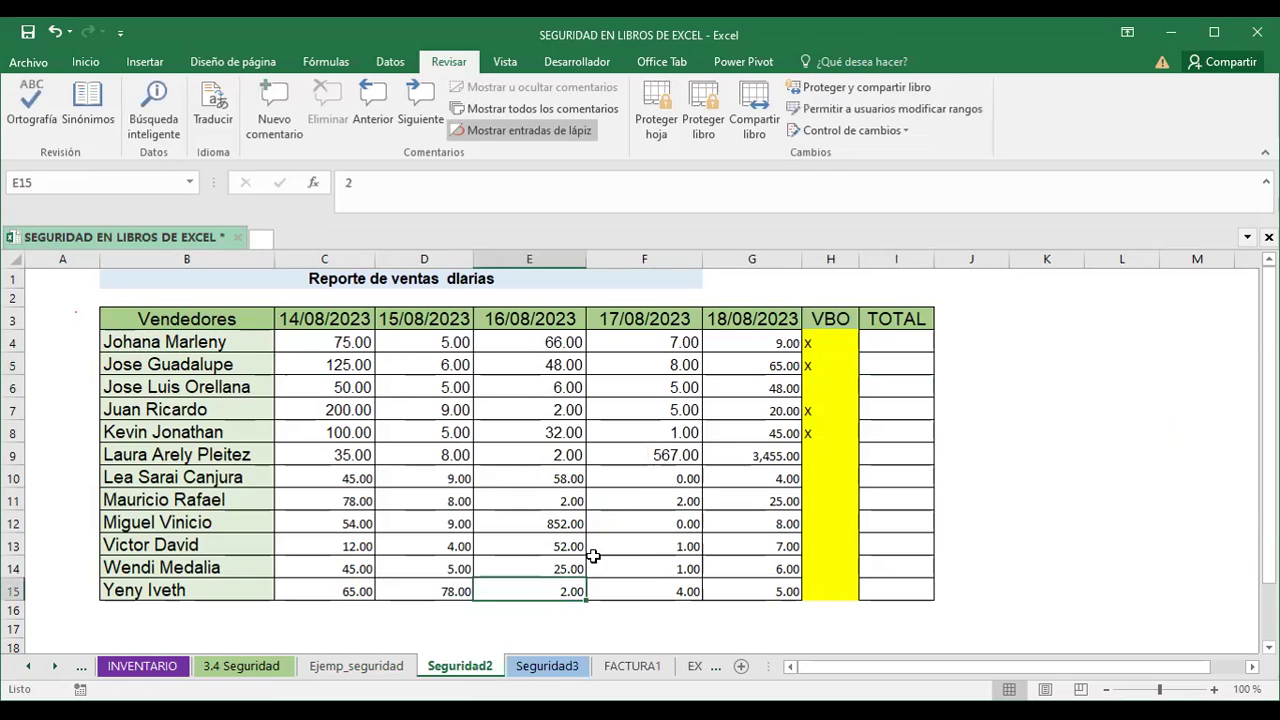
pyautogui.click(831, 356)
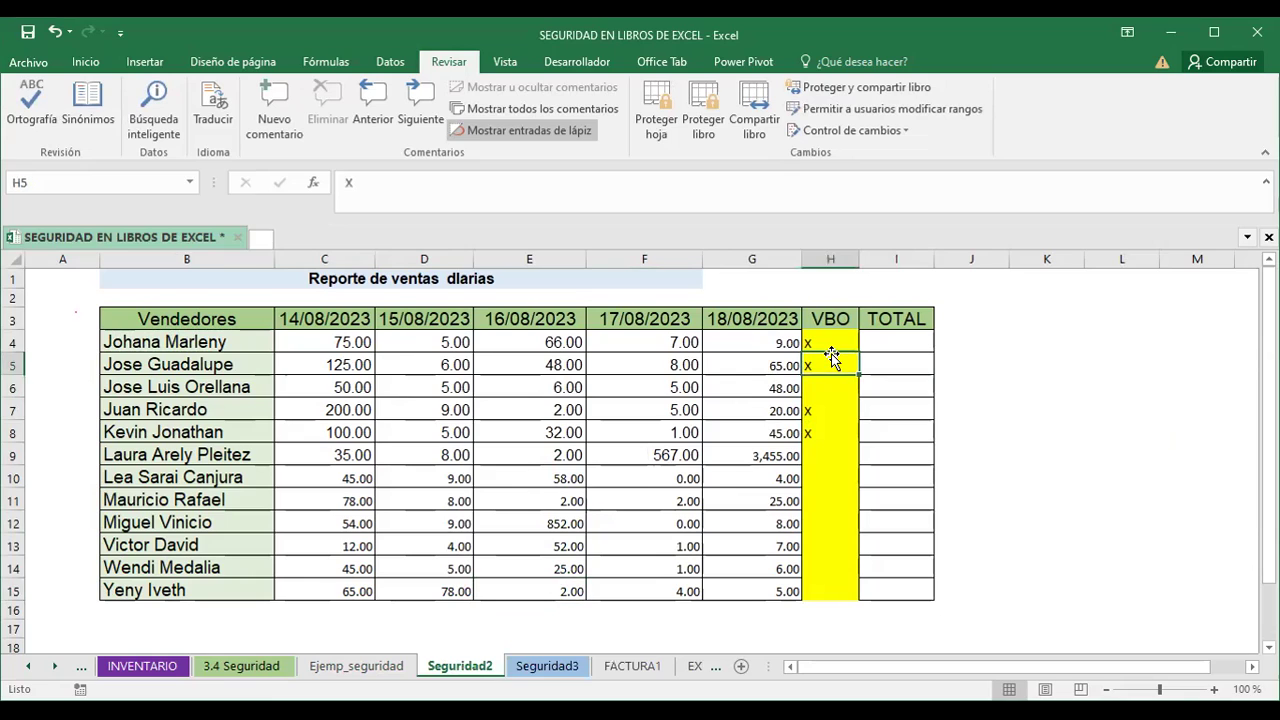
pyautogui.press('Delete')
pyautogui.click(1030, 408)
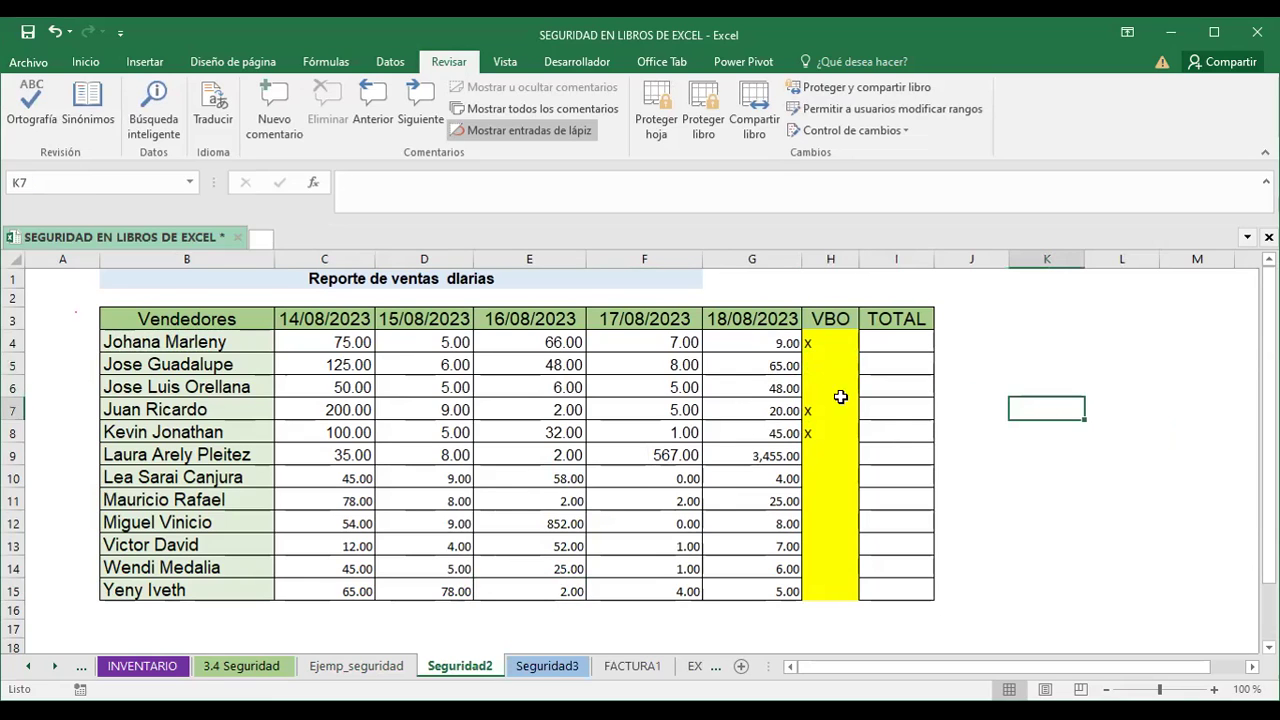
pyautogui.click(825, 343)
pyautogui.click(807, 409)
pyautogui.click(810, 429)
pyautogui.press('Delete')
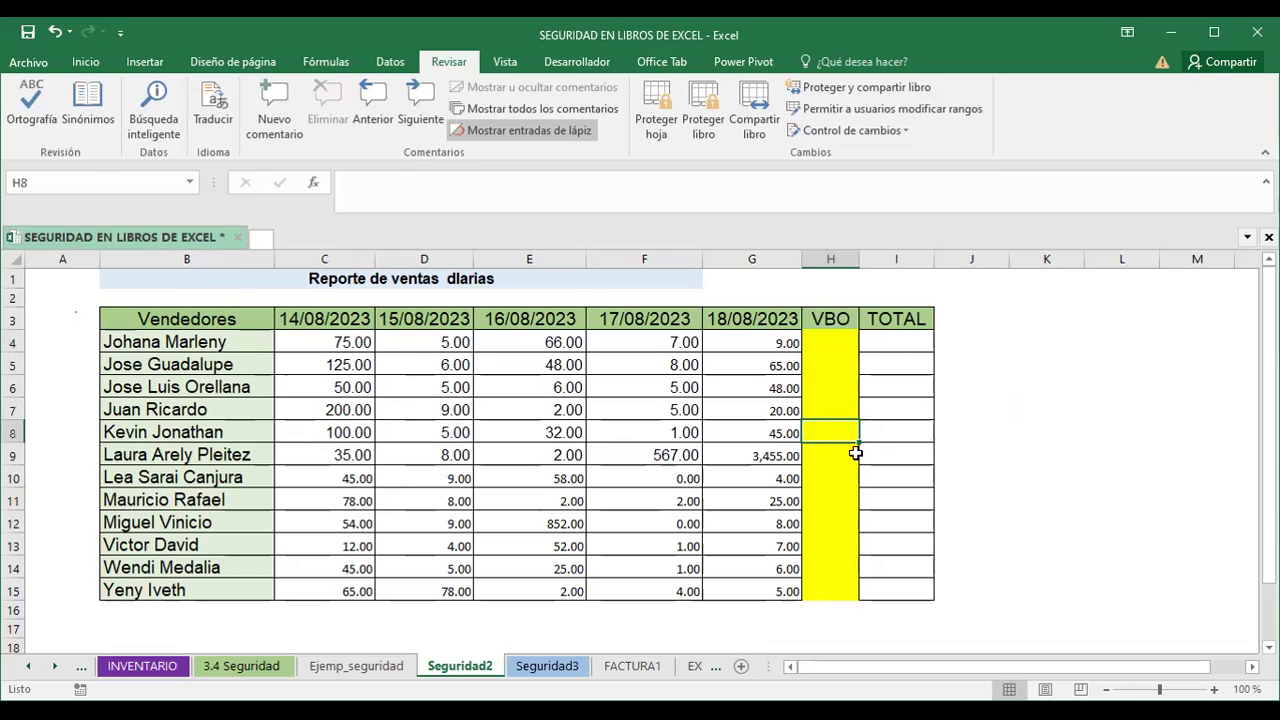
pyautogui.click(840, 616)
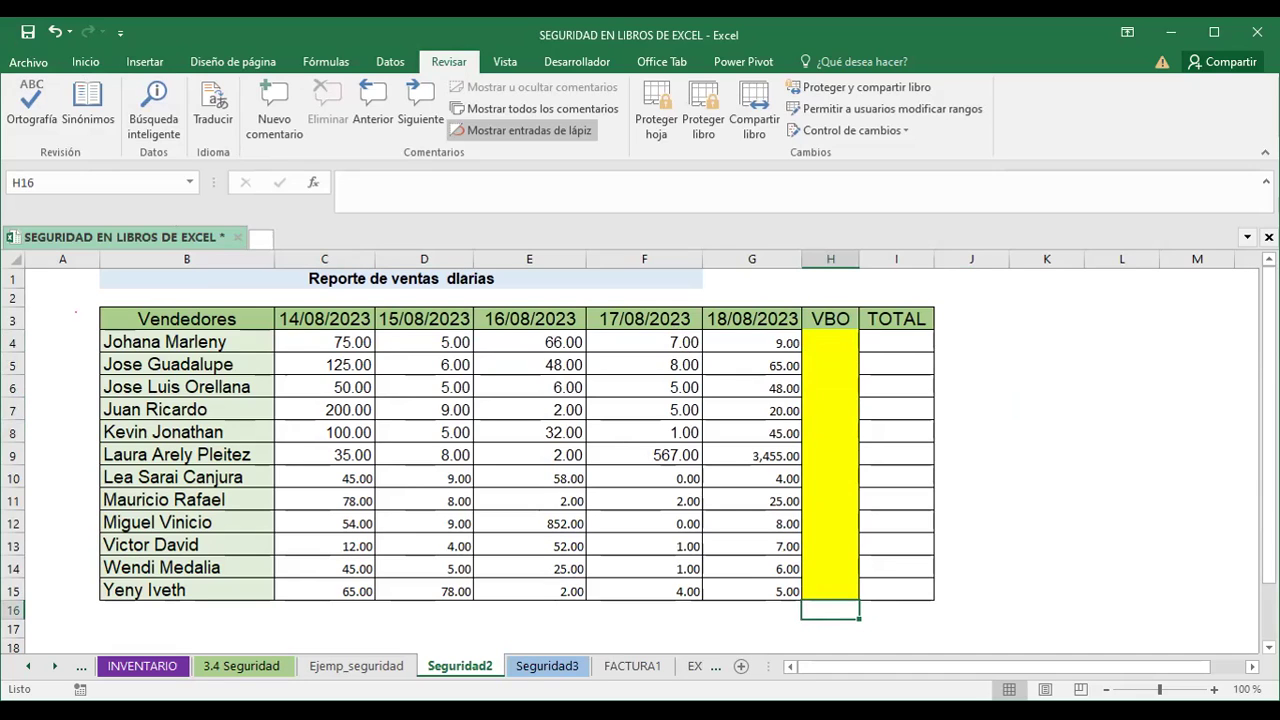
# Switch to Seguridad3, showing six sales totalling $3,082.00 and empty ENERO–JUNIO columns.
pyautogui.click(535, 668)
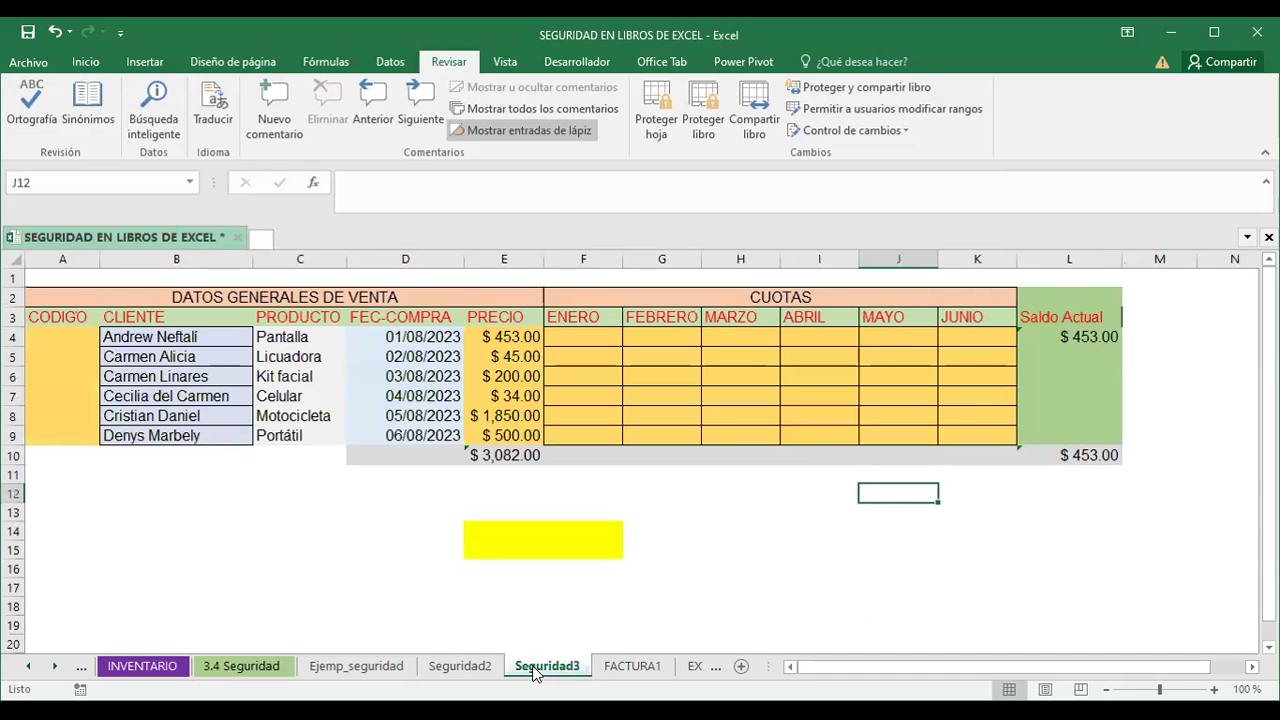
pyautogui.click(381, 502)
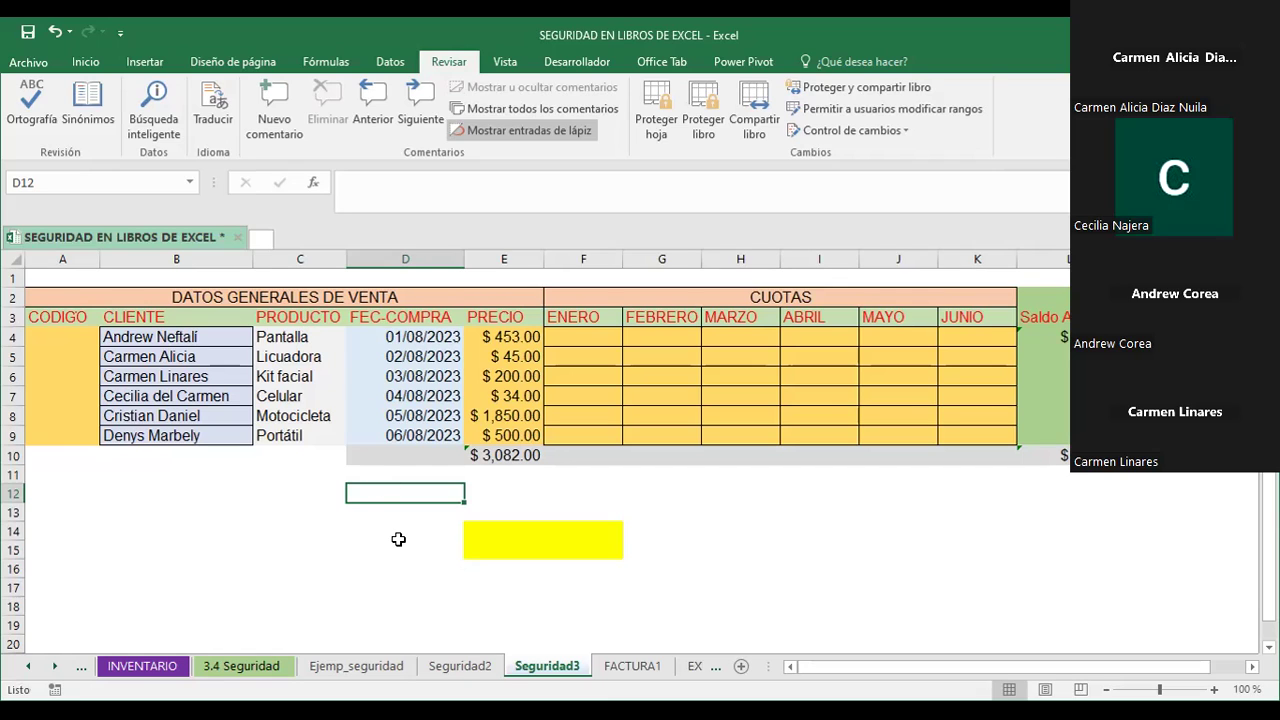
pyautogui.click(264, 537)
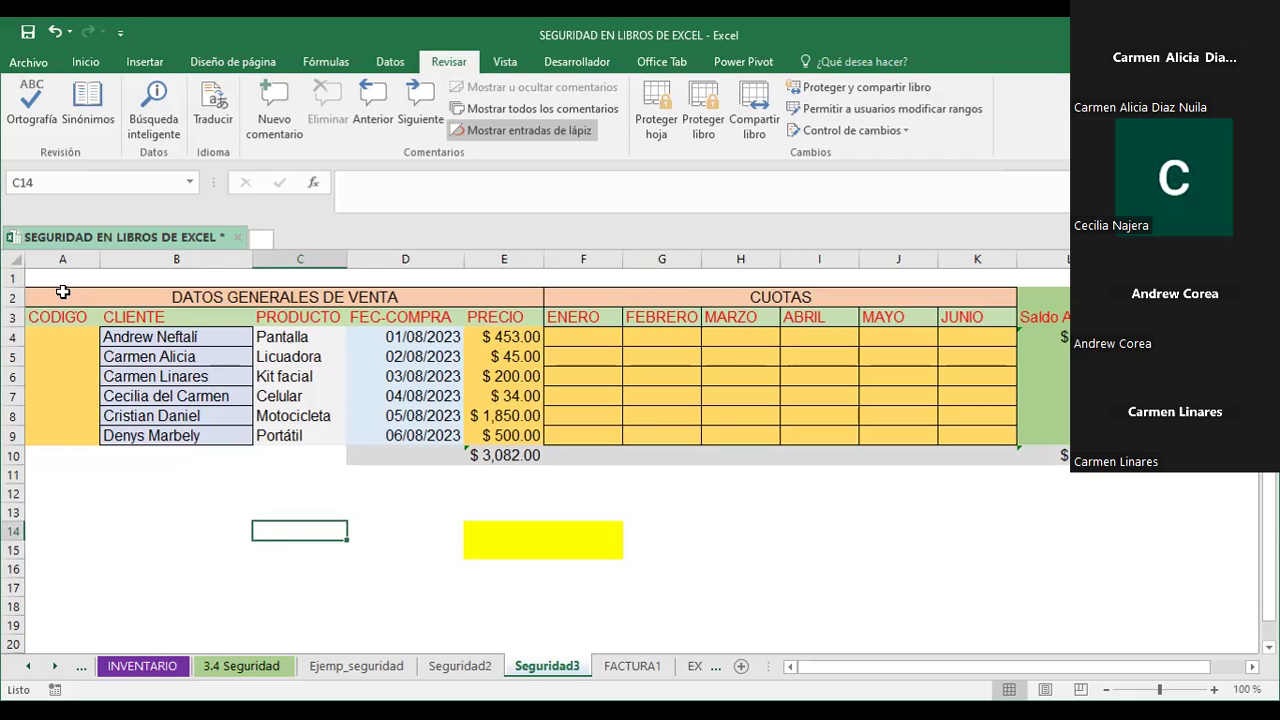
pyautogui.moveTo(62, 291); pyautogui.dragTo(1040, 436)
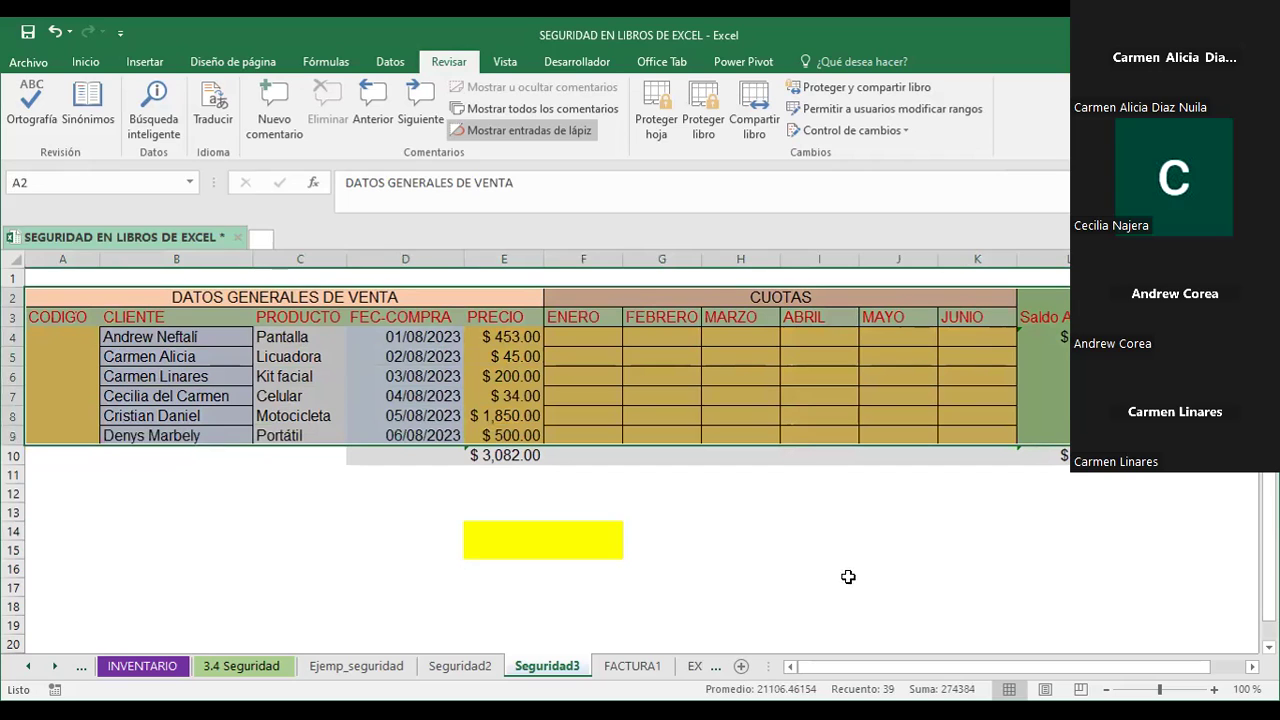
pyautogui.click(763, 525)
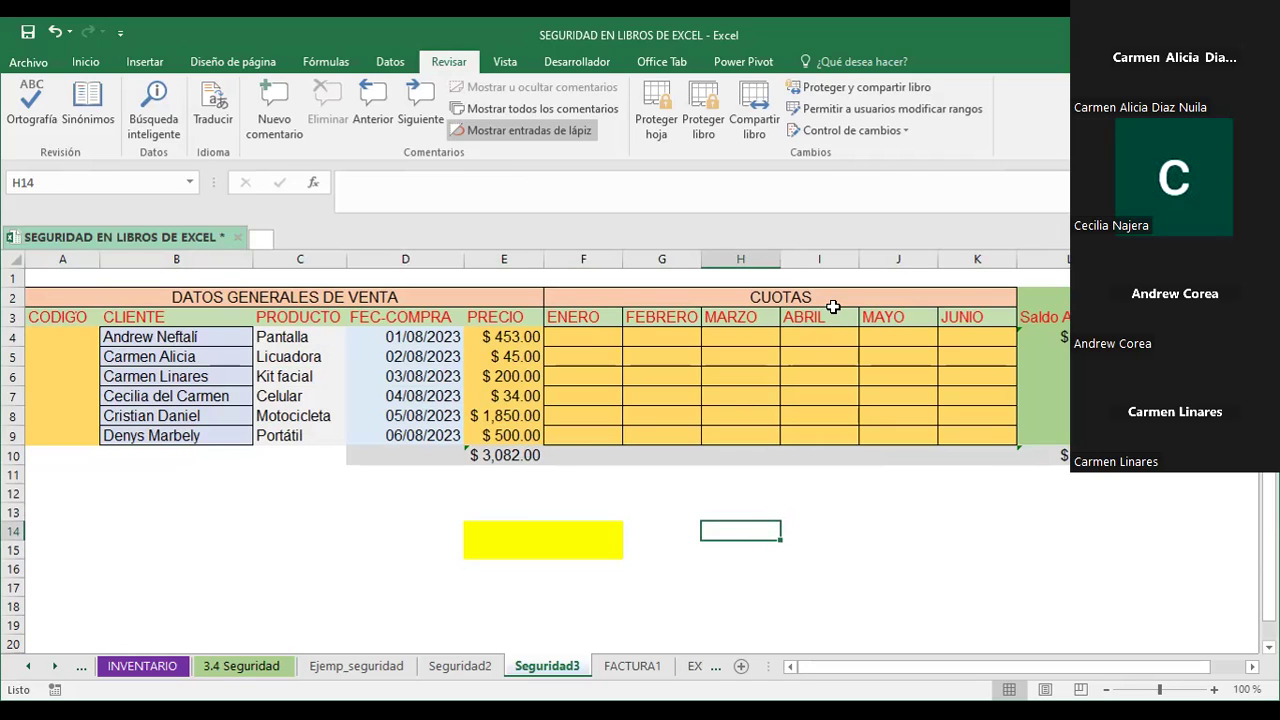
pyautogui.click(499, 337)
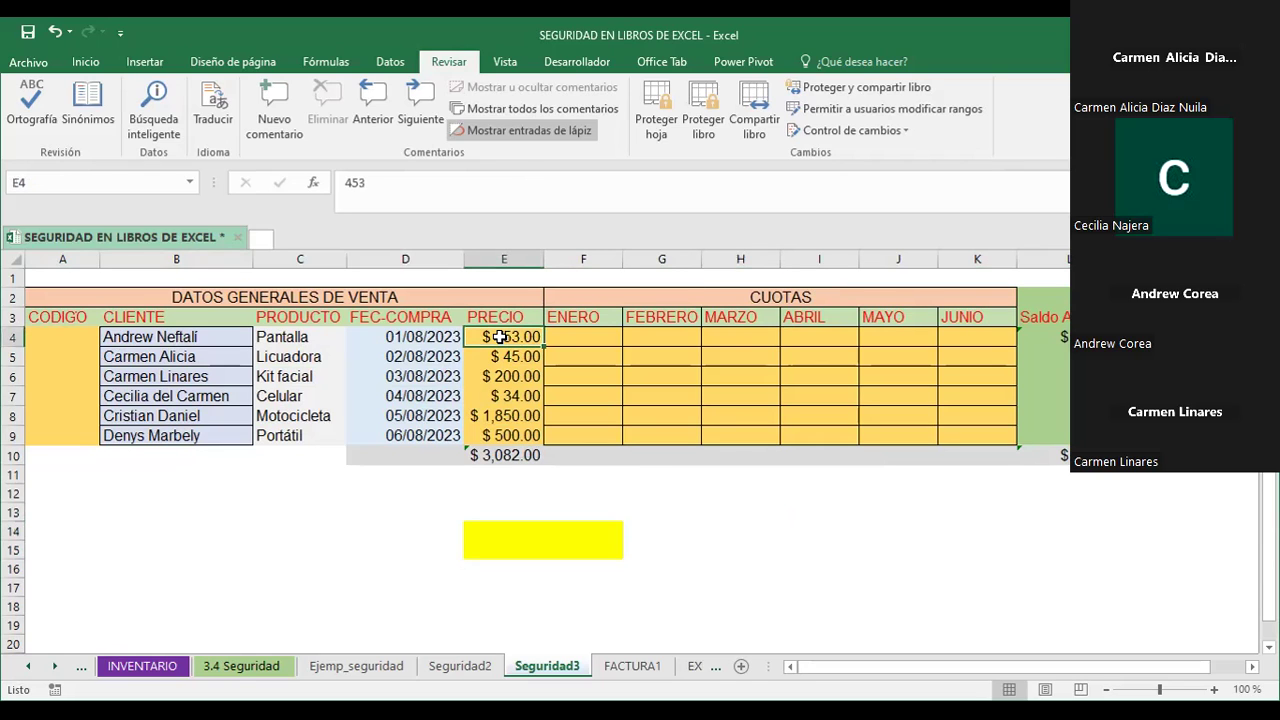
pyautogui.click(304, 337)
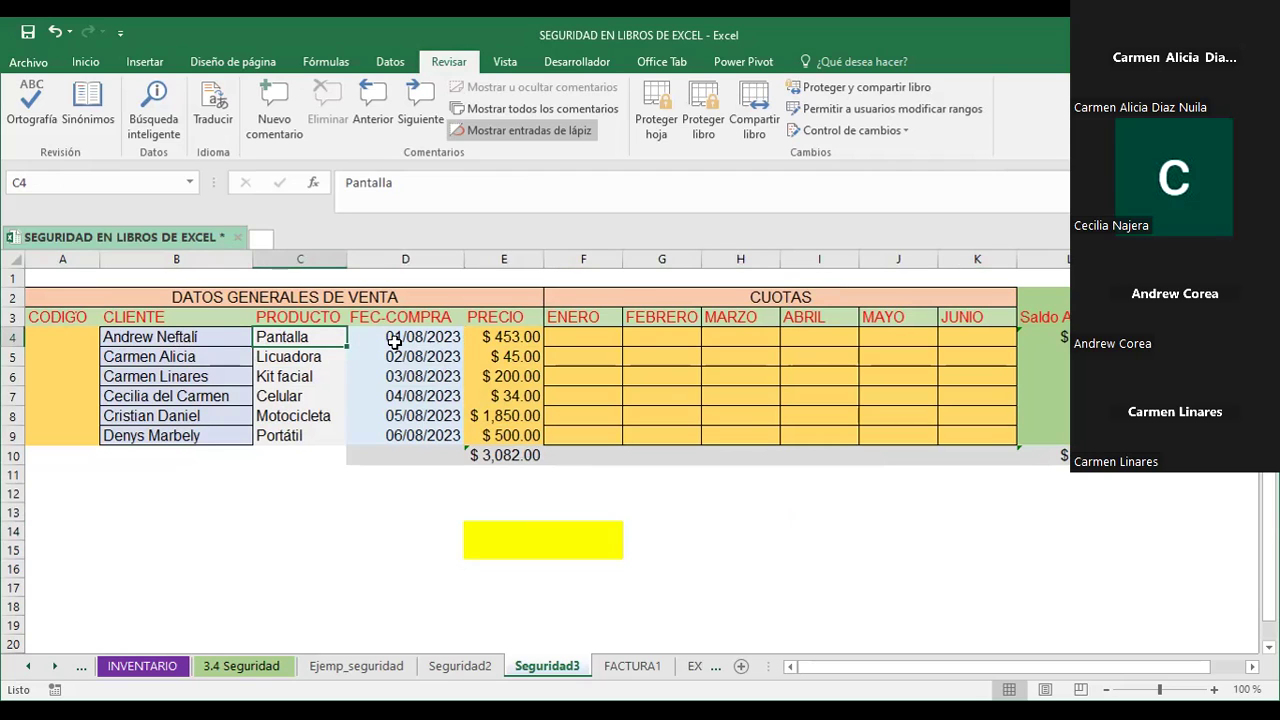
pyautogui.click(401, 339)
pyautogui.click(474, 337)
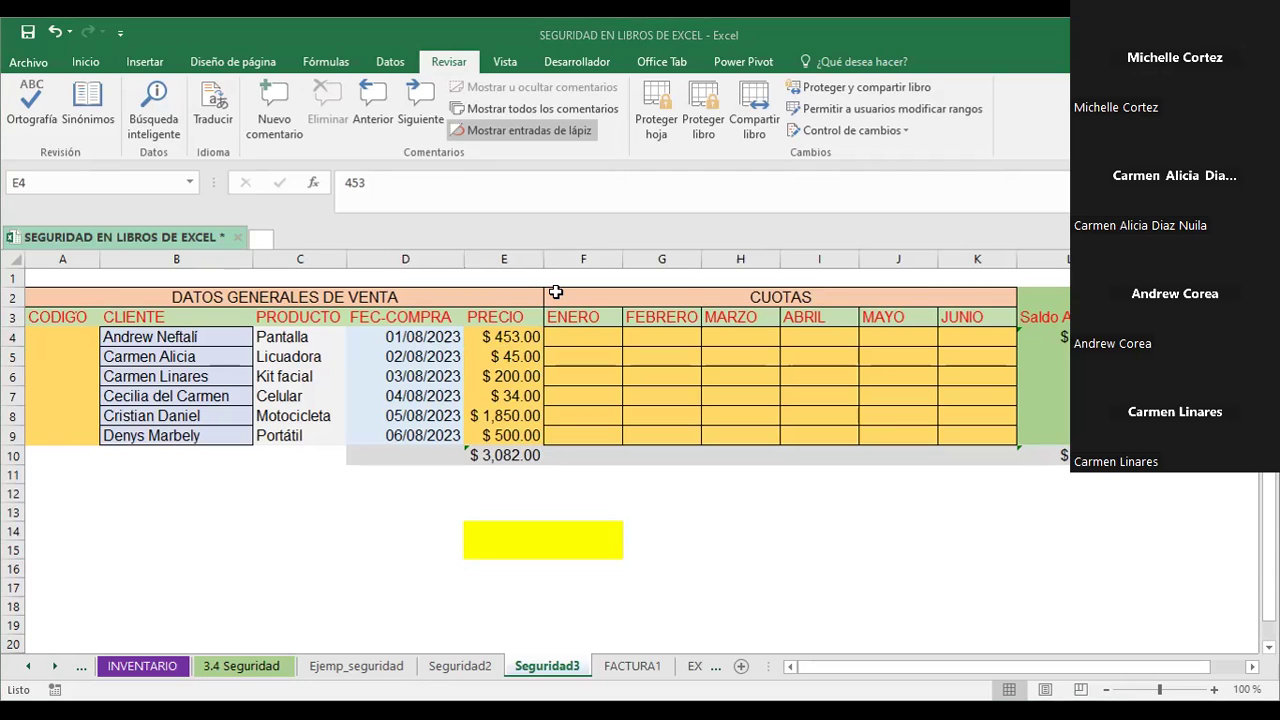
pyautogui.click(517, 337)
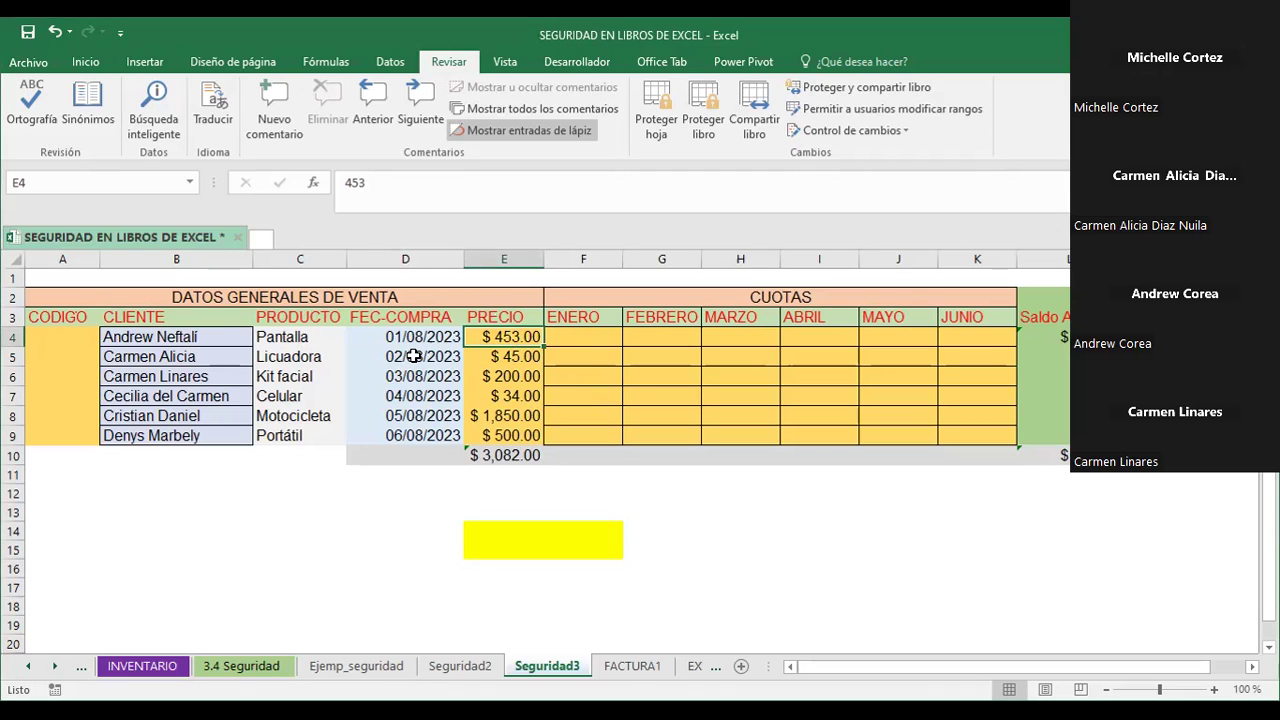
pyautogui.click(580, 316)
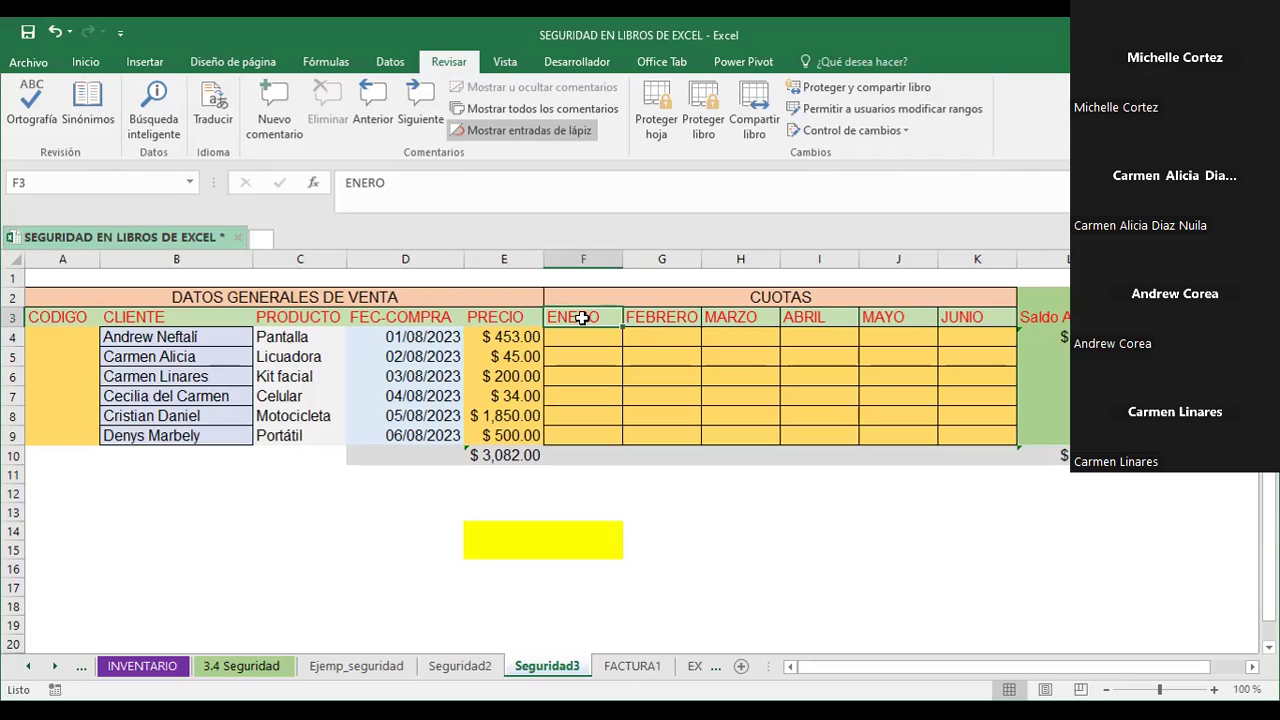
pyautogui.click(650, 320)
pyautogui.click(740, 318)
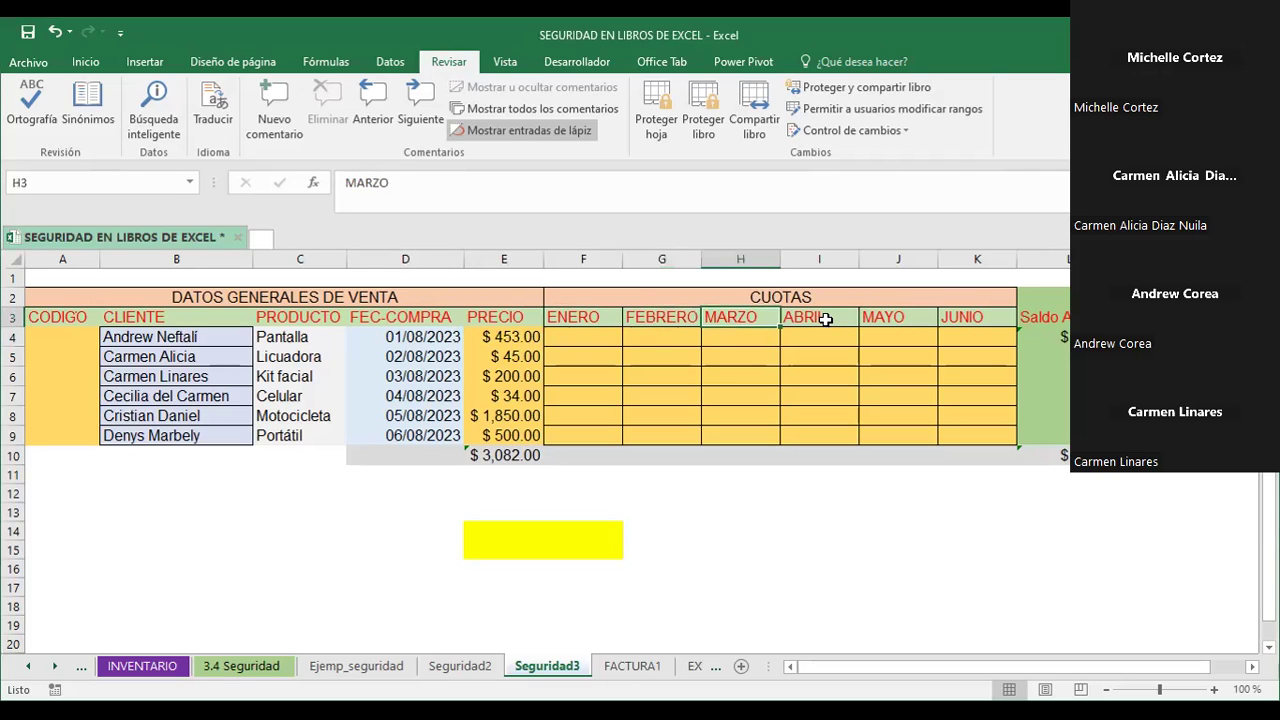
pyautogui.click(825, 318)
pyautogui.click(895, 316)
pyautogui.click(970, 316)
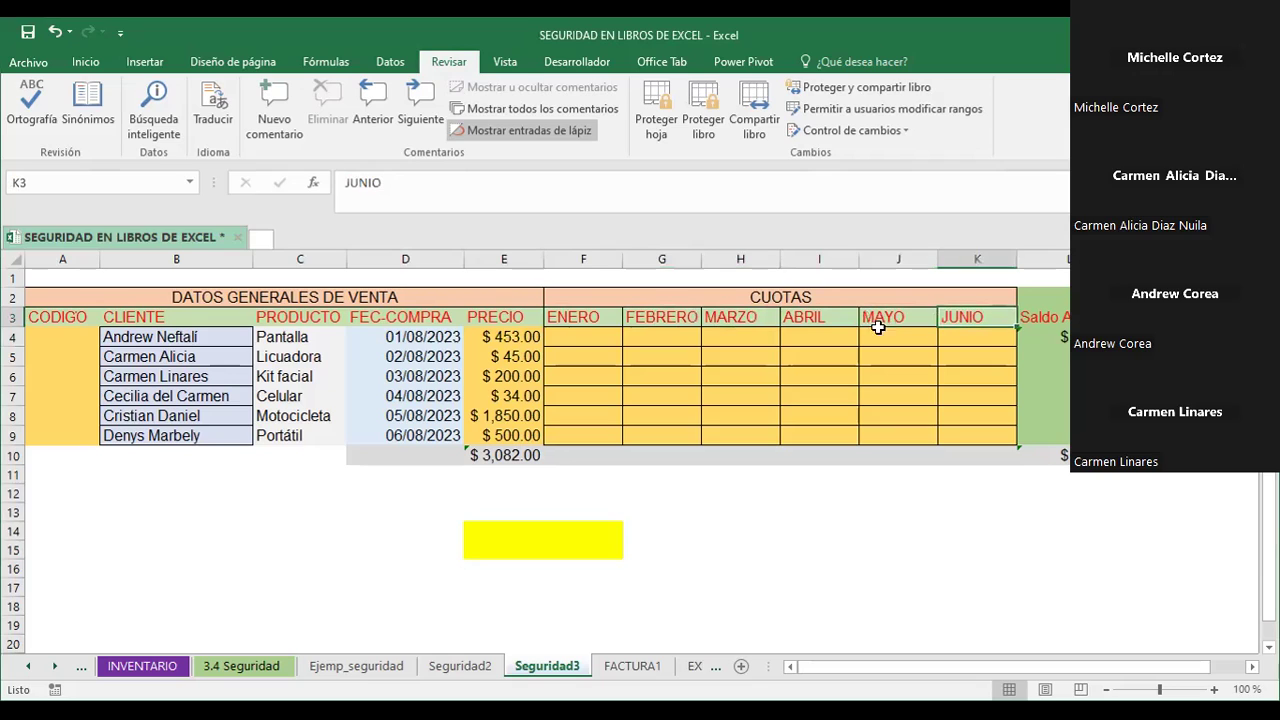
pyautogui.click(645, 340)
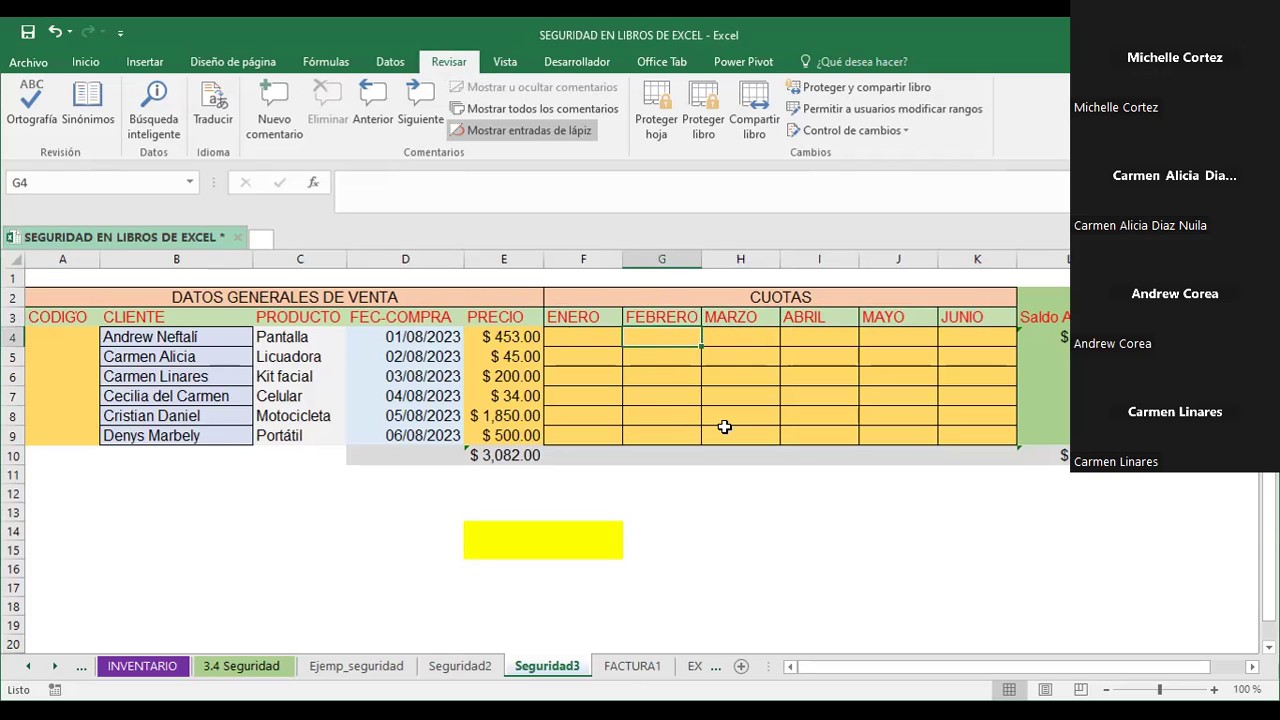
pyautogui.click(823, 522)
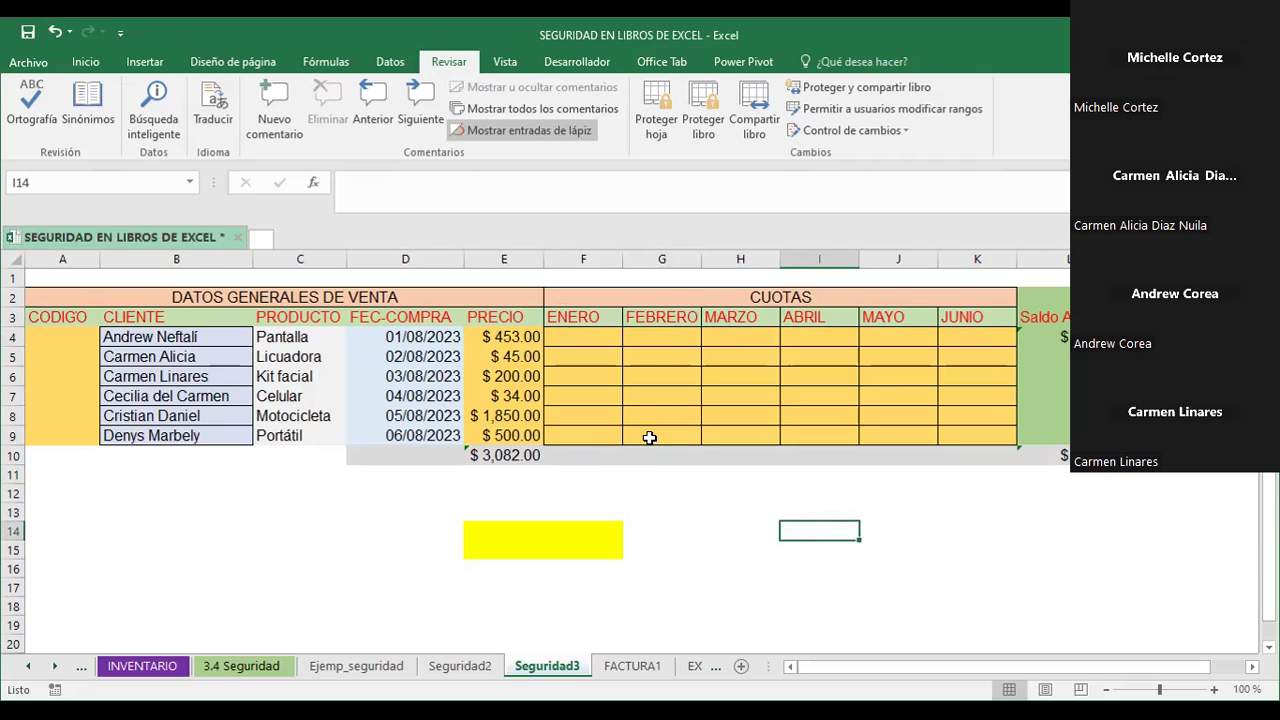
pyautogui.click(587, 335)
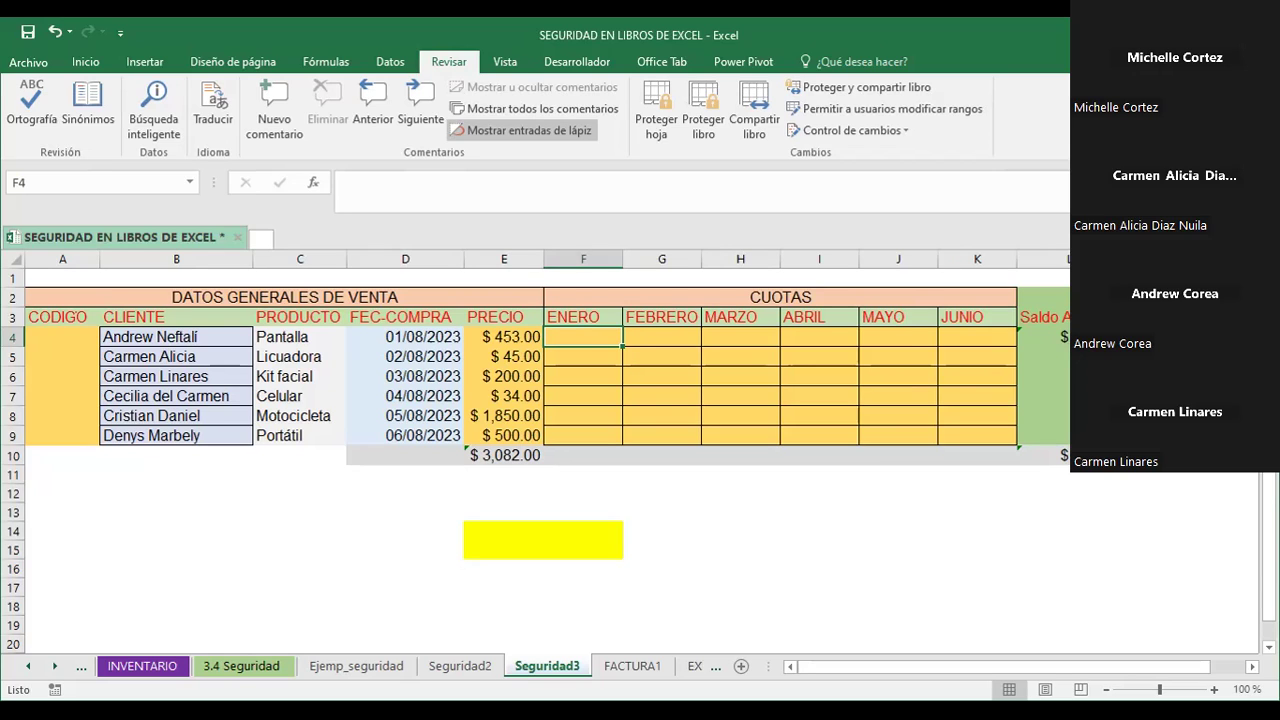
pyautogui.click(1045, 337)
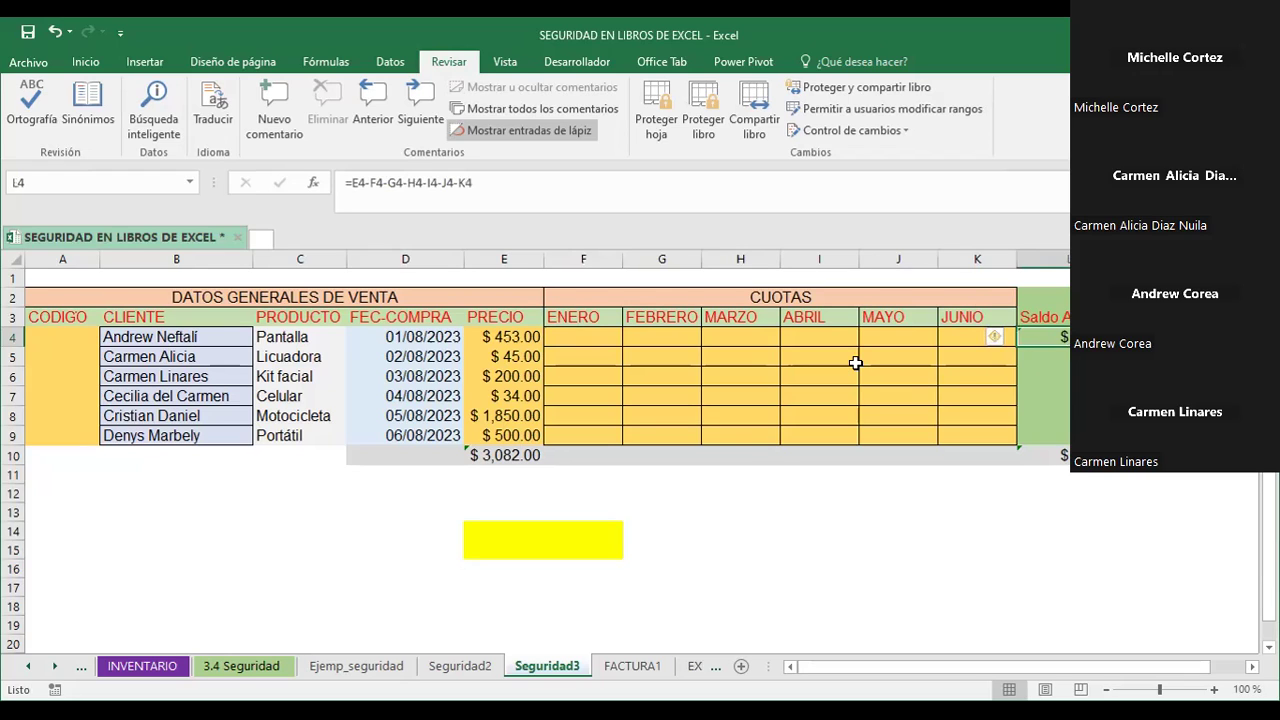
pyautogui.click(577, 338)
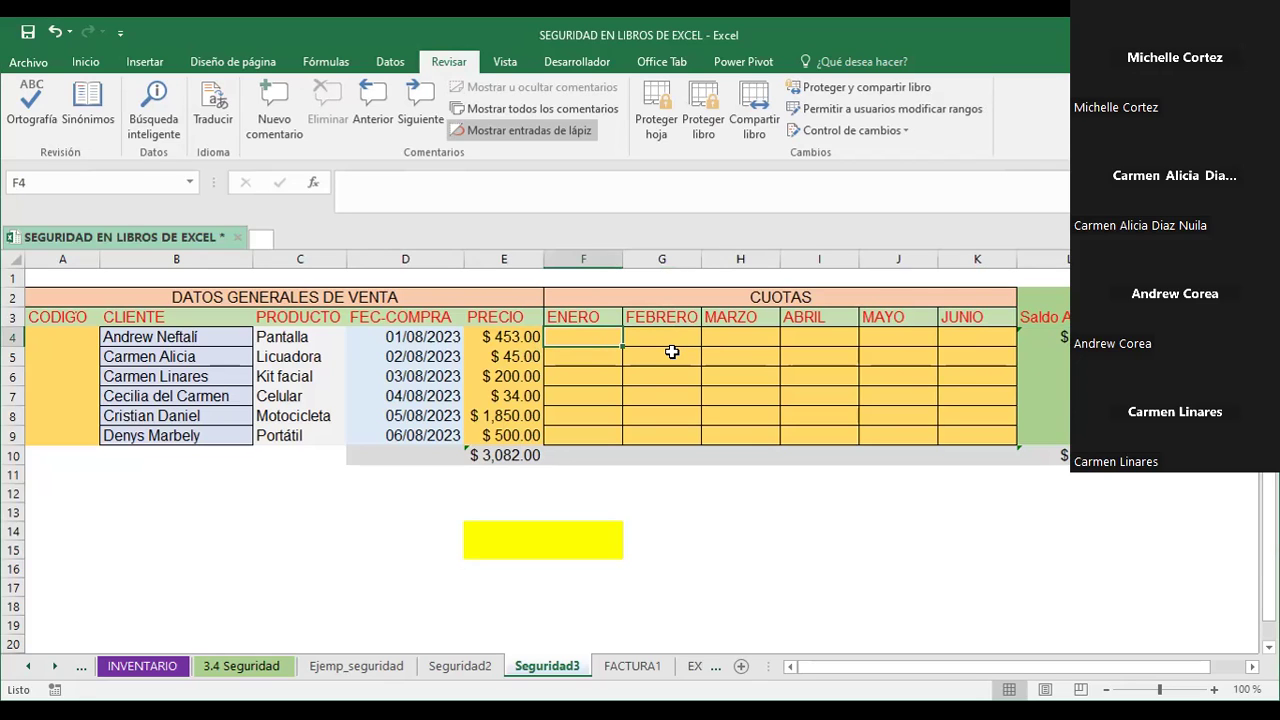
# Enter payments 100, 200 and 45 into F4, G4 and H4.
pyautogui.write('100')
pyautogui.press('Return')
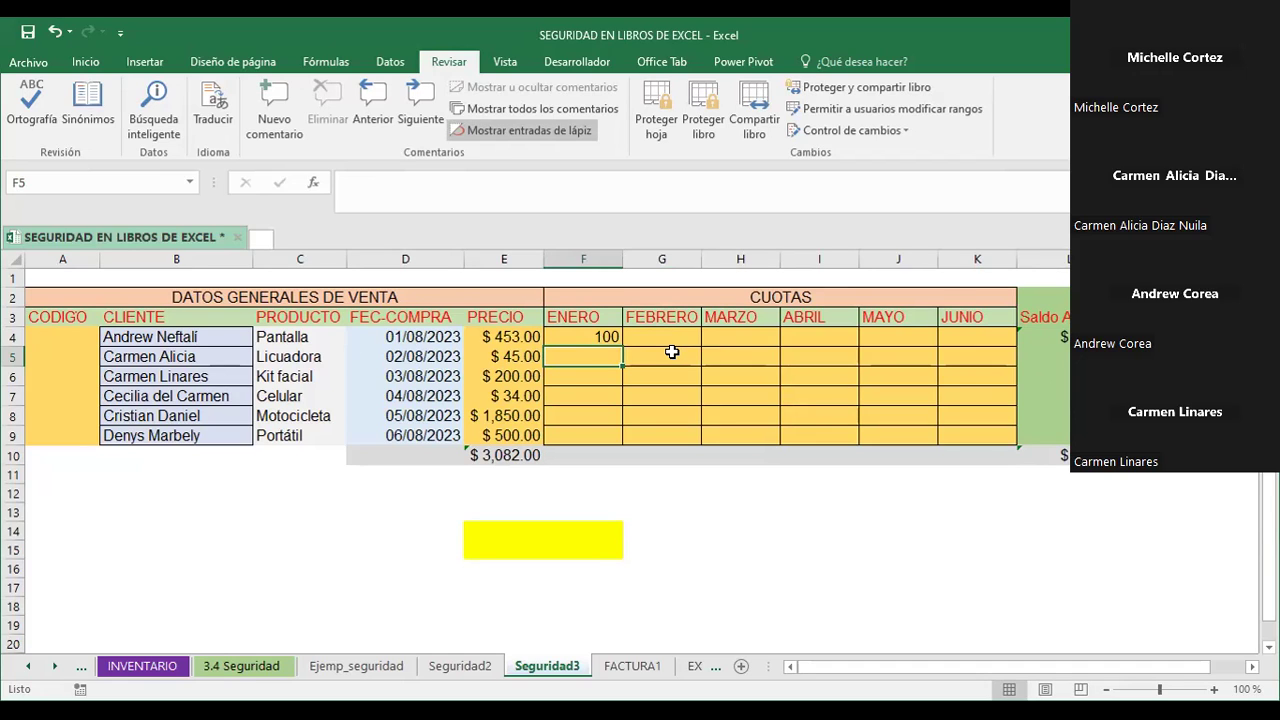
pyautogui.click(666, 339)
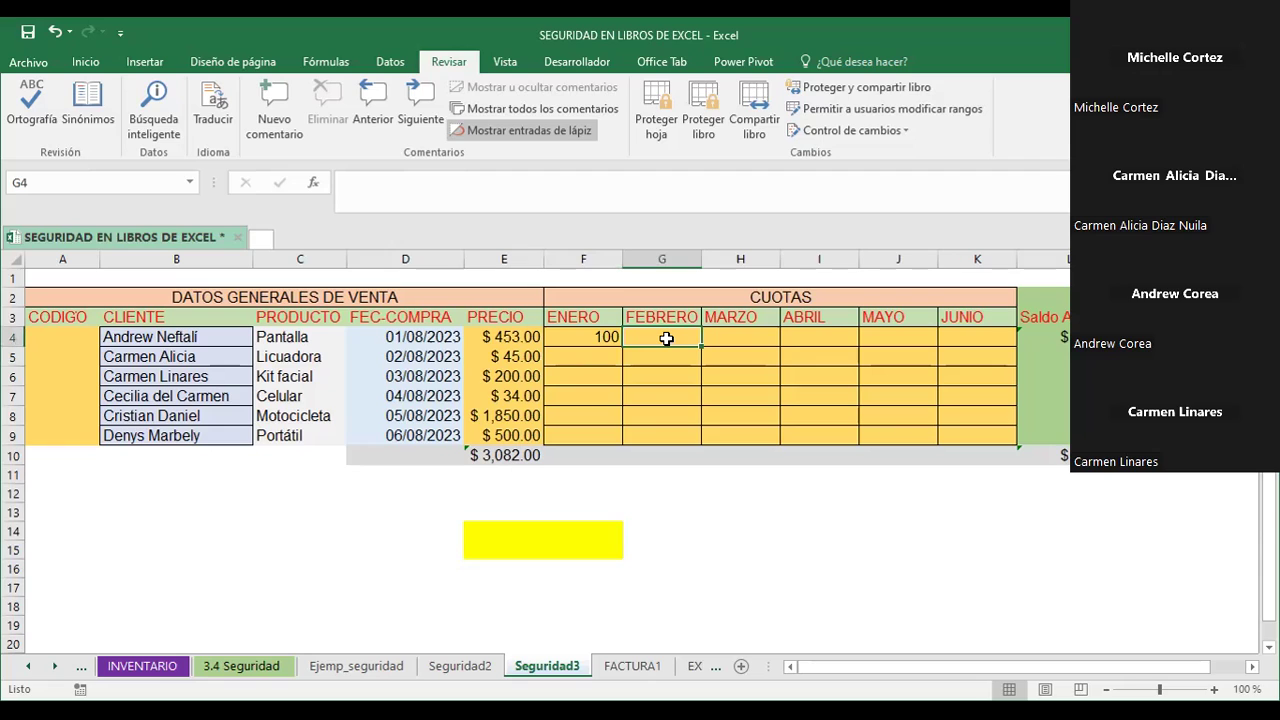
pyautogui.write('200')
pyautogui.press('Return')
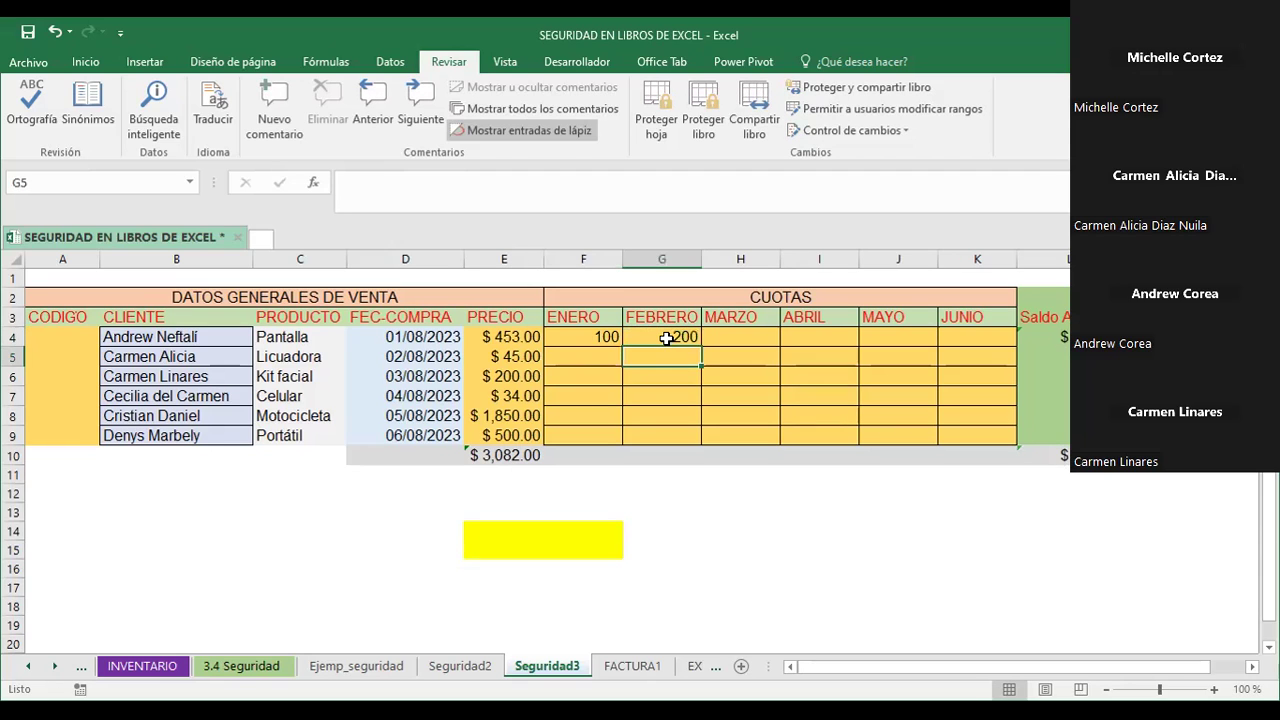
pyautogui.click(726, 334)
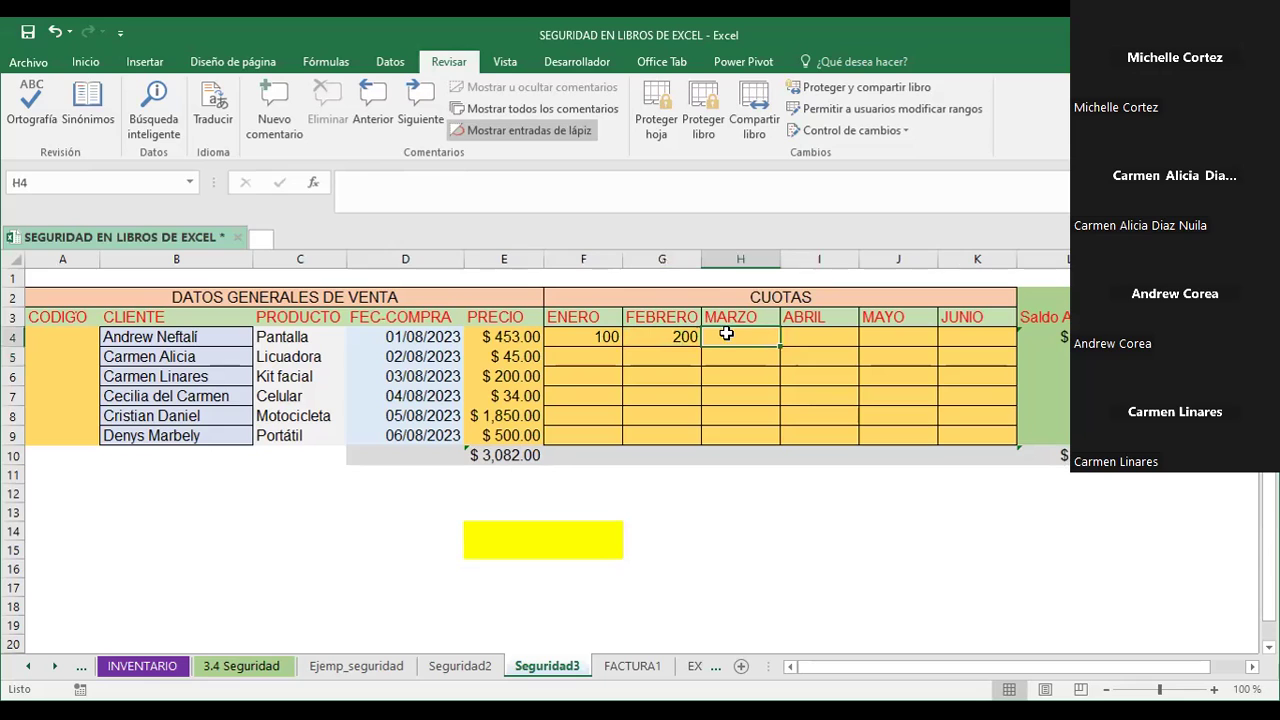
pyautogui.write('45')
pyautogui.click(805, 342)
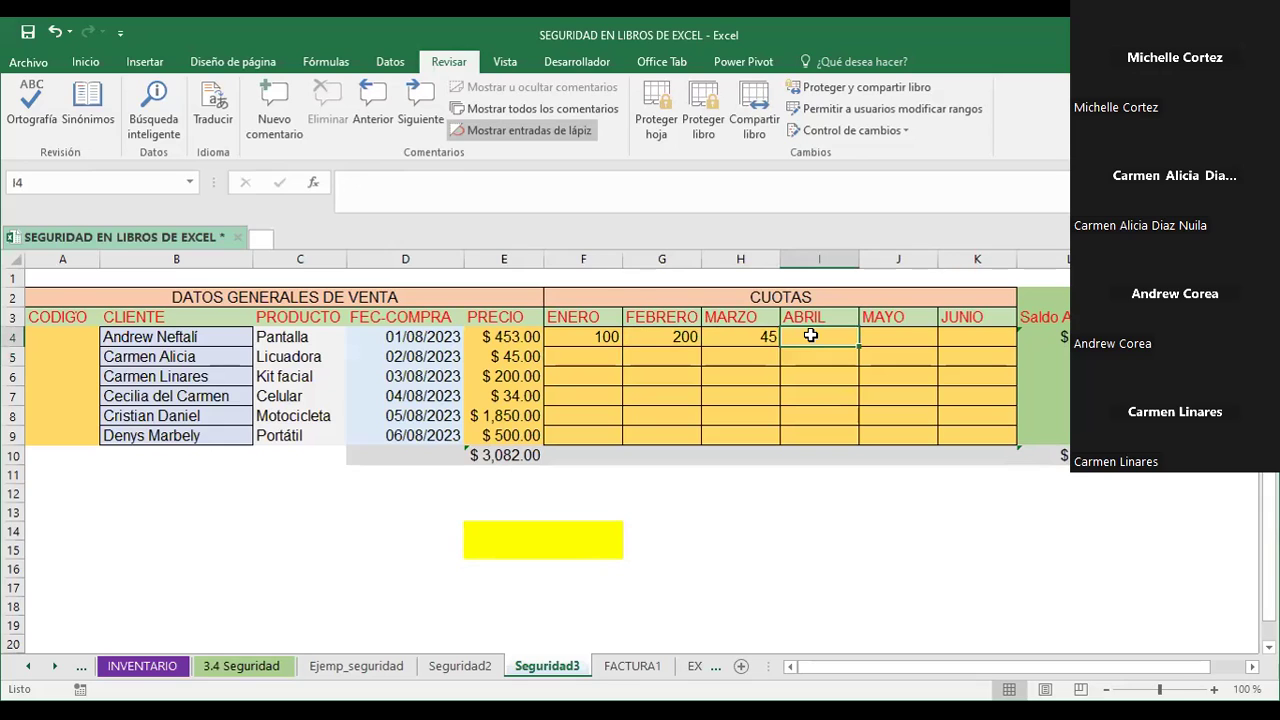
# Enter payments 50, 0 and 58 into I4, J4 and K4.
pyautogui.write('50')
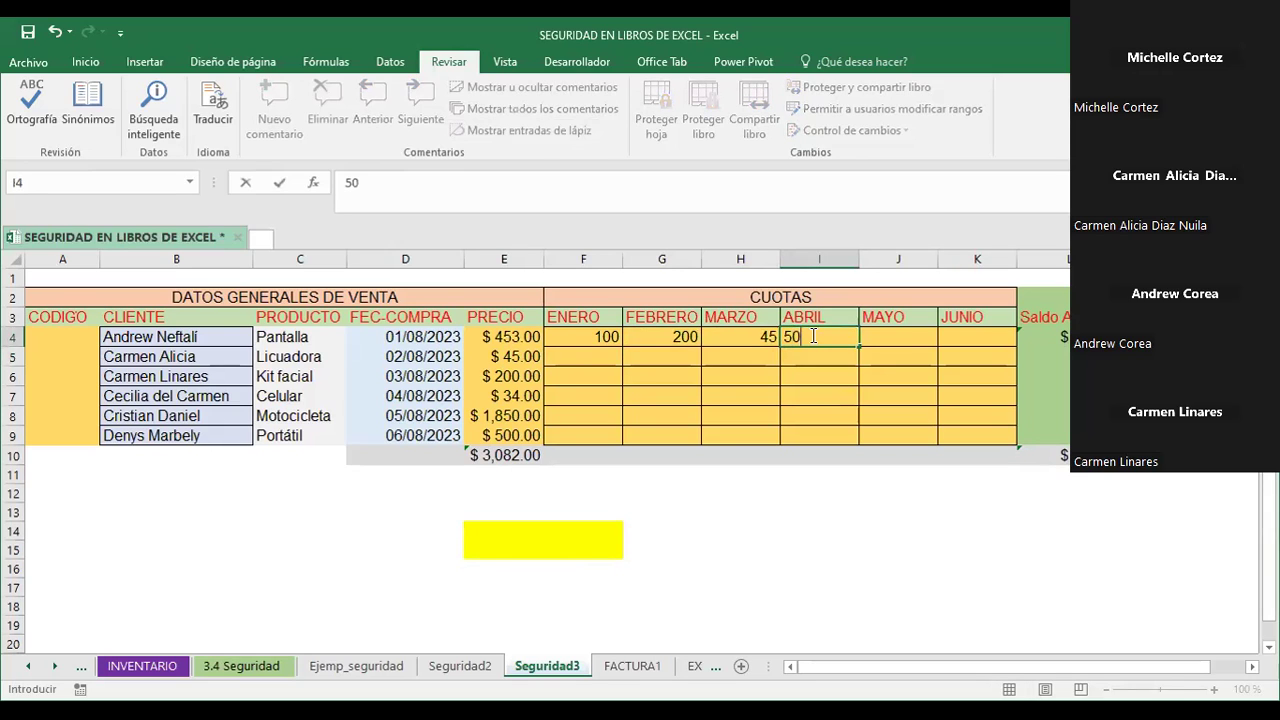
pyautogui.click(876, 332)
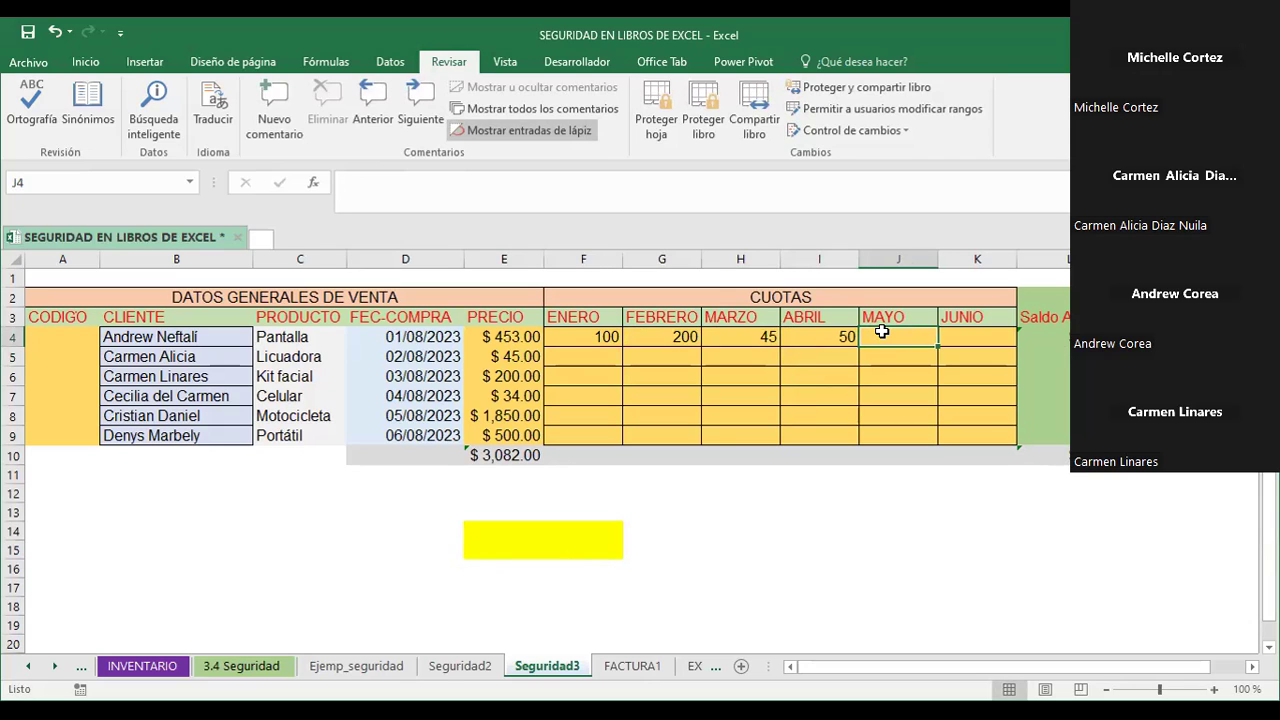
pyautogui.write('0')
pyautogui.press('Return')
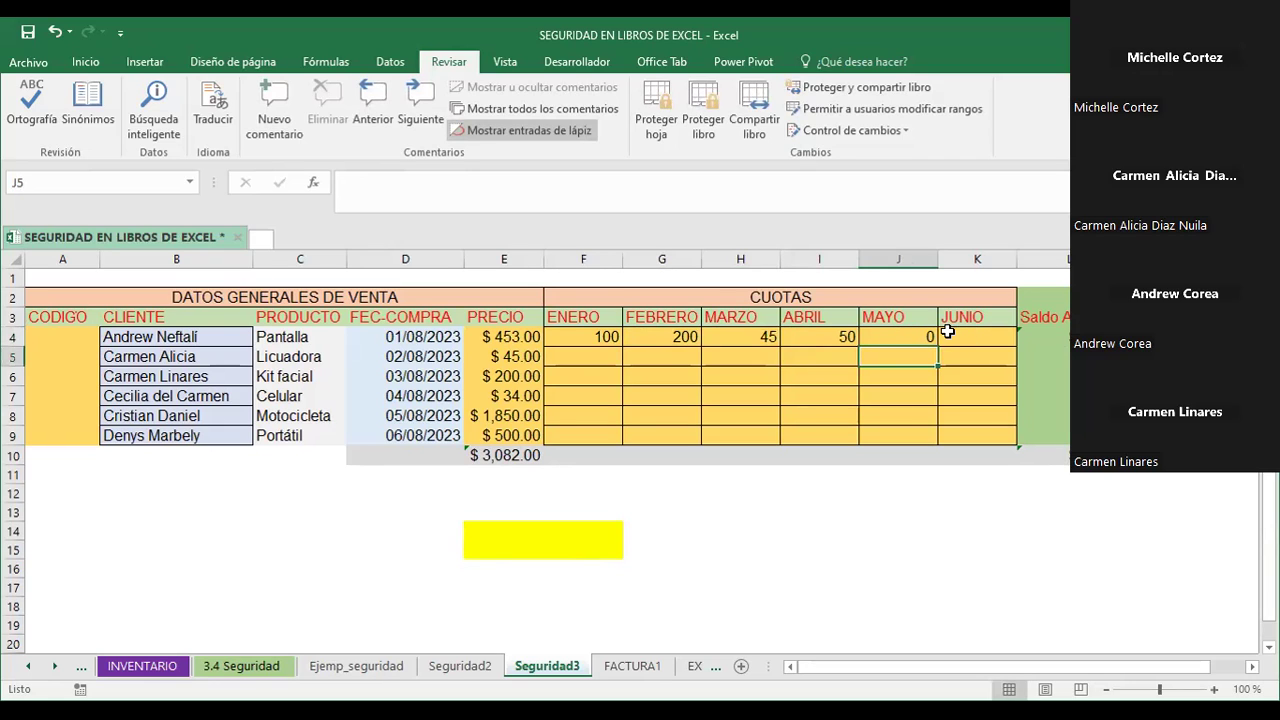
pyautogui.click(955, 335)
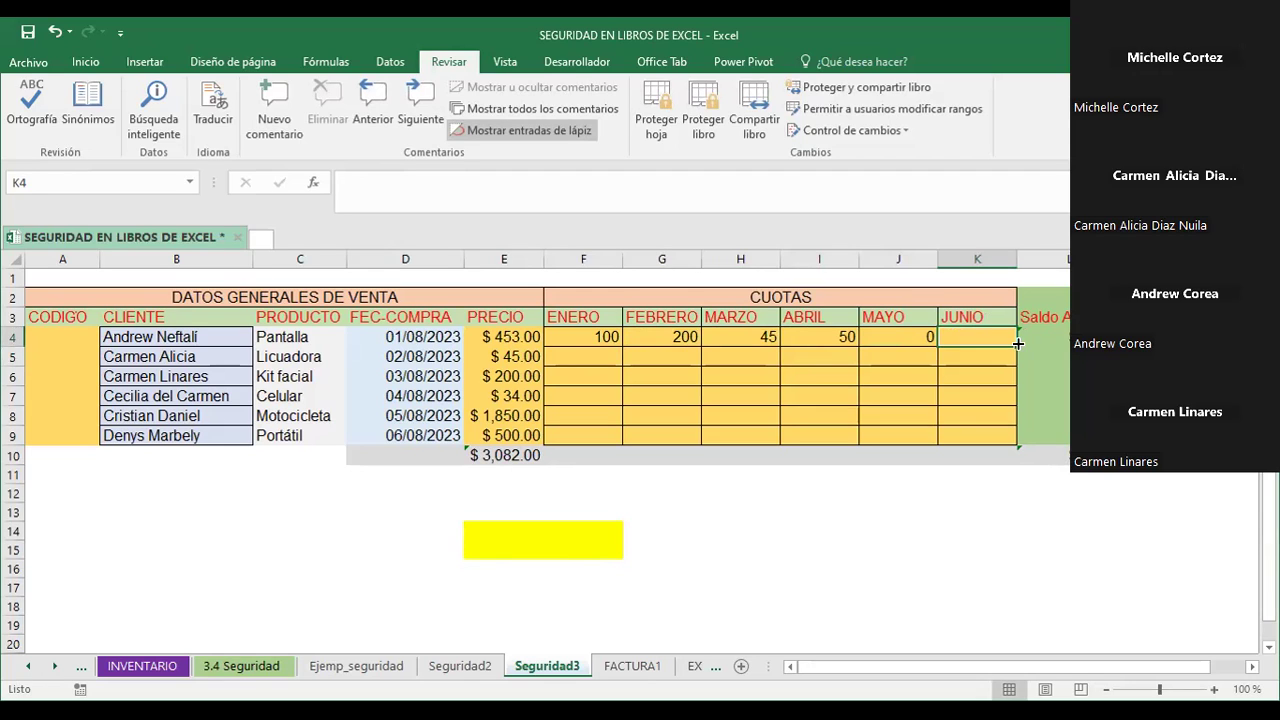
pyautogui.write('58')
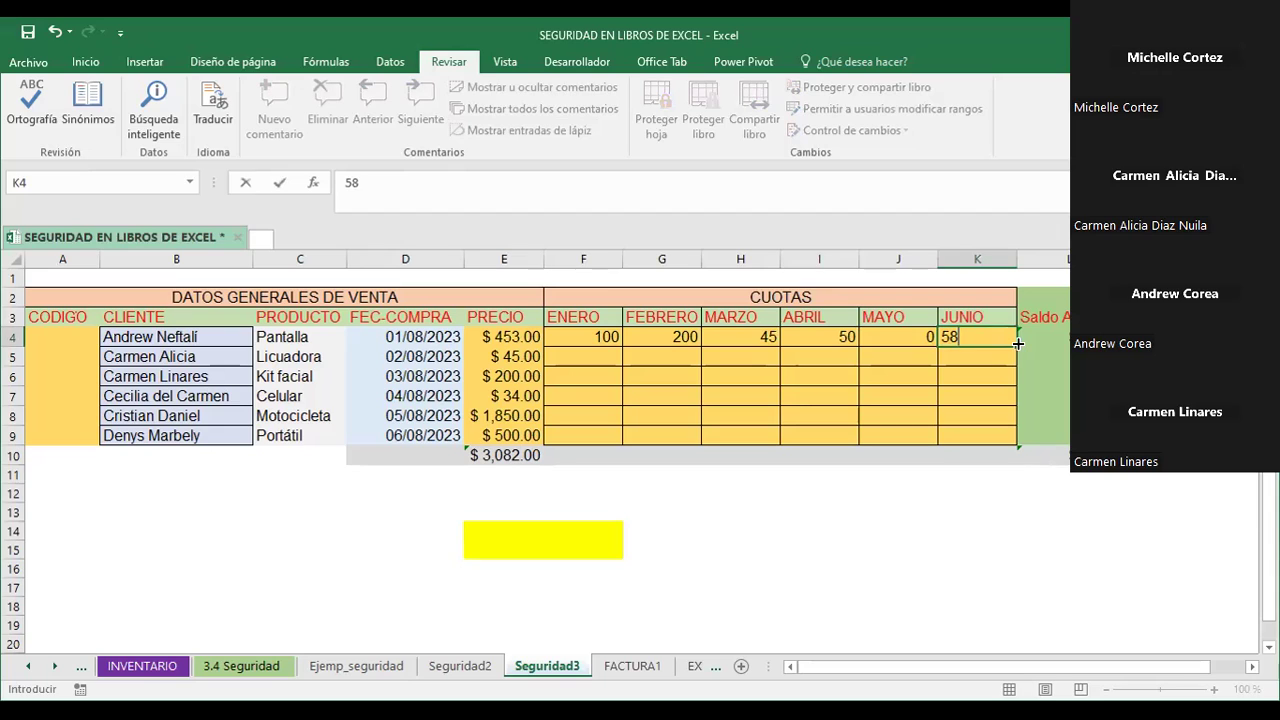
pyautogui.press('Return')
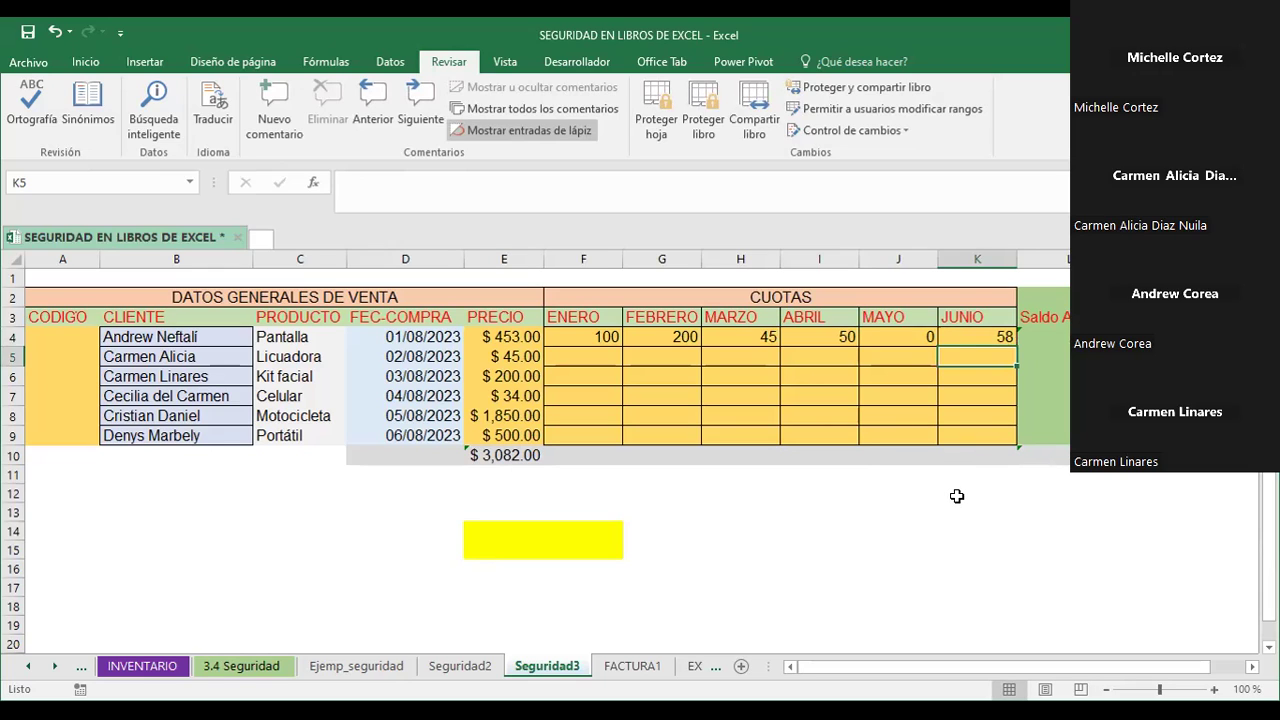
# Select row 5's payment cells F5 through K5, ending back on F5.
pyautogui.click(852, 492)
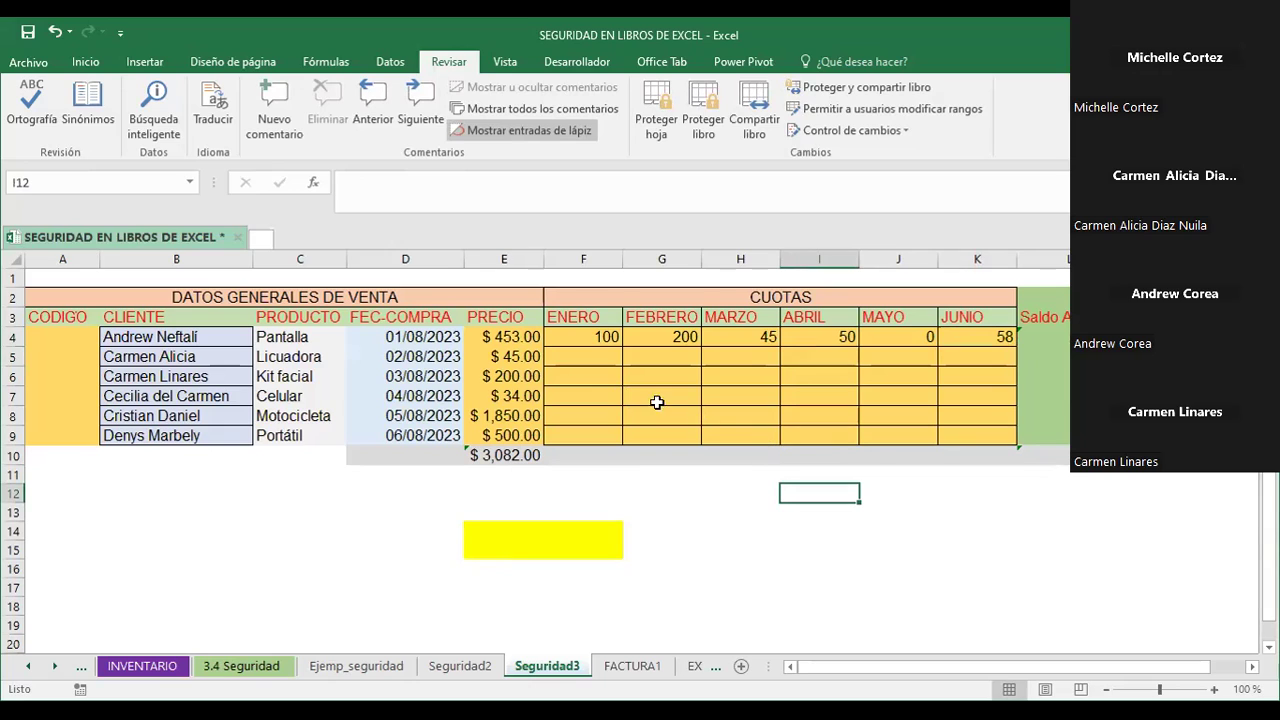
pyautogui.click(583, 352)
pyautogui.click(685, 356)
pyautogui.click(772, 356)
pyautogui.click(850, 358)
pyautogui.click(890, 357)
pyautogui.click(990, 358)
pyautogui.click(600, 358)
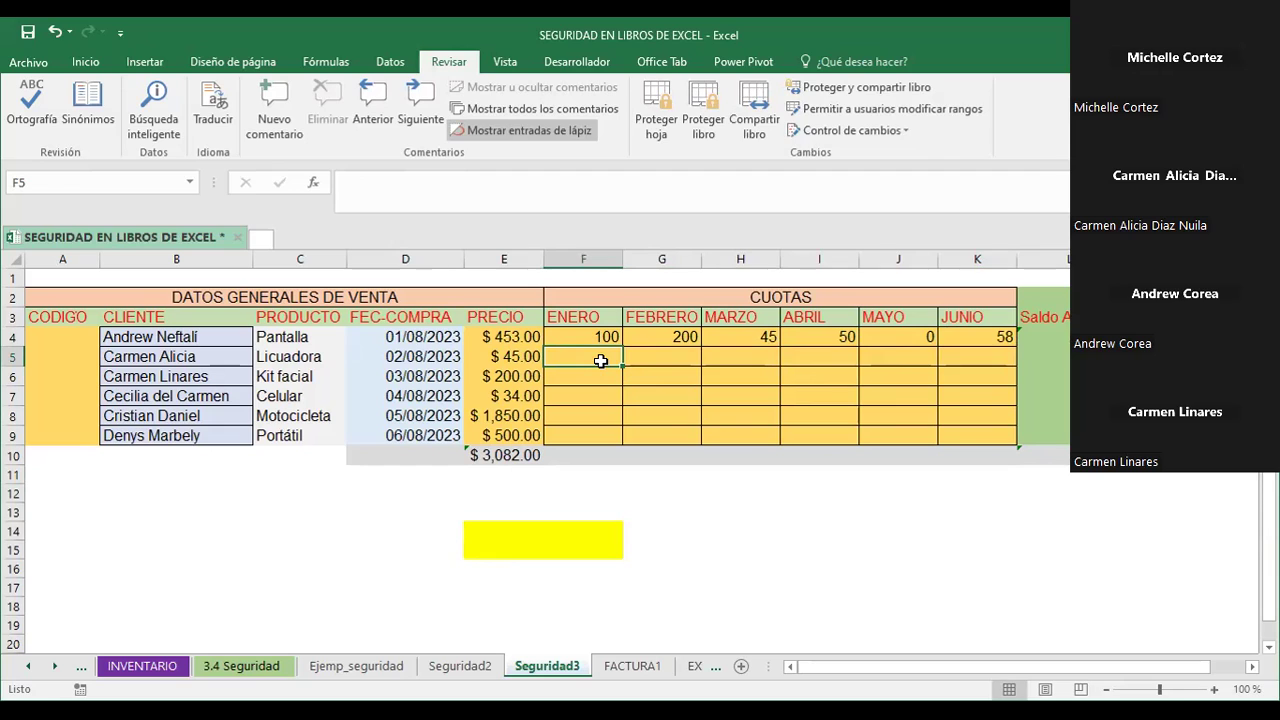
# Enter 0 in F5, G5, H5 and I5, and 150 in J5.
pyautogui.write('0')
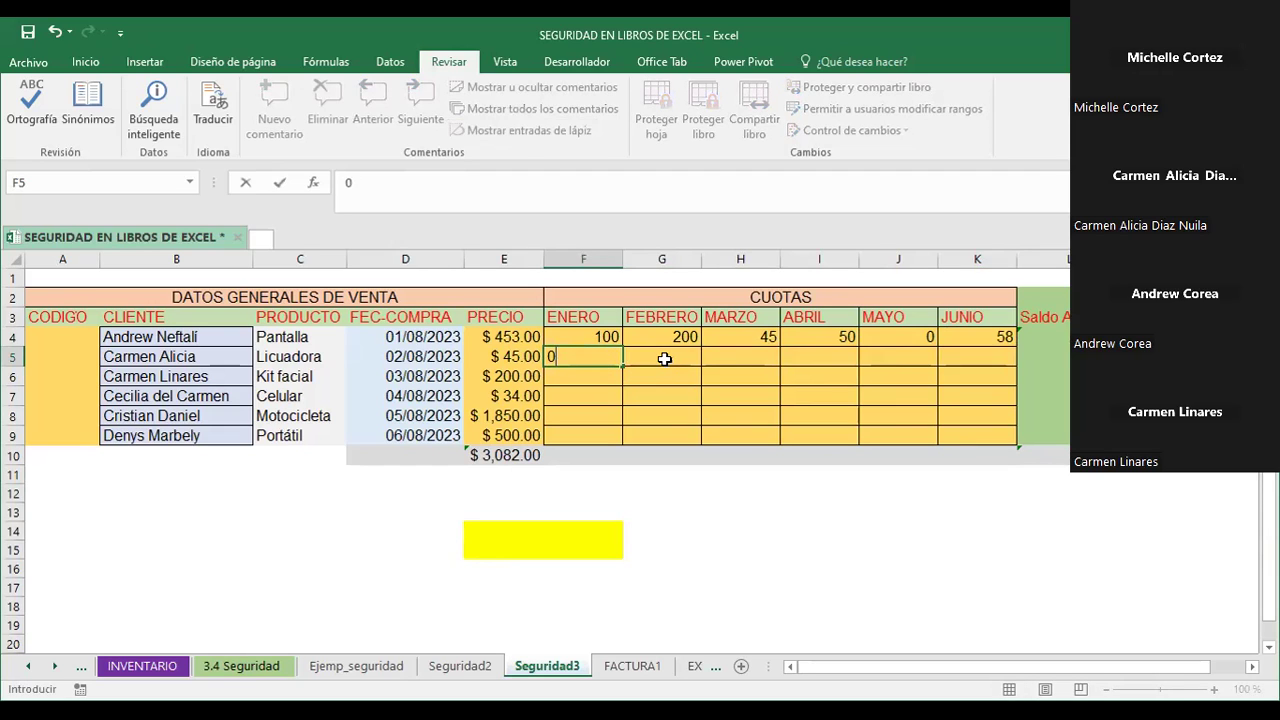
pyautogui.click(664, 359)
pyautogui.write('0')
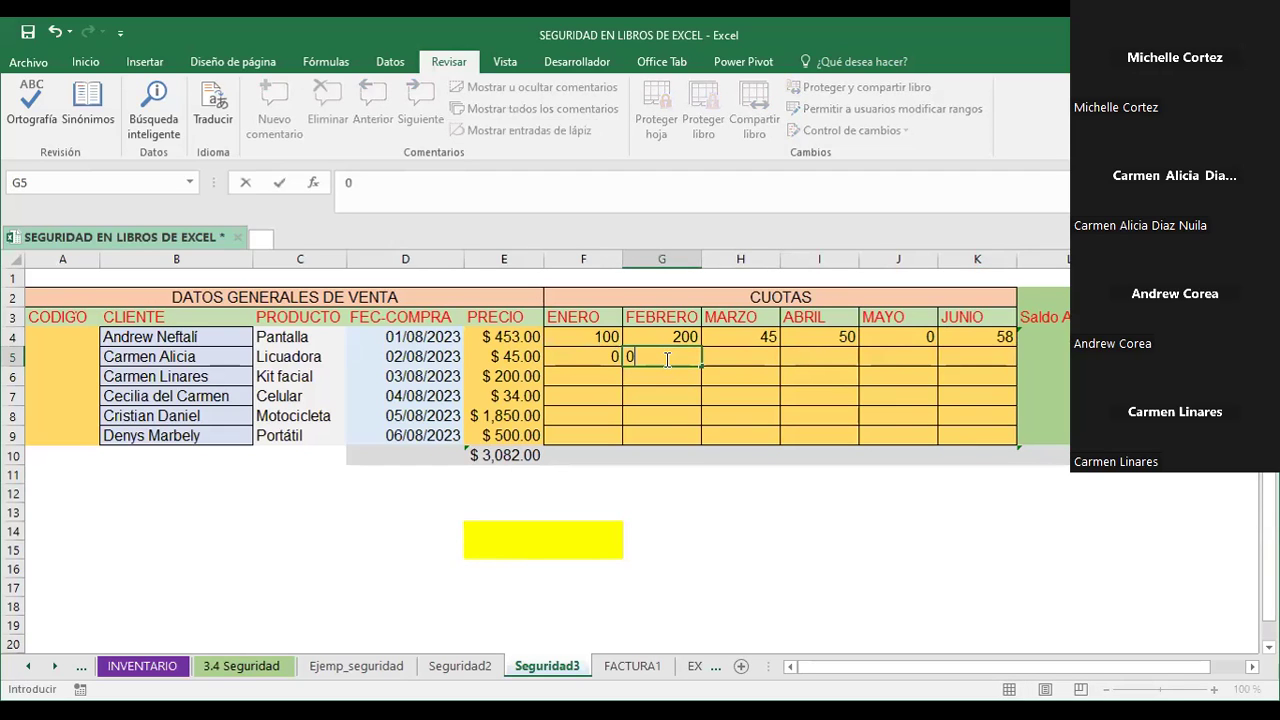
pyautogui.click(750, 359)
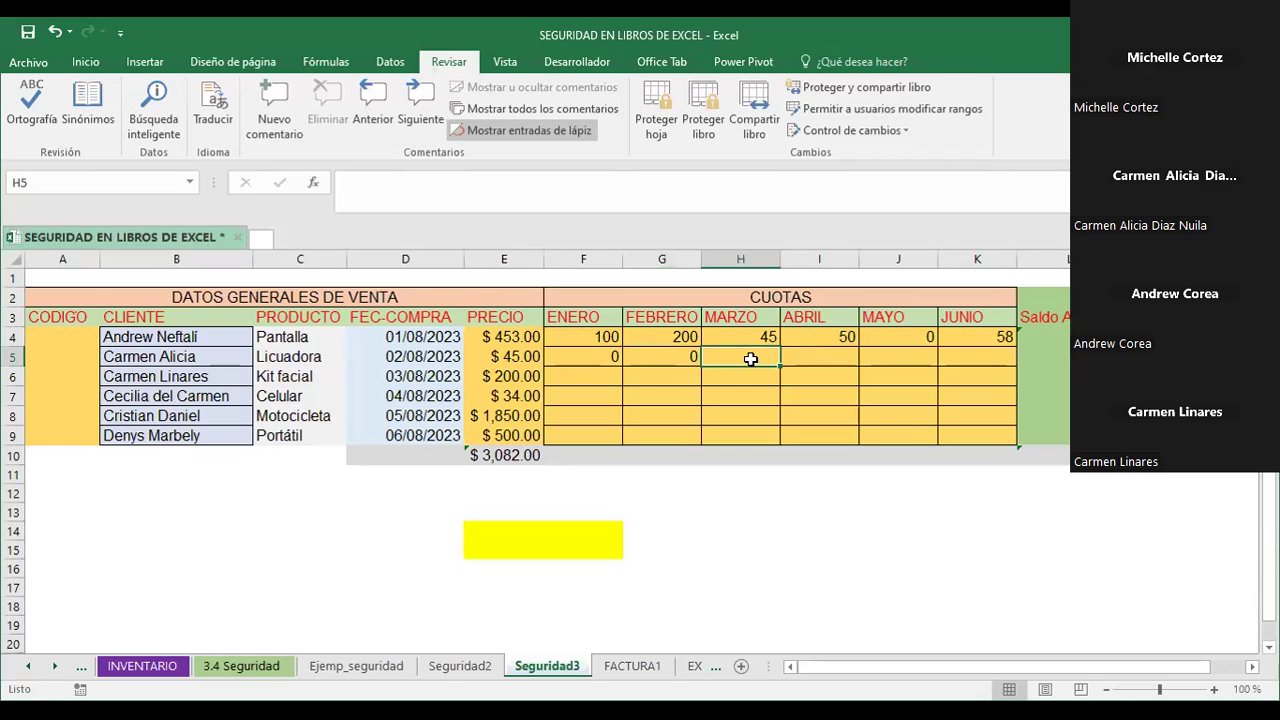
pyautogui.write('0')
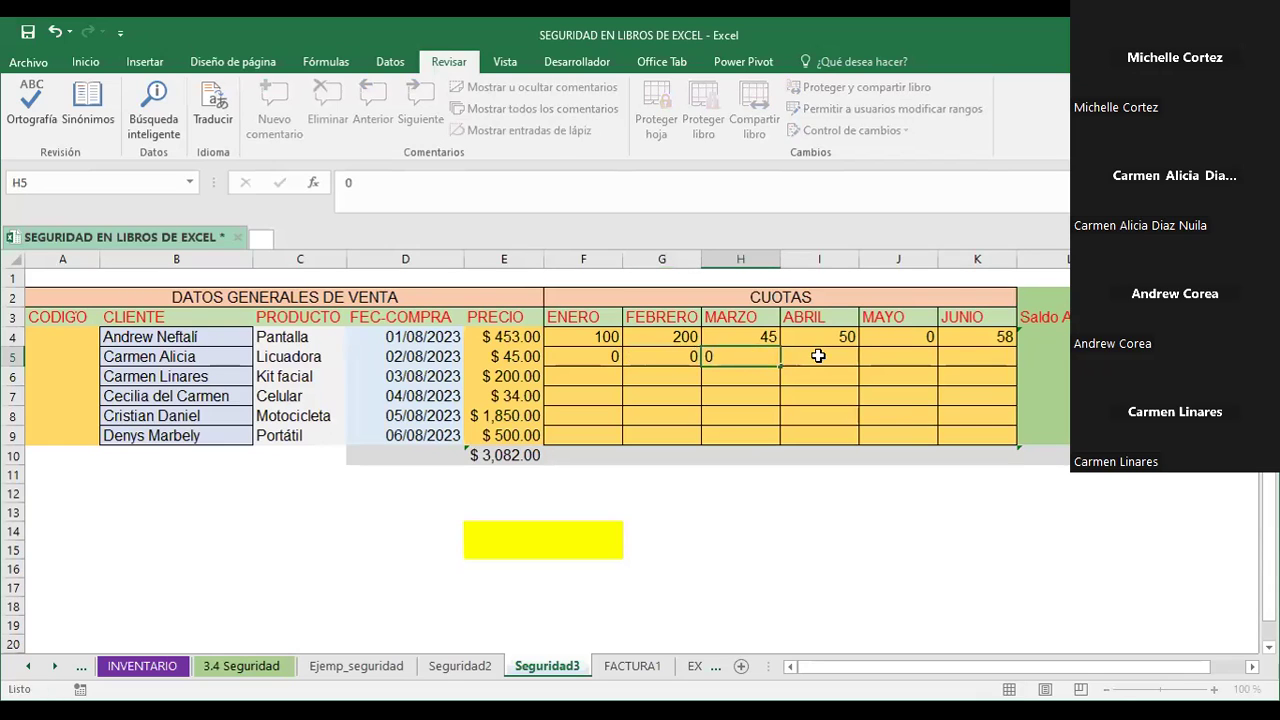
pyautogui.click(818, 357)
pyautogui.write('0')
pyautogui.click(895, 359)
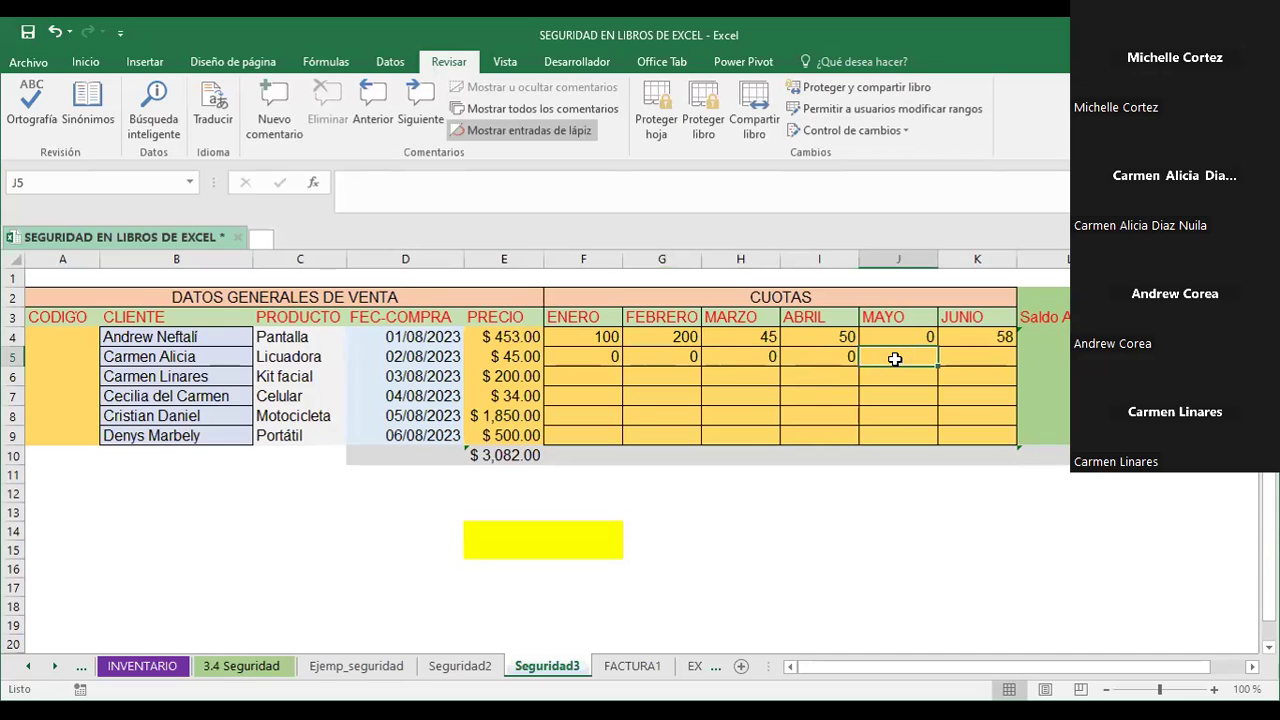
pyautogui.write('150')
pyautogui.press('Return')
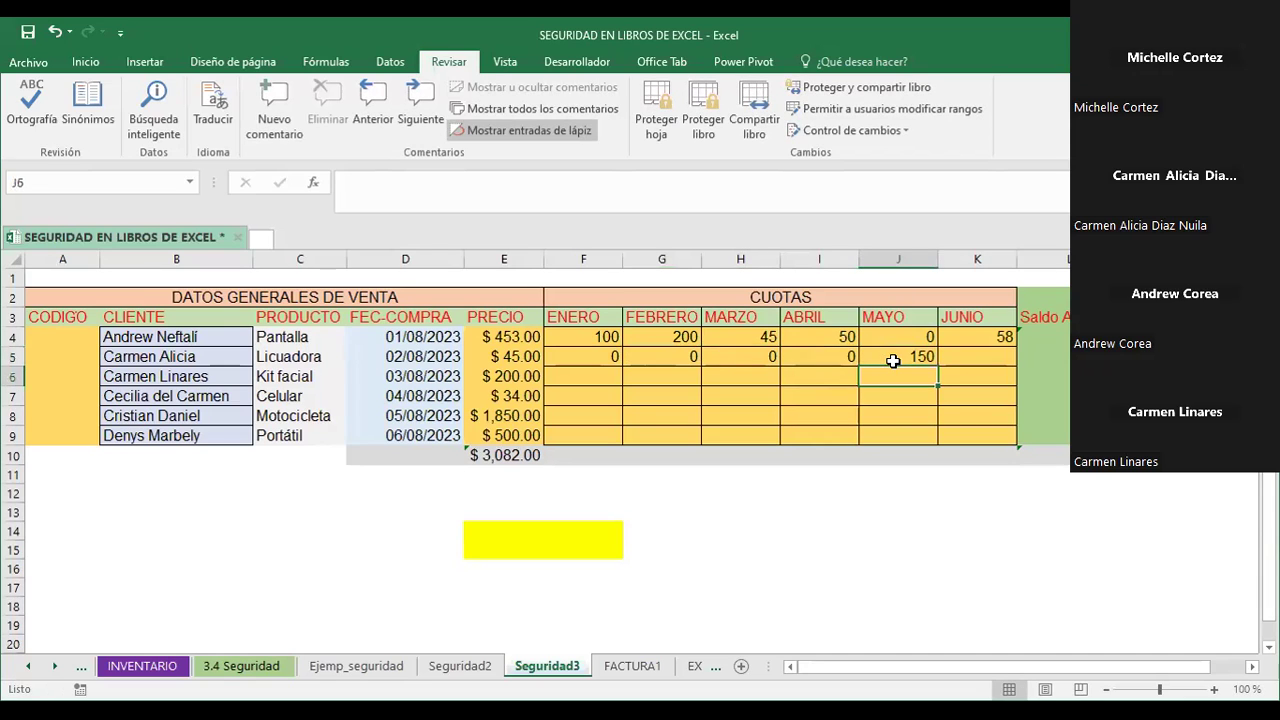
# Change row 5's price in E5 to 500 and enter 200 in K5.
pyautogui.click(981, 359)
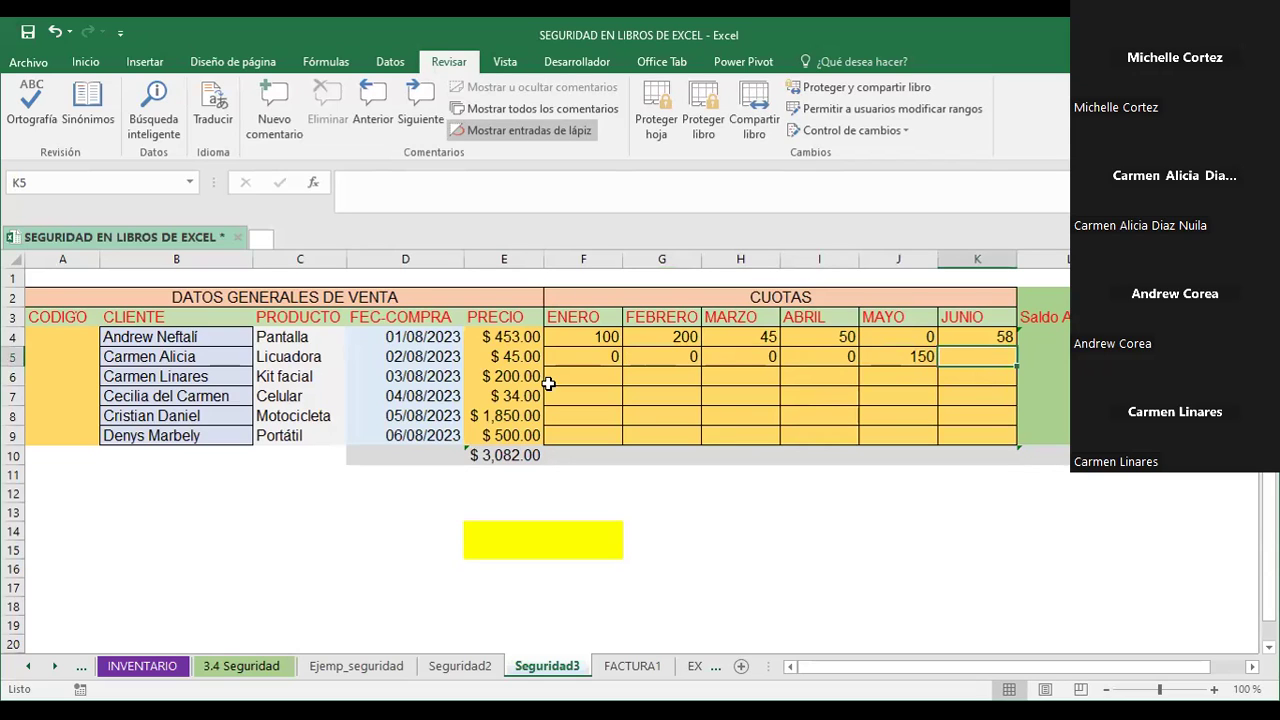
pyautogui.click(508, 358)
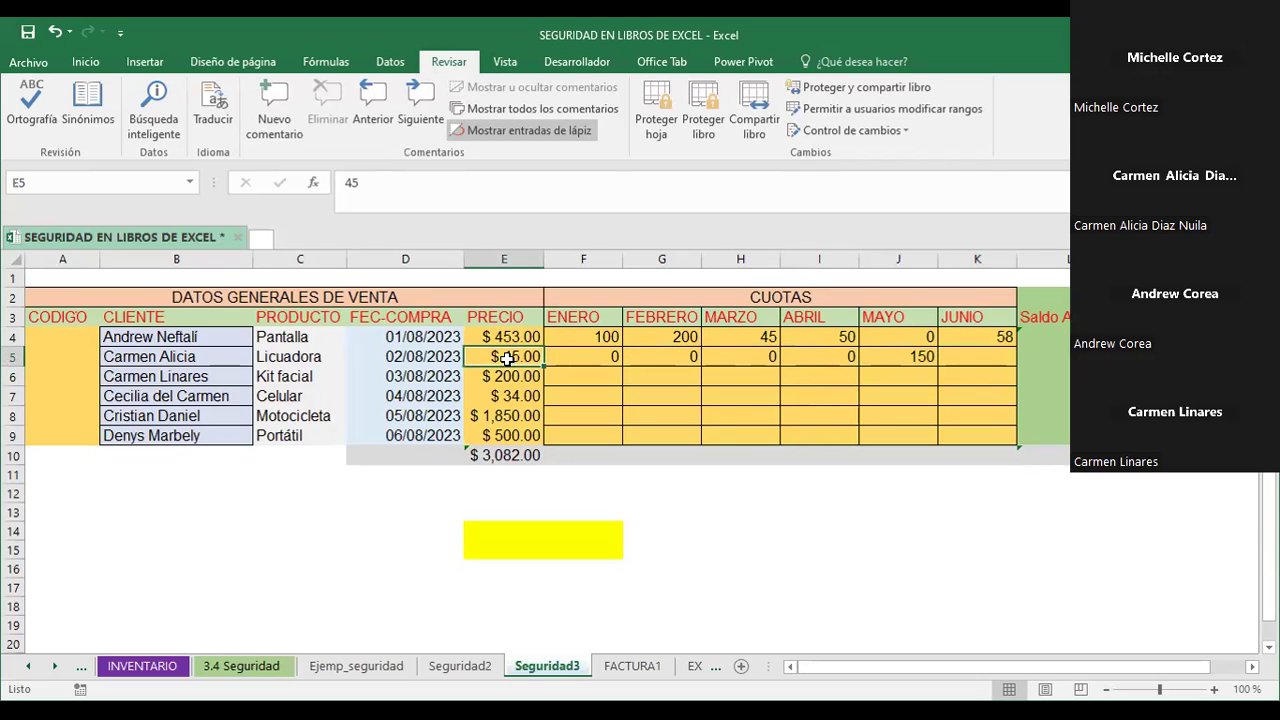
pyautogui.write('500')
pyautogui.press('Return')
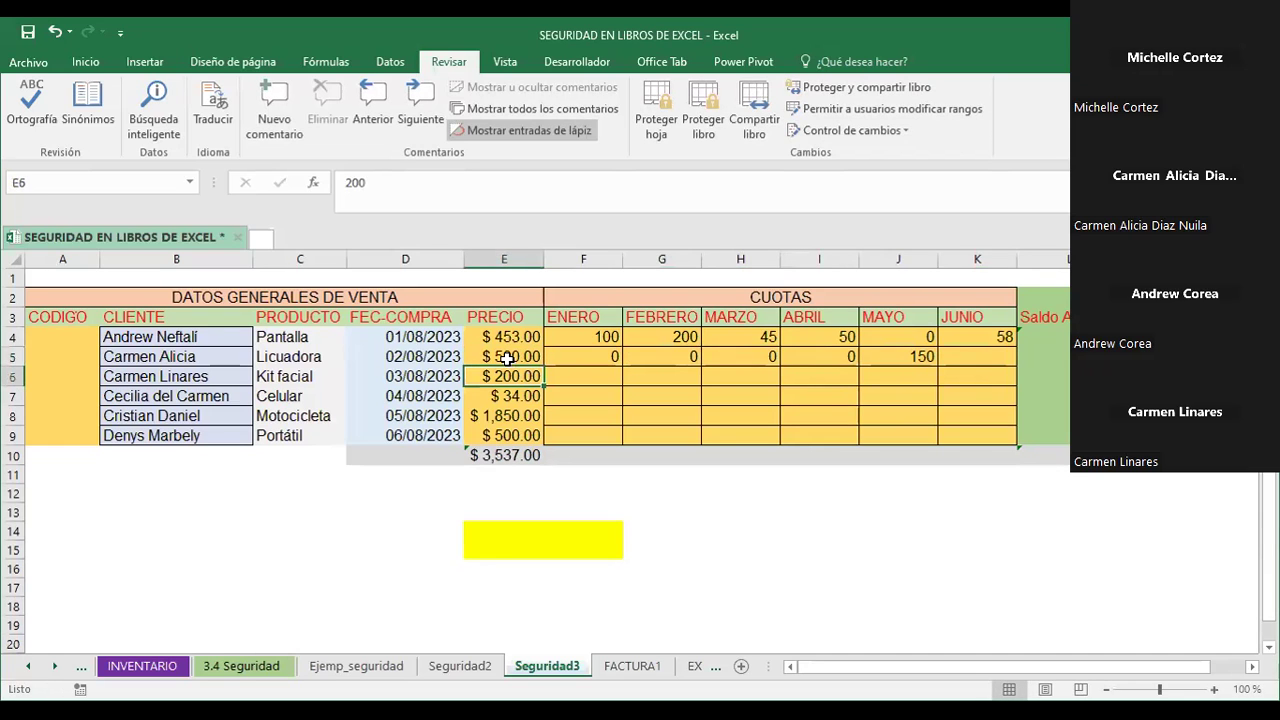
pyautogui.click(960, 355)
pyautogui.write('200')
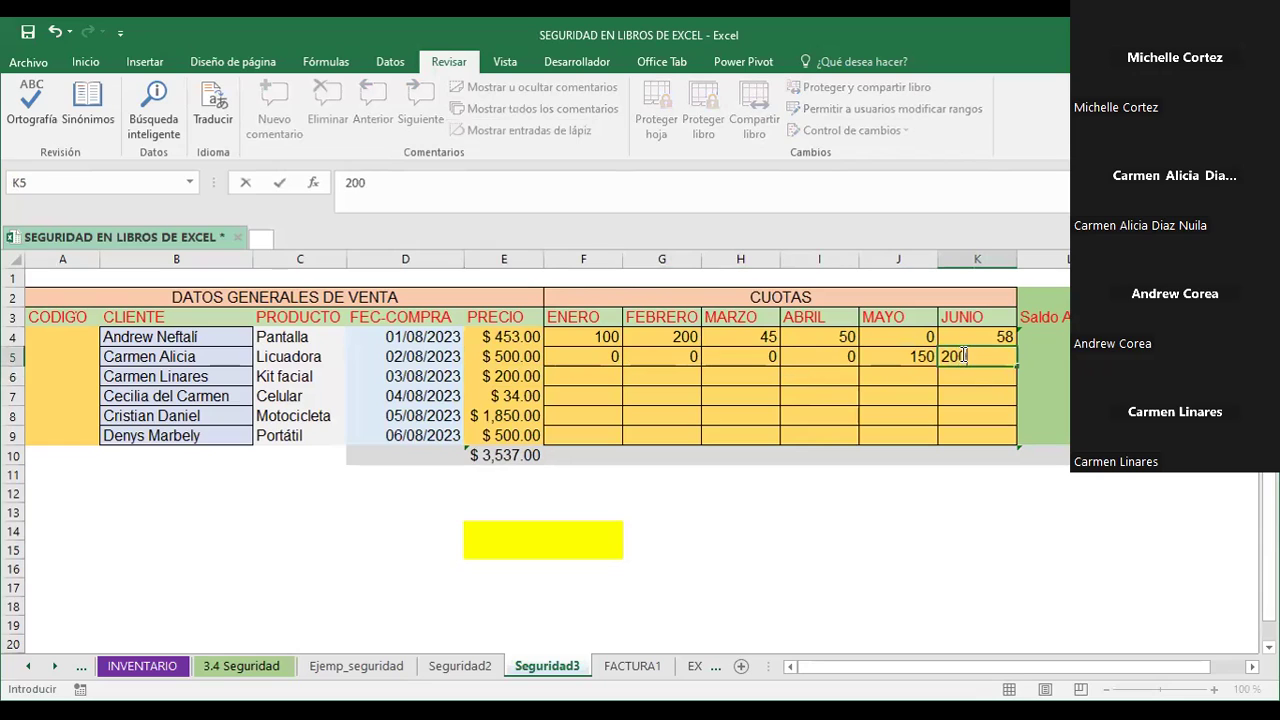
pyautogui.press('Return')
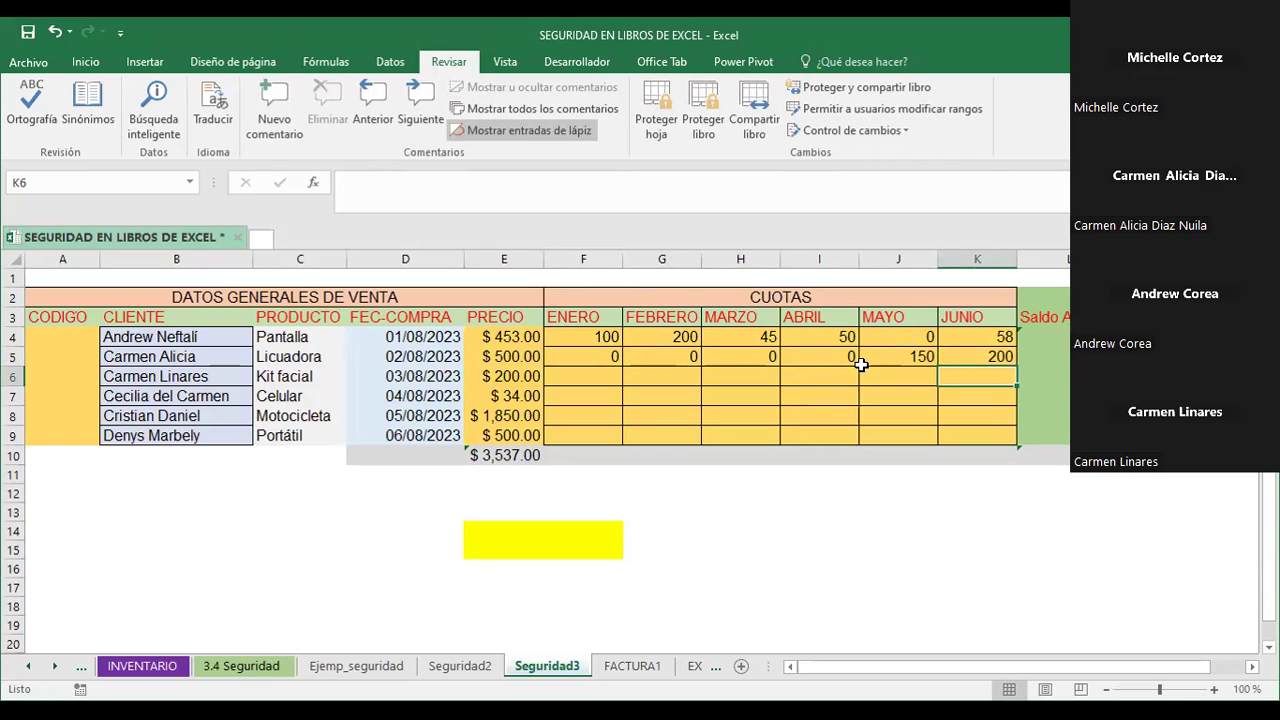
pyautogui.click(1040, 336)
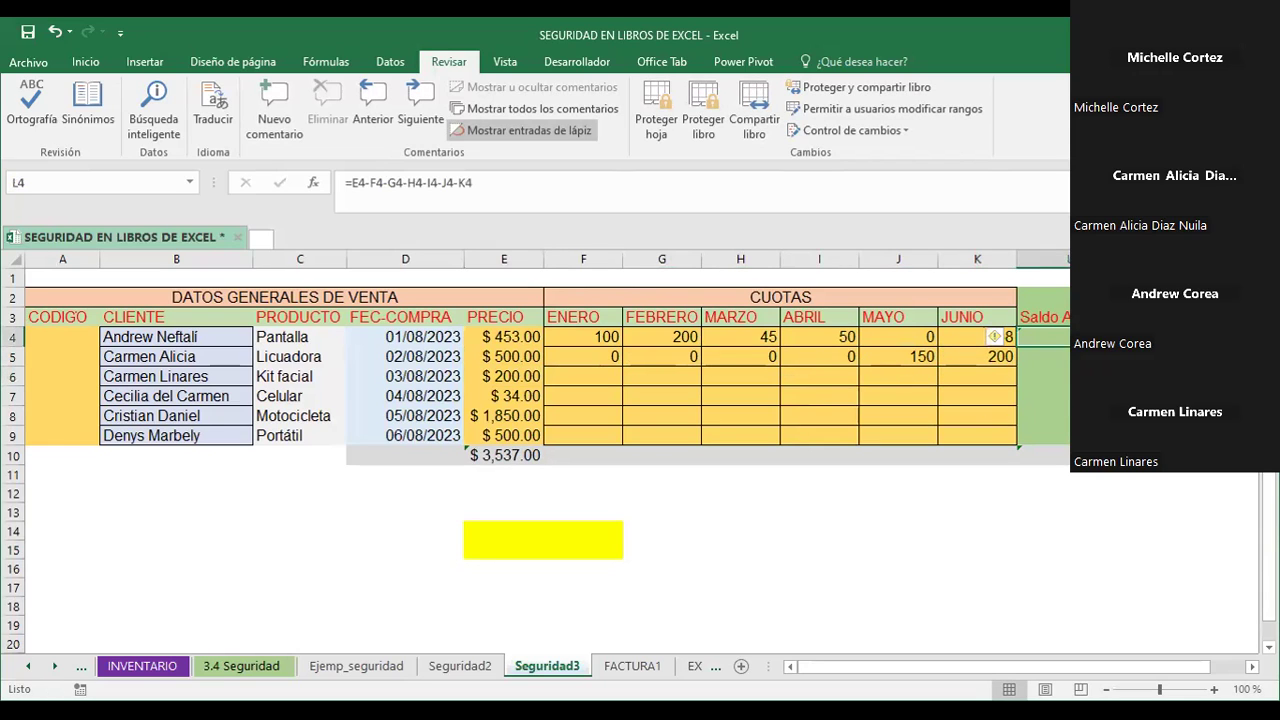
# Copy the balance formula from L4 down to L9 and re-enter 200 in K5.
pyautogui.moveTo(1068, 346); pyautogui.dragTo(1068, 445)
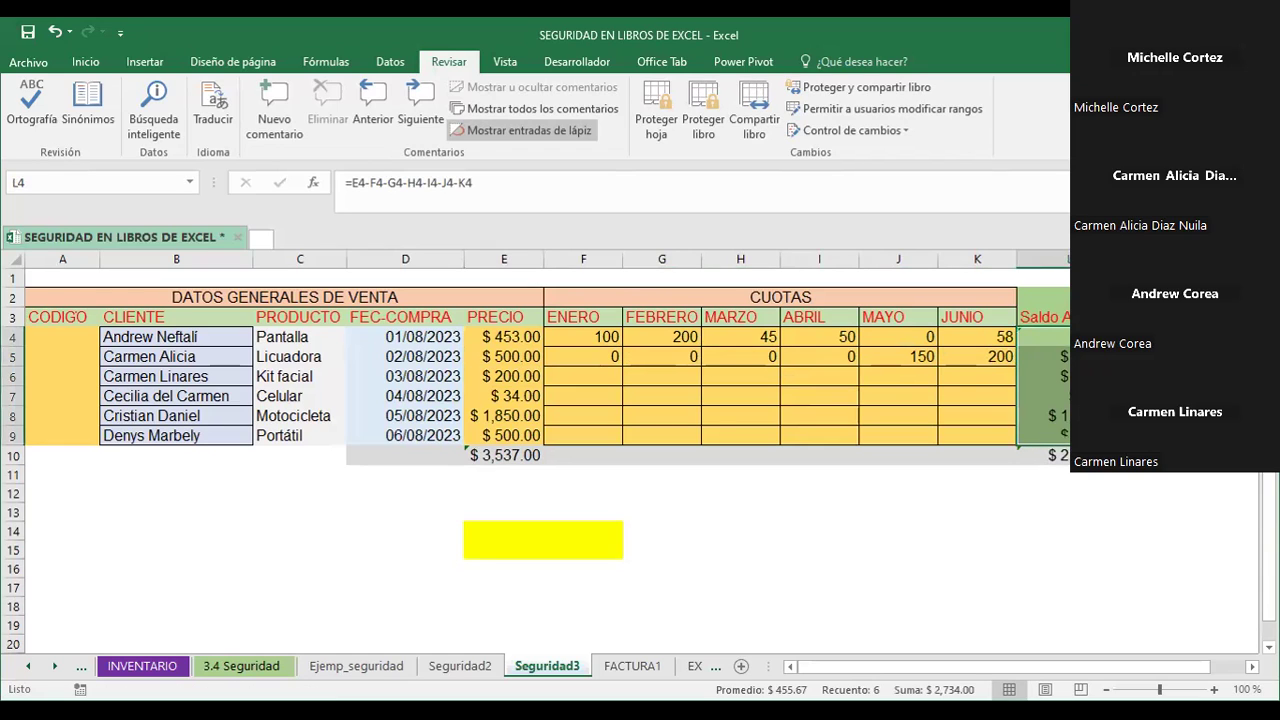
pyautogui.click(1047, 363)
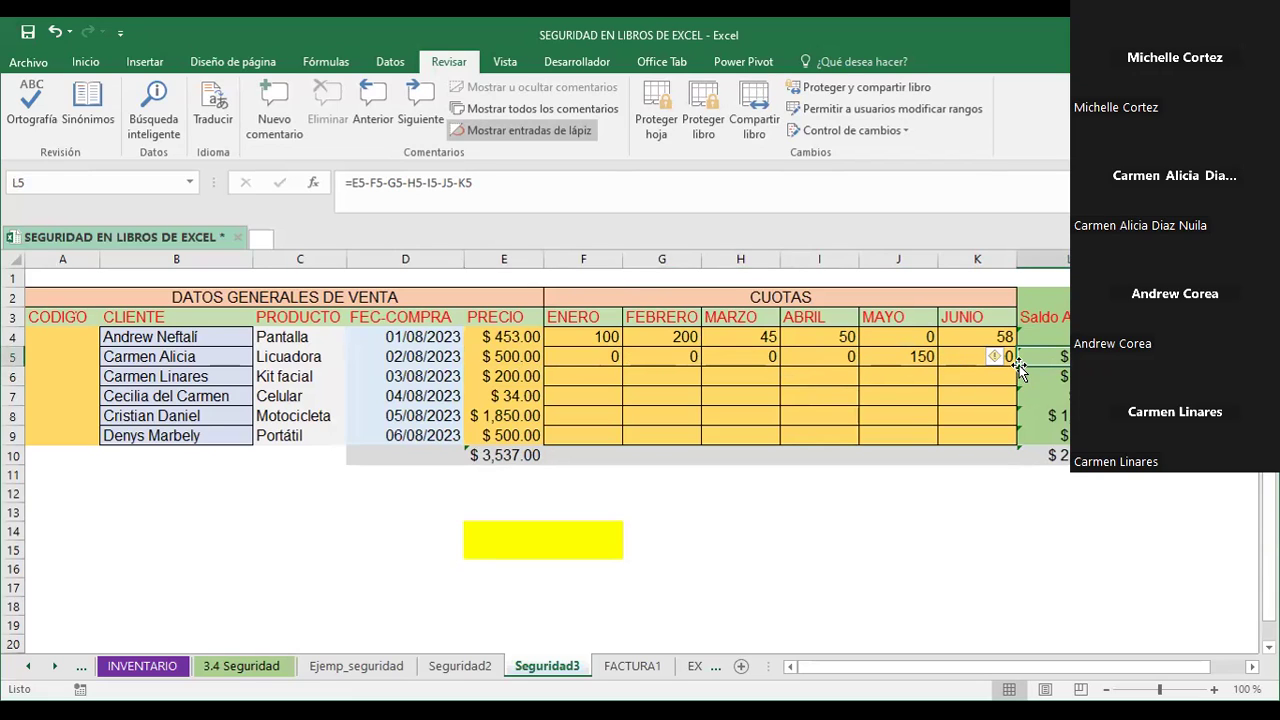
pyautogui.click(970, 362)
pyautogui.write('200')
pyautogui.press('Return')
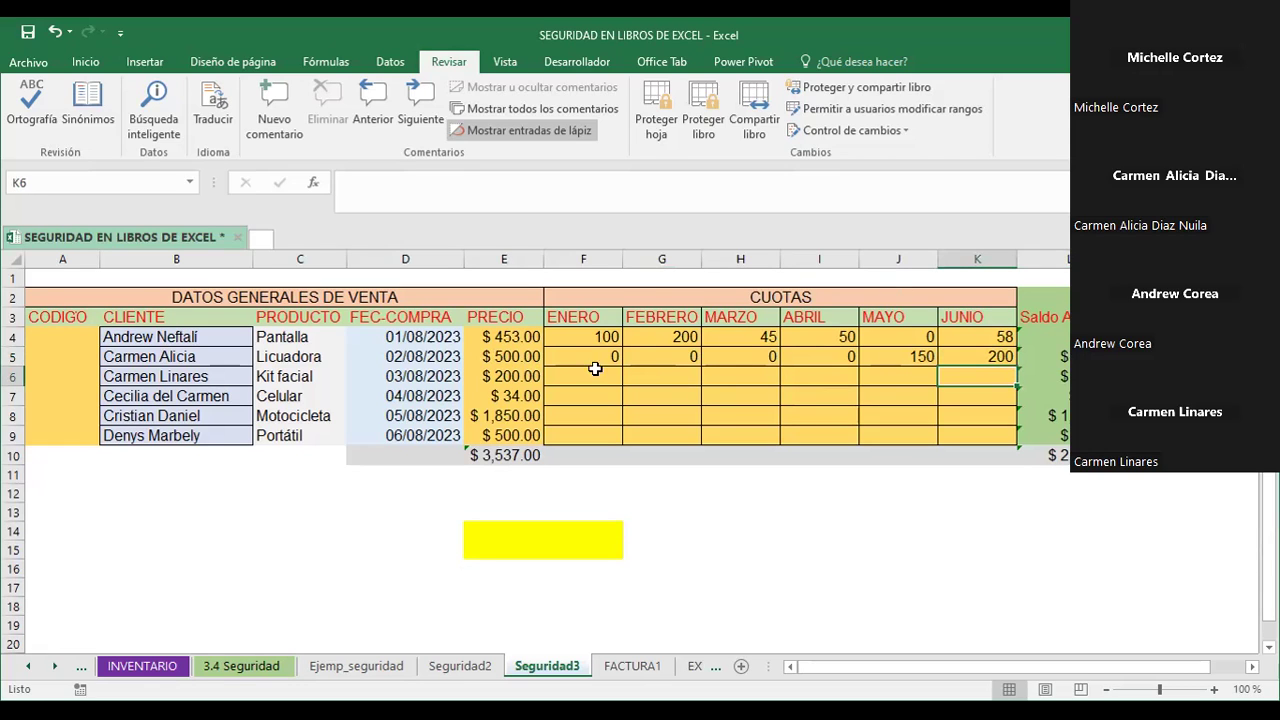
# Check row 5's price in E5 and re-confirm the 150 May payment in J5.
pyautogui.click(510, 361)
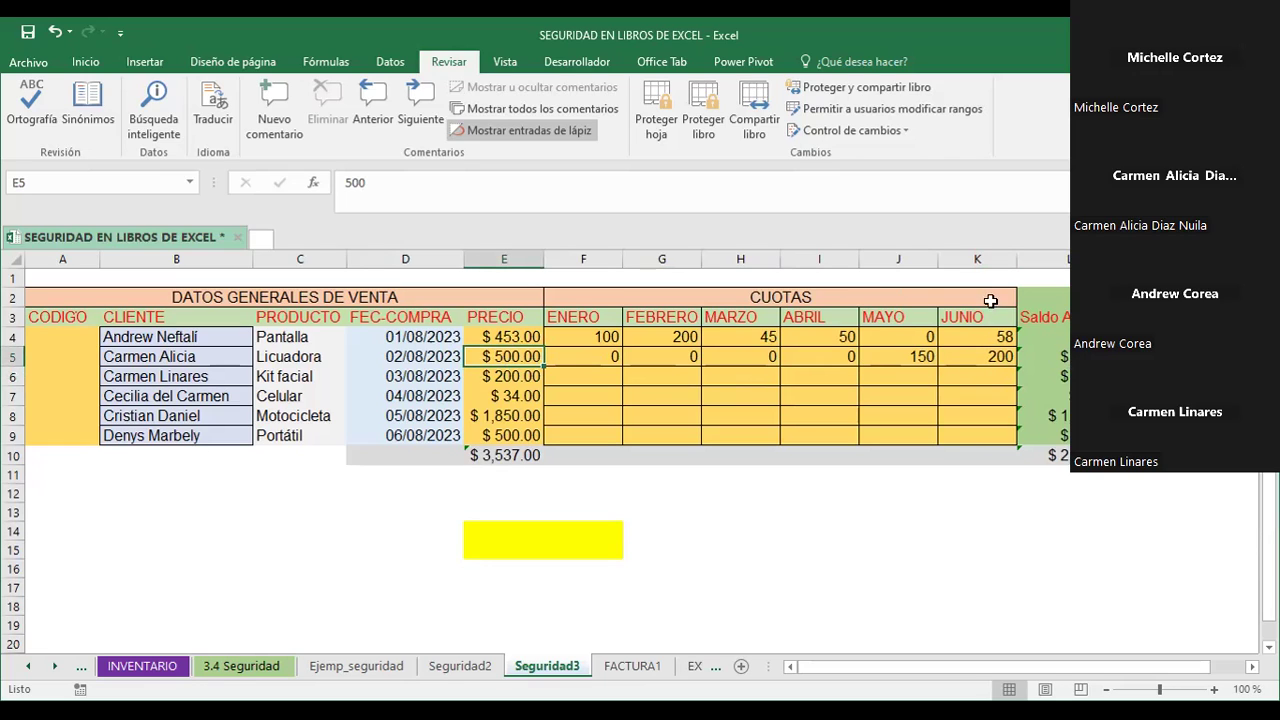
pyautogui.click(906, 354)
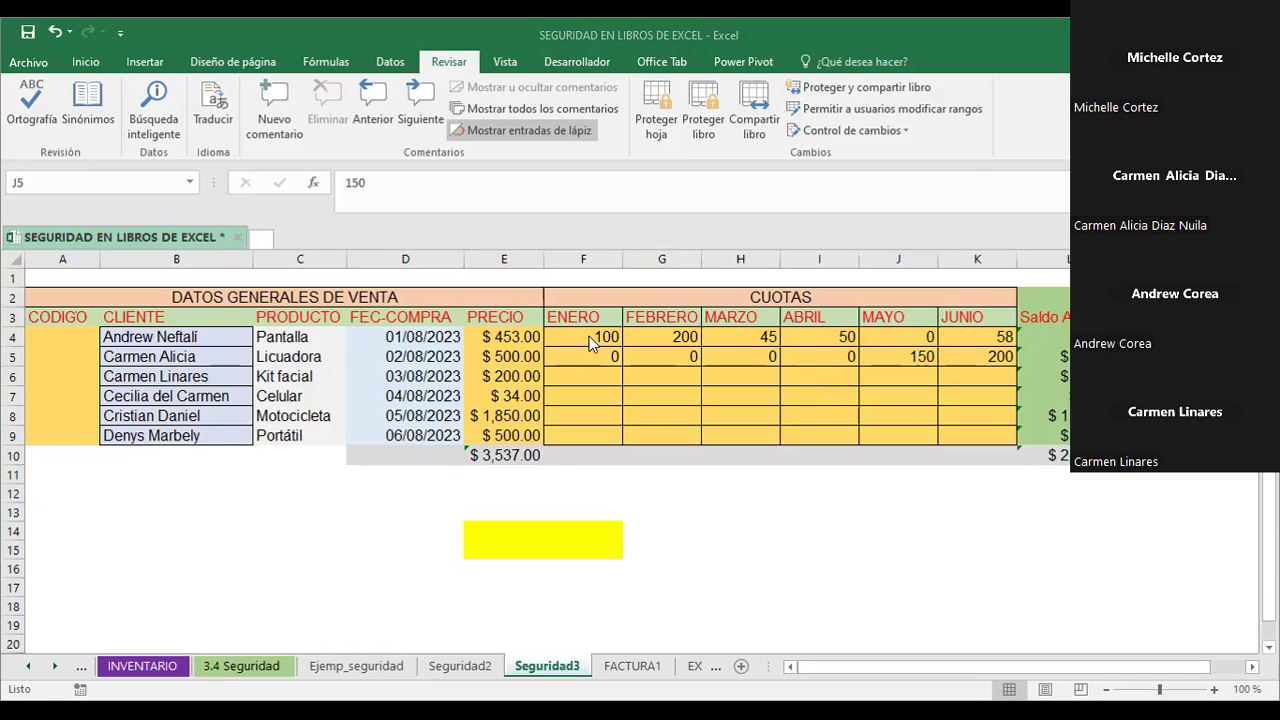
pyautogui.press('F2')
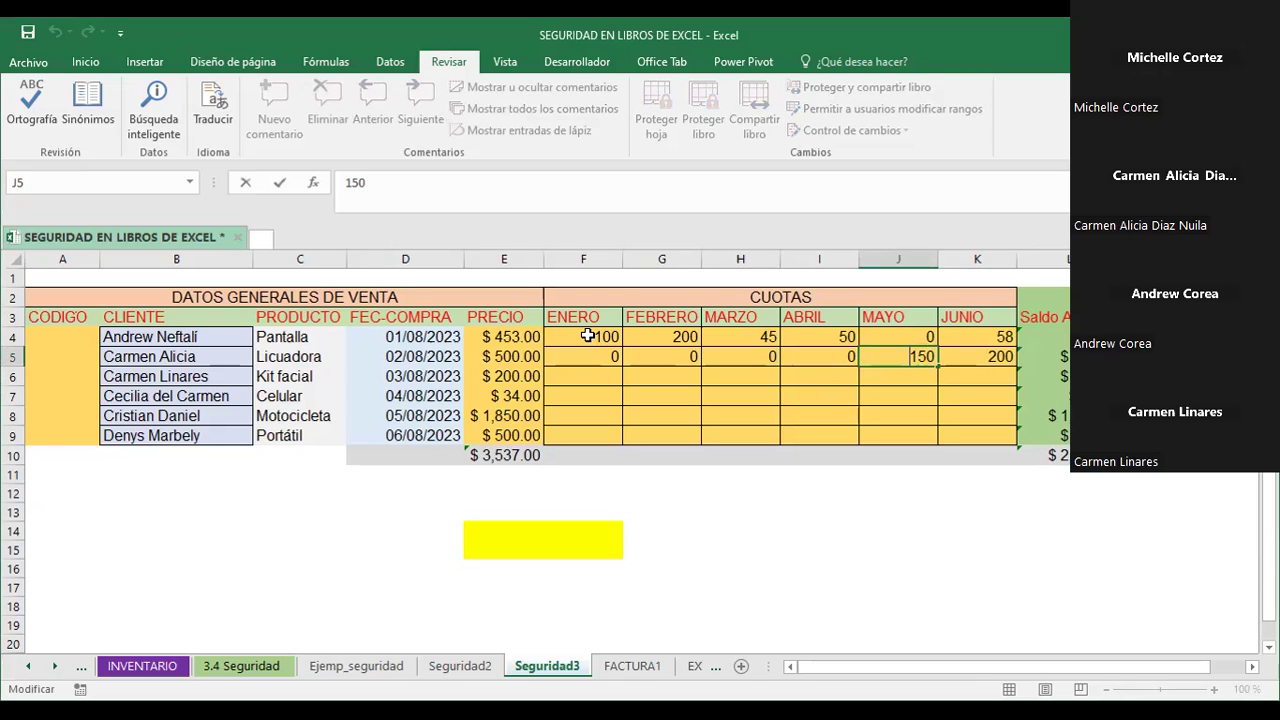
pyautogui.click(575, 336)
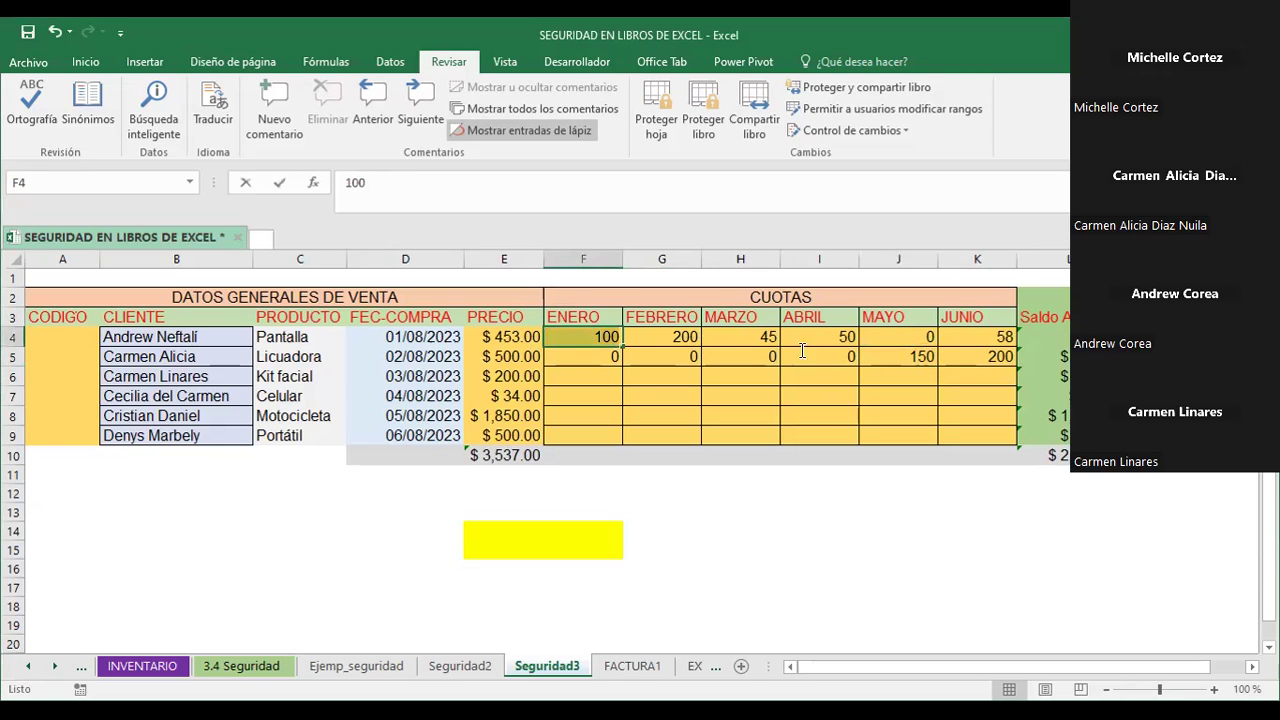
# Delete the test instalments in F4:K5, leaving all ENERO–JUNIO cells blank.
pyautogui.moveTo(583, 334); pyautogui.dragTo(953, 368)
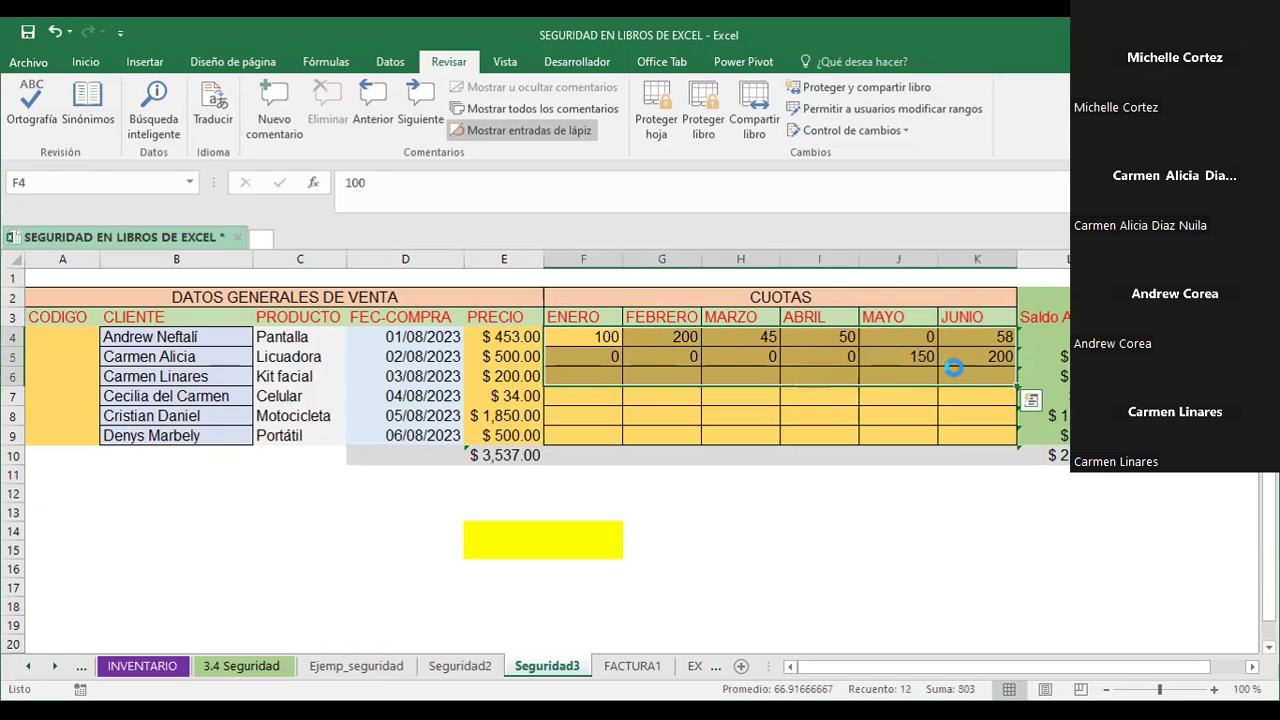
pyautogui.press('Delete')
pyautogui.click(823, 417)
pyautogui.click(576, 334)
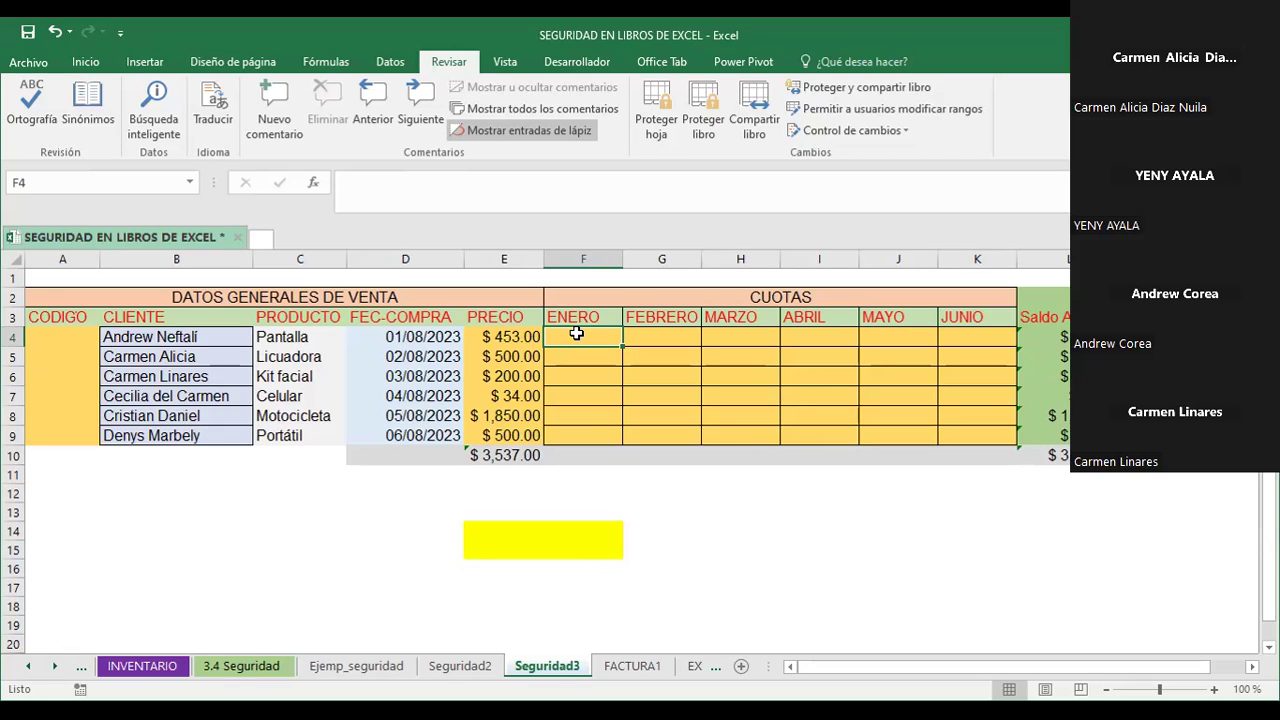
pyautogui.click(260, 497)
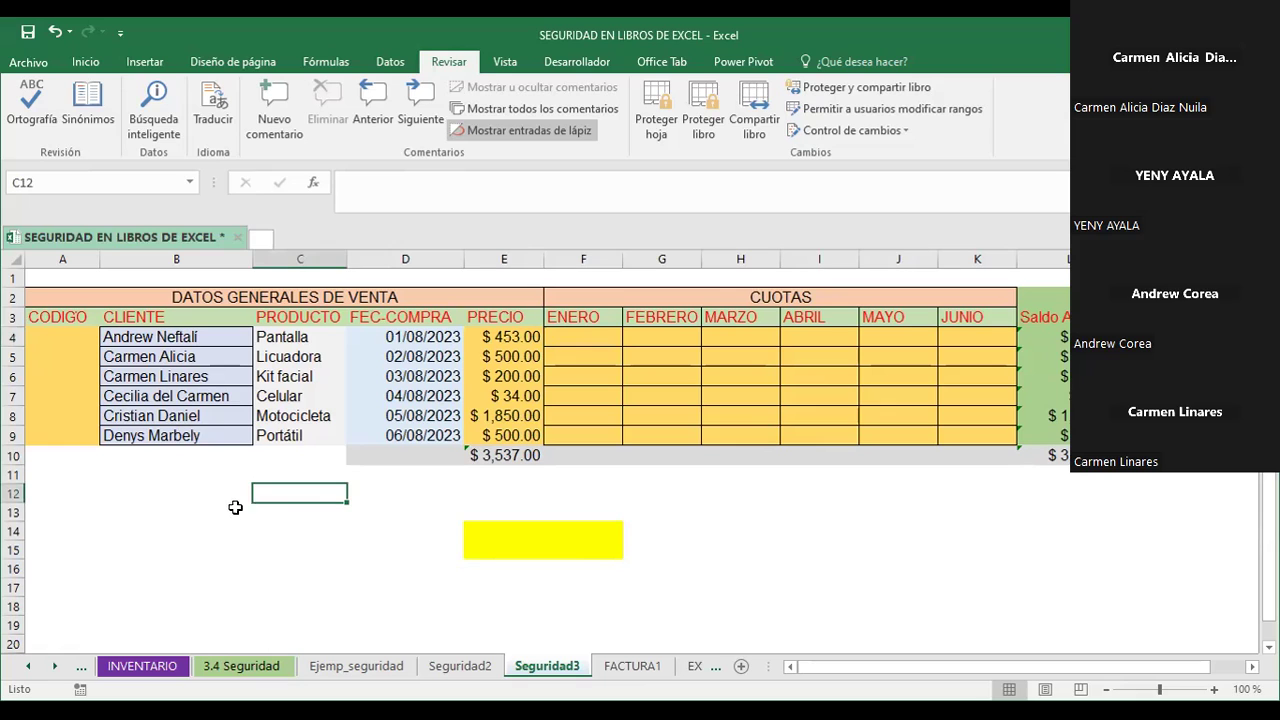
# Unlock every cell on the sheet by clearing Bloqueada in Formato de celdas > Proteger.
pyautogui.click(10, 260)
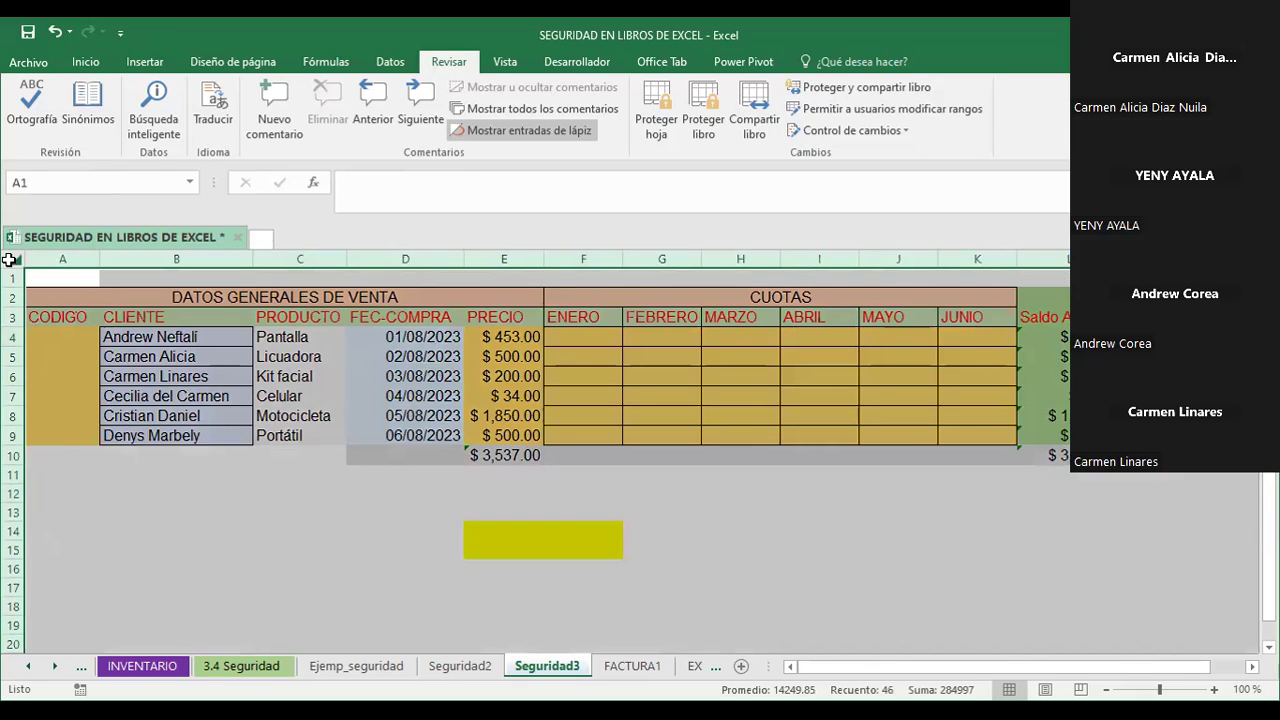
pyautogui.rightClick(10, 262)
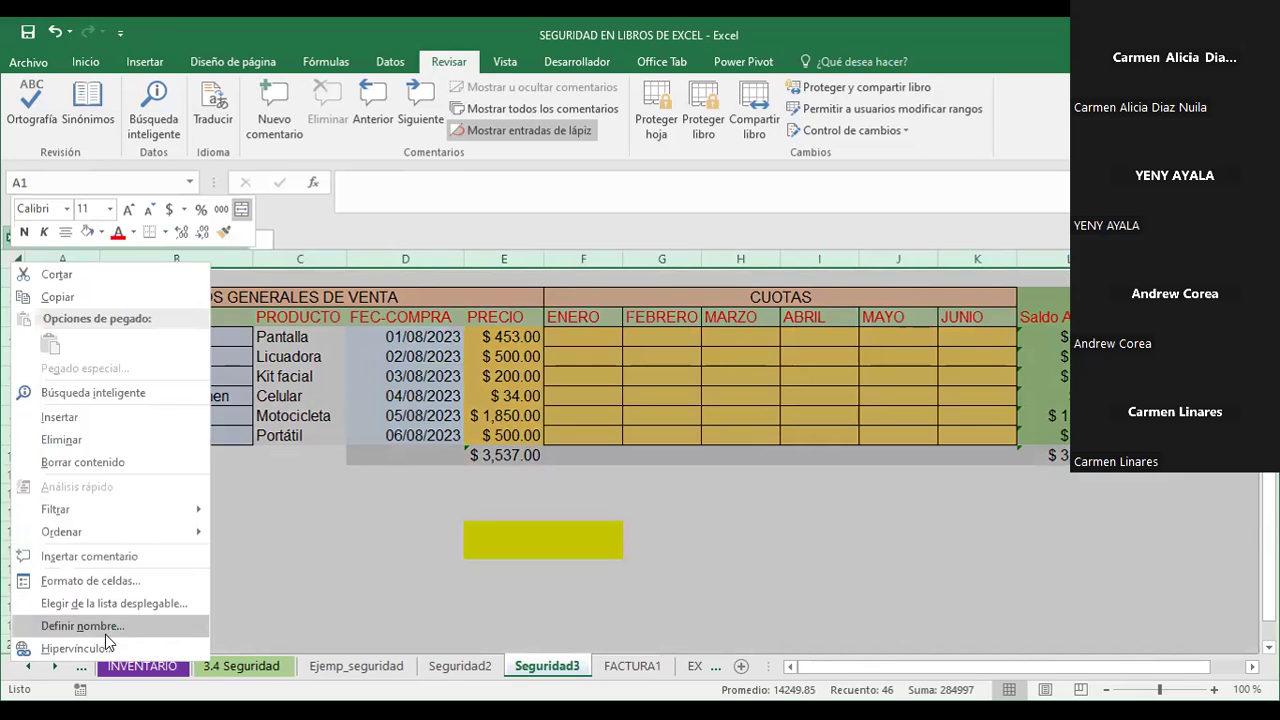
pyautogui.click(110, 578)
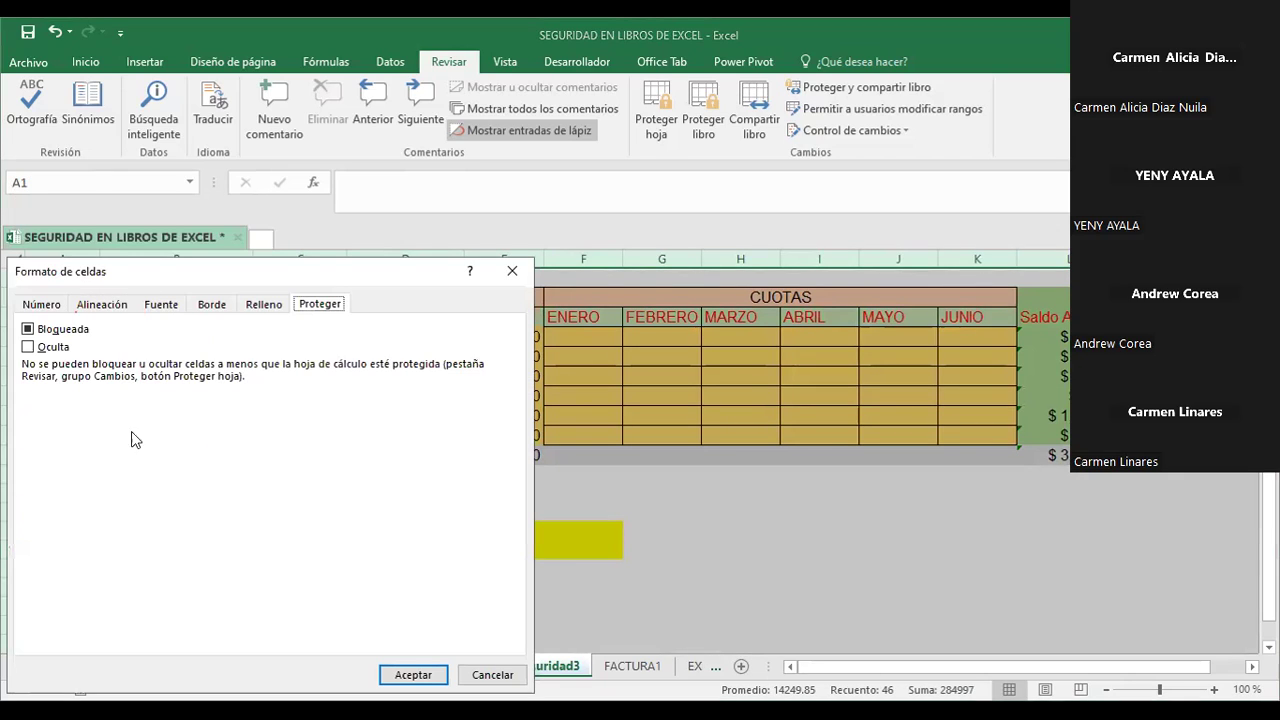
pyautogui.click(27, 330)
pyautogui.click(28, 330)
pyautogui.click(420, 675)
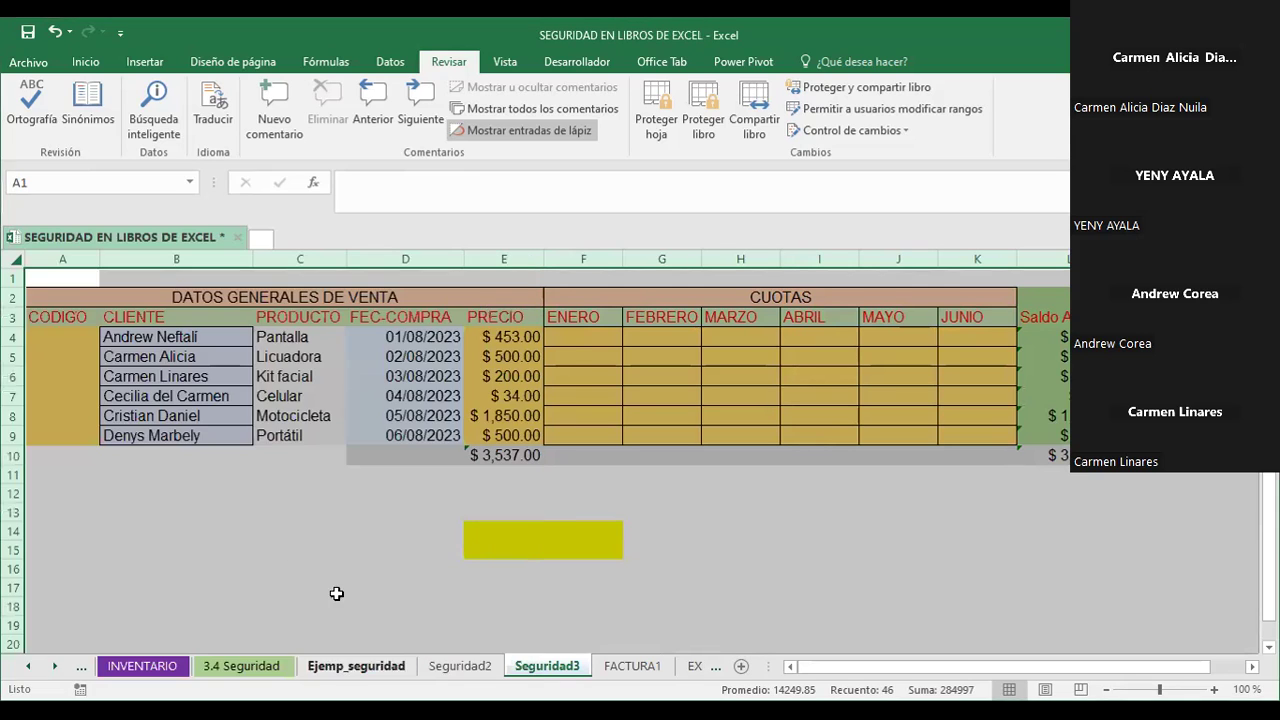
pyautogui.click(290, 548)
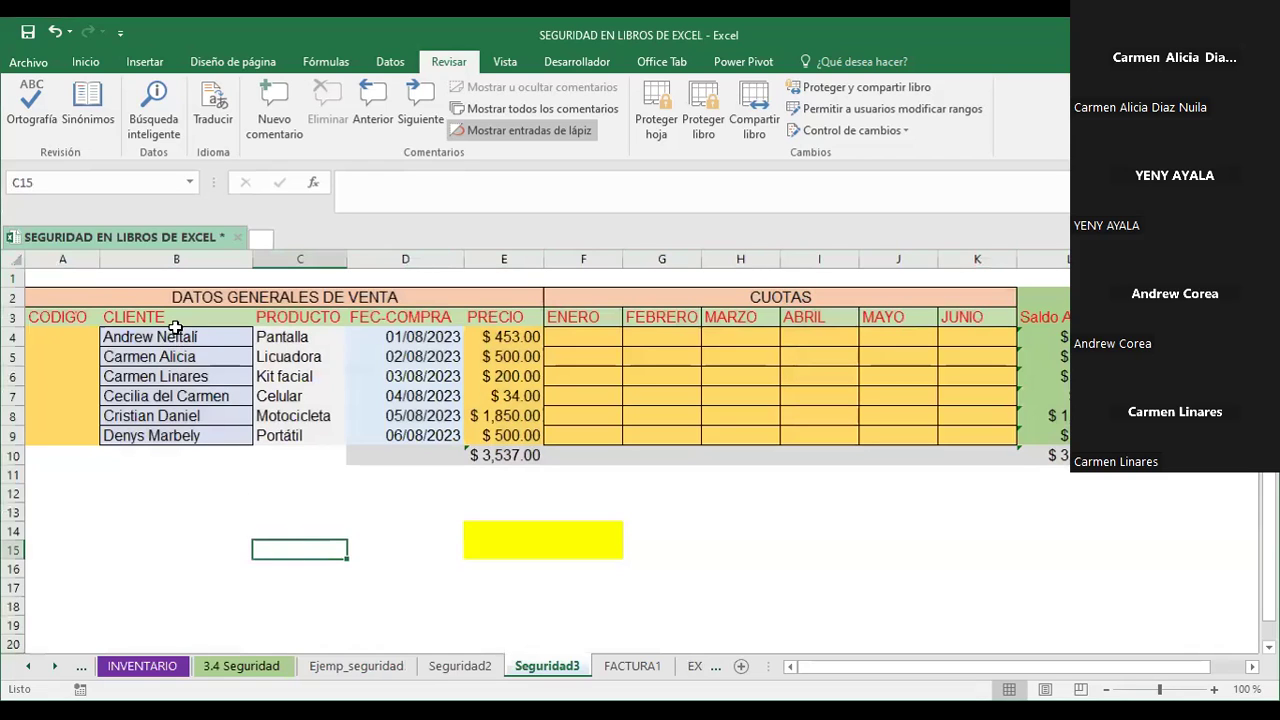
# Select client names B4:B9, prices E4:E9 and balances L4:L9 together.
pyautogui.moveTo(177, 336); pyautogui.dragTo(174, 437)
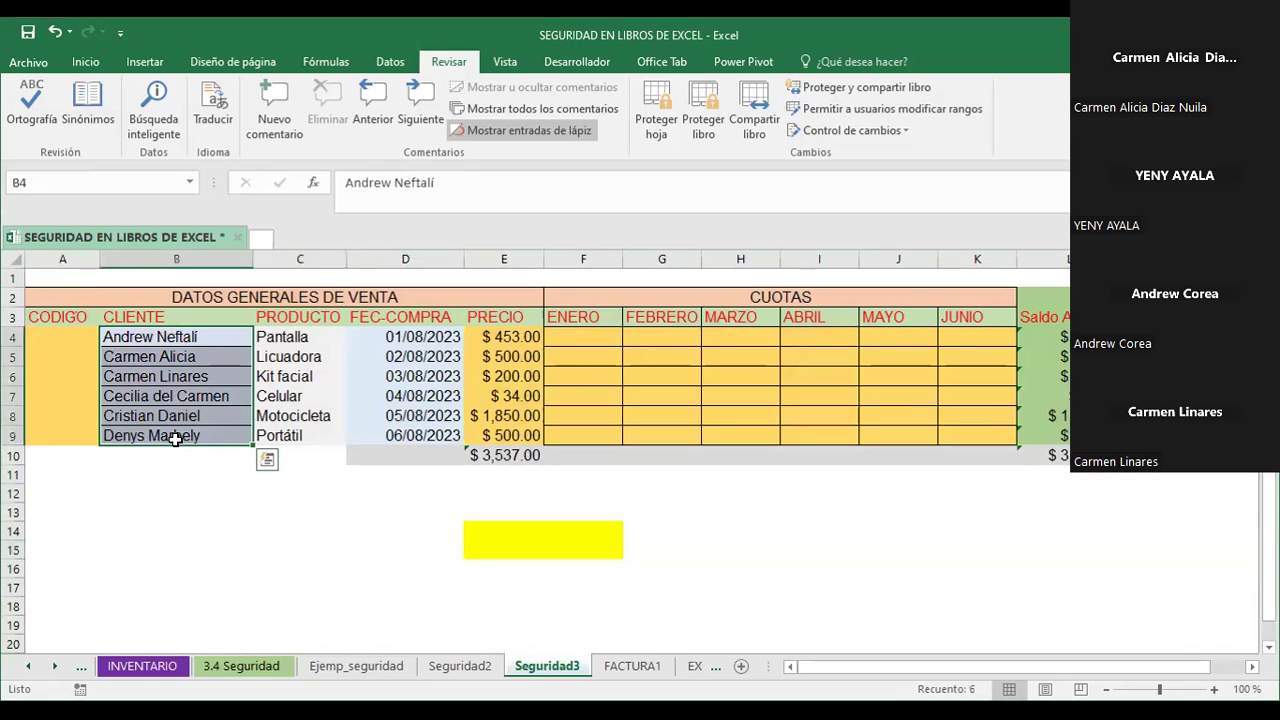
pyautogui.keyDown('ctrl'); pyautogui.moveTo(486, 337); pyautogui.dragTo(482, 447); pyautogui.keyUp('ctrl')
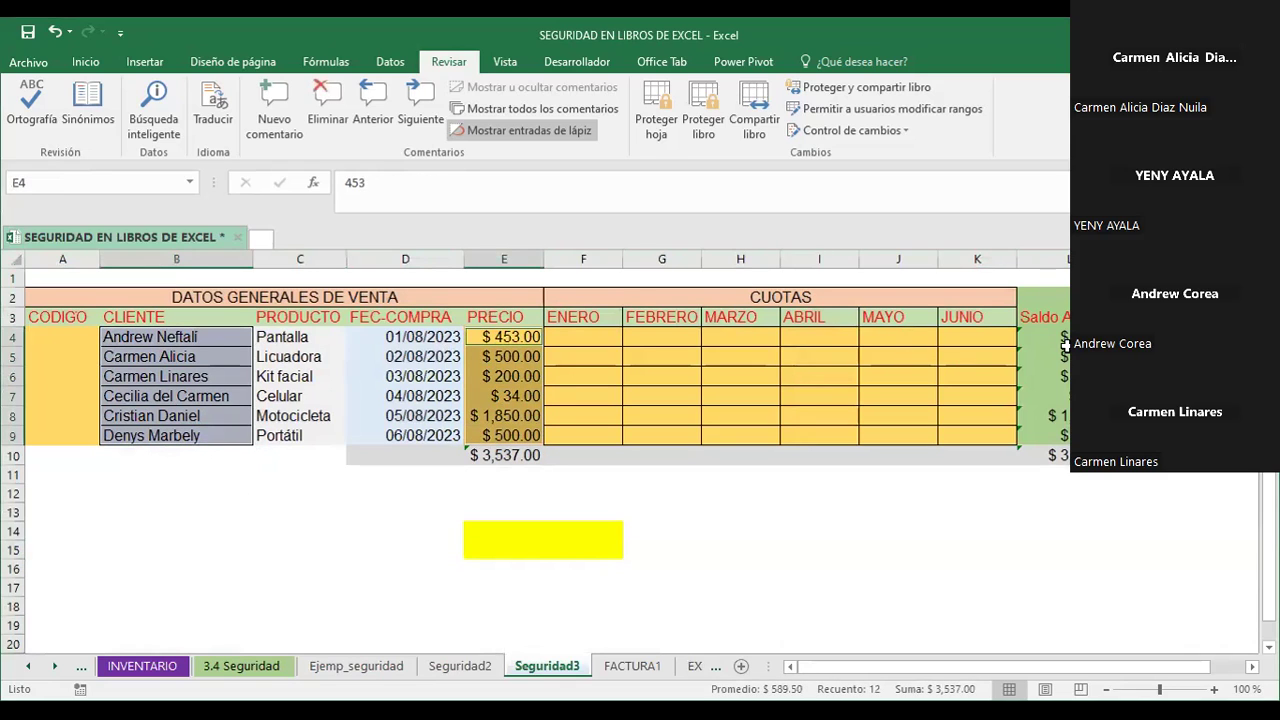
pyautogui.keyDown('ctrl'); pyautogui.moveTo(1065, 337); pyautogui.dragTo(1066, 436); pyautogui.keyUp('ctrl')
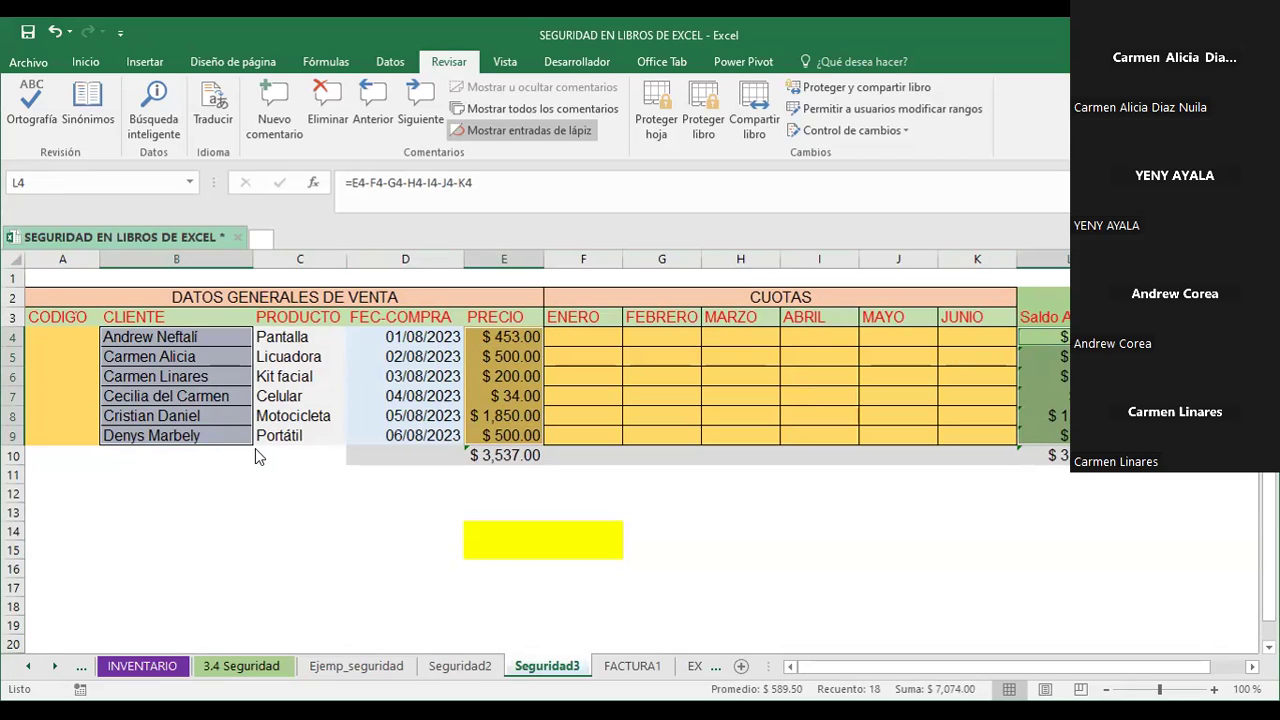
# Protect the Seguridad3 sheet with a password, entered and confirmed.
pyautogui.click(655, 125)
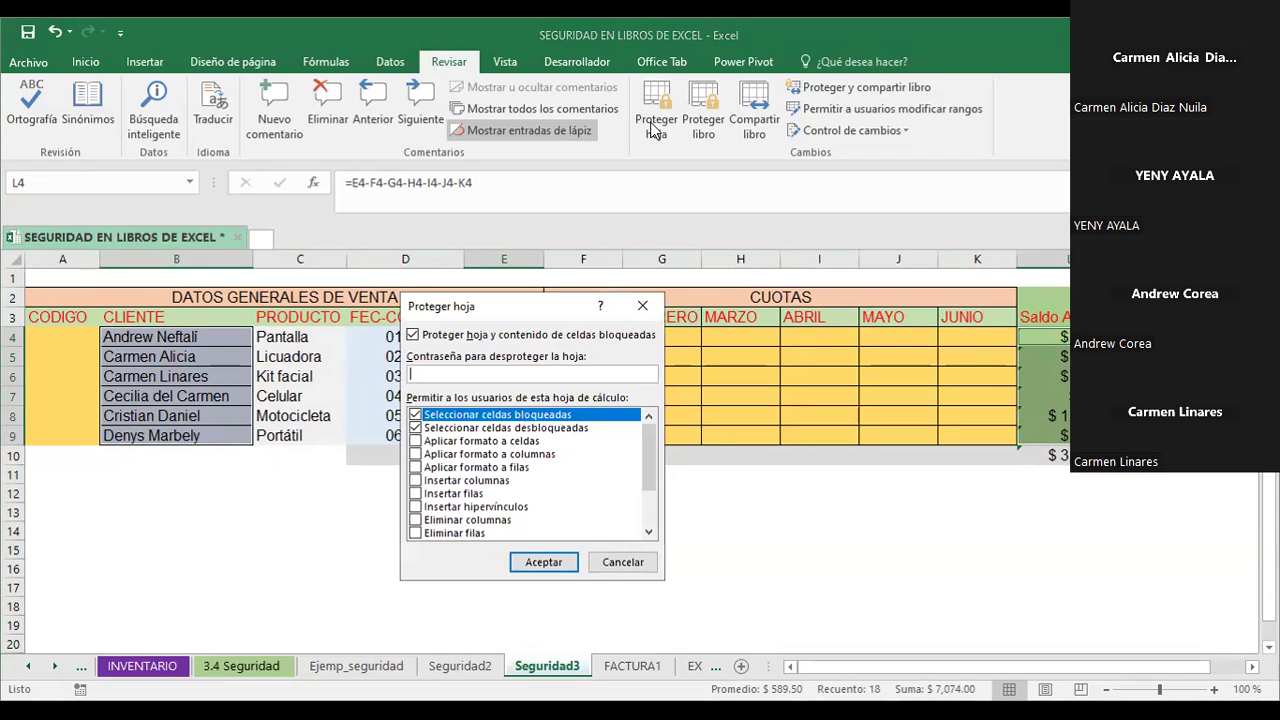
pyautogui.press('Return')
pyautogui.press('Return')
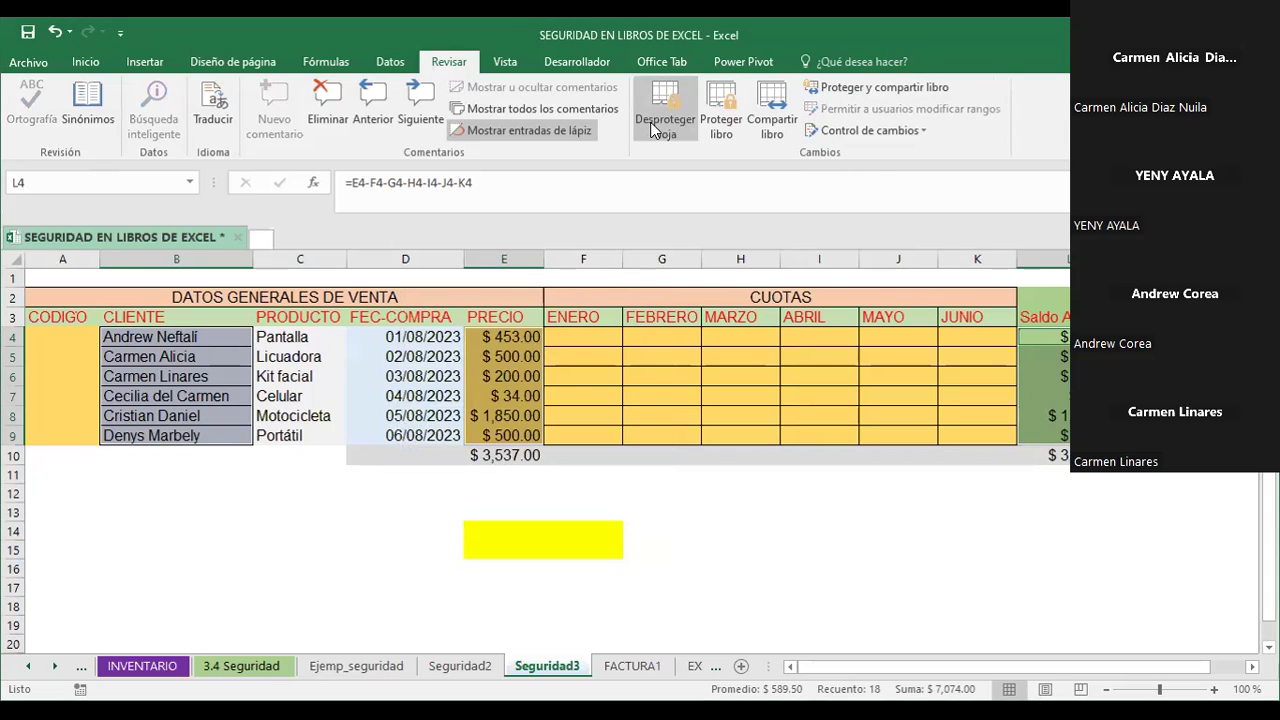
# Test editing by entering 32432 in E6 and 34 in E7, attempt Undo, then begin unprotecting.
pyautogui.click(495, 381)
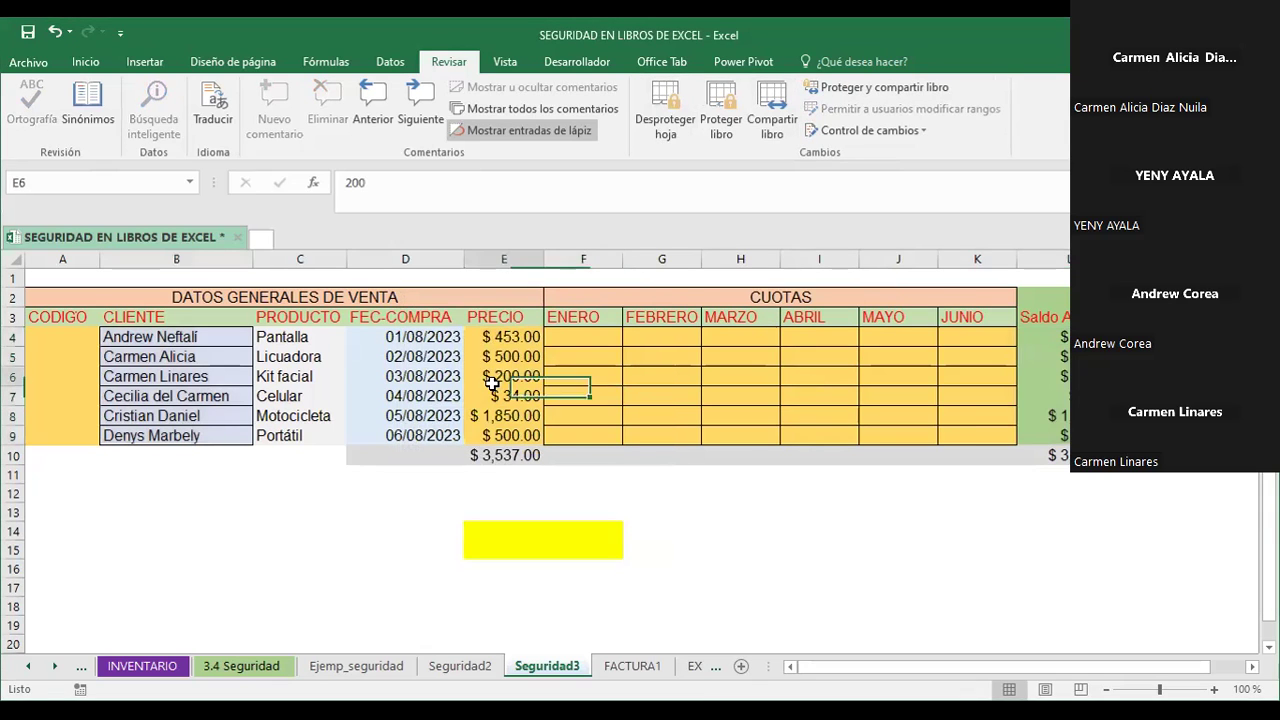
pyautogui.write('32432')
pyautogui.click(634, 404)
pyautogui.click(531, 396)
pyautogui.write('34')
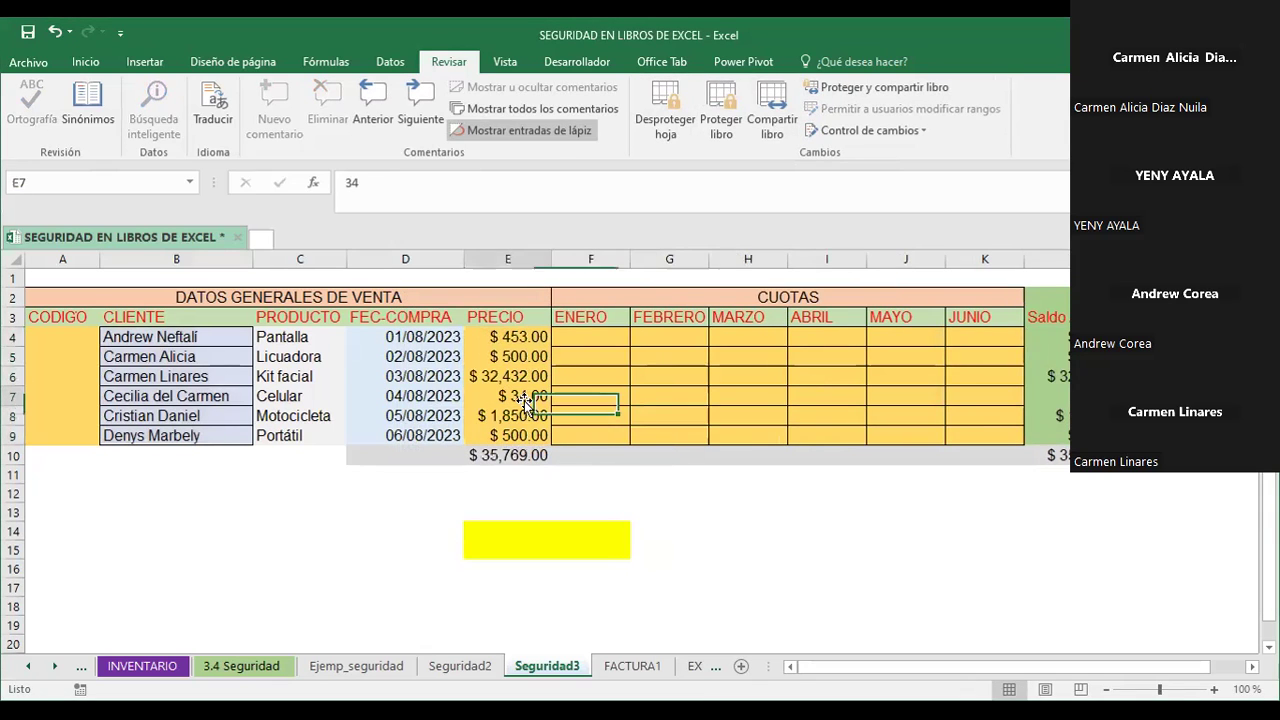
pyautogui.click(176, 369)
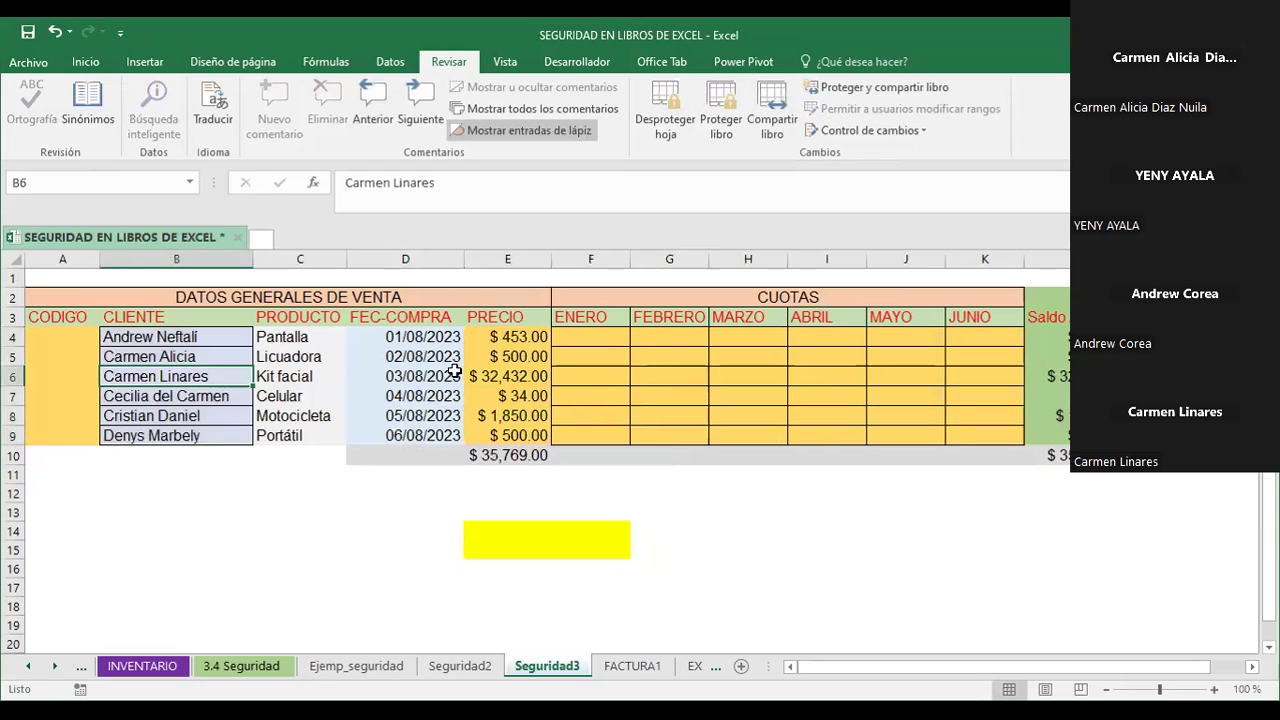
pyautogui.click(641, 396)
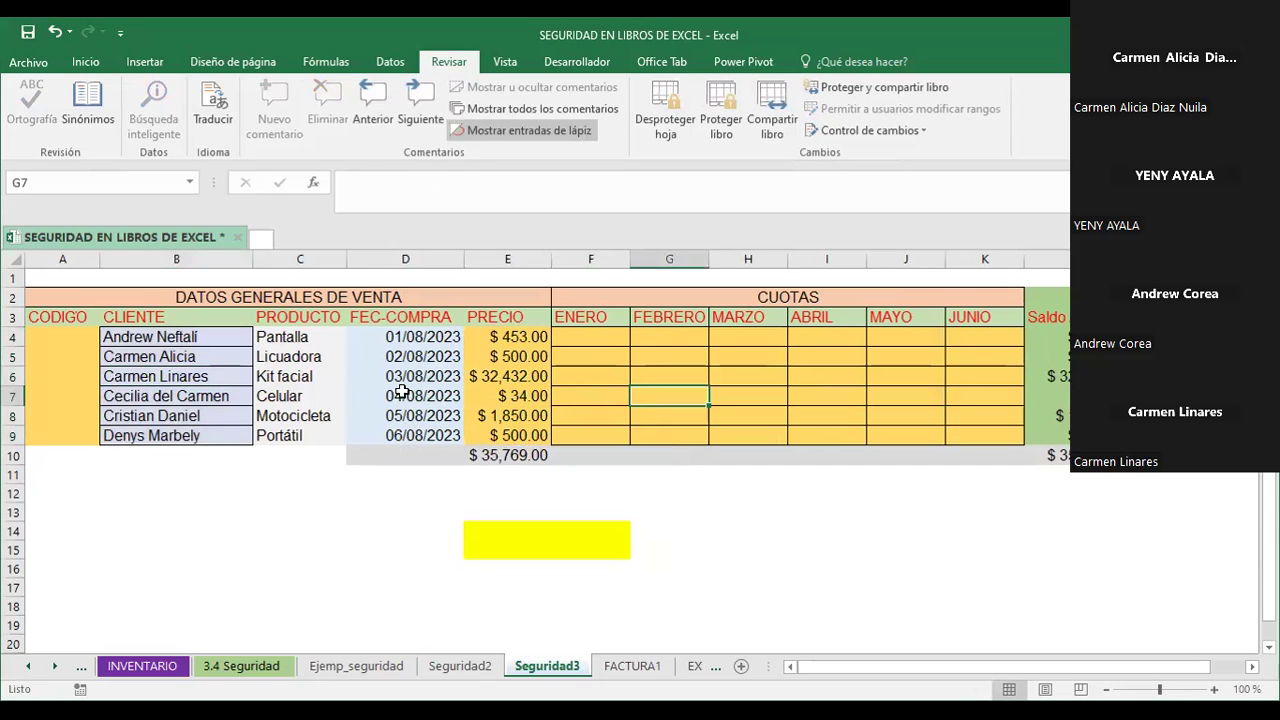
pyautogui.click(54, 33)
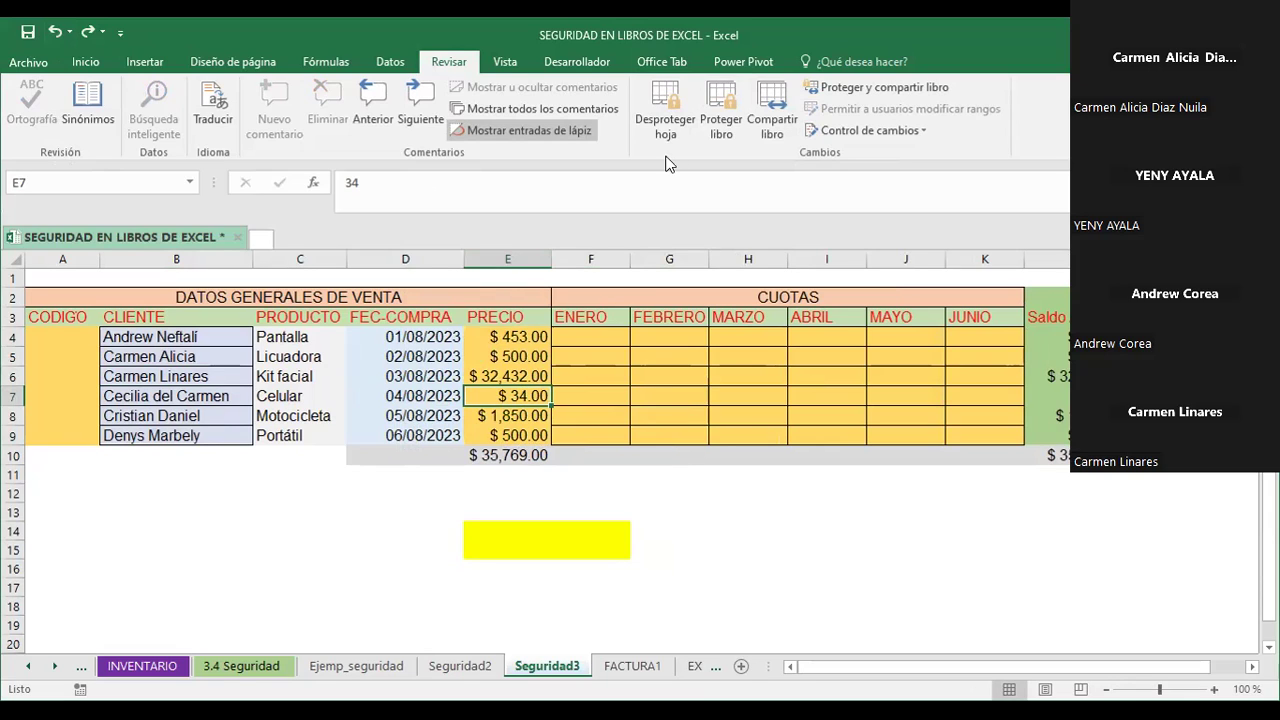
pyautogui.click(665, 112)
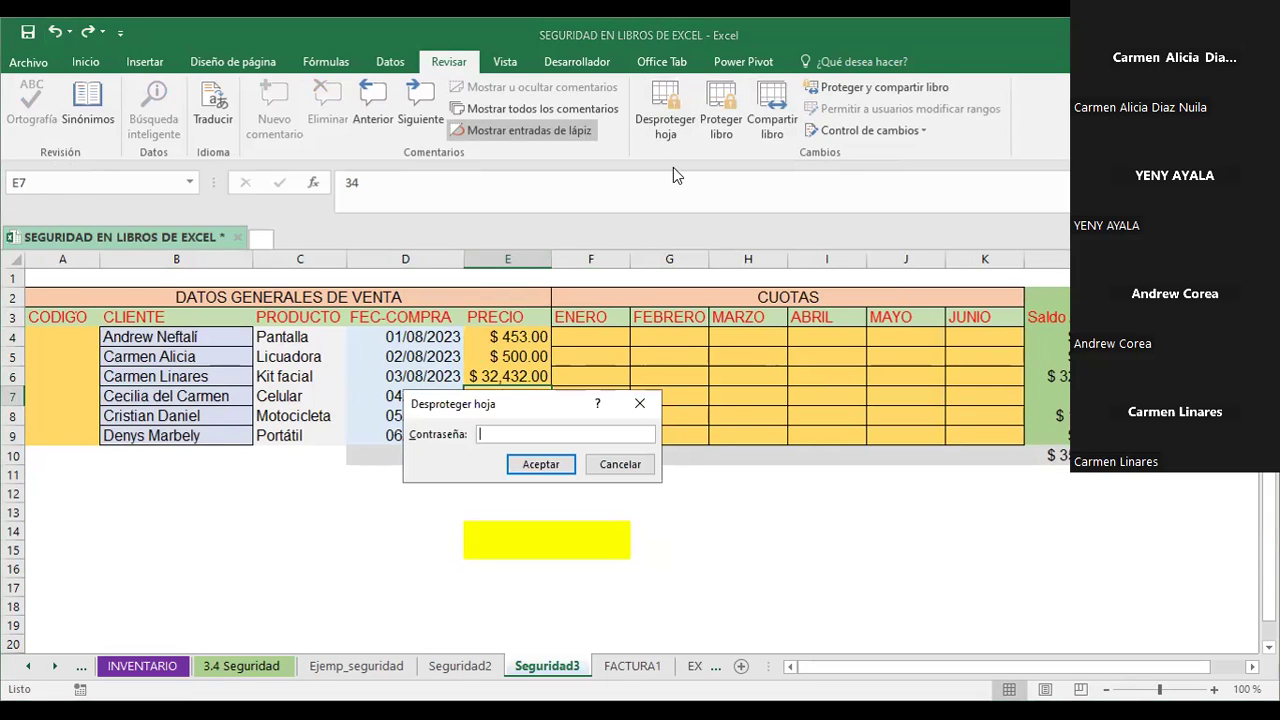
# Unprotect the Seguridad3 sheet by entering the sheet password.
pyautogui.press('Return')
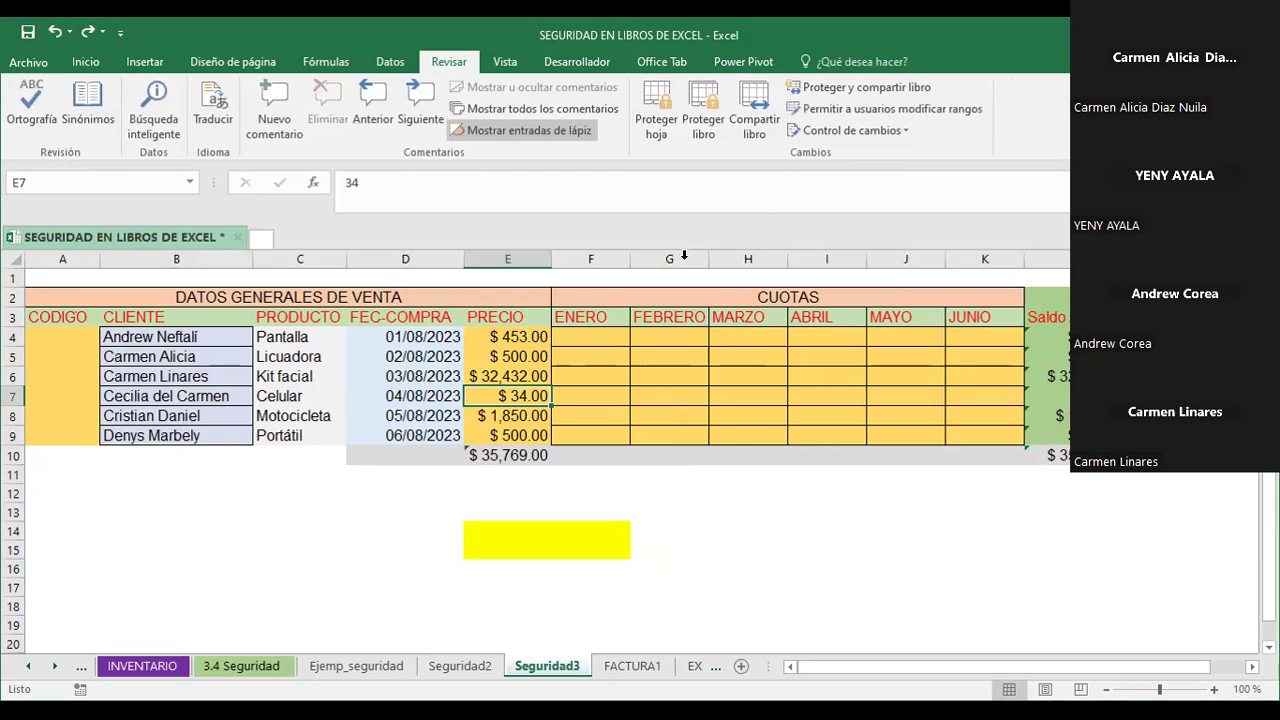
pyautogui.click(655, 362)
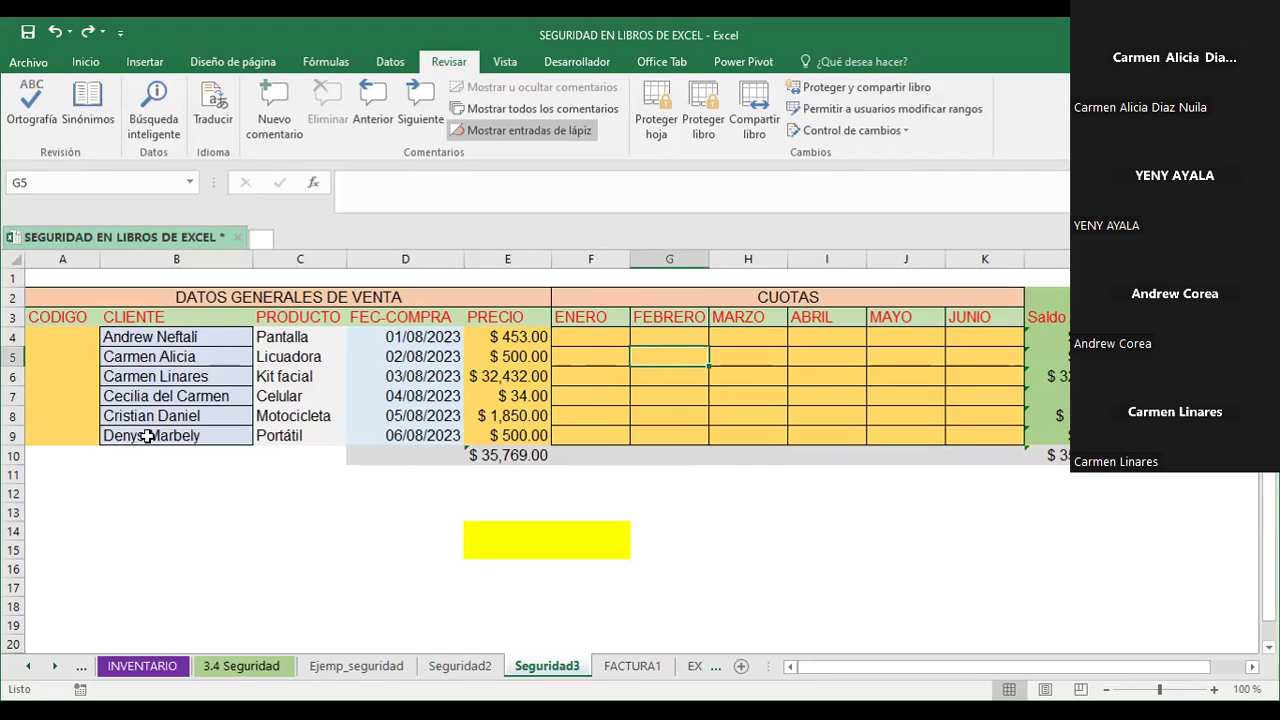
pyautogui.click(160, 394)
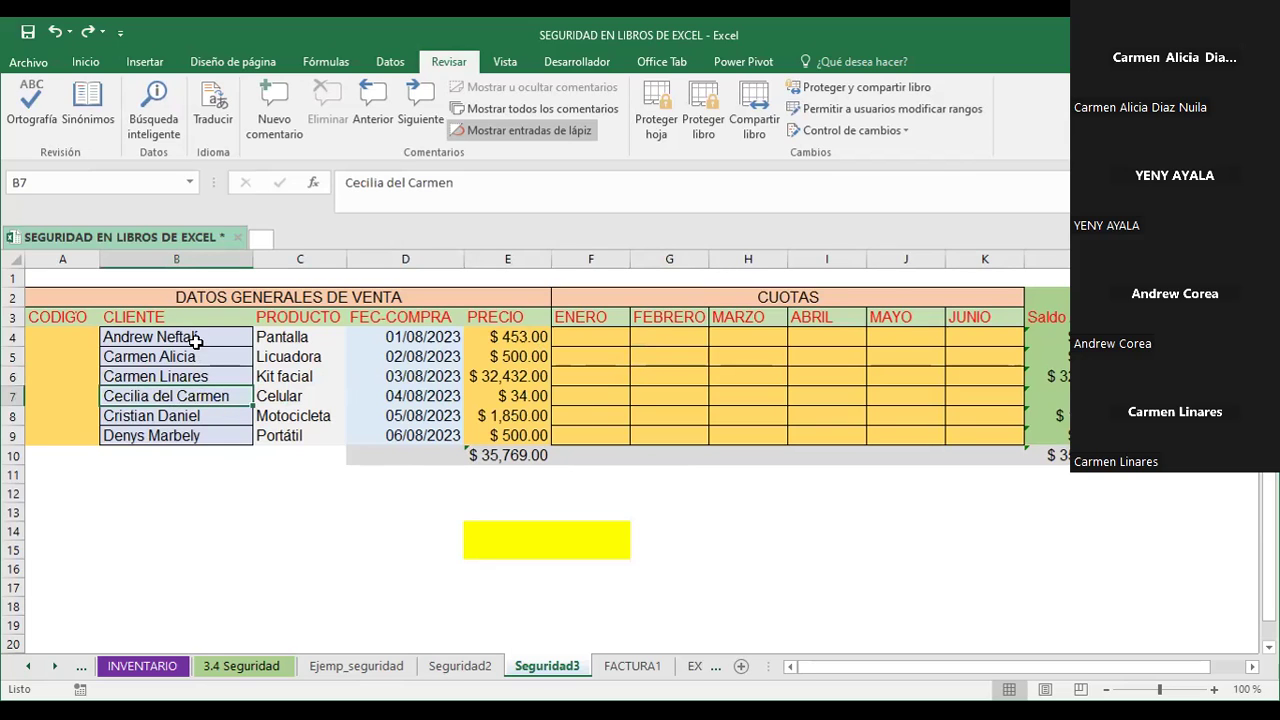
# Reselect client names B4:B9 and prices E4:E9, then select the entire worksheet.
pyautogui.moveTo(195, 341); pyautogui.dragTo(195, 425)
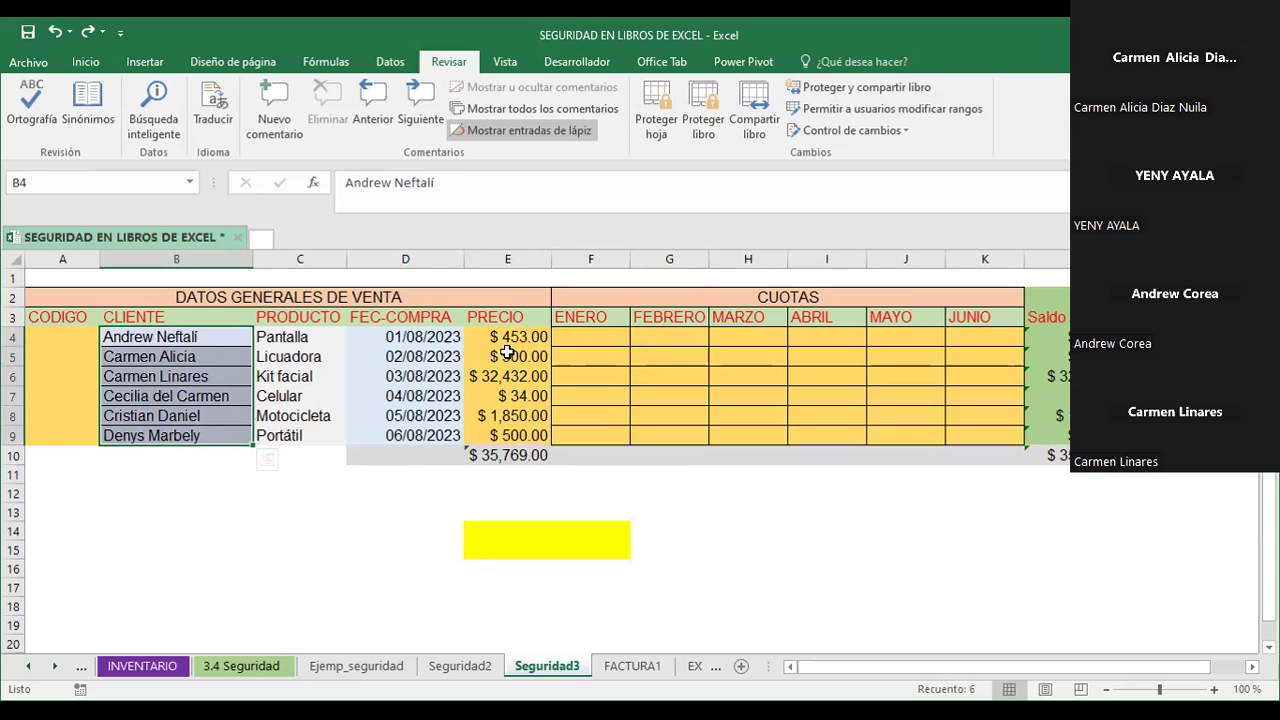
pyautogui.moveTo(505, 337); pyautogui.dragTo(515, 436)
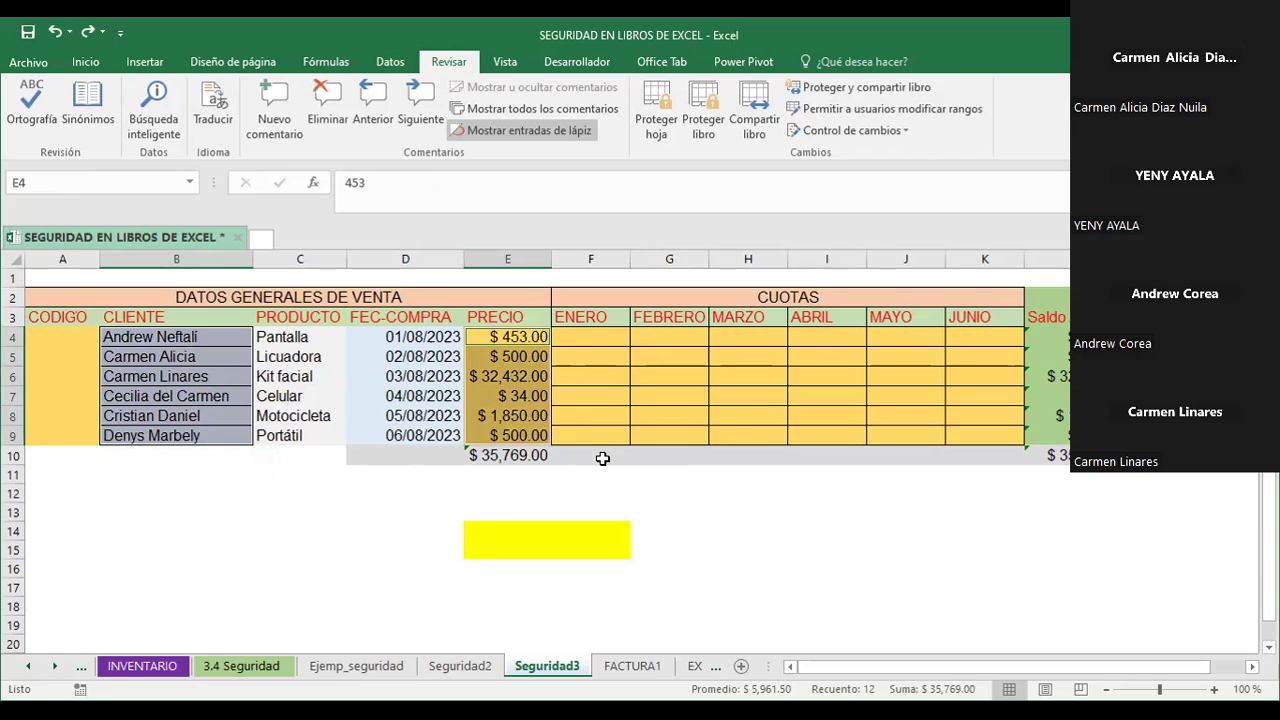
pyautogui.click(225, 506)
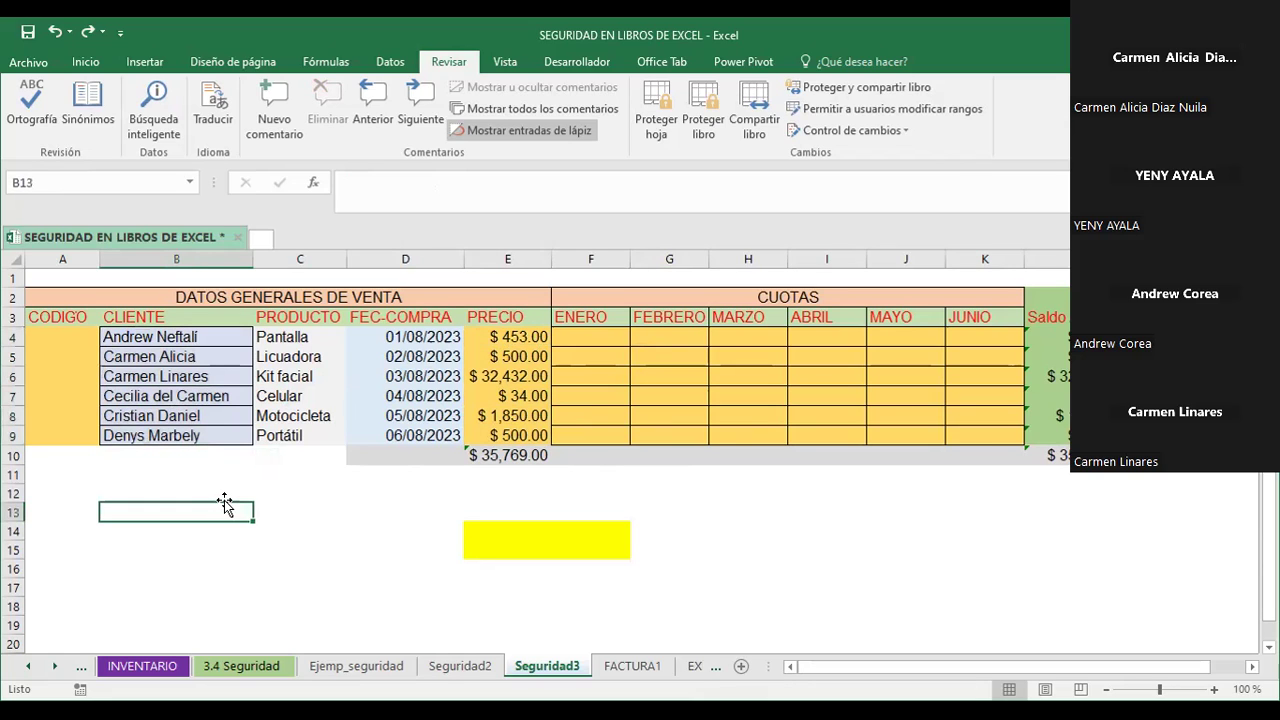
pyautogui.click(183, 492)
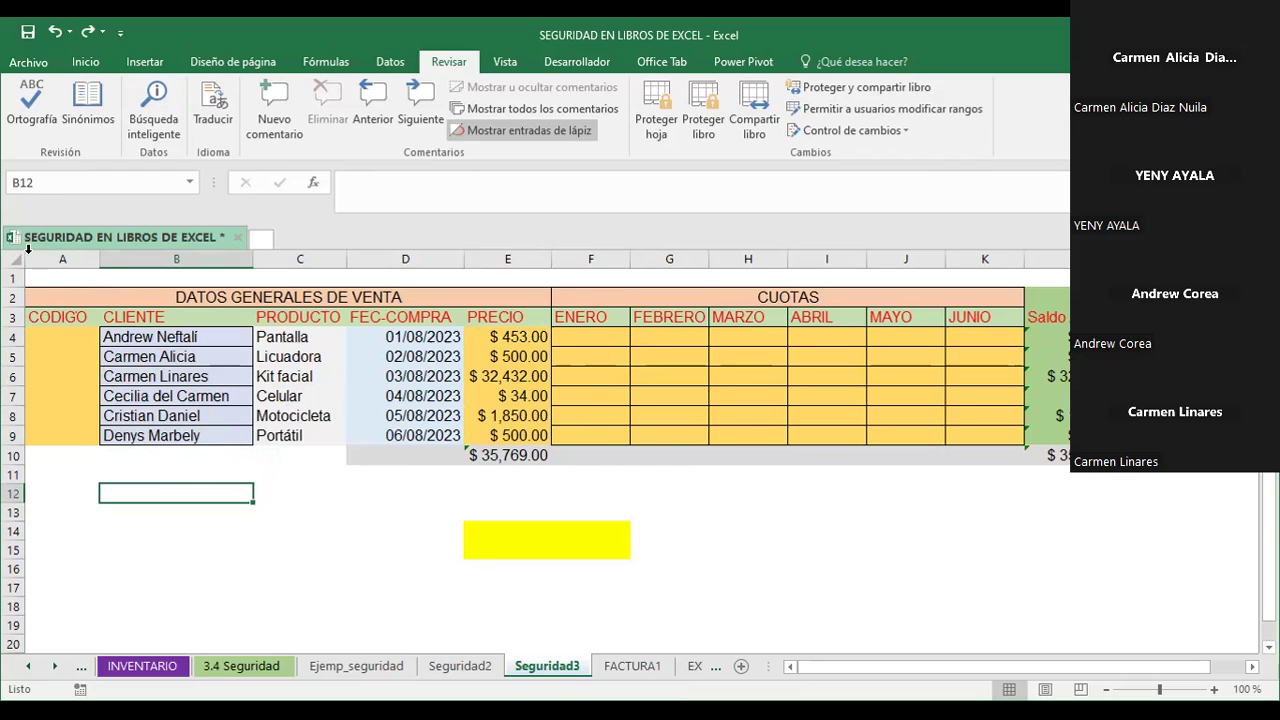
pyautogui.click(12, 256)
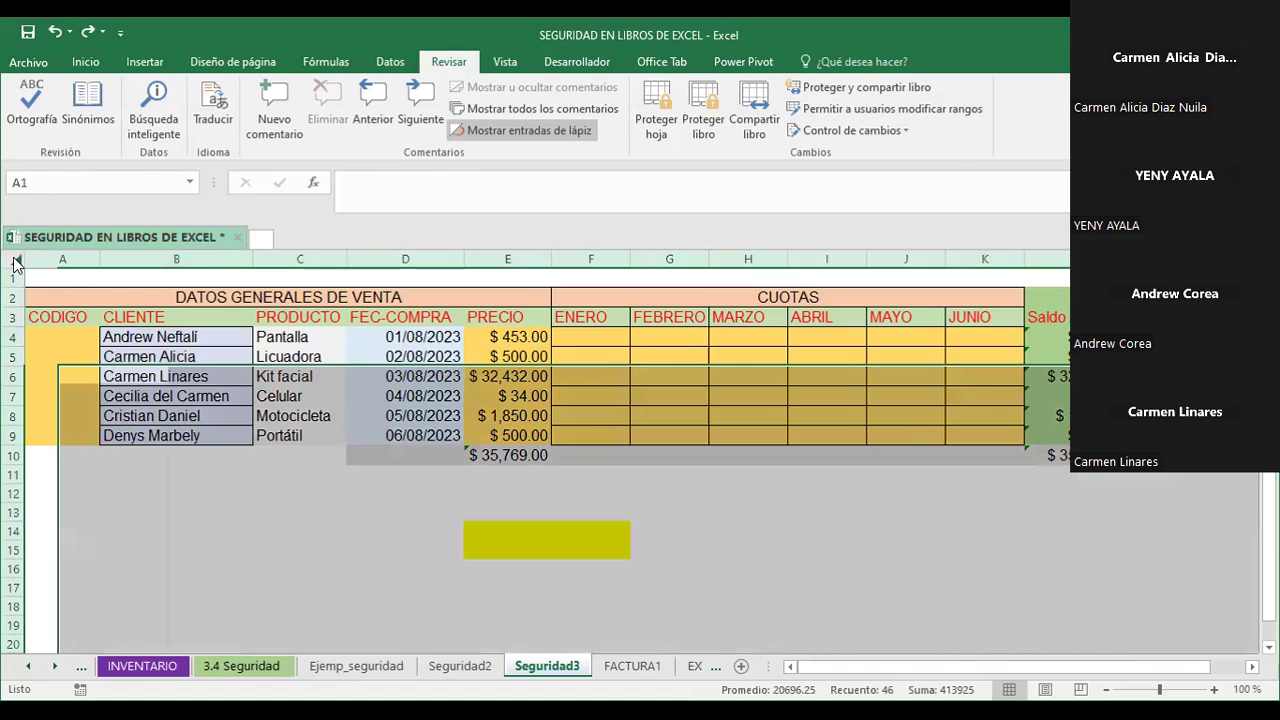
# Open Format Cells for the whole sheet and close it without changes.
pyautogui.rightClick(15, 258)
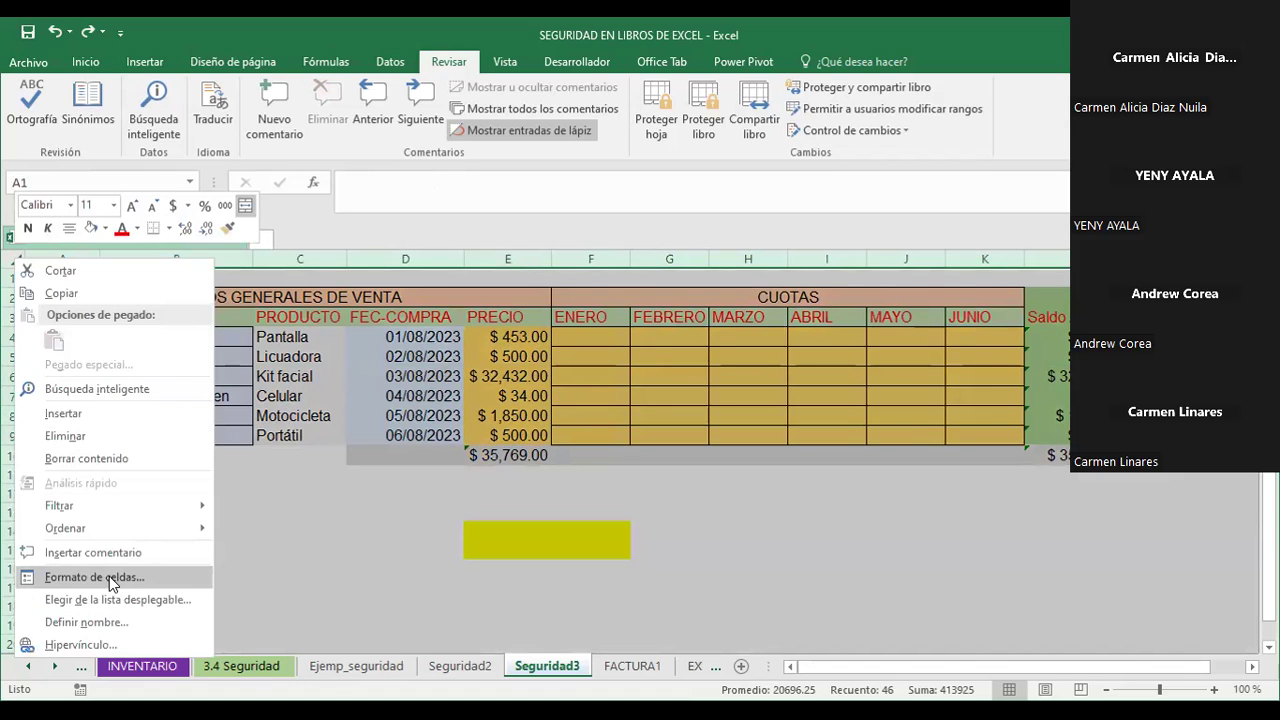
pyautogui.click(109, 578)
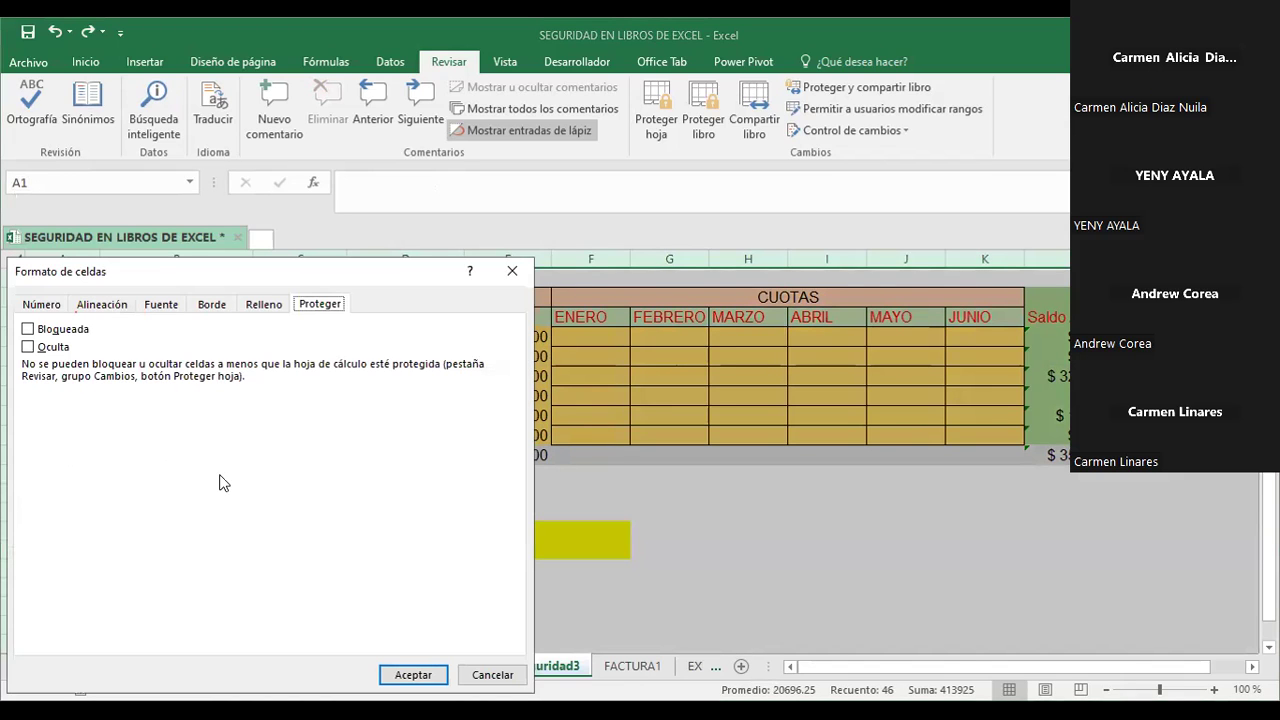
pyautogui.click(500, 674)
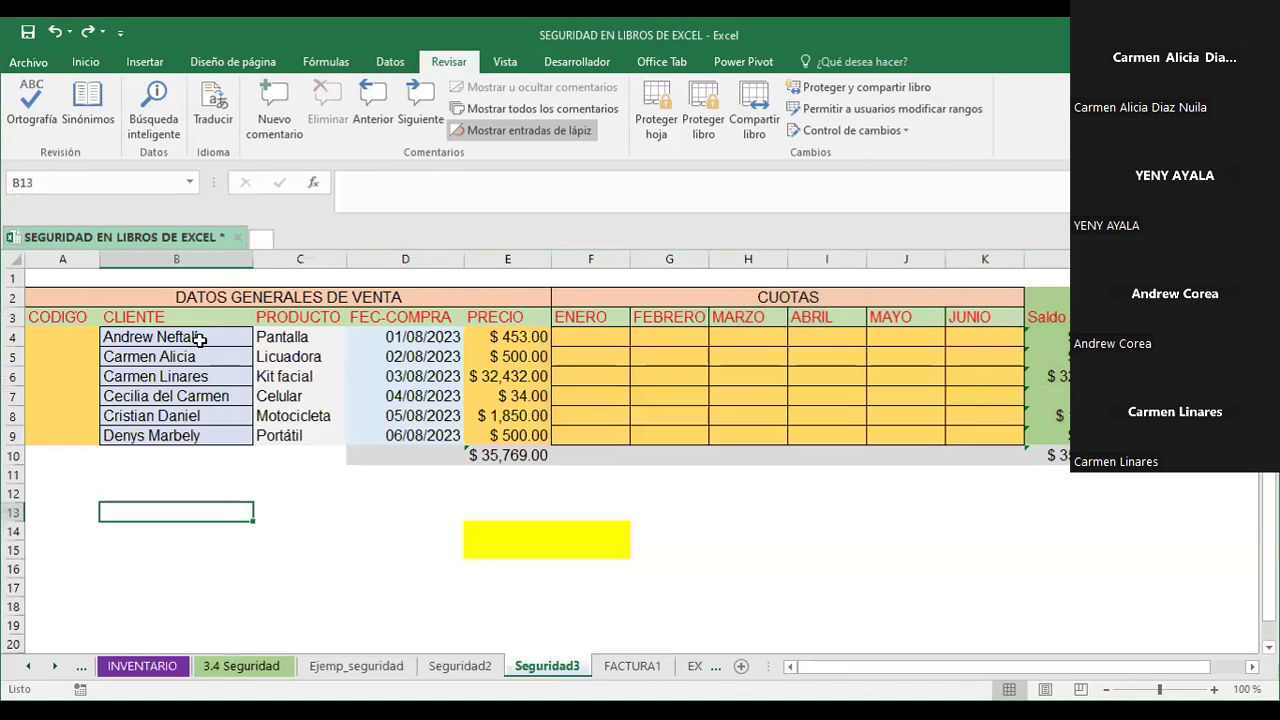
# Mark client names B4:B9, prices E4:E9 and Saldo balances L4:L9 as Locked cells.
pyautogui.moveTo(200, 337); pyautogui.dragTo(194, 437)
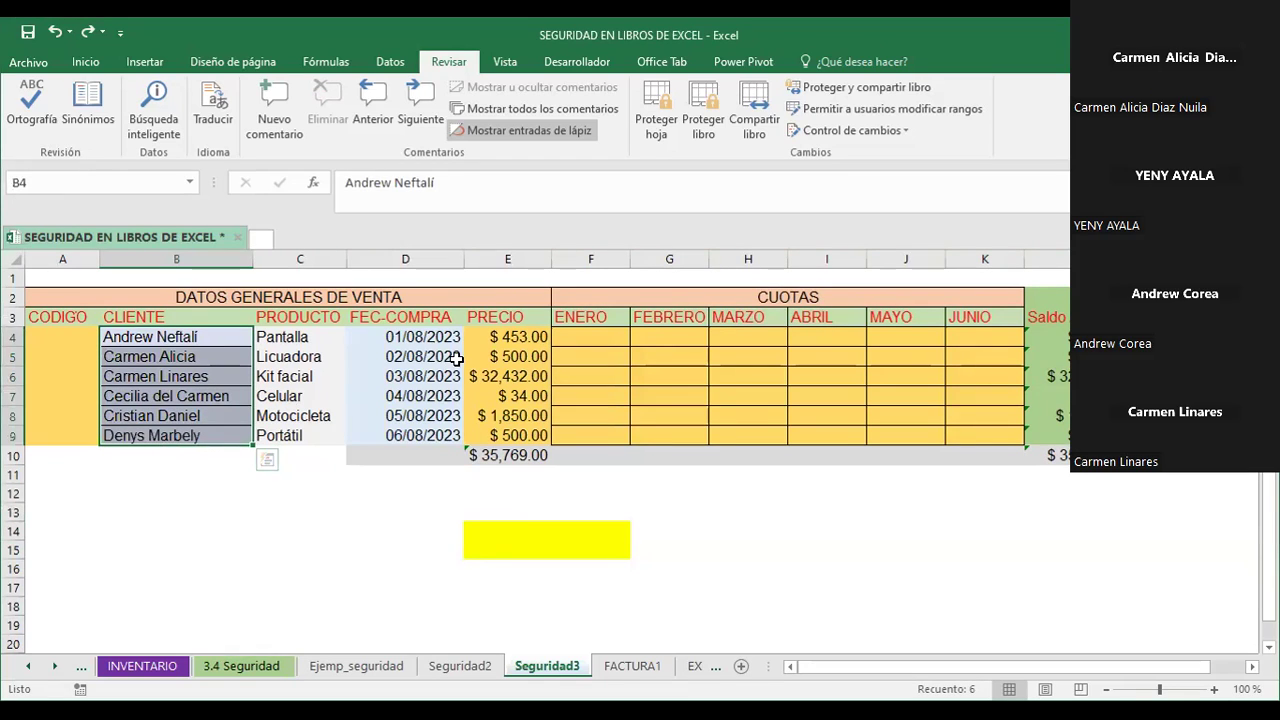
pyautogui.moveTo(516, 340); pyautogui.dragTo(525, 430)
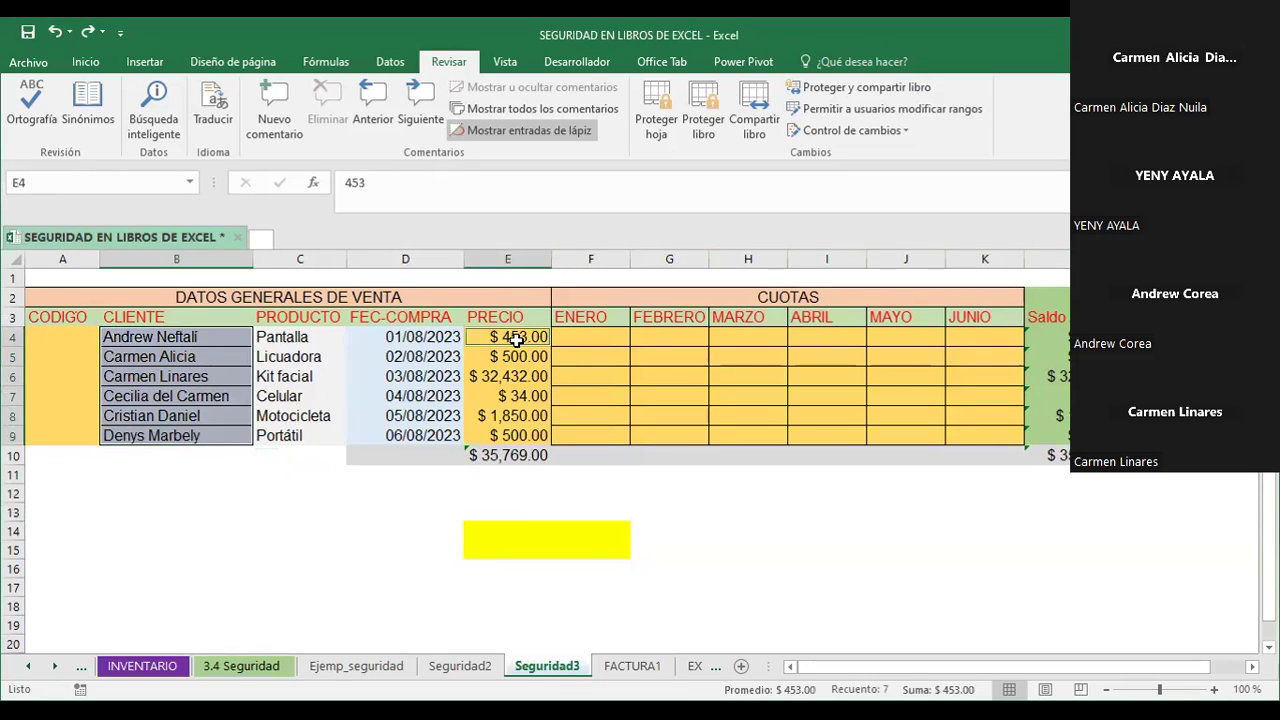
pyautogui.moveTo(1047, 337); pyautogui.dragTo(1066, 430)
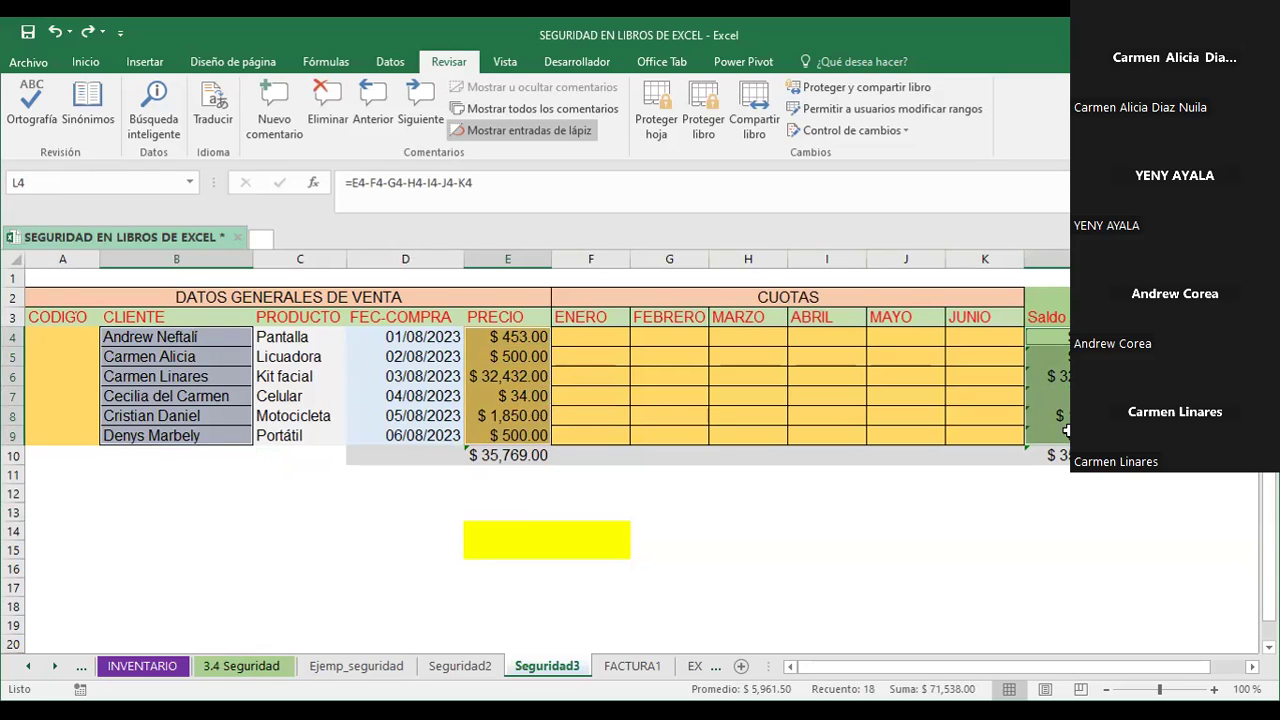
pyautogui.rightClick(1114, 506)
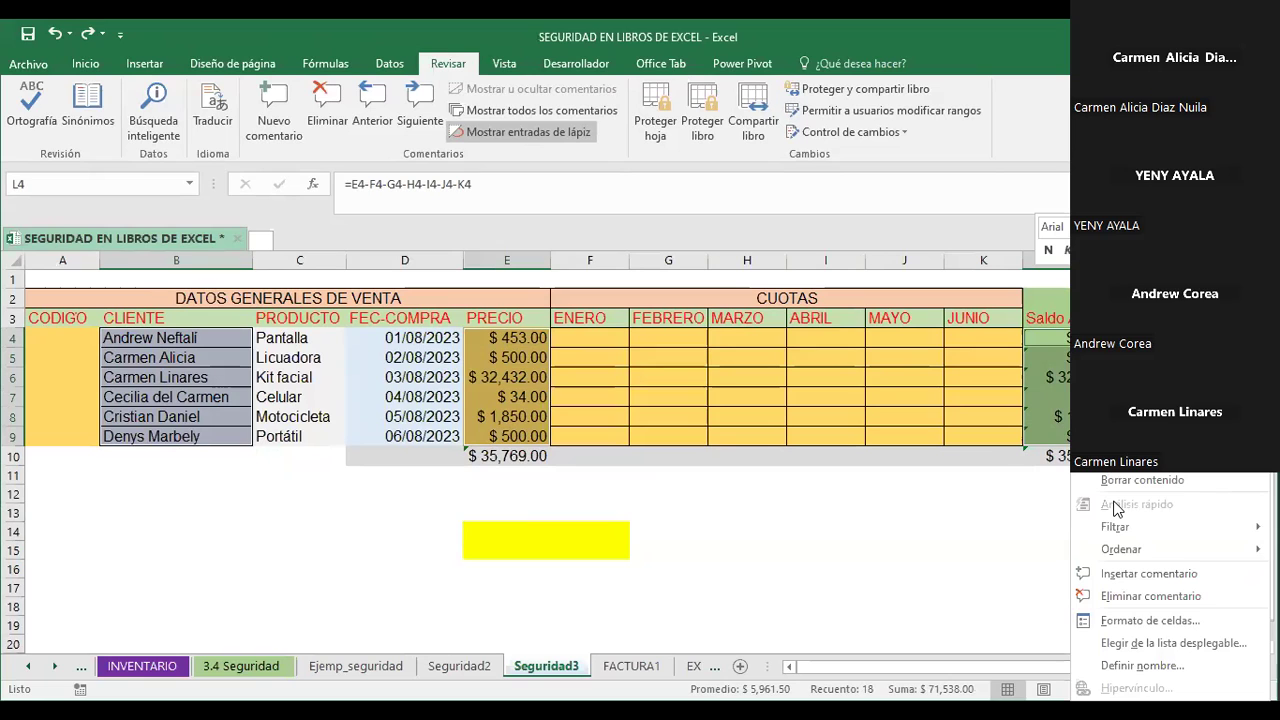
pyautogui.click(1205, 624)
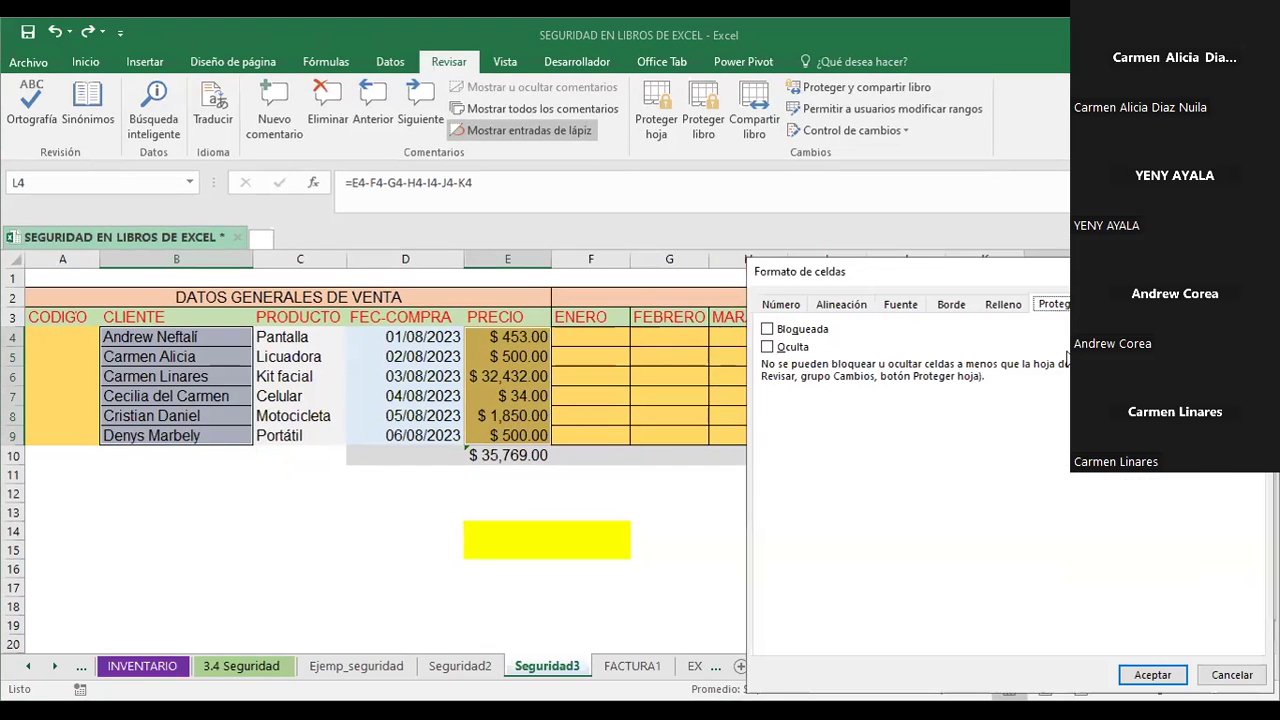
pyautogui.click(767, 329)
pyautogui.click(767, 330)
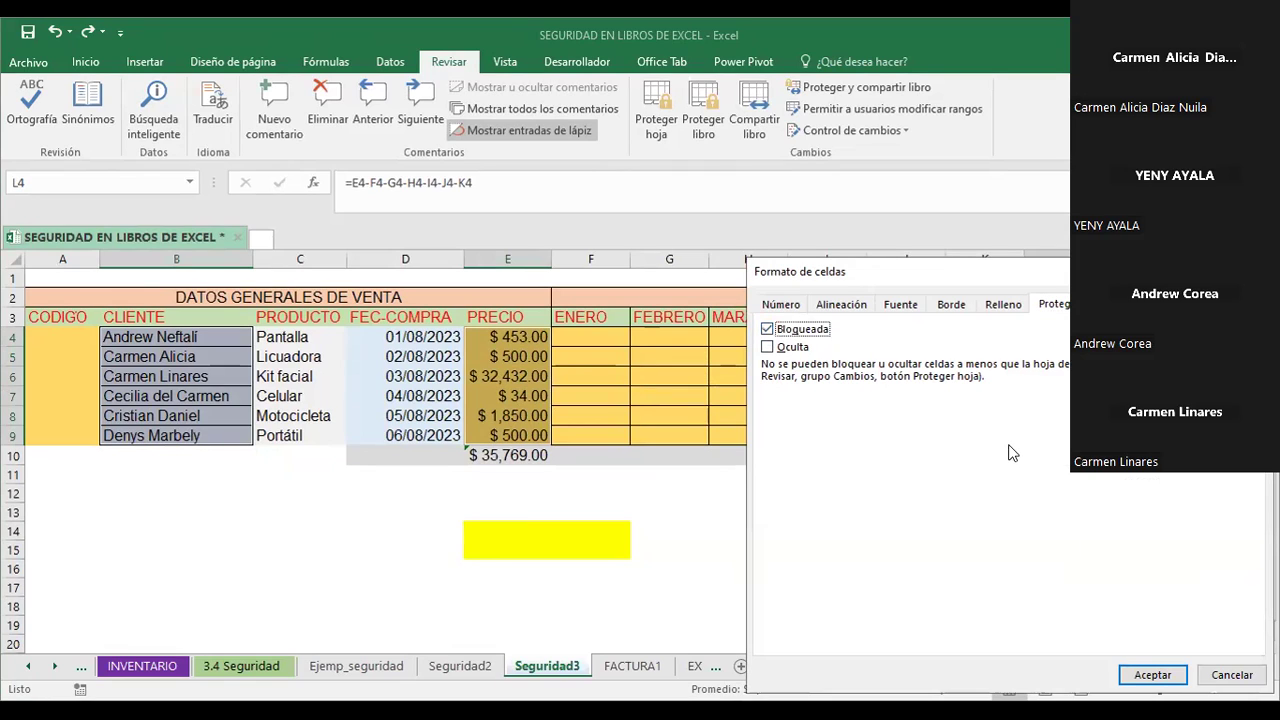
pyautogui.click(1168, 675)
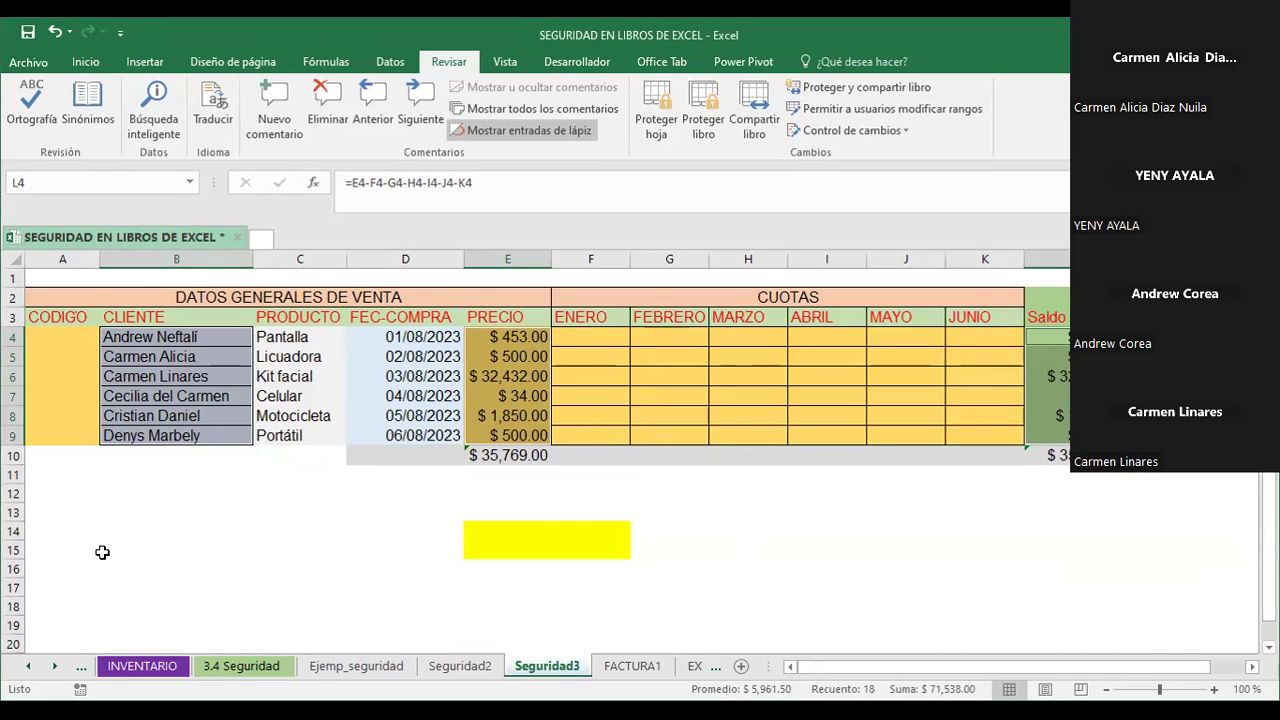
# Protect Seguridad3 and verify that editing client name B6 is blocked.
pyautogui.click(655, 121)
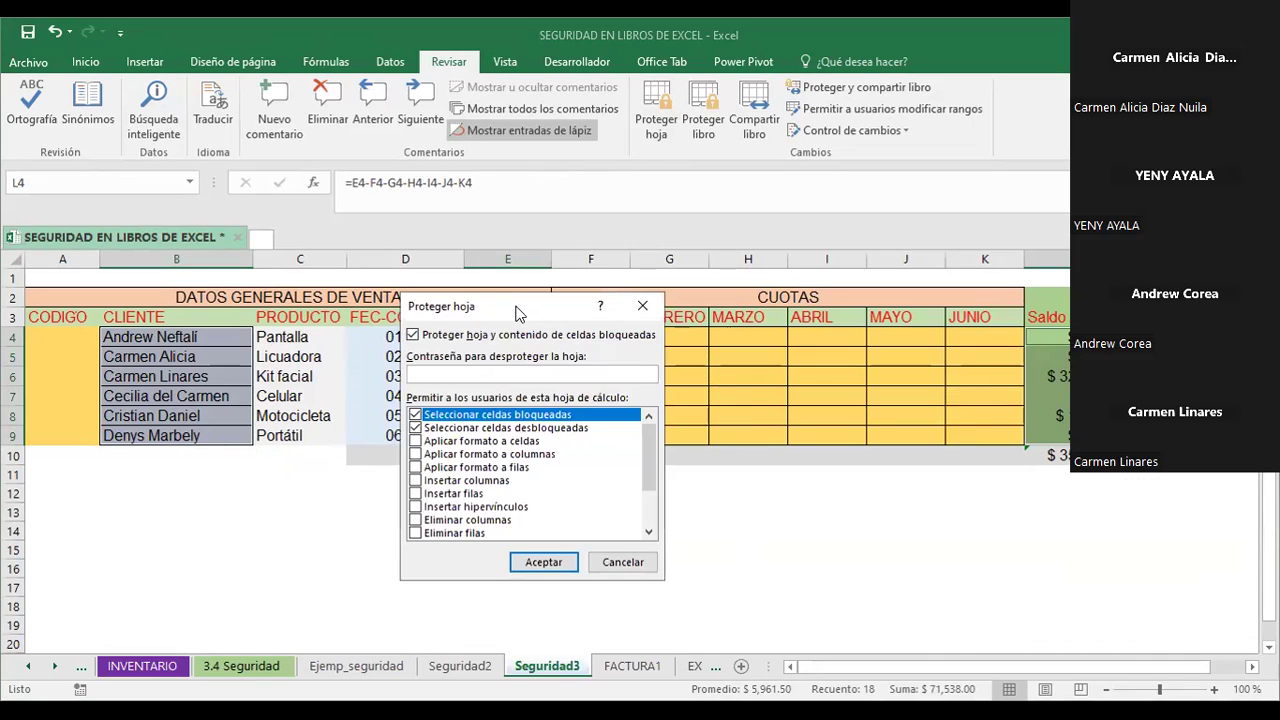
pyautogui.moveTo(518, 314); pyautogui.dragTo(498, 145)
pyautogui.click(524, 394)
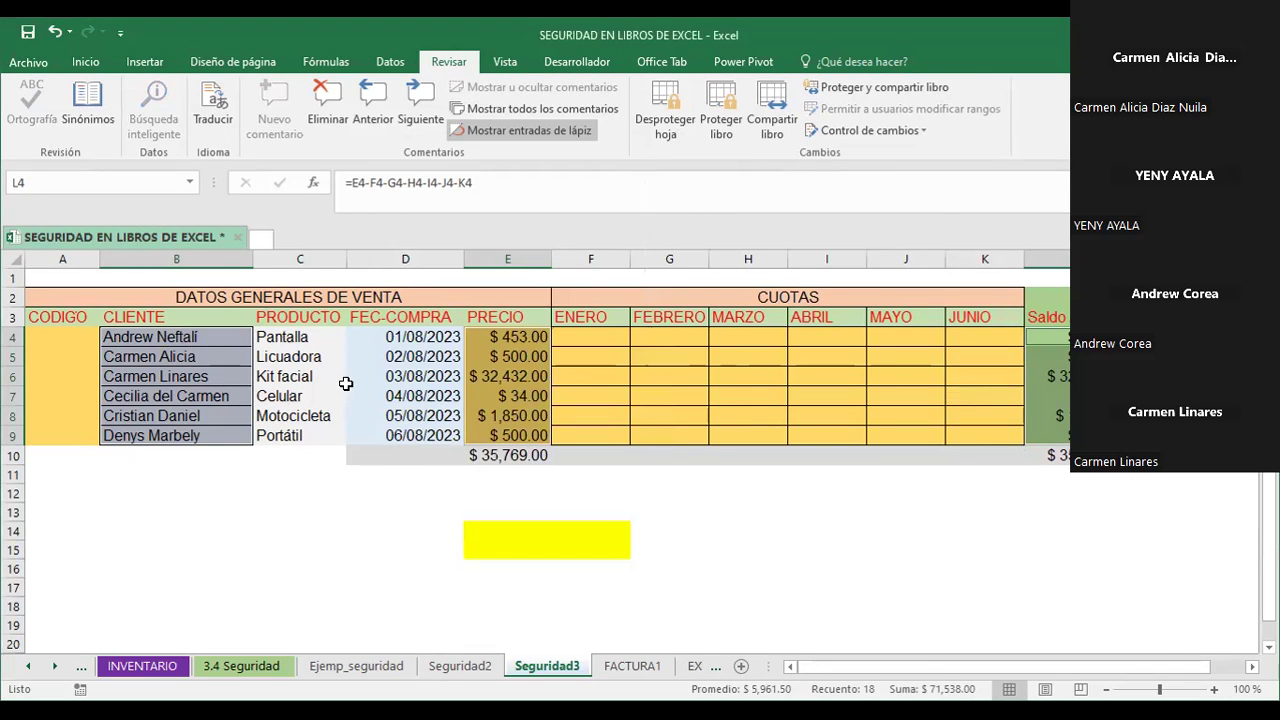
pyautogui.click(352, 378)
pyautogui.click(183, 375)
pyautogui.doubleClick(183, 375)
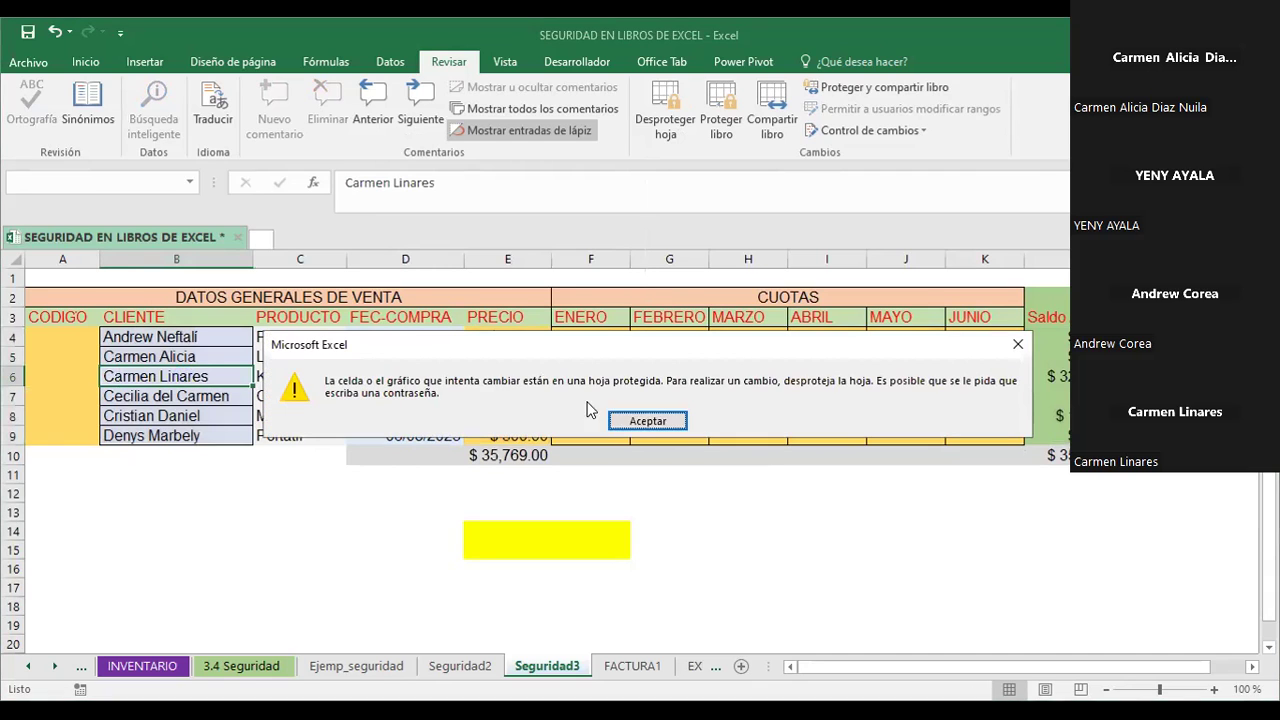
pyautogui.click(647, 420)
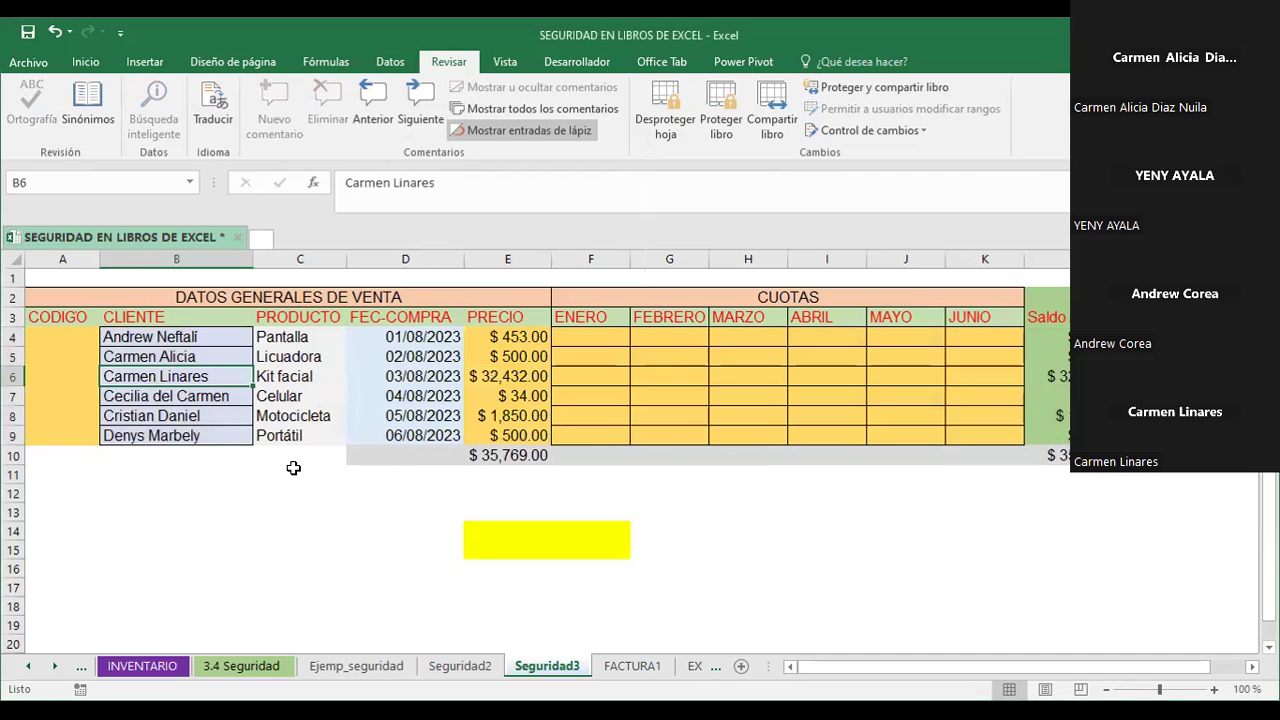
# Enter test text EWR in B11, ERW in B13 and EWR in I19.
pyautogui.moveTo(175, 458); pyautogui.dragTo(173, 481)
pyautogui.click(173, 481)
pyautogui.write('EWR')
pyautogui.click(177, 516)
pyautogui.write('ERW')
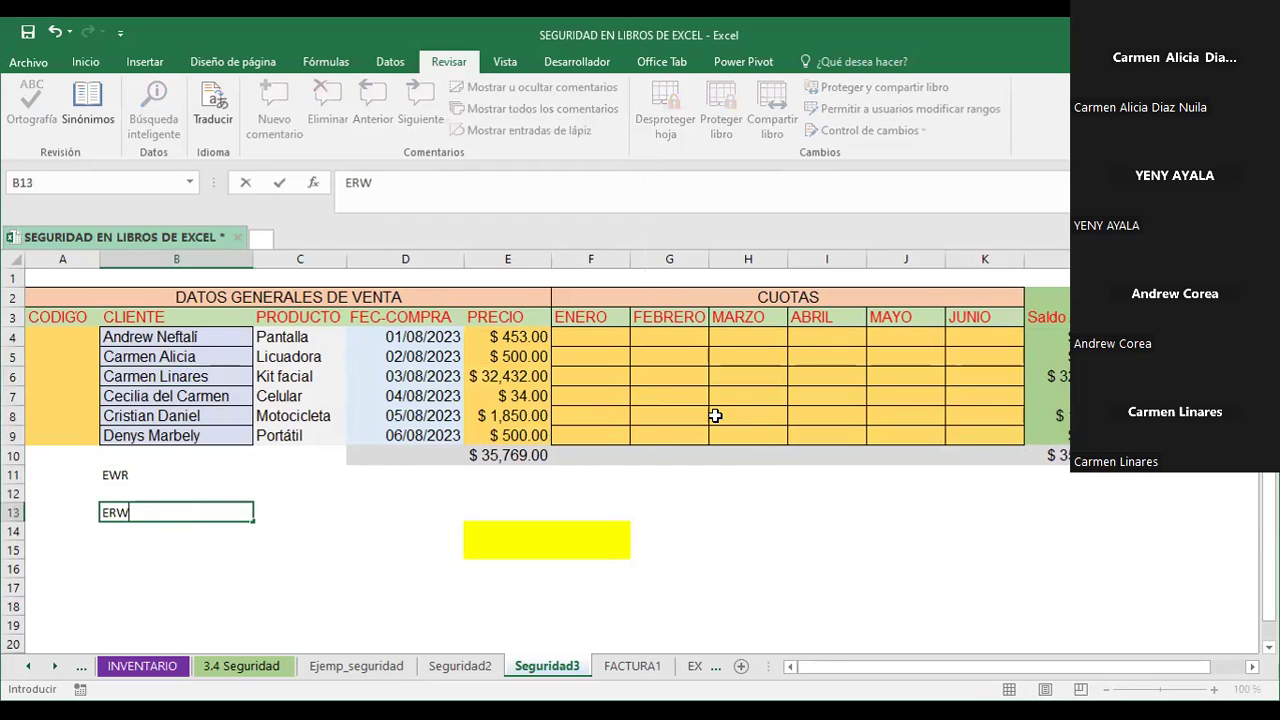
pyautogui.click(1180, 356)
pyautogui.click(1180, 493)
pyautogui.click(718, 622)
pyautogui.write('EWR')
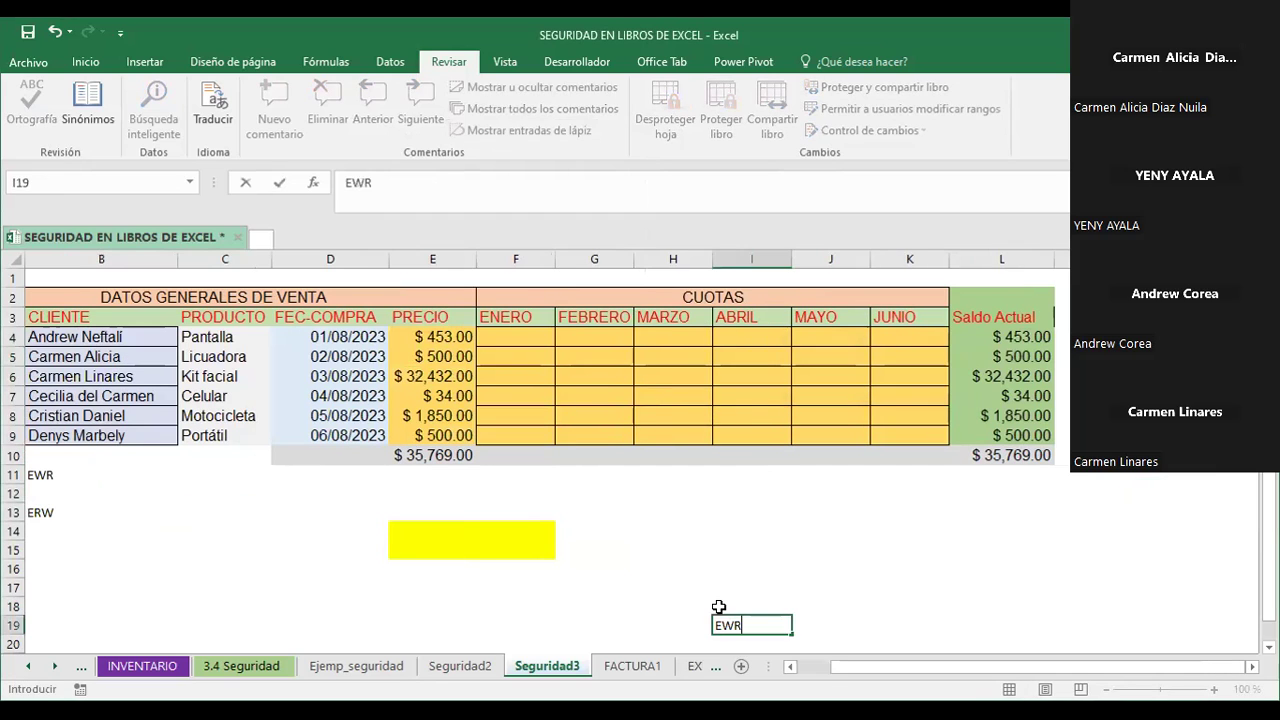
pyautogui.click(1060, 455)
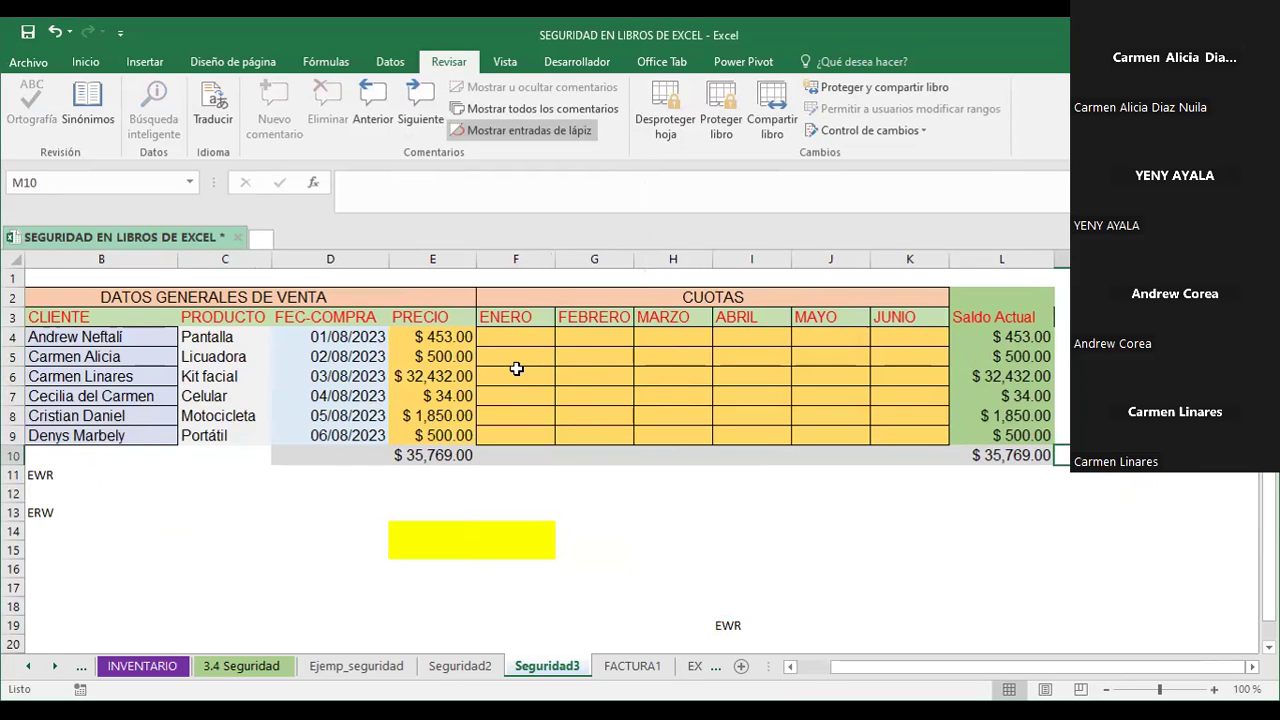
pyautogui.click(518, 337)
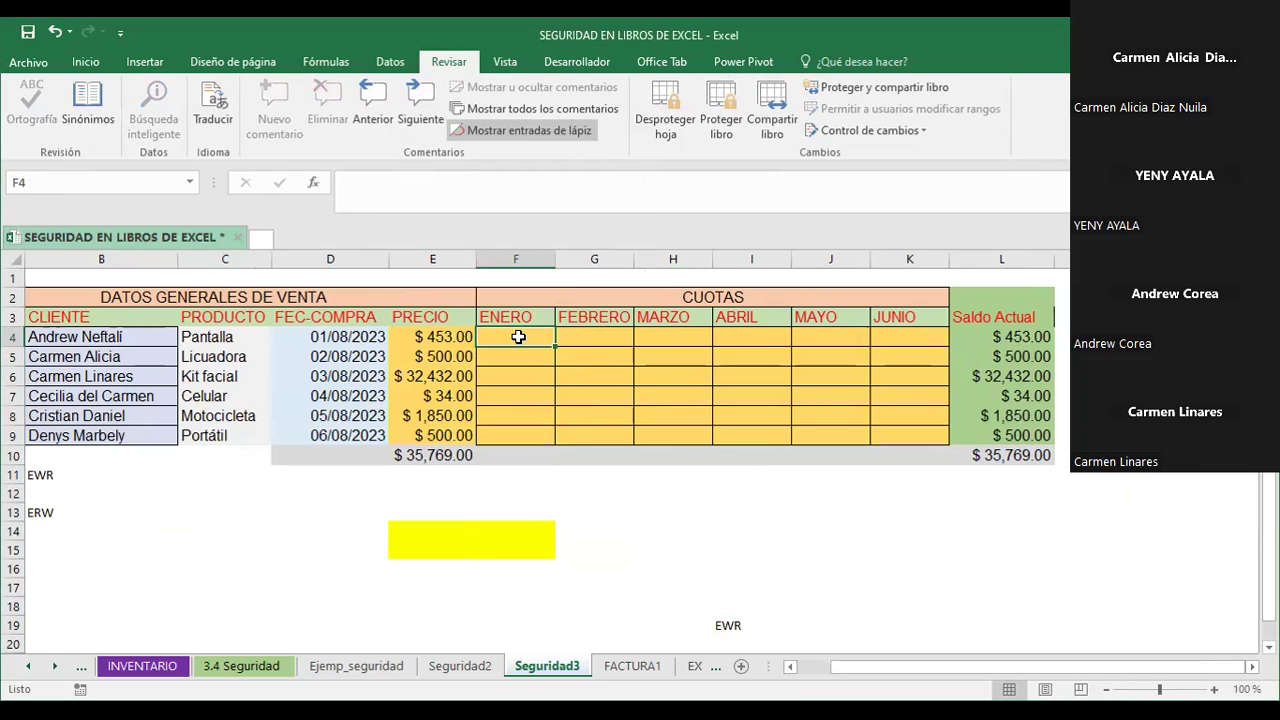
# Enter January payments of 50 in F4 and 32 in F5.
pyautogui.write('50')
pyautogui.press('Return')
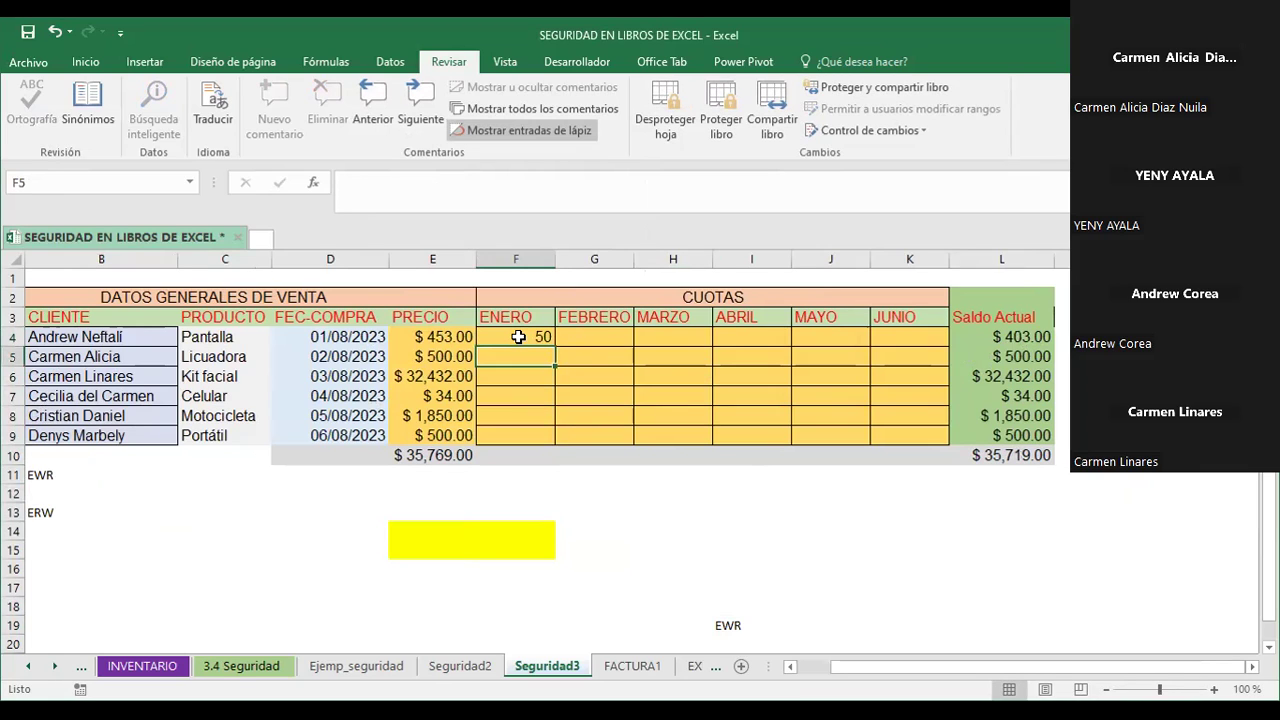
pyautogui.write('32')
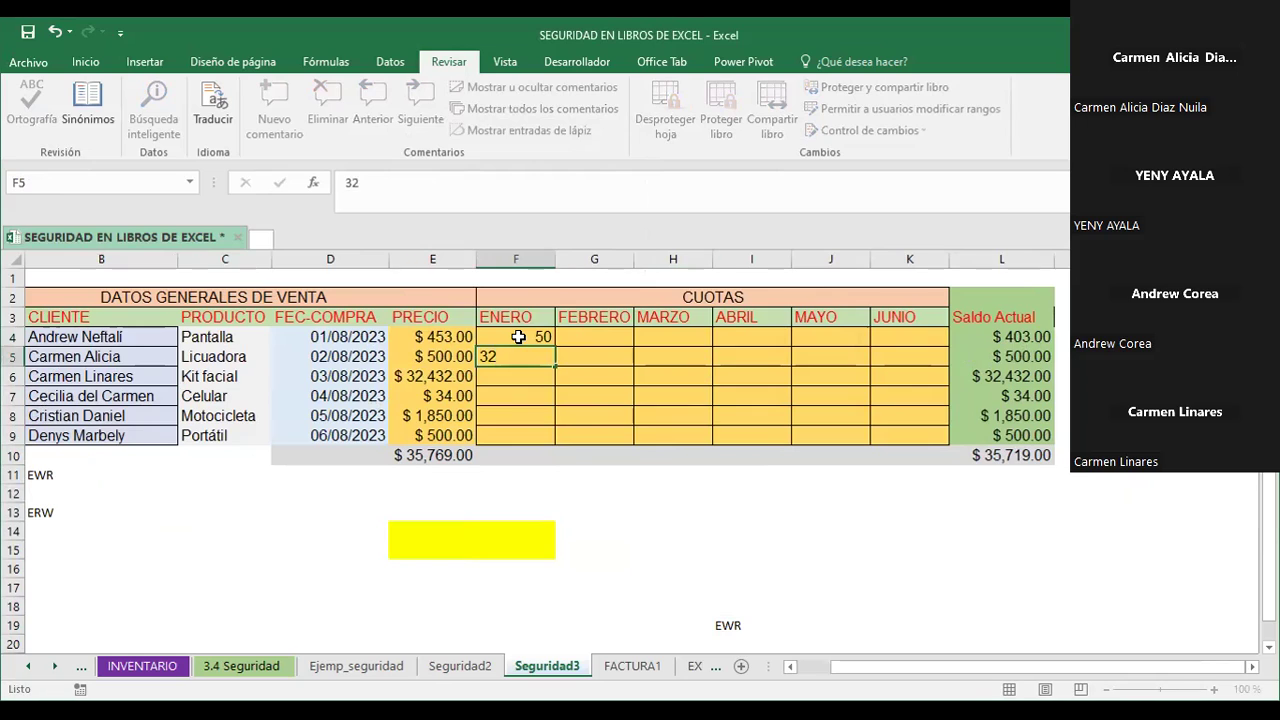
pyautogui.press('Return')
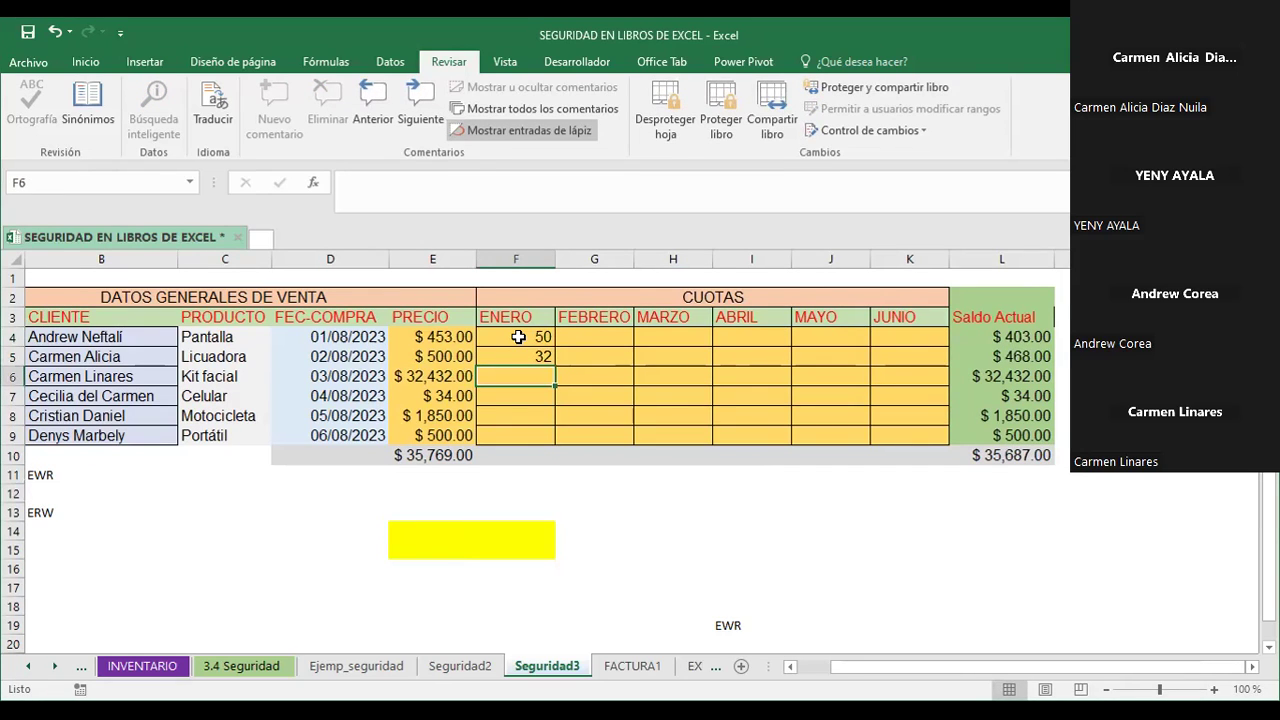
# Verify that deleting the locked price E5 and client name B4 is blocked.
pyautogui.click(455, 354)
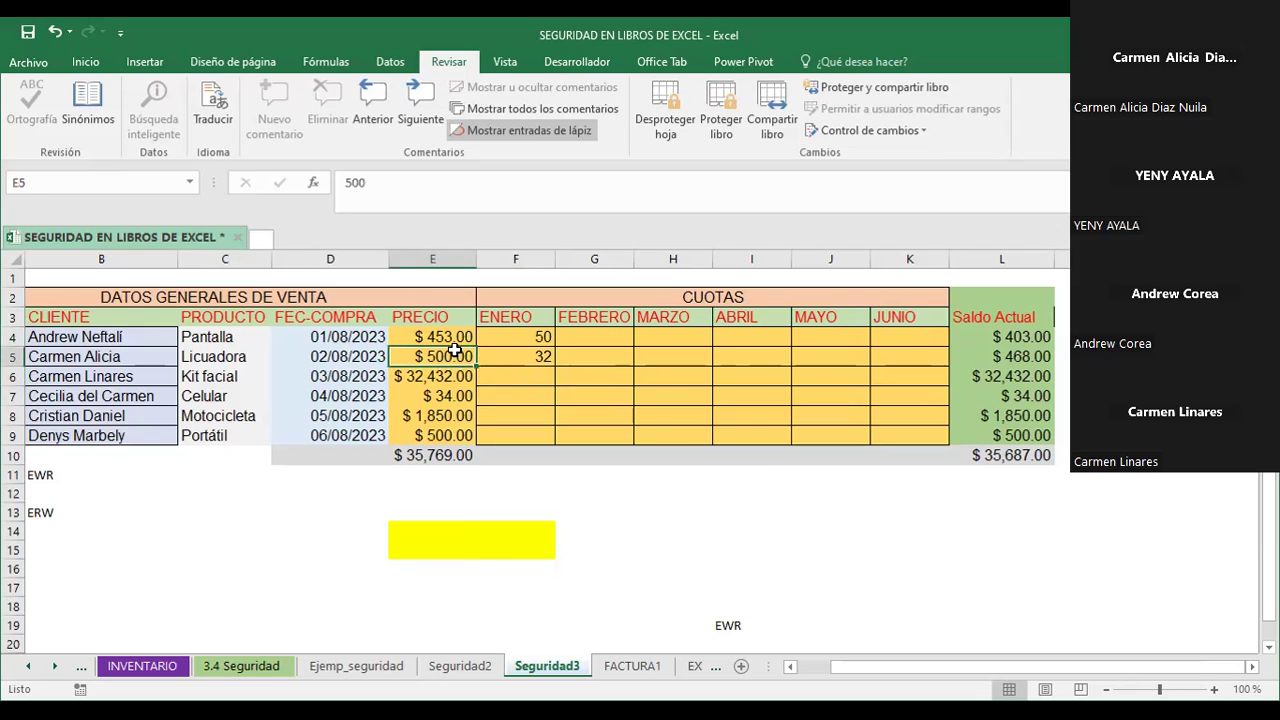
pyautogui.press('Delete')
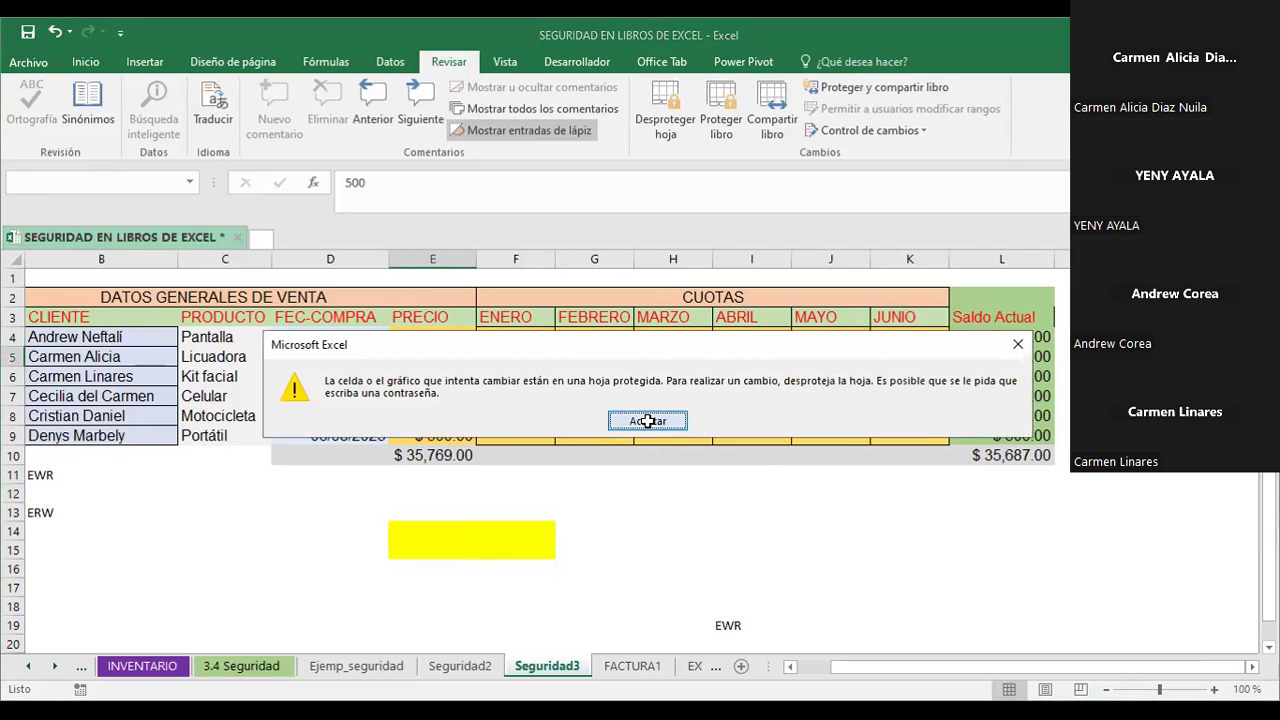
pyautogui.click(648, 502)
pyautogui.click(88, 340)
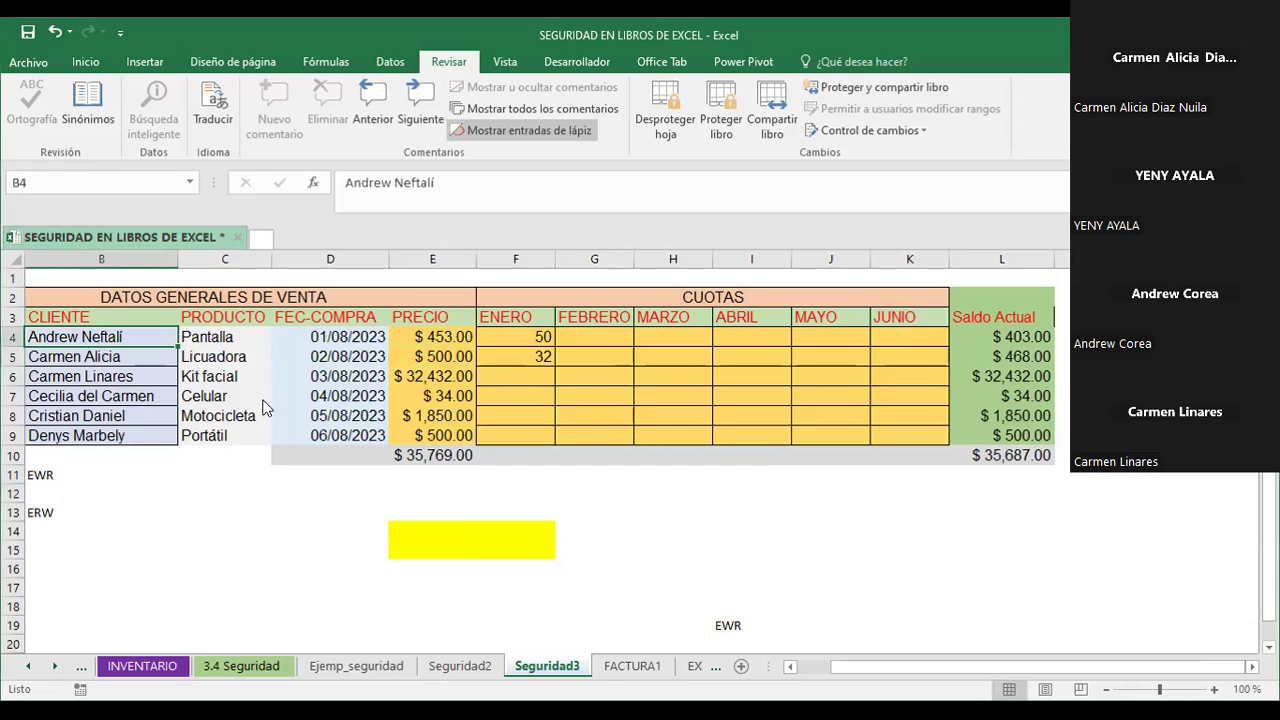
pyautogui.press('Delete')
pyautogui.click(624, 424)
# Enter 23432 in N5 and clear the 50 payment from F4.
pyautogui.click(672, 415)
pyautogui.click(1170, 356)
pyautogui.write('23432')
pyautogui.press('Return')
pyautogui.click(1170, 356)
pyautogui.click(1165, 396)
pyautogui.click(1165, 356)
pyautogui.click(1128, 478)
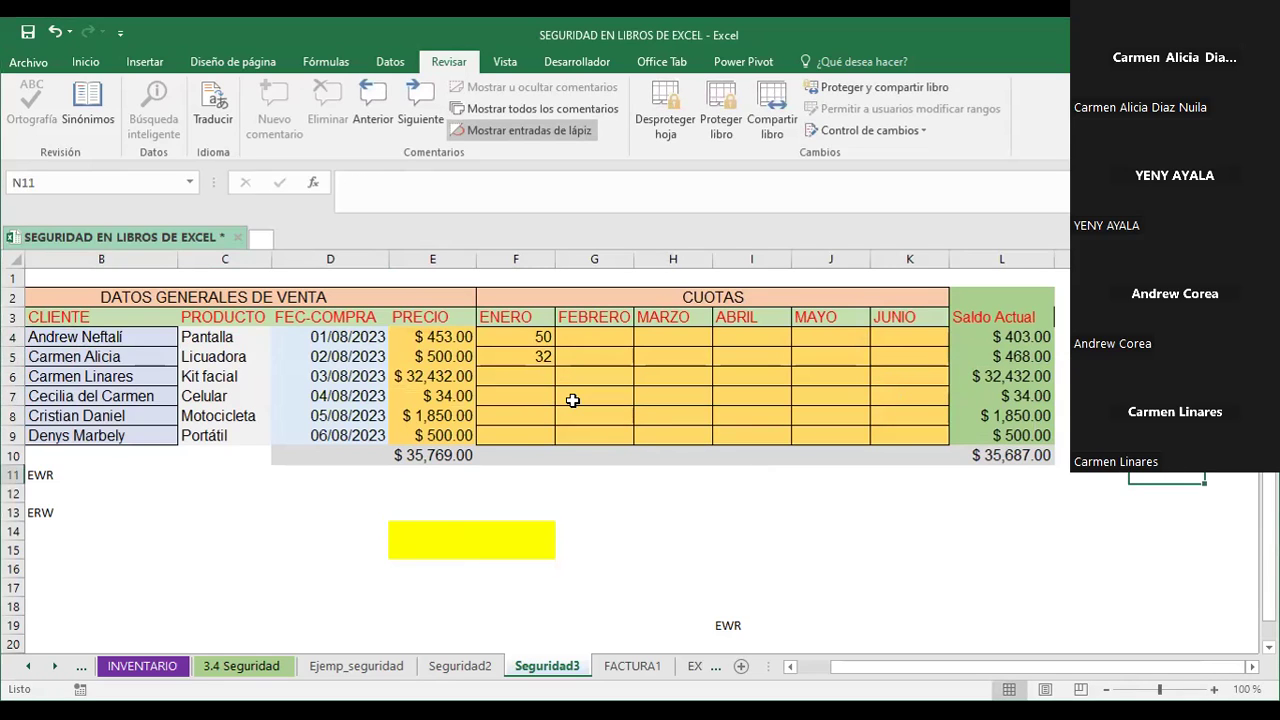
pyautogui.click(536, 340)
pyautogui.press('Delete')
pyautogui.click(541, 358)
# Confirm locked cells E8, B6 and L6 reject edits, then switch to the FACTURA1 sheet.
pyautogui.click(450, 415)
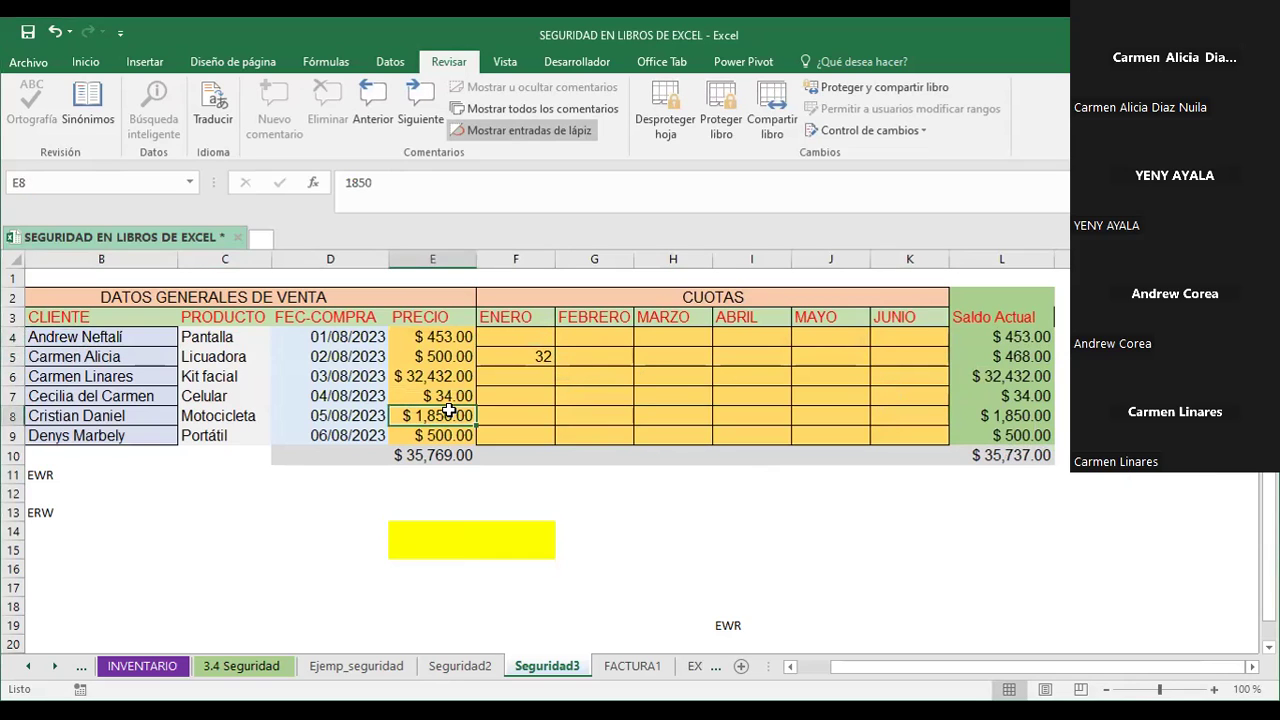
pyautogui.doubleClick(455, 418)
pyautogui.click(645, 421)
pyautogui.click(80, 378)
pyautogui.doubleClick(84, 382)
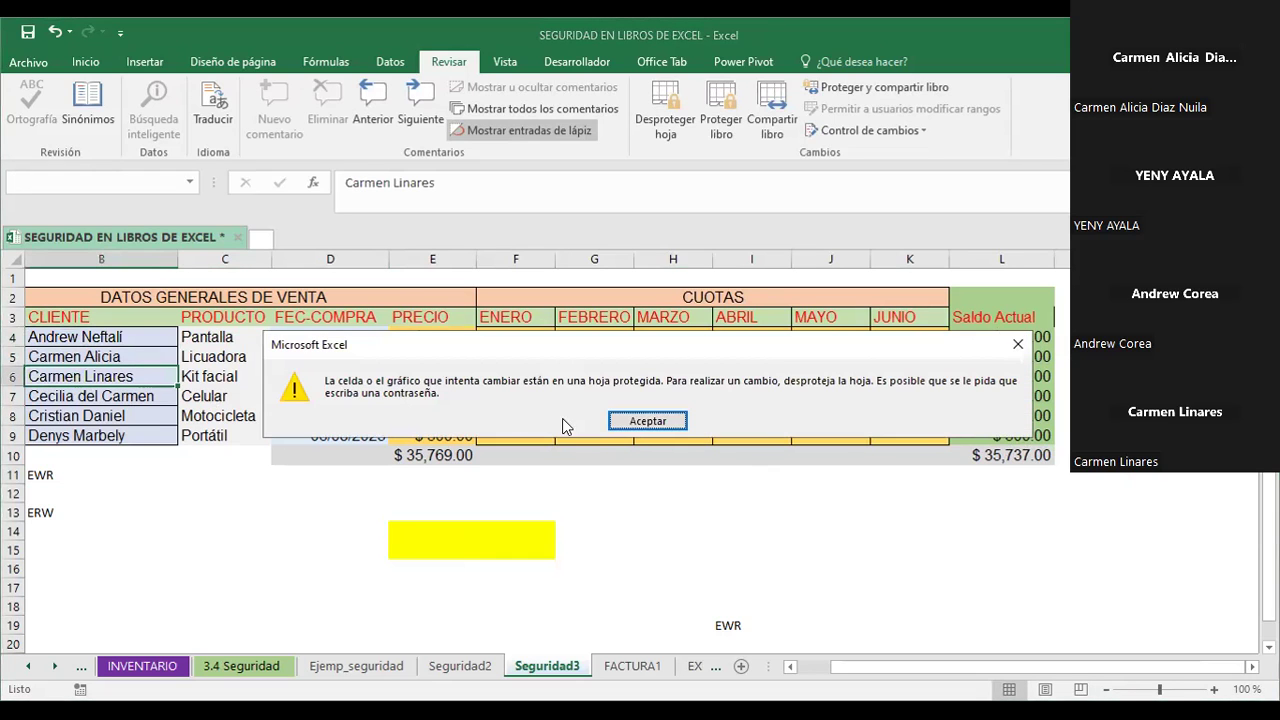
pyautogui.click(645, 421)
pyautogui.click(1005, 376)
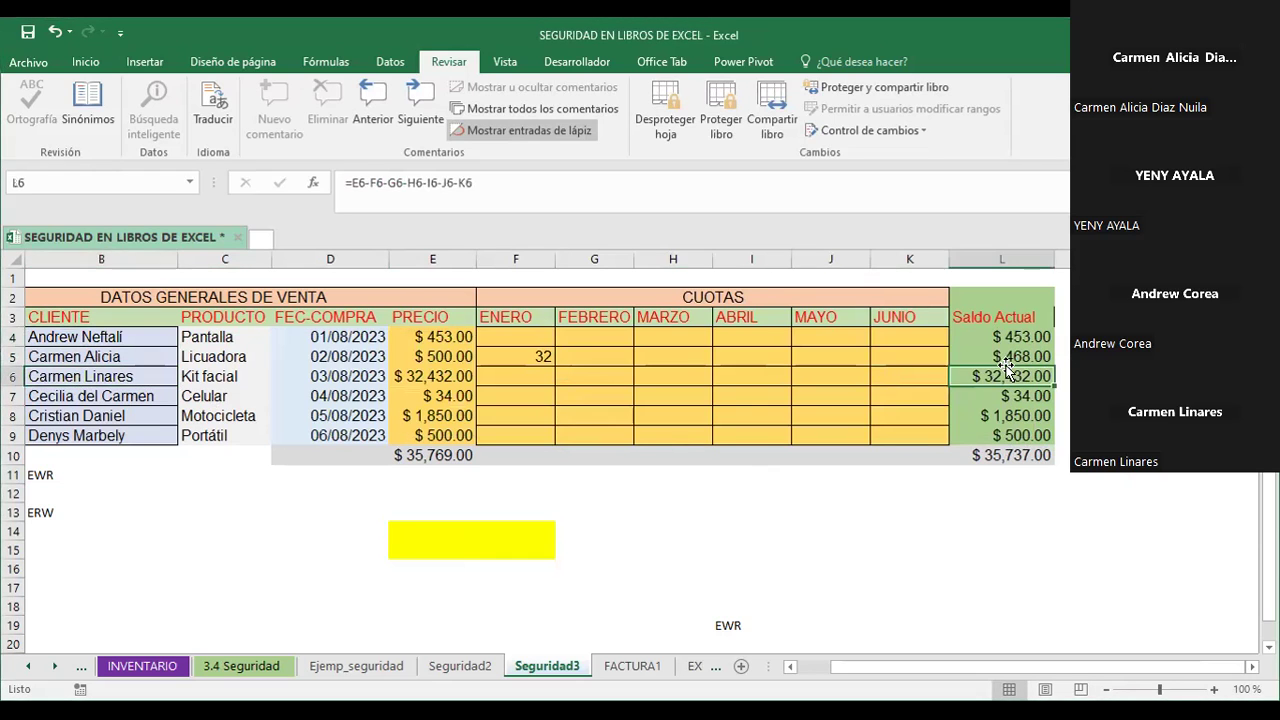
pyautogui.doubleClick(1005, 376)
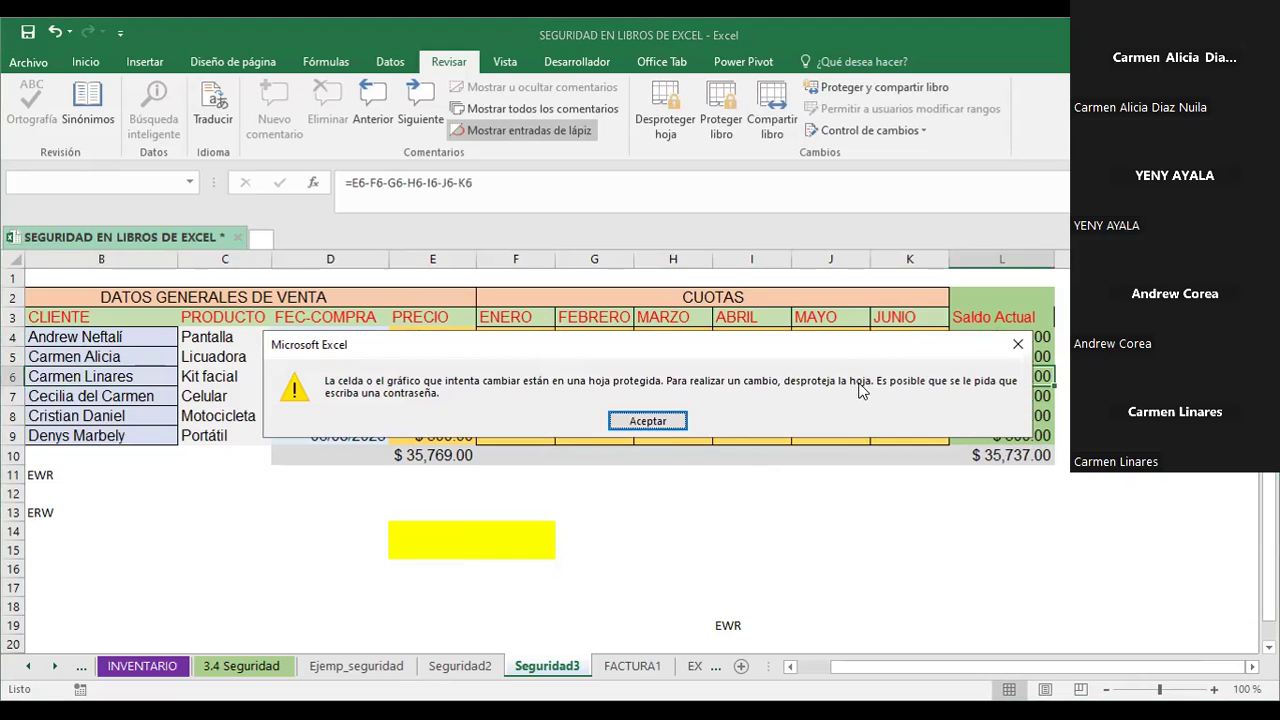
pyautogui.click(660, 421)
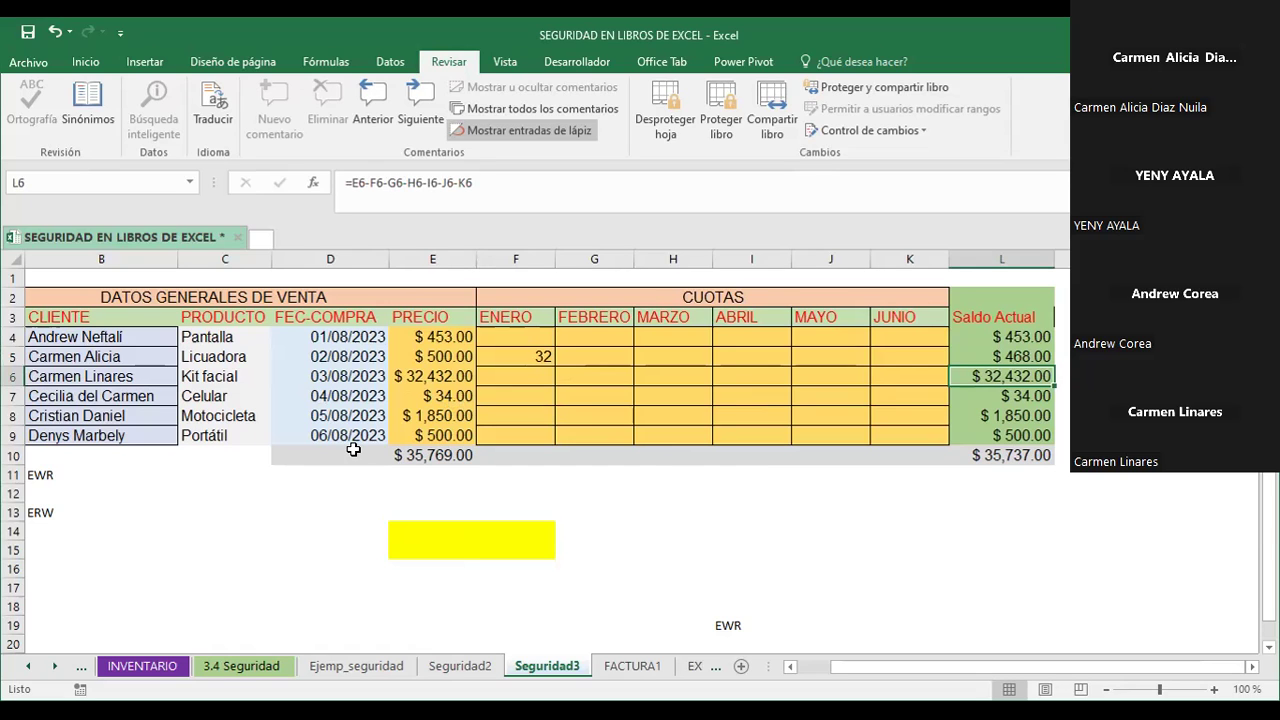
pyautogui.click(630, 666)
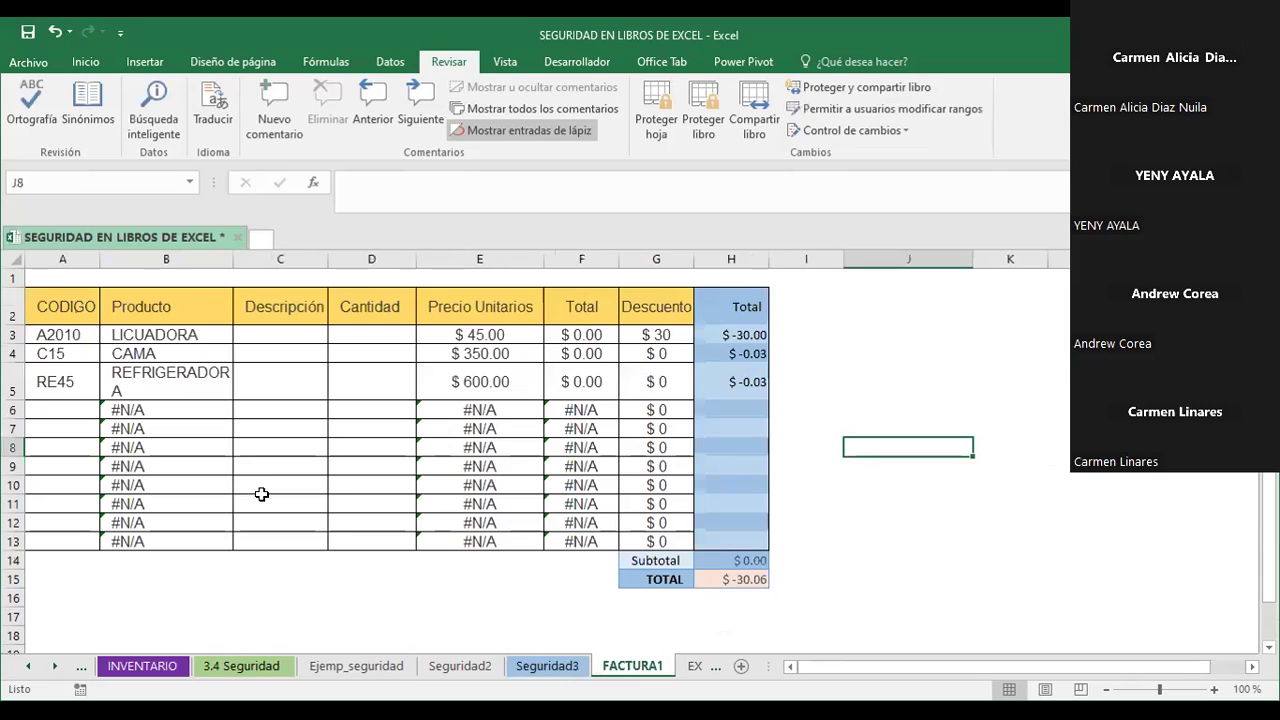
pyautogui.click(943, 367)
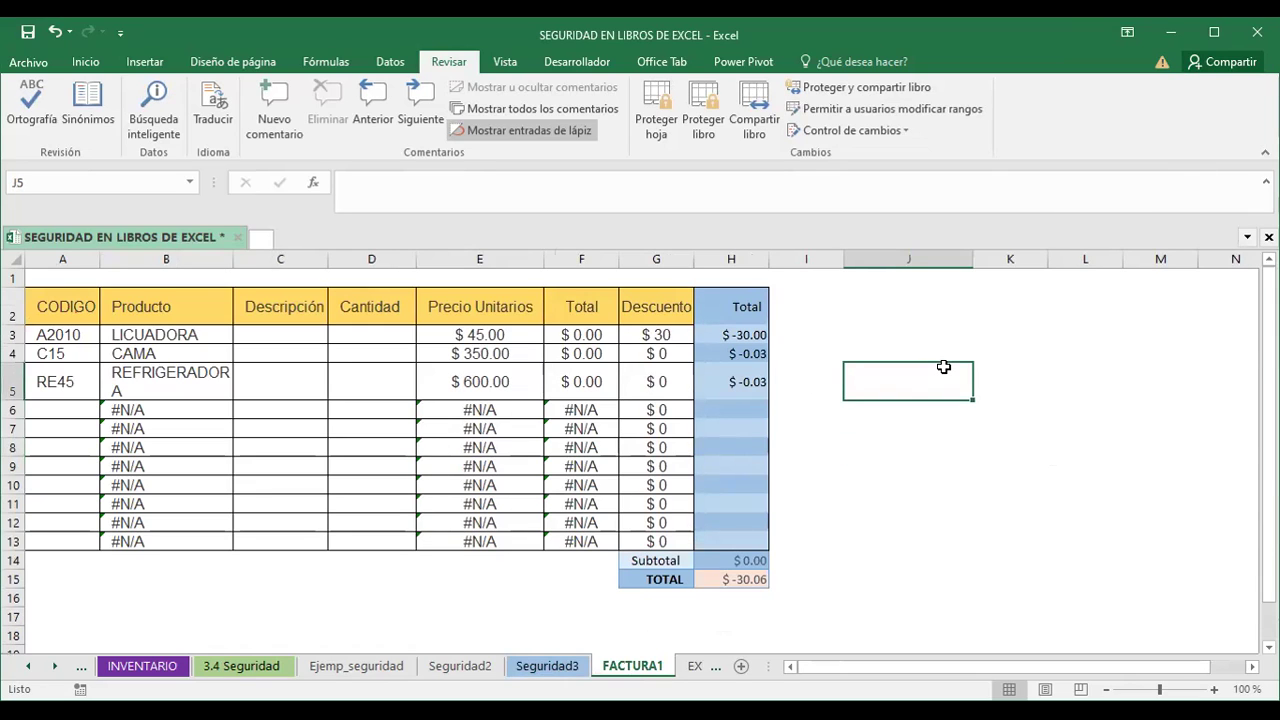
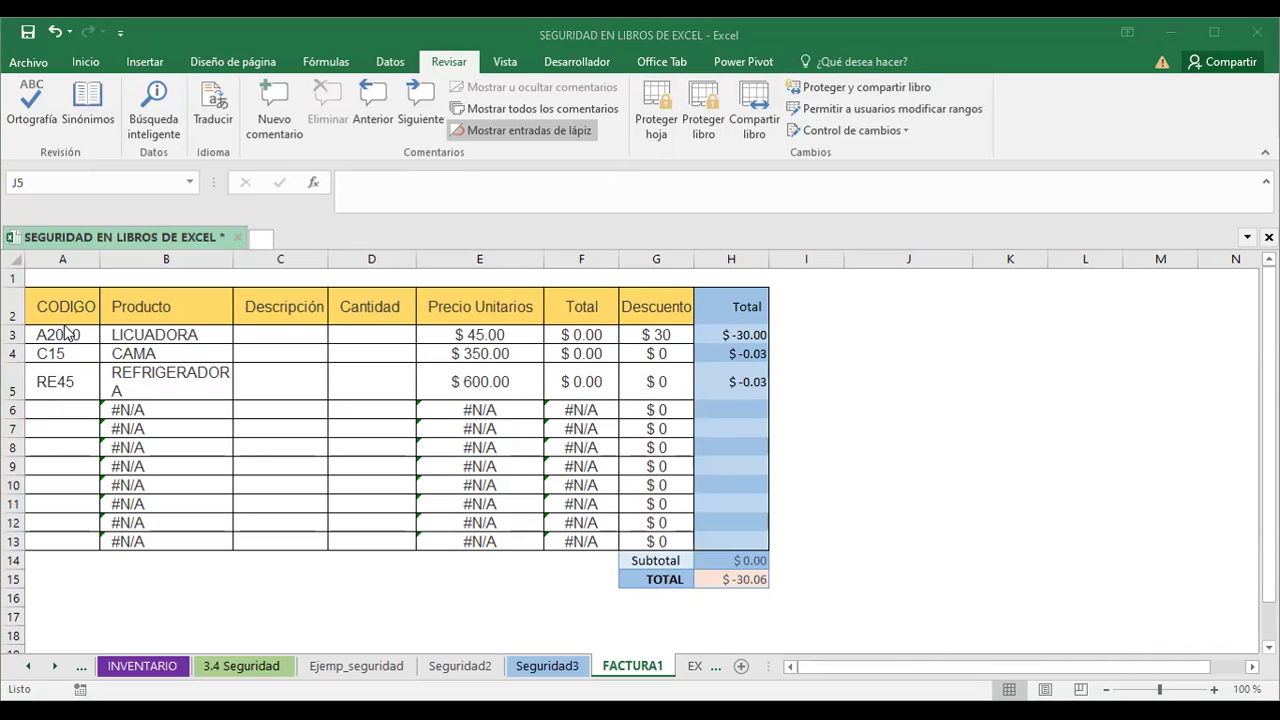
# After checking A3's code list and B3's lookup formula, delete the FACTURA1 codes in A3, A4 and A5.
pyautogui.click(62, 333)
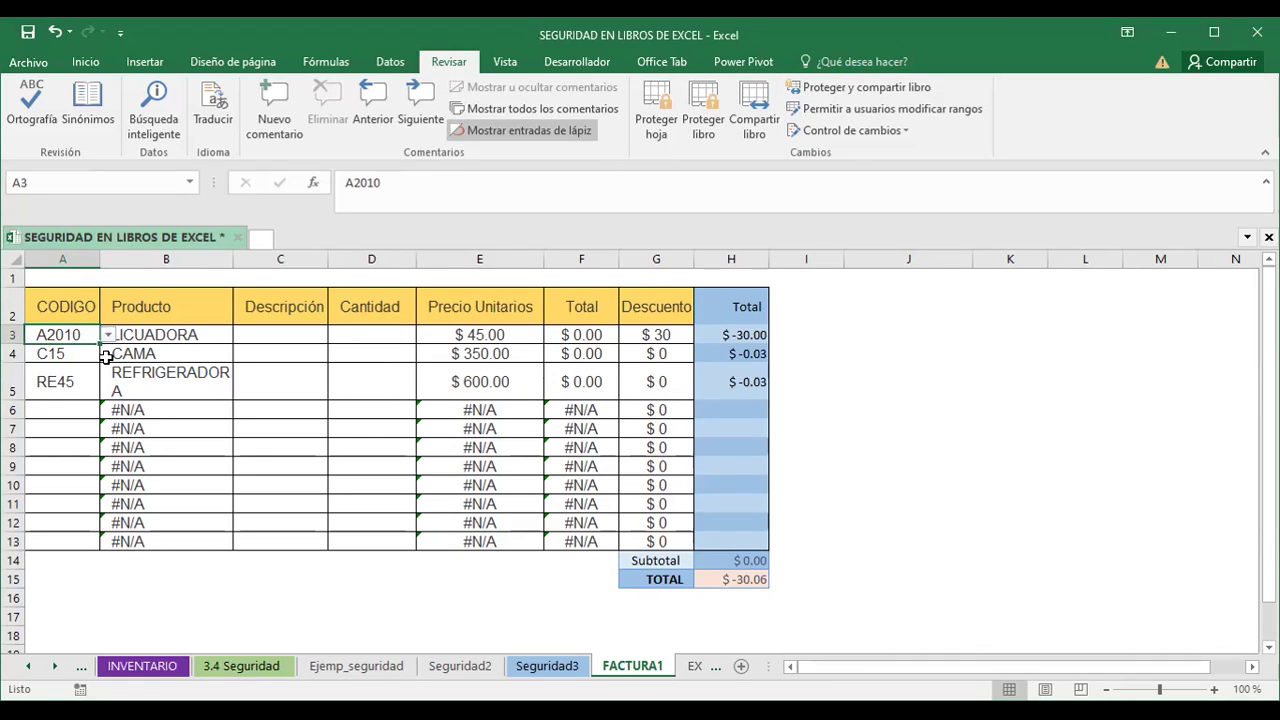
pyautogui.click(108, 336)
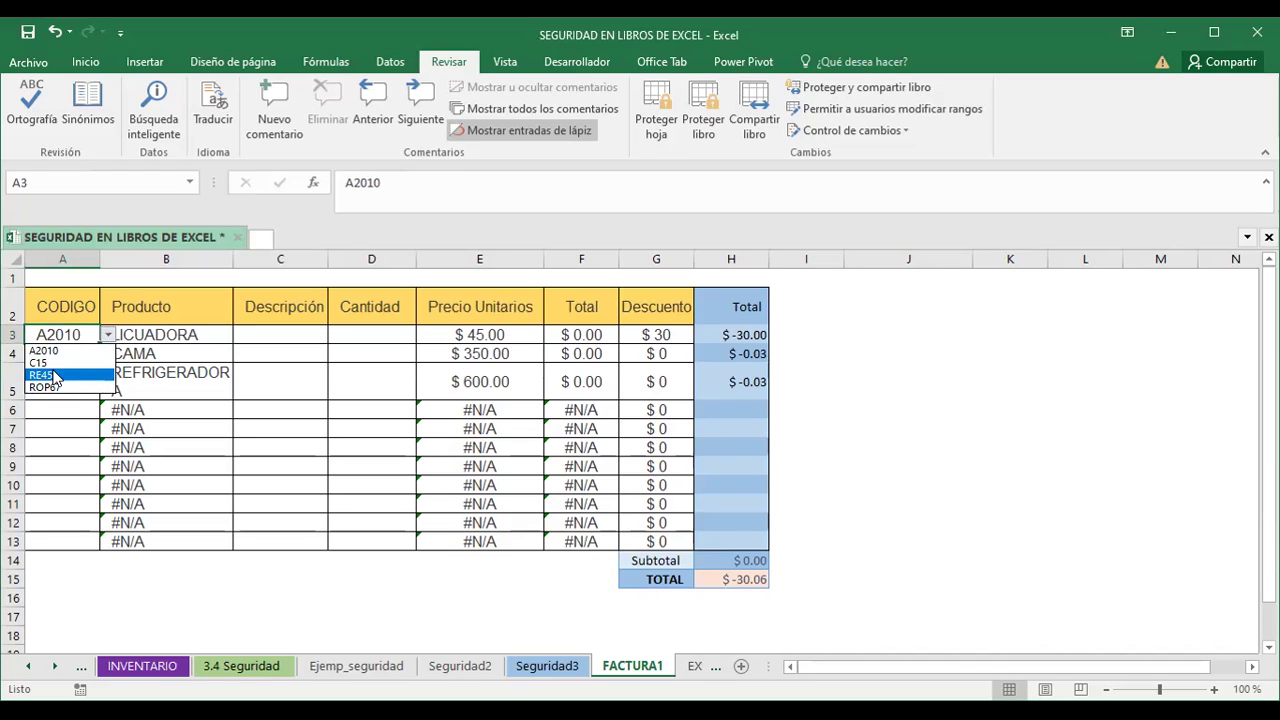
pyautogui.click(130, 335)
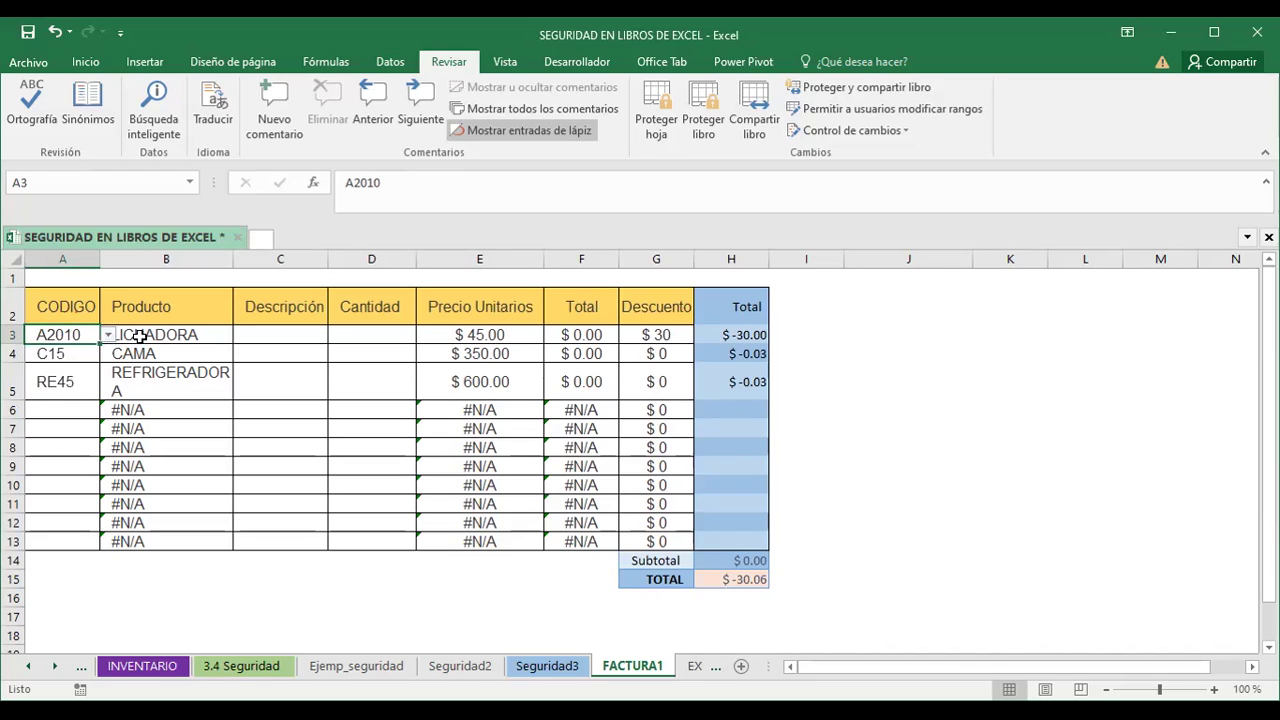
pyautogui.click(62, 335)
pyautogui.press('BackSpace')
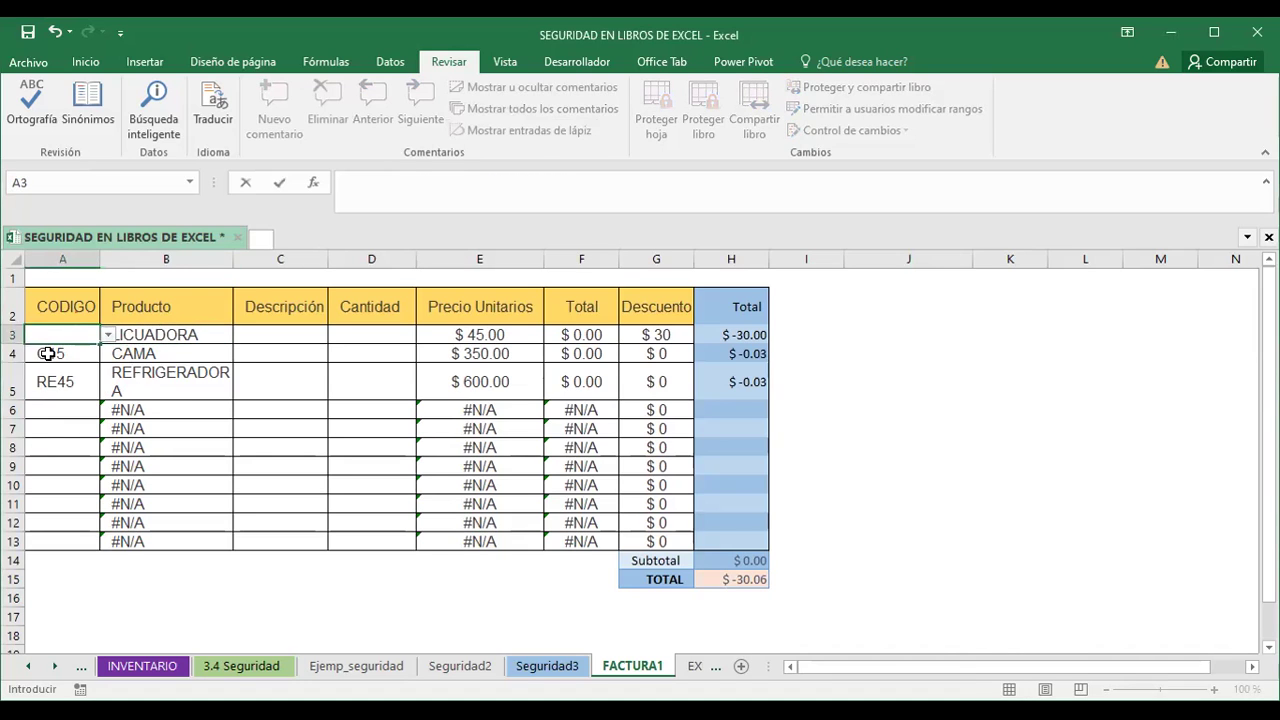
pyautogui.click(45, 354)
pyautogui.press('Delete')
pyautogui.click(50, 385)
pyautogui.press('Delete')
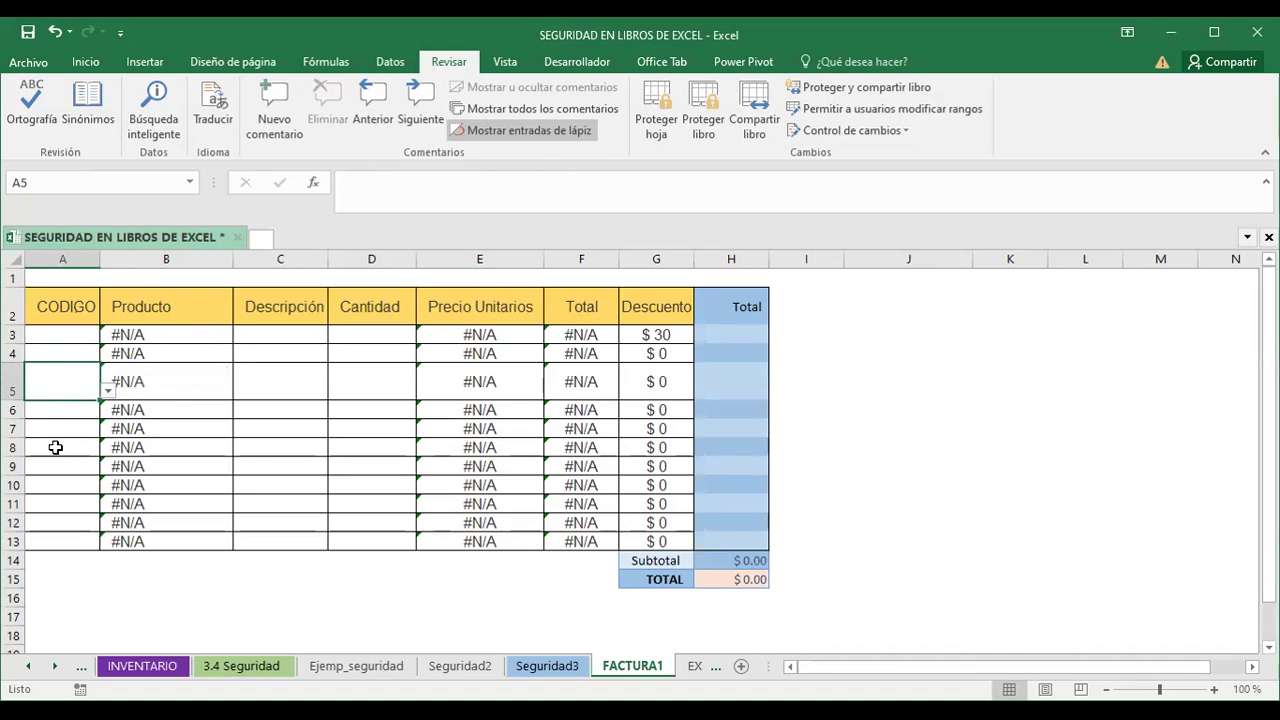
# Pick ROP67 from the A3 validation dropdown after checking the B3 lookup formula.
pyautogui.click(54, 446)
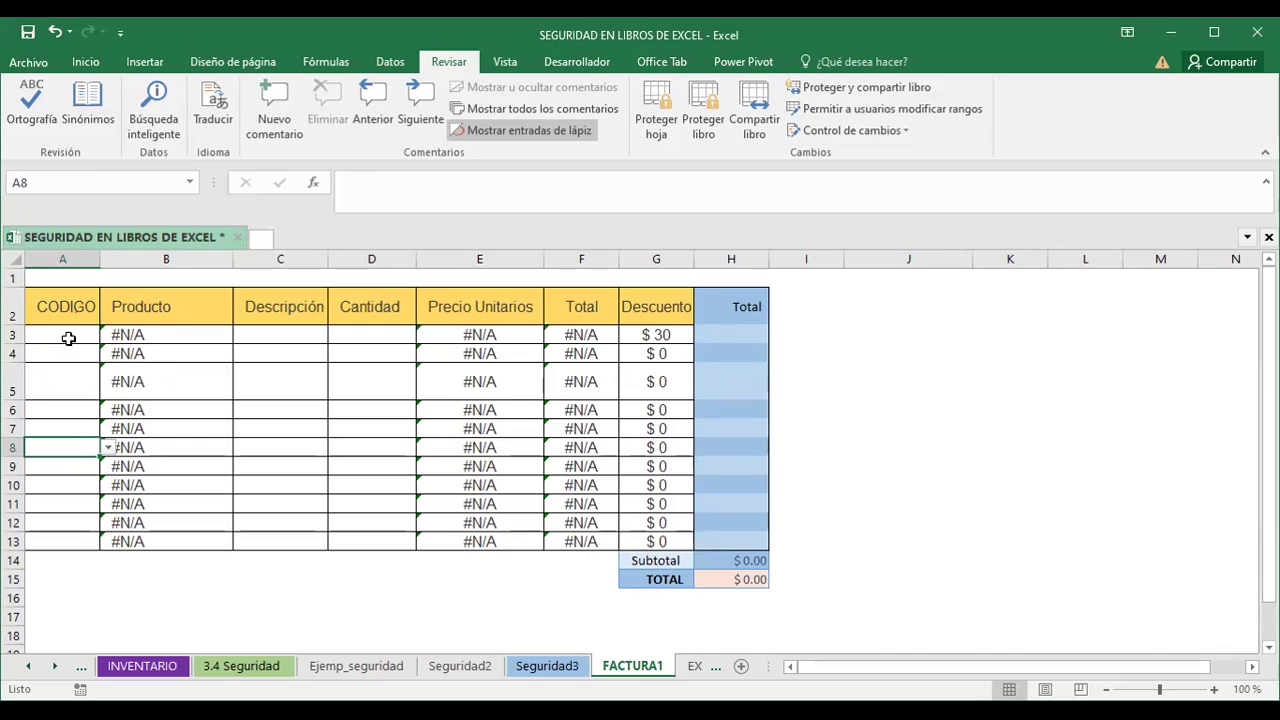
pyautogui.click(68, 338)
pyautogui.click(112, 338)
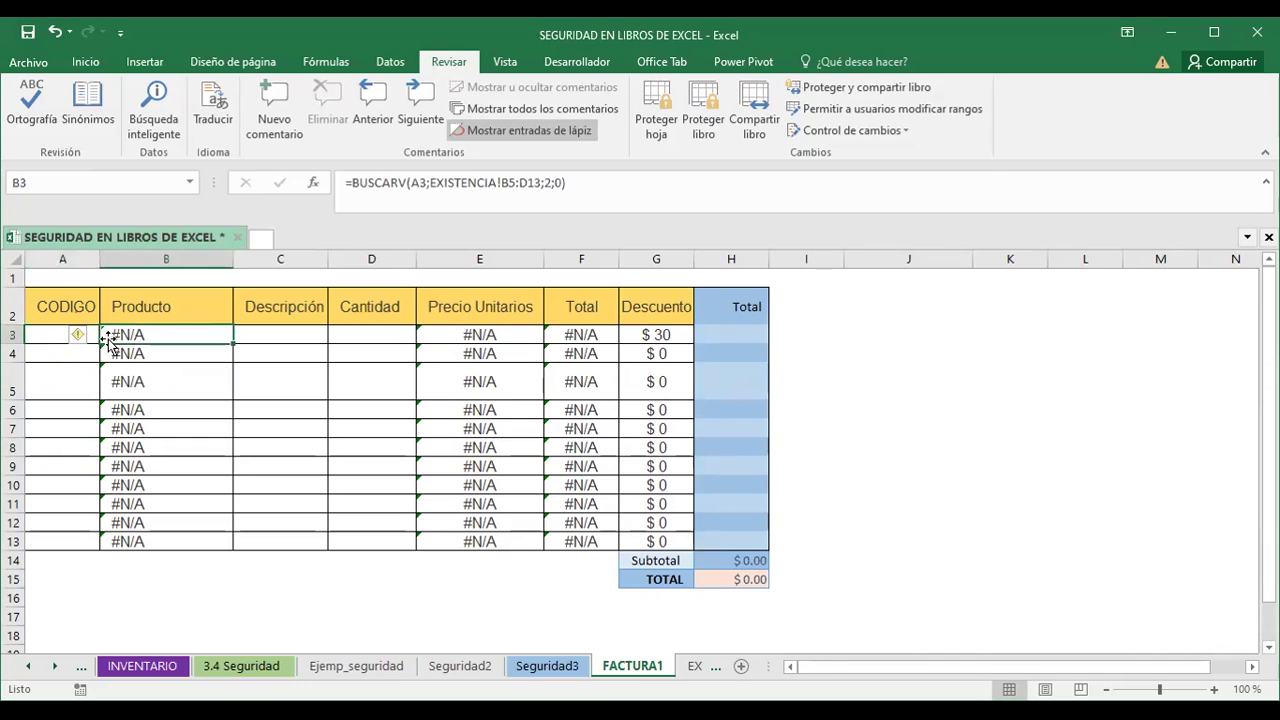
pyautogui.click(66, 335)
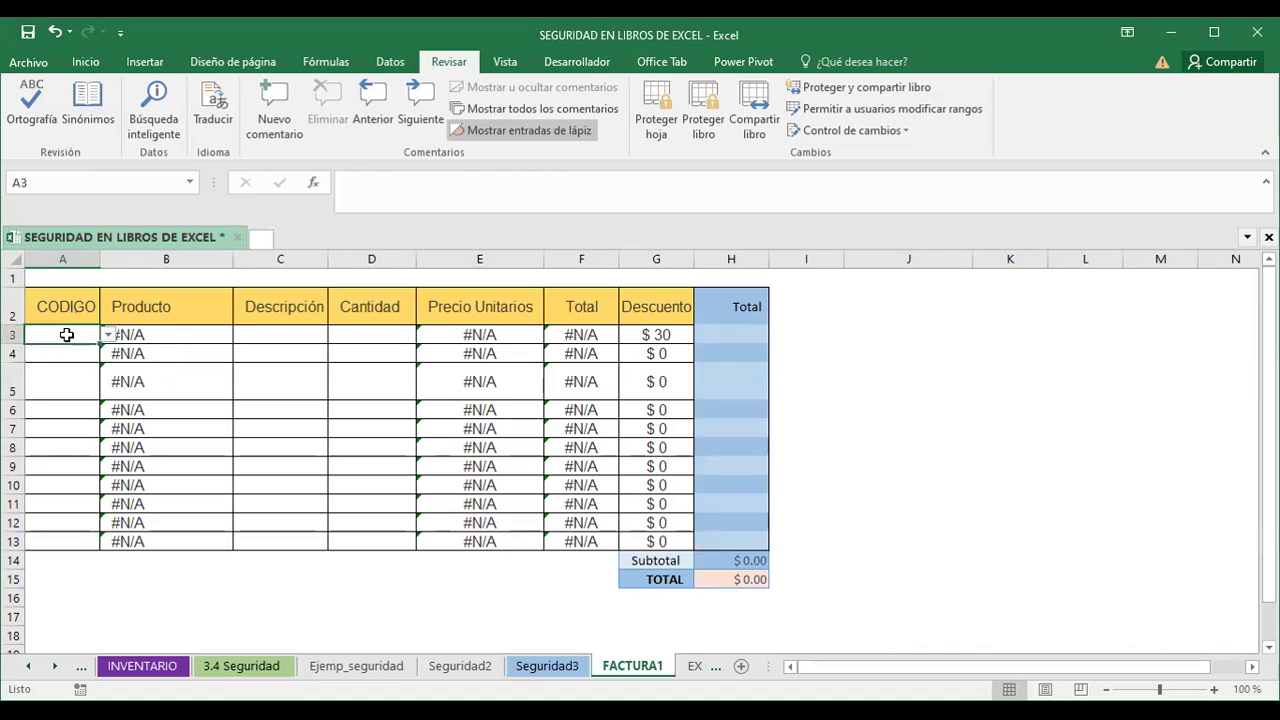
pyautogui.click(107, 335)
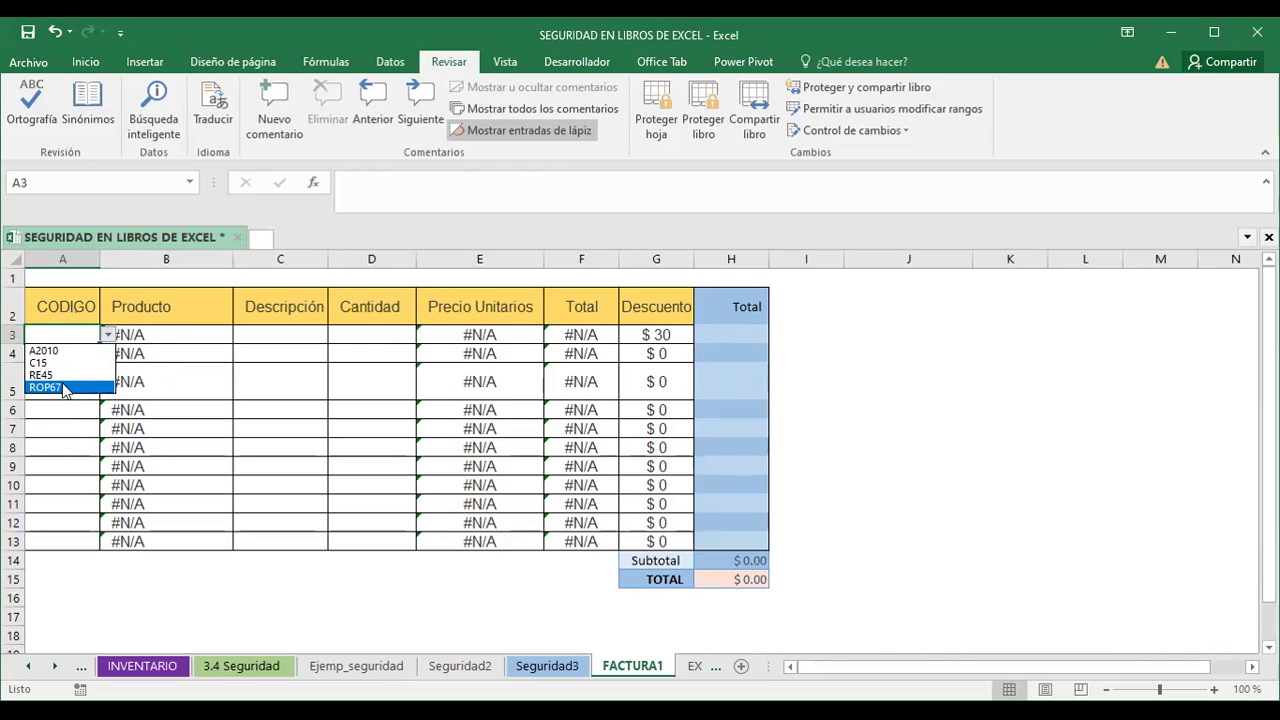
pyautogui.click(63, 389)
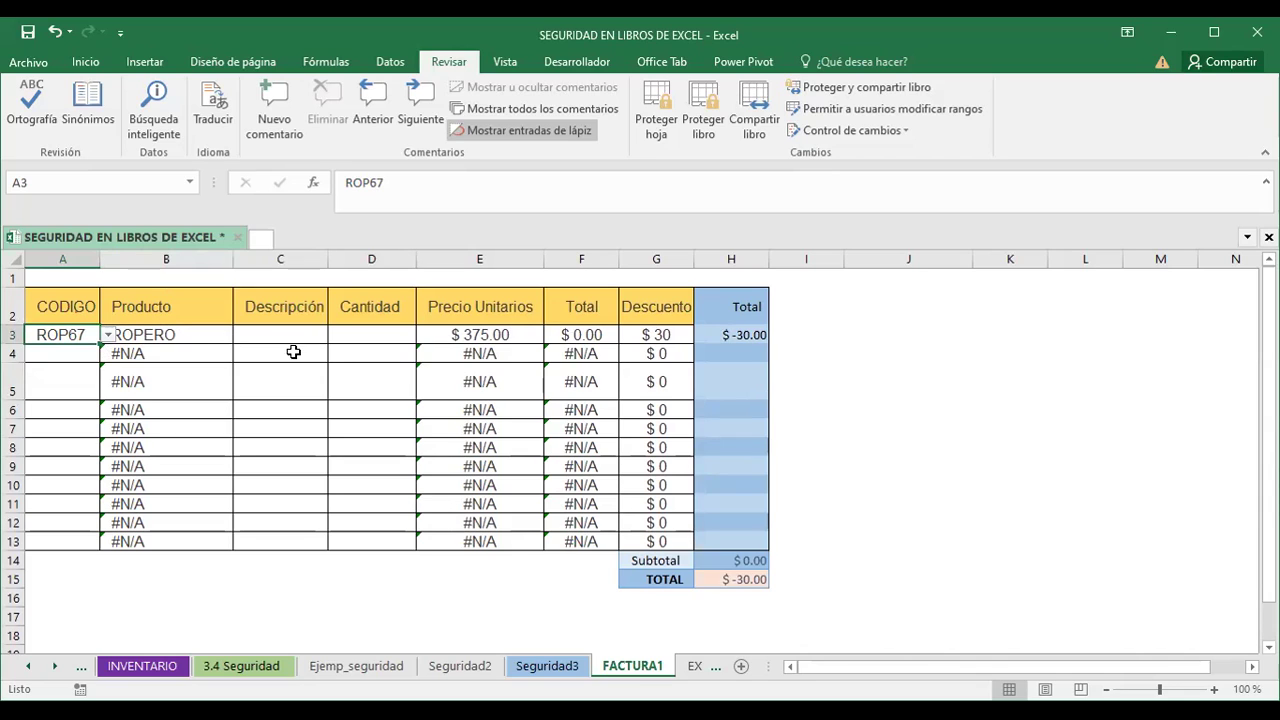
# Choose RE45 for A4 and A2010 for A5 from their dropdowns, then inspect B7's formula.
pyautogui.click(68, 350)
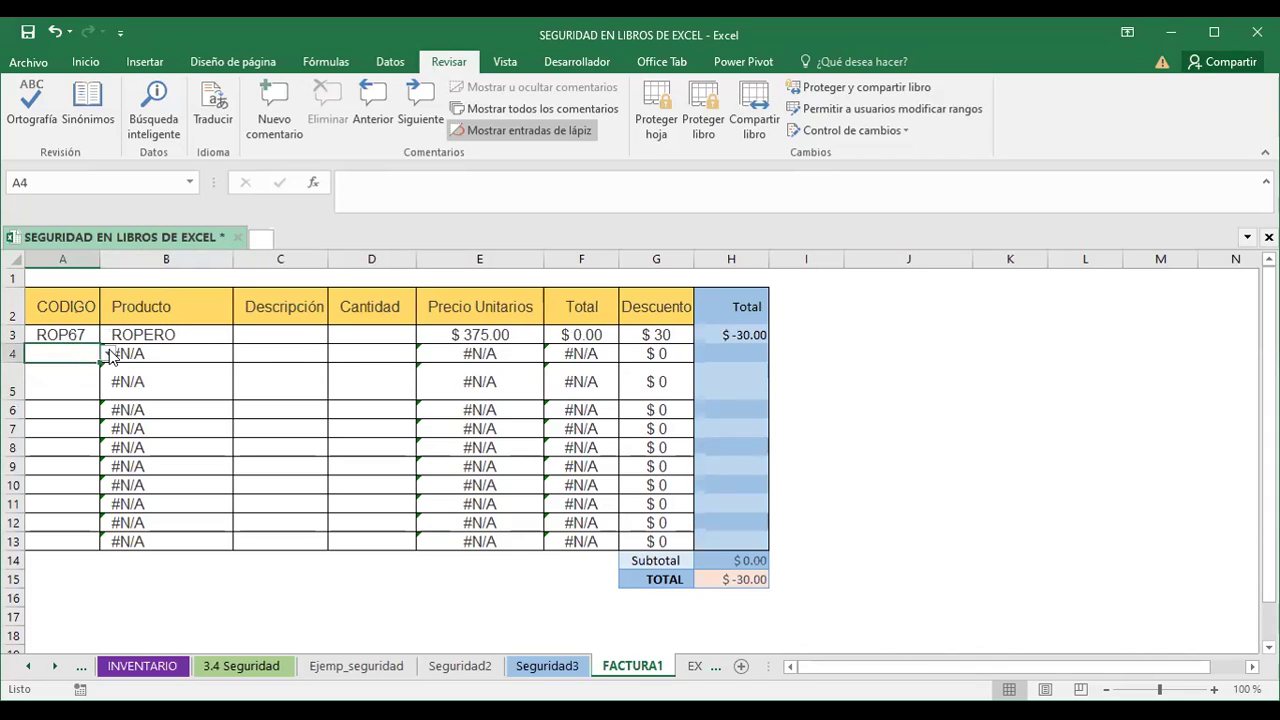
pyautogui.click(108, 354)
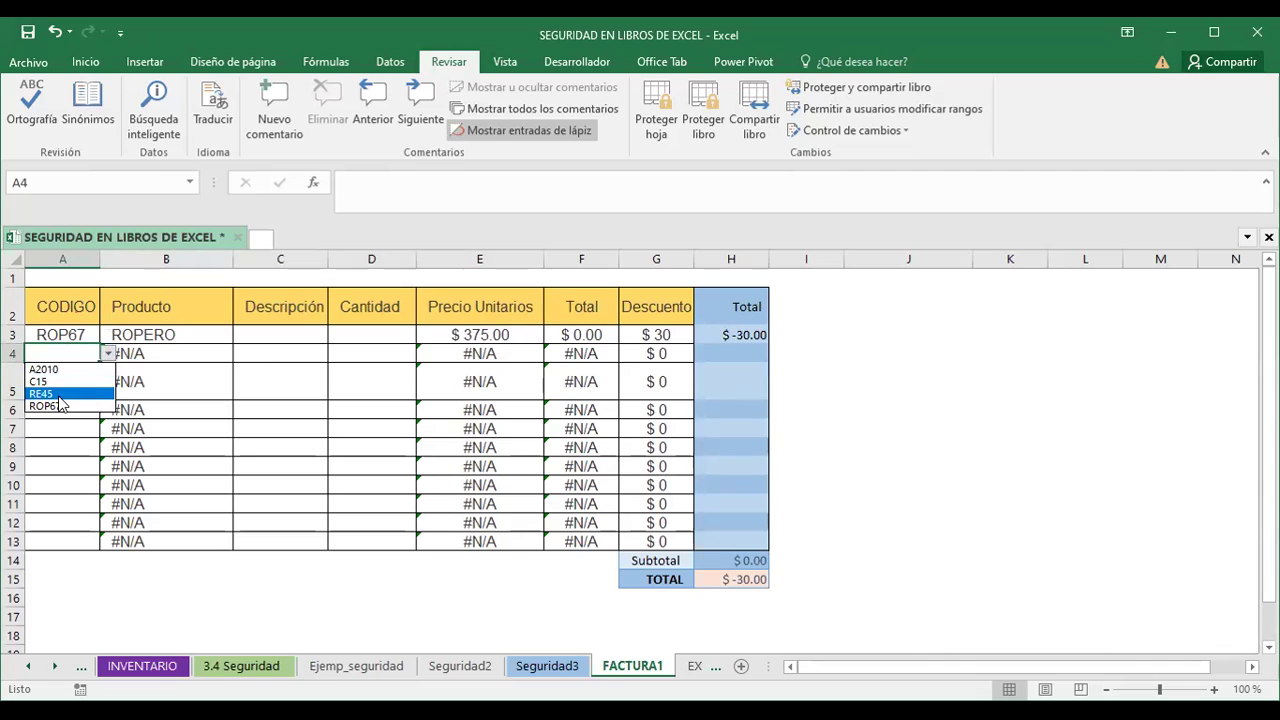
pyautogui.click(60, 394)
pyautogui.press('Return')
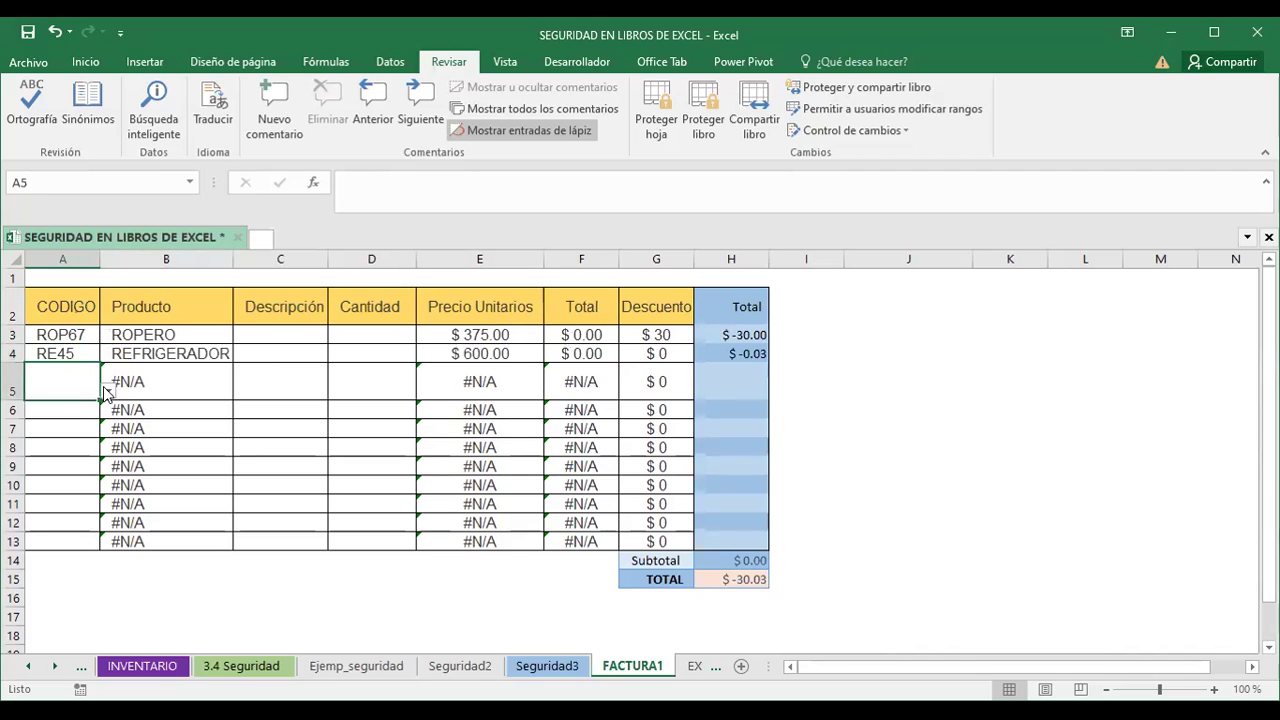
pyautogui.click(108, 393)
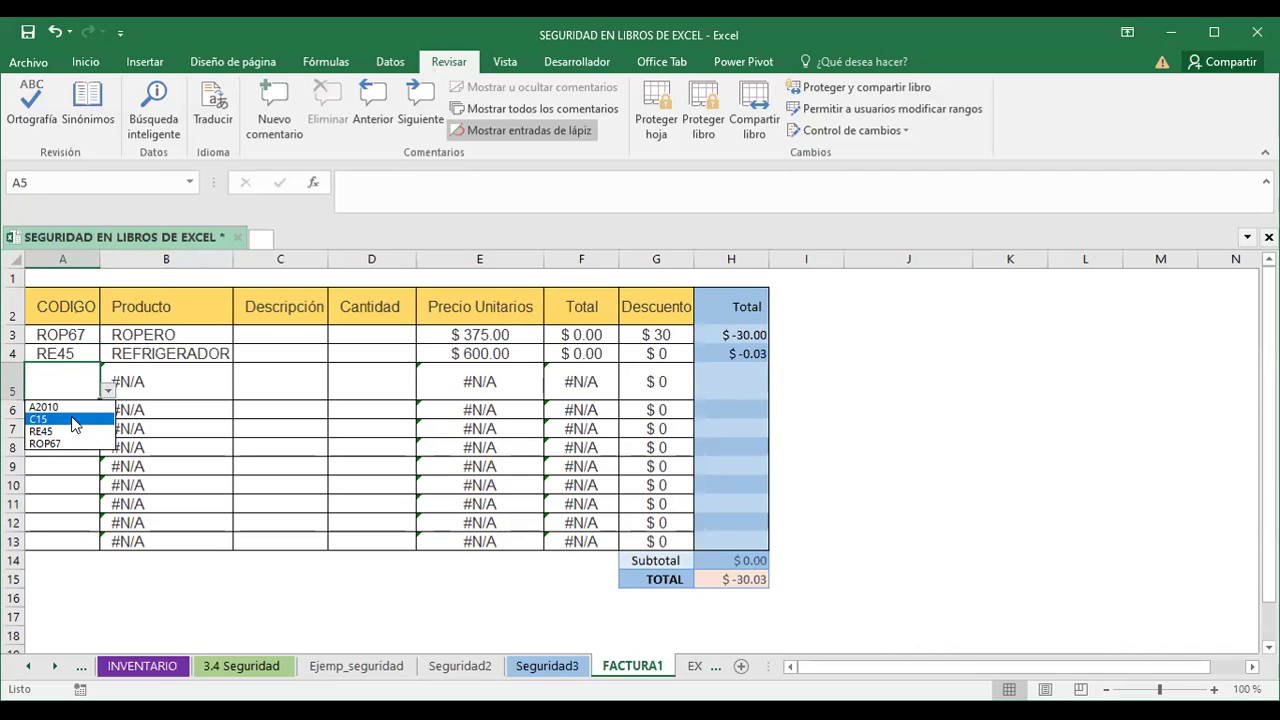
pyautogui.click(75, 407)
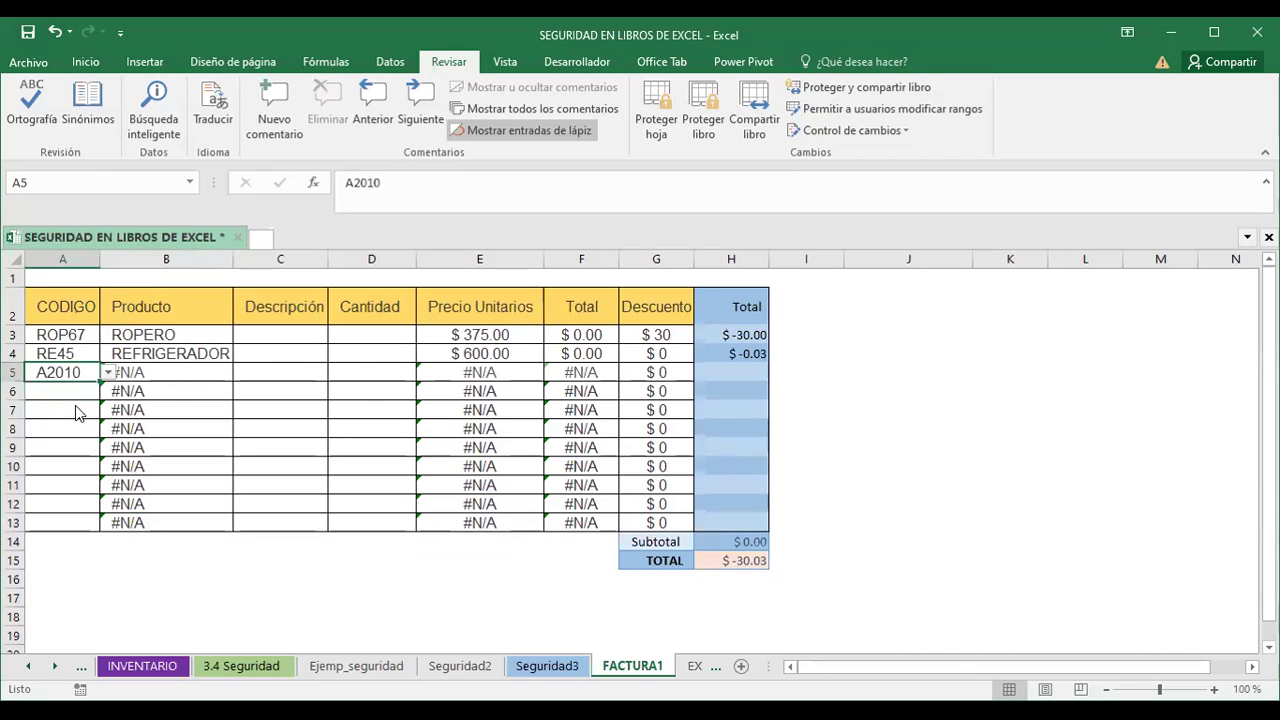
pyautogui.click(175, 404)
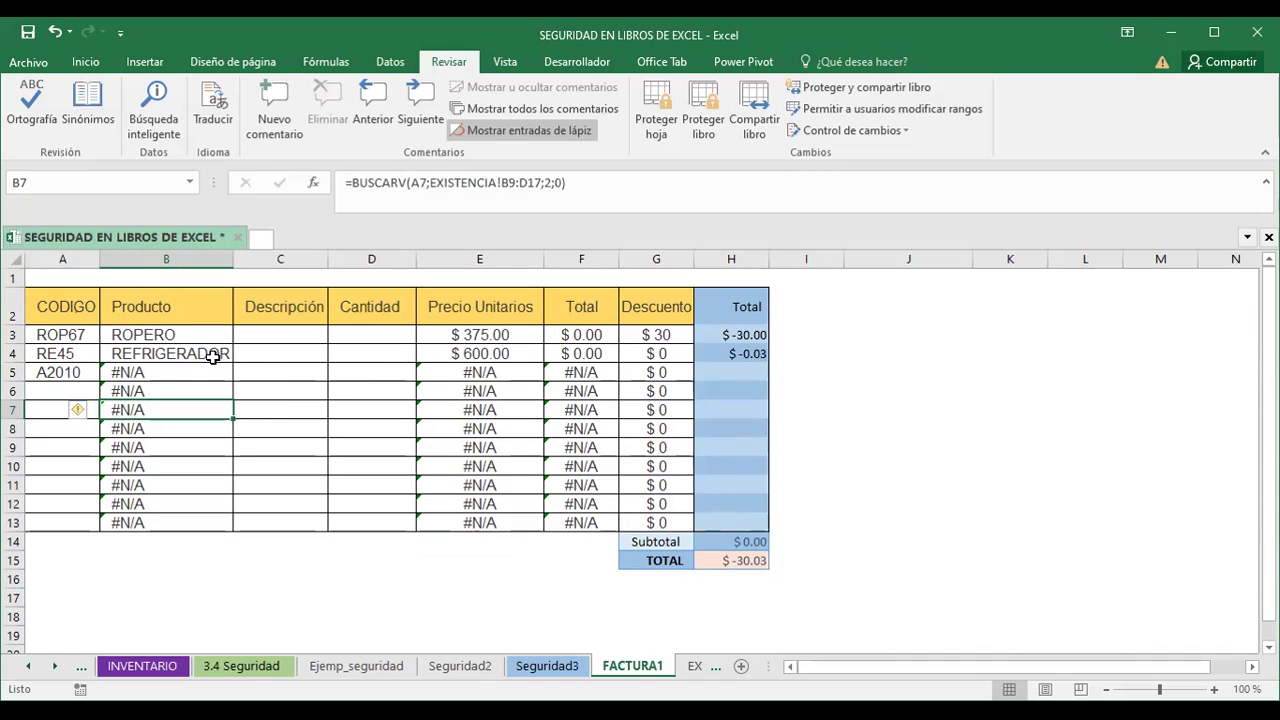
pyautogui.moveTo(743, 335); pyautogui.dragTo(754, 515)
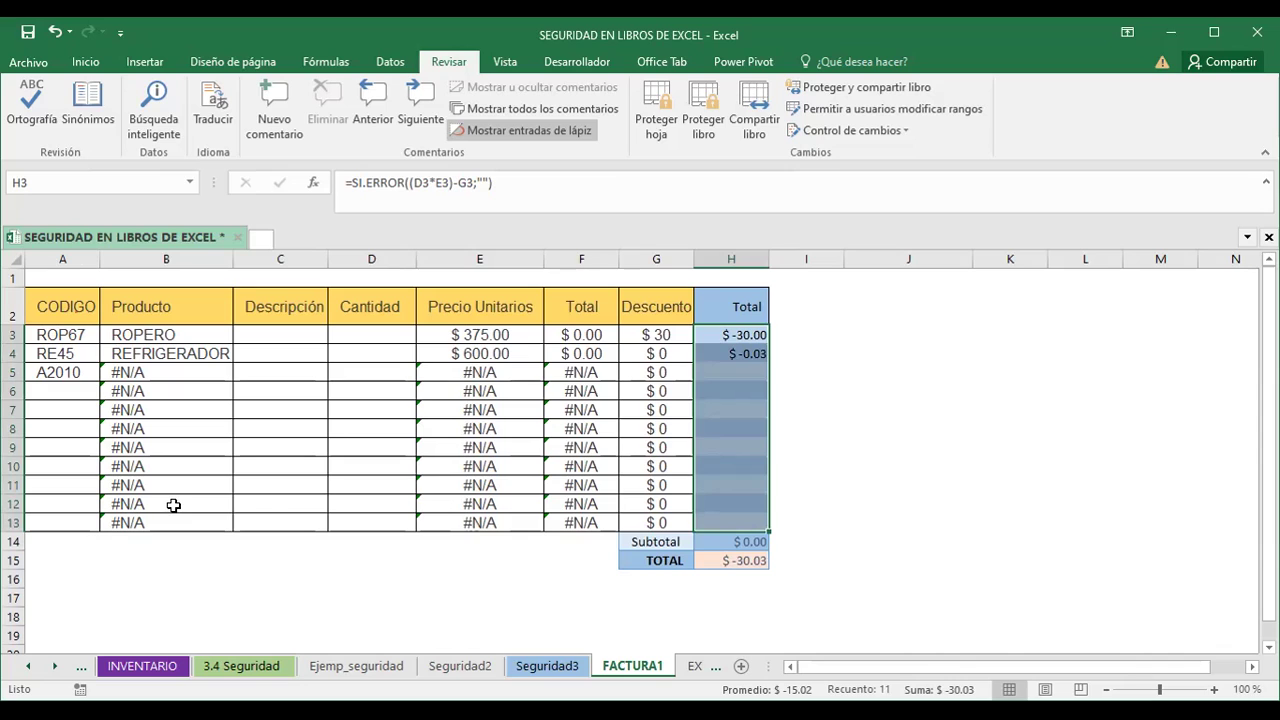
pyautogui.click(1003, 430)
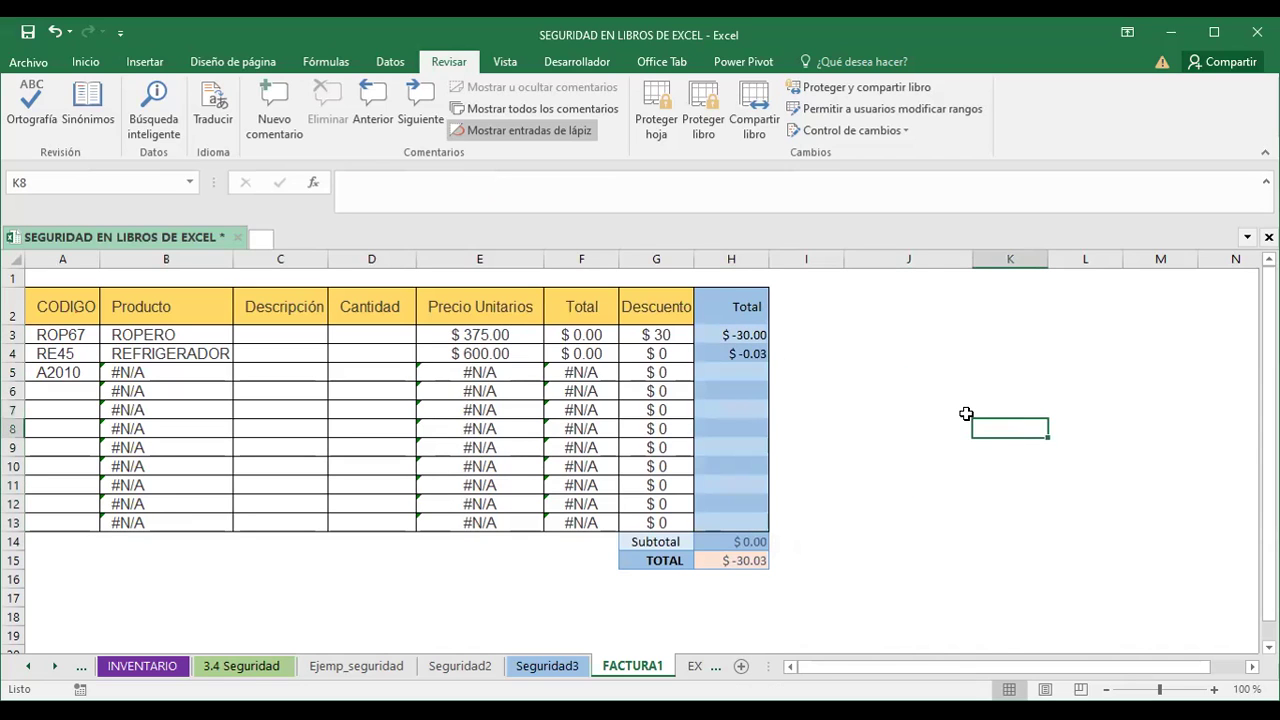
pyautogui.moveTo(748, 337); pyautogui.dragTo(724, 538)
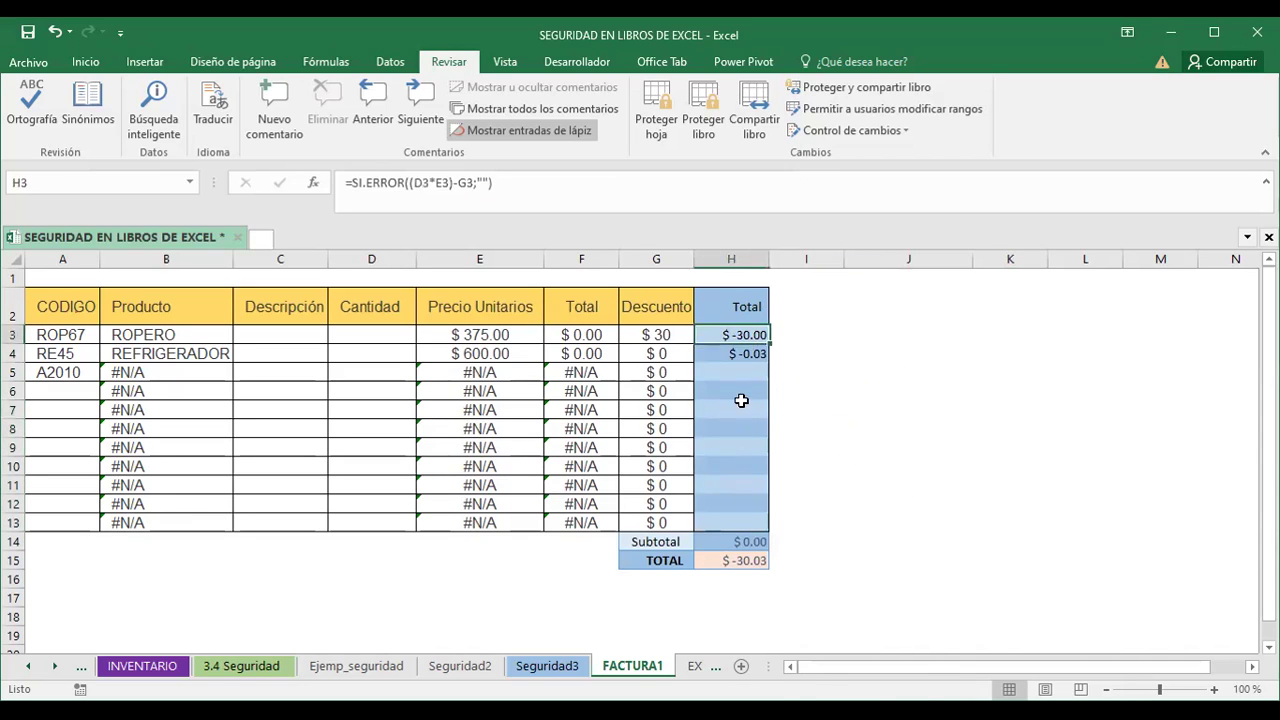
pyautogui.click(1010, 516)
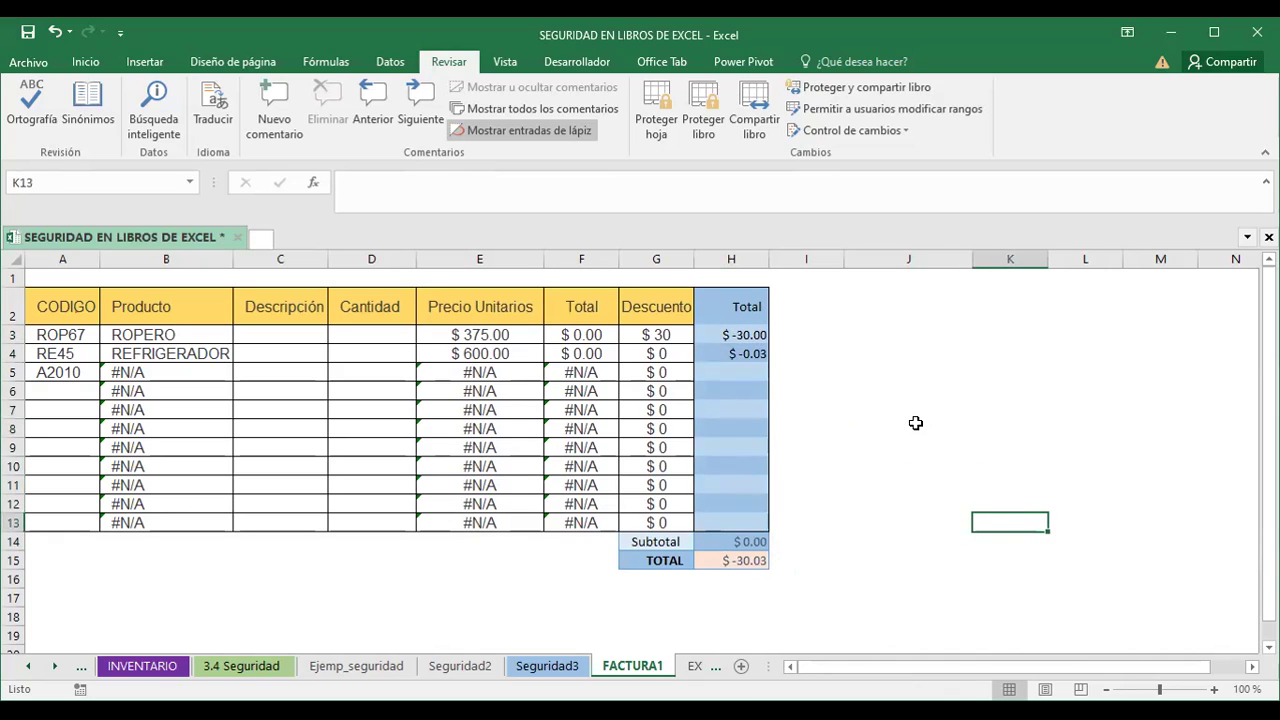
pyautogui.click(64, 371)
# Change the first invoice row's code in A3 to RE45.
pyautogui.click(61, 342)
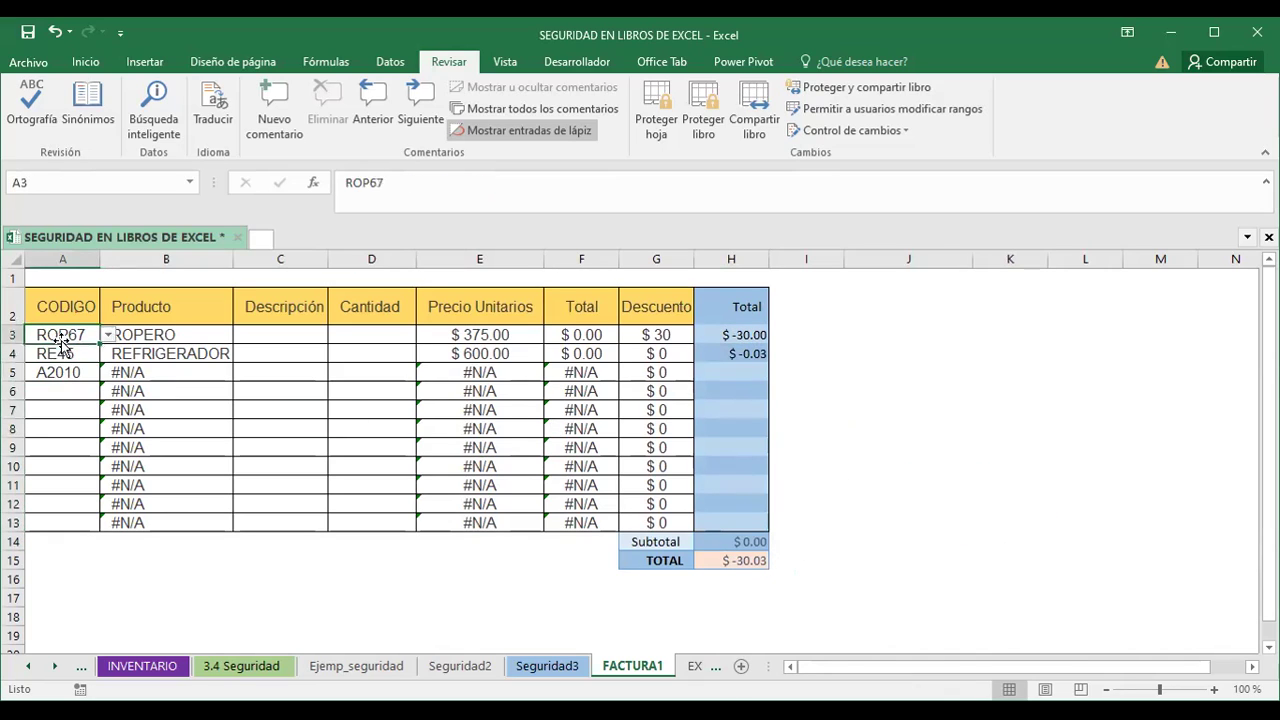
pyautogui.click(107, 335)
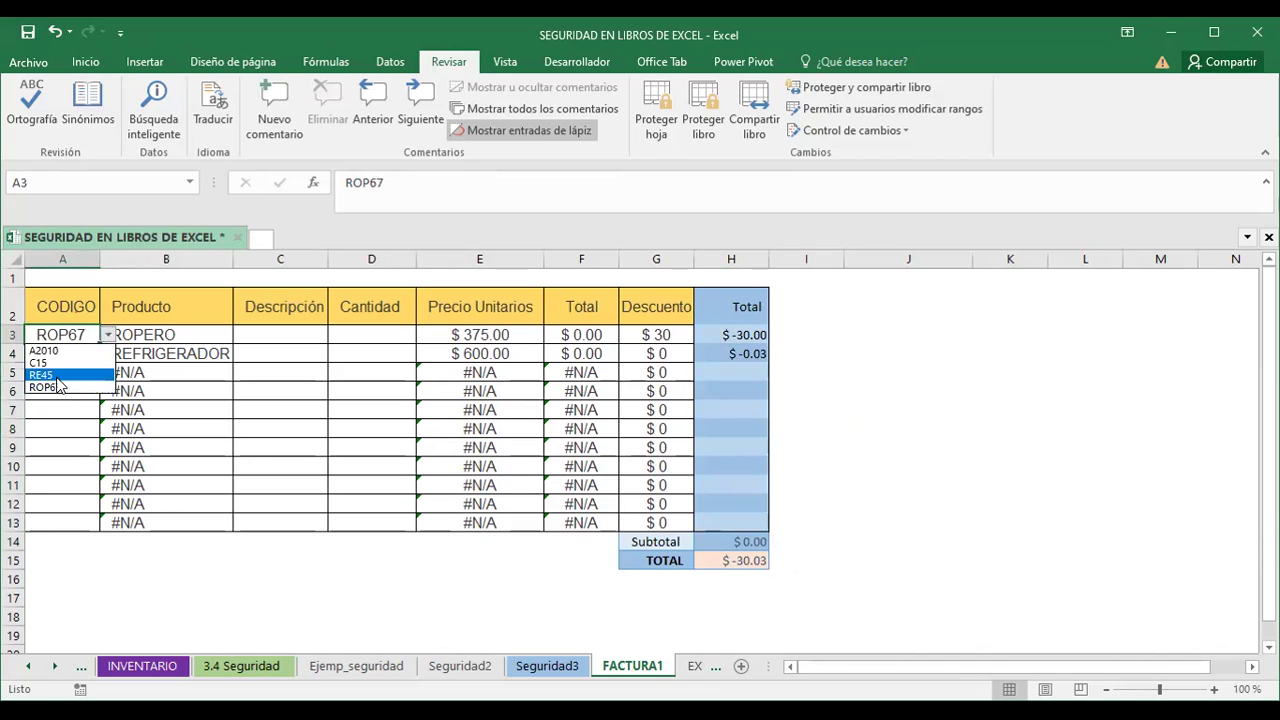
pyautogui.click(53, 377)
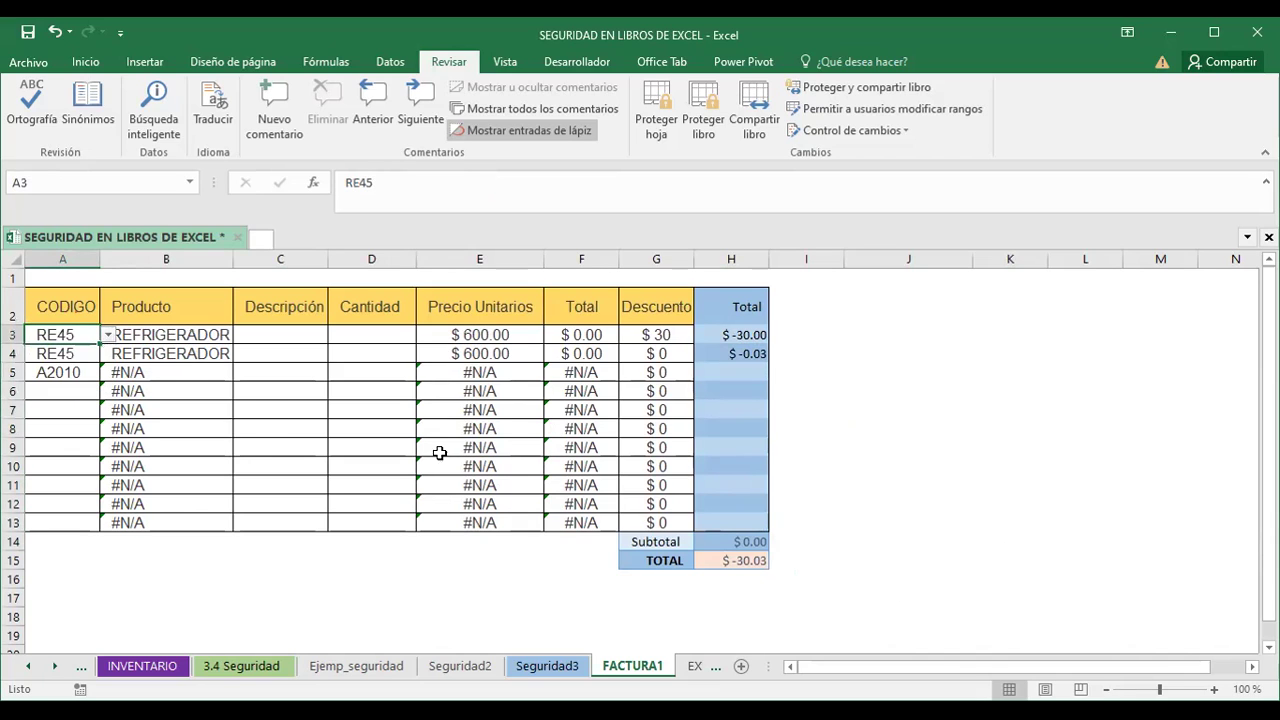
# View the EXISTENCIA stock sheet, then return to FACTURA1.
pyautogui.click(55, 666)
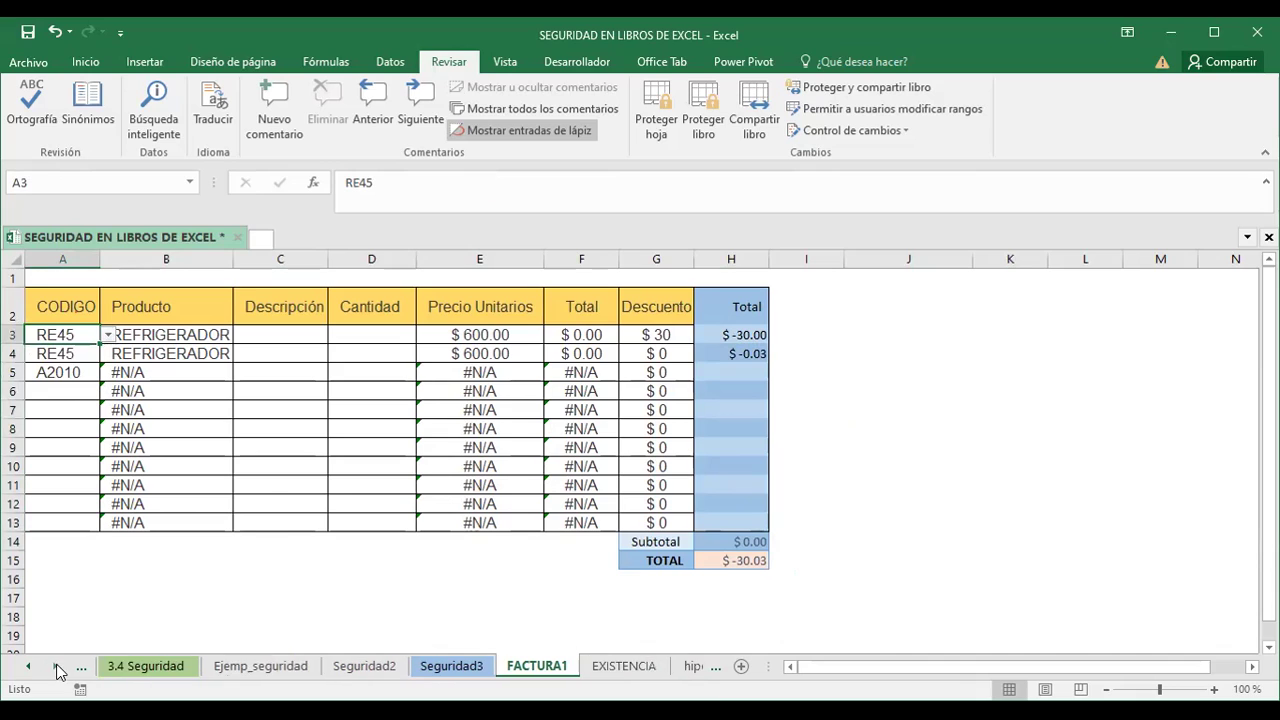
pyautogui.click(622, 667)
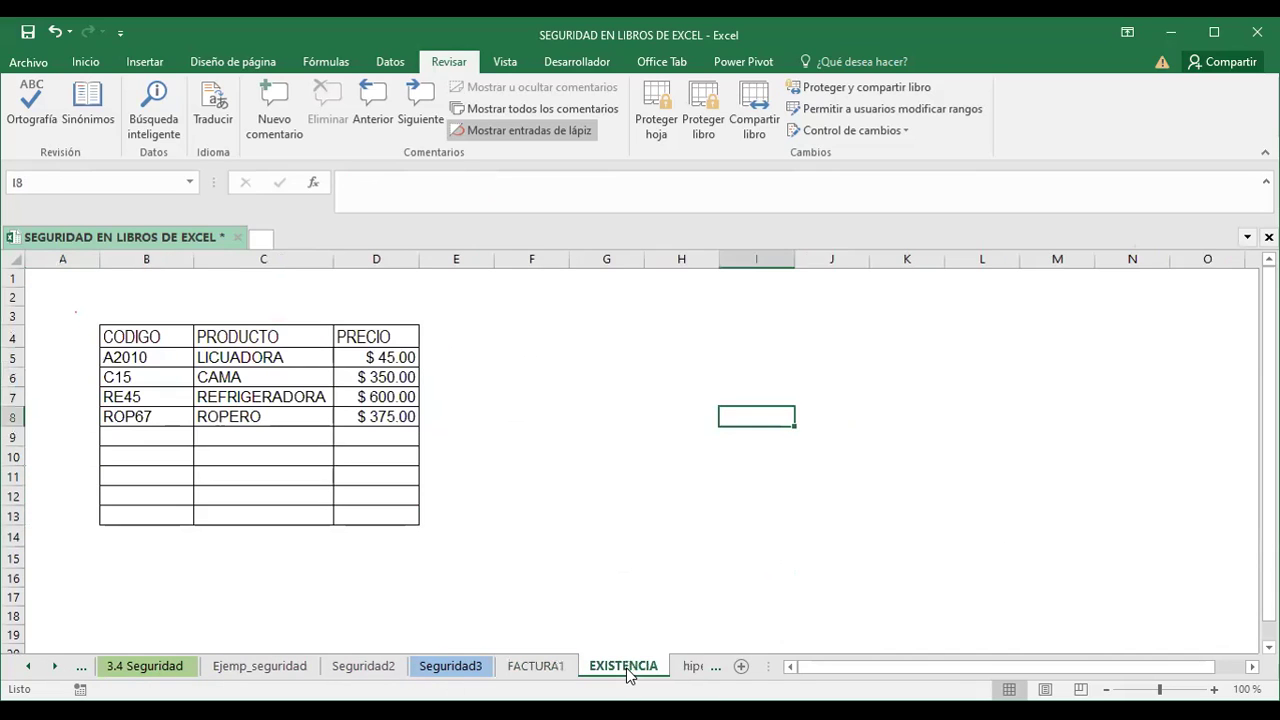
pyautogui.click(522, 458)
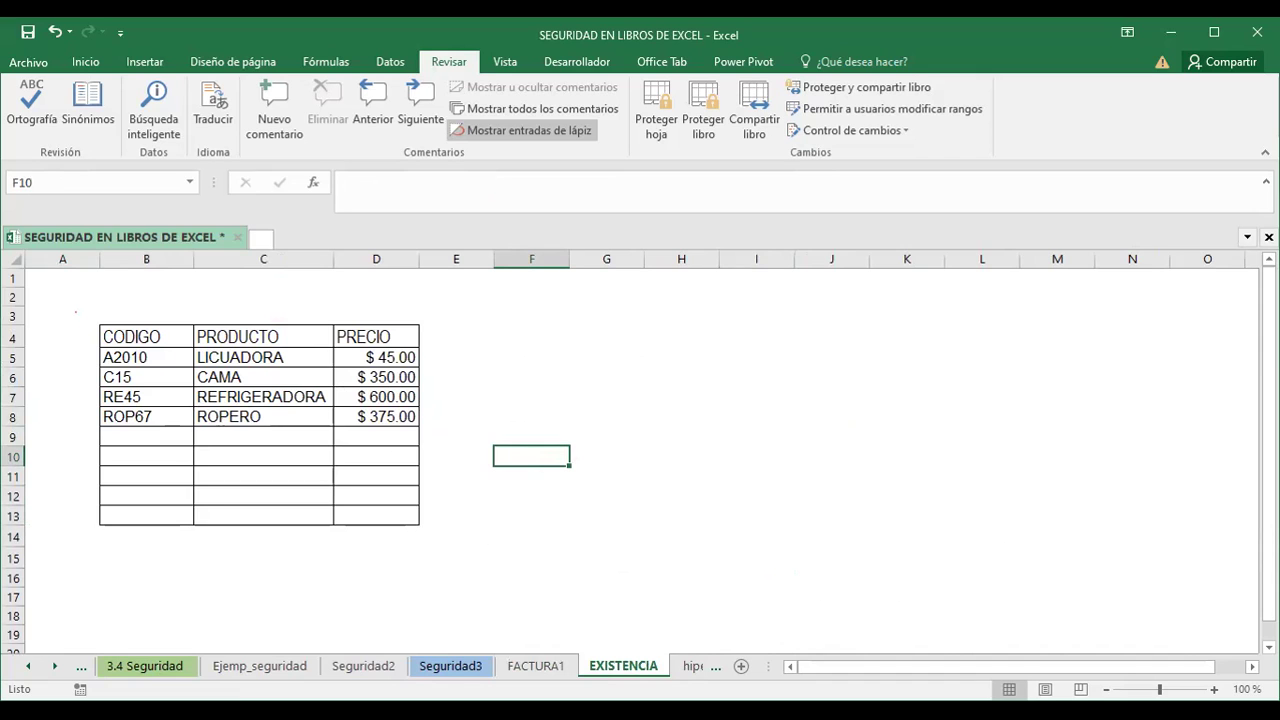
pyautogui.click(550, 667)
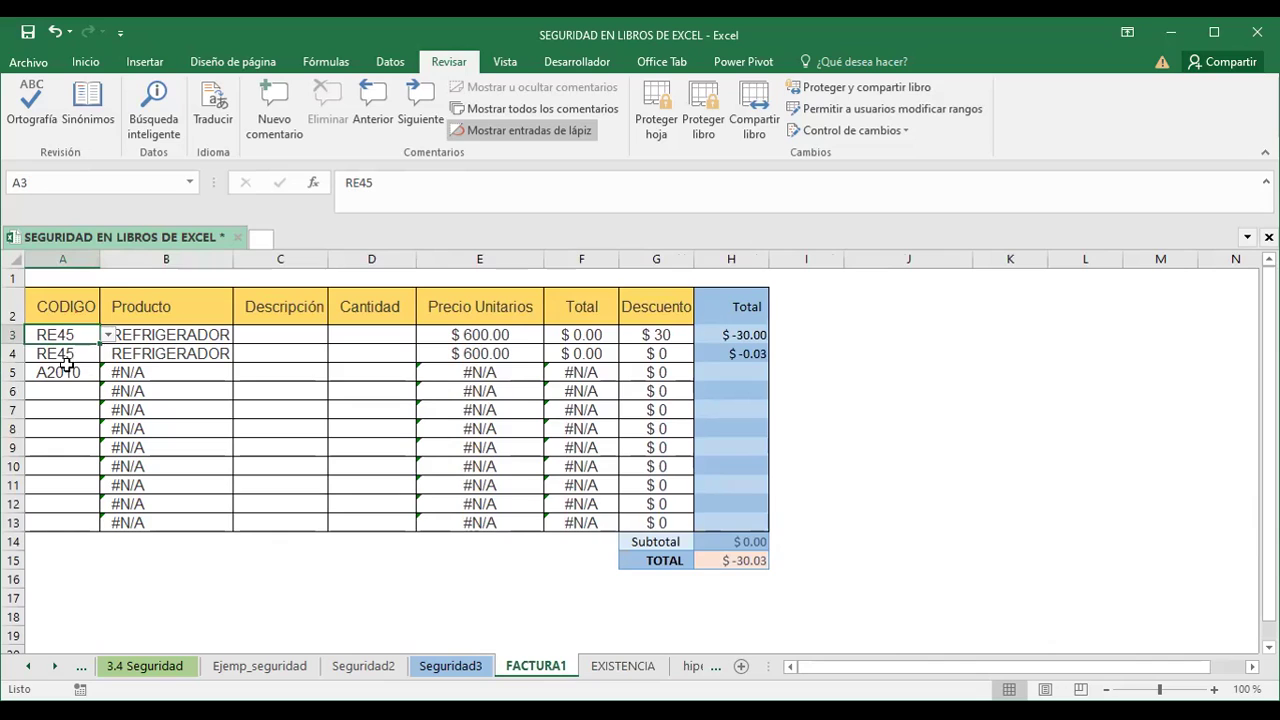
# Leave A3 on RE45 and inspect the price lookup formula in E3.
pyautogui.click(108, 336)
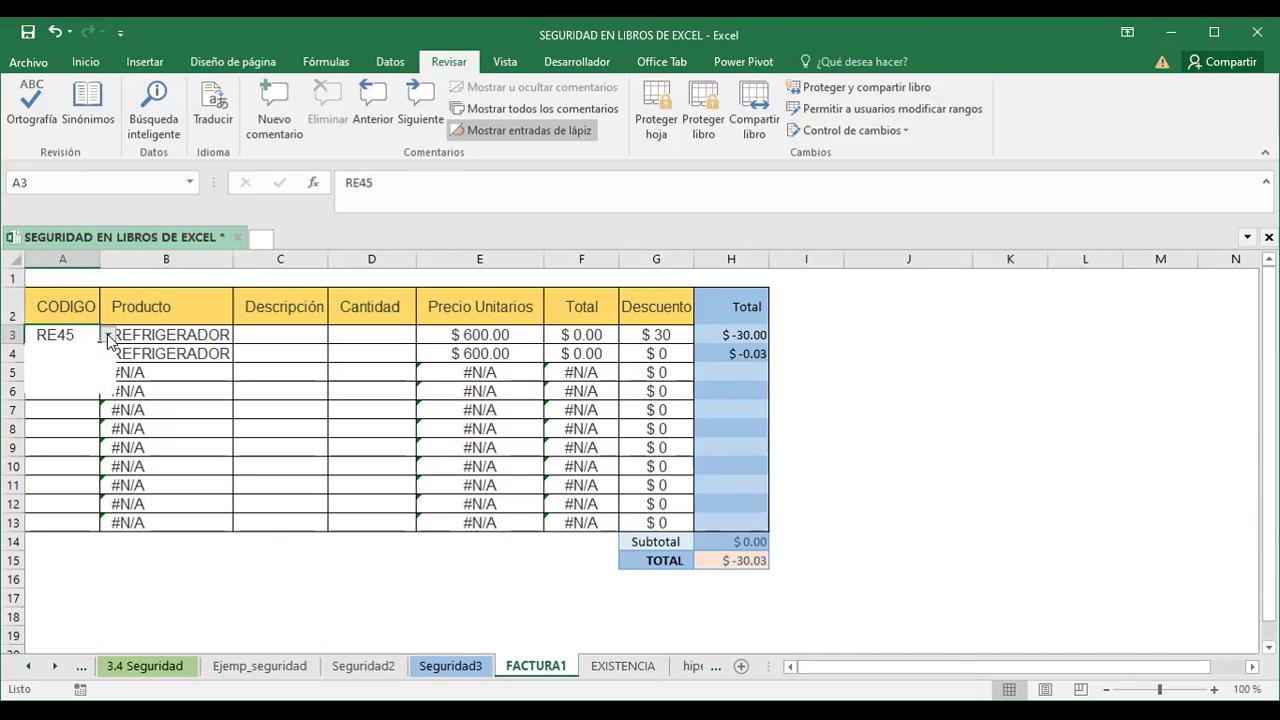
pyautogui.click(33, 364)
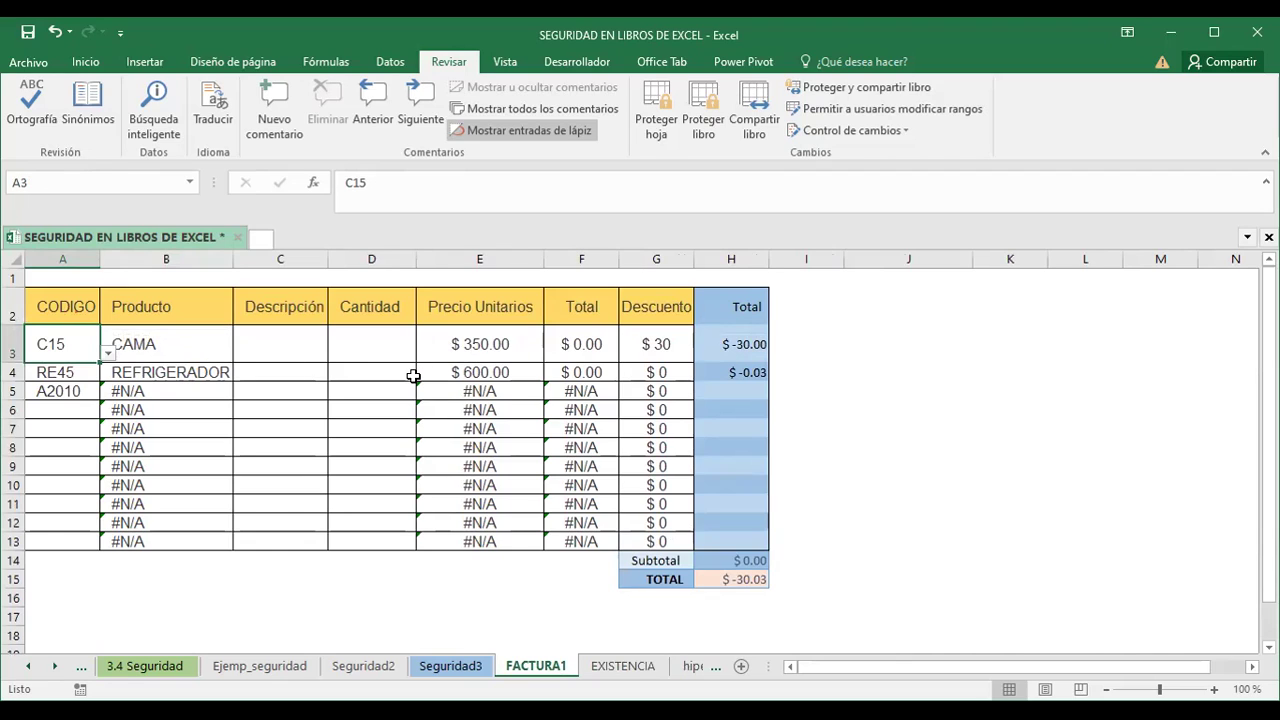
pyautogui.click(490, 336)
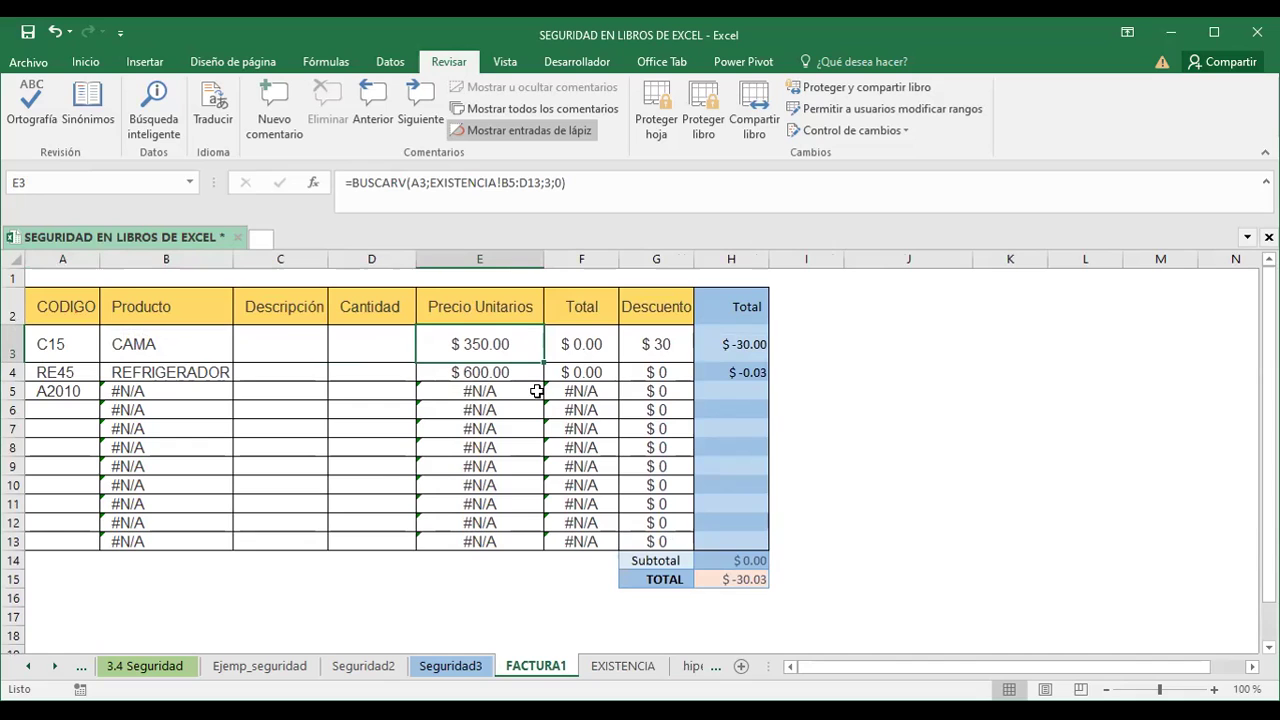
pyautogui.click(874, 427)
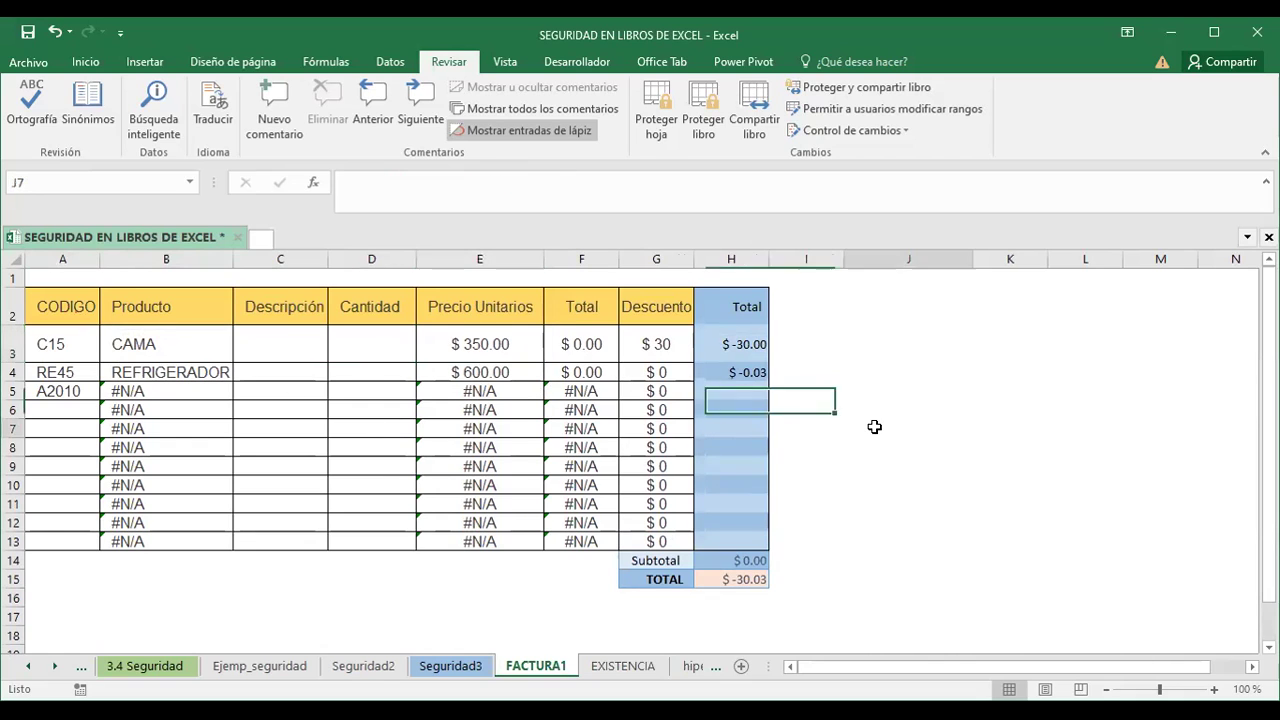
# Compare the EXISTENCIA, hiper dinamico and FACTURA1 sheets, ending back on FACTURA1.
pyautogui.click(640, 668)
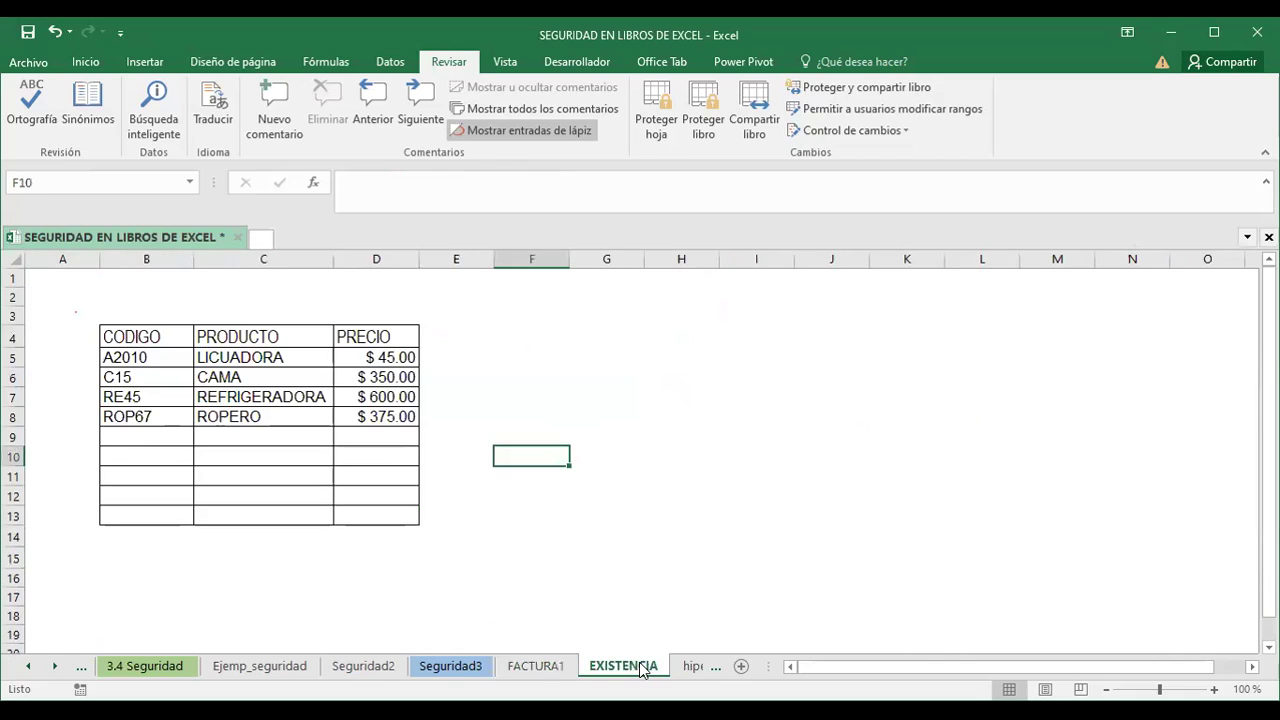
pyautogui.click(556, 674)
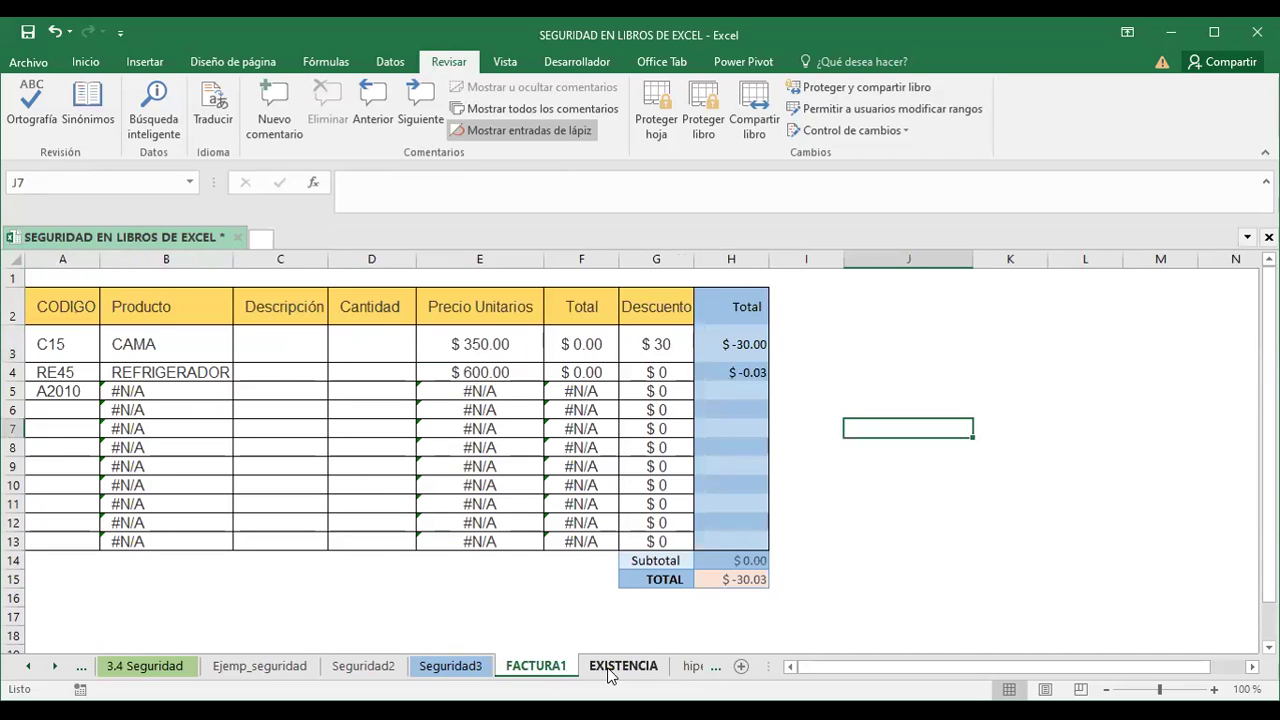
pyautogui.click(614, 672)
pyautogui.click(695, 670)
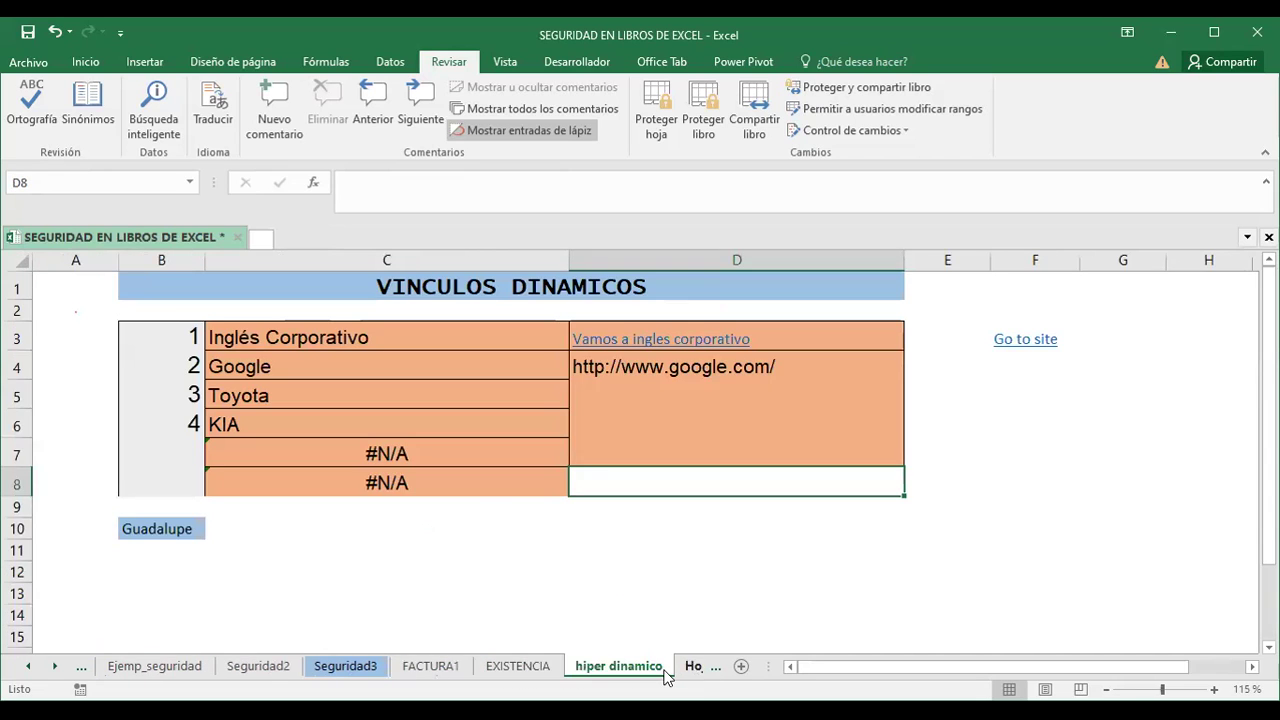
pyautogui.click(388, 520)
pyautogui.click(518, 666)
pyautogui.click(430, 666)
pyautogui.click(500, 668)
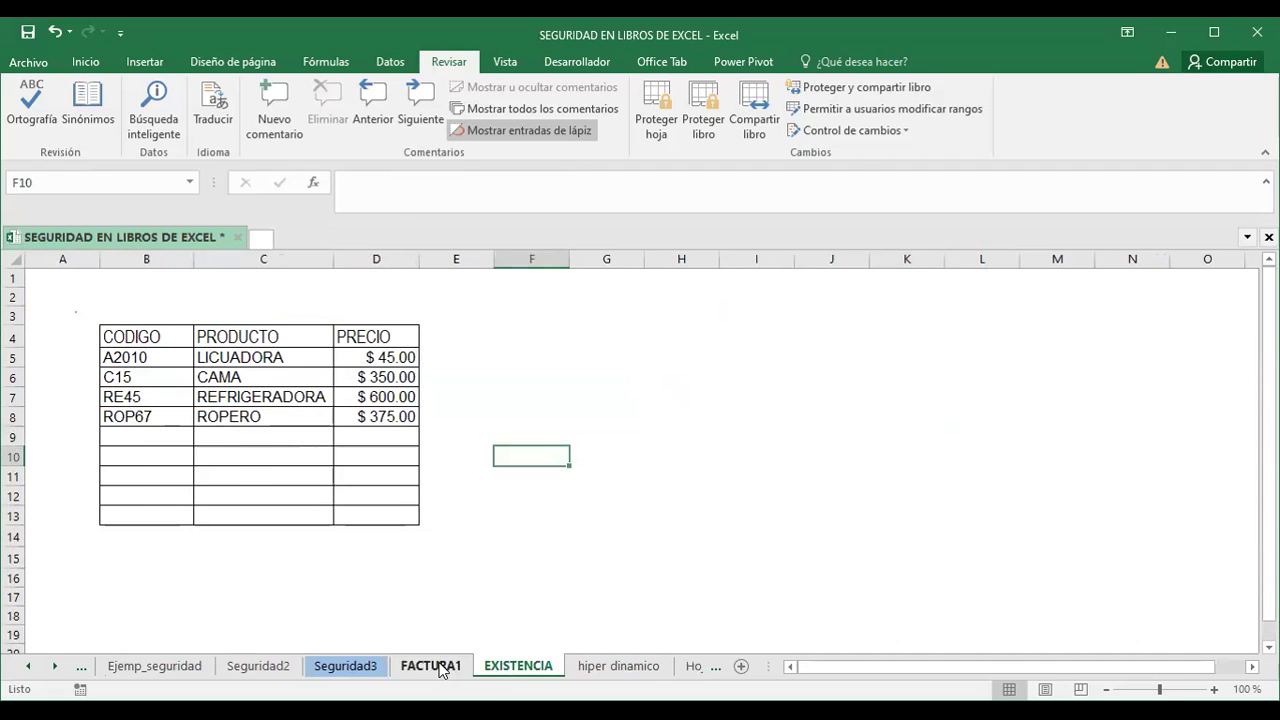
pyautogui.click(440, 668)
pyautogui.click(366, 545)
# Select the column A product codes, then switch to the EXISTENCIA price table.
pyautogui.moveTo(58, 372); pyautogui.dragTo(64, 563)
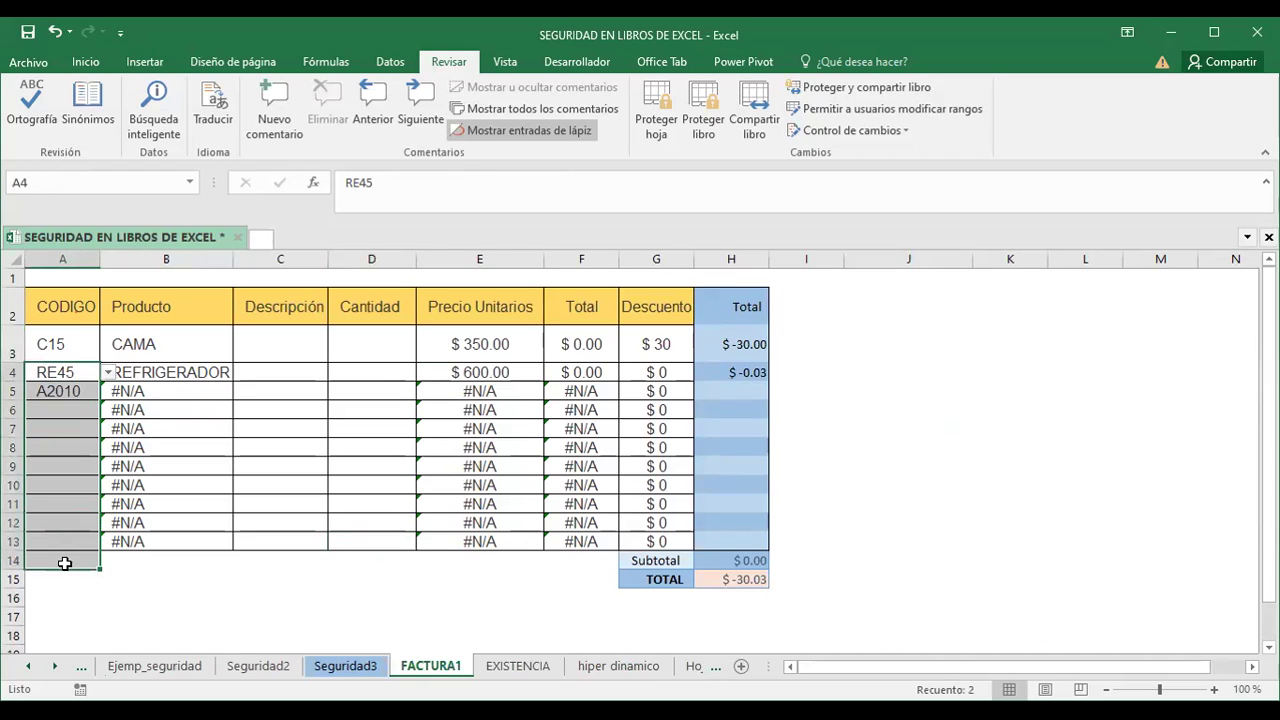
pyautogui.click(527, 667)
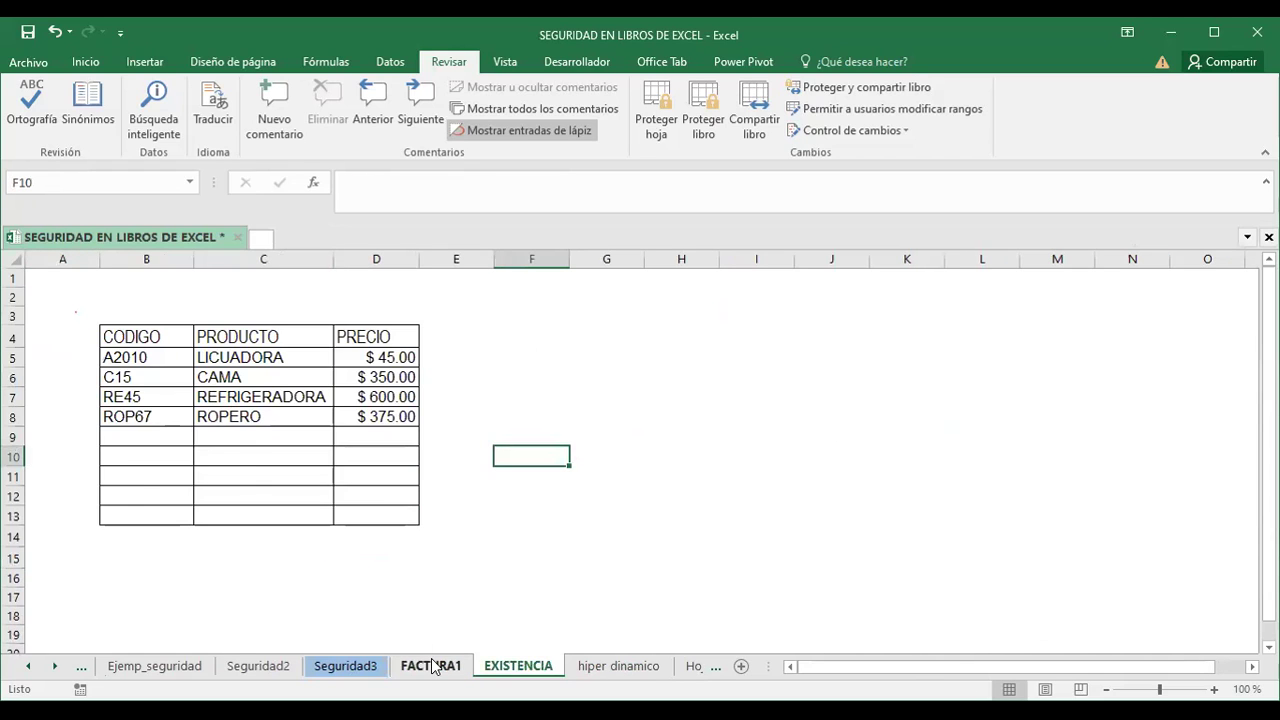
pyautogui.click(434, 667)
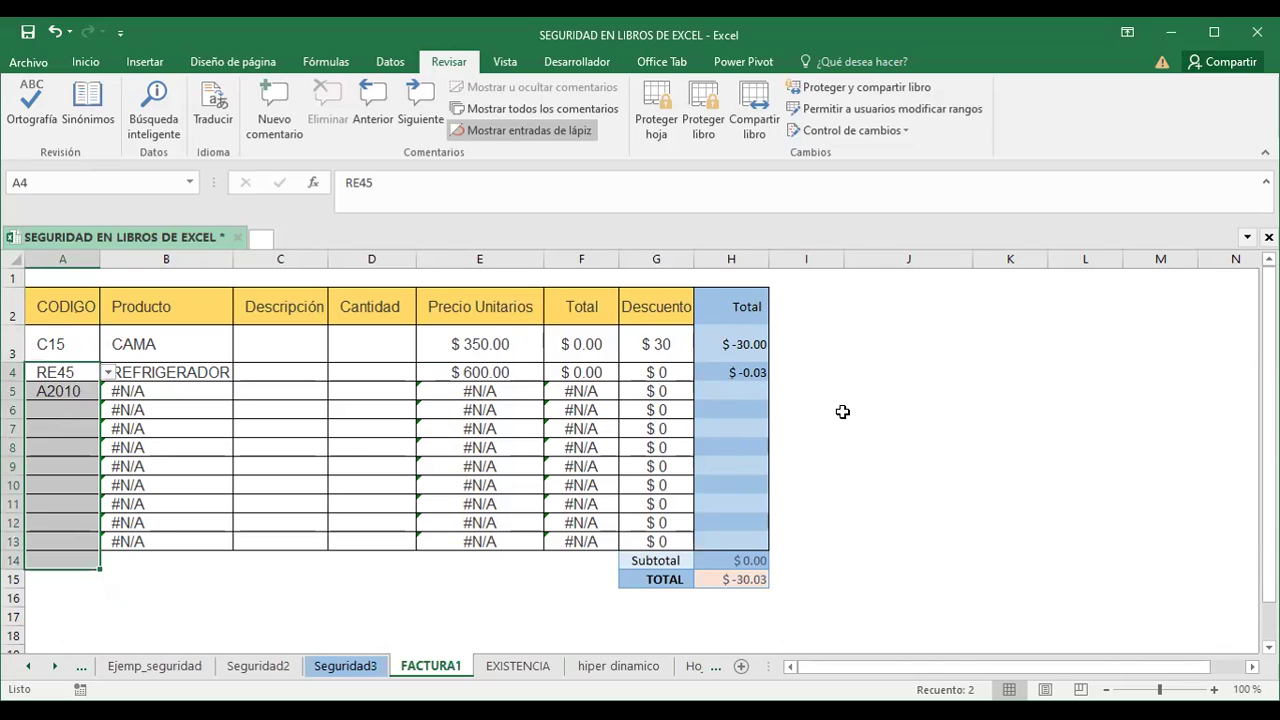
pyautogui.click(966, 460)
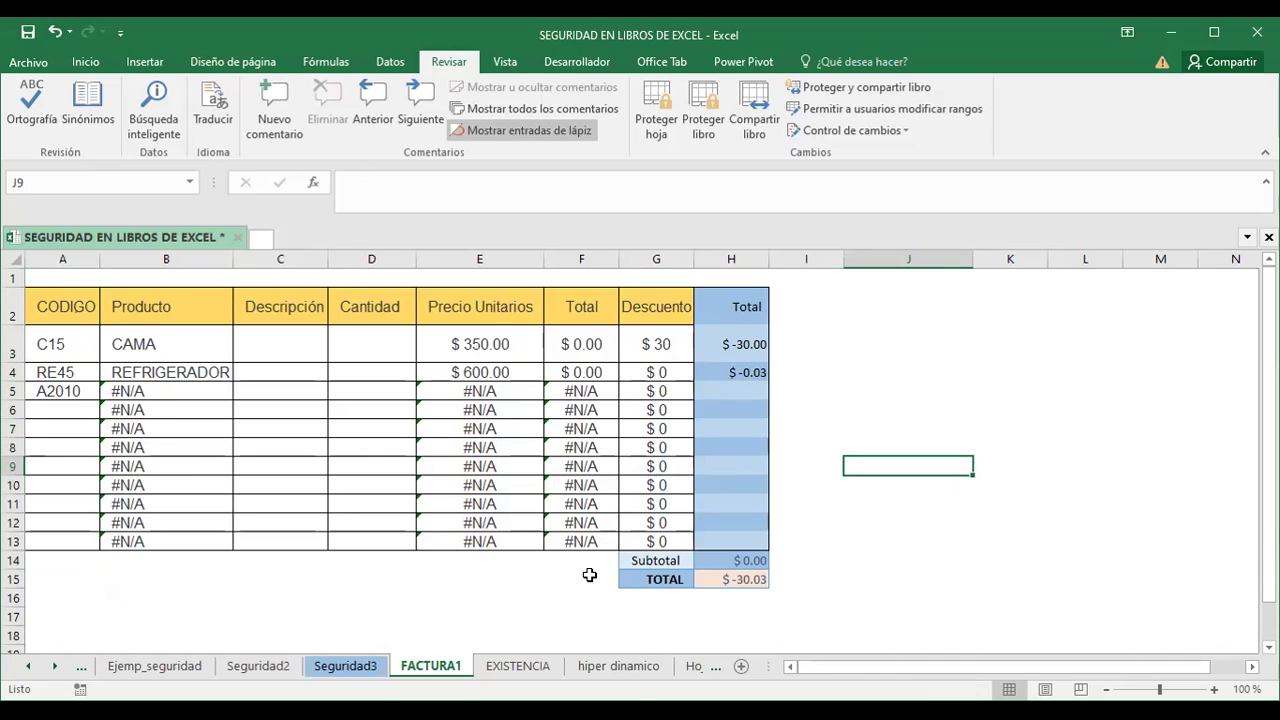
pyautogui.click(517, 665)
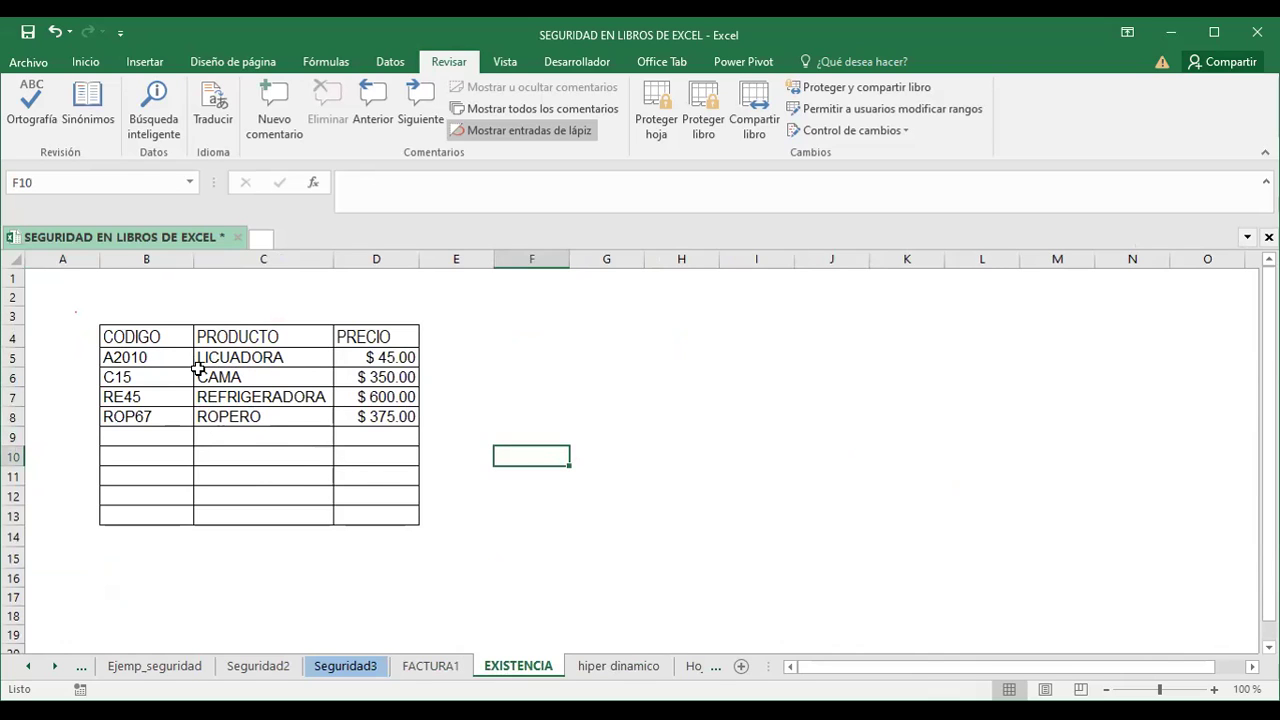
# Set EXISTENCIA prices D5:D8 to 30, 200, 550 and 250, then return to FACTURA1.
pyautogui.click(390, 360)
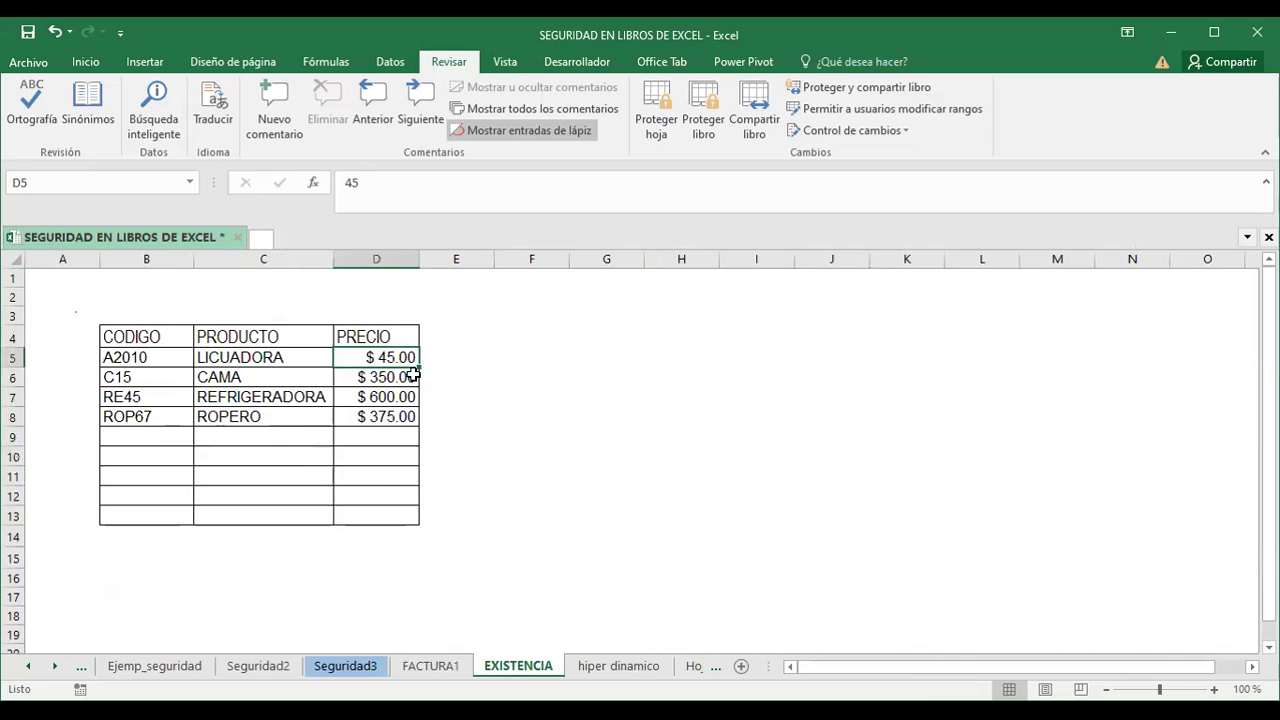
pyautogui.write('30')
pyautogui.press('Return')
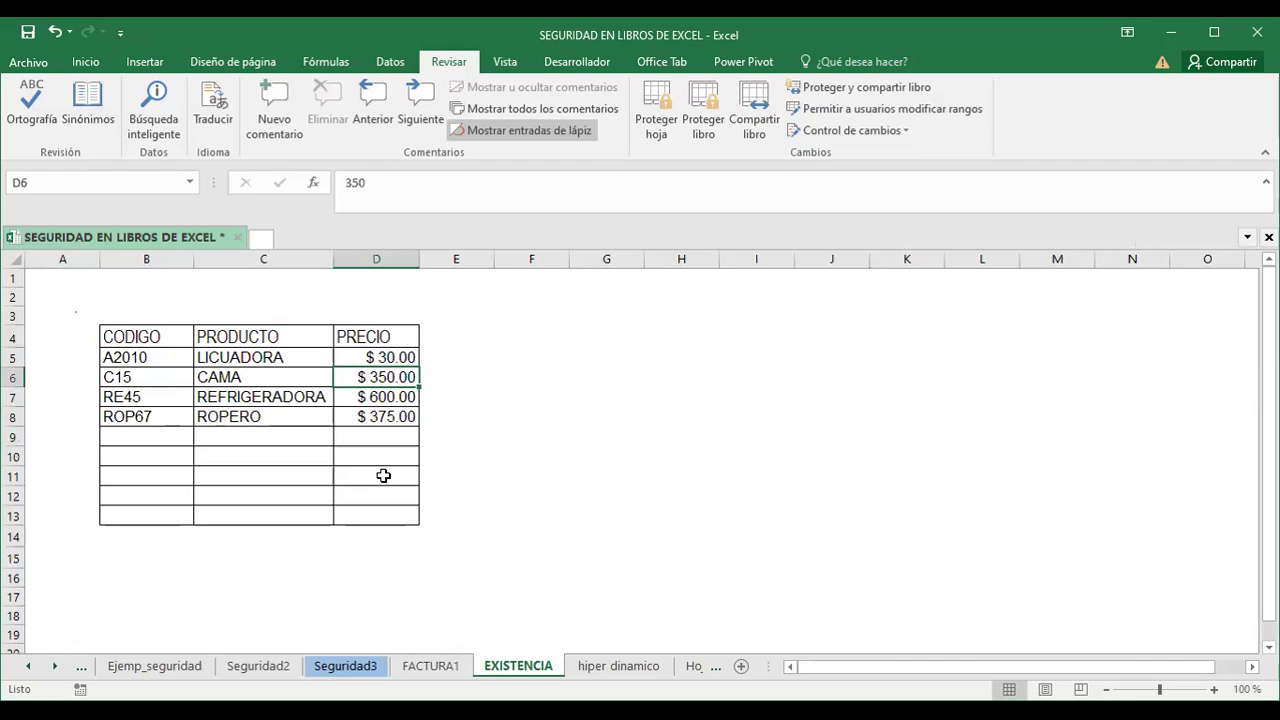
pyautogui.write('200')
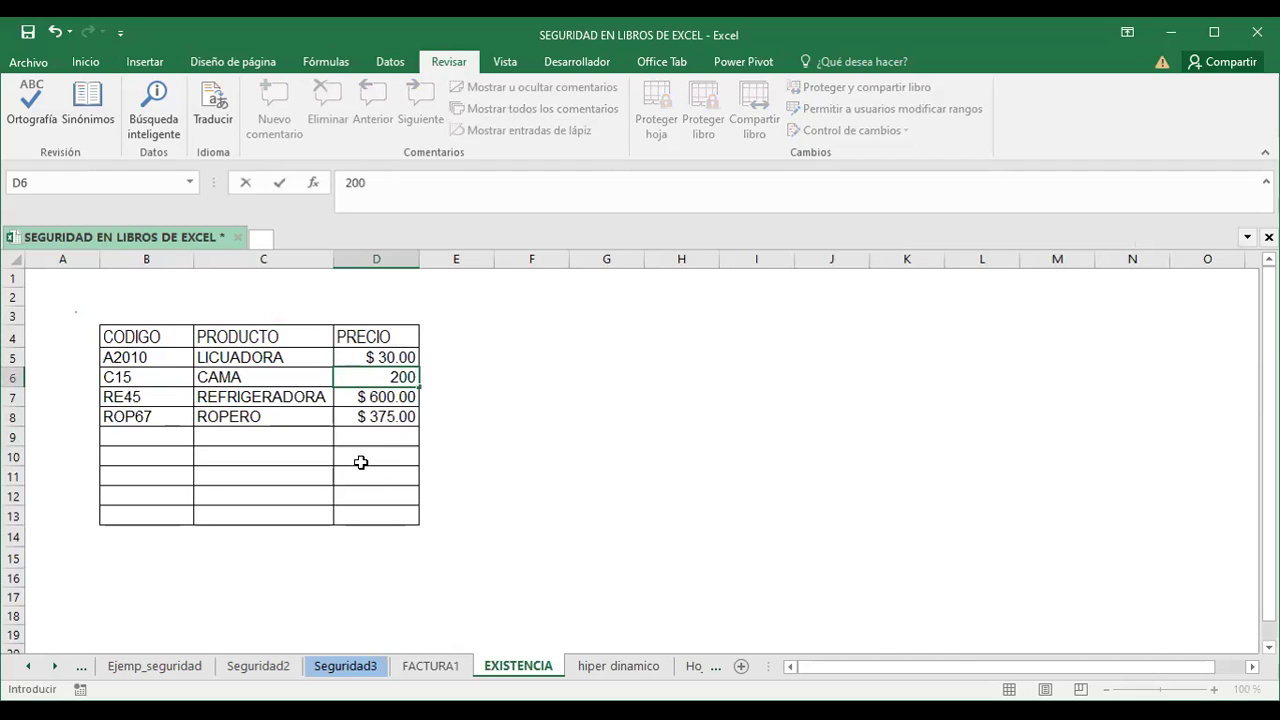
pyautogui.click(375, 398)
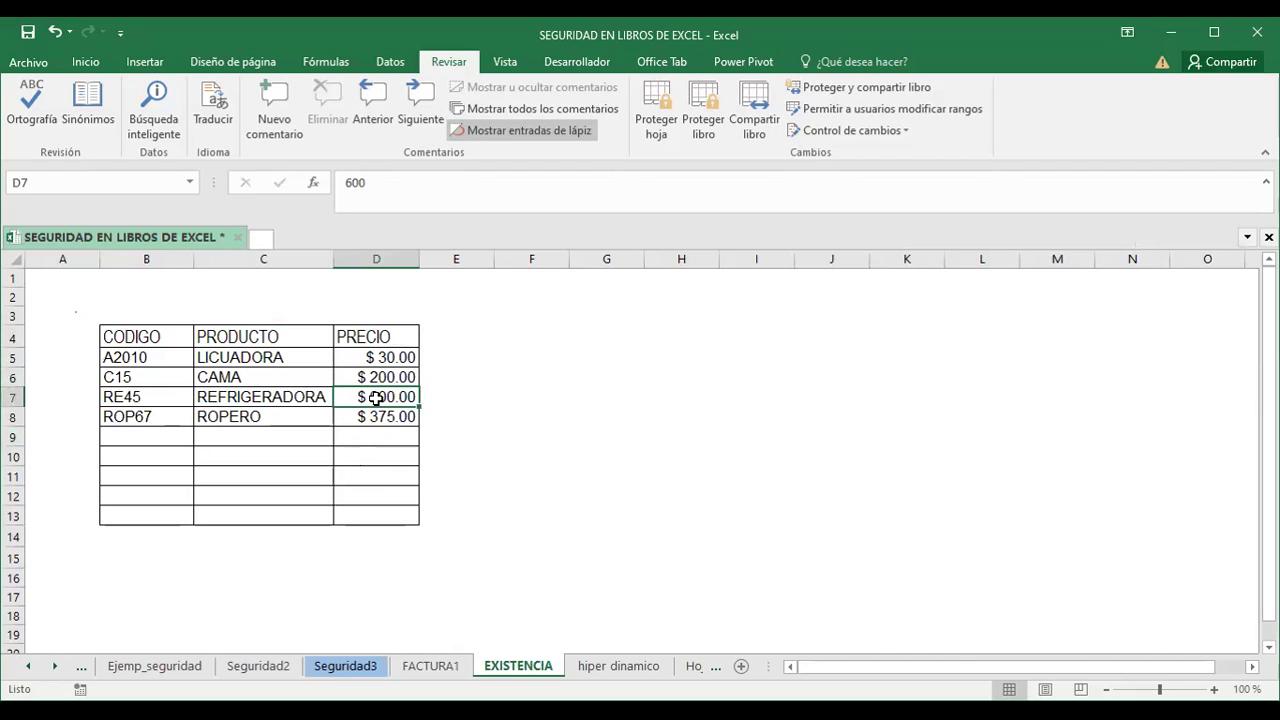
pyautogui.write('550')
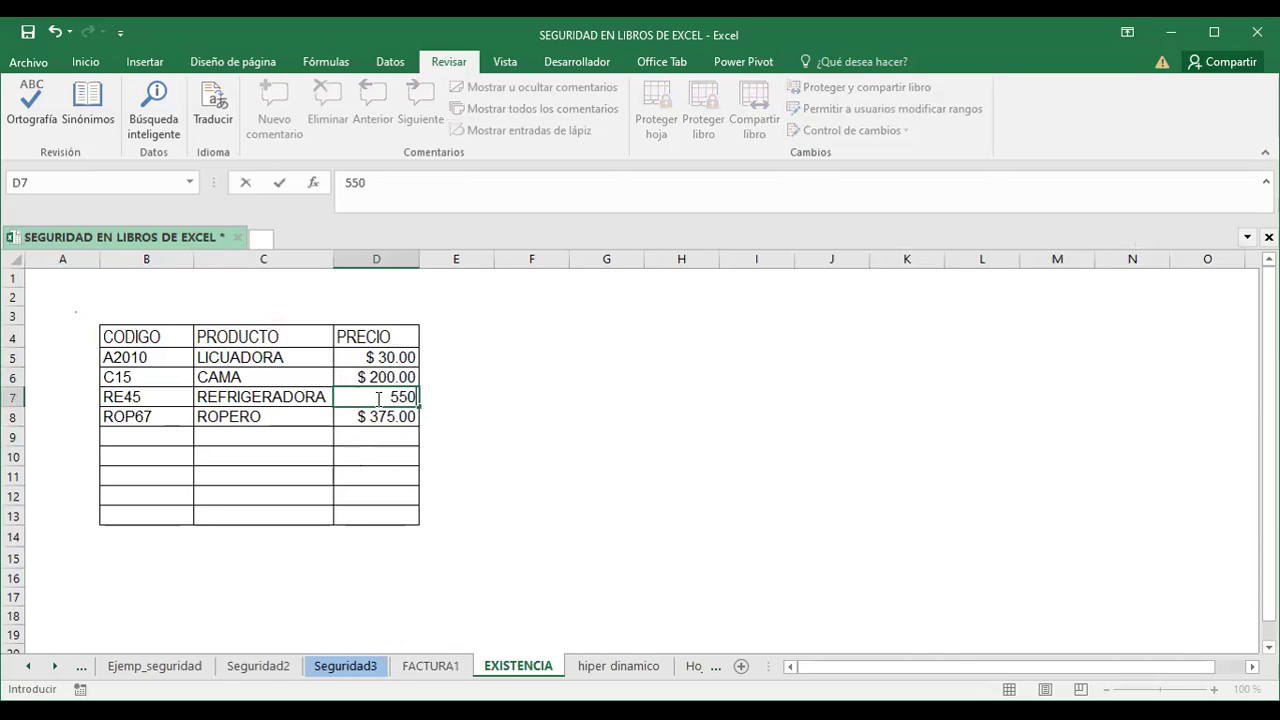
pyautogui.click(370, 416)
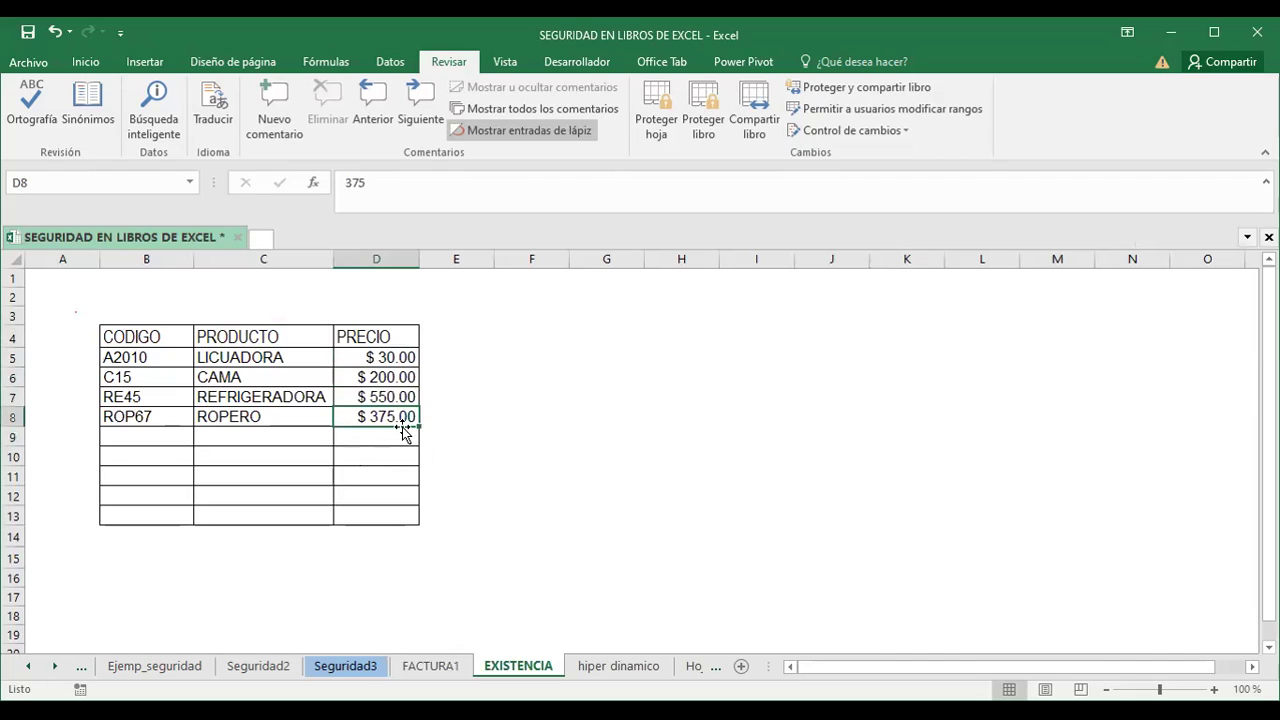
pyautogui.write('250')
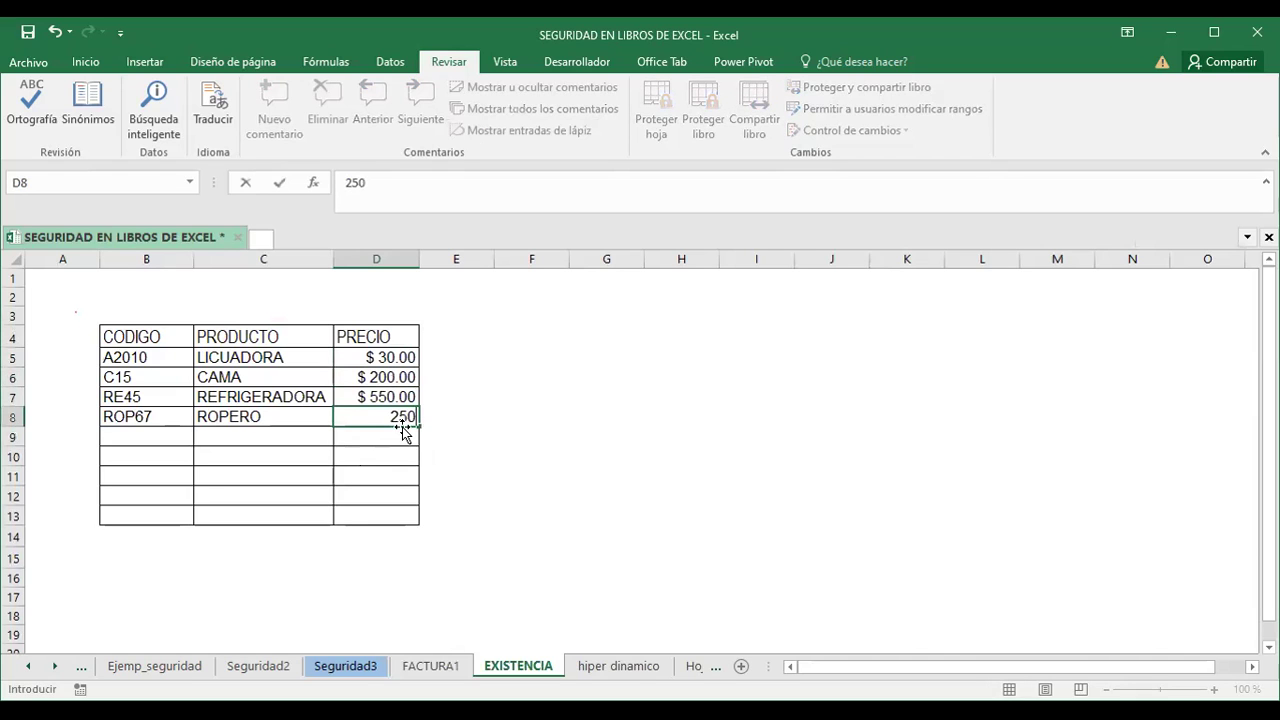
pyautogui.press('Return')
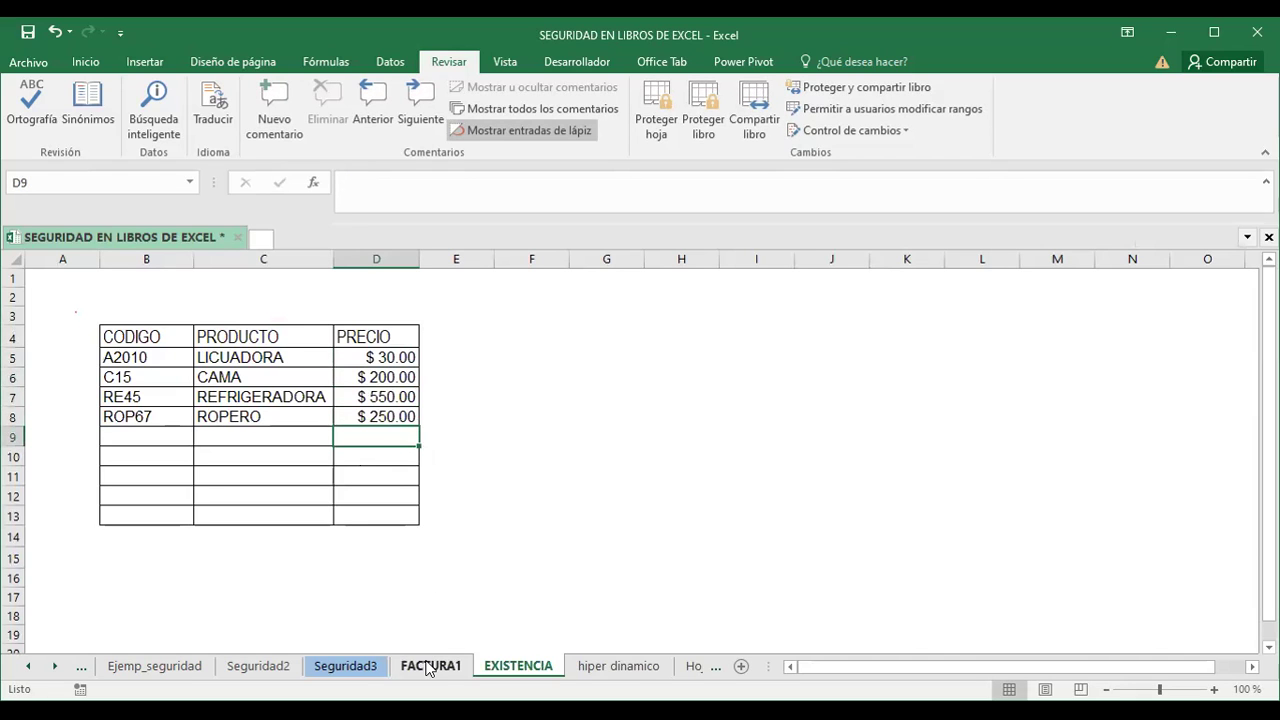
pyautogui.click(430, 665)
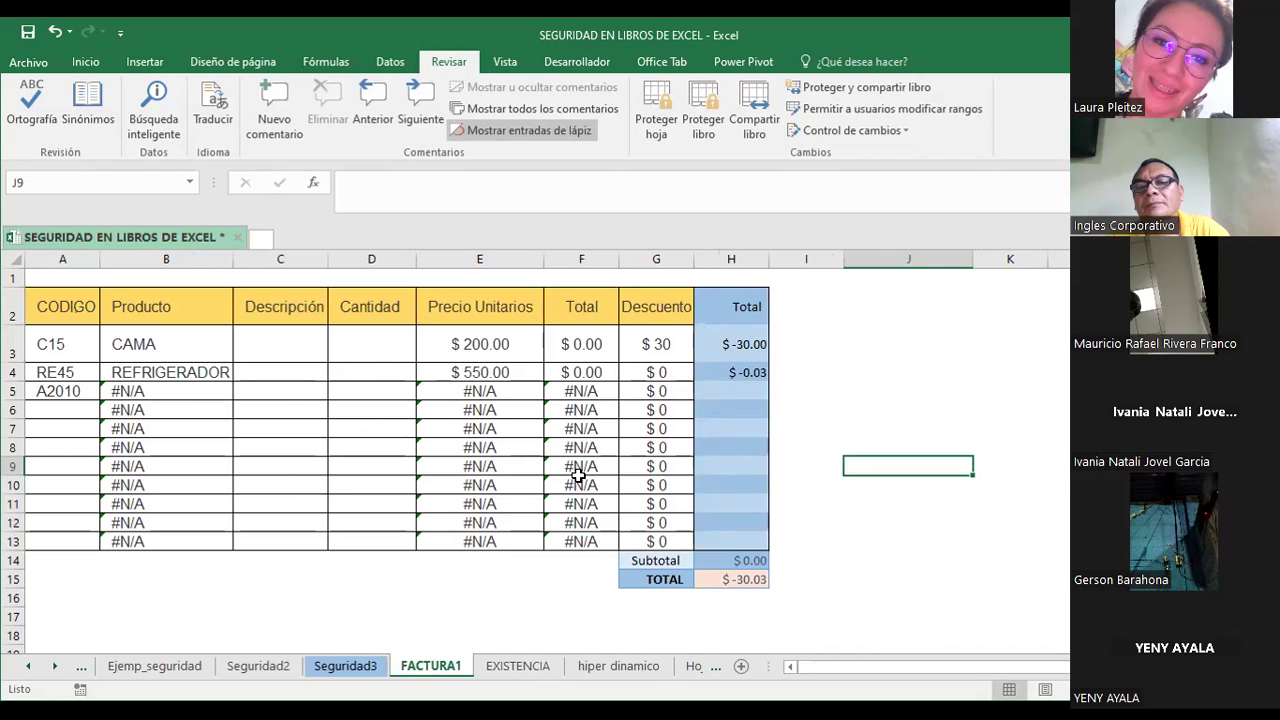
pyautogui.scroll(-6, 578, 476)
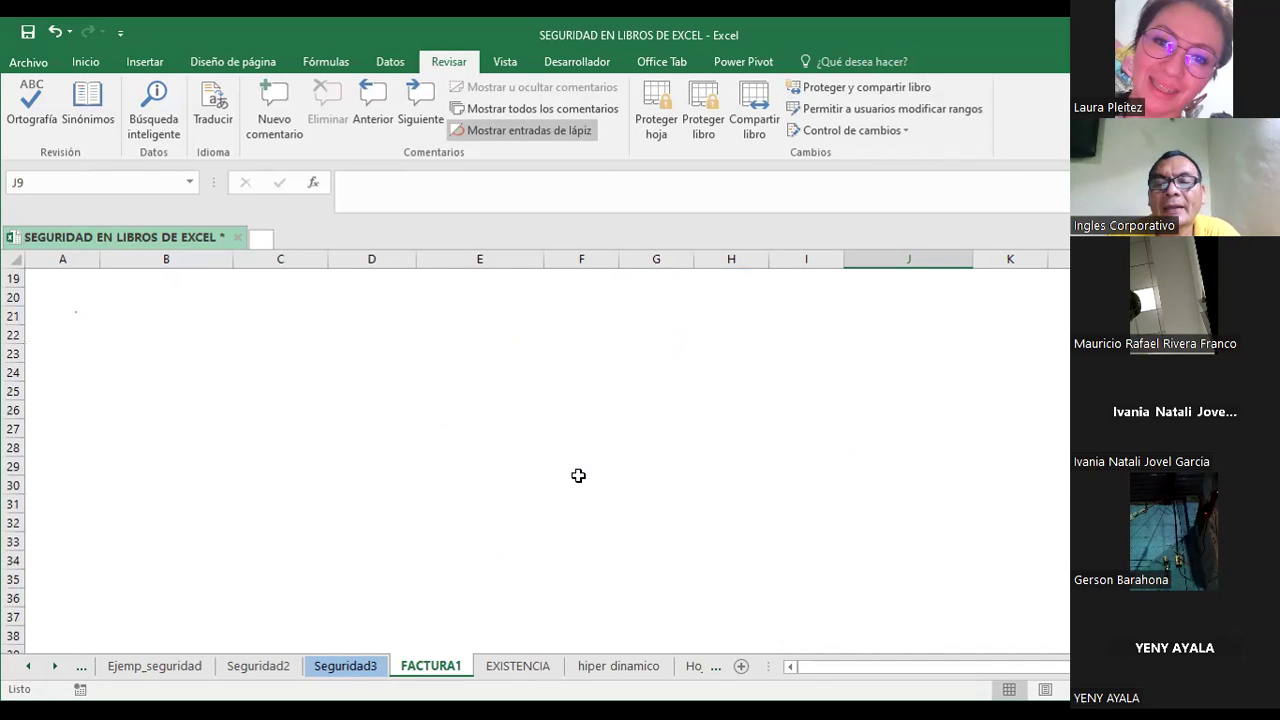
pyautogui.scroll(5, 578, 476)
pyautogui.scroll(1, 578, 476)
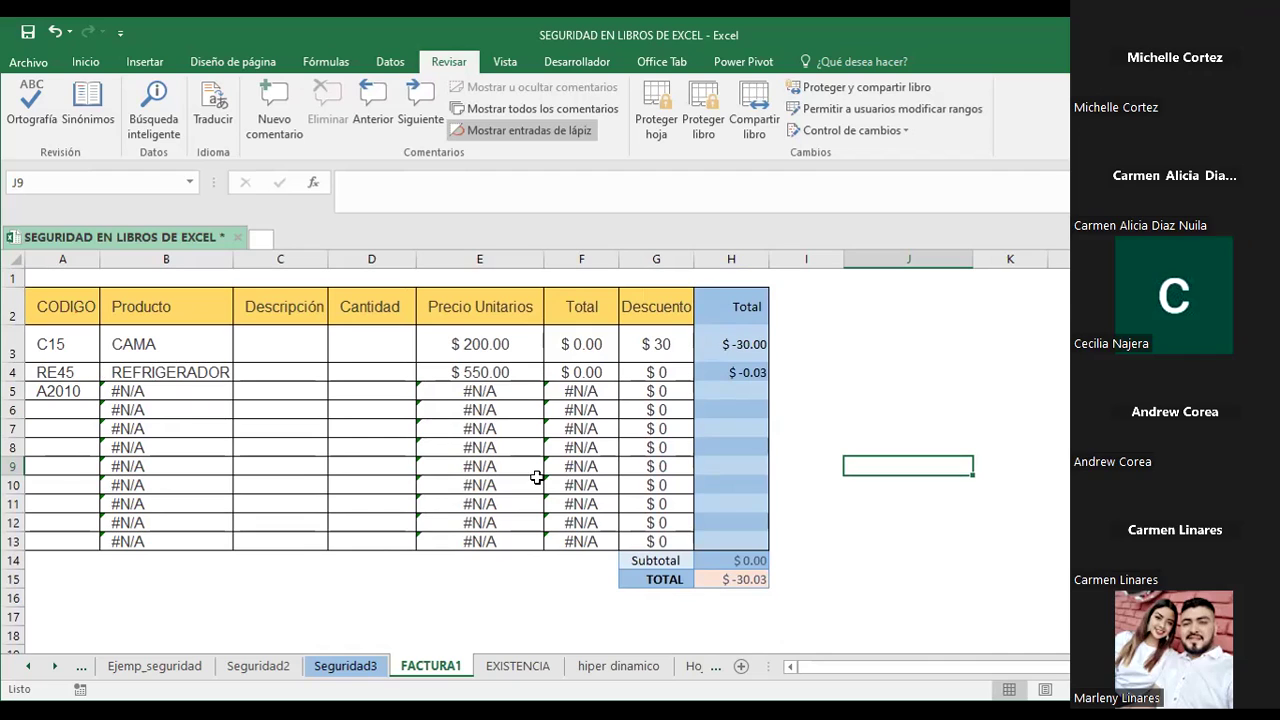
pyautogui.click(252, 483)
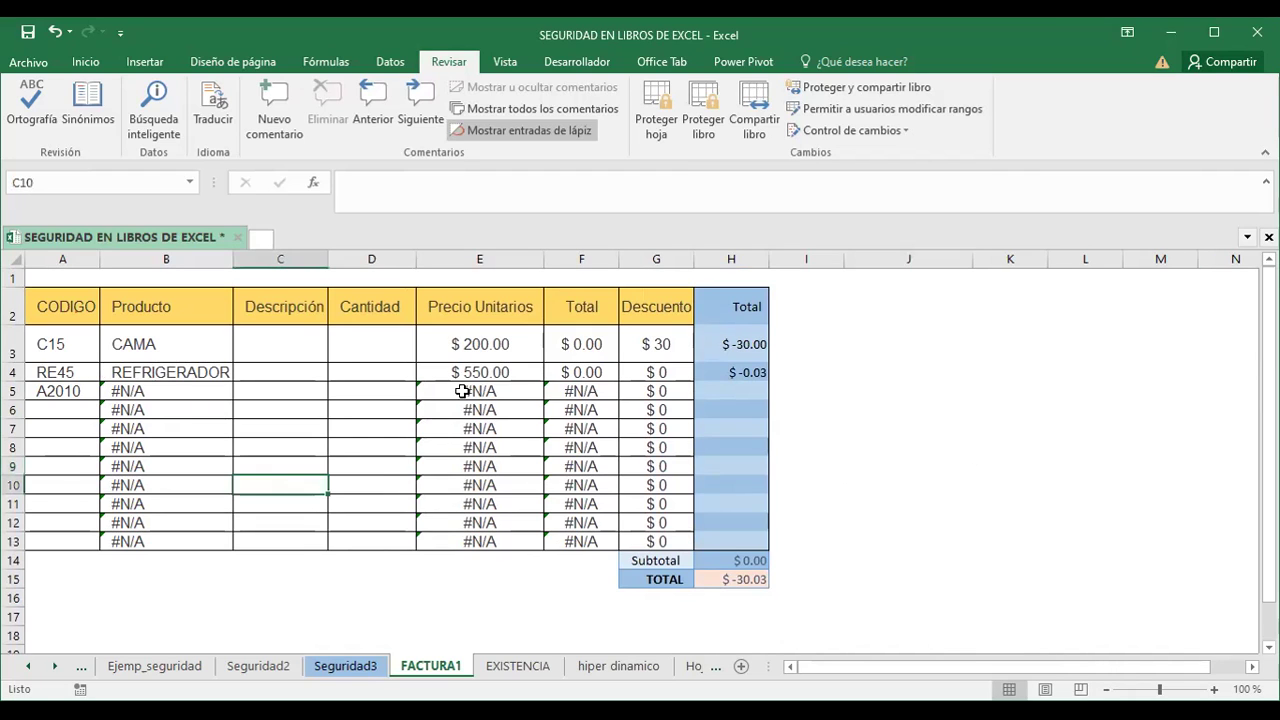
pyautogui.moveTo(40, 298)
pyautogui.mouseDown()
pyautogui.moveTo(500, 371)
pyautogui.moveTo(743, 578)
pyautogui.mouseUp()
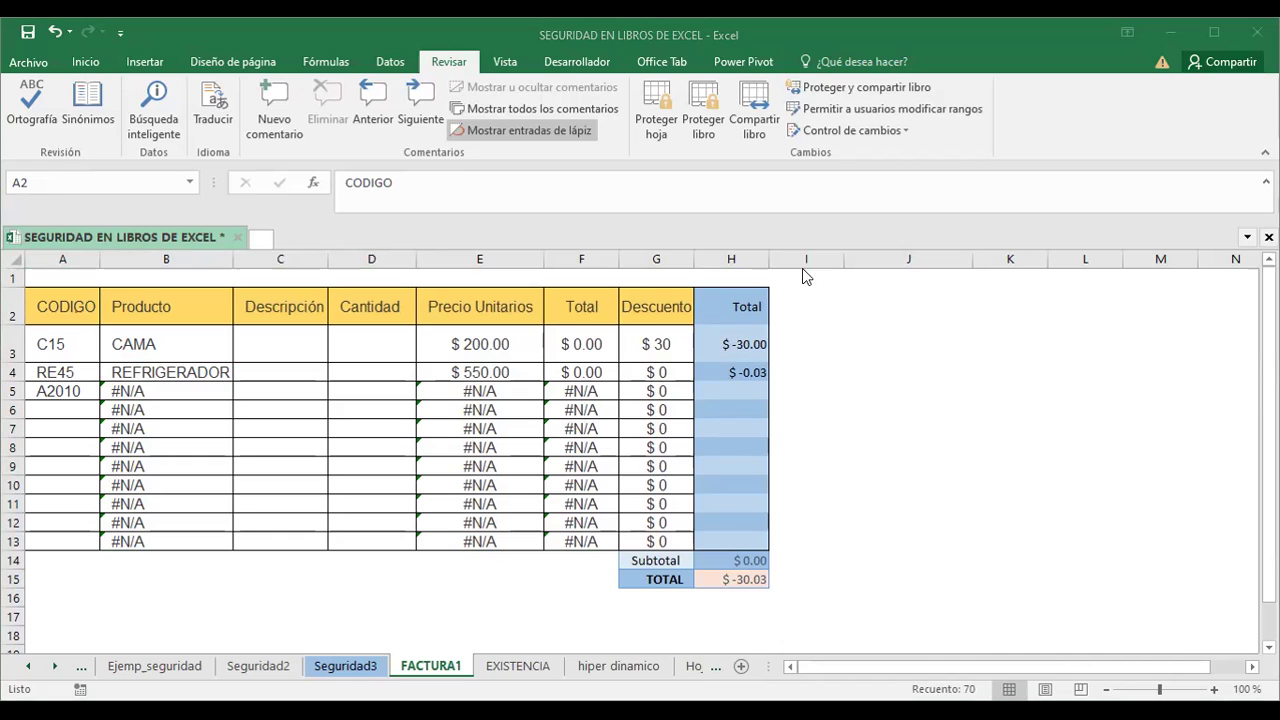
pyautogui.click(887, 412)
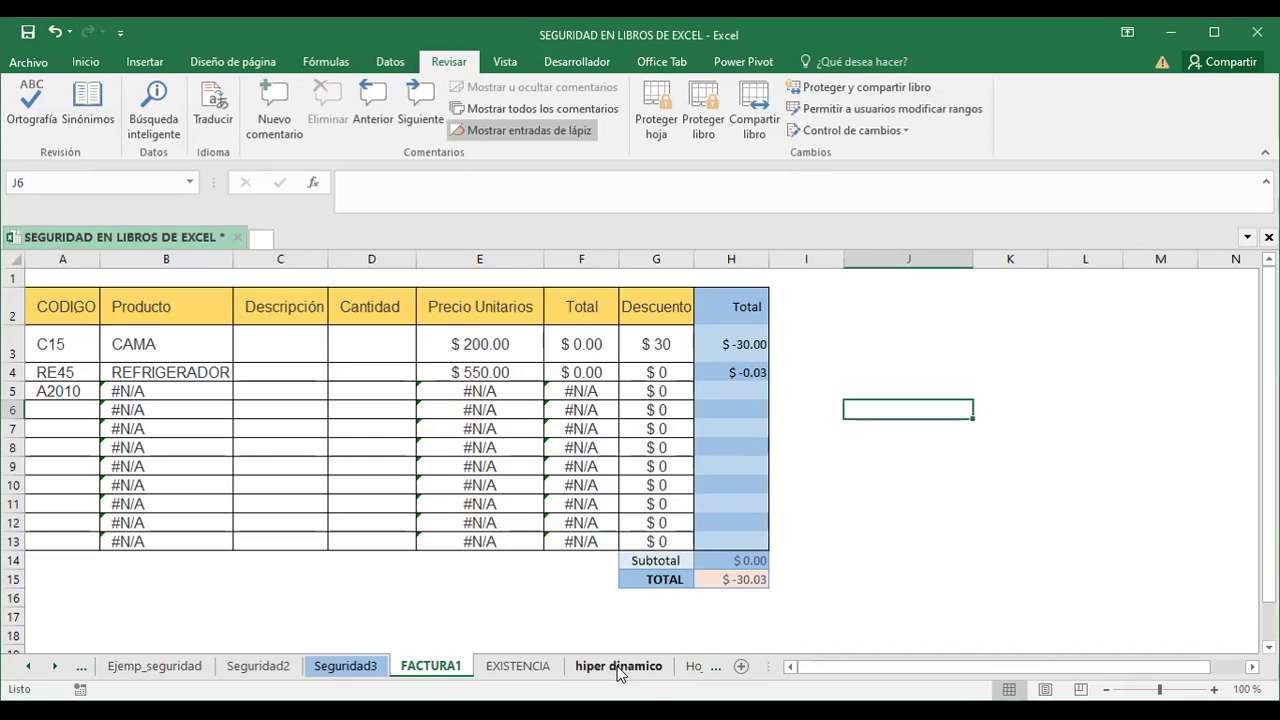
pyautogui.click(693, 666)
pyautogui.click(518, 667)
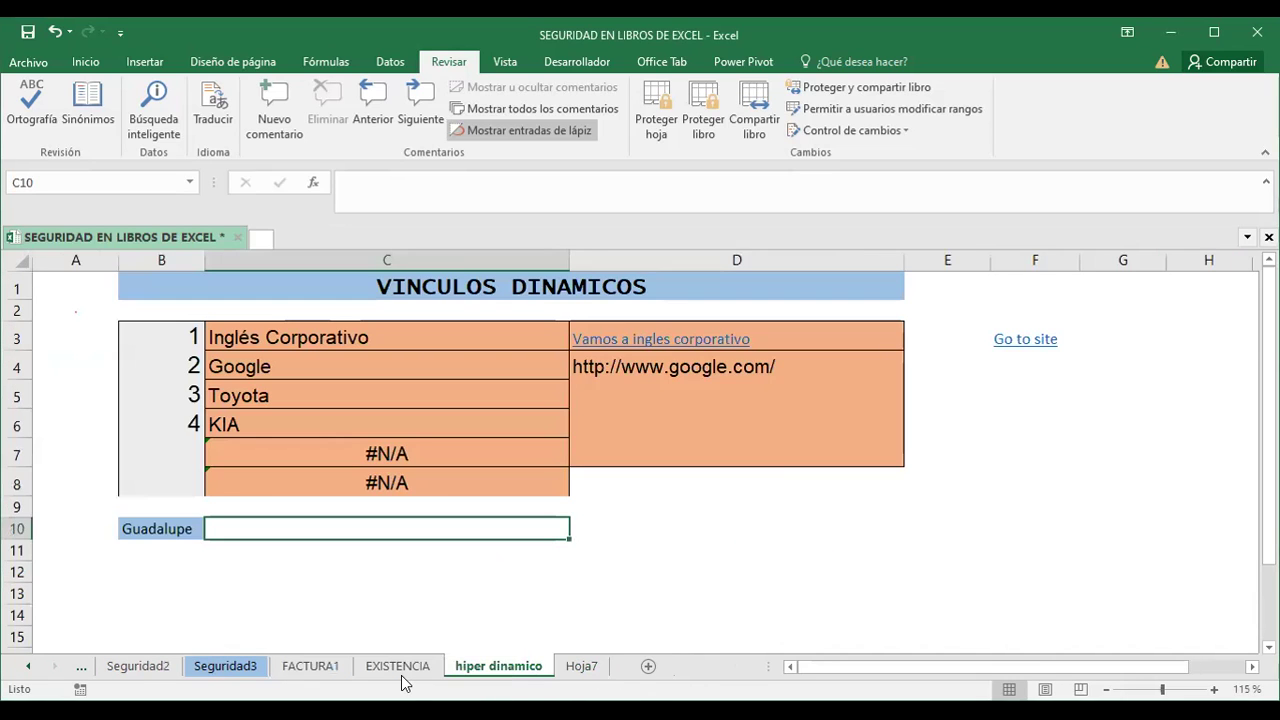
pyautogui.click(401, 673)
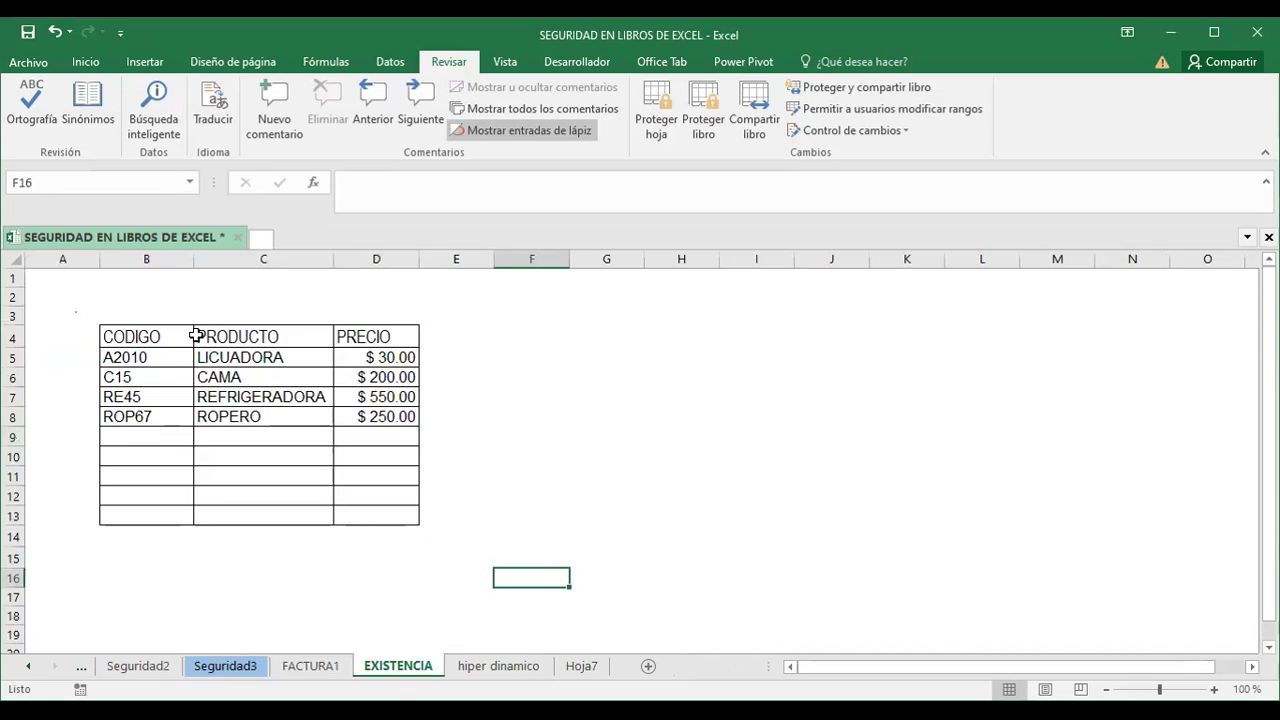
pyautogui.moveTo(129, 345)
pyautogui.mouseDown()
pyautogui.moveTo(349, 387)
pyautogui.moveTo(348, 512)
pyautogui.mouseUp()
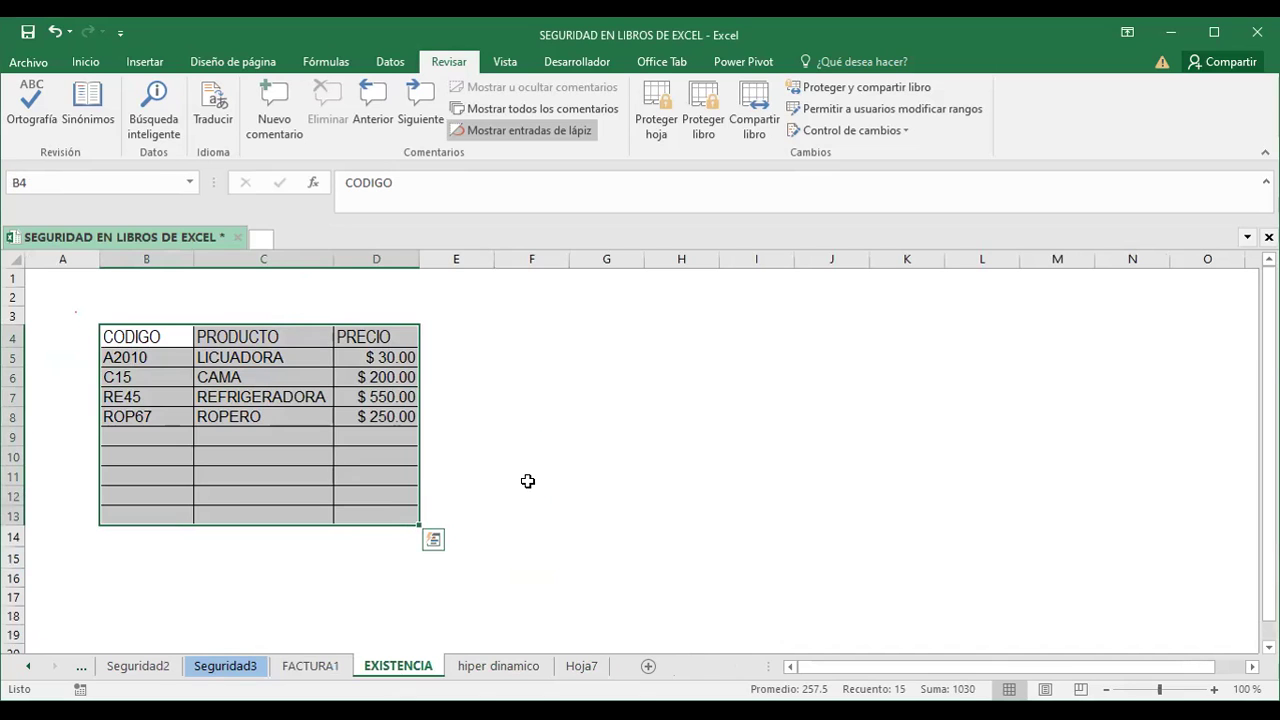
pyautogui.click(527, 481)
pyautogui.click(495, 665)
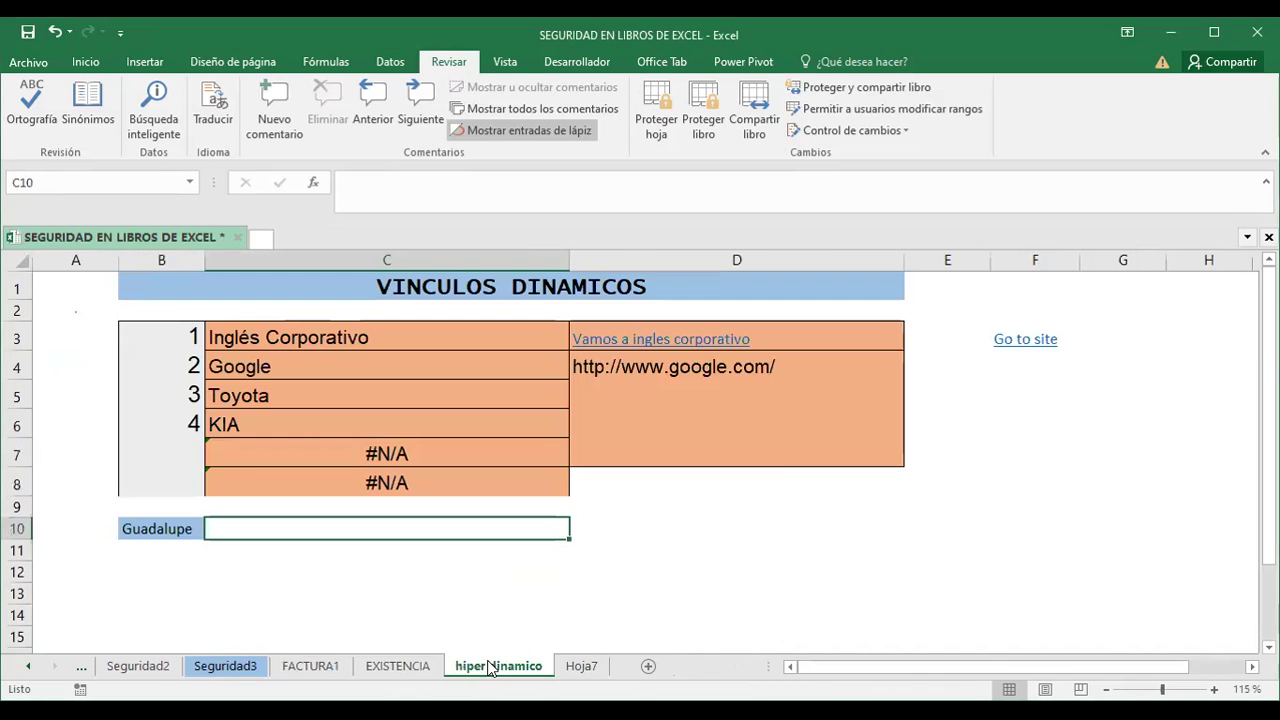
pyautogui.click(395, 666)
pyautogui.click(313, 667)
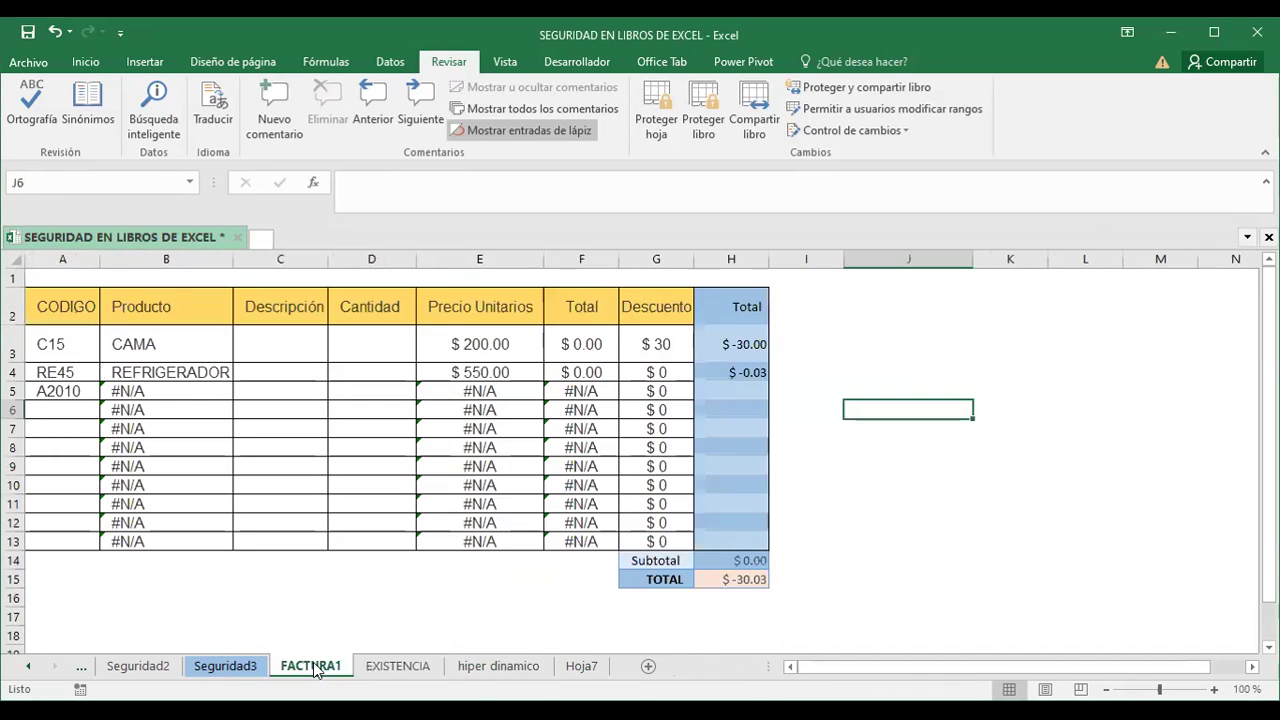
pyautogui.click(476, 593)
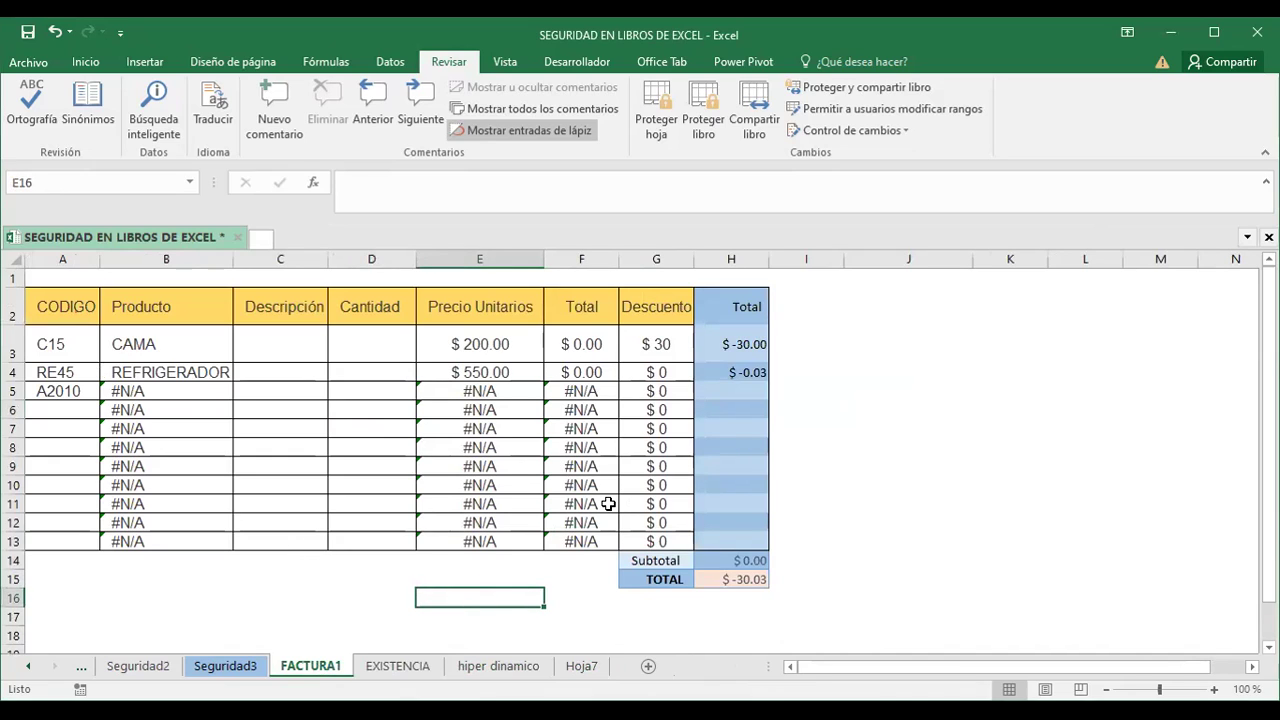
pyautogui.click(906, 408)
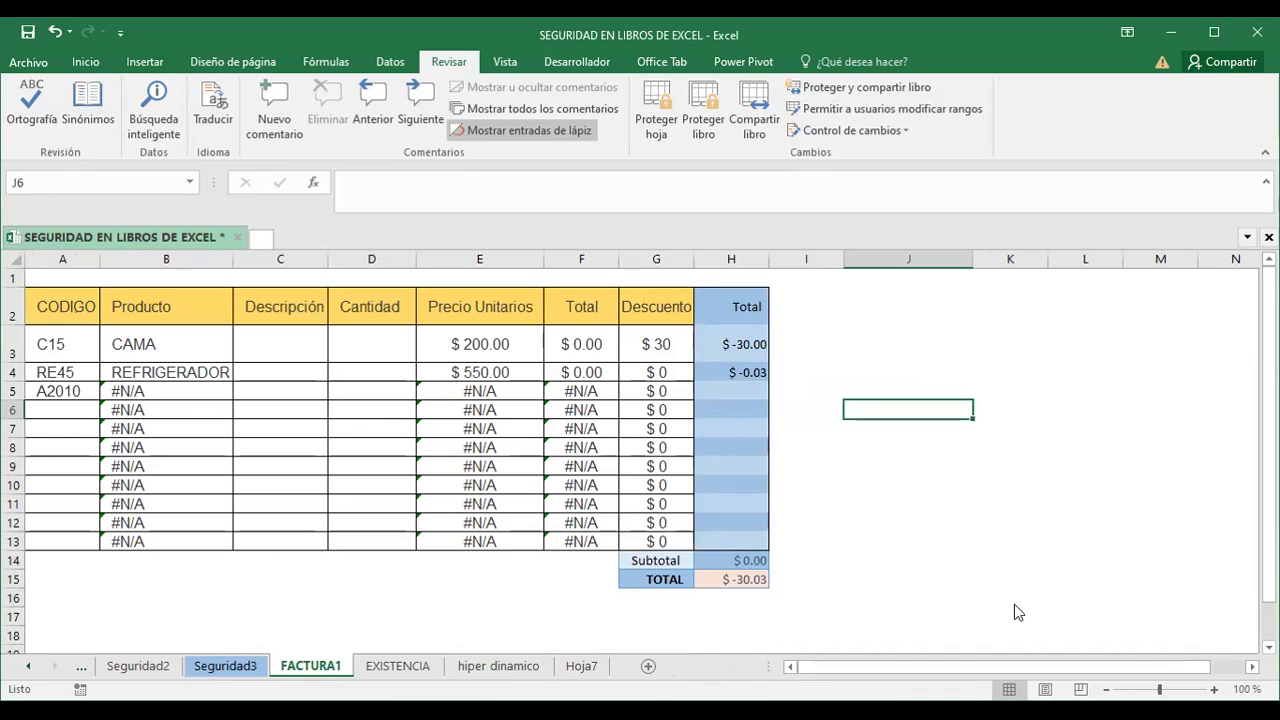
pyautogui.click(729, 344)
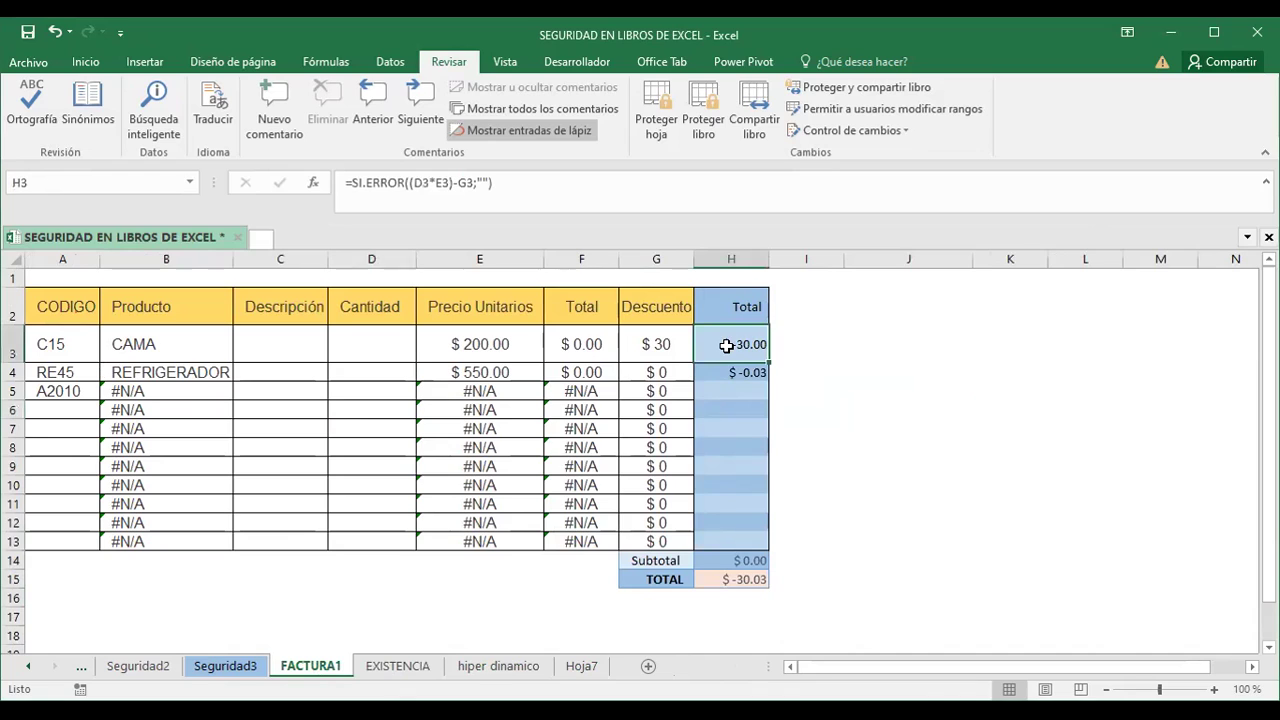
pyautogui.click(738, 368)
pyautogui.click(756, 334)
pyautogui.click(754, 378)
pyautogui.moveTo(737, 349); pyautogui.dragTo(740, 372)
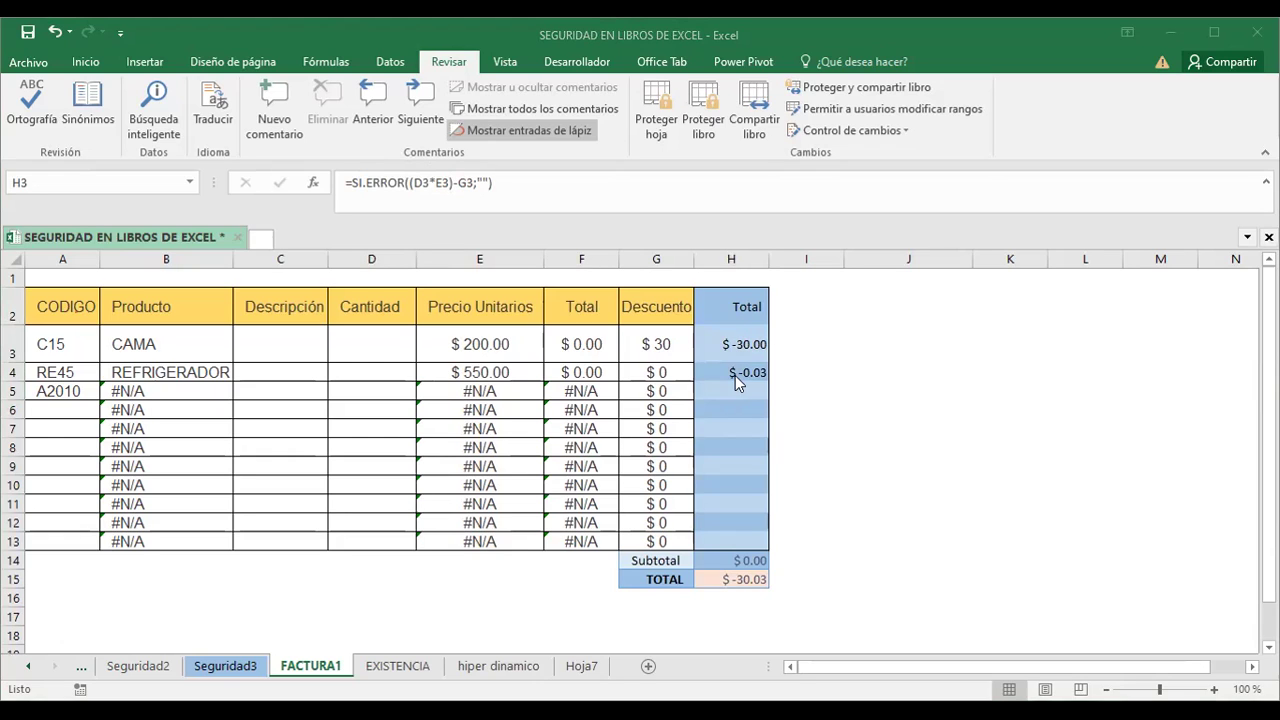
pyautogui.press('F2')
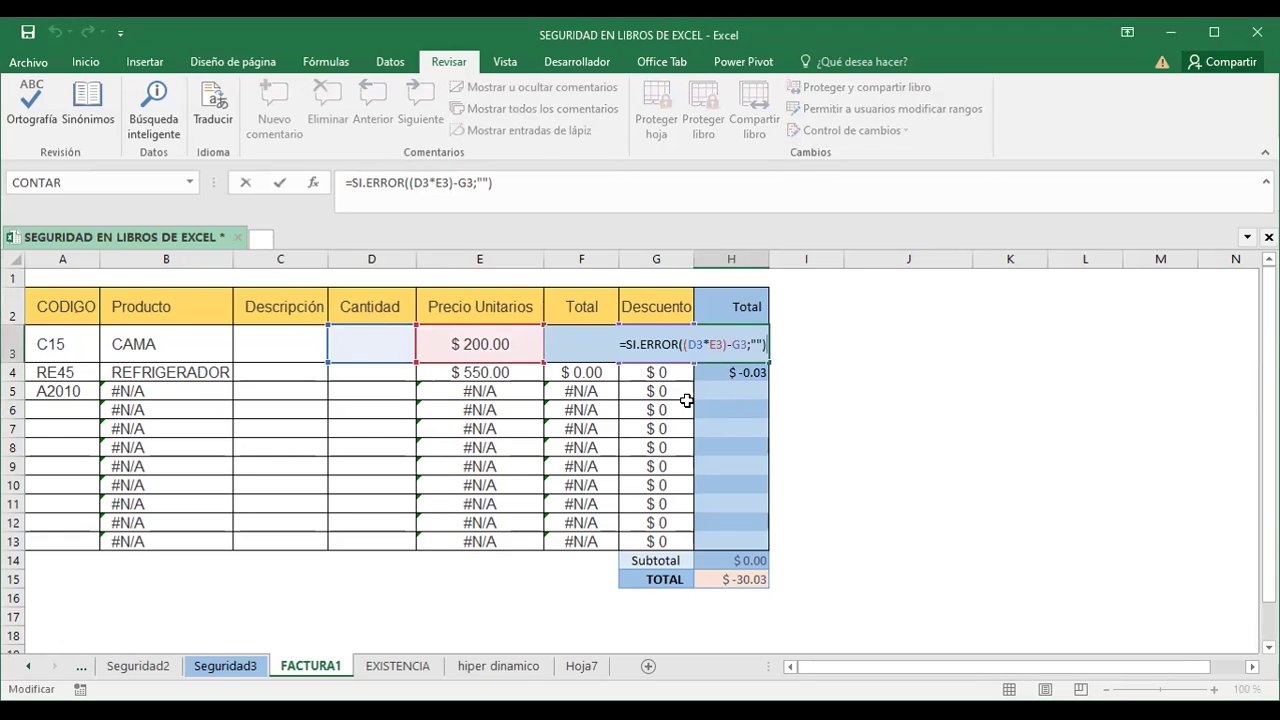
pyautogui.press('Escape')
pyautogui.click(858, 420)
pyautogui.click(738, 372)
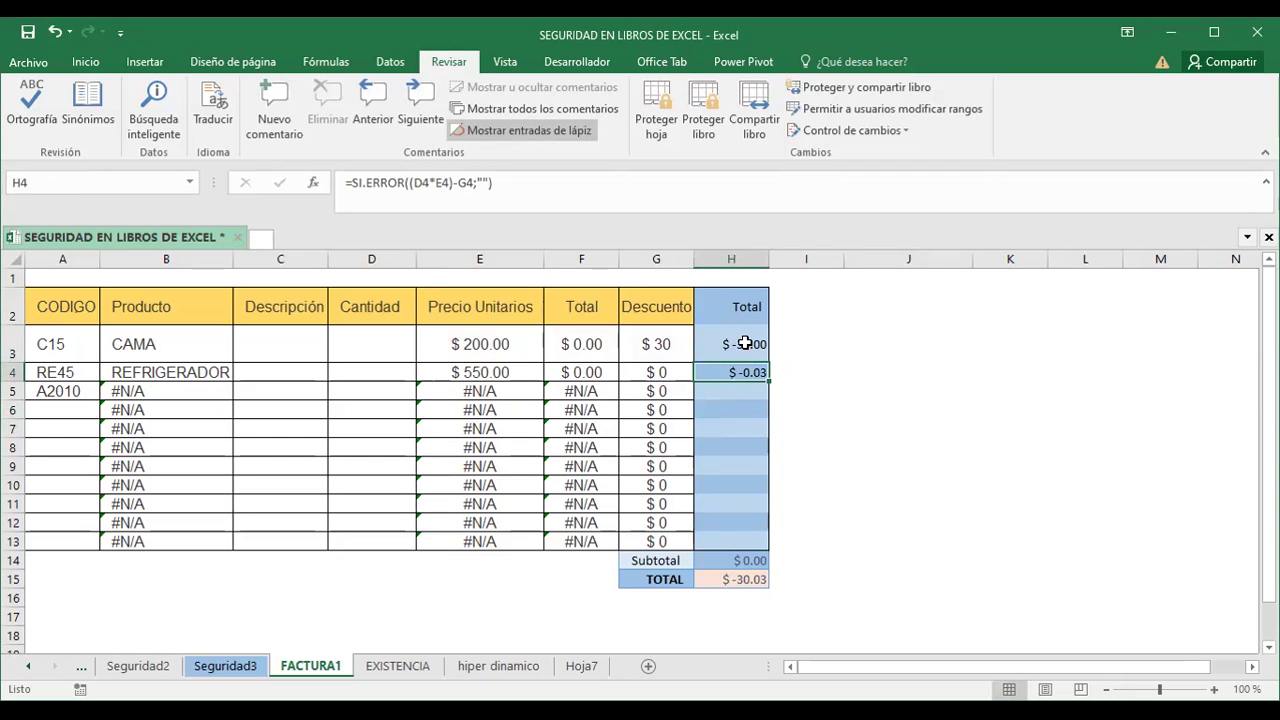
pyautogui.moveTo(745, 343); pyautogui.dragTo(724, 521)
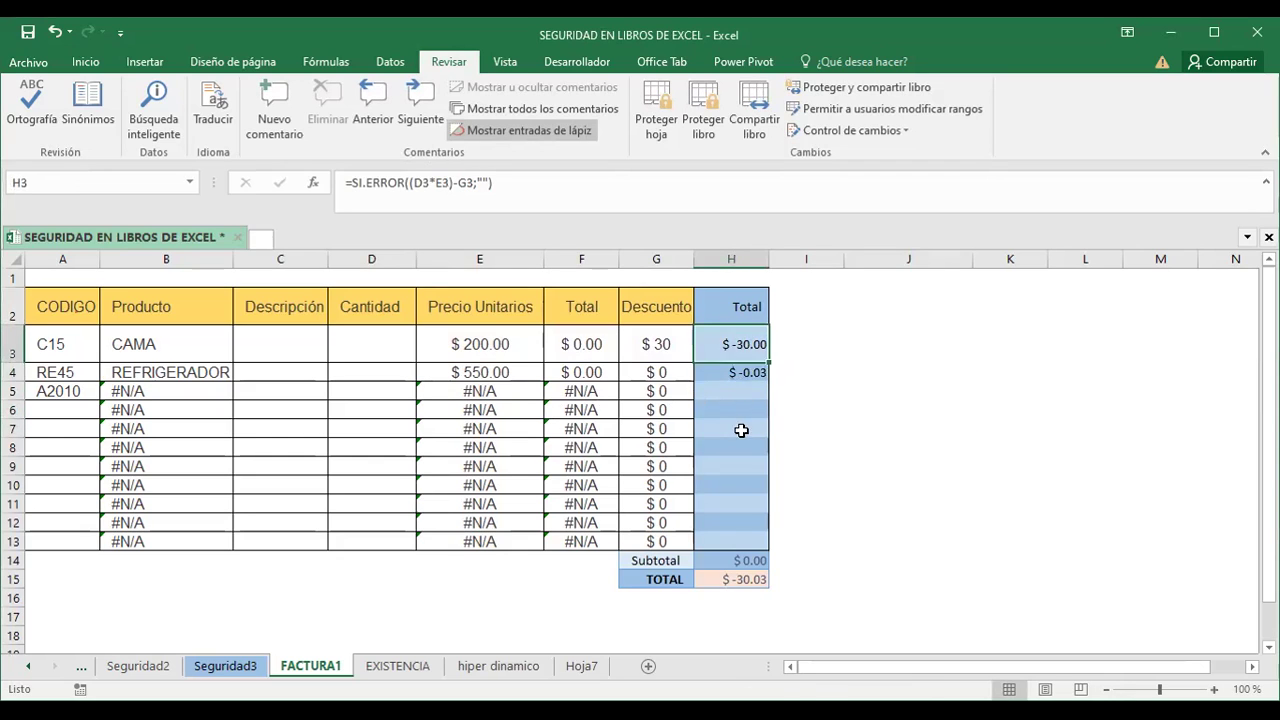
pyautogui.click(845, 447)
pyautogui.click(12, 260)
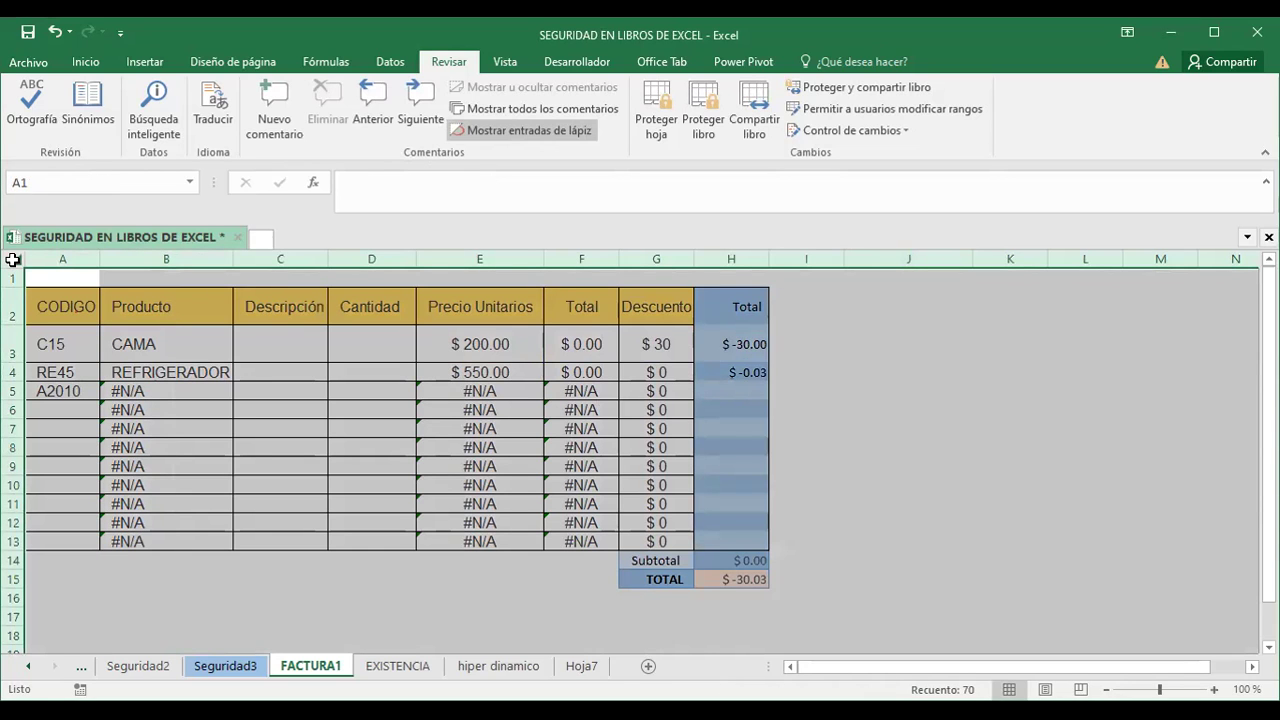
# Untick Bloqueada for the whole FACTURA1 sheet in Formato de celdas > Proteger.
pyautogui.rightClick(12, 260)
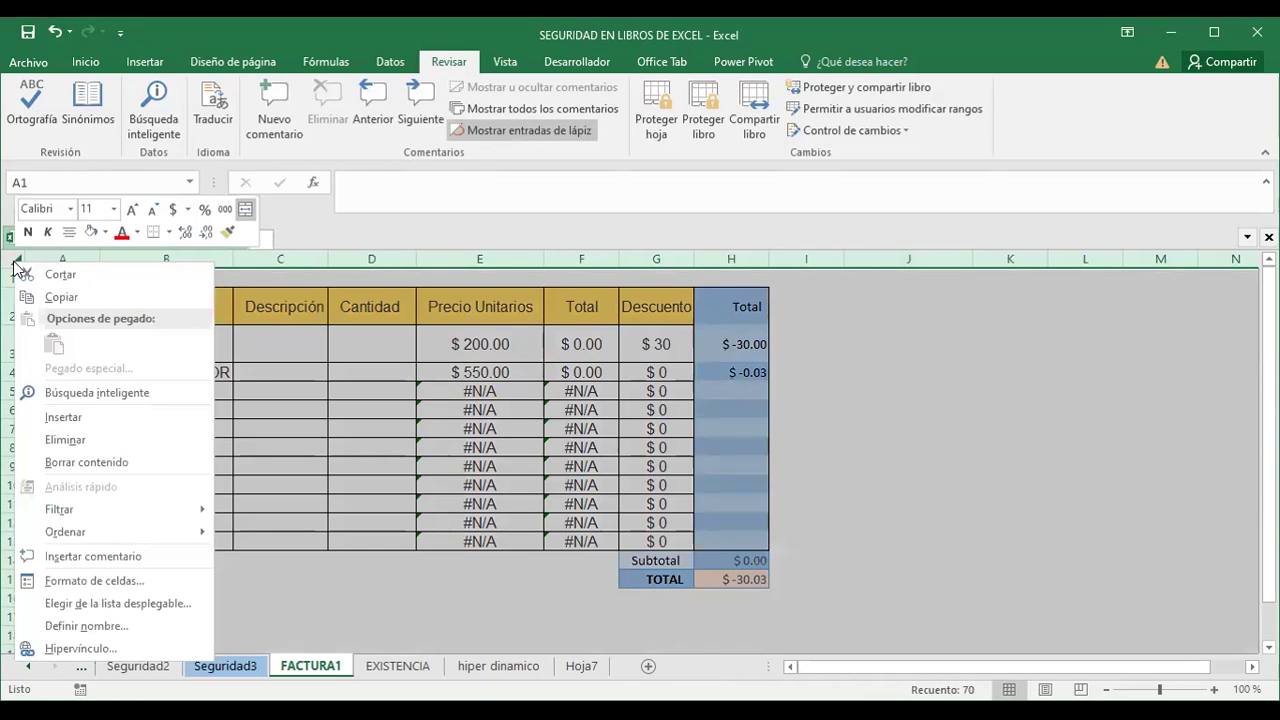
pyautogui.click(128, 591)
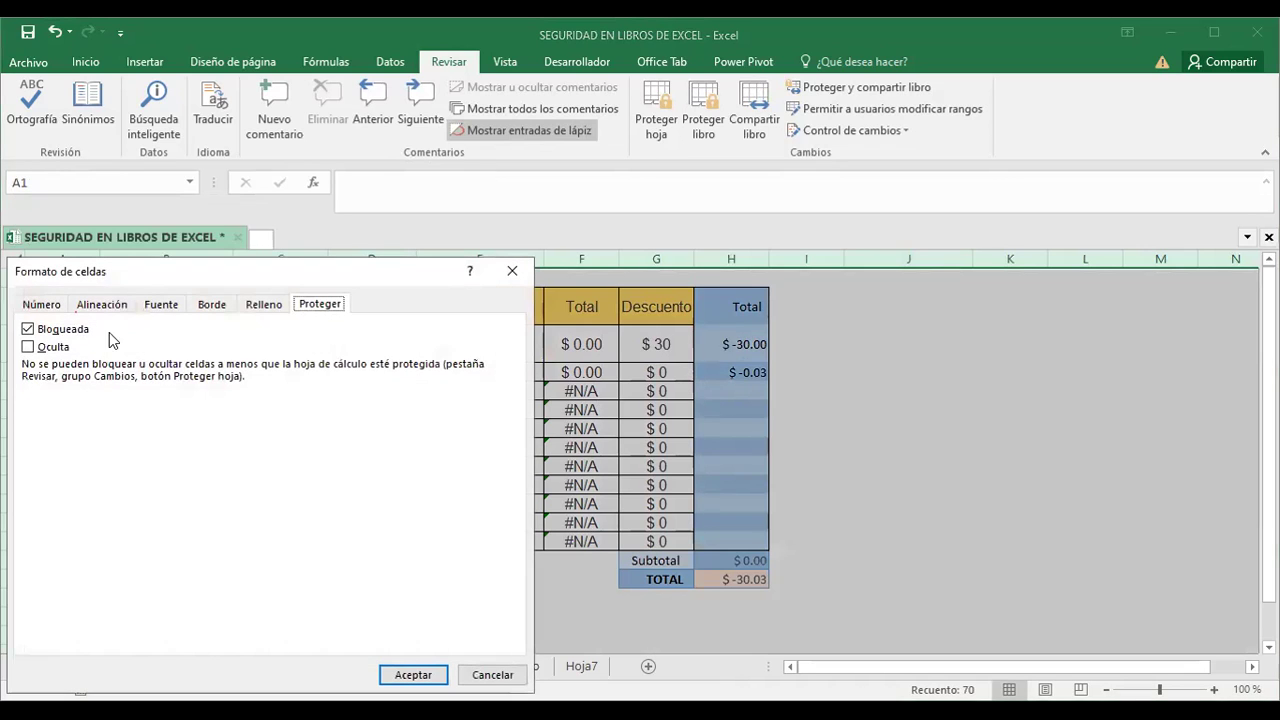
pyautogui.click(27, 329)
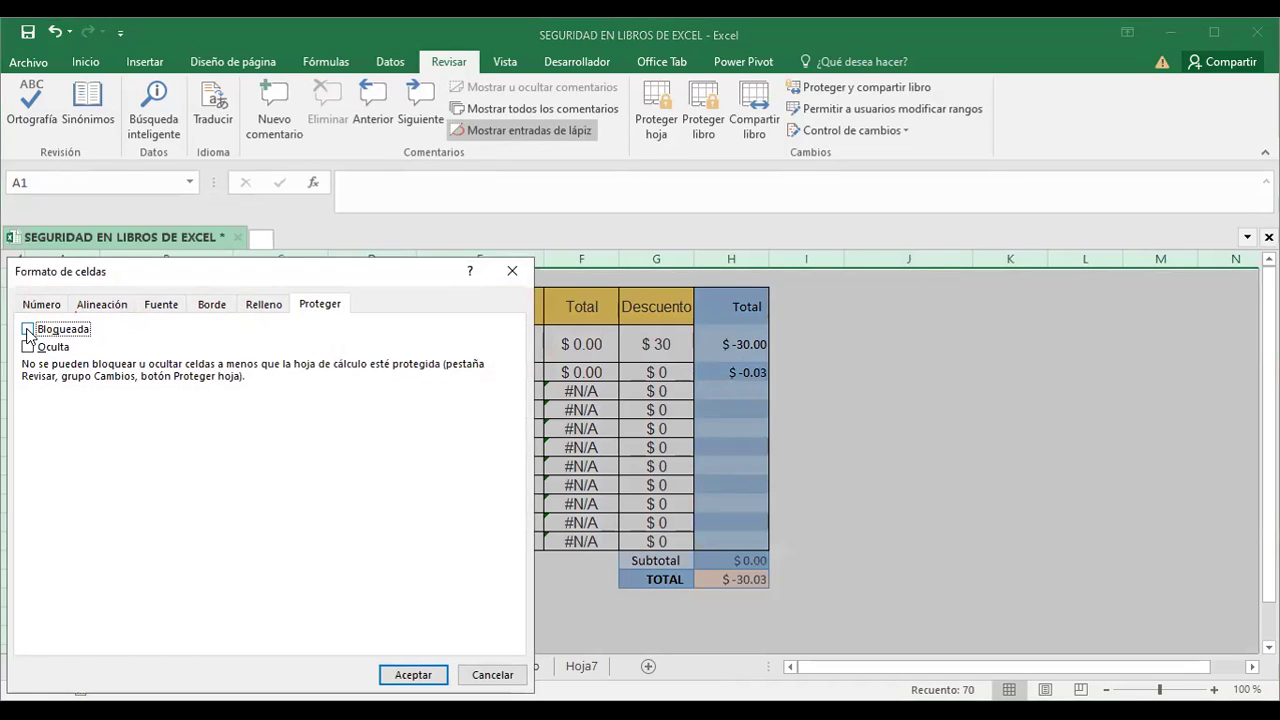
pyautogui.click(414, 675)
pyautogui.click(909, 434)
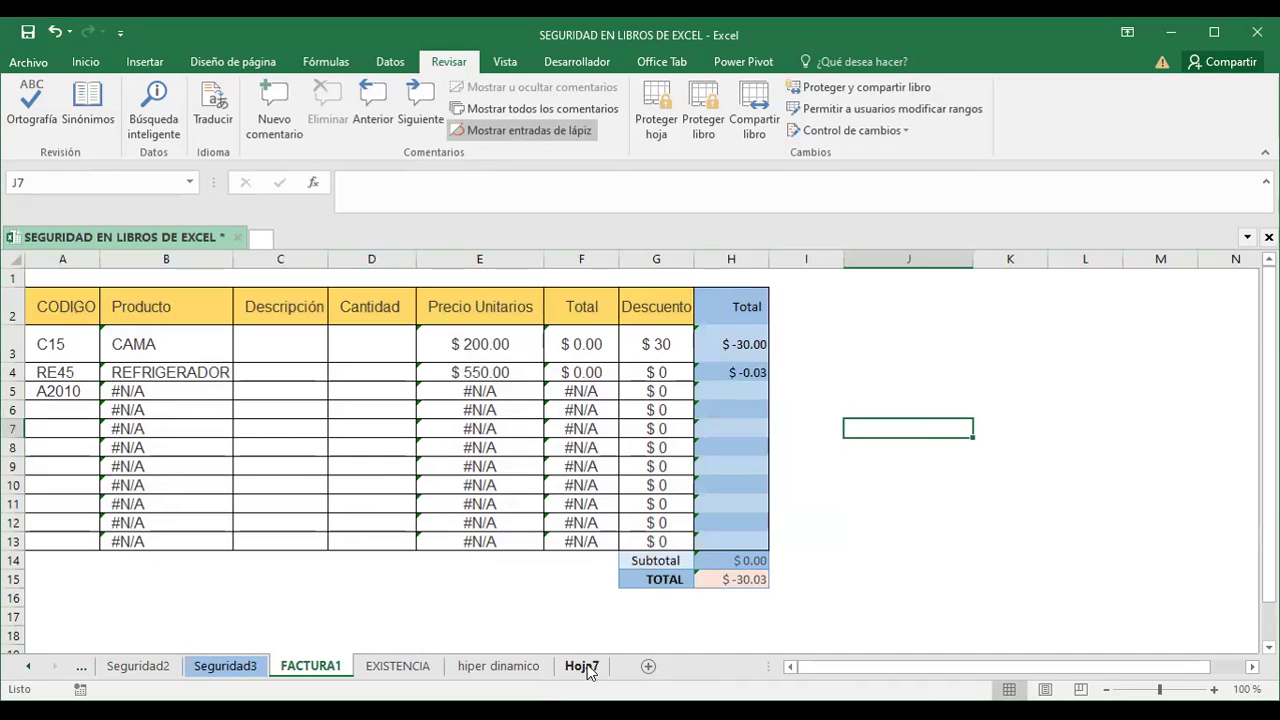
# Check EXISTENCIA, then back on FACTURA1 select the Descuento cells G3:G13.
pyautogui.click(392, 667)
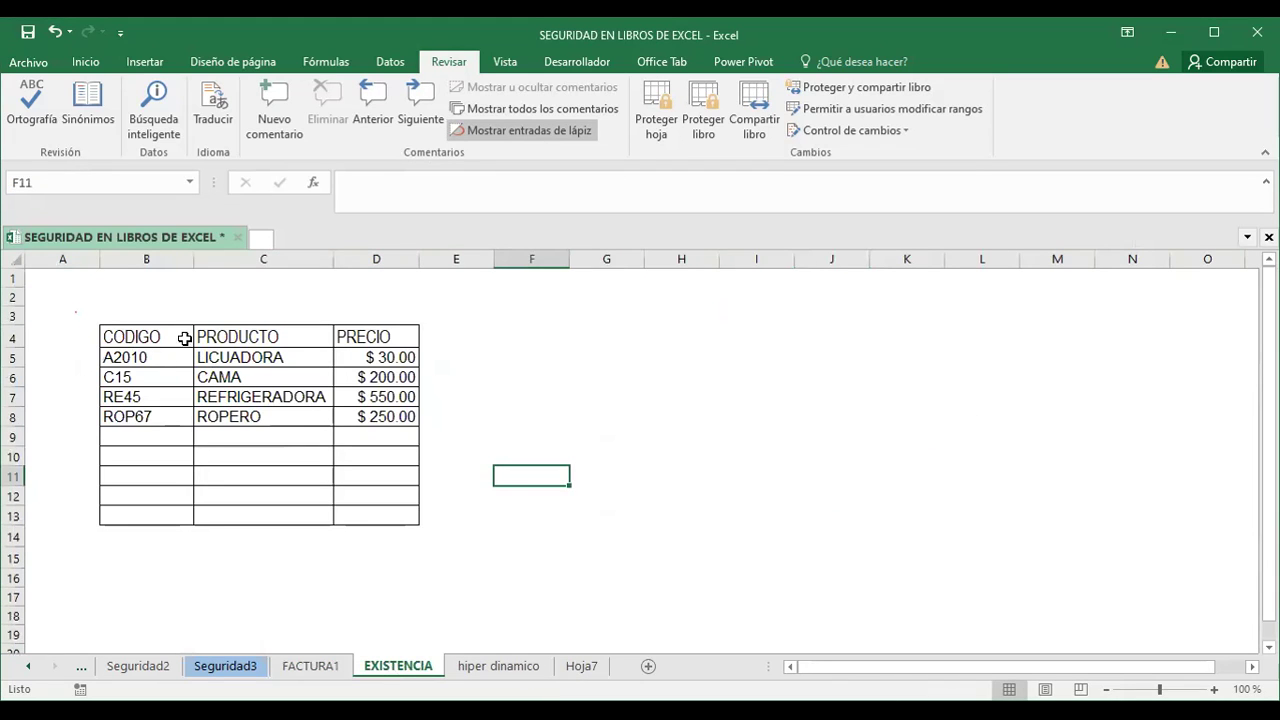
pyautogui.click(316, 666)
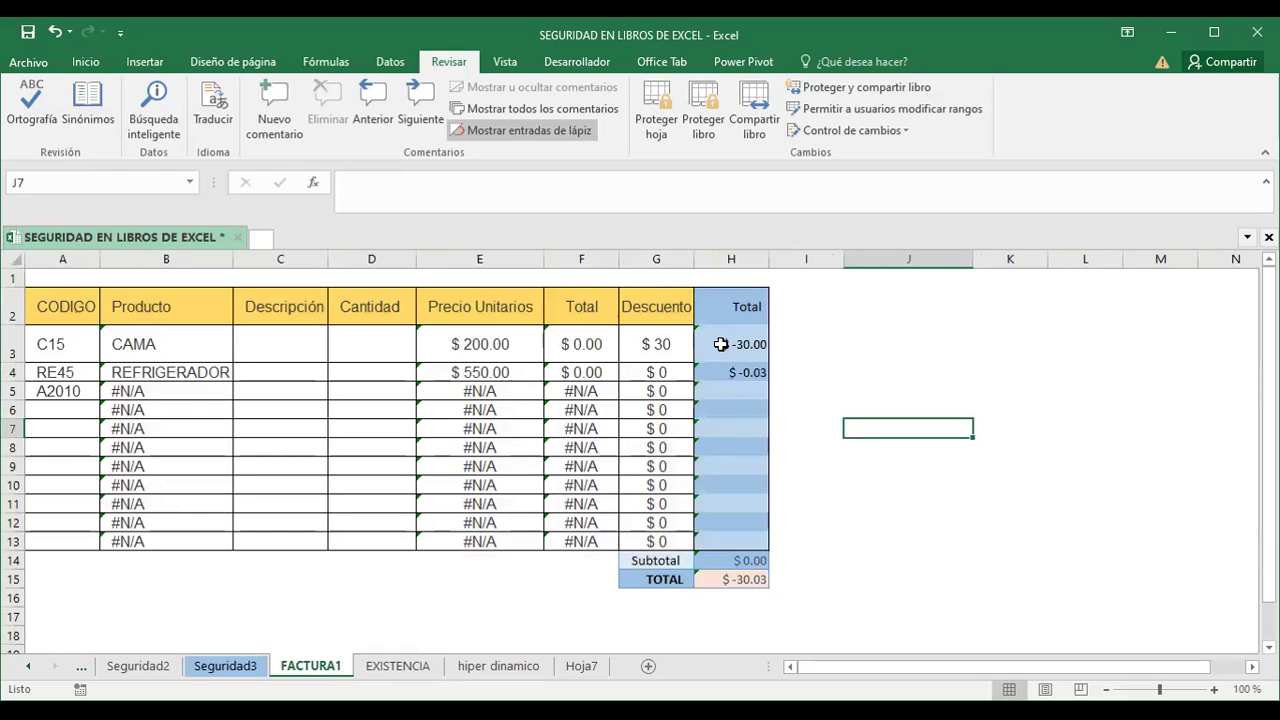
pyautogui.moveTo(654, 346); pyautogui.dragTo(664, 537)
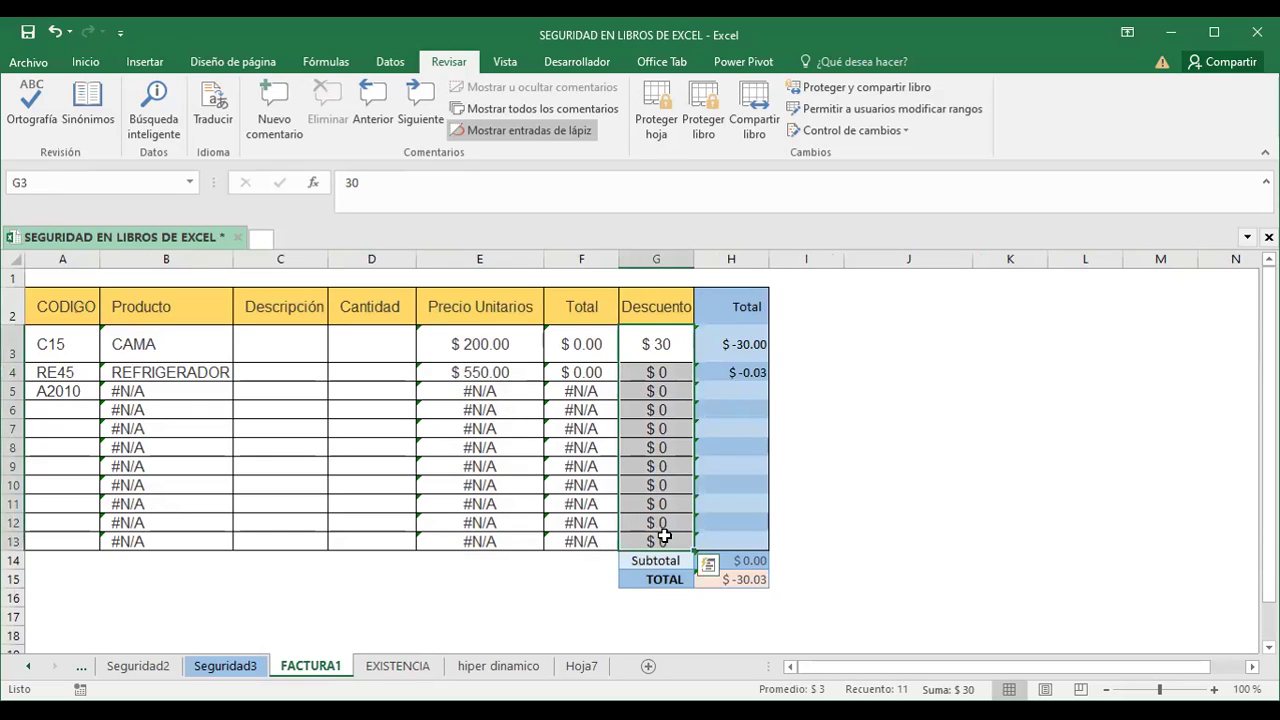
# Tick Bloqueada and Oculta for G3:G13 in Formato de celdas > Proteger.
pyautogui.rightClick(660, 447)
pyautogui.click(769, 362)
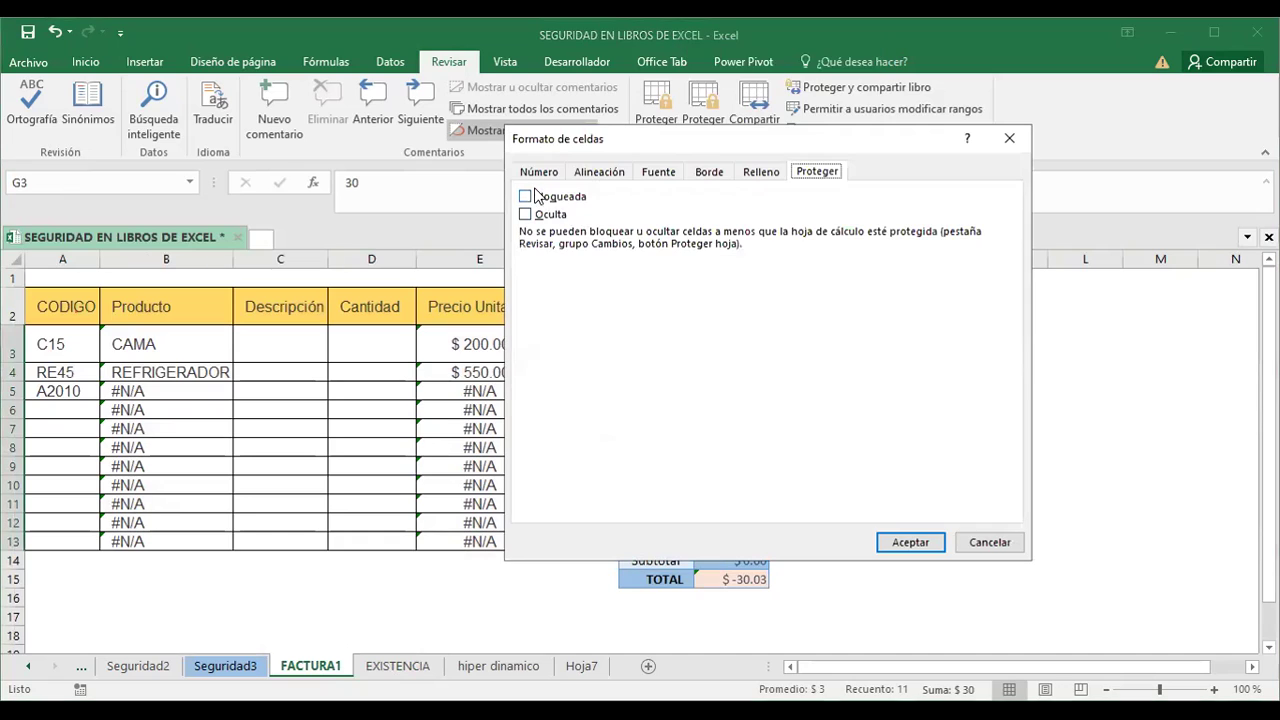
pyautogui.click(528, 199)
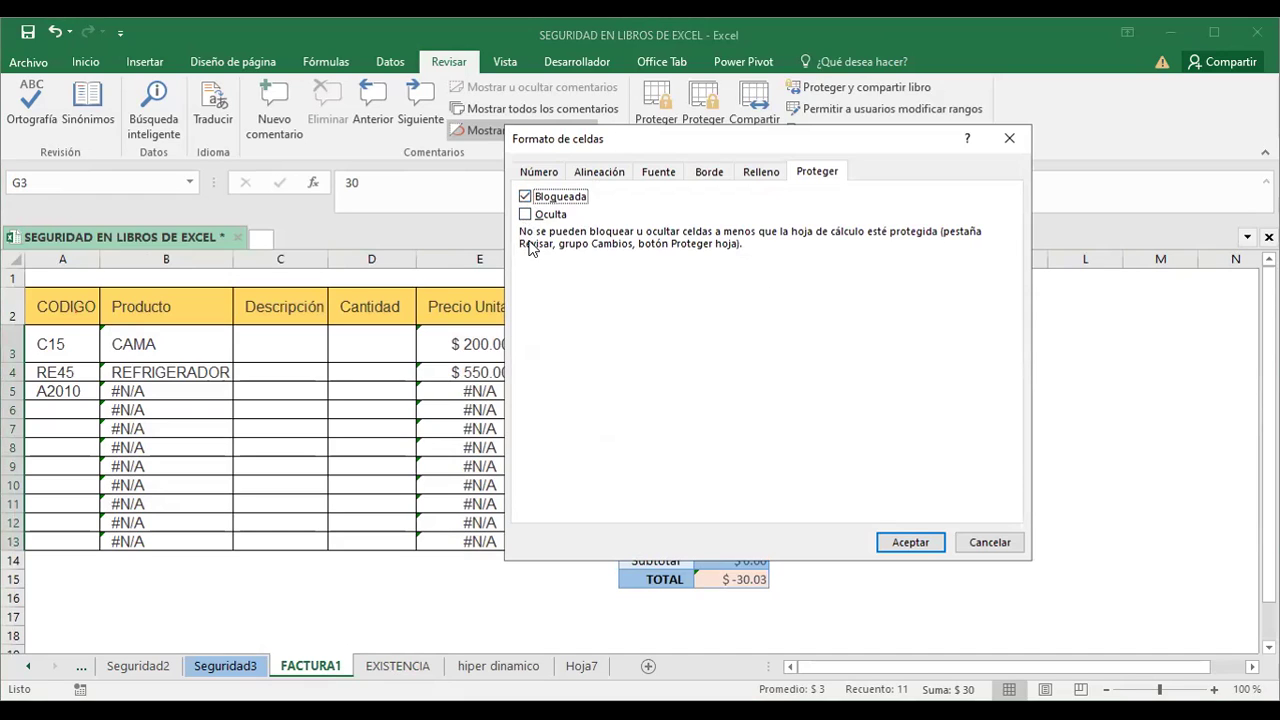
pyautogui.click(525, 215)
pyautogui.click(918, 542)
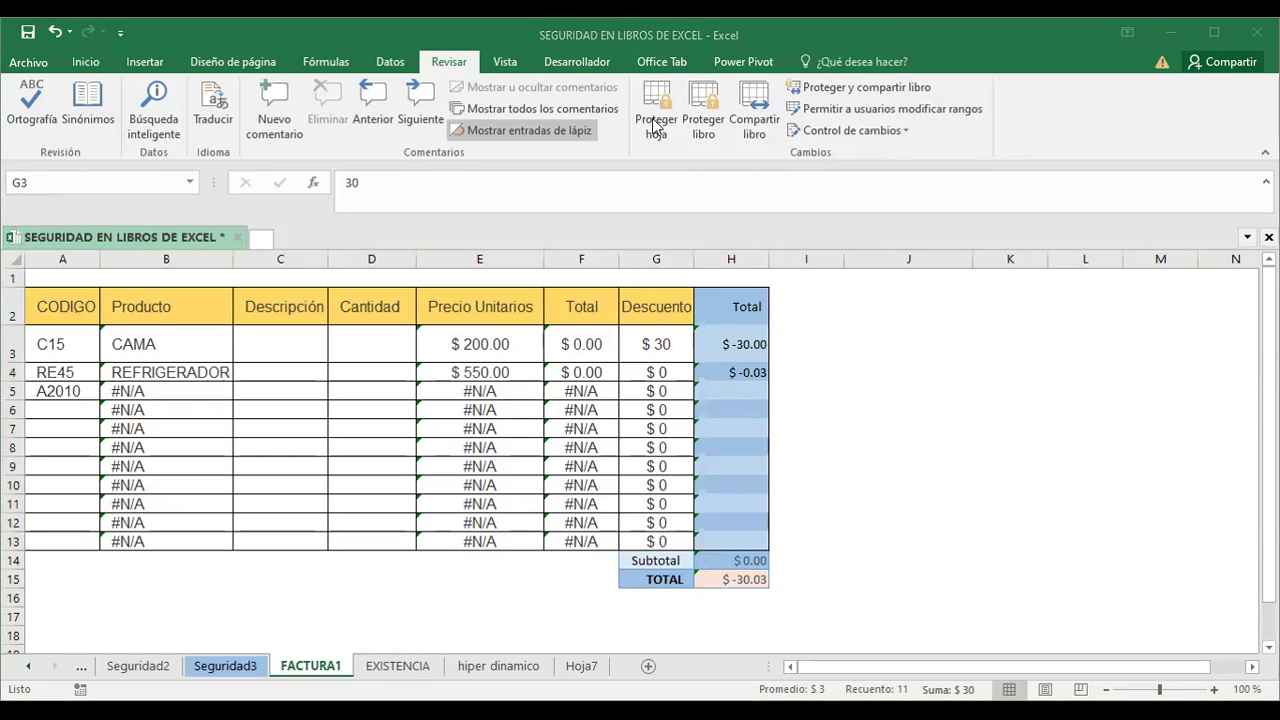
pyautogui.click(907, 430)
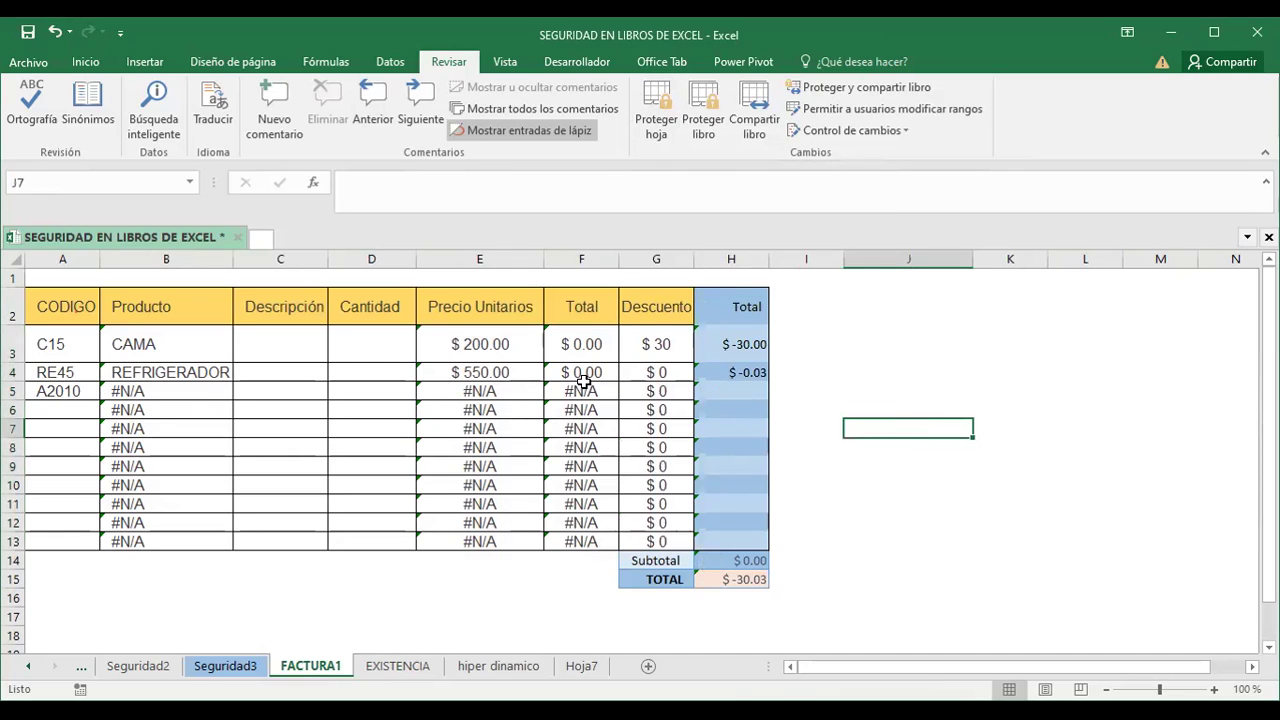
pyautogui.click(662, 392)
pyautogui.write('342')
pyautogui.click(667, 427)
pyautogui.press('Up')
pyautogui.press('Up')
pyautogui.press('Up')
pyautogui.write('342')
pyautogui.click(660, 447)
pyautogui.click(664, 467)
pyautogui.write('34242')
pyautogui.press('Up')
pyautogui.press('Up')
pyautogui.press('Up')
pyautogui.write('432')
pyautogui.click(658, 484)
pyautogui.write('2')
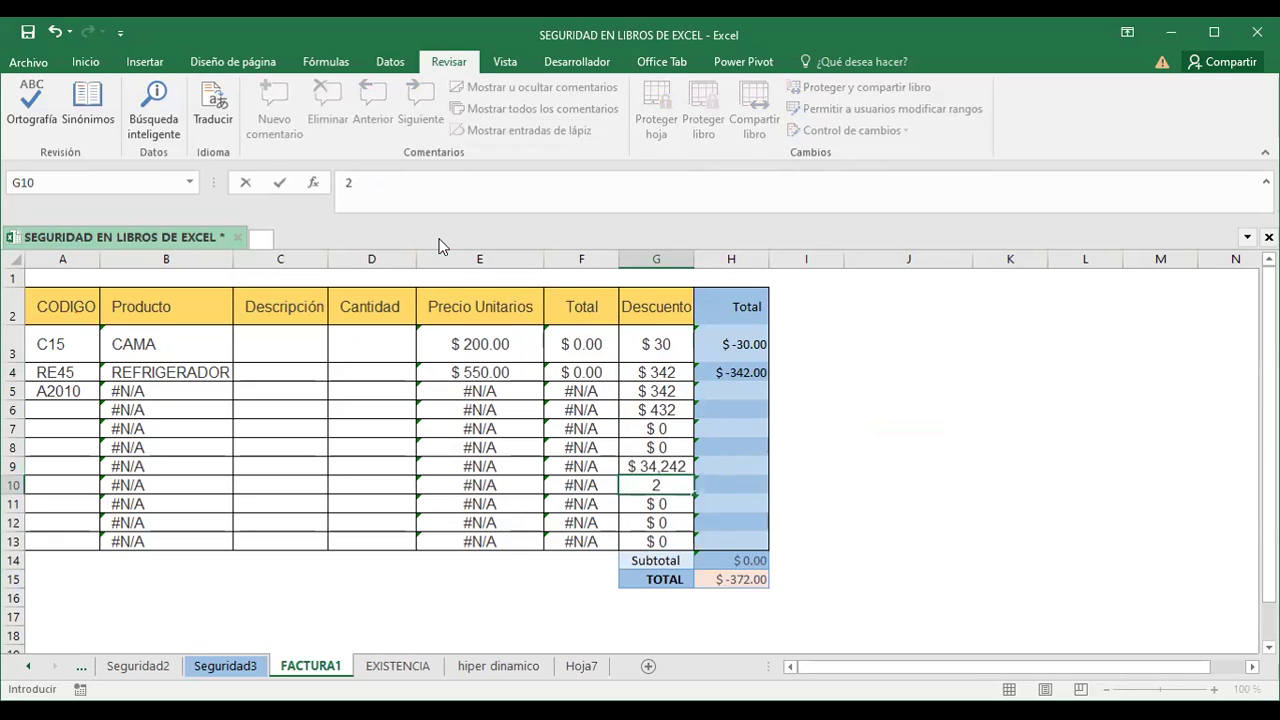
pyautogui.click(56, 33)
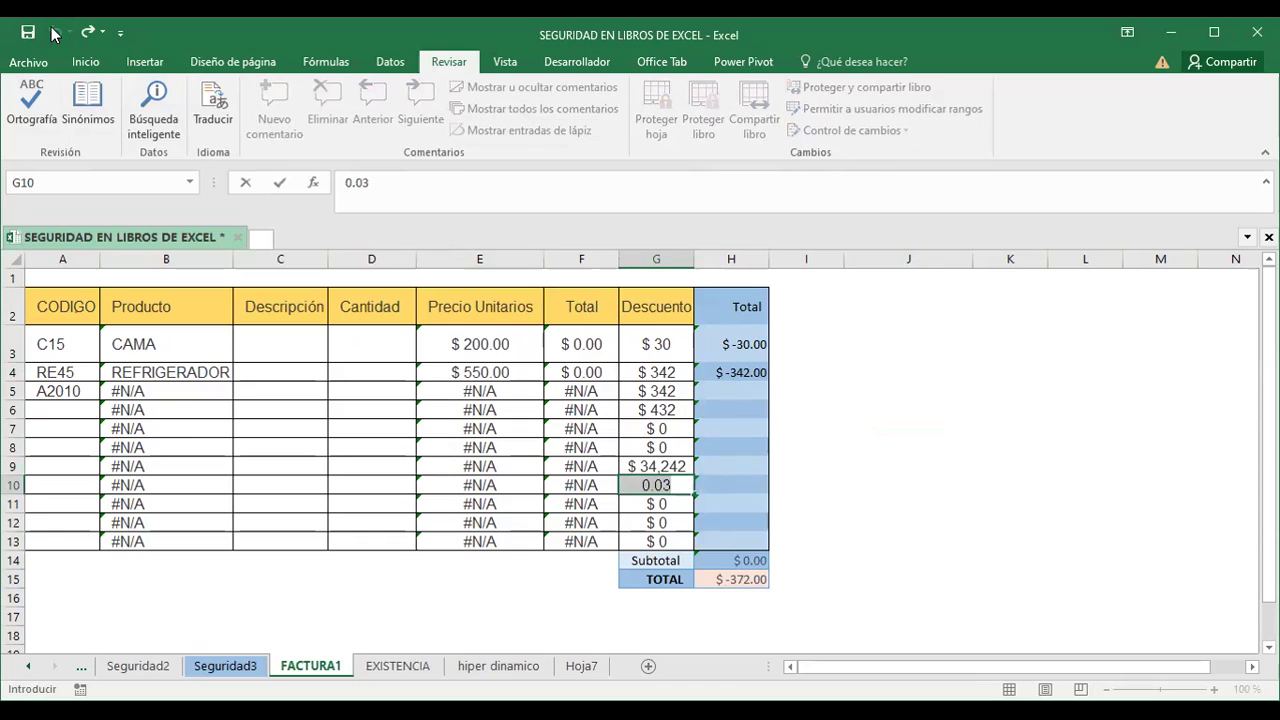
pyautogui.click(893, 428)
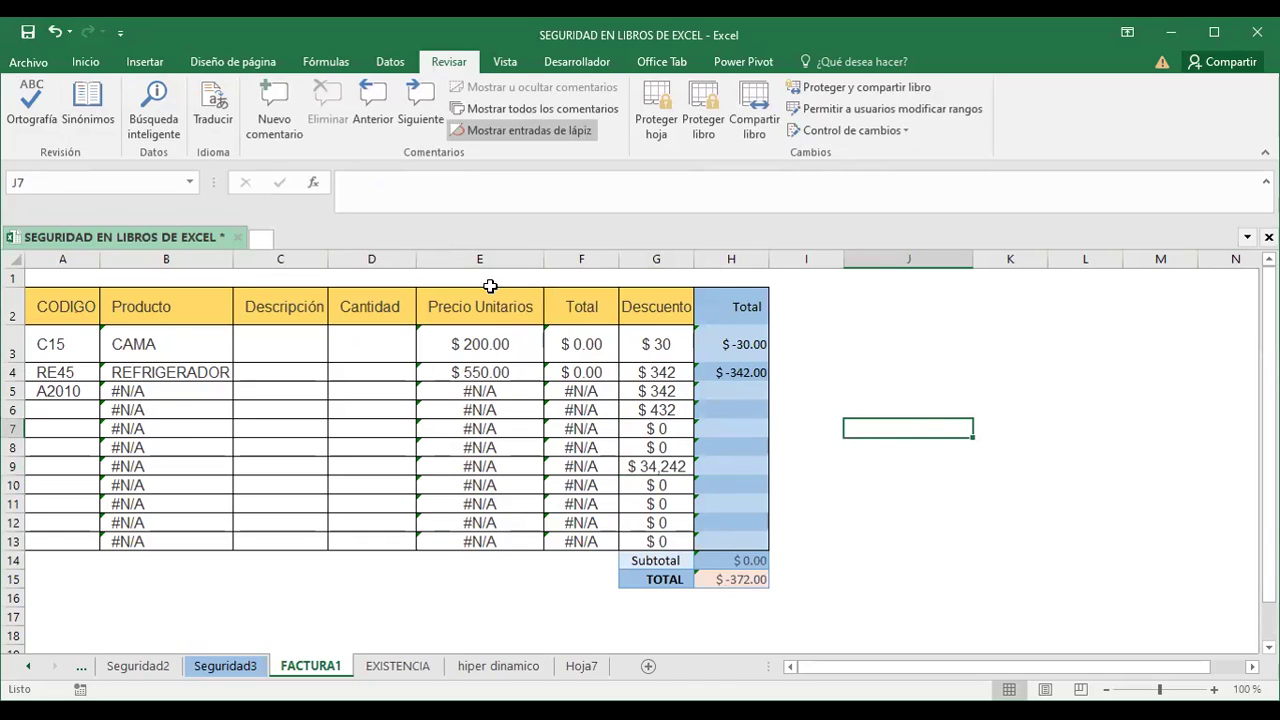
pyautogui.click(55, 33)
pyautogui.click(55, 33)
pyautogui.click(55, 33)
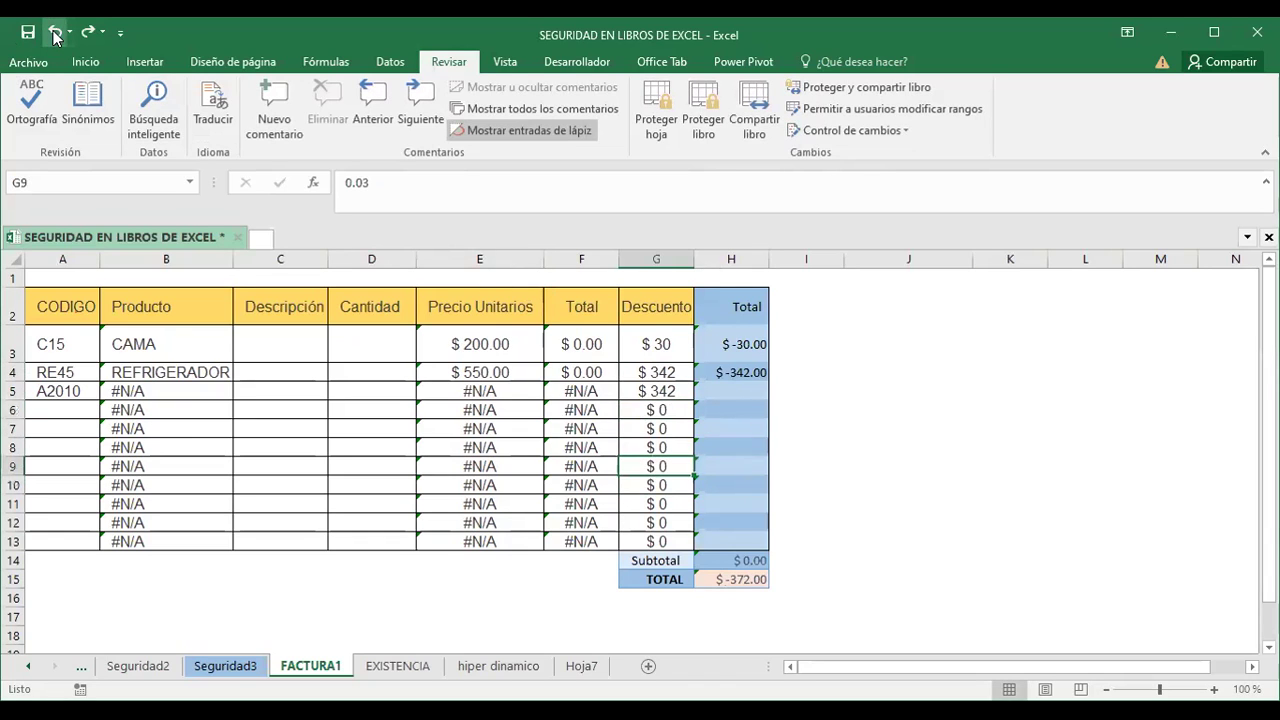
pyautogui.click(55, 33)
pyautogui.click(55, 33)
# Undo the test discount in G5 and review the Descuento and code ranges.
pyautogui.click(815, 332)
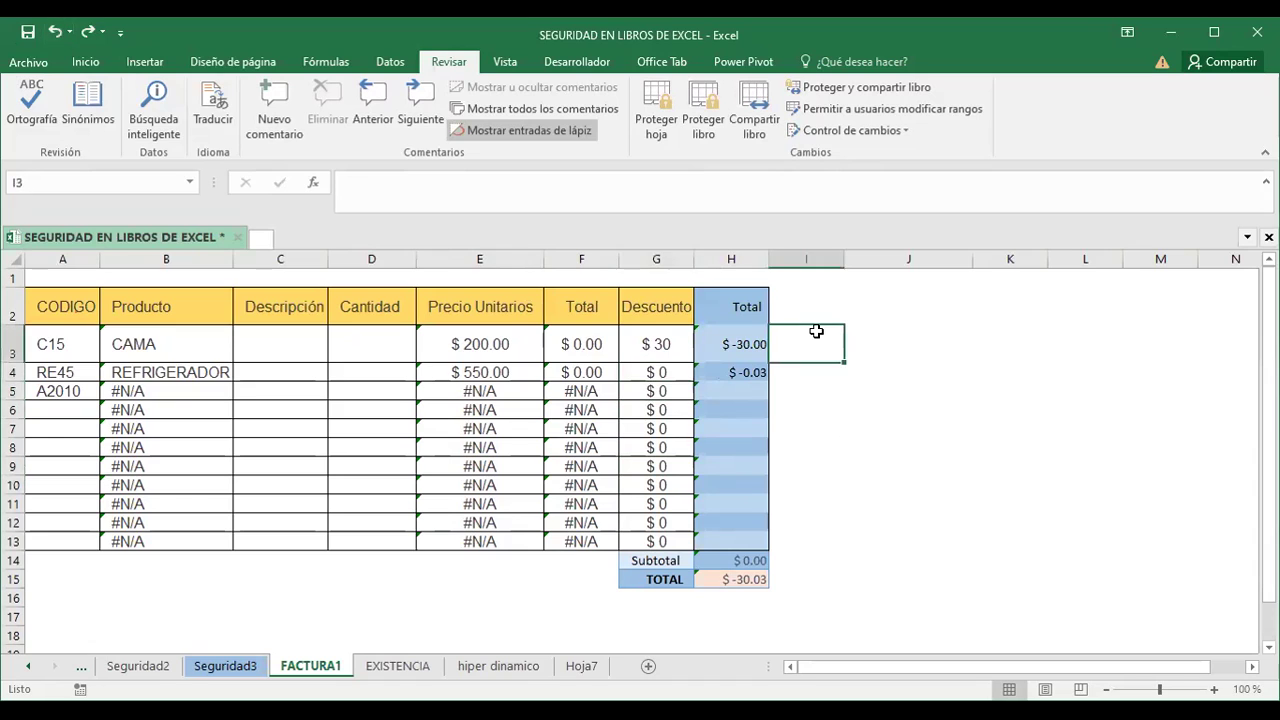
pyautogui.moveTo(668, 333); pyautogui.dragTo(650, 541)
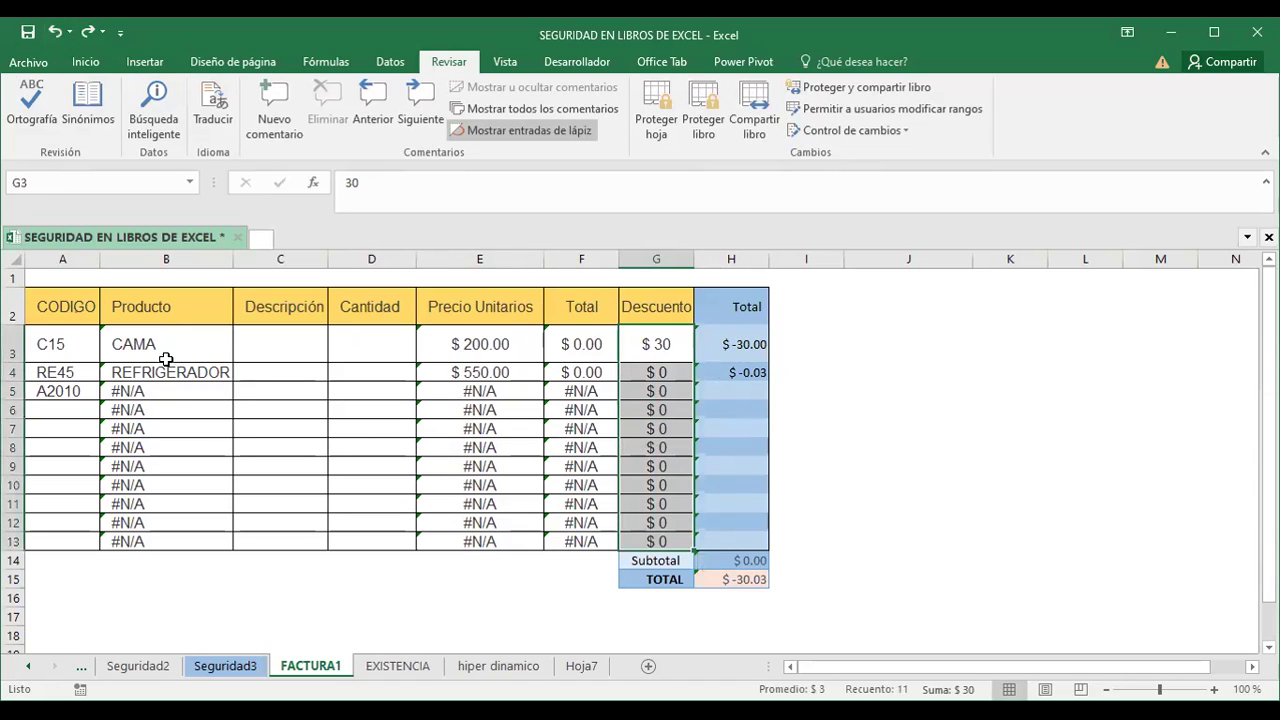
pyautogui.moveTo(155, 372); pyautogui.dragTo(150, 541)
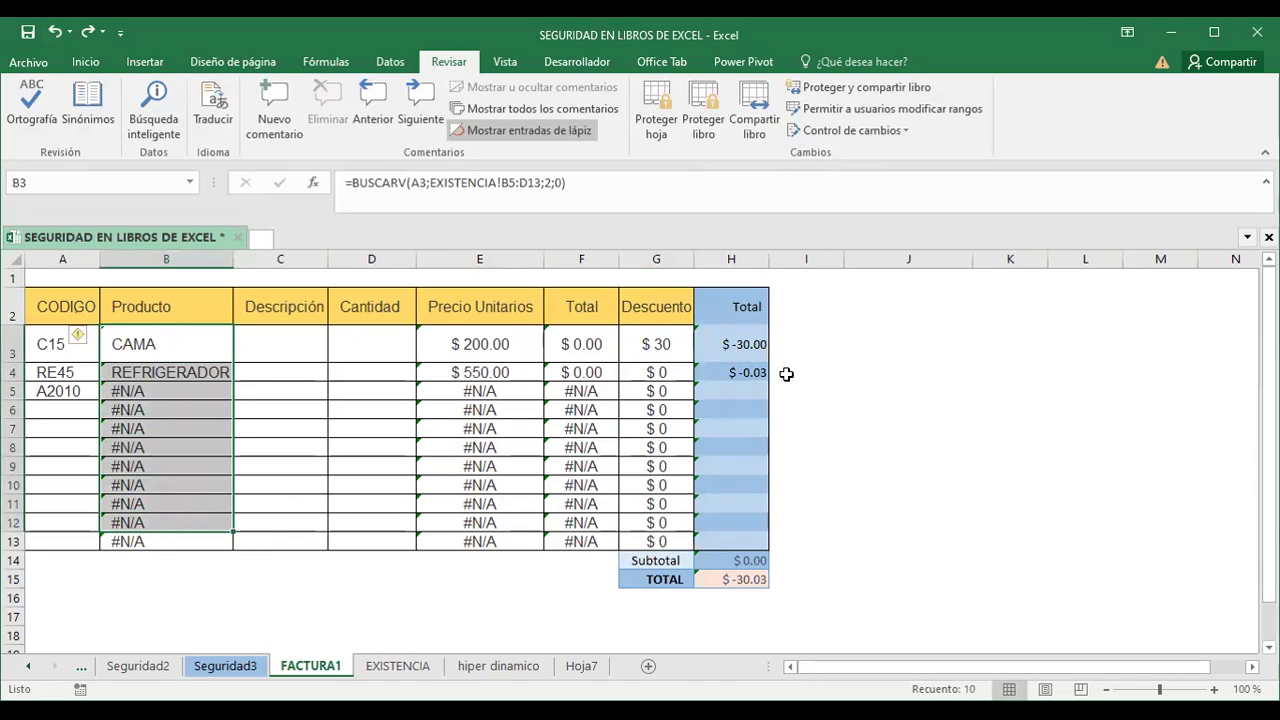
pyautogui.click(929, 388)
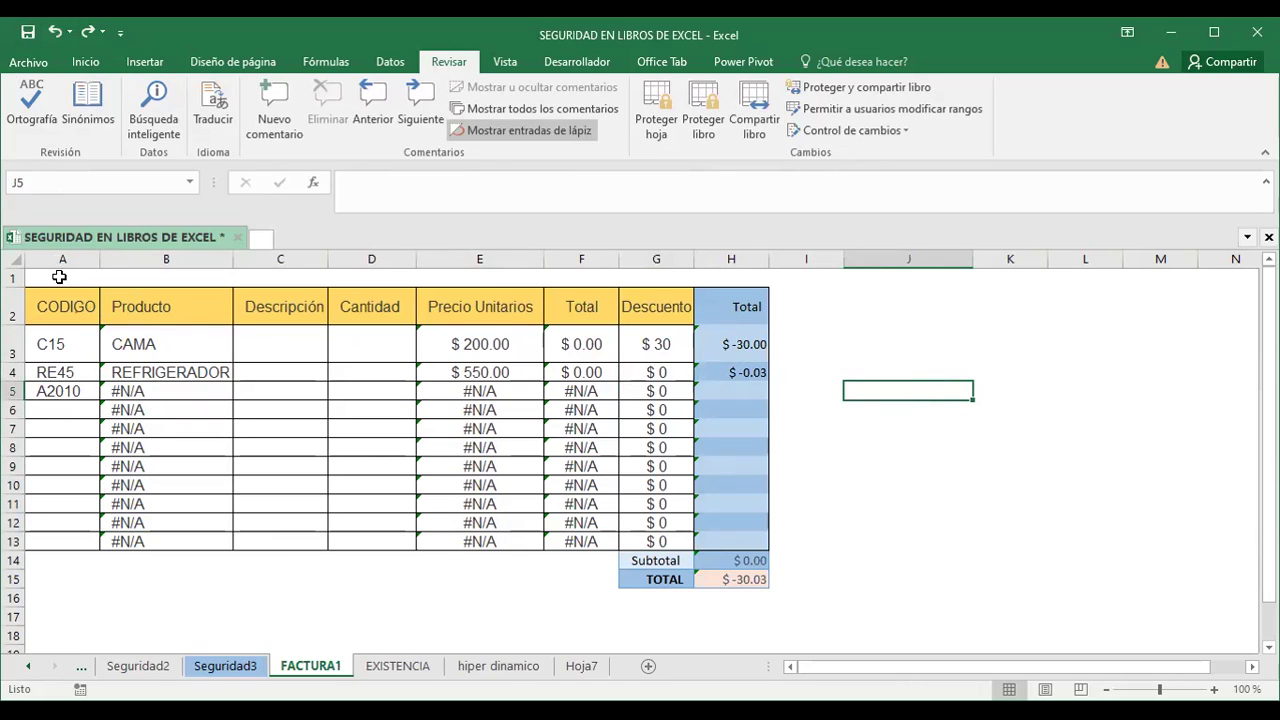
# Clear both Bloqueada and Oculta for every cell on FACTURA1 via Formato de celdas.
pyautogui.click(11, 260)
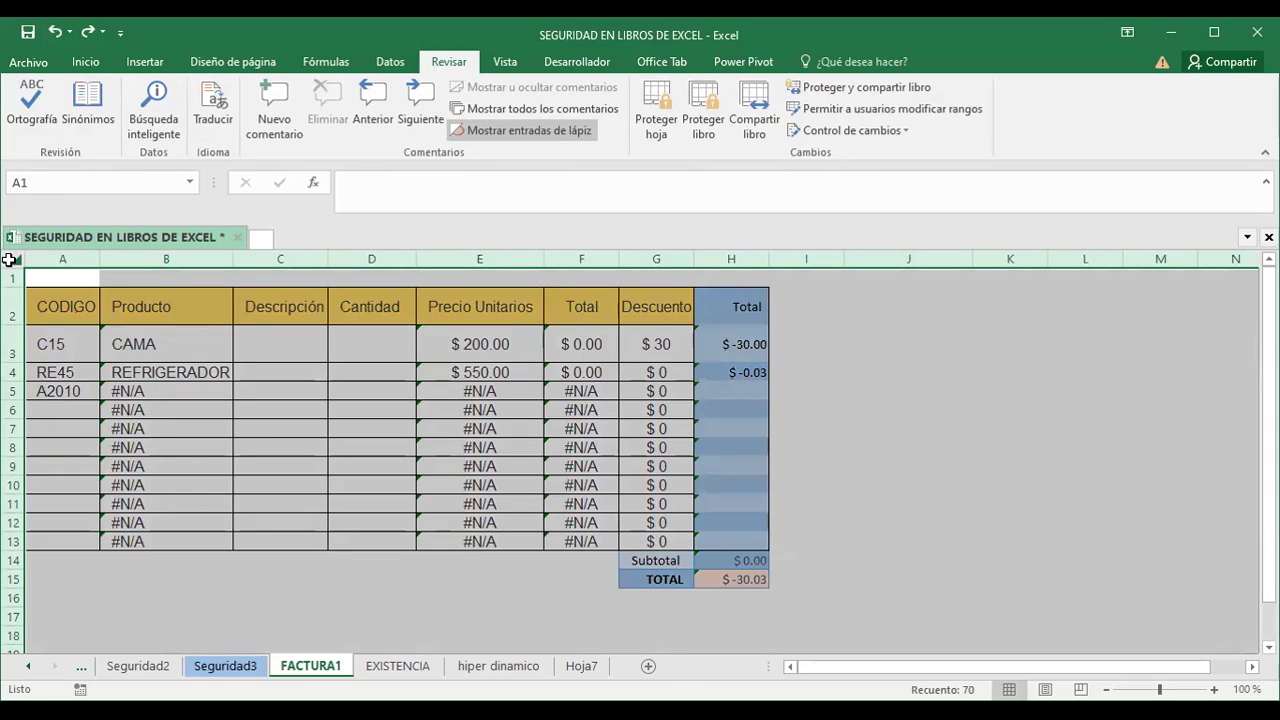
pyautogui.rightClick(9, 260)
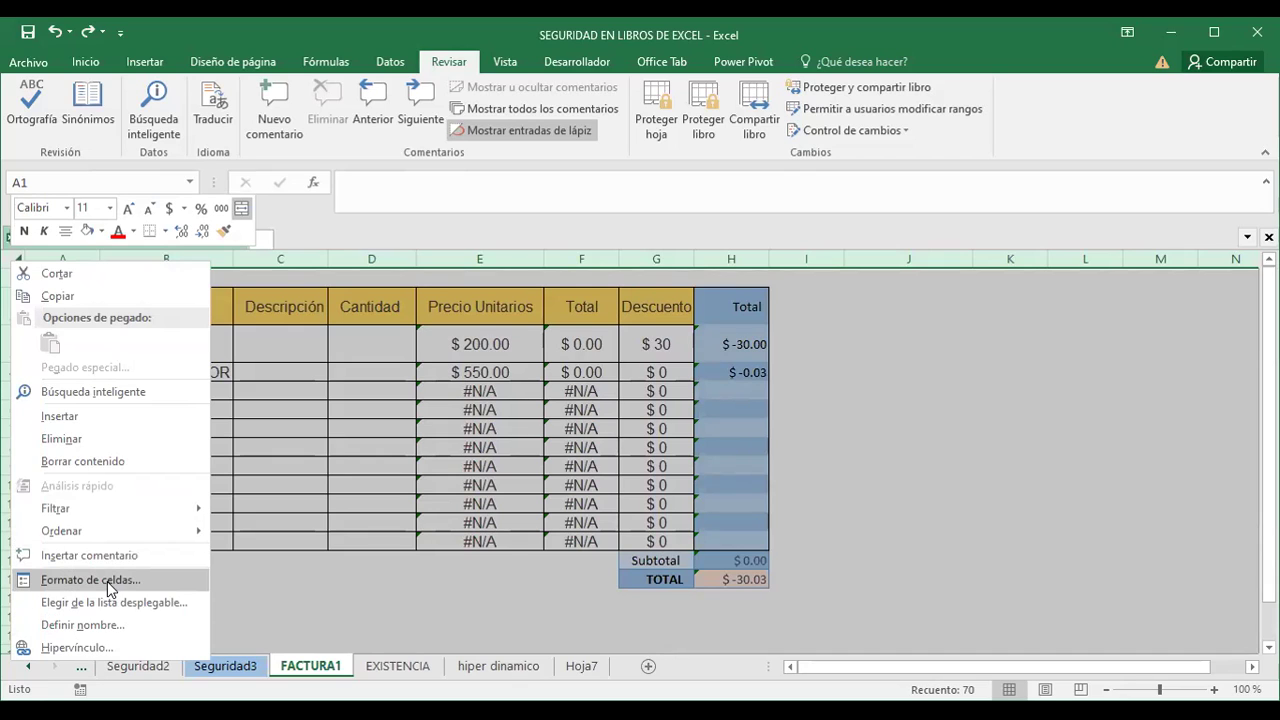
pyautogui.click(110, 580)
pyautogui.click(28, 347)
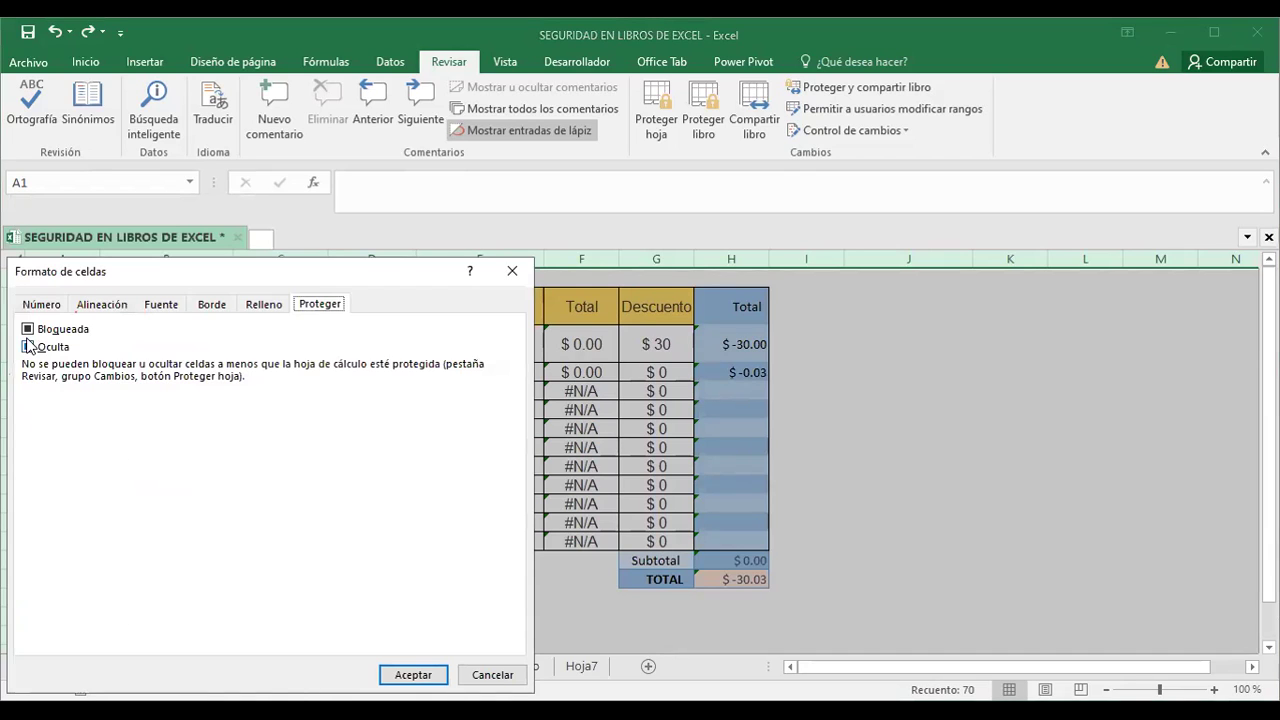
pyautogui.click(28, 347)
pyautogui.click(28, 329)
pyautogui.click(413, 676)
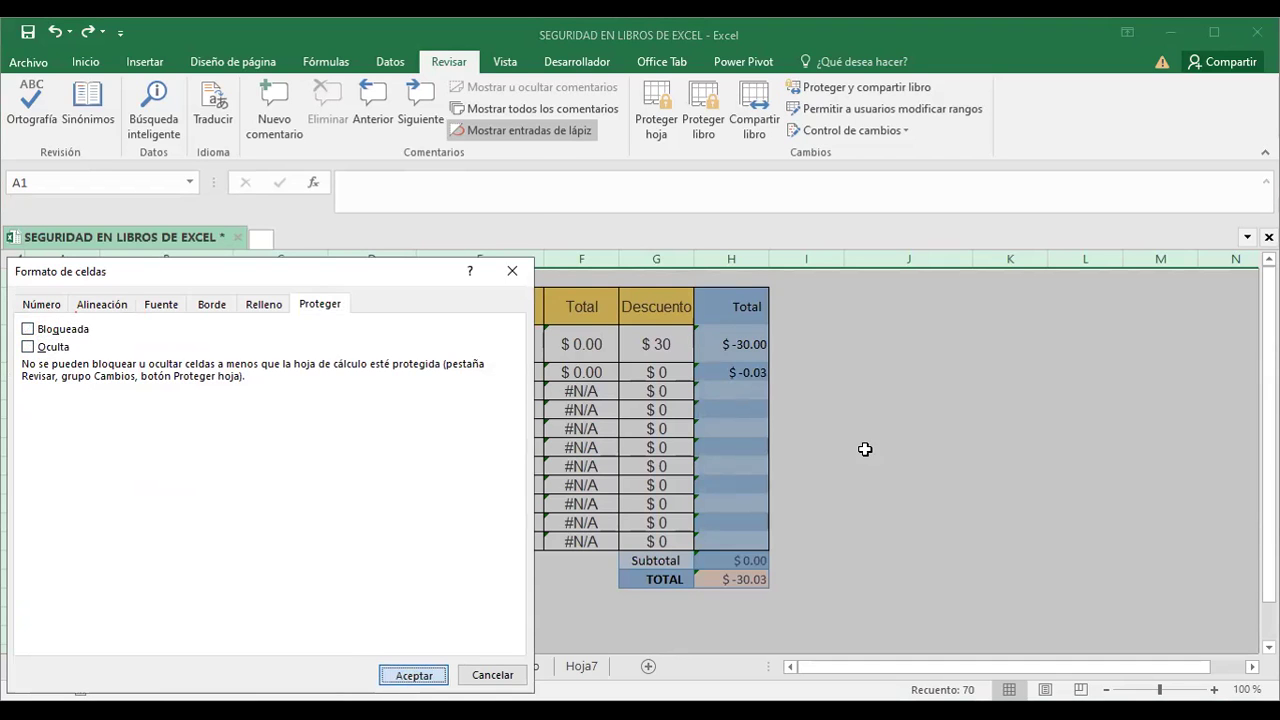
pyautogui.click(865, 430)
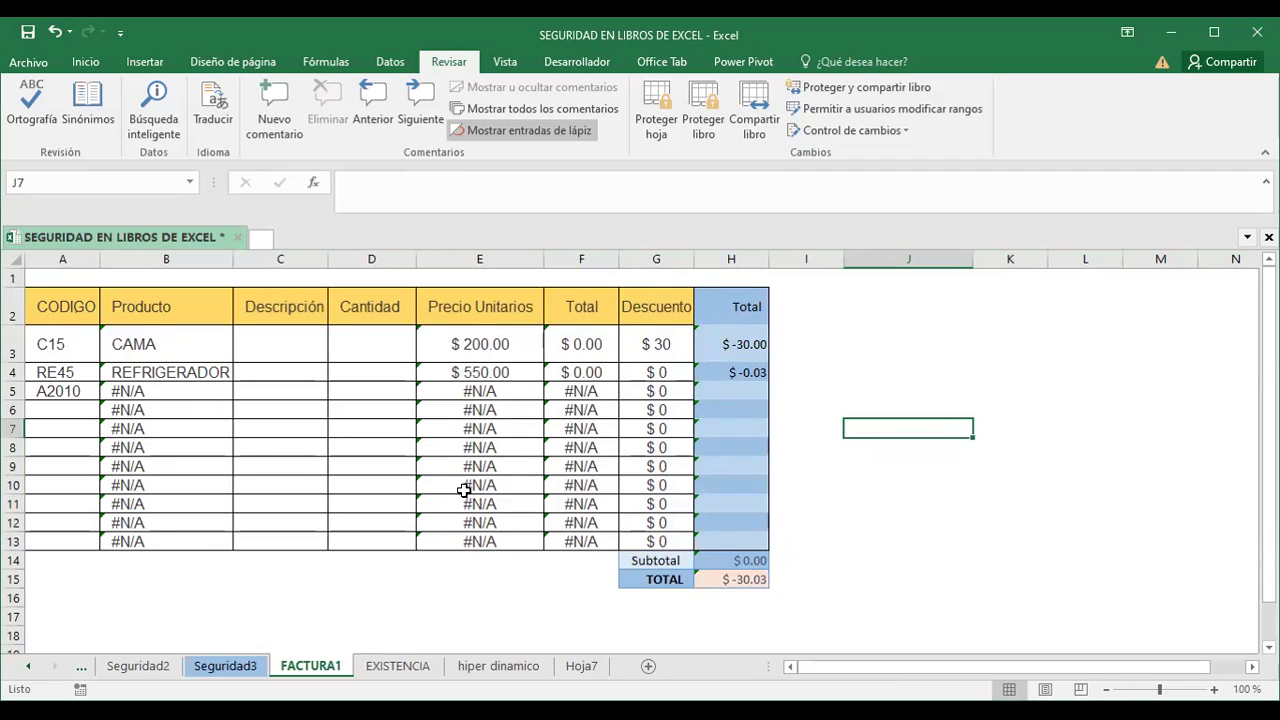
# Lock and hide the Precio Unitarios formula cells E3:E13.
pyautogui.click(460, 338)
pyautogui.moveTo(451, 432); pyautogui.dragTo(447, 545)
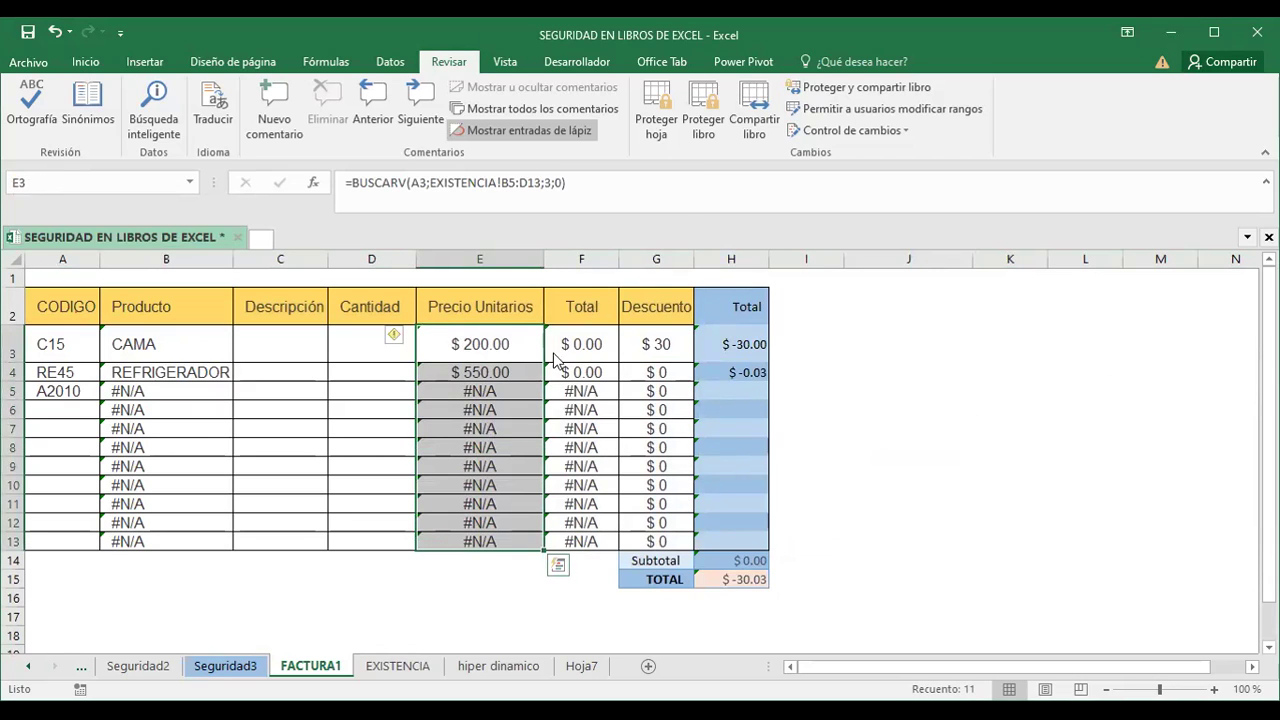
pyautogui.rightClick(488, 431)
pyautogui.click(557, 350)
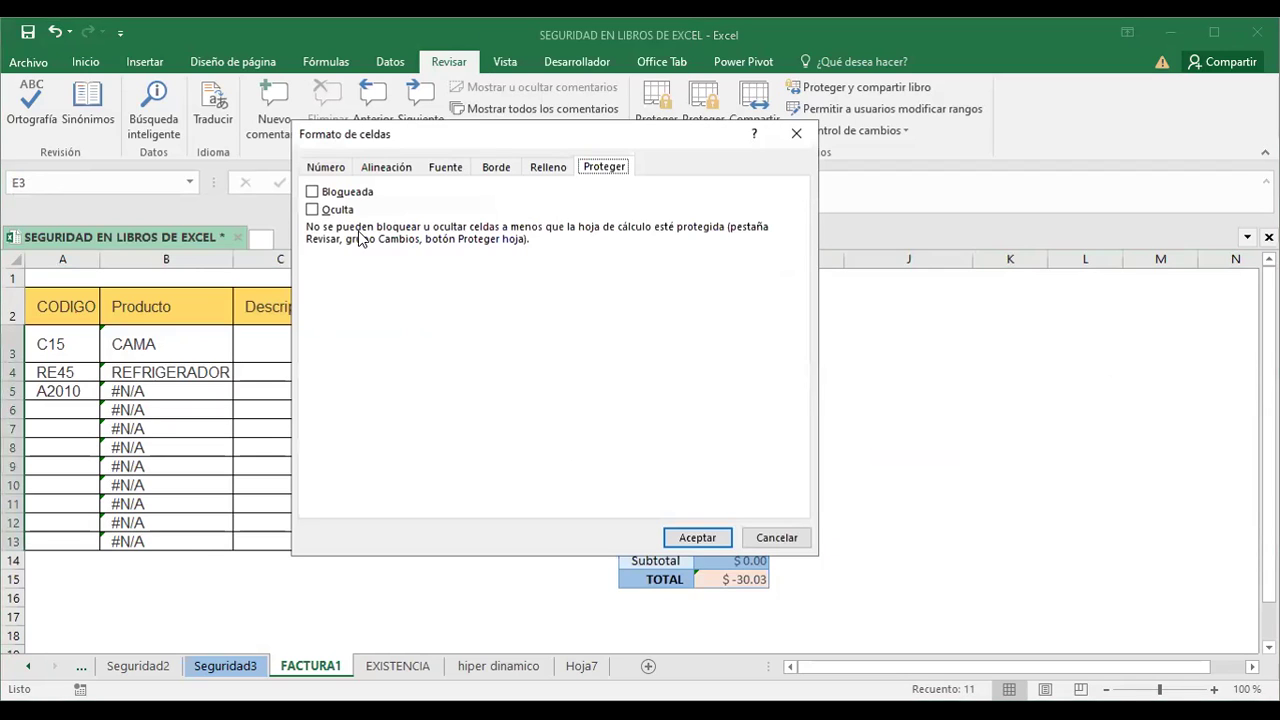
pyautogui.click(152, 297)
pyautogui.click(152, 315)
pyautogui.click(545, 650)
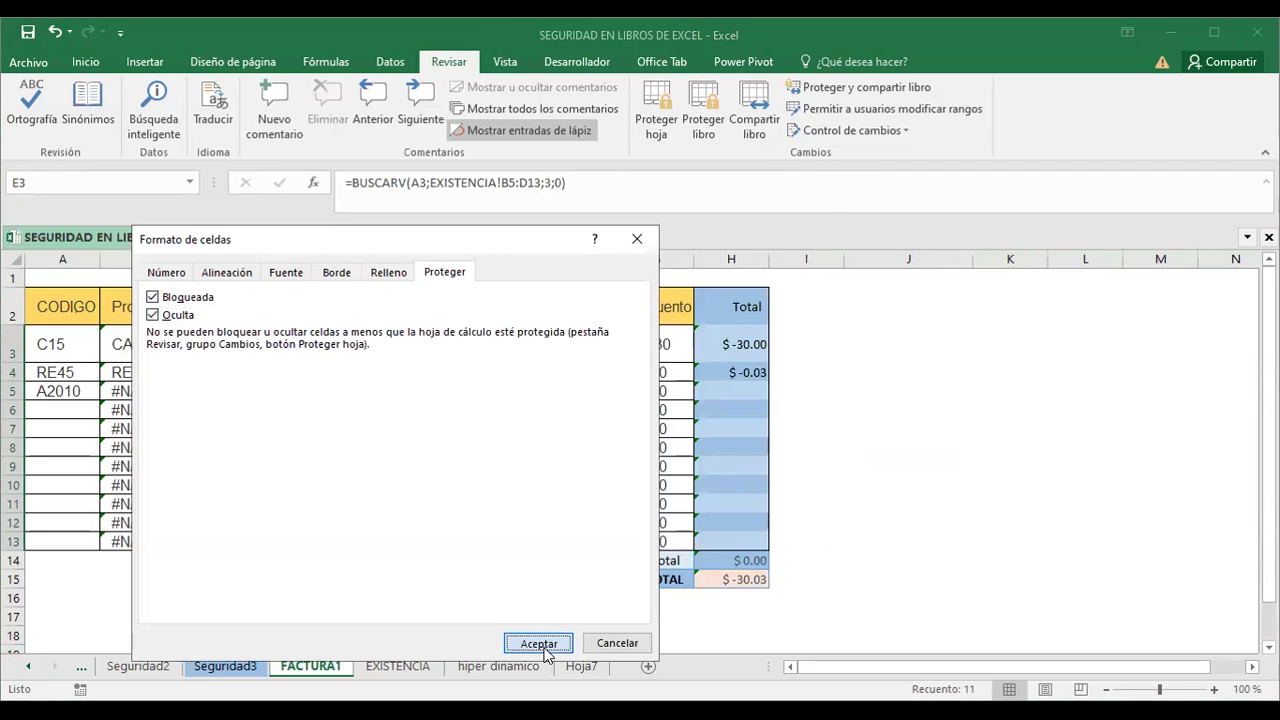
# Protect the FACTURA1 sheet and confirm editing the E4 price is refused.
pyautogui.click(655, 122)
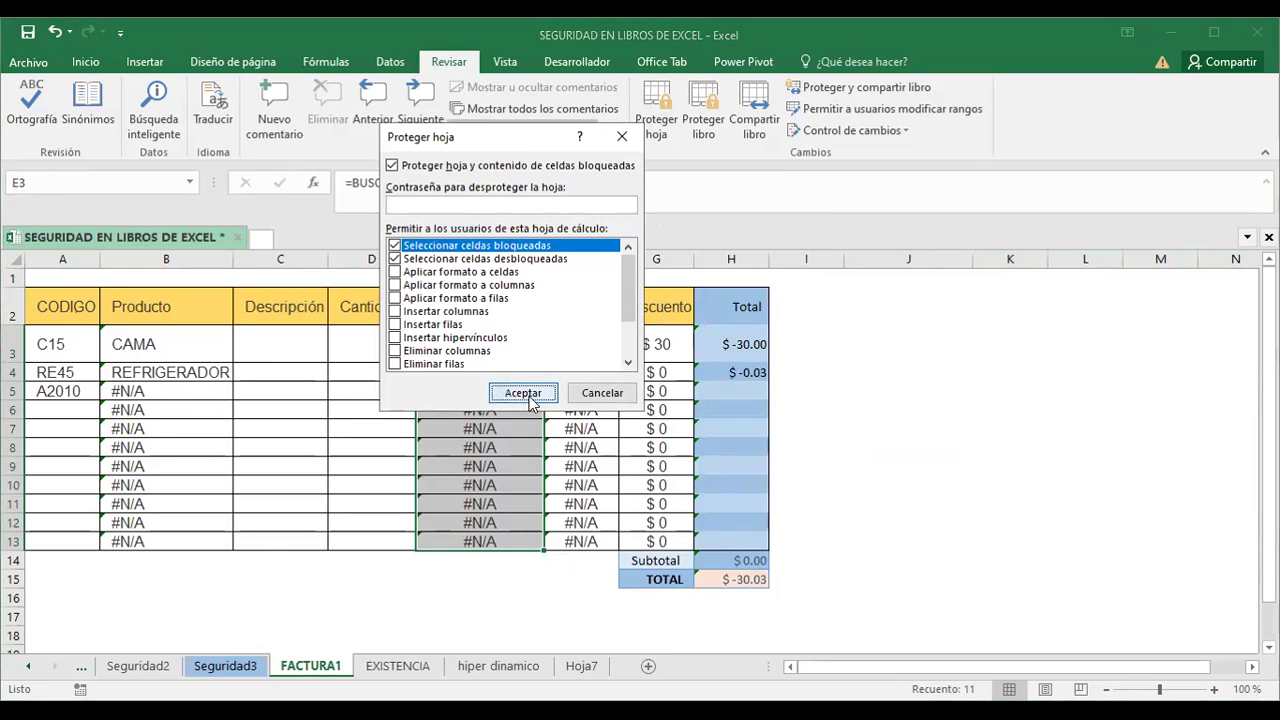
pyautogui.click(523, 391)
pyautogui.click(899, 378)
pyautogui.click(471, 372)
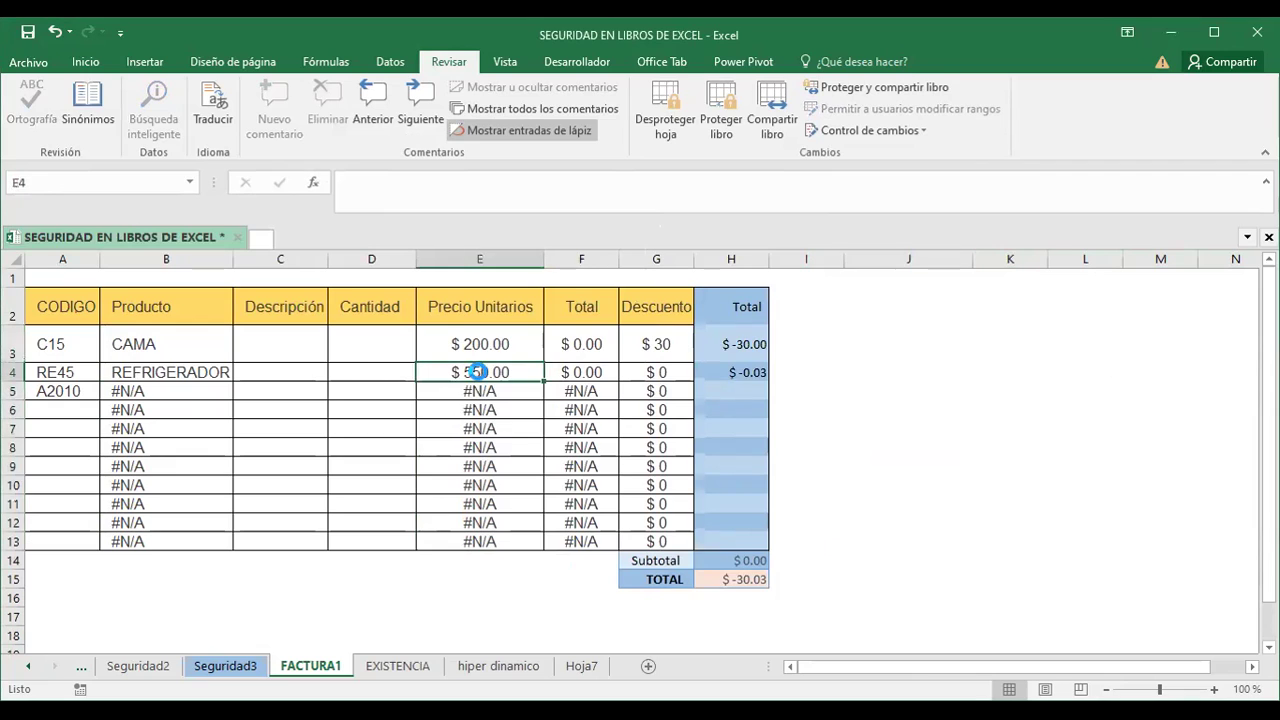
pyautogui.doubleClick(471, 372)
pyautogui.click(649, 426)
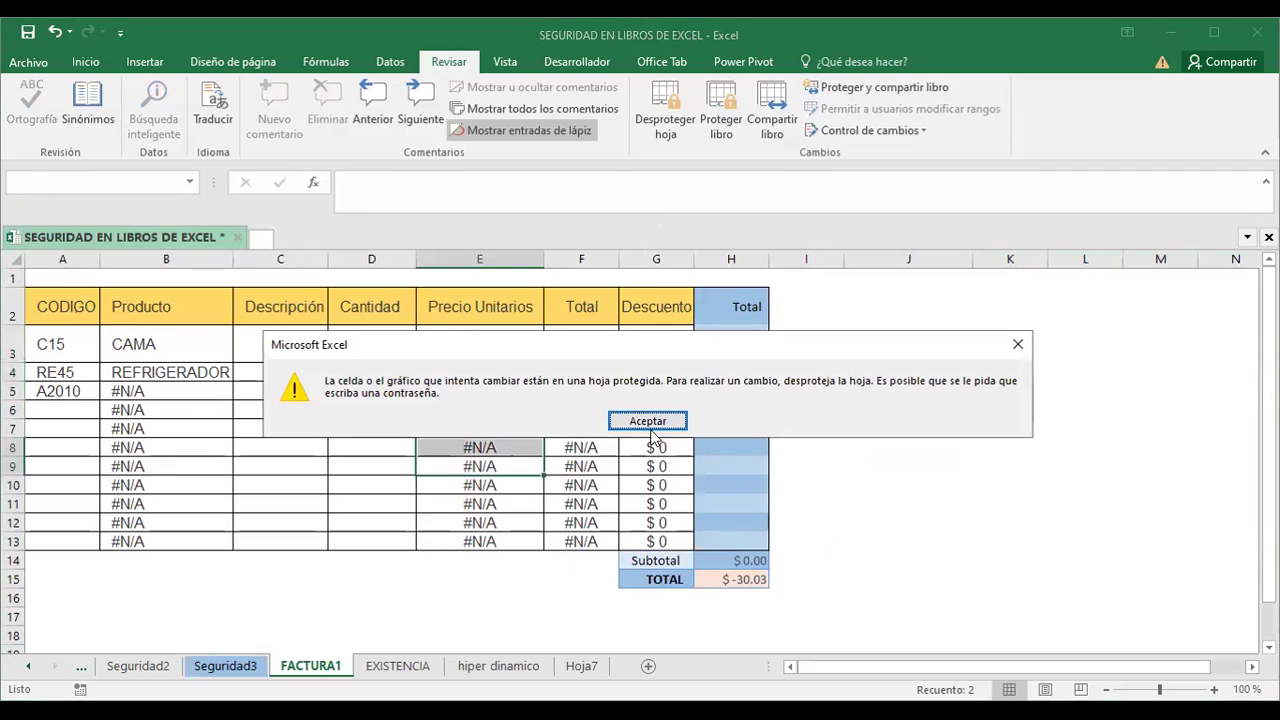
pyautogui.click(649, 424)
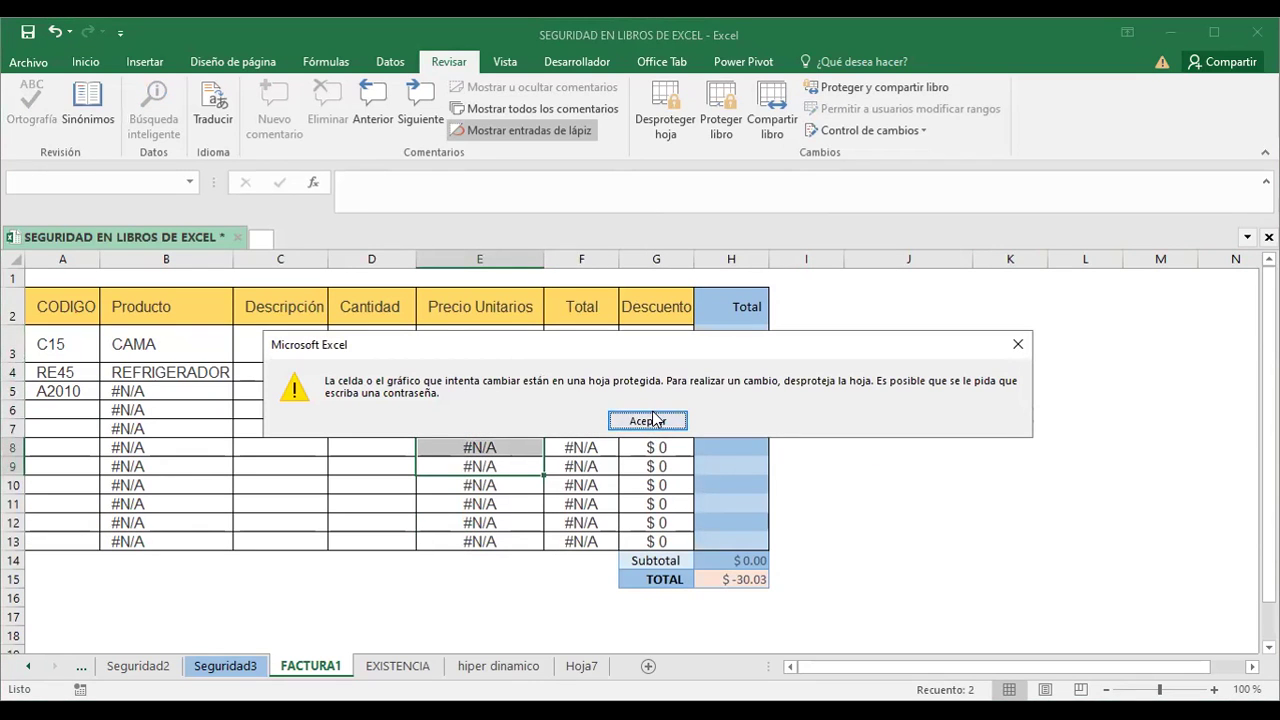
pyautogui.click(64, 394)
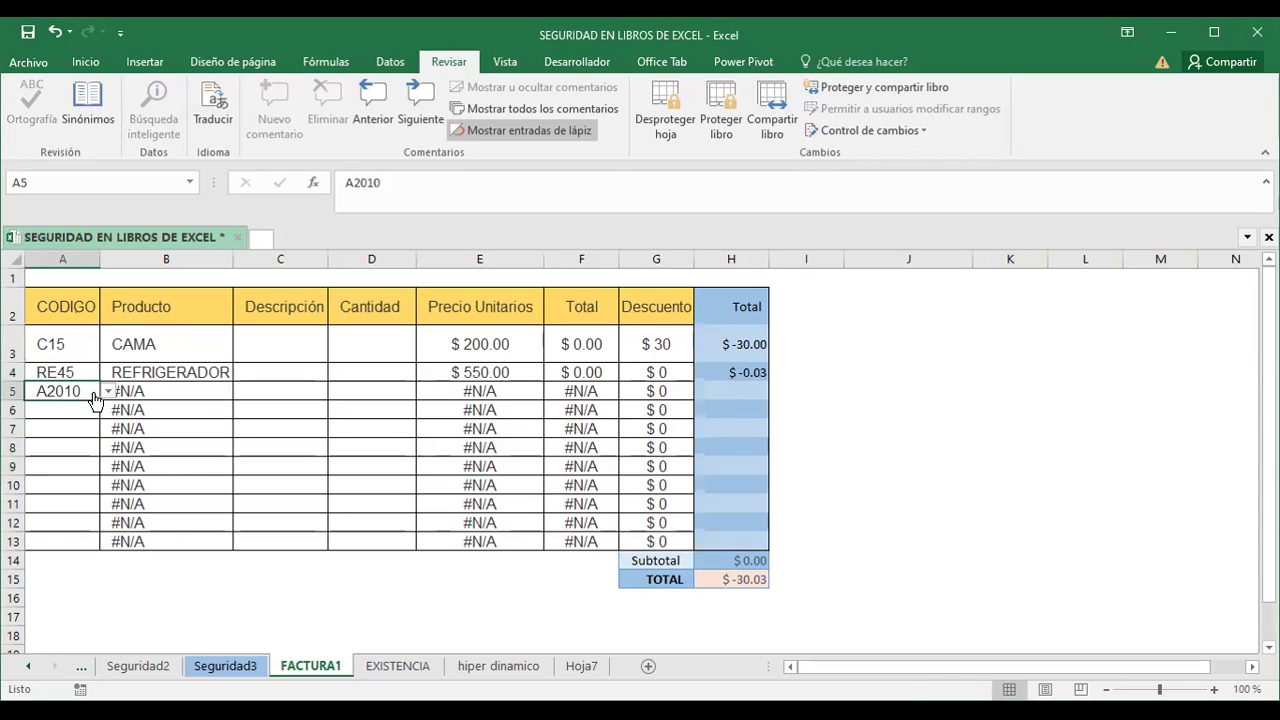
# Set the A5 and A6 product codes to C15 from their dropdowns.
pyautogui.click(107, 396)
pyautogui.click(45, 421)
pyautogui.click(62, 410)
pyautogui.click(108, 410)
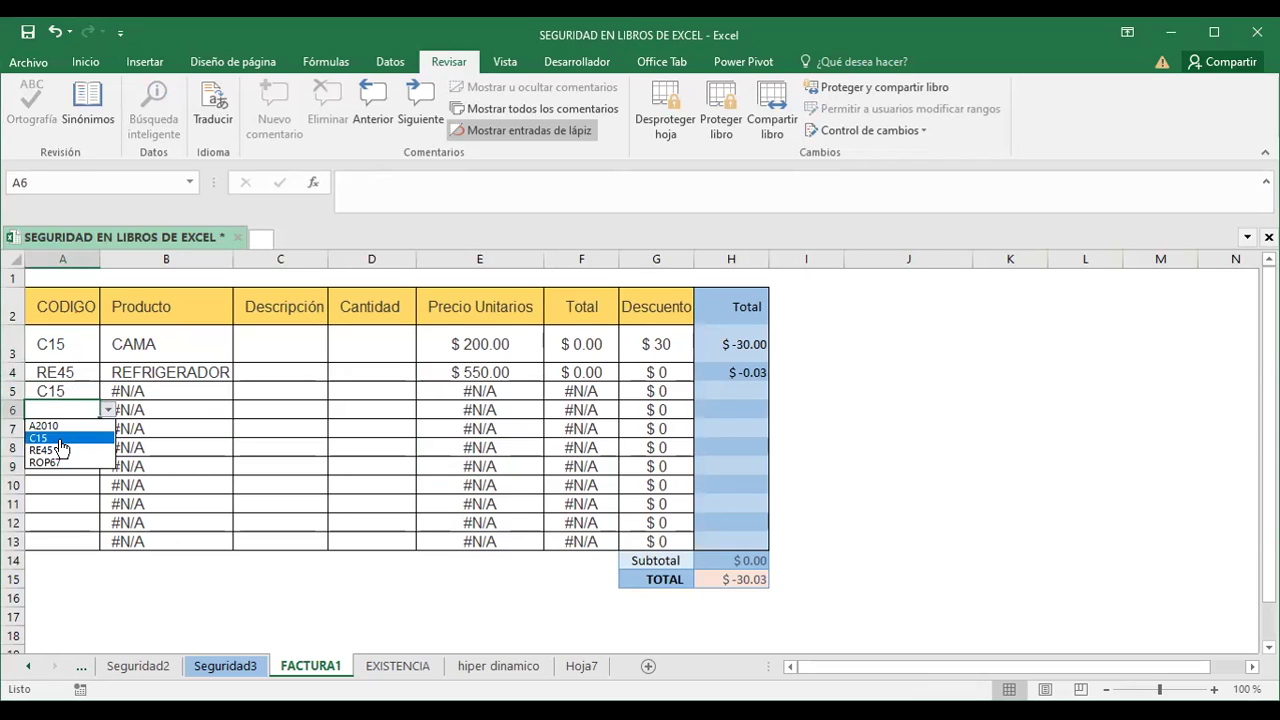
pyautogui.click(60, 439)
pyautogui.click(61, 462)
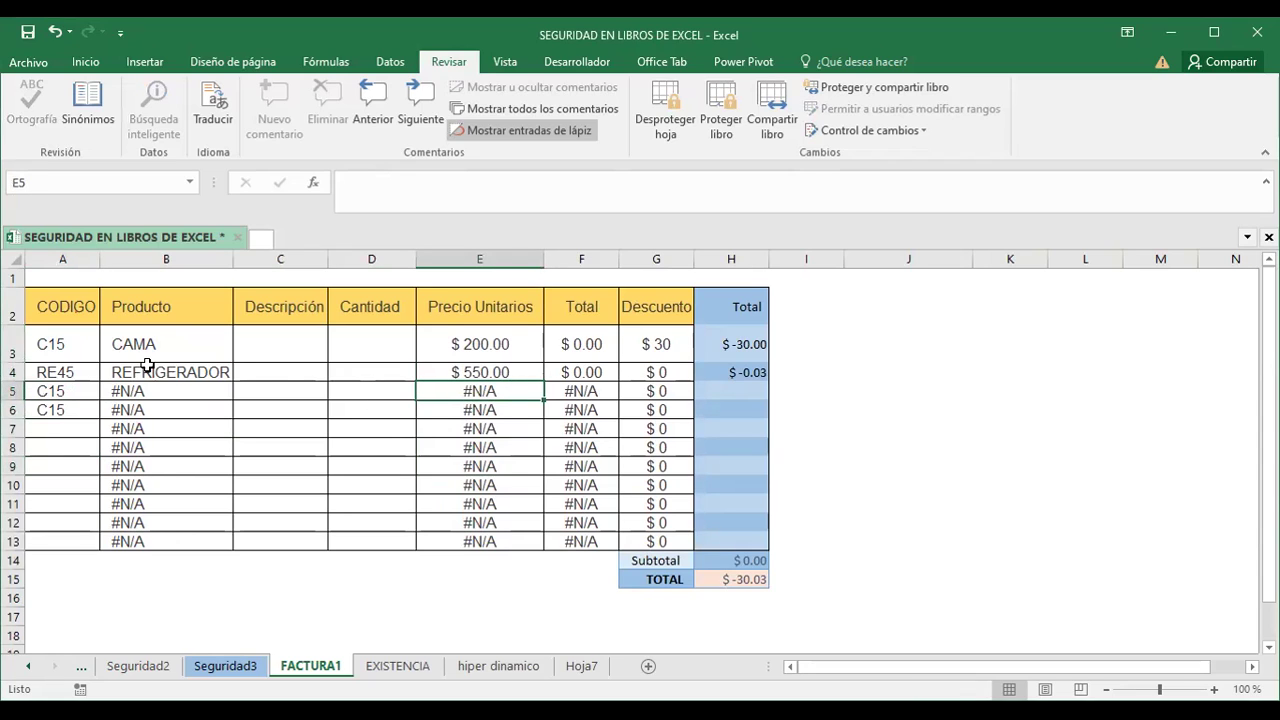
# Confirm E3's formula stays hidden, change A3 to ROP67, then view EXISTENCIA.
pyautogui.click(52, 348)
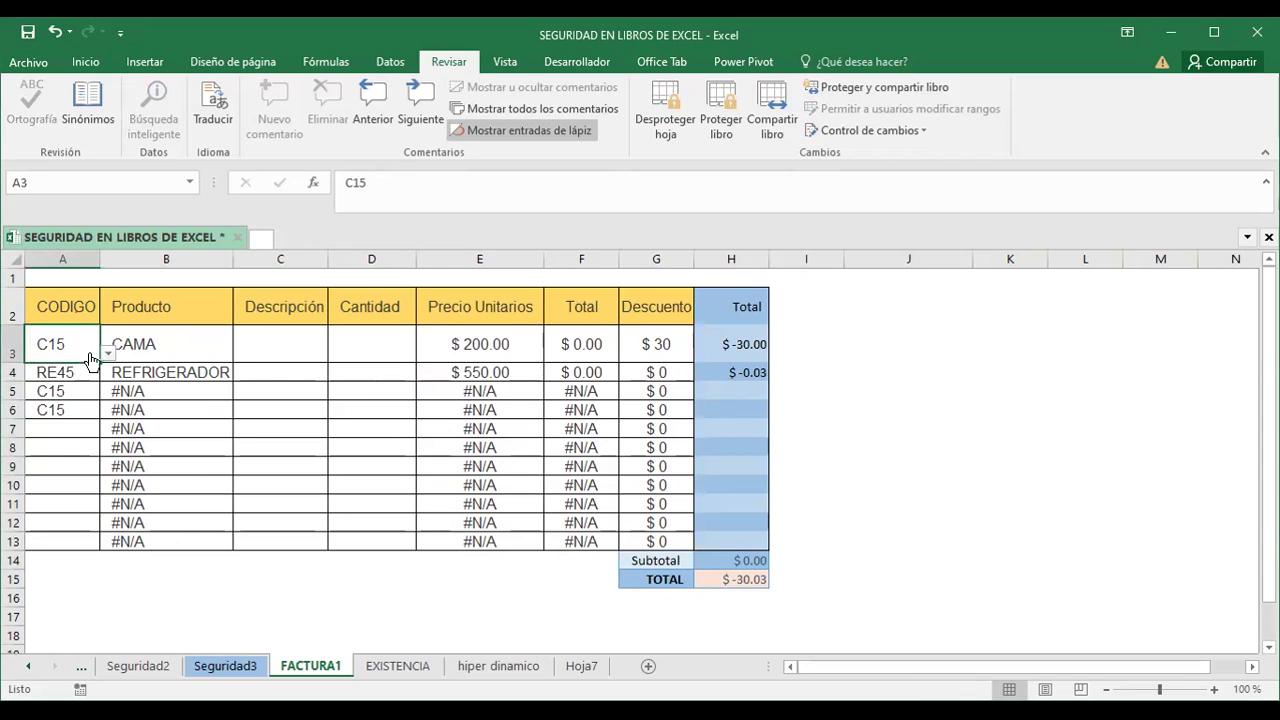
pyautogui.click(108, 355)
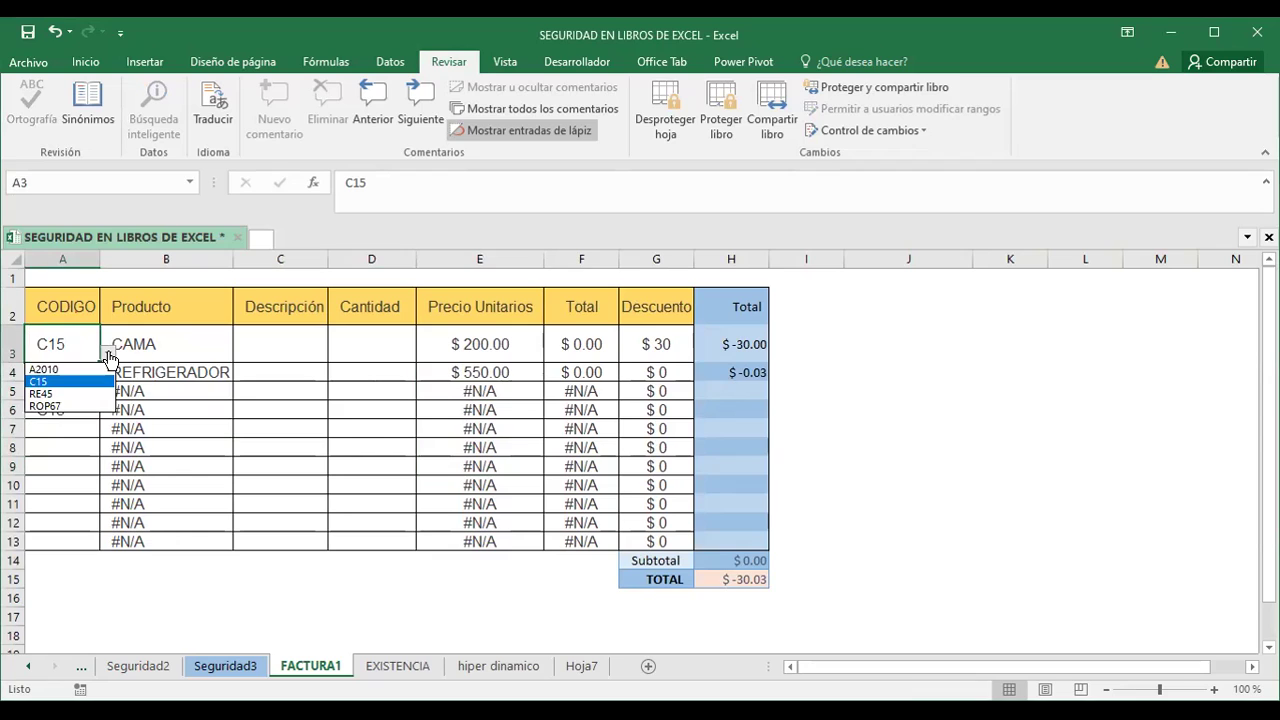
pyautogui.click(108, 355)
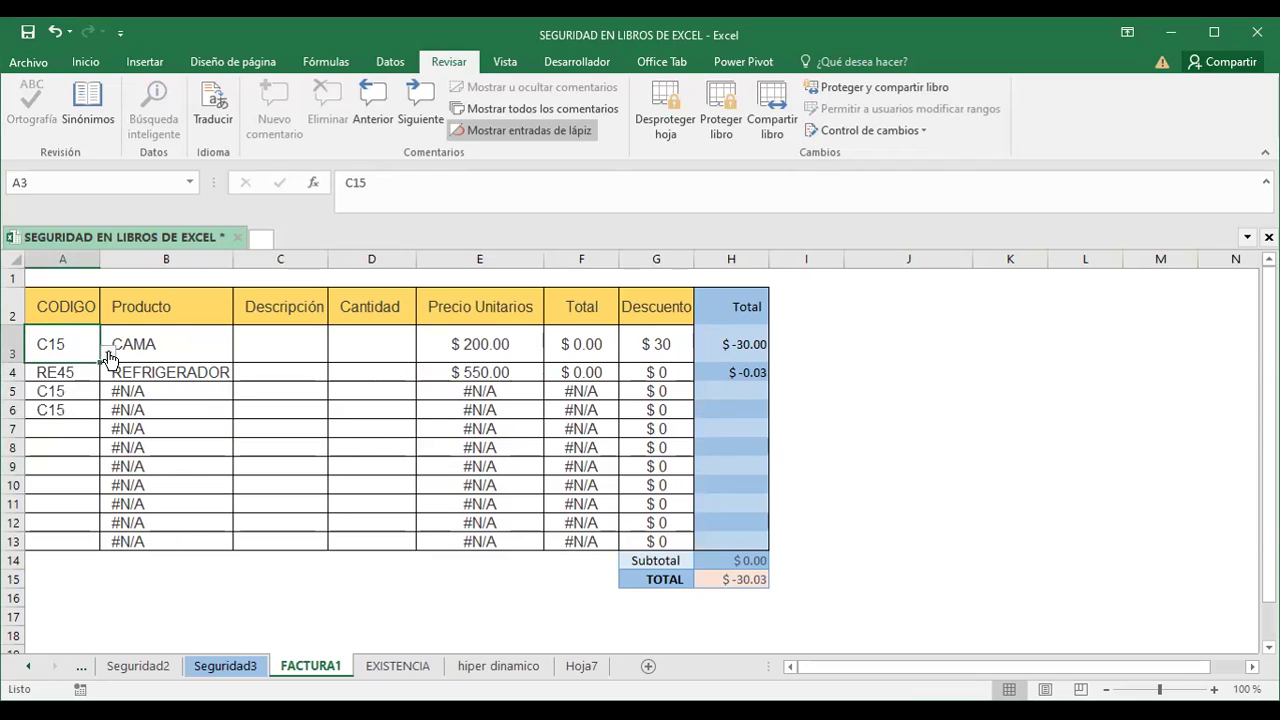
pyautogui.click(493, 340)
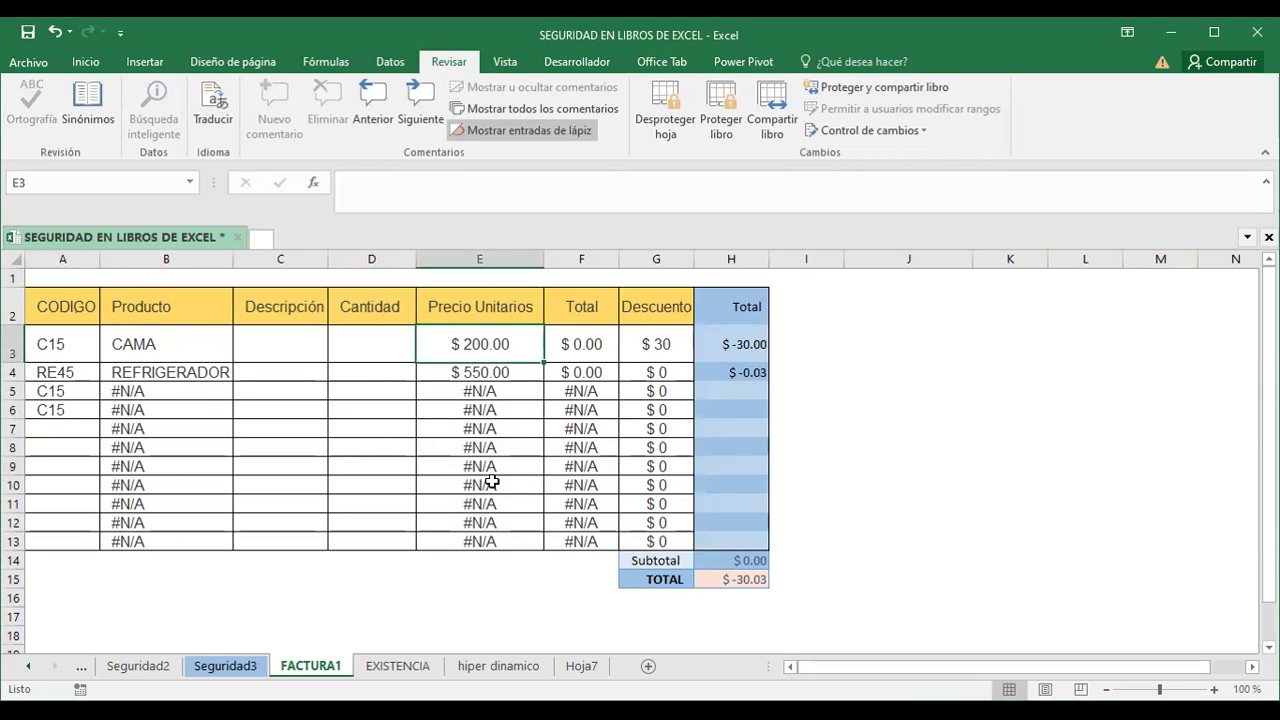
pyautogui.click(72, 345)
pyautogui.click(108, 355)
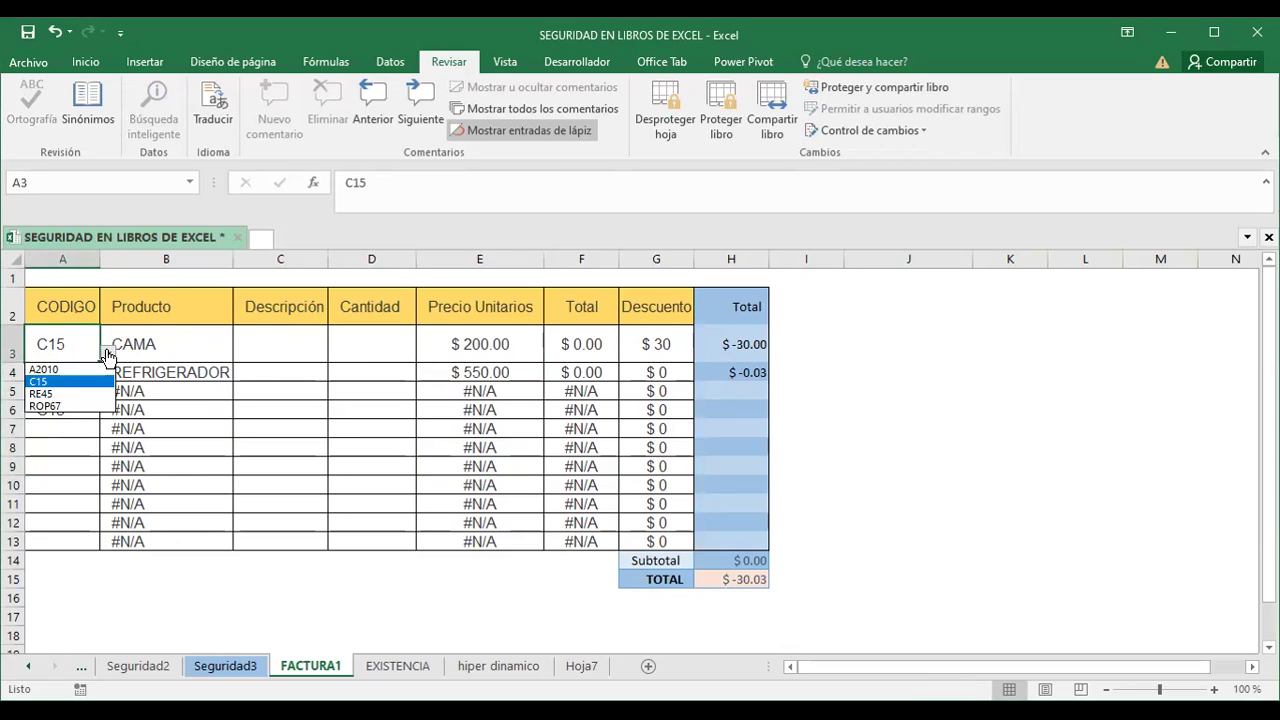
pyautogui.click(60, 406)
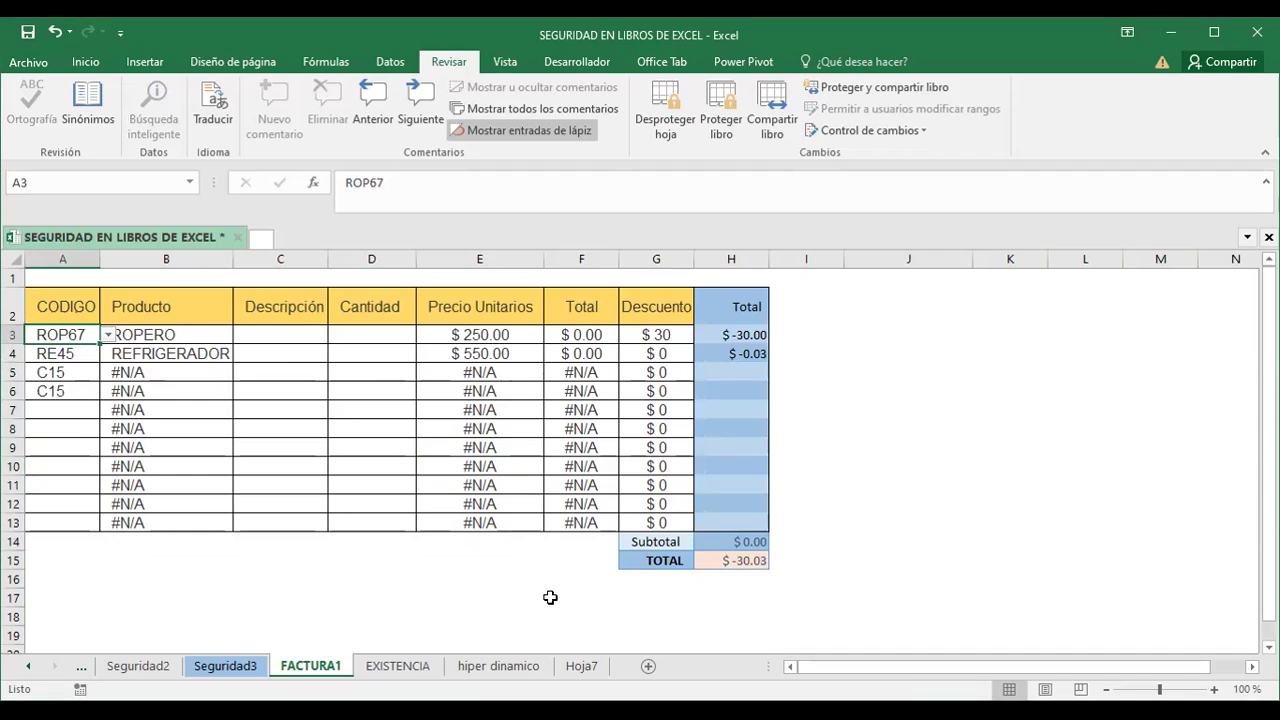
pyautogui.click(397, 664)
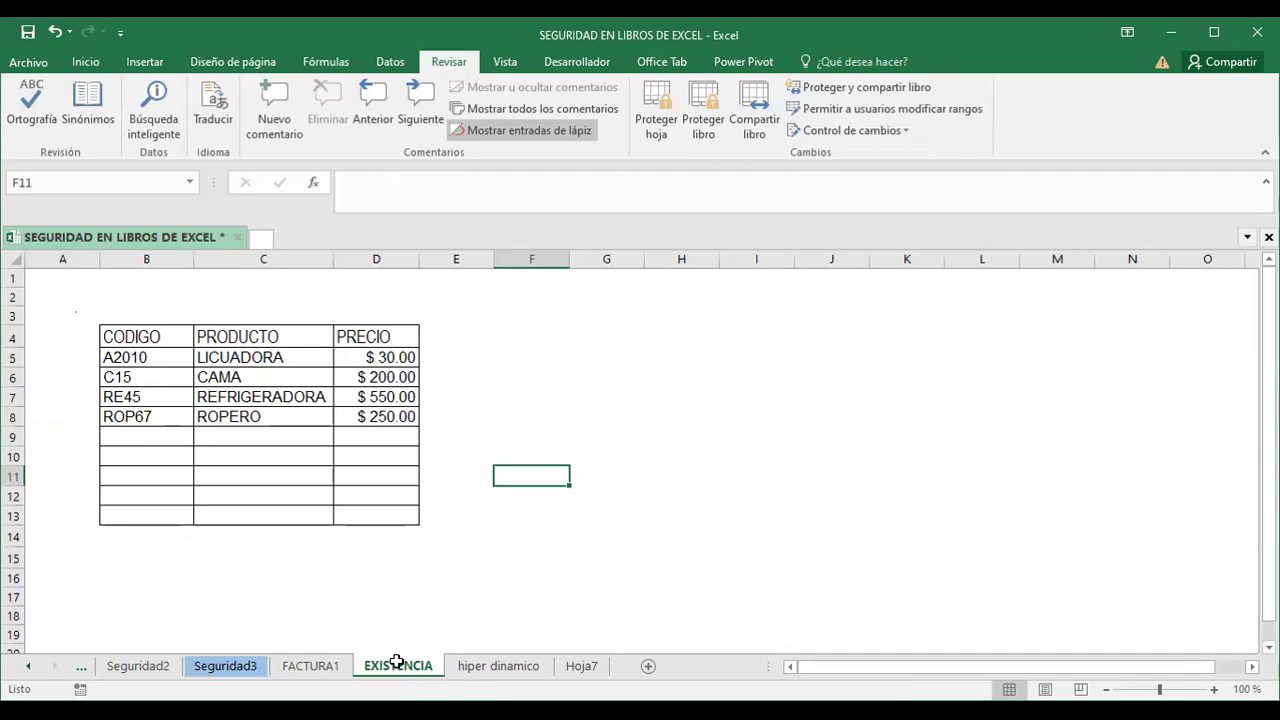
# Compare FACTURA1's ROPERO price of $250.00 in E3 with the EXISTENCIA list, ending on FACTURA1 with Compartir libro open.
pyautogui.click(462, 560)
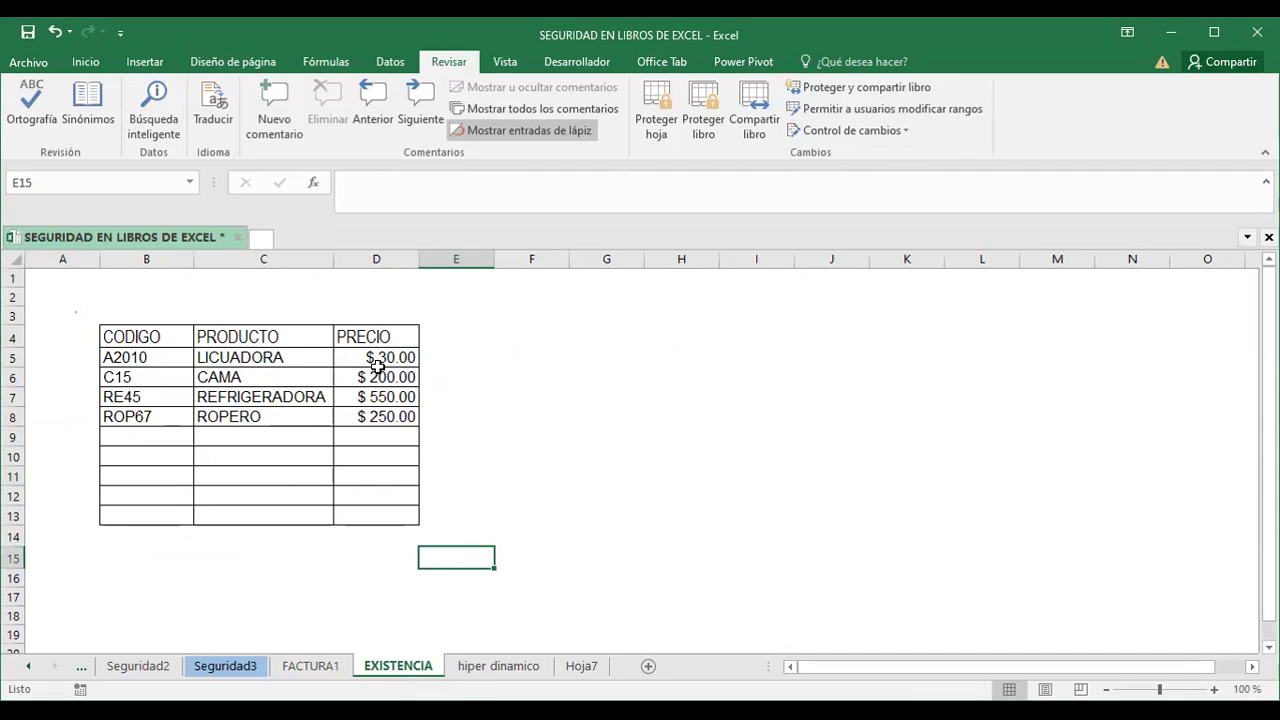
pyautogui.click(310, 665)
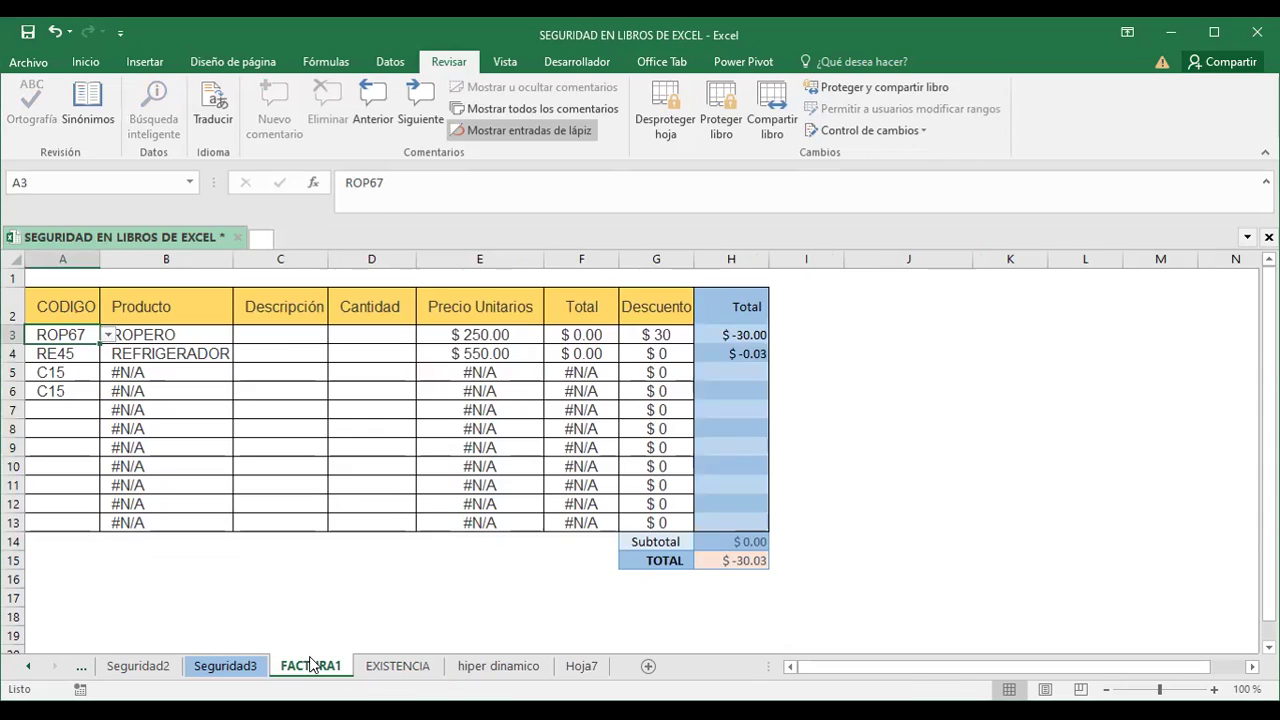
pyautogui.click(502, 335)
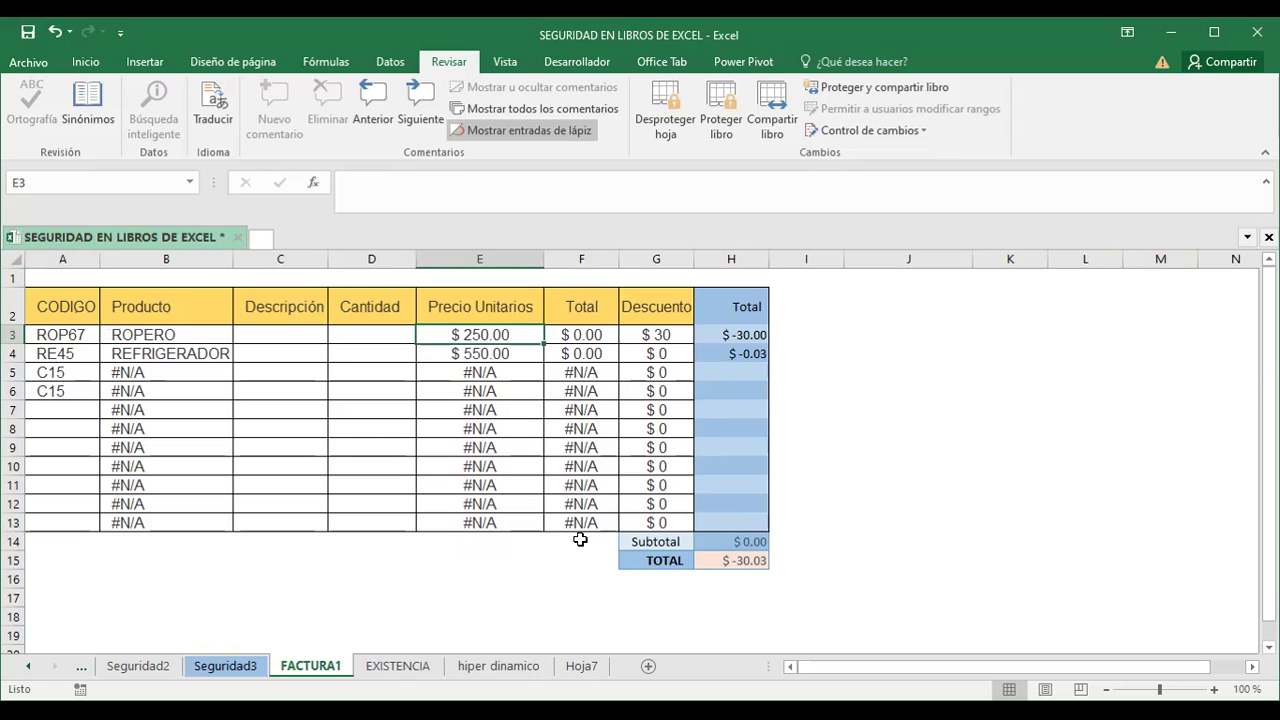
pyautogui.click(410, 668)
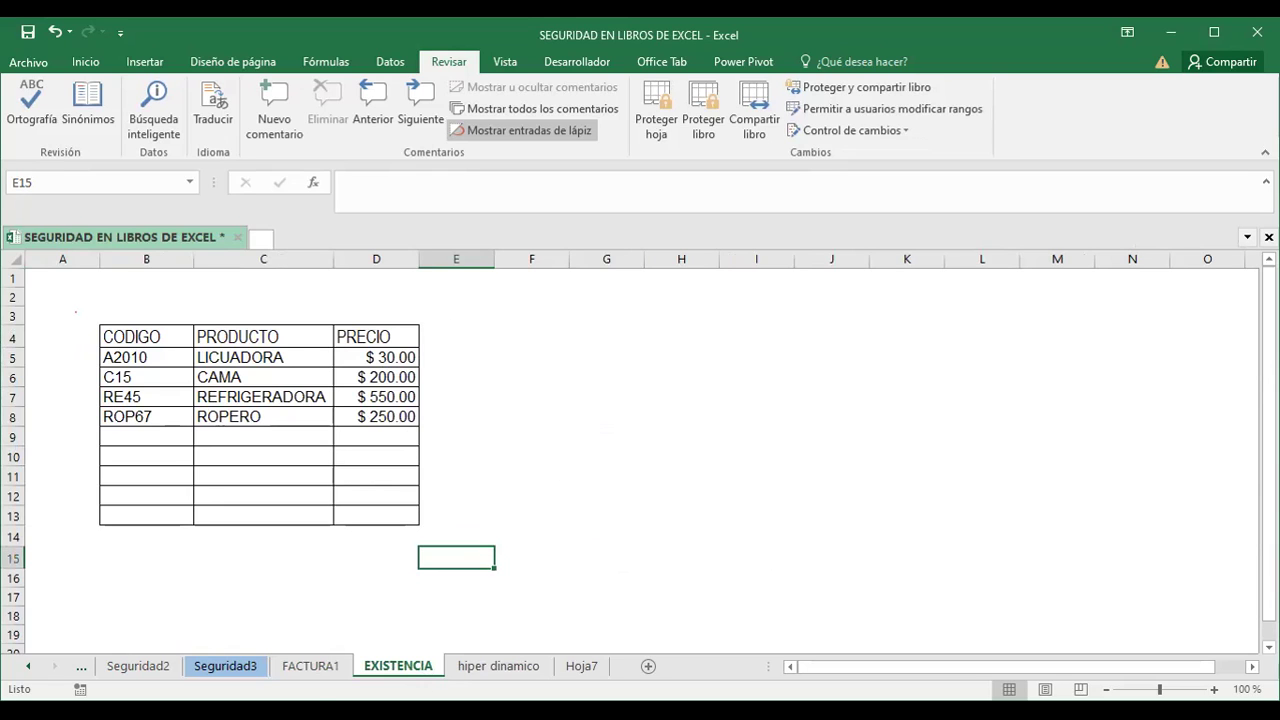
pyautogui.click(311, 671)
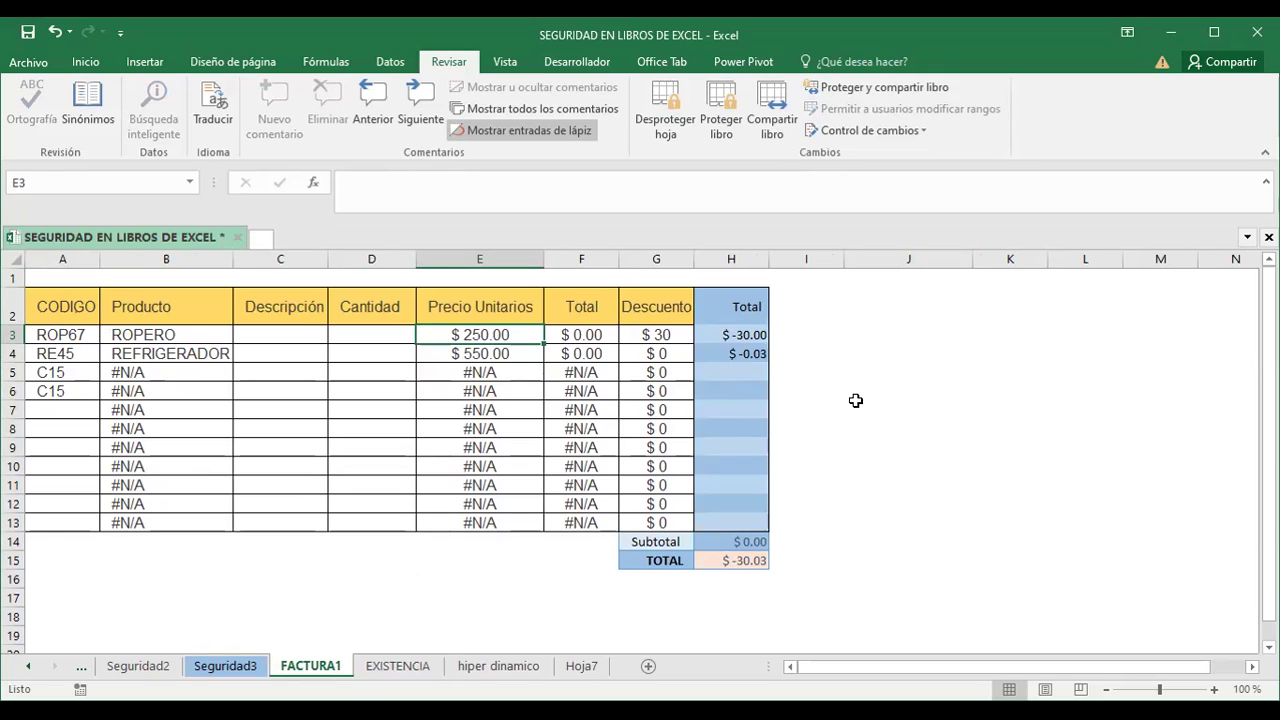
pyautogui.click(783, 122)
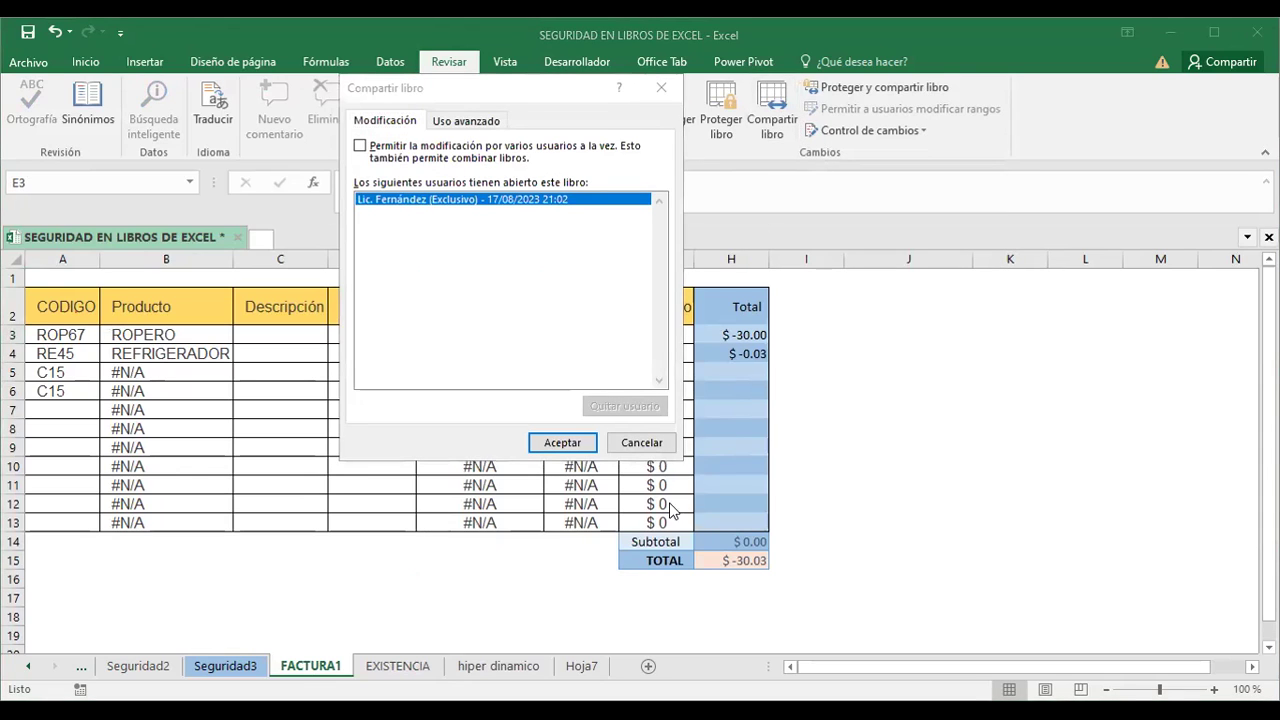
# Close Compartir libro without changes and turn on workbook sharing with change tracking.
pyautogui.click(640, 444)
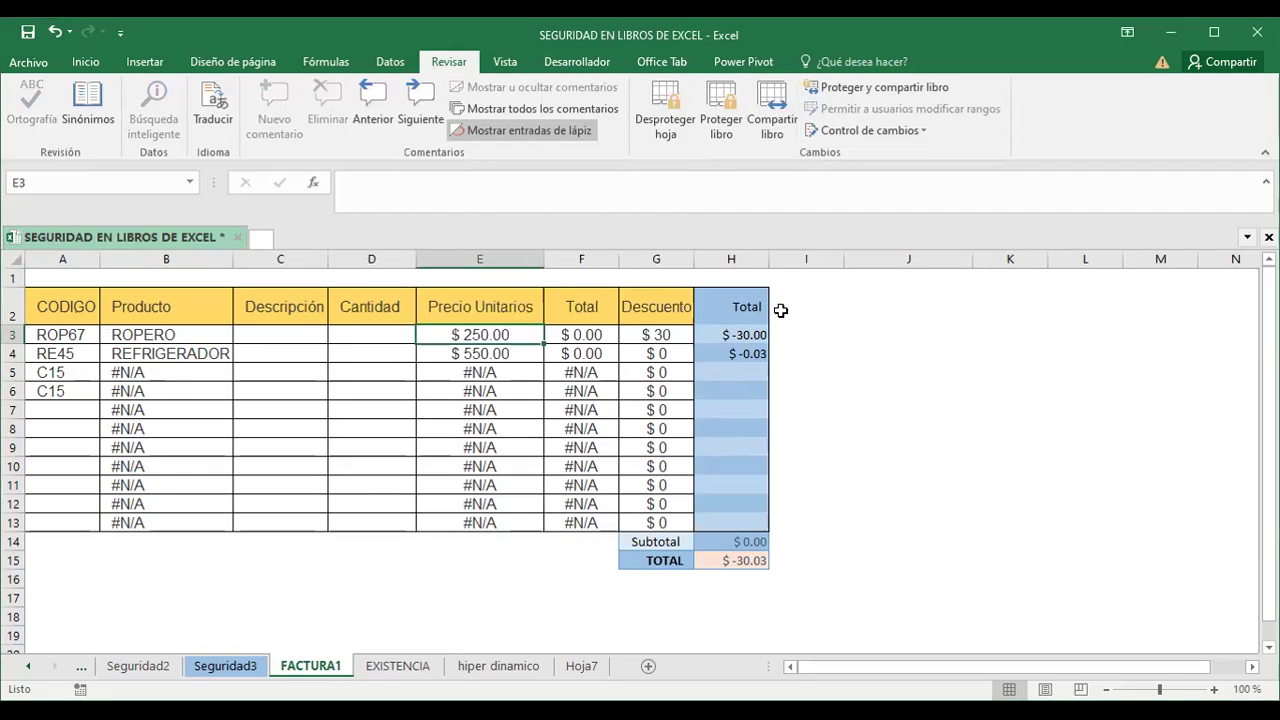
pyautogui.click(888, 90)
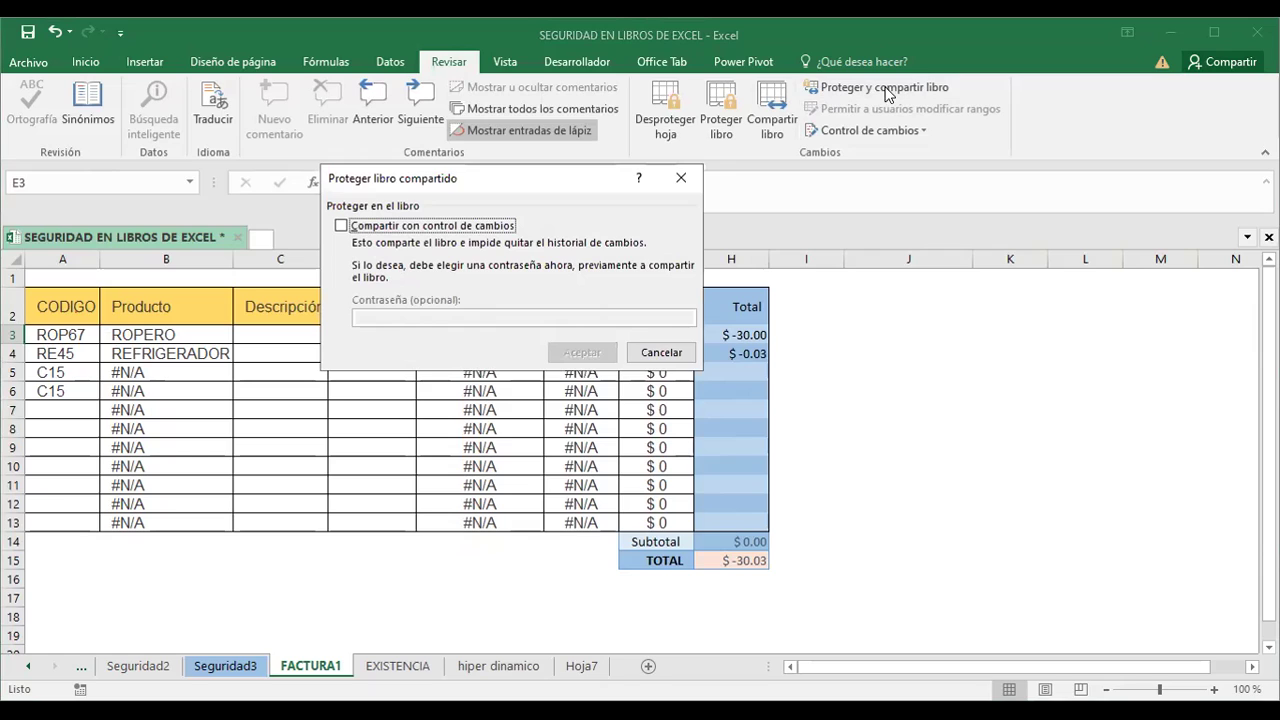
pyautogui.click(341, 227)
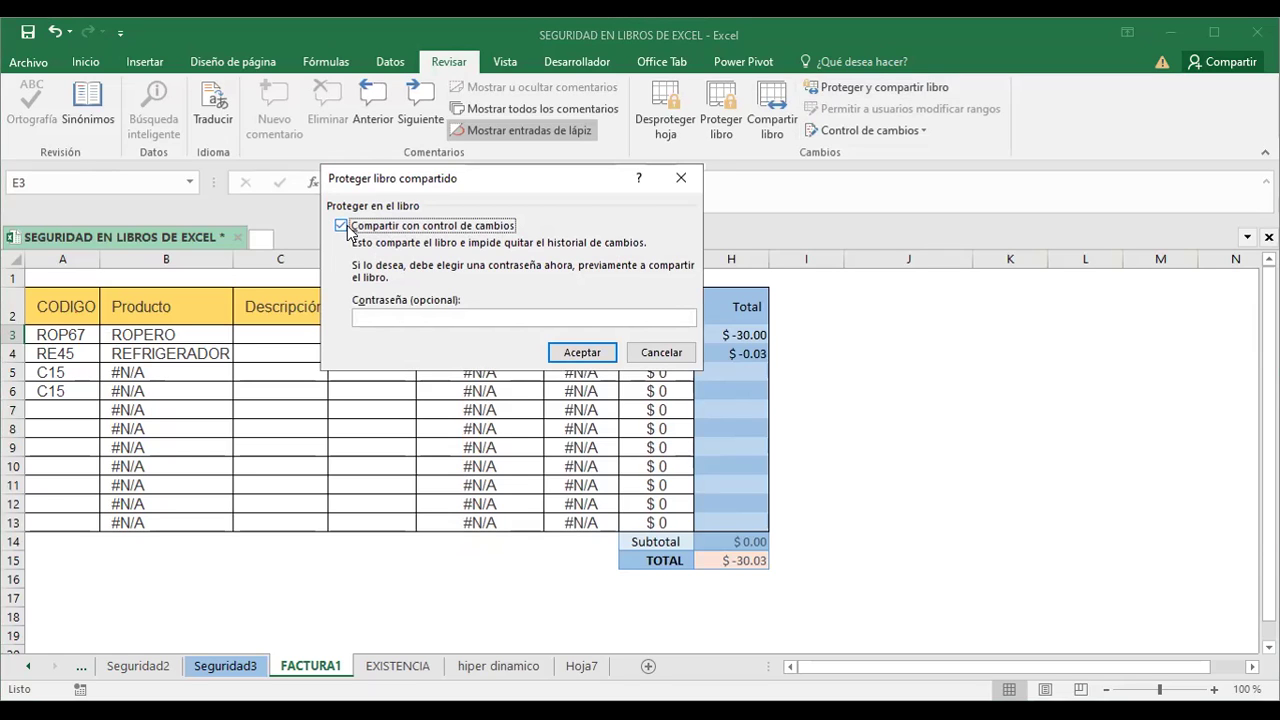
# Enter and confirm a sharing password, accept saving, then decline sharing over external structured references.
pyautogui.click(422, 317)
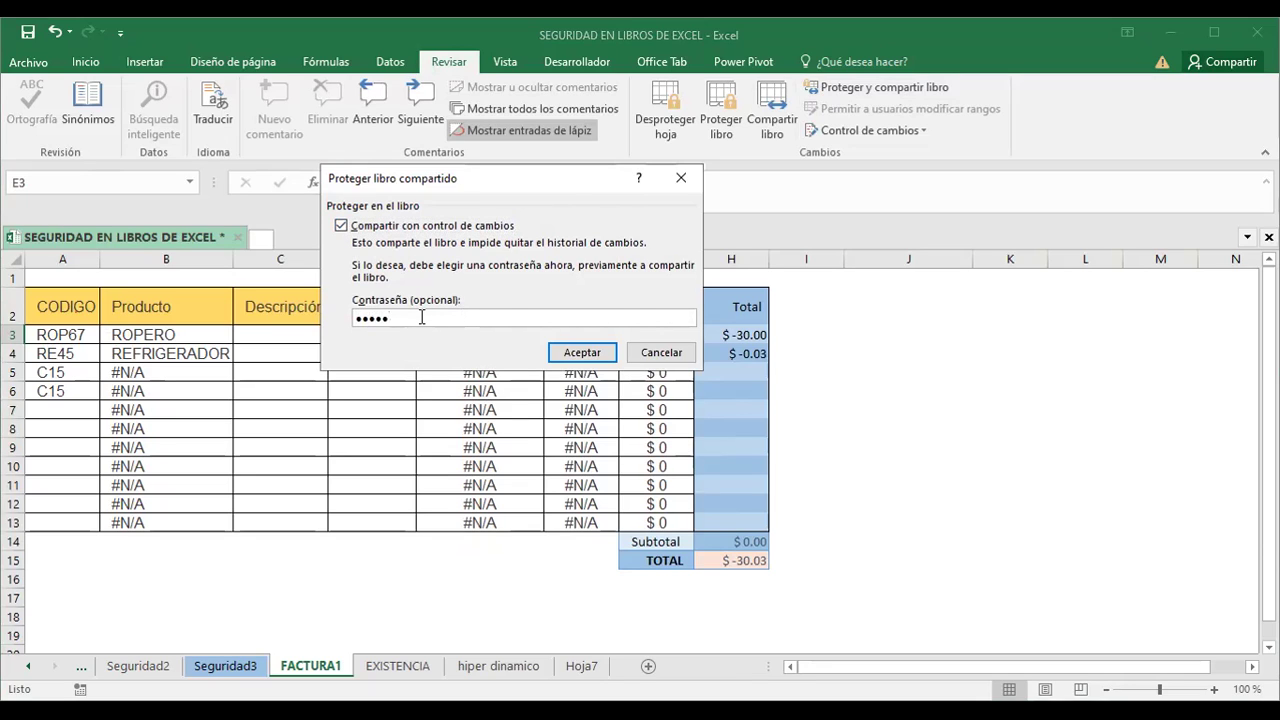
pyautogui.click(590, 354)
pyautogui.moveTo(530, 346); pyautogui.dragTo(630, 318)
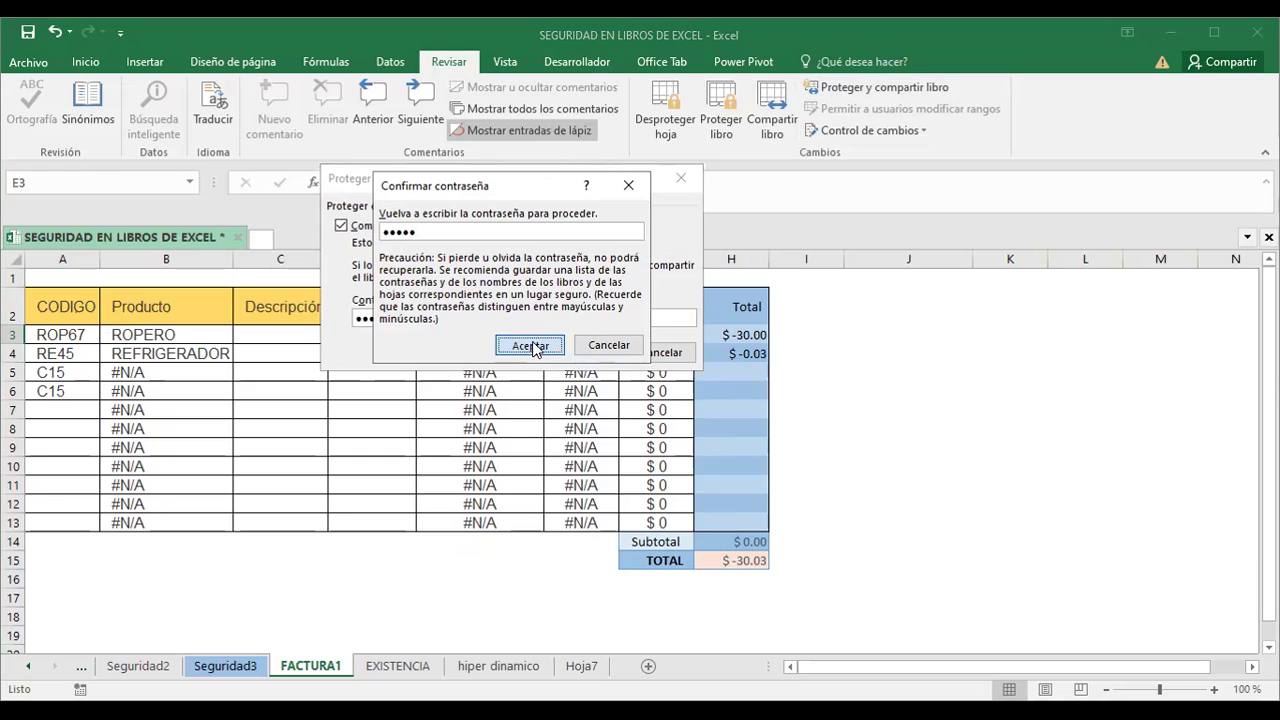
pyautogui.click(522, 352)
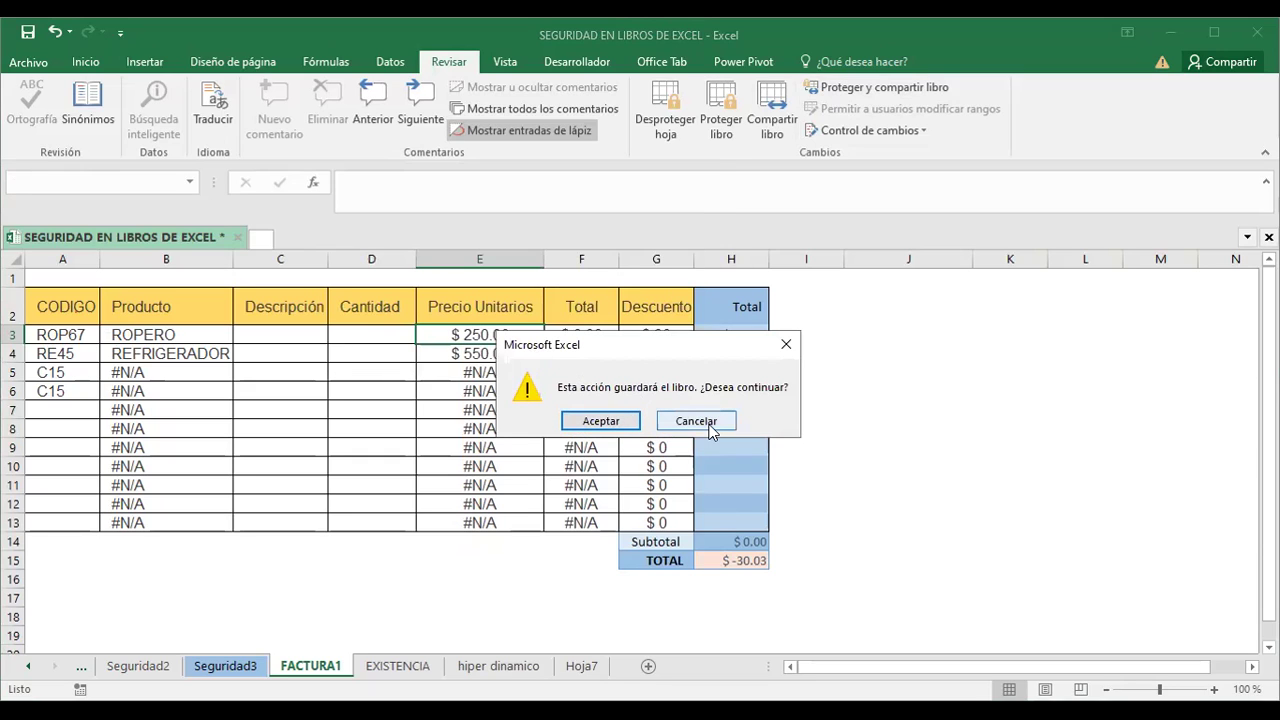
pyautogui.click(601, 421)
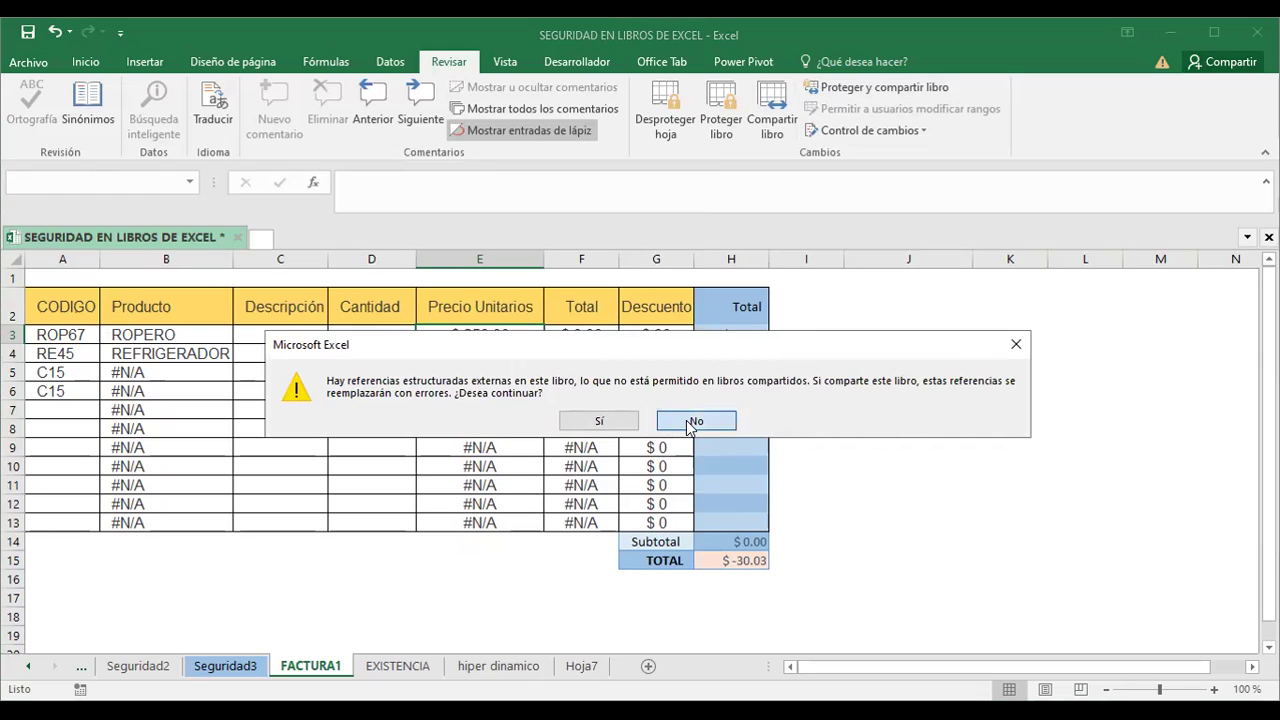
pyautogui.click(708, 421)
# Dismiss the not-saved notice and move from FACTURA1 through EXISTENCIA to the Seguridad3 sheet.
pyautogui.click(743, 346)
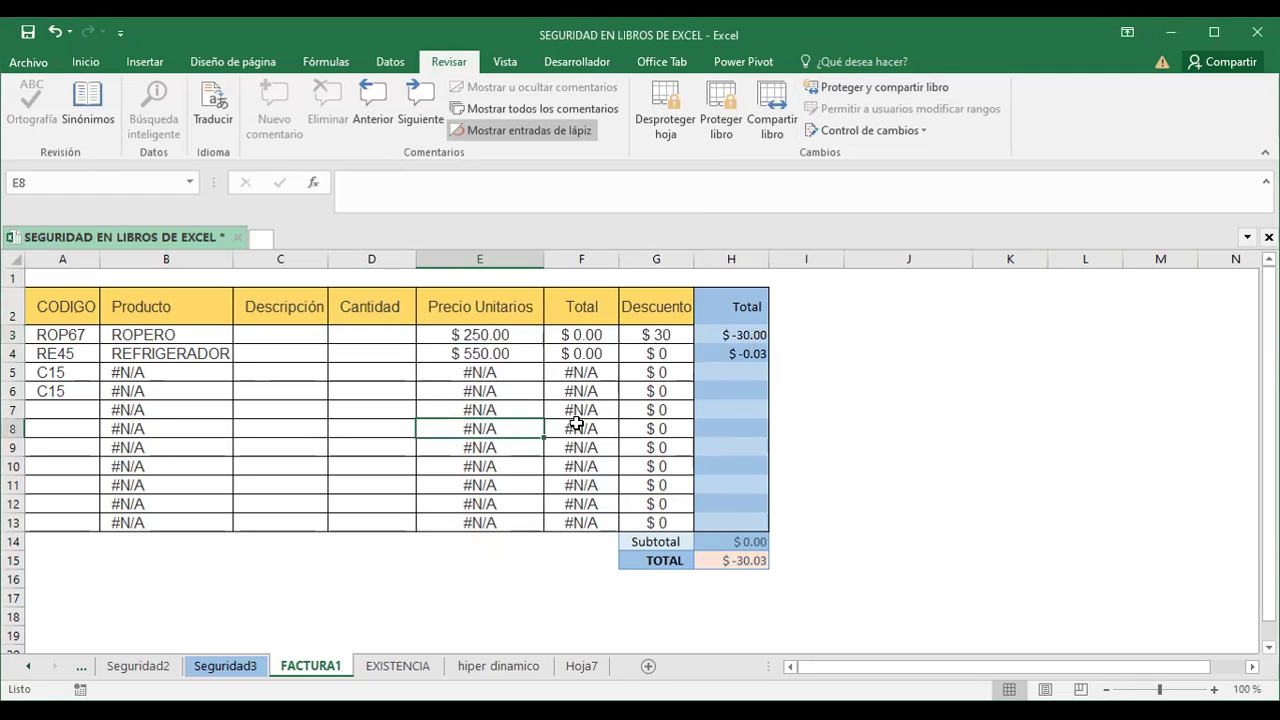
pyautogui.click(852, 388)
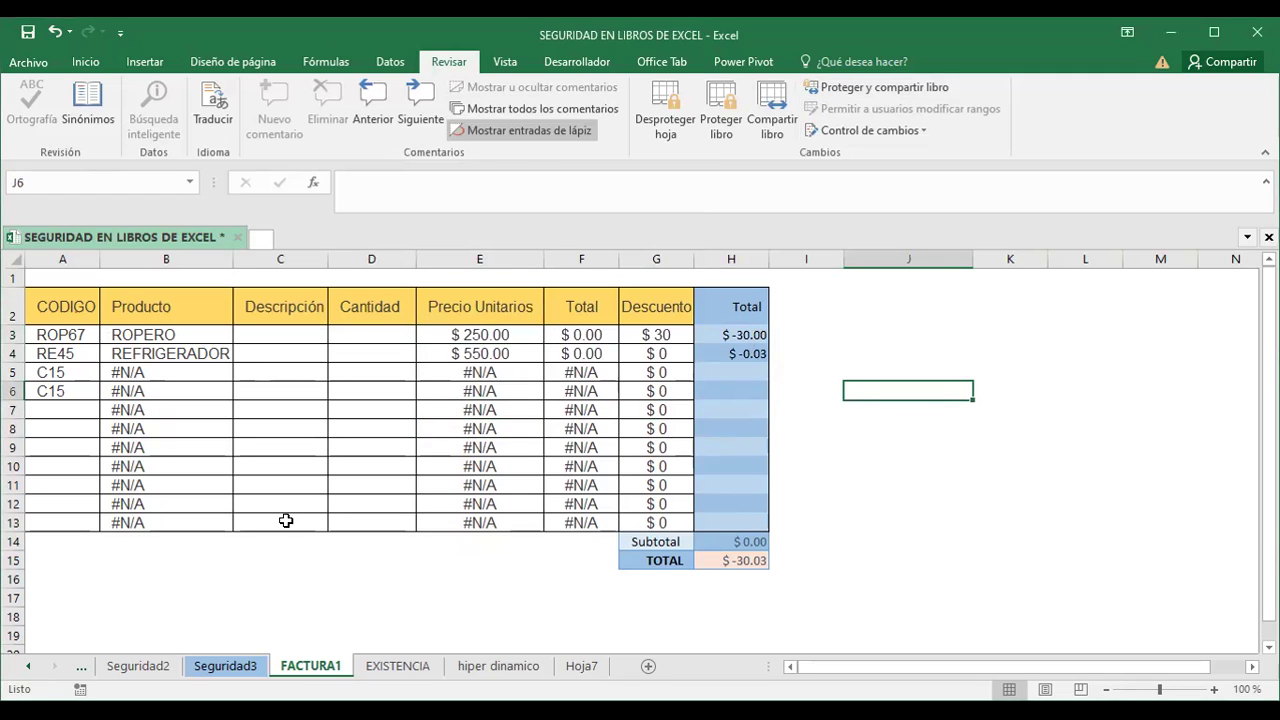
pyautogui.click(220, 541)
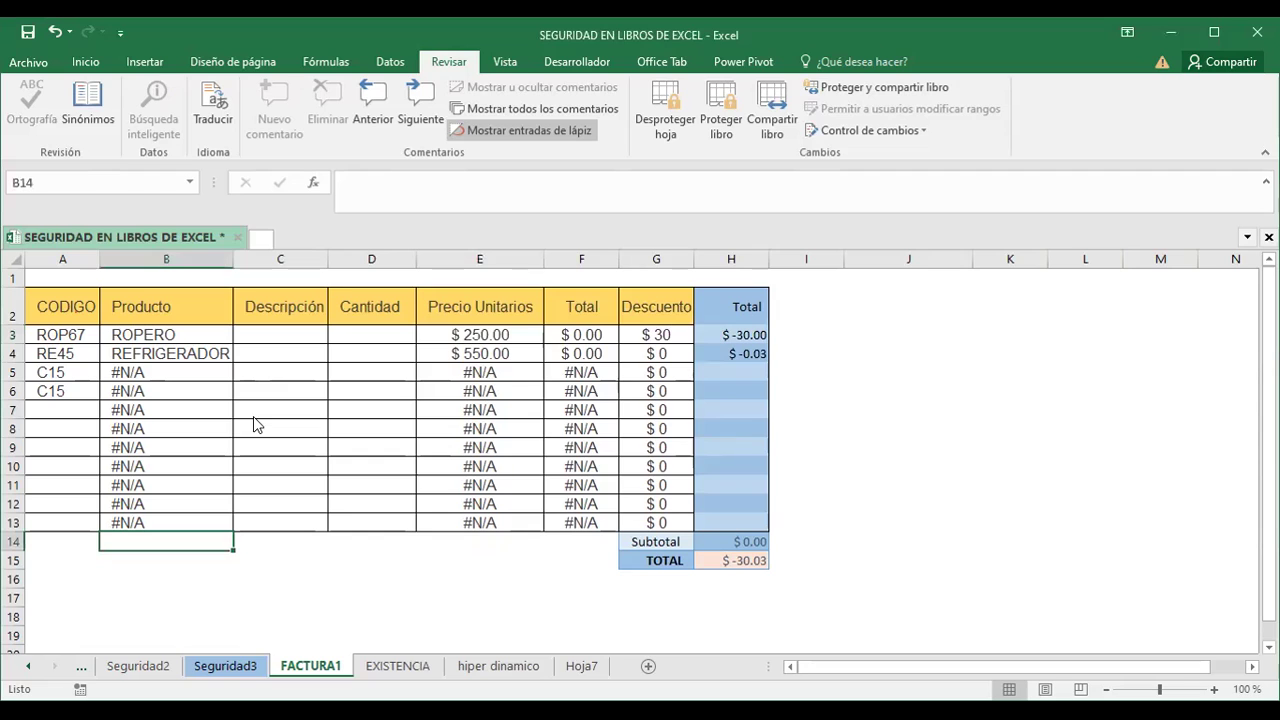
pyautogui.click(398, 666)
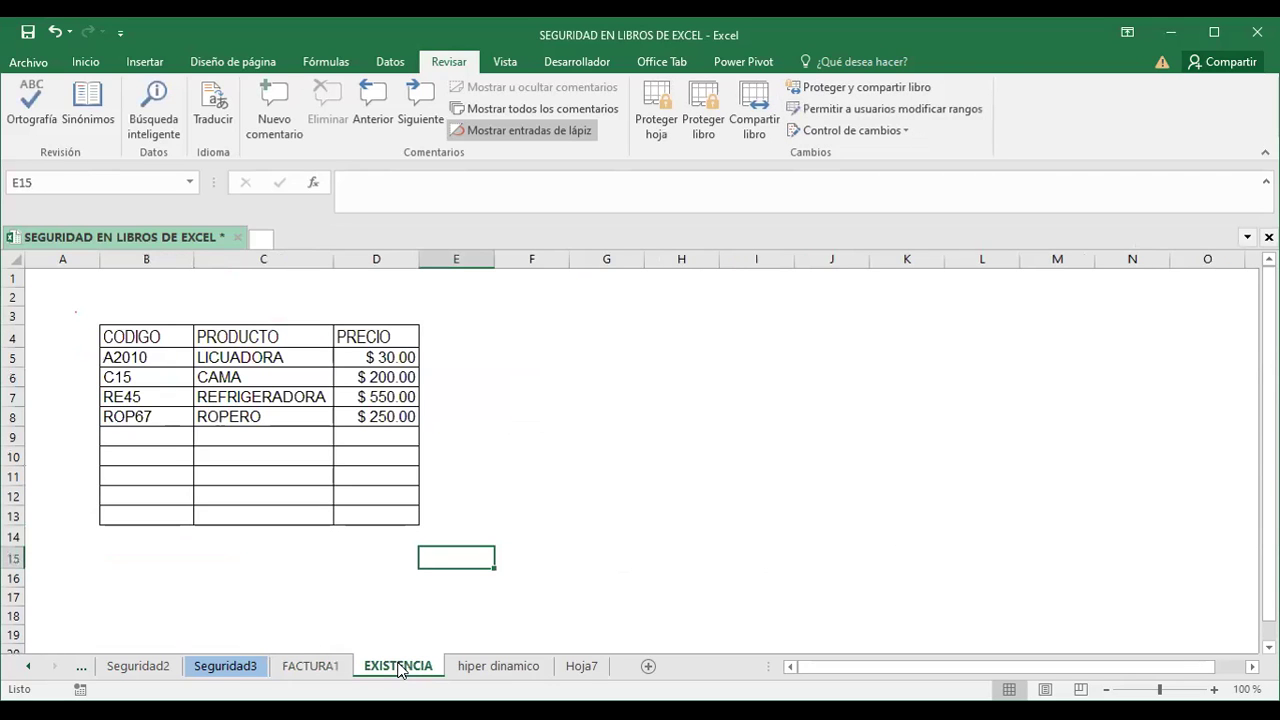
pyautogui.click(243, 670)
pyautogui.click(742, 549)
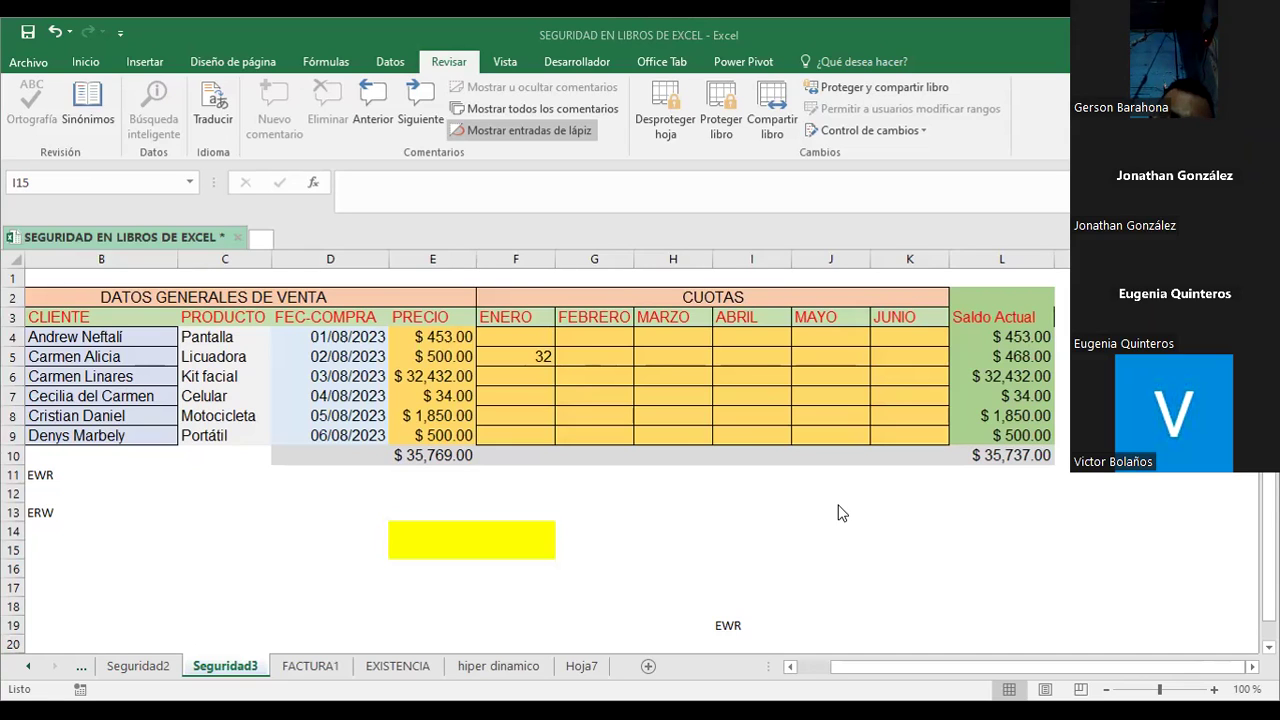
pyautogui.click(165, 355)
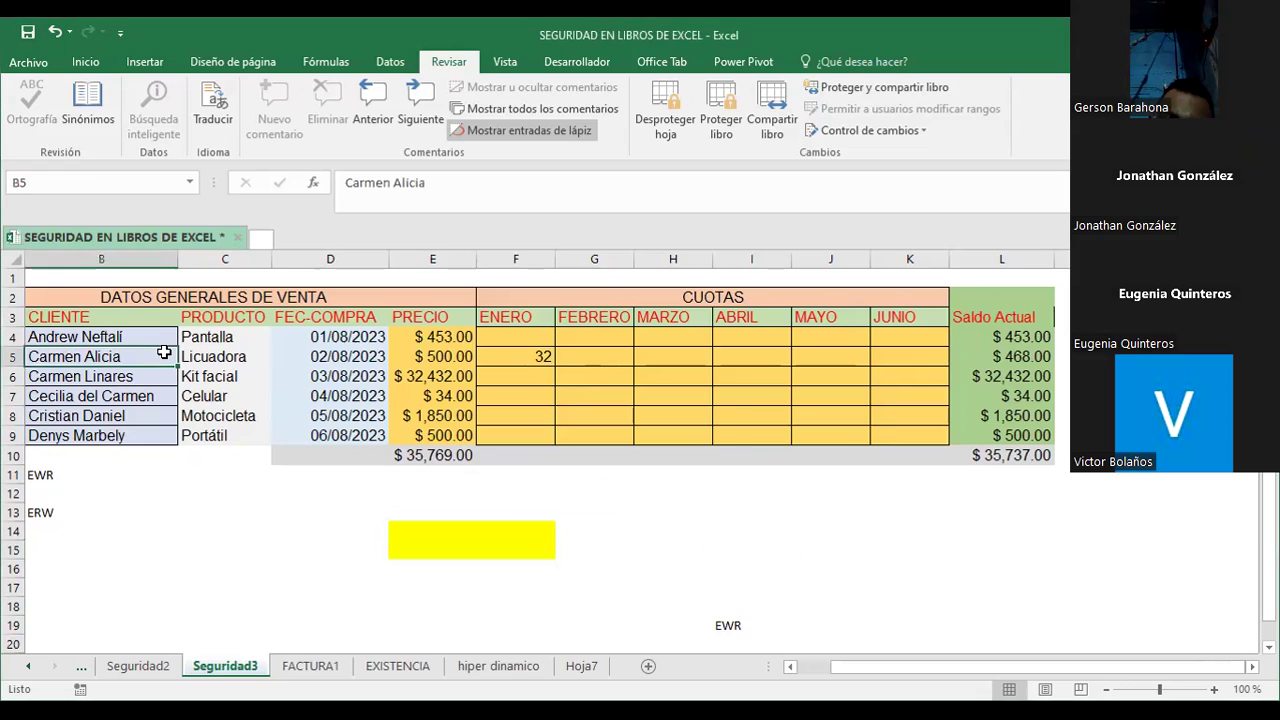
pyautogui.click(68, 285)
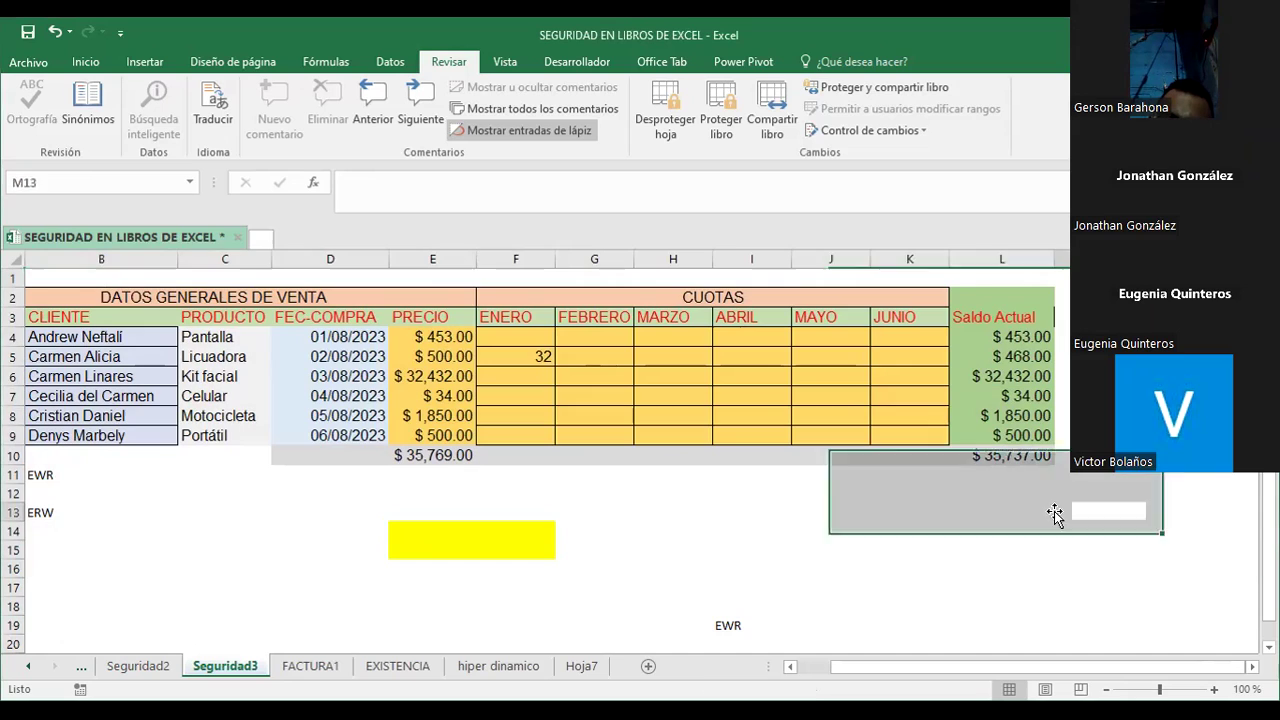
pyautogui.click(910, 608)
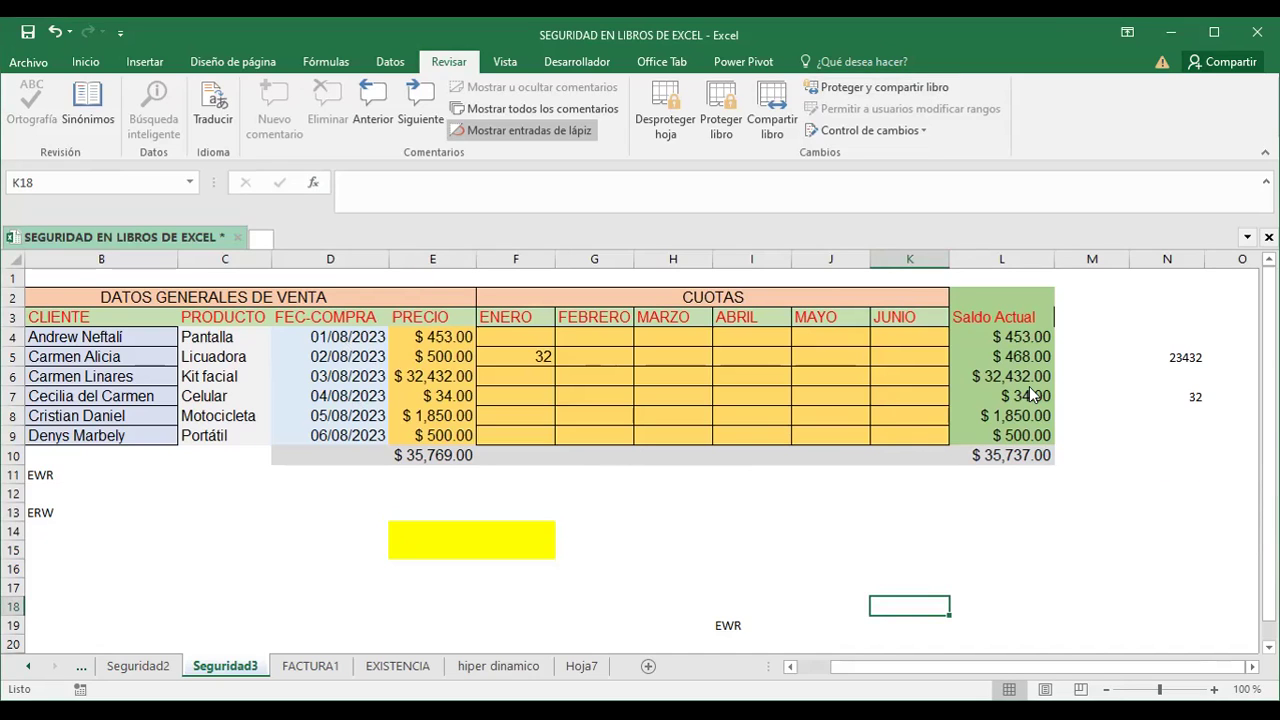
pyautogui.click(1016, 340)
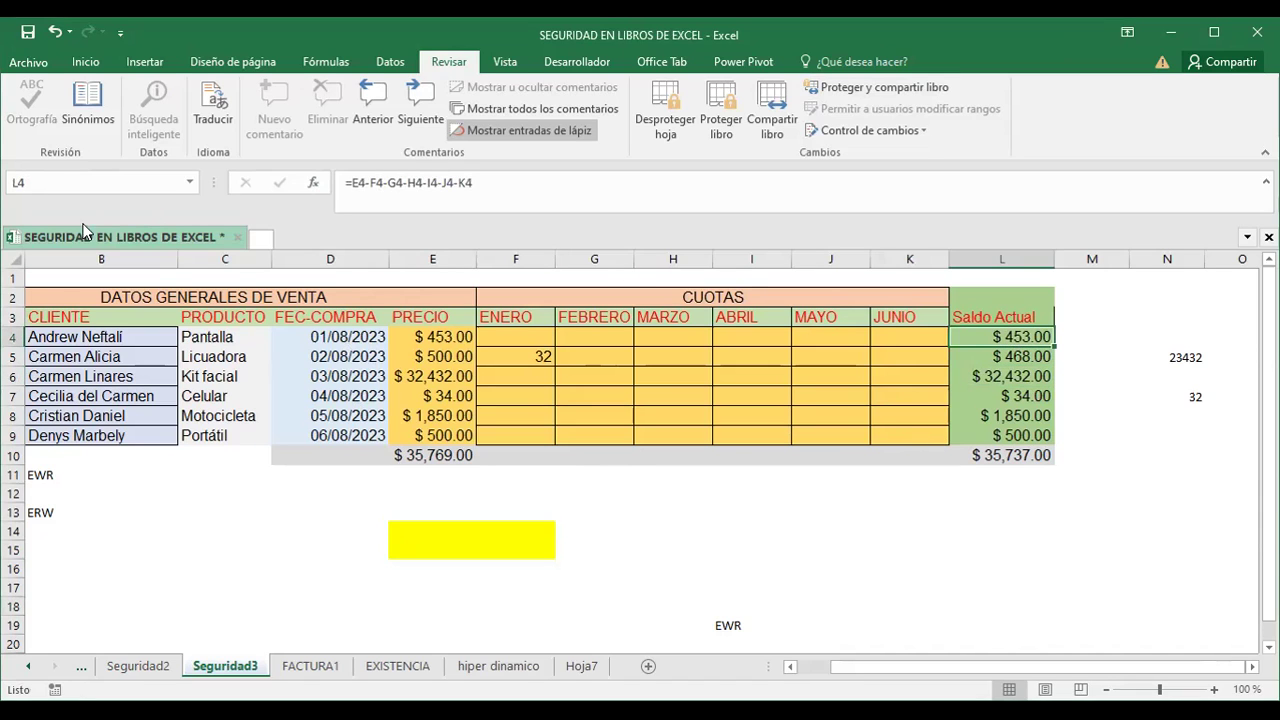
pyautogui.click(16, 258)
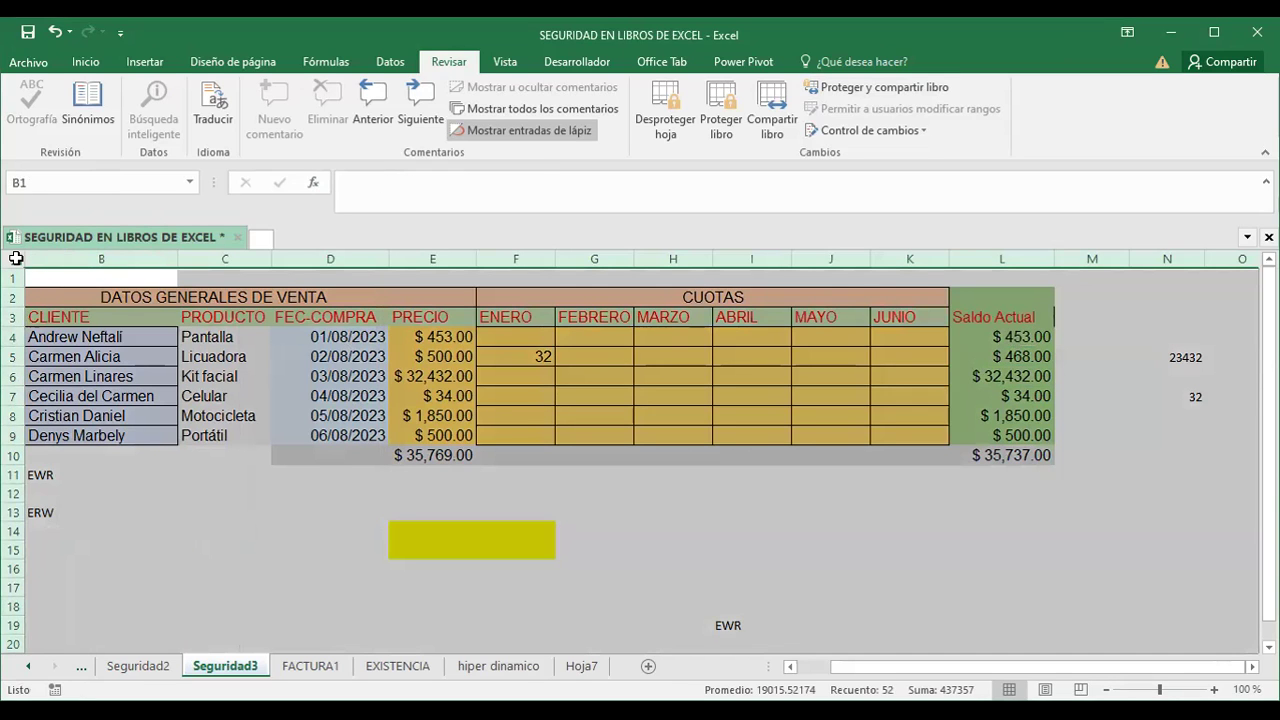
# Unprotect the Seguridad3 sheet.
pyautogui.click(12, 257)
pyautogui.rightClick(12, 257)
pyautogui.moveTo(110, 504)
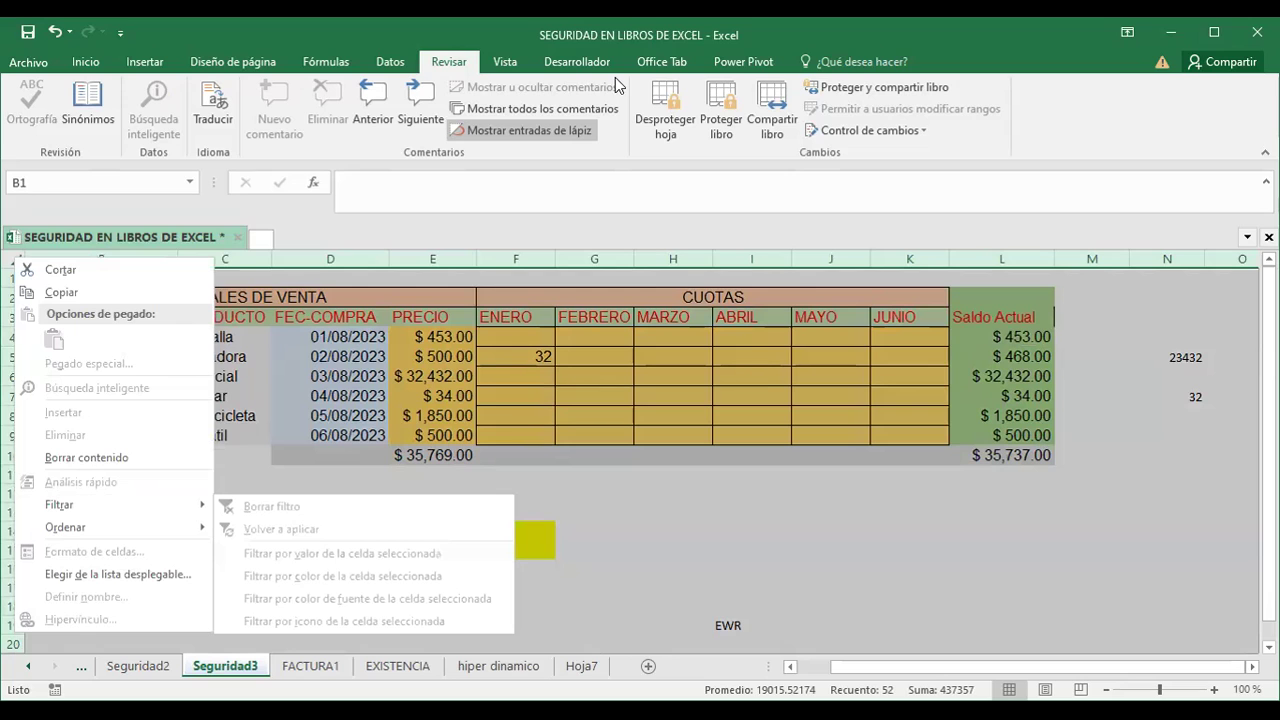
pyautogui.click(649, 114)
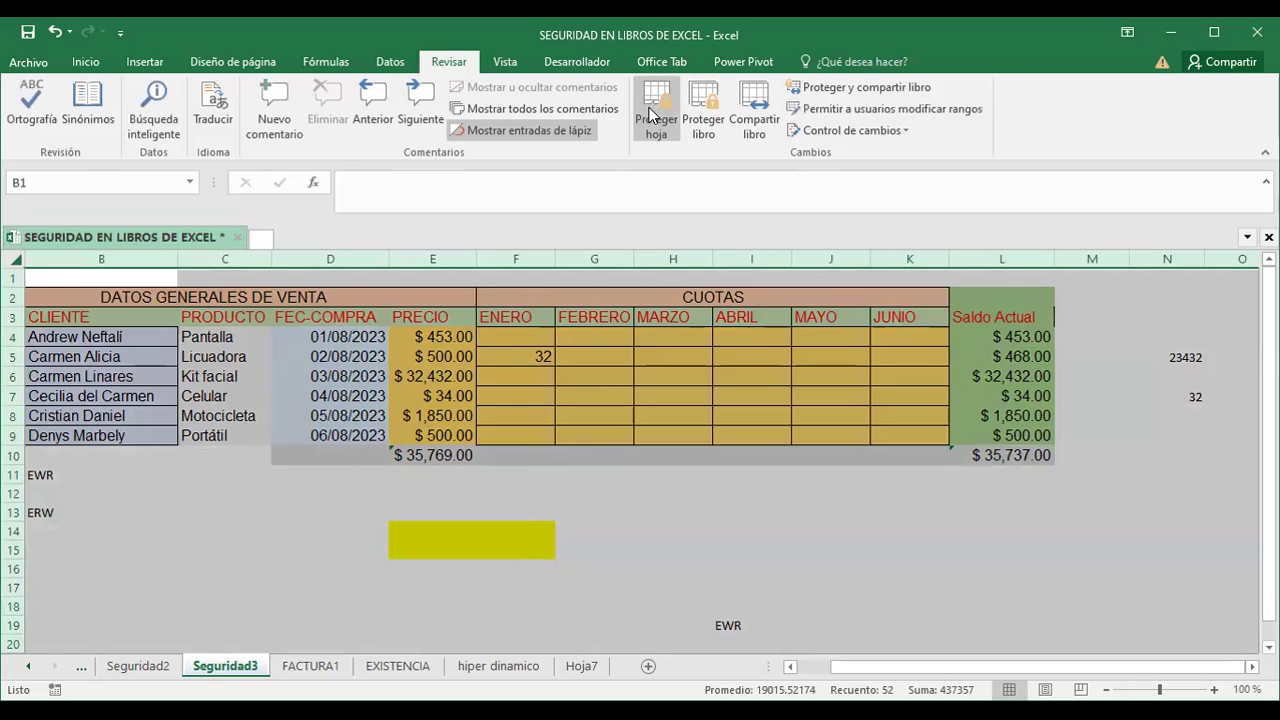
# Unlock every cell on Seguridad3 by clearing Bloqueada in Format Cells.
pyautogui.click(939, 474)
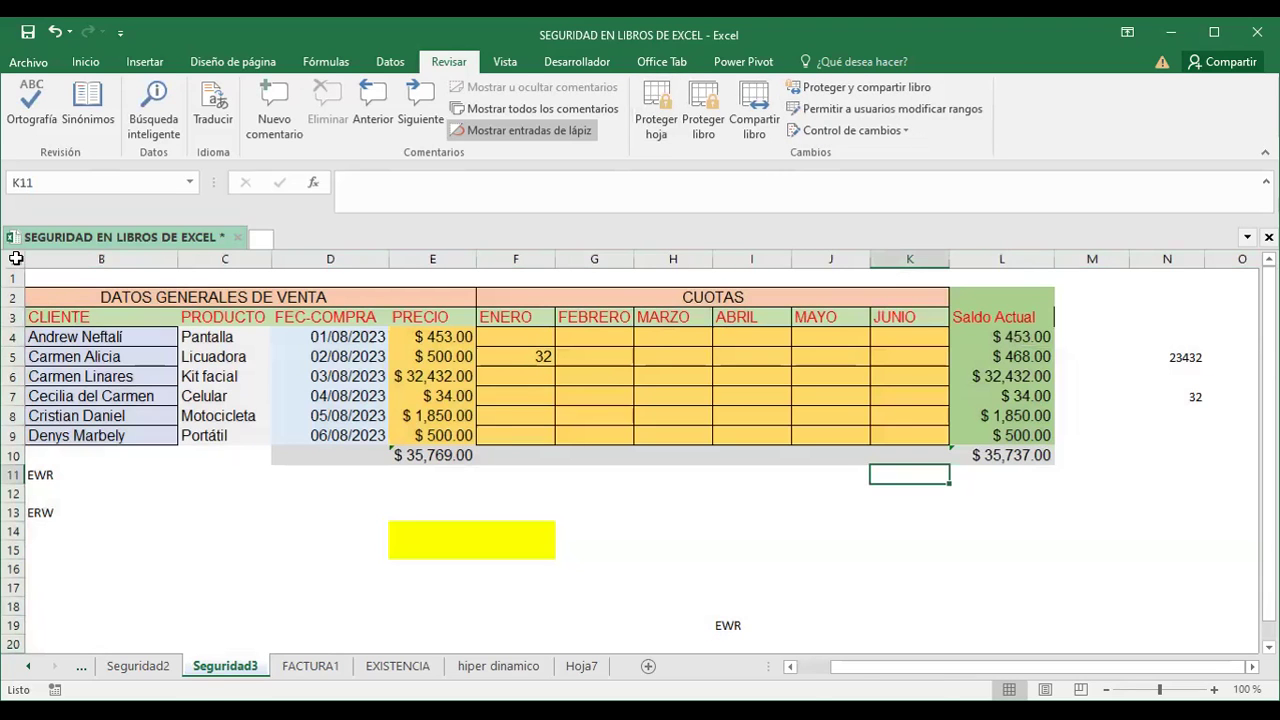
pyautogui.click(16, 258)
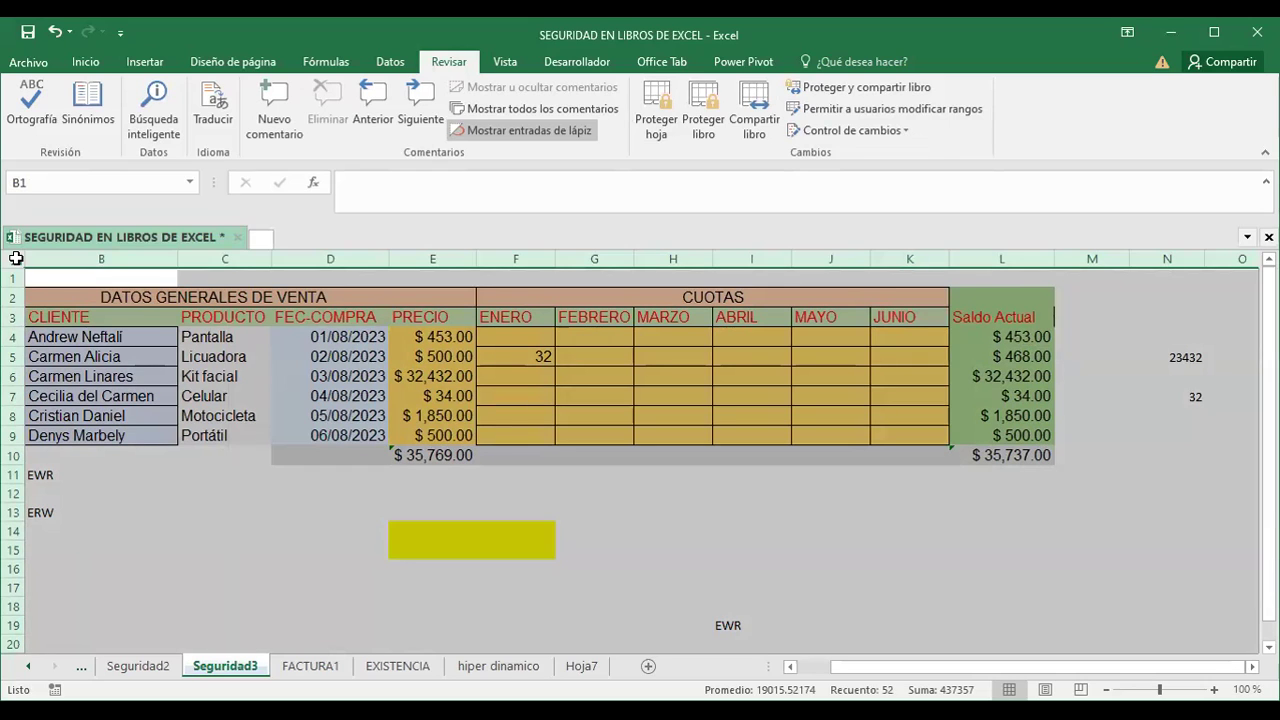
pyautogui.rightClick(16, 258)
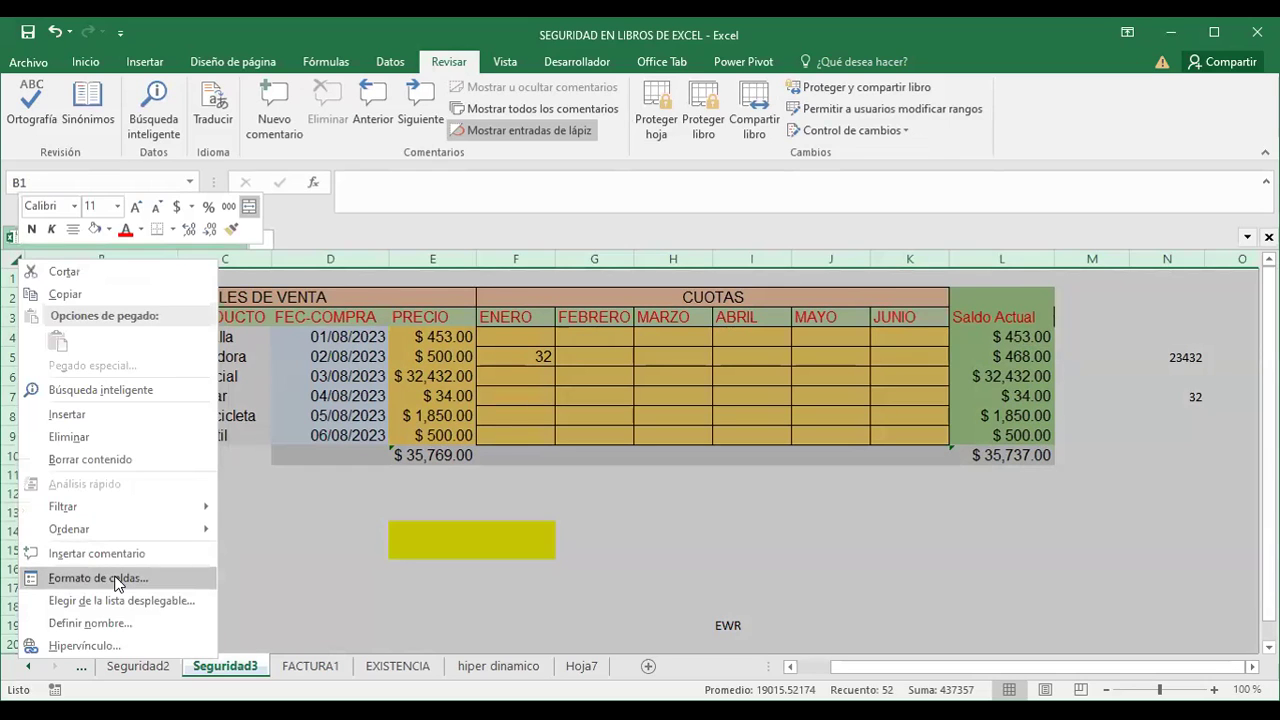
pyautogui.click(98, 578)
pyautogui.click(28, 329)
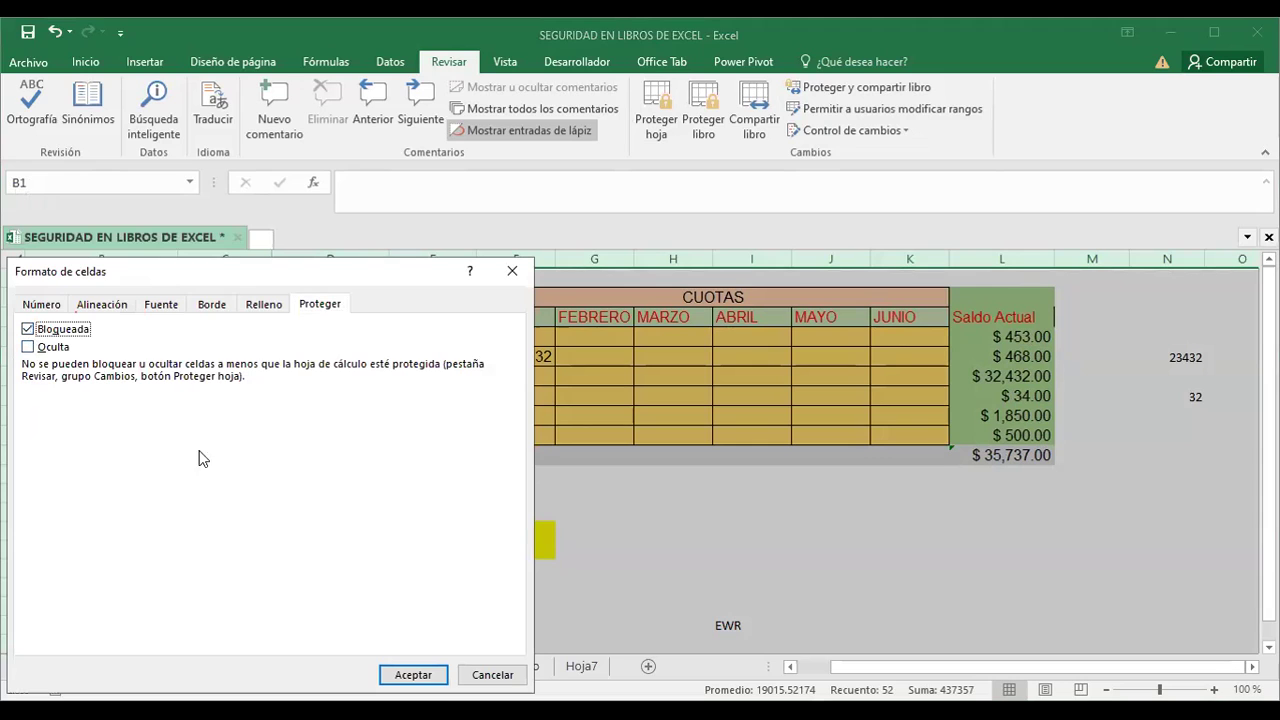
pyautogui.click(28, 329)
pyautogui.click(410, 675)
pyautogui.click(766, 492)
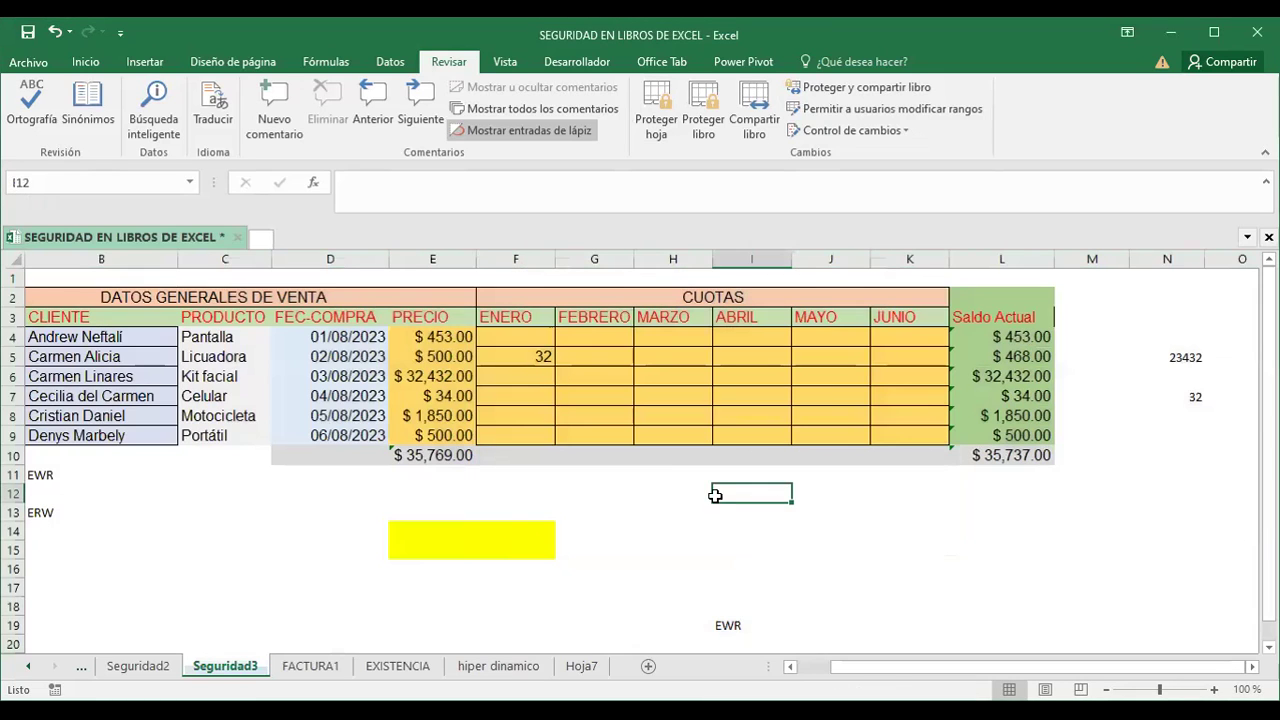
# Set the Saldo Actual cells L4:L9 to locked and hidden.
pyautogui.moveTo(1000, 336); pyautogui.dragTo(990, 436)
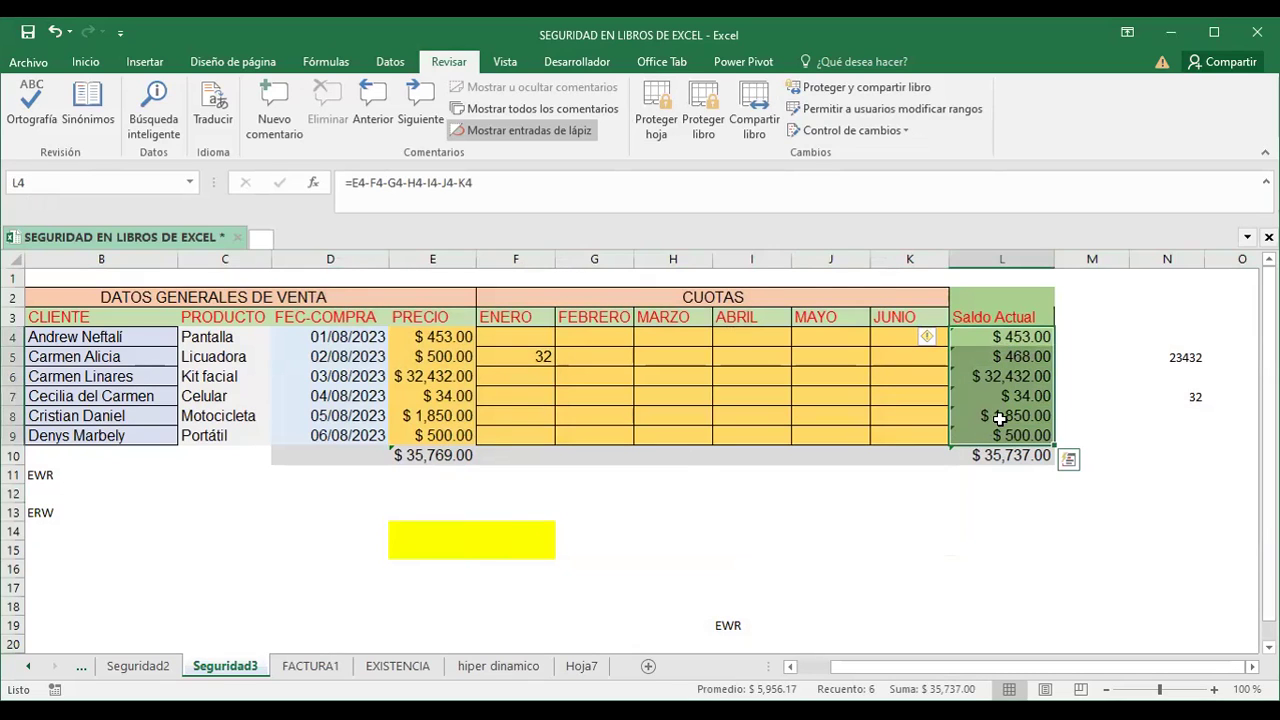
pyautogui.rightClick(1003, 424)
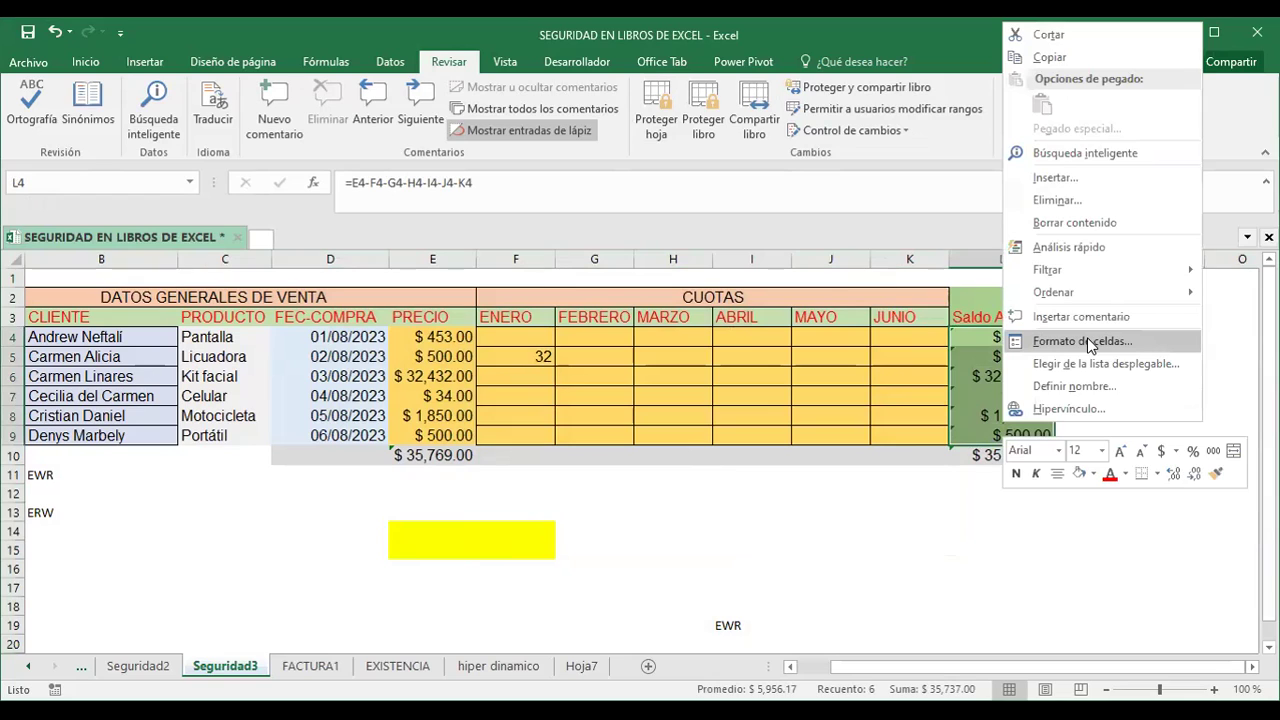
pyautogui.click(1090, 341)
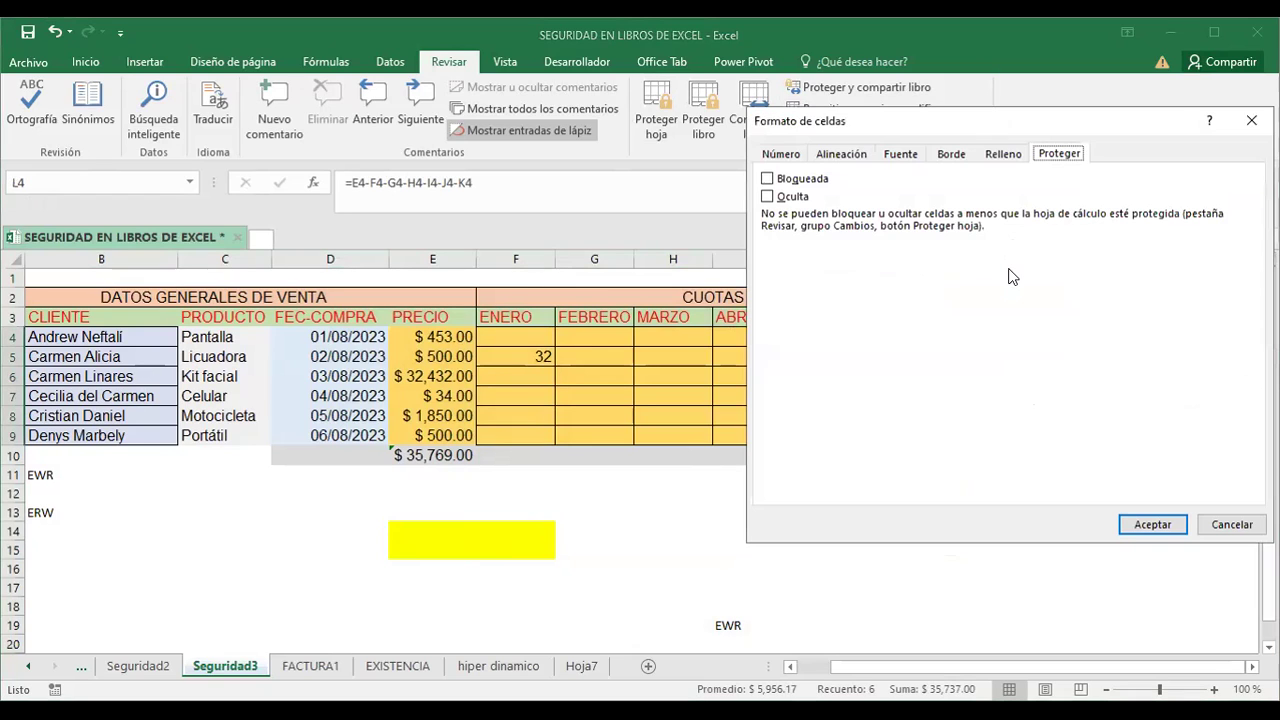
pyautogui.click(767, 196)
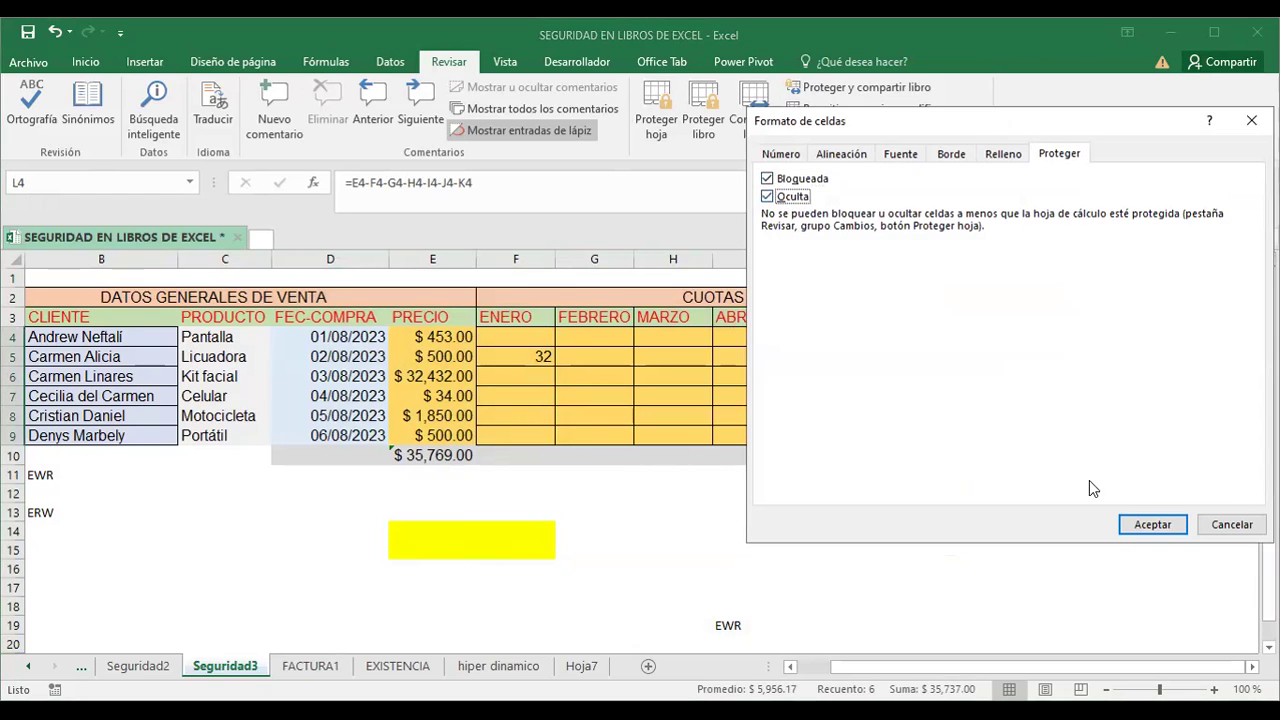
pyautogui.click(1142, 522)
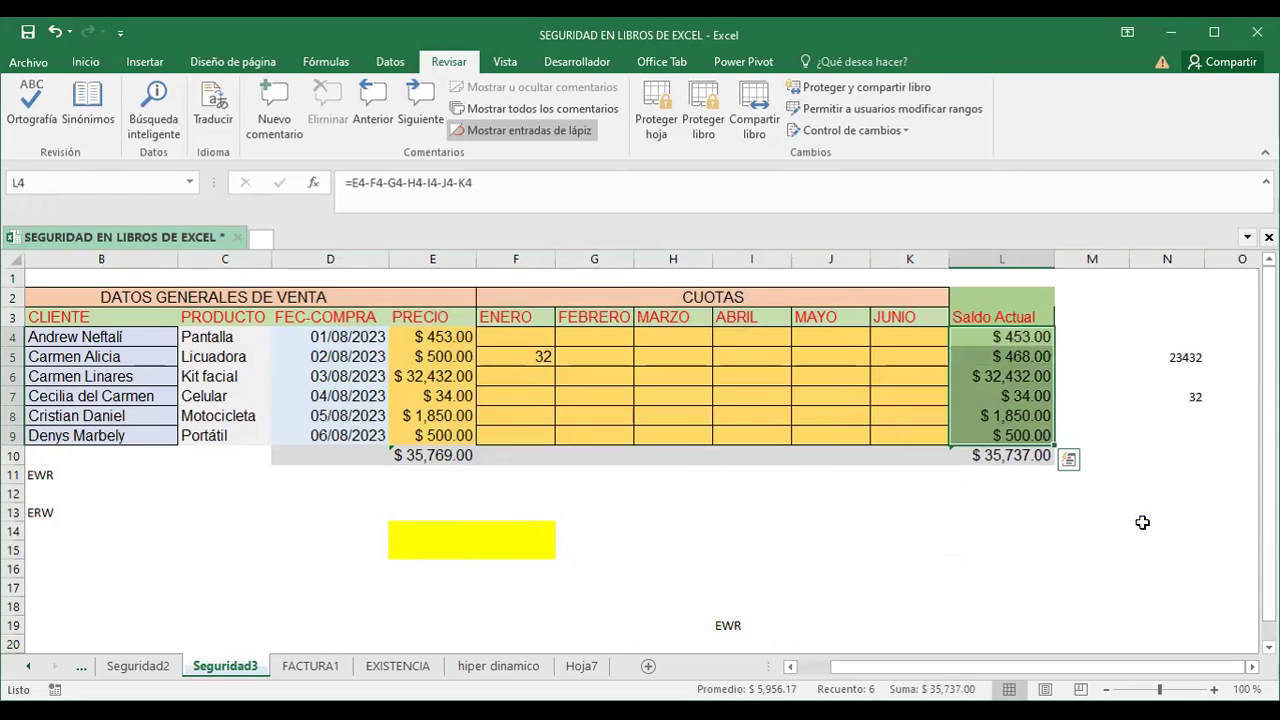
# Protect Seguridad3 and confirm the Saldo Actual formulas in column L no longer show.
pyautogui.click(649, 105)
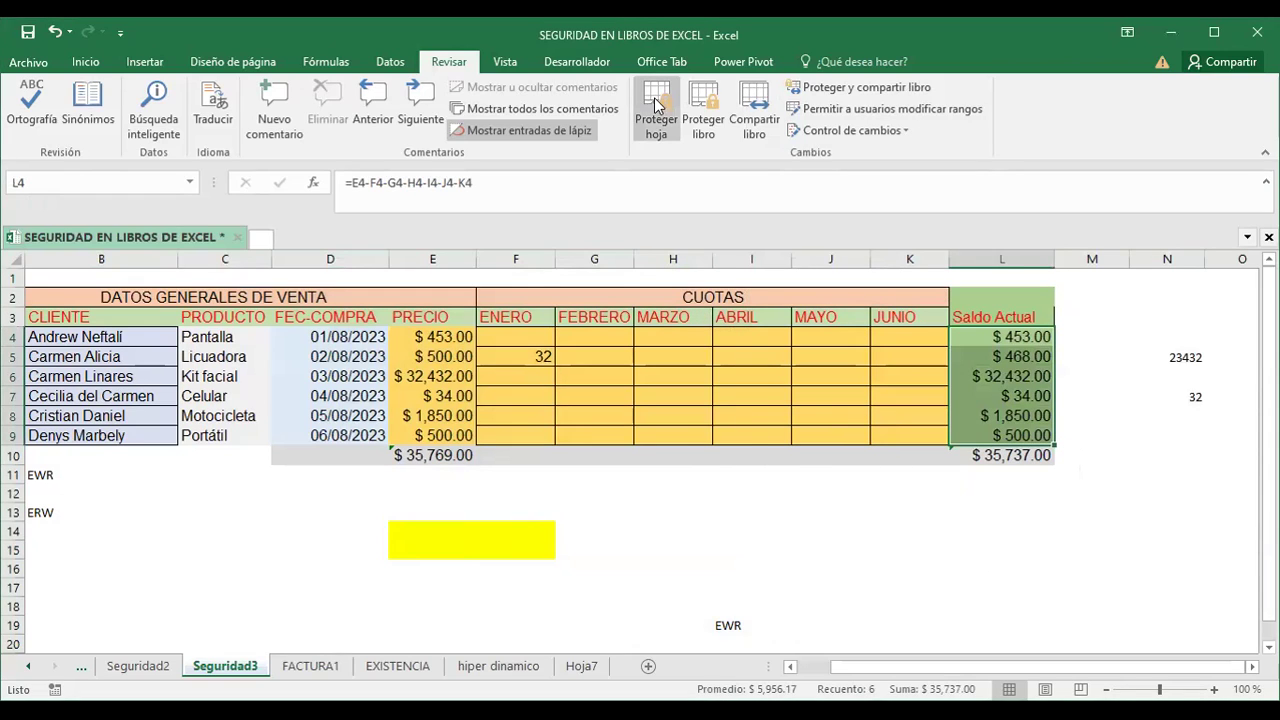
pyautogui.click(891, 496)
pyautogui.click(1012, 385)
pyautogui.click(1005, 322)
pyautogui.click(1010, 337)
pyautogui.click(1011, 371)
pyautogui.click(1009, 400)
pyautogui.click(1010, 417)
pyautogui.click(1011, 434)
pyautogui.click(1013, 416)
pyautogui.click(1014, 397)
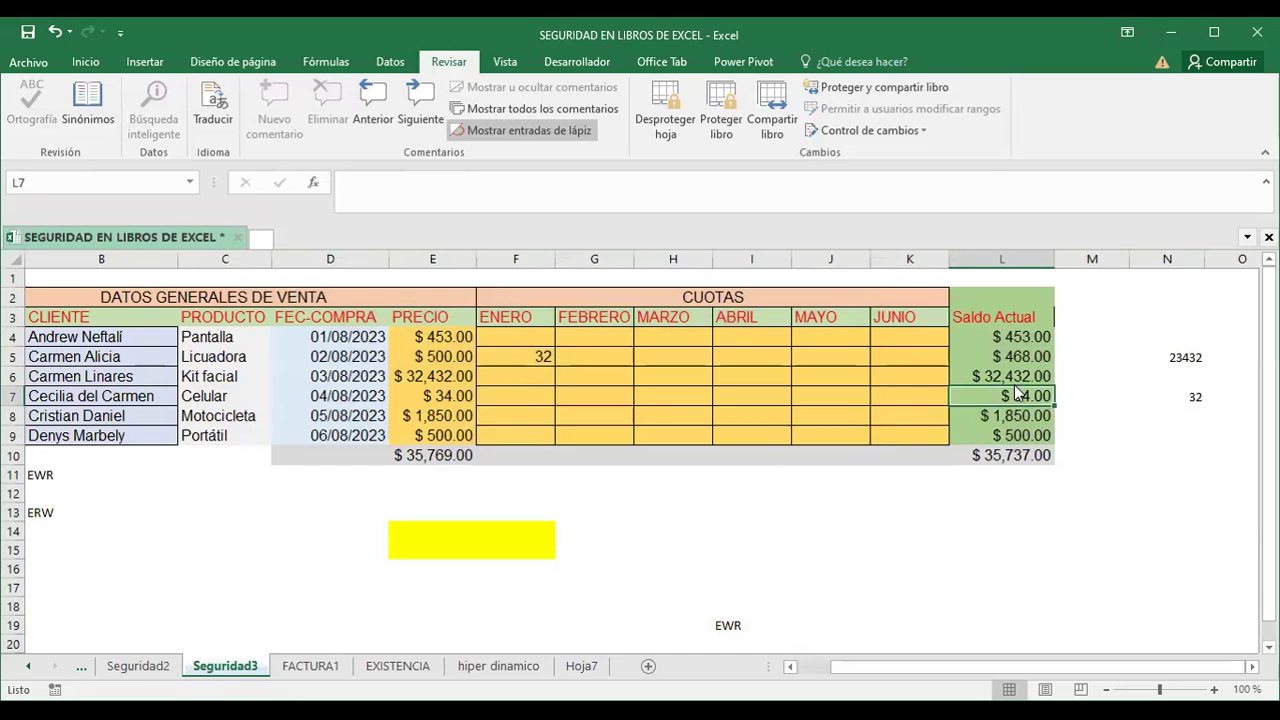
pyautogui.click(1014, 356)
pyautogui.click(1012, 381)
pyautogui.click(1012, 415)
pyautogui.click(1012, 397)
pyautogui.click(1006, 372)
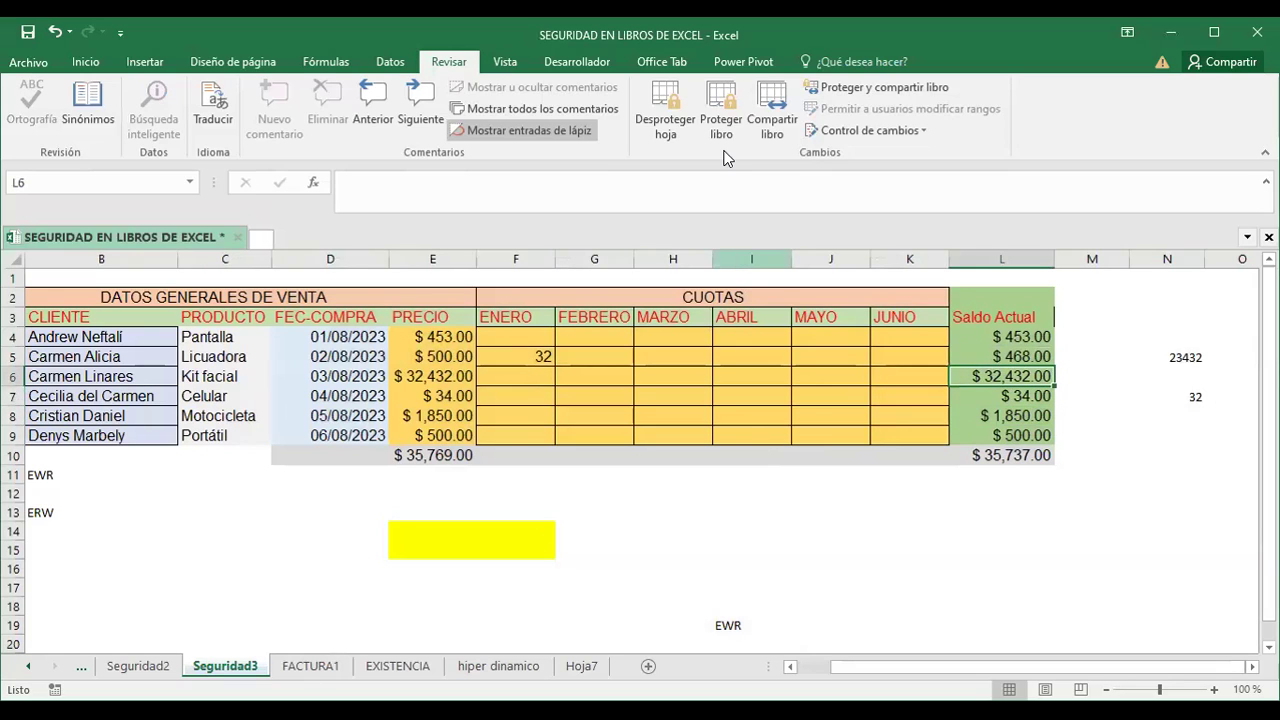
pyautogui.click(997, 338)
pyautogui.click(1005, 376)
pyautogui.click(1005, 435)
pyautogui.click(1005, 357)
pyautogui.click(1003, 337)
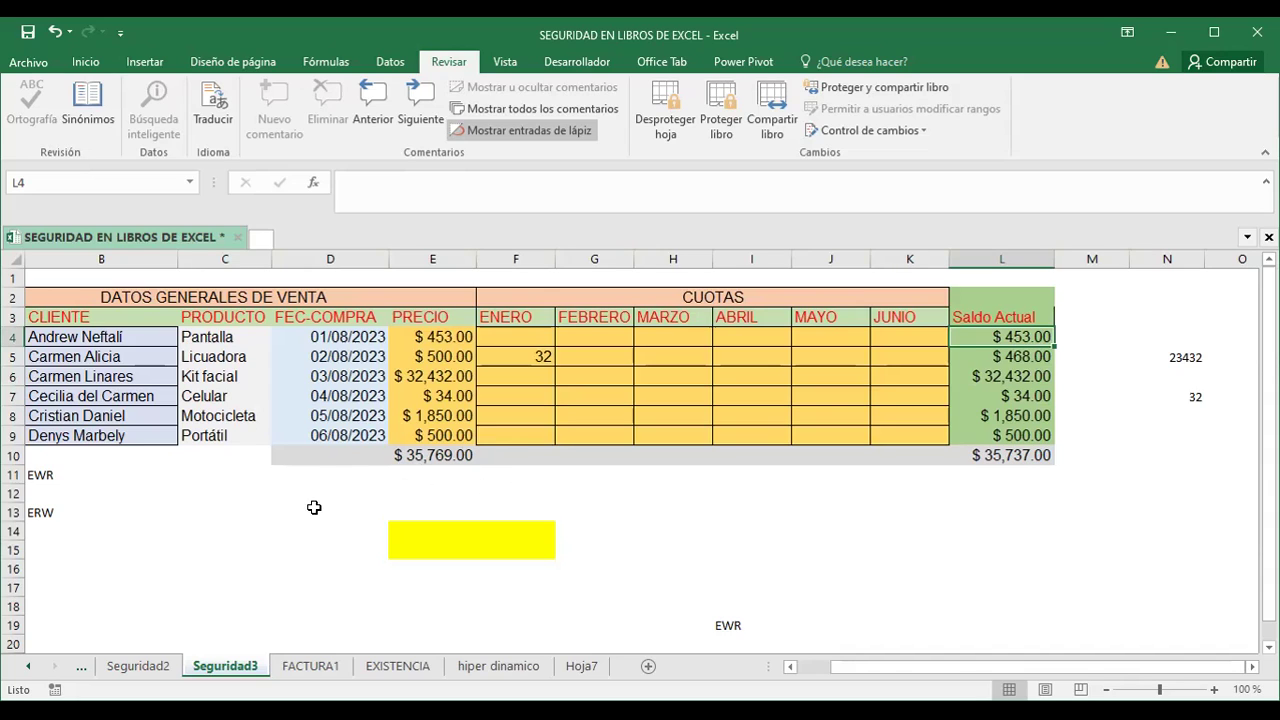
# Delete the stray EWR and ERW entries from B11 and B13.
pyautogui.click(40, 476)
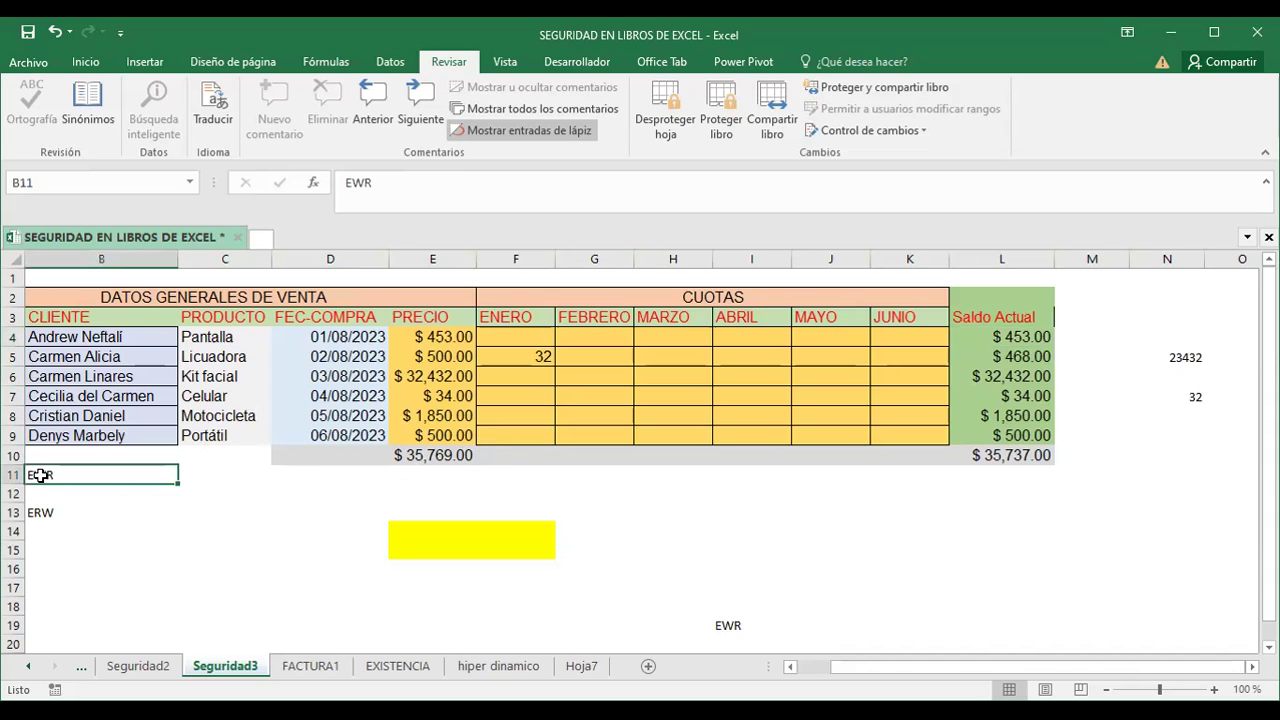
pyautogui.press('Delete')
pyautogui.click(48, 522)
pyautogui.press('Delete')
pyautogui.click(218, 508)
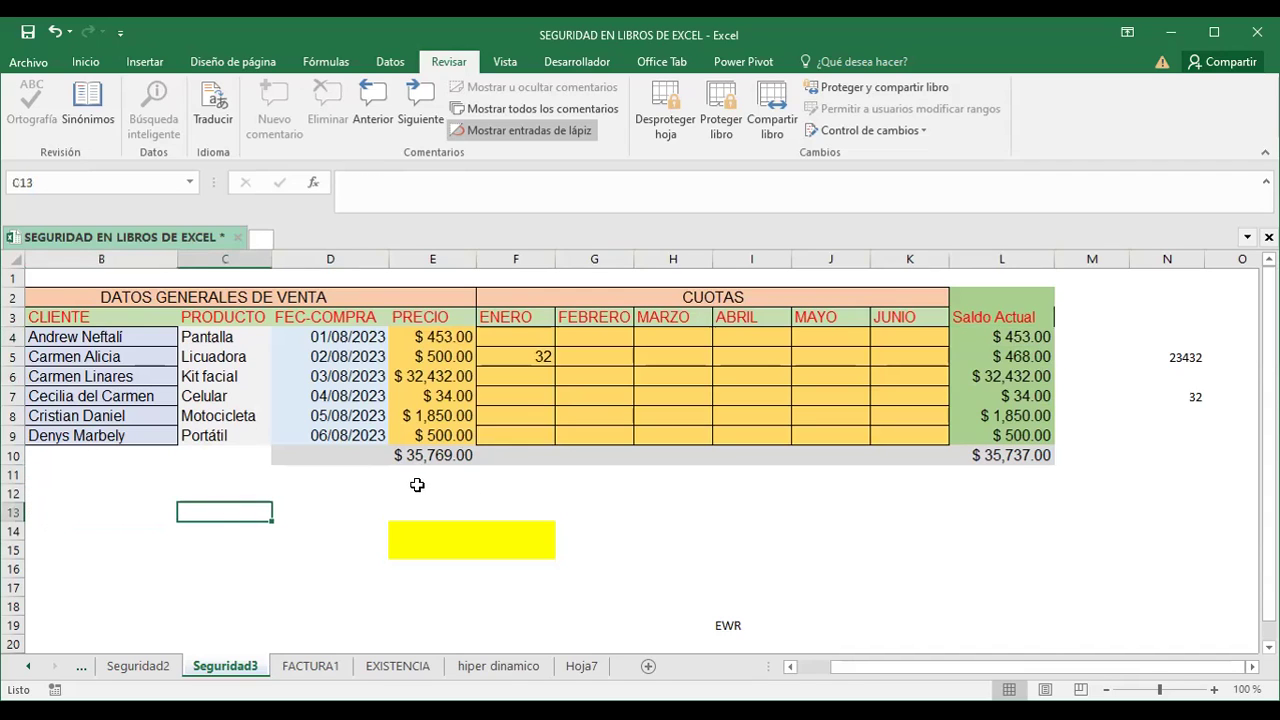